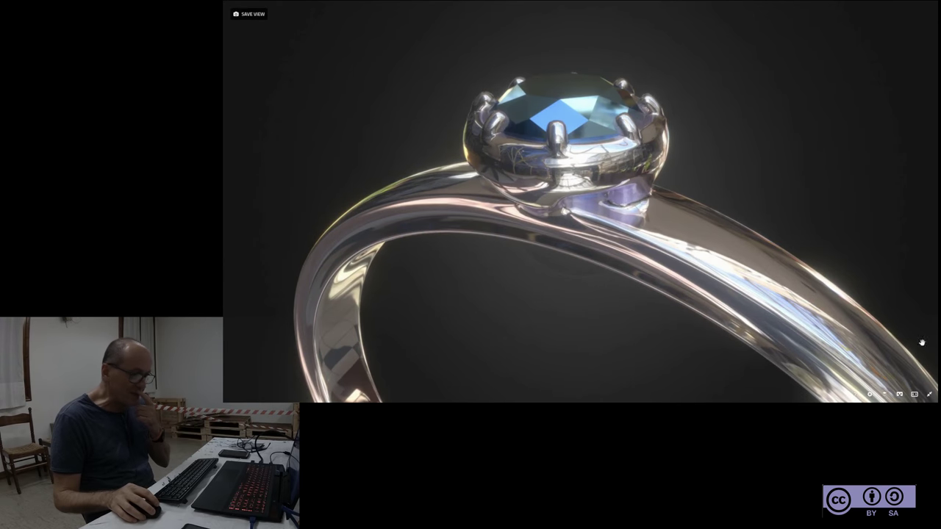
Exit fullscreen back to the ring's Sketchfab model page and zoom around it
{"action": "left_click", "coordinate": [929, 395]}
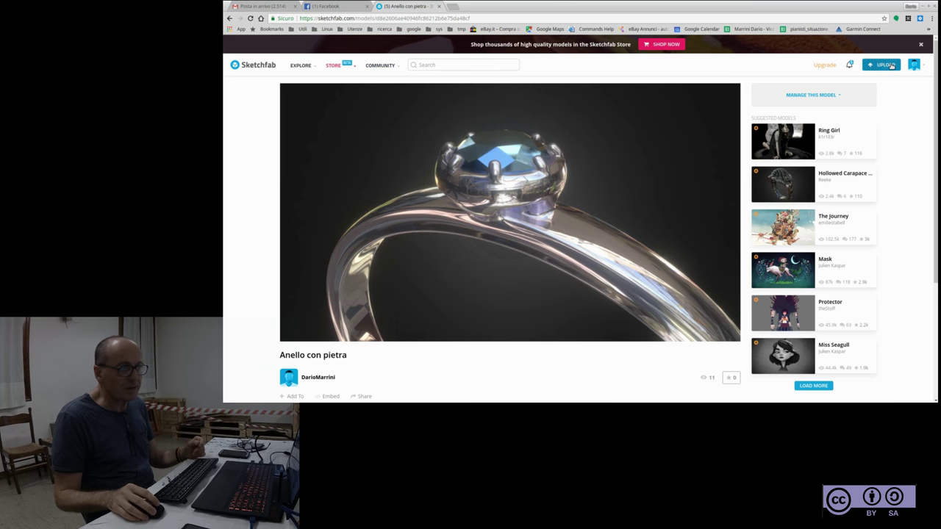
{"action": "mouse_move", "coordinate": [444, 174]}
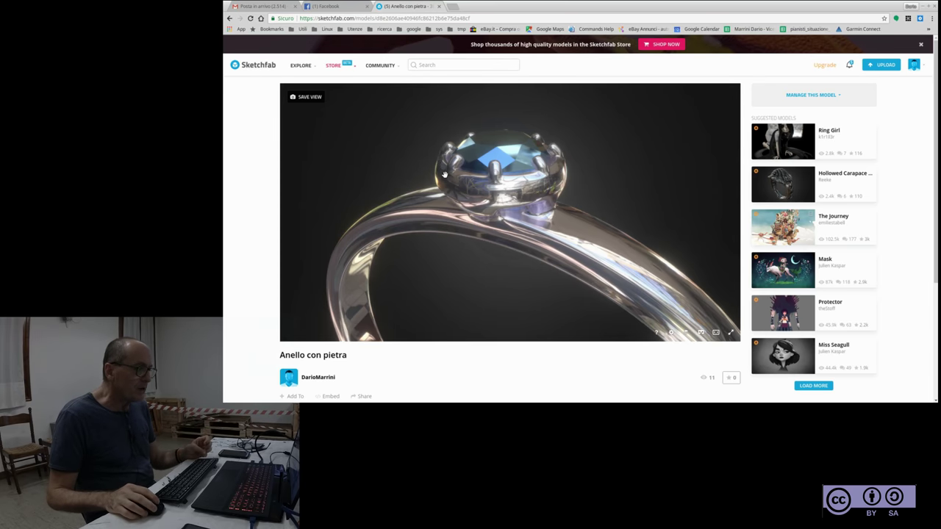
{"action": "scroll", "coordinate": [444, 174], "scroll_direction": "down", "scroll_amount": 3}
{"action": "scroll", "coordinate": [487, 122], "scroll_direction": "down", "scroll_amount": 2}
{"action": "scroll", "coordinate": [463, 133], "scroll_direction": "up", "scroll_amount": 2}
{"action": "scroll", "coordinate": [462, 135], "scroll_direction": "up", "scroll_amount": 2}
{"action": "scroll", "coordinate": [507, 158], "scroll_direction": "up", "scroll_amount": 2}
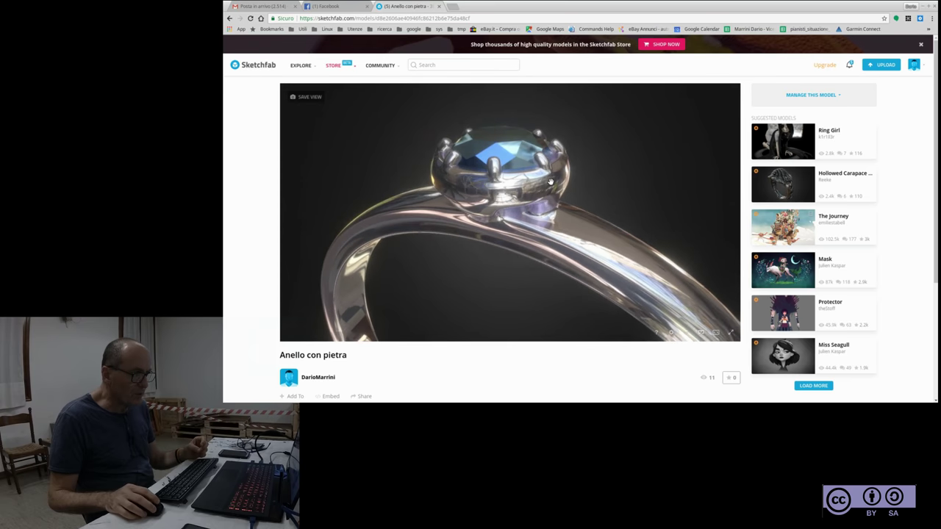
Orbit the ring to see the band from above, then switch to Blender
{"action": "mouse_move", "coordinate": [623, 234]}
{"action": "left_mouse_down"}
{"action": "mouse_move", "coordinate": [626, 185]}
{"action": "mouse_move", "coordinate": [635, 228]}
{"action": "left_mouse_up"}
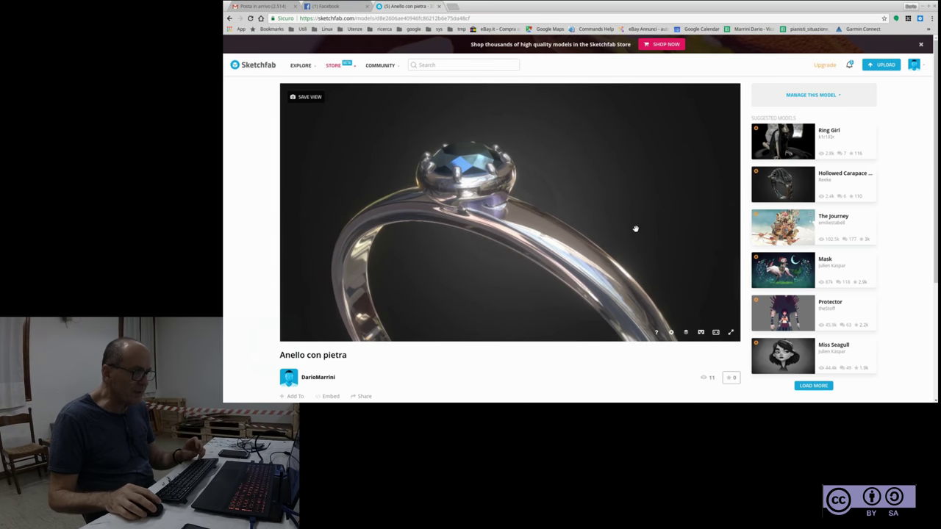
{"action": "left_click_drag", "start_coordinate": [538, 177], "coordinate": [413, 219]}
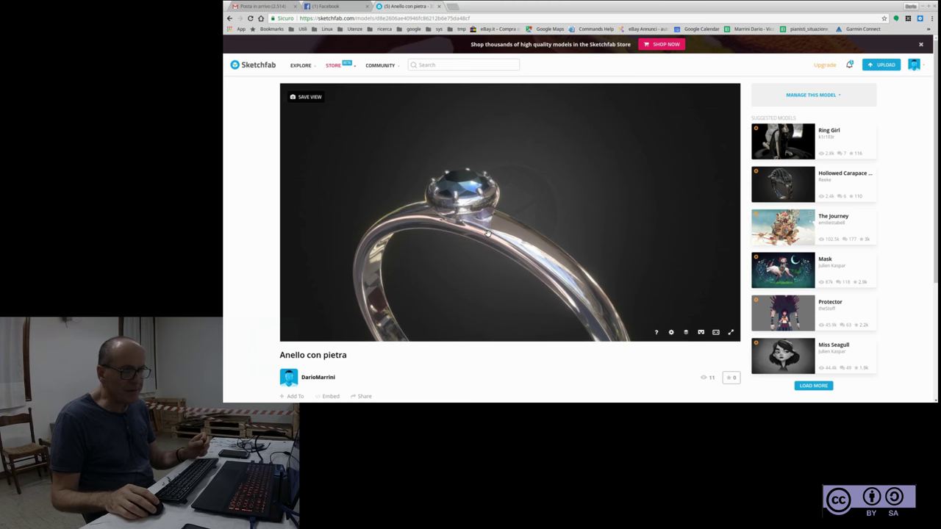
{"action": "key", "text": "alt+Tab"}
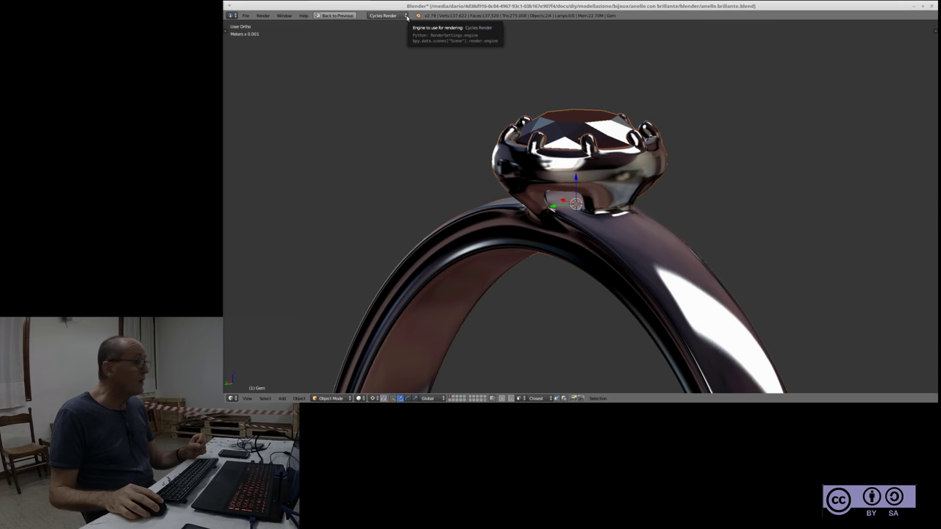
Check the render engine list and zoom in on the ring in Blender
{"action": "left_click", "coordinate": [406, 17]}
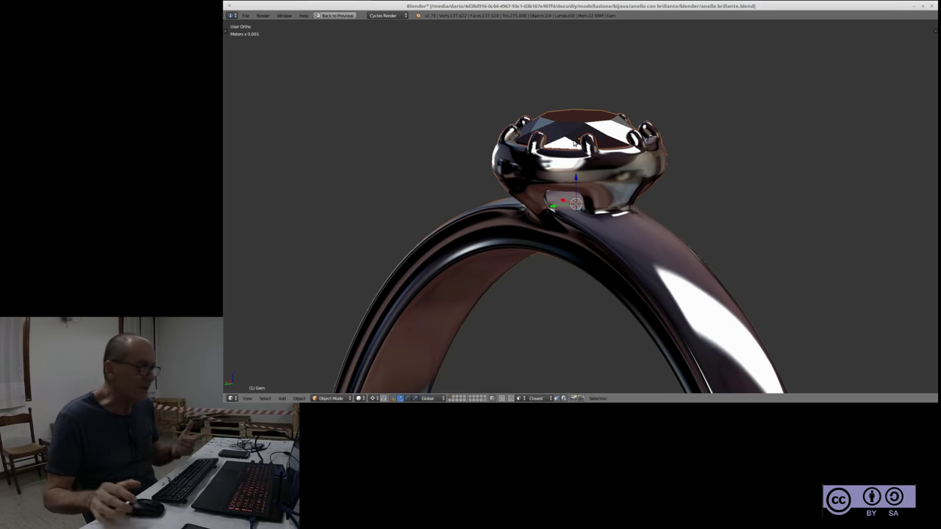
{"action": "scroll", "coordinate": [468, 198], "scroll_direction": "down", "scroll_amount": 3}
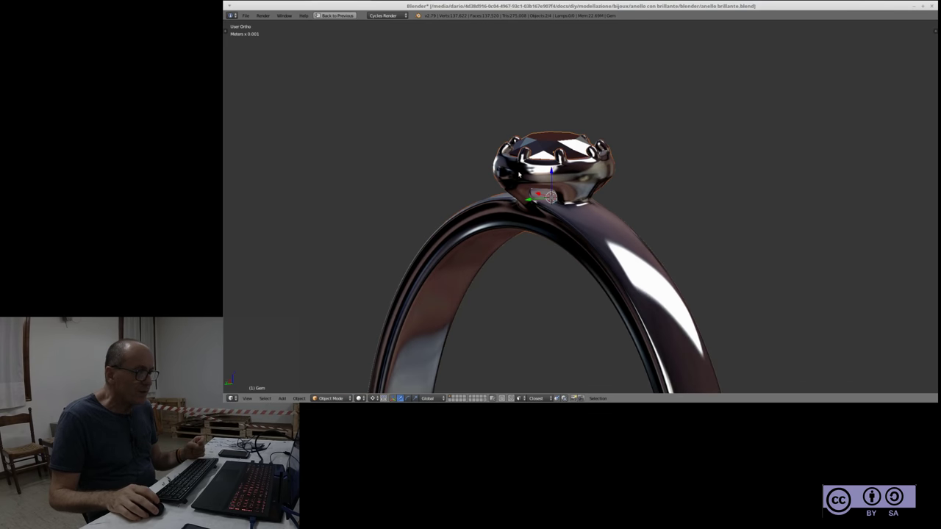
{"action": "scroll", "coordinate": [469, 198], "scroll_direction": "up", "scroll_amount": 4}
{"action": "scroll", "coordinate": [469, 199], "scroll_direction": "up", "scroll_amount": 2}
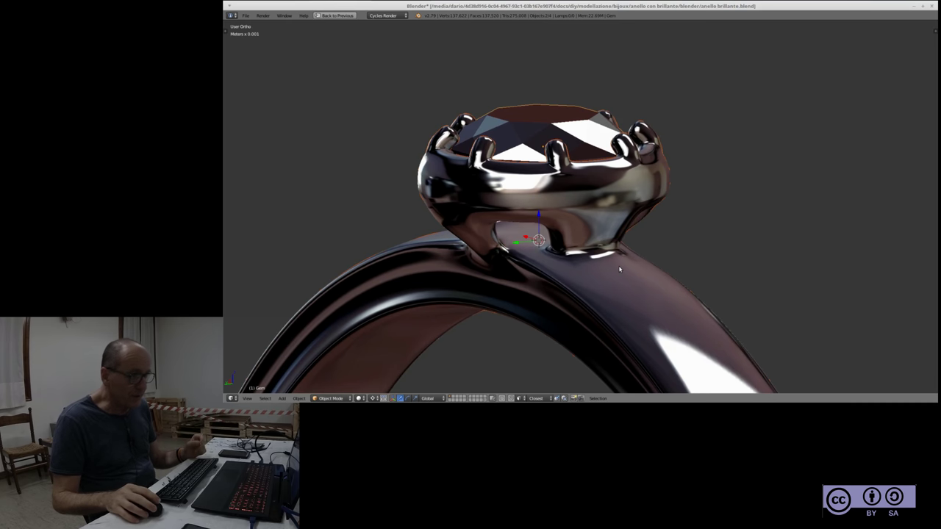
Zoom back out, then return to the ring's Sketchfab page in Chrome
{"action": "scroll", "coordinate": [625, 267], "scroll_direction": "down", "scroll_amount": 2}
{"action": "scroll", "coordinate": [632, 119], "scroll_direction": "down", "scroll_amount": 2}
{"action": "scroll", "coordinate": [631, 118], "scroll_direction": "down", "scroll_amount": 1}
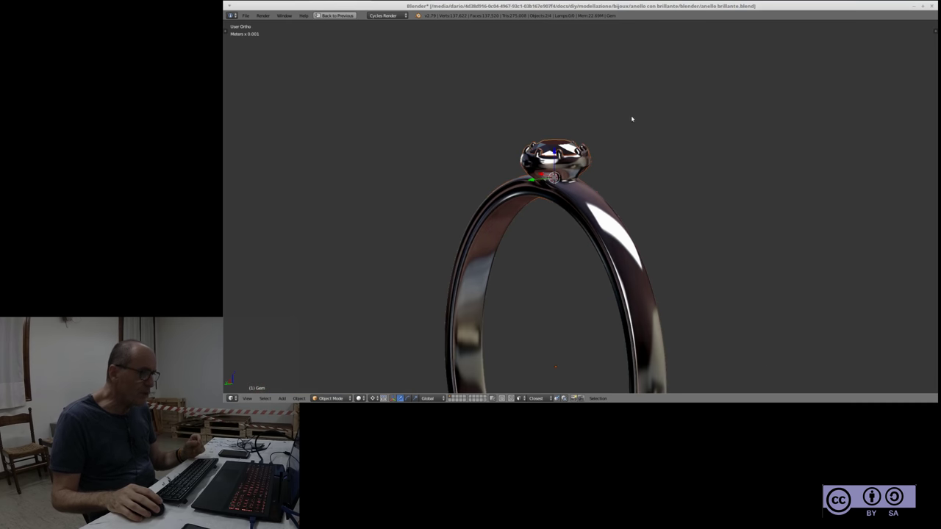
{"action": "key", "text": "alt+Tab"}
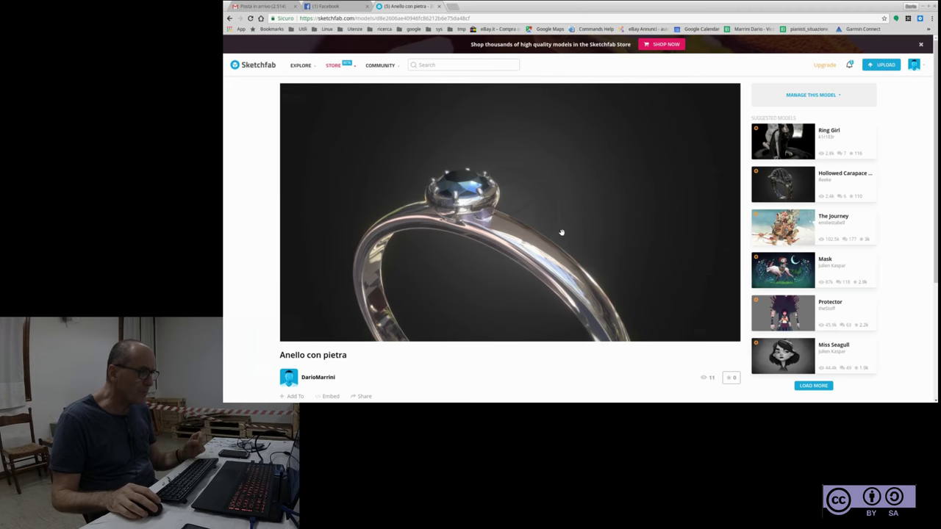
Show the ring viewer fullscreen and zoom out
{"action": "mouse_move", "coordinate": [555, 162]}
{"action": "left_mouse_down"}
{"action": "mouse_move", "coordinate": [428, 252]}
{"action": "mouse_move", "coordinate": [574, 175]}
{"action": "left_mouse_up"}
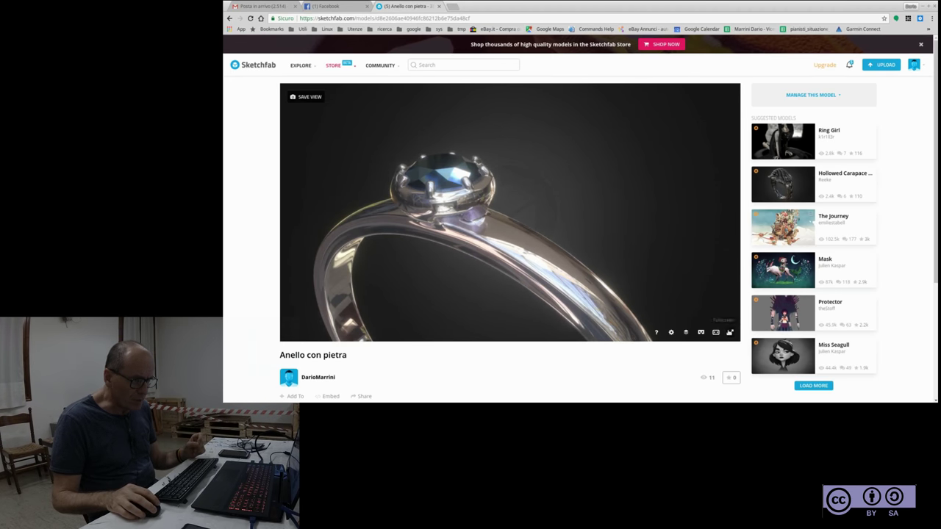
{"action": "left_click", "coordinate": [730, 332]}
{"action": "scroll", "coordinate": [666, 141], "scroll_direction": "down", "scroll_amount": 3}
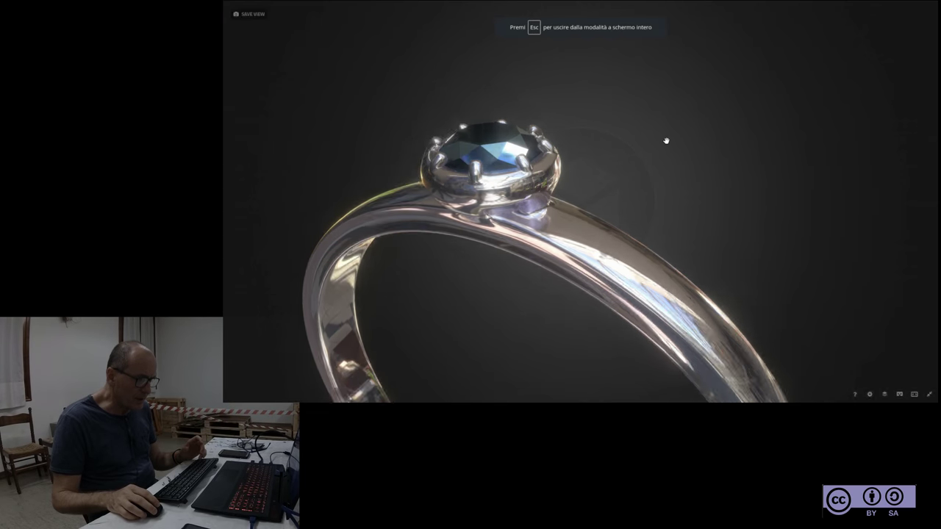
{"action": "scroll", "coordinate": [666, 166], "scroll_direction": "down", "scroll_amount": 3}
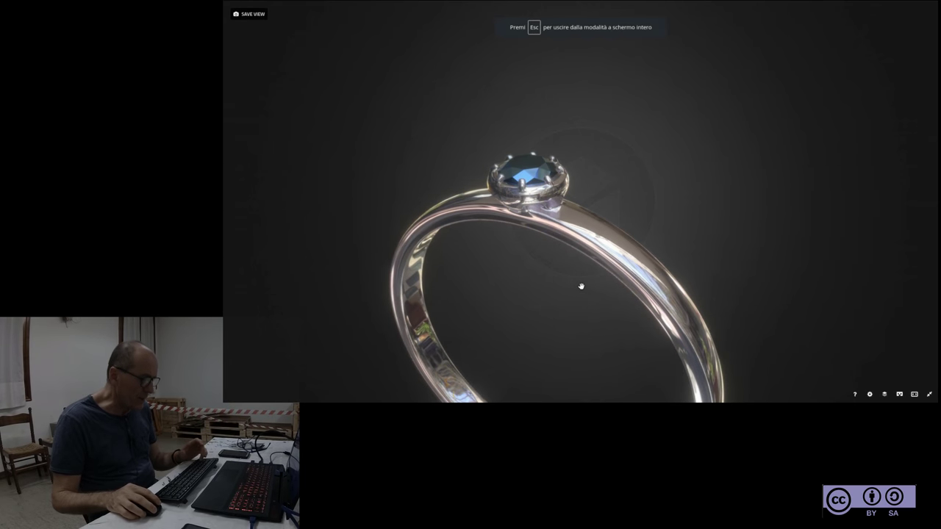
Orbit the ring to a tilted view of the whole band with the stone on top
{"action": "left_click_drag", "start_coordinate": [581, 286], "coordinate": [598, 227]}
{"action": "mouse_move", "coordinate": [754, 249]}
{"action": "left_mouse_down"}
{"action": "mouse_move", "coordinate": [701, 235]}
{"action": "mouse_move", "coordinate": [669, 248]}
{"action": "mouse_move", "coordinate": [650, 271]}
{"action": "mouse_move", "coordinate": [620, 267]}
{"action": "mouse_move", "coordinate": [599, 243]}
{"action": "mouse_move", "coordinate": [504, 235]}
{"action": "mouse_move", "coordinate": [507, 254]}
{"action": "mouse_move", "coordinate": [617, 278]}
{"action": "left_mouse_up"}
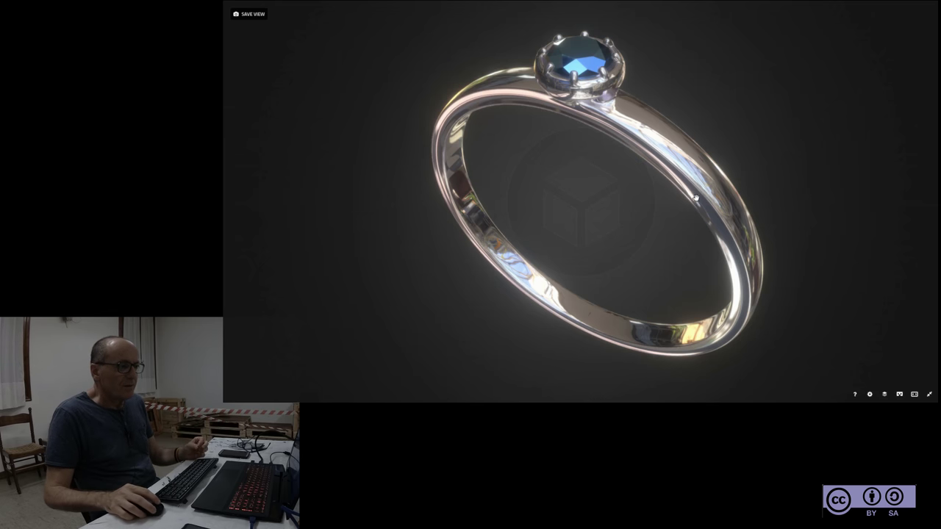
{"action": "mouse_move", "coordinate": [647, 214]}
{"action": "left_mouse_down"}
{"action": "mouse_move", "coordinate": [640, 211]}
{"action": "mouse_move", "coordinate": [705, 208]}
{"action": "left_mouse_up"}
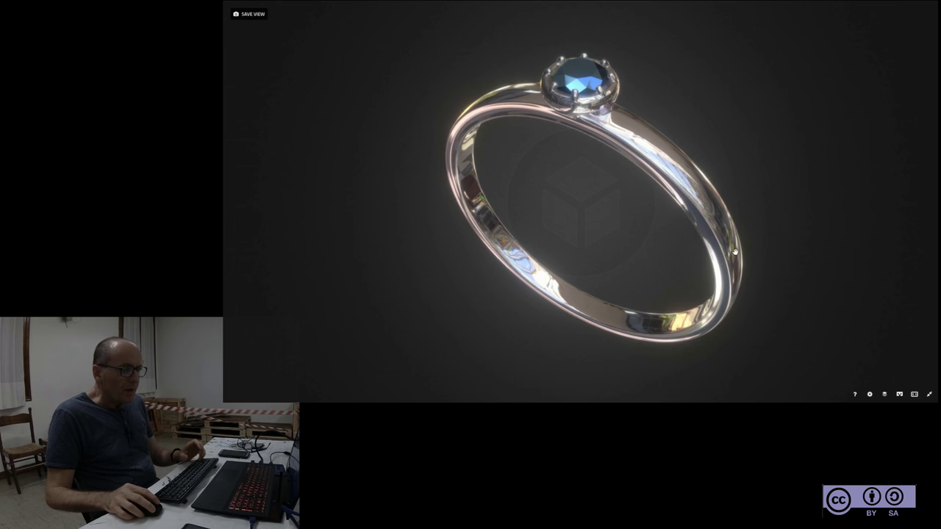
{"action": "mouse_move", "coordinate": [735, 252]}
{"action": "left_mouse_down"}
{"action": "mouse_move", "coordinate": [701, 263]}
{"action": "mouse_move", "coordinate": [672, 257]}
{"action": "mouse_move", "coordinate": [650, 219]}
{"action": "mouse_move", "coordinate": [733, 269]}
{"action": "mouse_move", "coordinate": [577, 135]}
{"action": "left_mouse_up"}
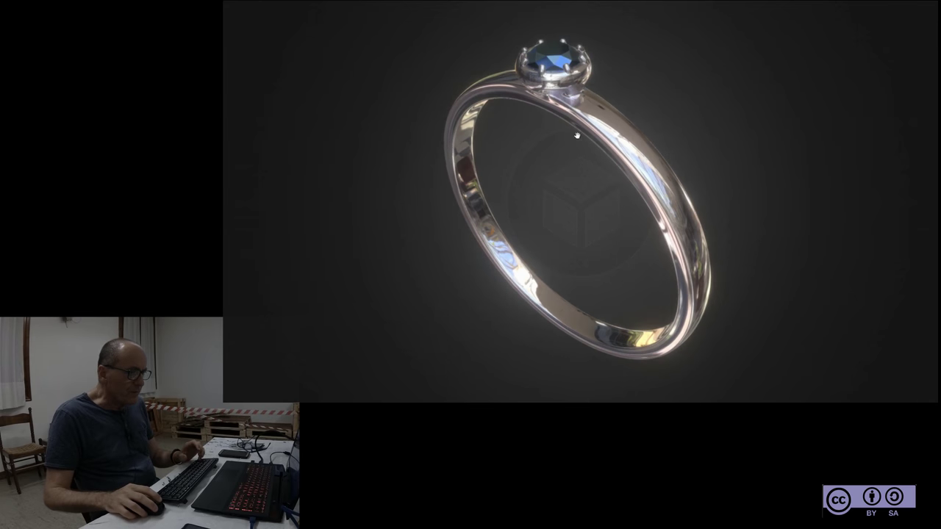
{"action": "scroll", "coordinate": [489, 233], "scroll_direction": "up", "scroll_amount": 3}
{"action": "scroll", "coordinate": [470, 248], "scroll_direction": "up", "scroll_amount": 3}
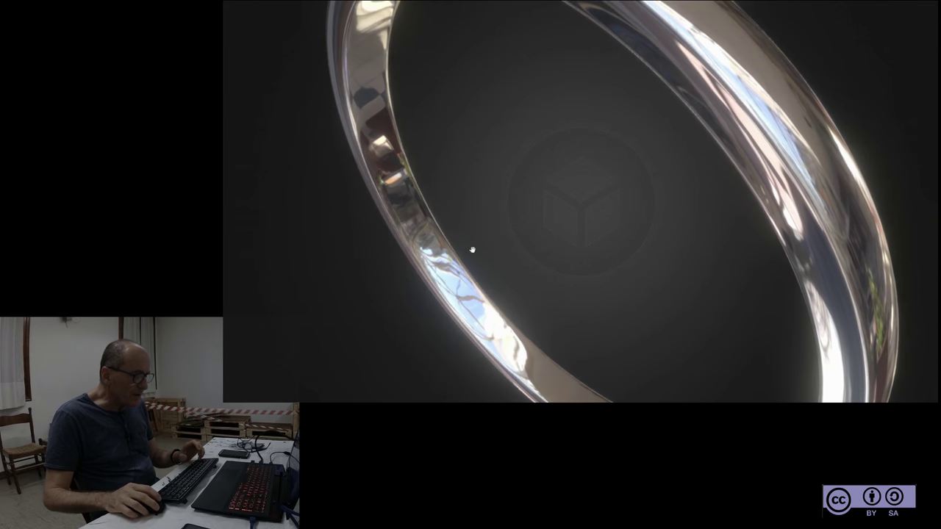
{"action": "scroll", "coordinate": [590, 319], "scroll_direction": "up", "scroll_amount": 2}
{"action": "scroll", "coordinate": [361, 216], "scroll_direction": "up", "scroll_amount": 3}
{"action": "scroll", "coordinate": [300, 206], "scroll_direction": "up", "scroll_amount": 2}
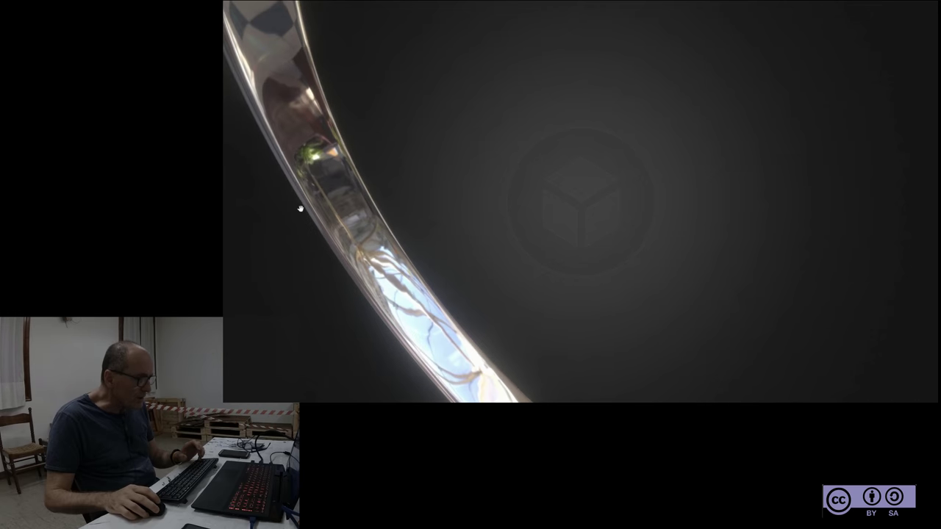
{"action": "scroll", "coordinate": [300, 206], "scroll_direction": "up", "scroll_amount": 2}
{"action": "scroll", "coordinate": [352, 285], "scroll_direction": "up", "scroll_amount": 1}
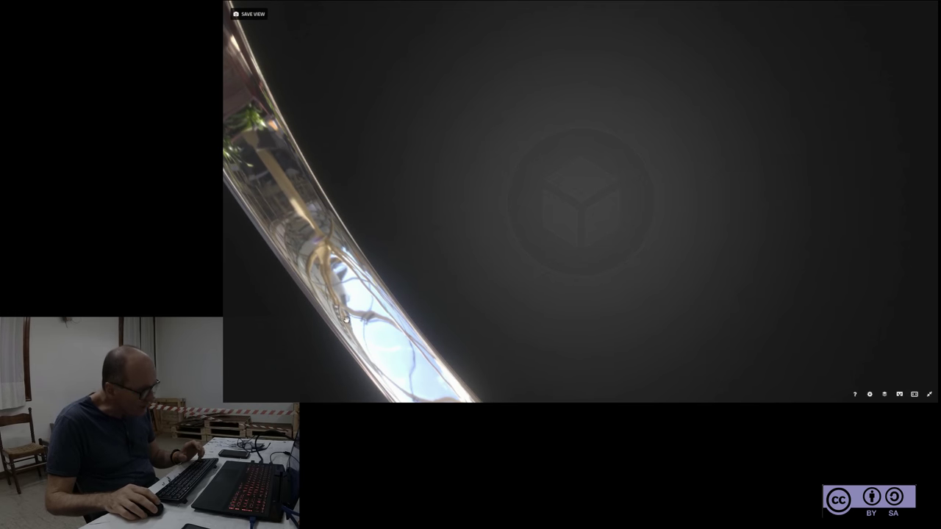
{"action": "scroll", "coordinate": [367, 342], "scroll_direction": "up", "scroll_amount": 2}
{"action": "scroll", "coordinate": [341, 330], "scroll_direction": "up", "scroll_amount": 1}
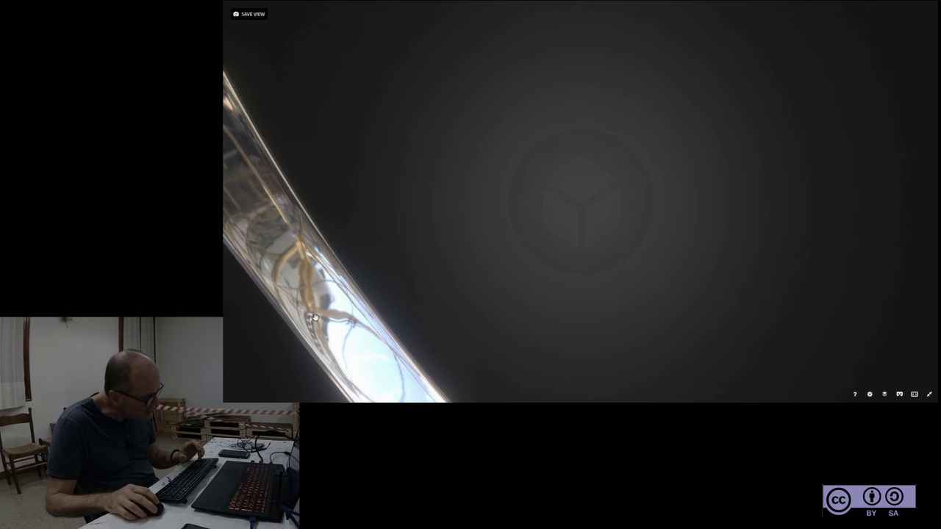
{"action": "scroll", "coordinate": [367, 263], "scroll_direction": "down", "scroll_amount": 2}
{"action": "scroll", "coordinate": [382, 254], "scroll_direction": "down", "scroll_amount": 2}
{"action": "scroll", "coordinate": [404, 242], "scroll_direction": "down", "scroll_amount": 2}
{"action": "scroll", "coordinate": [429, 233], "scroll_direction": "down", "scroll_amount": 3}
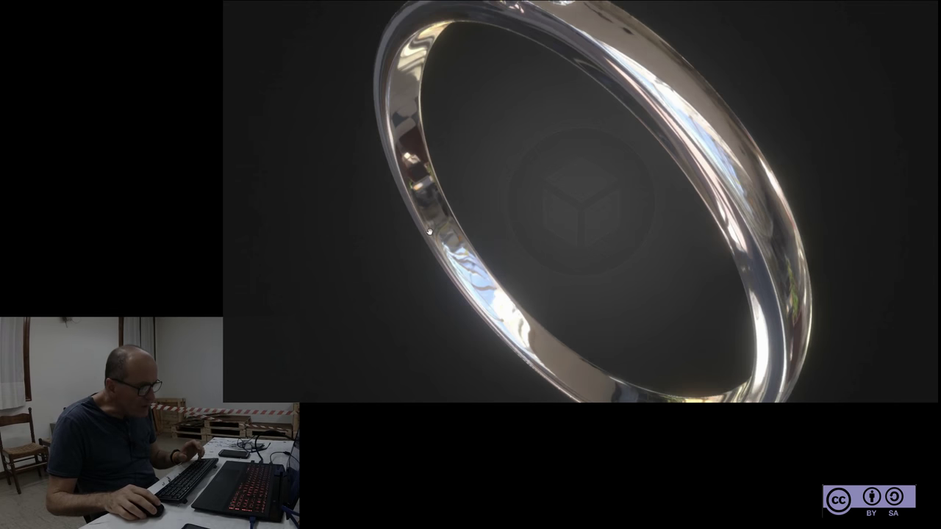
{"action": "scroll", "coordinate": [430, 233], "scroll_direction": "down", "scroll_amount": 2}
{"action": "left_click_drag", "start_coordinate": [537, 55], "coordinate": [566, 49]}
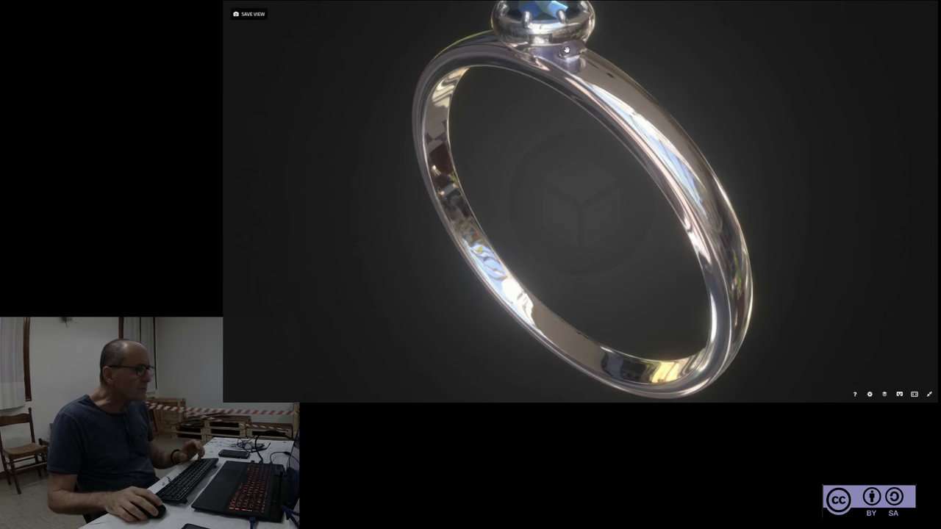
{"action": "scroll", "coordinate": [552, 132], "scroll_direction": "down", "scroll_amount": 2}
{"action": "scroll", "coordinate": [552, 133], "scroll_direction": "down", "scroll_amount": 1}
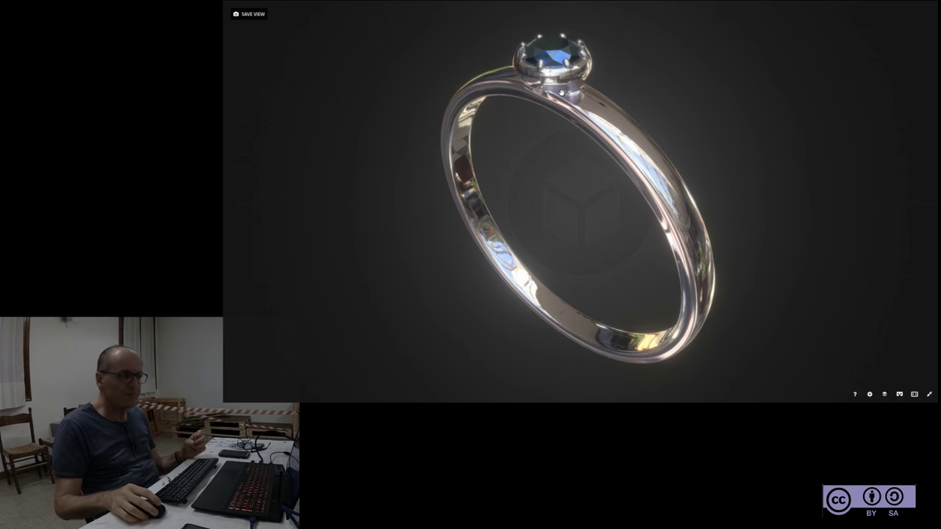
Rotate the ring so the stone sits top-right and zoom in close
{"action": "mouse_move", "coordinate": [746, 208]}
{"action": "left_mouse_down"}
{"action": "mouse_move", "coordinate": [680, 210]}
{"action": "mouse_move", "coordinate": [716, 213]}
{"action": "mouse_move", "coordinate": [701, 220]}
{"action": "left_mouse_up"}
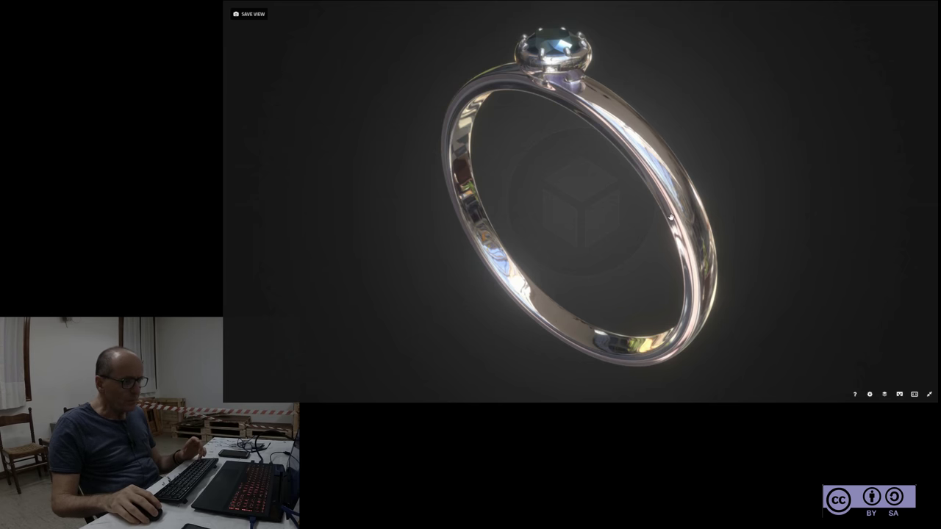
{"action": "mouse_move", "coordinate": [685, 221]}
{"action": "left_mouse_down"}
{"action": "mouse_move", "coordinate": [552, 254]}
{"action": "mouse_move", "coordinate": [632, 224]}
{"action": "mouse_move", "coordinate": [689, 235]}
{"action": "mouse_move", "coordinate": [619, 197]}
{"action": "left_mouse_up"}
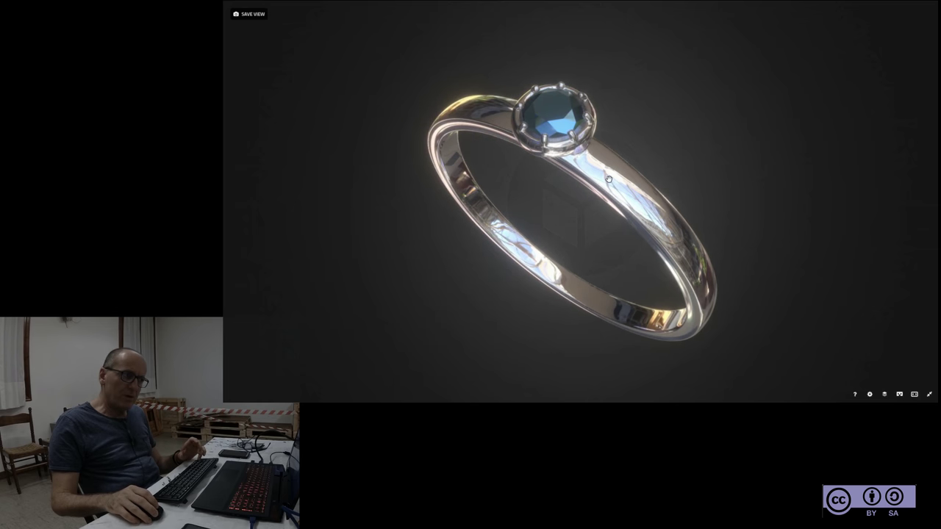
{"action": "scroll", "coordinate": [609, 179], "scroll_direction": "up", "scroll_amount": 3}
{"action": "scroll", "coordinate": [651, 193], "scroll_direction": "up", "scroll_amount": 3}
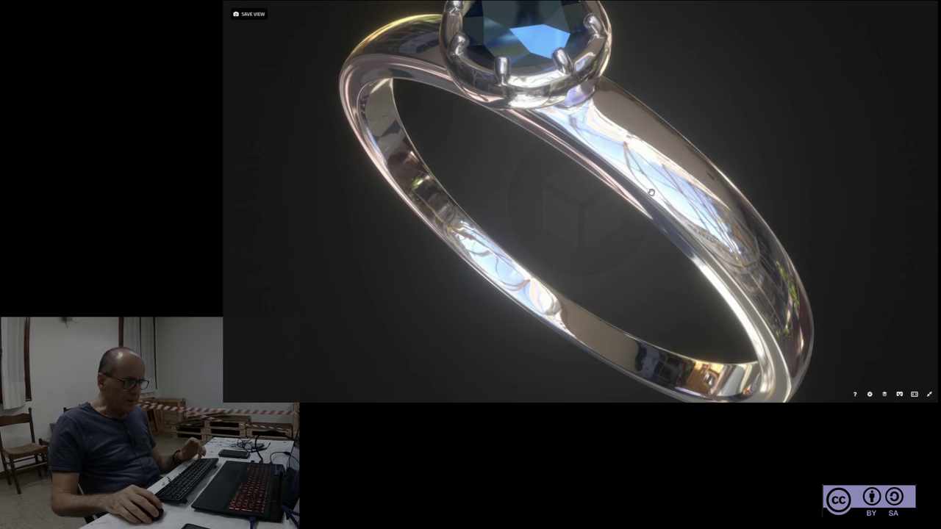
View the band edge-on, zoom back out, and bring up the window switcher
{"action": "mouse_move", "coordinate": [649, 189]}
{"action": "left_mouse_down"}
{"action": "mouse_move", "coordinate": [664, 178]}
{"action": "mouse_move", "coordinate": [649, 160]}
{"action": "mouse_move", "coordinate": [643, 172]}
{"action": "mouse_move", "coordinate": [599, 163]}
{"action": "left_mouse_up"}
{"action": "scroll", "coordinate": [600, 164], "scroll_direction": "down", "scroll_amount": 3}
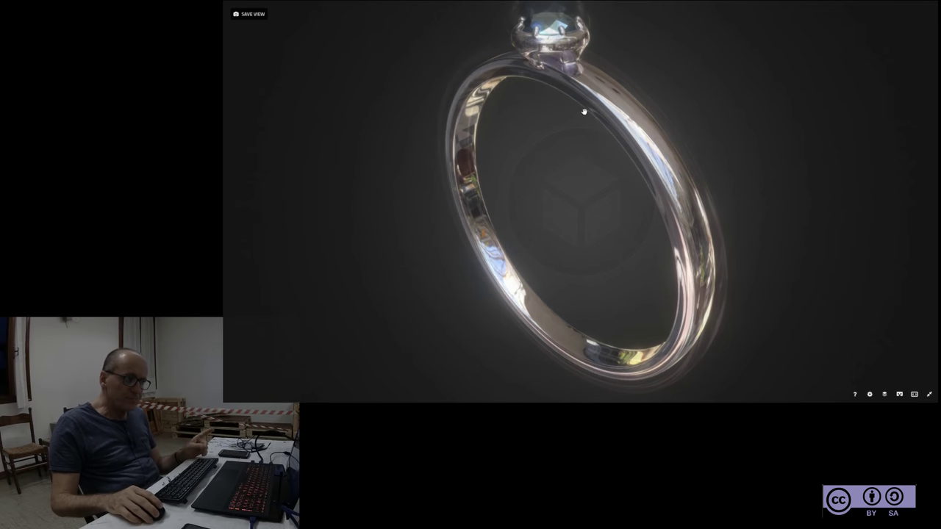
{"action": "scroll", "coordinate": [610, 180], "scroll_direction": "down", "scroll_amount": 2}
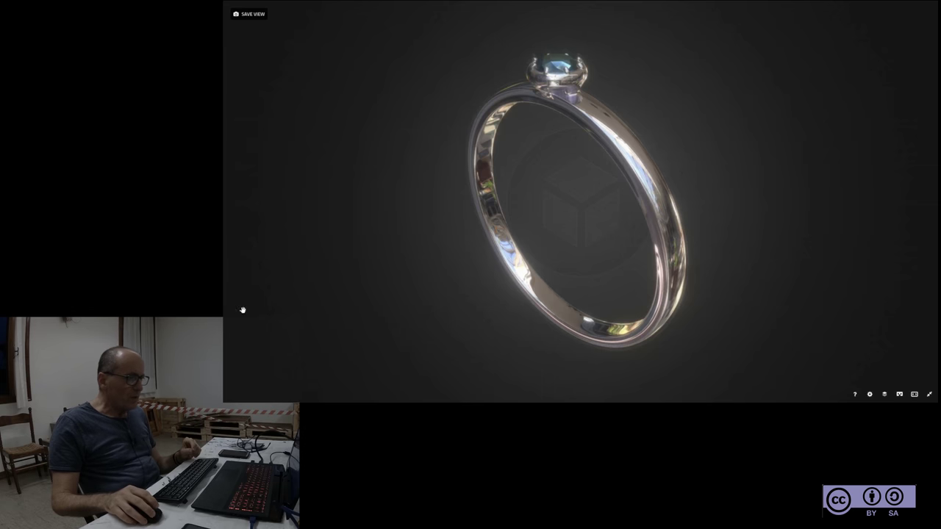
{"action": "key", "text": "alt+Tab"}
Orbit Blender's view down onto the gem and open the Viewport Shading menu
{"action": "middle_click_drag", "start_coordinate": [521, 224], "coordinate": [617, 303]}
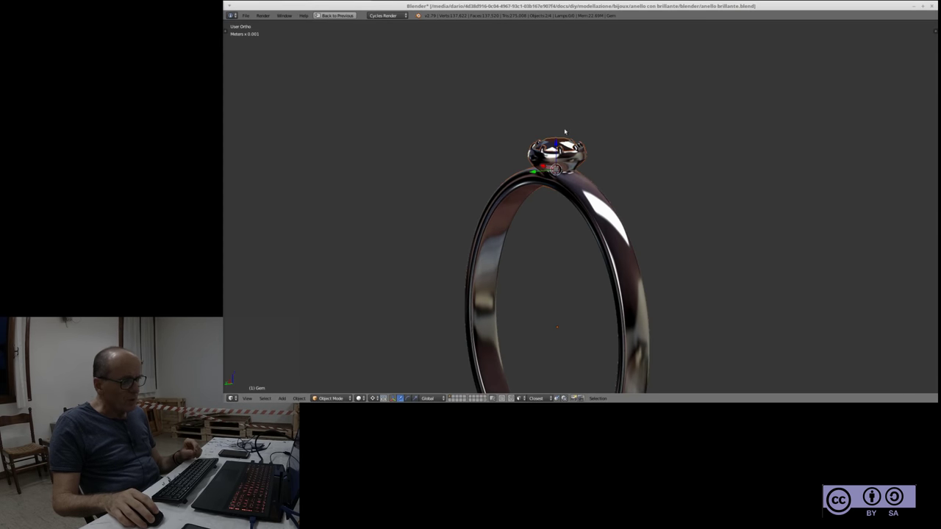
{"action": "scroll", "coordinate": [617, 303], "scroll_direction": "up", "scroll_amount": 3}
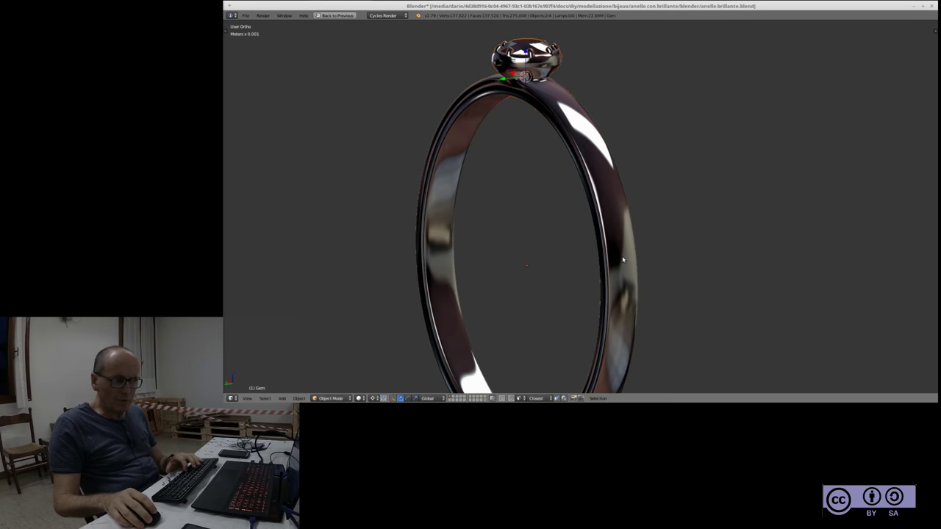
{"action": "mouse_move", "coordinate": [622, 259]}
{"action": "middle_mouse_down"}
{"action": "mouse_move", "coordinate": [641, 275]}
{"action": "mouse_move", "coordinate": [646, 311]}
{"action": "mouse_move", "coordinate": [632, 256]}
{"action": "mouse_move", "coordinate": [401, 386]}
{"action": "middle_mouse_up"}
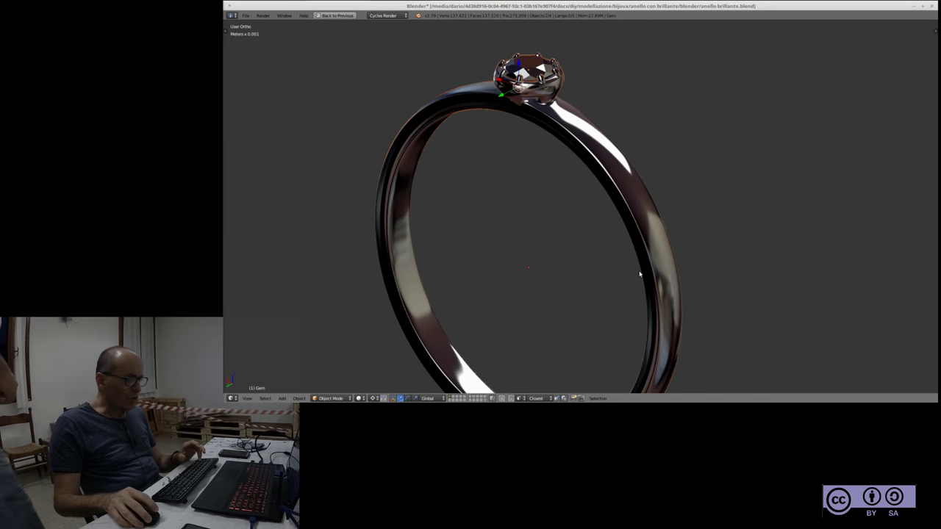
{"action": "left_click", "coordinate": [359, 398]}
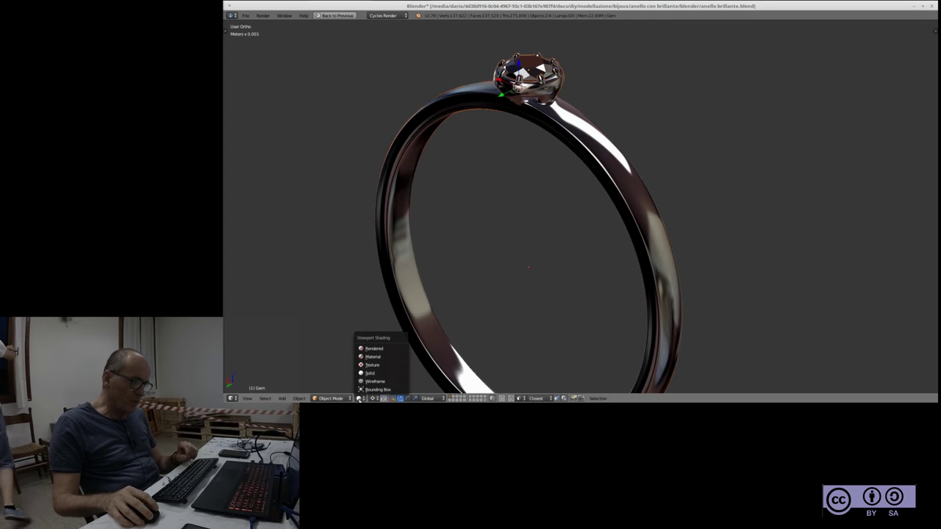
Switch the viewport to Rendered shading and zoom in and out on the gold ring
{"action": "left_click", "coordinate": [373, 347]}
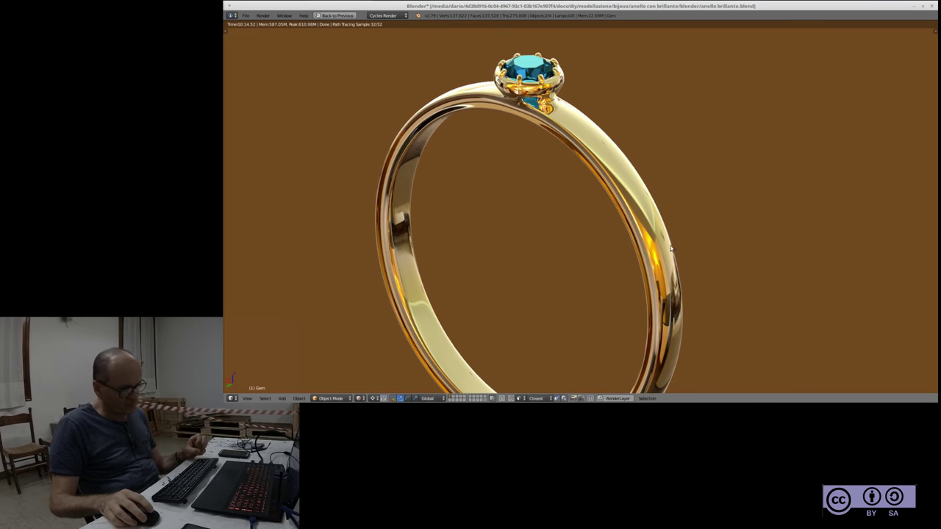
{"action": "scroll", "coordinate": [673, 250], "scroll_direction": "up", "scroll_amount": 2}
{"action": "scroll", "coordinate": [656, 263], "scroll_direction": "up", "scroll_amount": 1}
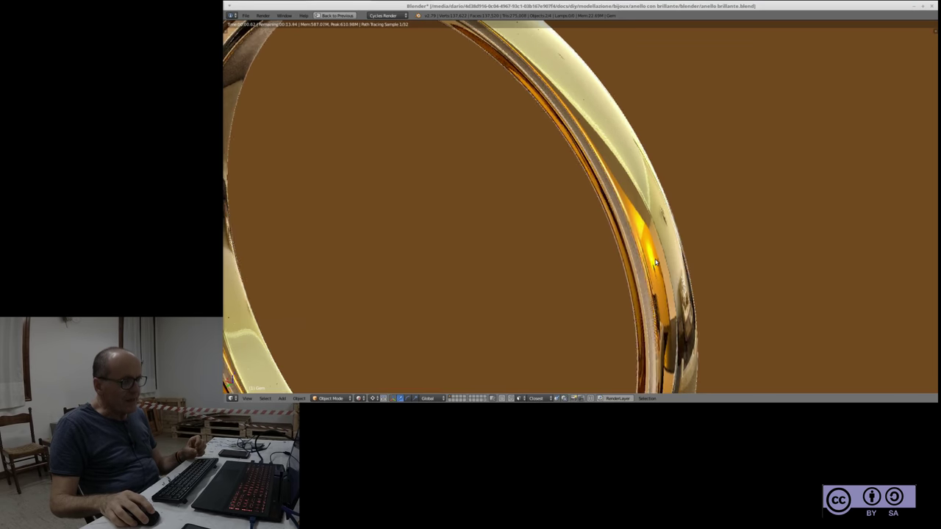
{"action": "scroll", "coordinate": [640, 235], "scroll_direction": "down", "scroll_amount": 3}
{"action": "scroll", "coordinate": [629, 211], "scroll_direction": "down", "scroll_amount": 2}
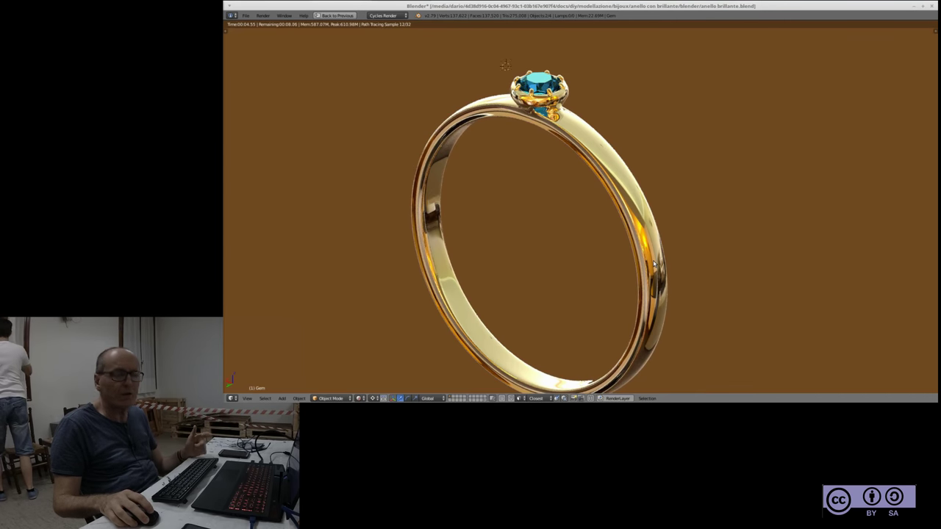
{"action": "scroll", "coordinate": [650, 255], "scroll_direction": "up", "scroll_amount": 4}
{"action": "scroll", "coordinate": [641, 237], "scroll_direction": "up", "scroll_amount": 4}
{"action": "scroll", "coordinate": [642, 242], "scroll_direction": "up", "scroll_amount": 2}
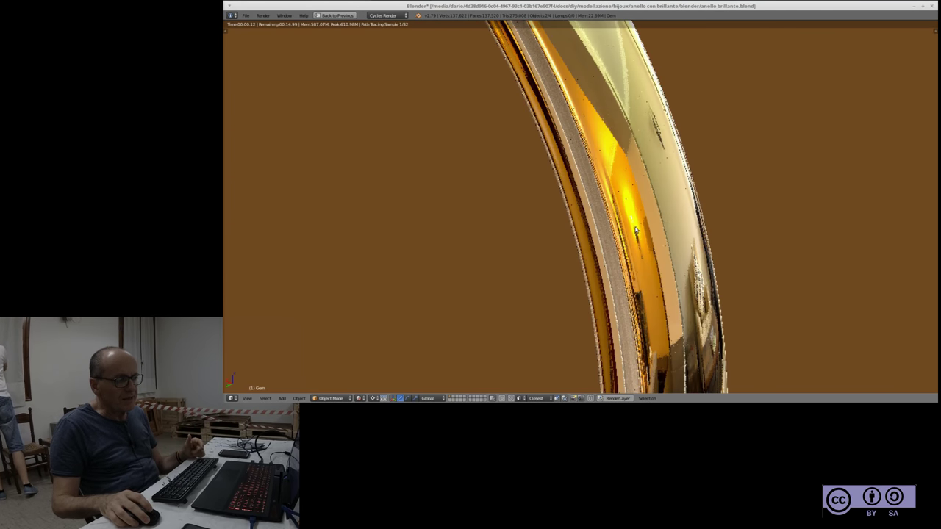
{"action": "scroll", "coordinate": [645, 253], "scroll_direction": "up", "scroll_amount": 2}
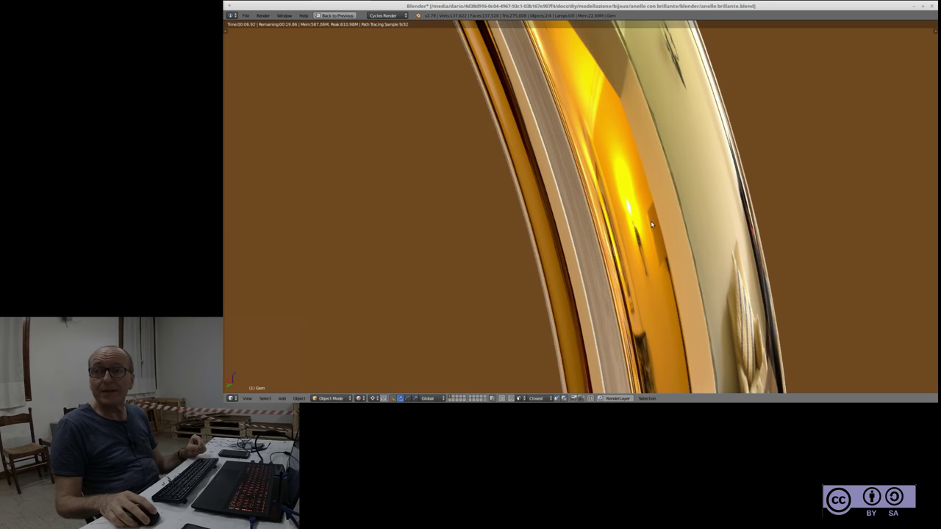
{"action": "scroll", "coordinate": [651, 225], "scroll_direction": "down", "scroll_amount": 3}
{"action": "scroll", "coordinate": [643, 222], "scroll_direction": "down", "scroll_amount": 2}
{"action": "scroll", "coordinate": [636, 222], "scroll_direction": "down", "scroll_amount": 3}
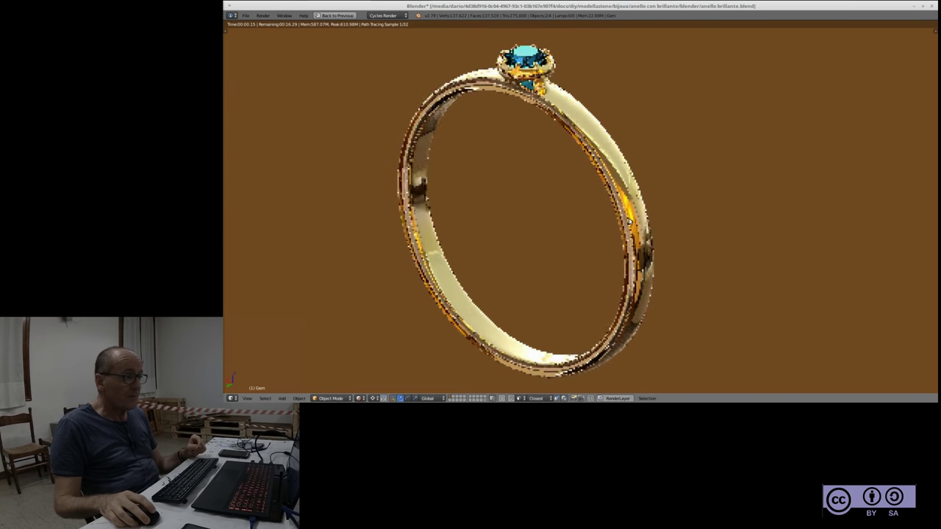
{"action": "scroll", "coordinate": [629, 221], "scroll_direction": "down", "scroll_amount": 1}
Orbit around the rendered ring to see it from side, front and angled views
{"action": "middle_click_drag", "start_coordinate": [521, 77], "coordinate": [528, 87], "text": "shift"}
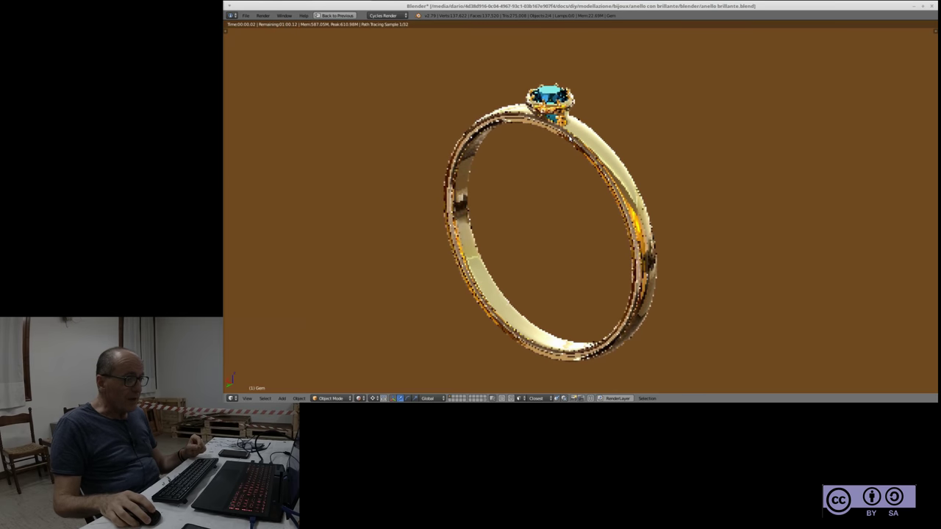
{"action": "middle_click_drag", "start_coordinate": [755, 188], "coordinate": [667, 181]}
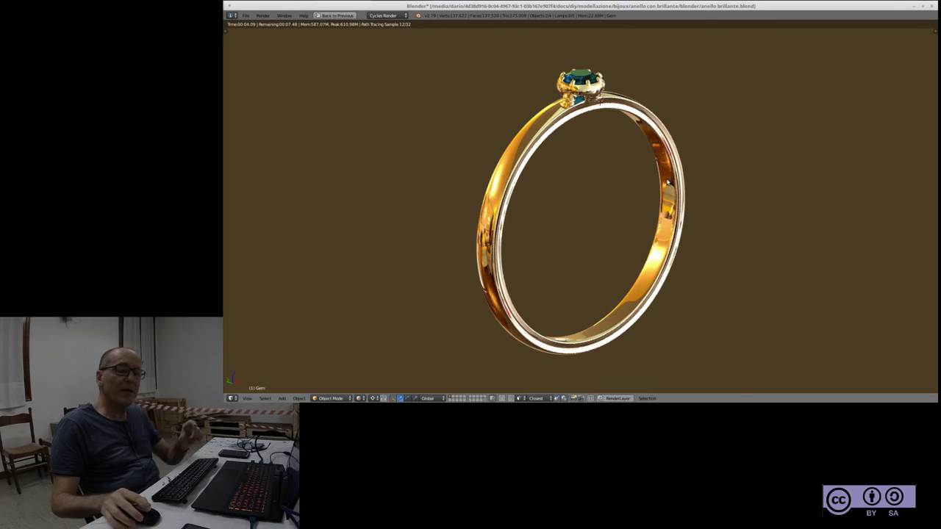
{"action": "mouse_move", "coordinate": [719, 189]}
{"action": "middle_mouse_down"}
{"action": "mouse_move", "coordinate": [647, 205]}
{"action": "mouse_move", "coordinate": [799, 173]}
{"action": "middle_mouse_up"}
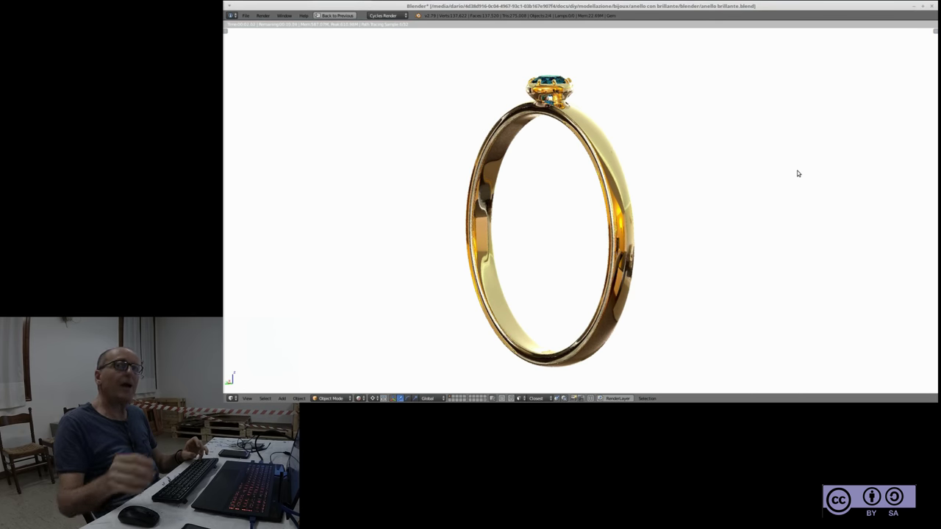
{"action": "mouse_move", "coordinate": [649, 231]}
{"action": "middle_mouse_down"}
{"action": "mouse_move", "coordinate": [684, 232]}
{"action": "mouse_move", "coordinate": [703, 294]}
{"action": "mouse_move", "coordinate": [641, 275]}
{"action": "mouse_move", "coordinate": [653, 267]}
{"action": "middle_mouse_up"}
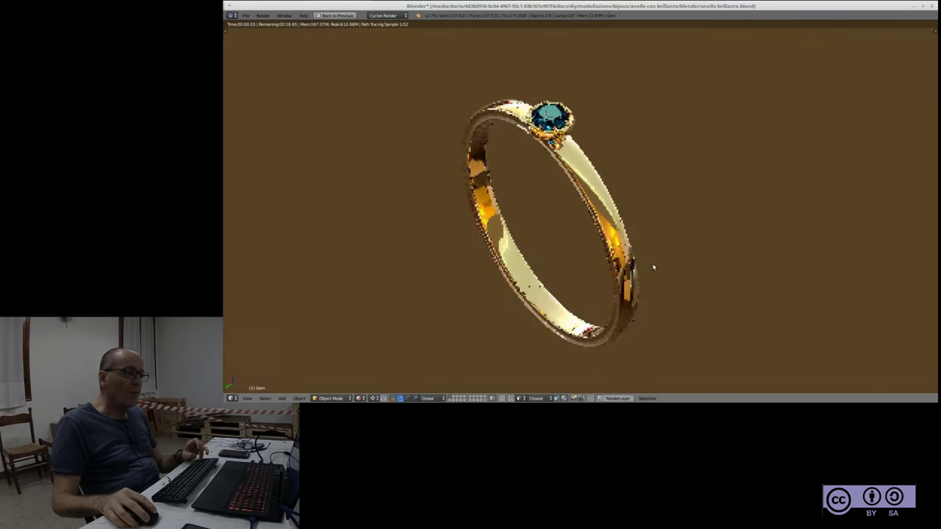
{"action": "middle_click_drag", "start_coordinate": [757, 180], "coordinate": [605, 165]}
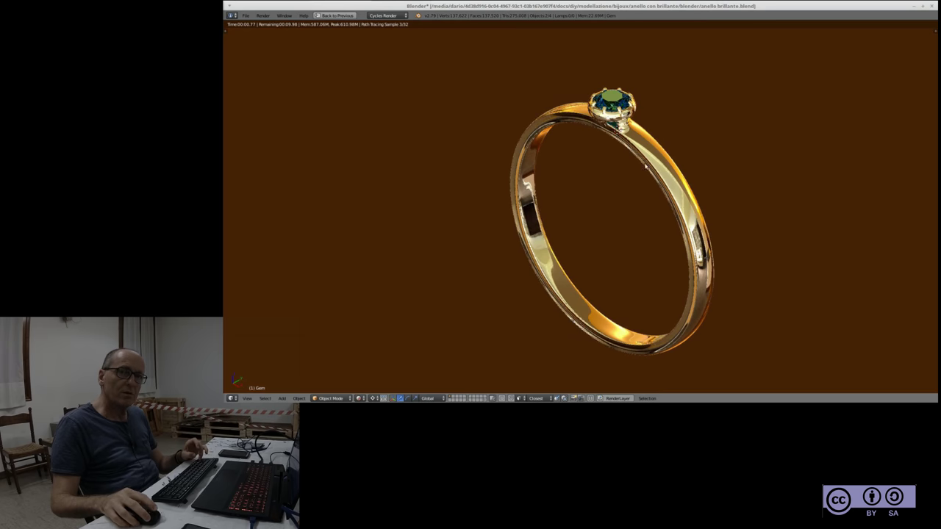
{"action": "mouse_move", "coordinate": [607, 234]}
{"action": "middle_mouse_down"}
{"action": "mouse_move", "coordinate": [620, 241]}
{"action": "mouse_move", "coordinate": [691, 228]}
{"action": "middle_mouse_up"}
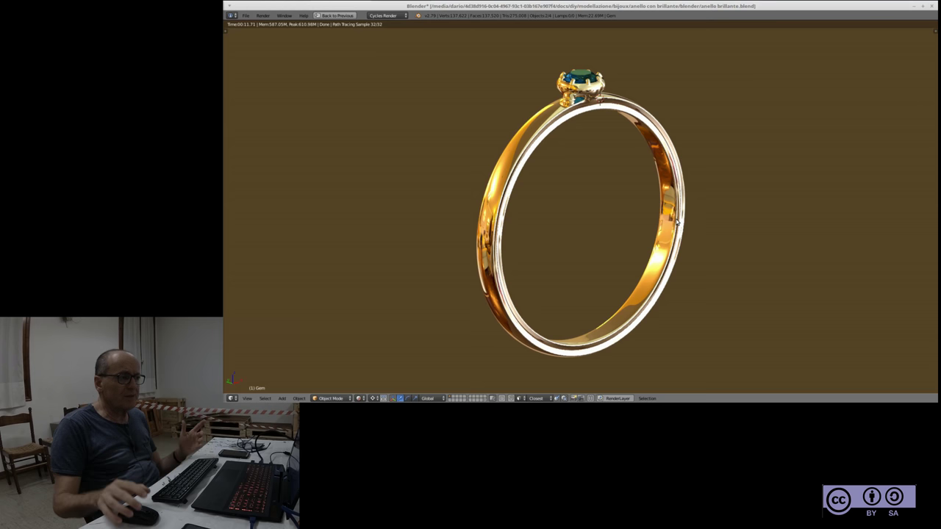
{"action": "middle_click_drag", "start_coordinate": [733, 198], "coordinate": [677, 194]}
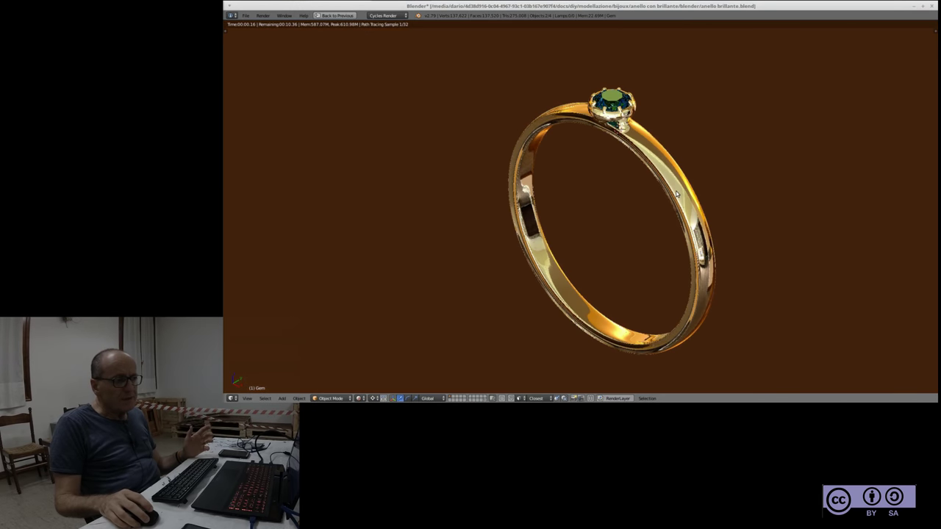
{"action": "scroll", "coordinate": [657, 125], "scroll_direction": "up", "scroll_amount": 2}
{"action": "scroll", "coordinate": [632, 139], "scroll_direction": "up", "scroll_amount": 3}
{"action": "scroll", "coordinate": [588, 158], "scroll_direction": "up", "scroll_amount": 2}
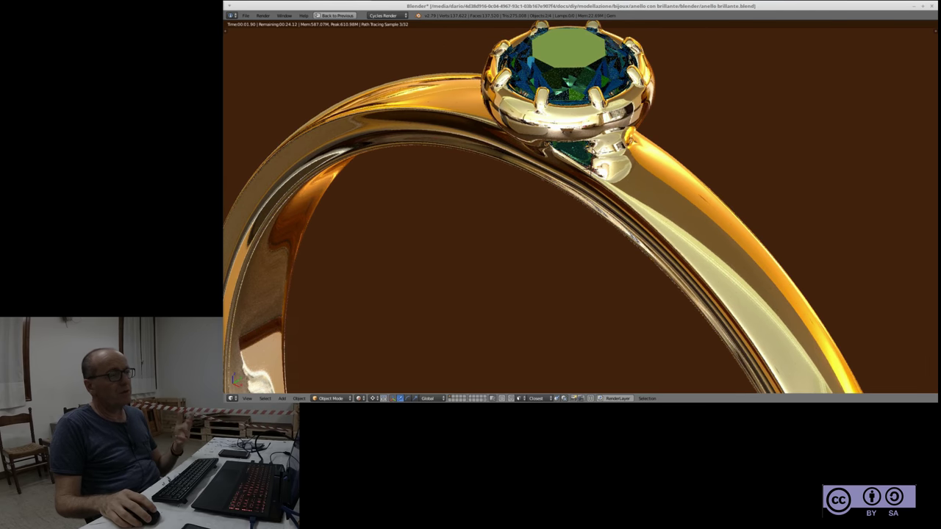
{"action": "scroll", "coordinate": [614, 180], "scroll_direction": "down", "scroll_amount": 3}
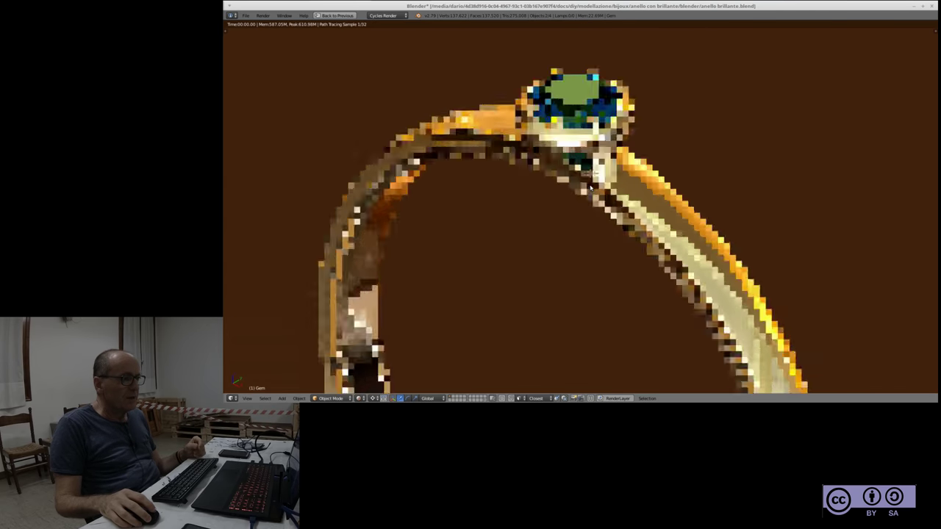
{"action": "scroll", "coordinate": [551, 156], "scroll_direction": "down", "scroll_amount": 1}
{"action": "scroll", "coordinate": [523, 146], "scroll_direction": "down", "scroll_amount": 1}
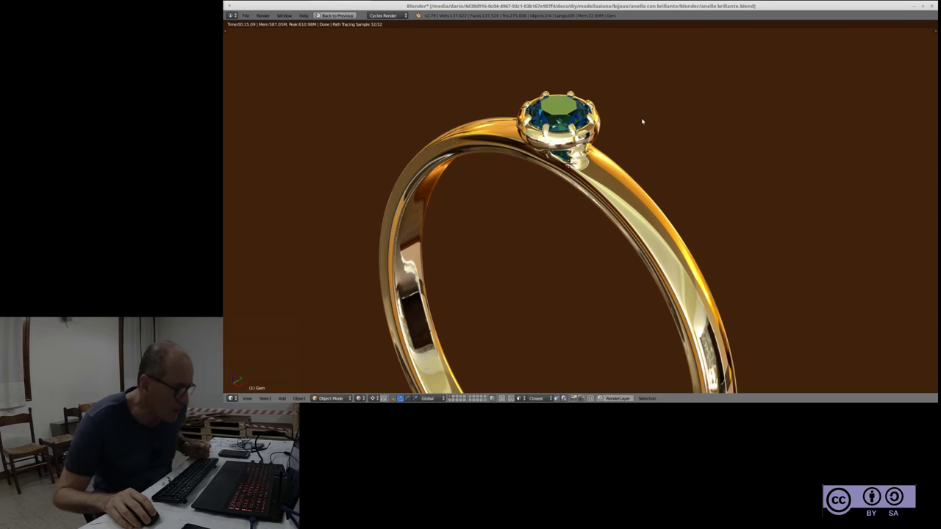
{"action": "middle_click_drag", "start_coordinate": [641, 128], "coordinate": [492, 145]}
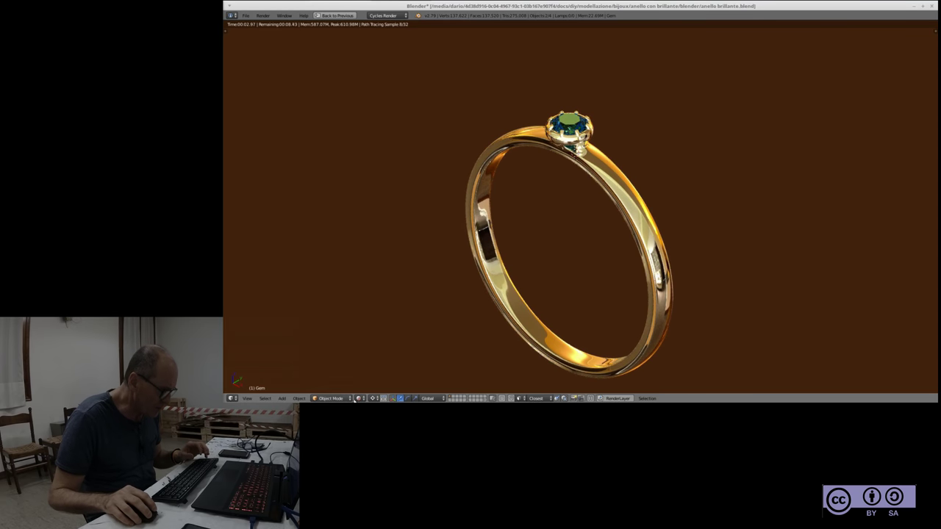
Switch the viewport back to Solid shading
{"action": "left_click", "coordinate": [331, 398]}
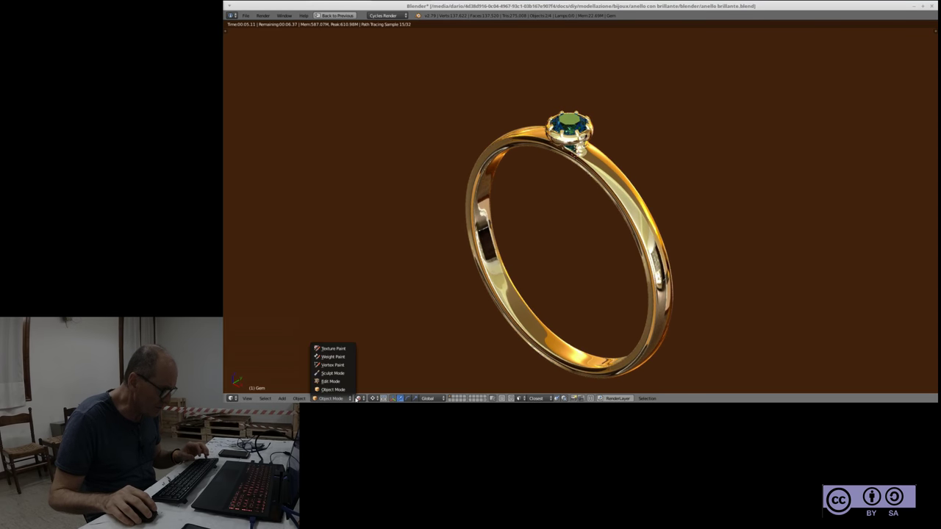
{"action": "left_click", "coordinate": [365, 398]}
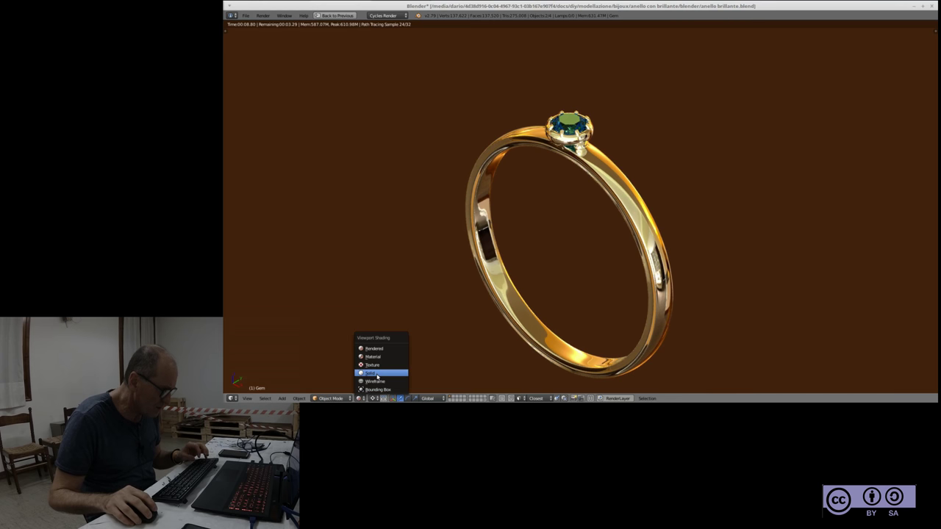
{"action": "left_click", "coordinate": [372, 373]}
Frame the scene, show the tool shelf and properties panel, and restore the full layout
{"action": "key", "text": "KP_5"}
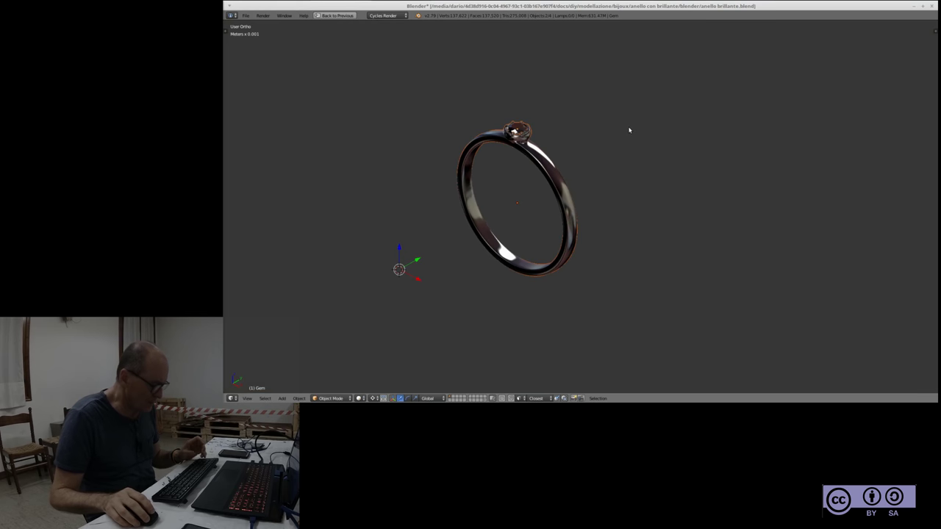
{"action": "key", "text": "t"}
{"action": "key", "text": "n"}
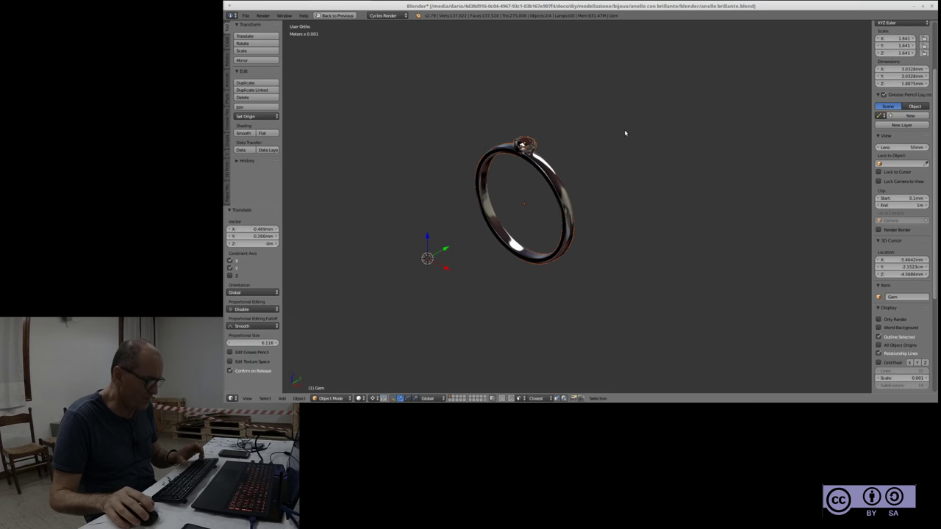
{"action": "key", "text": "ctrl+Up"}
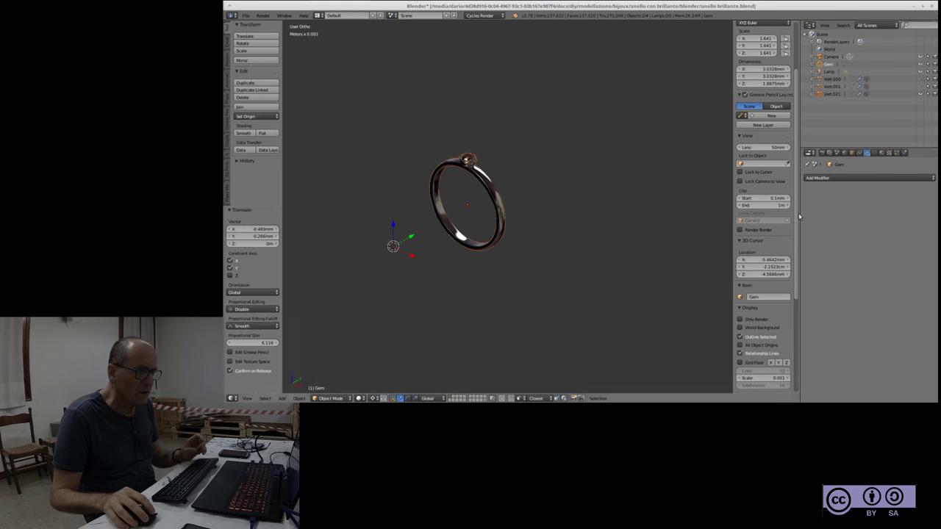
Widen the 3D view, orbit to see the ring larger, and deselect all with A
{"action": "left_click_drag", "start_coordinate": [799, 216], "coordinate": [829, 217]}
{"action": "middle_click_drag", "start_coordinate": [403, 154], "coordinate": [524, 255]}
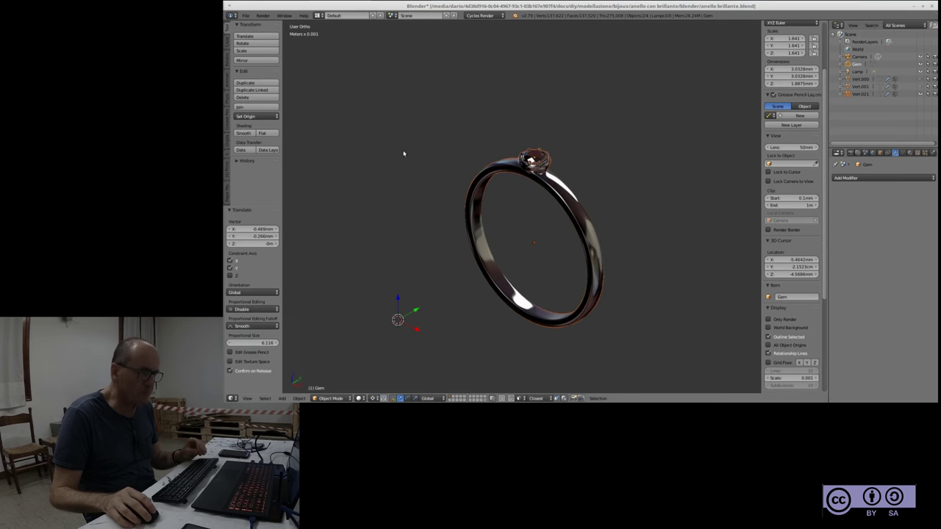
{"action": "key", "text": "a"}
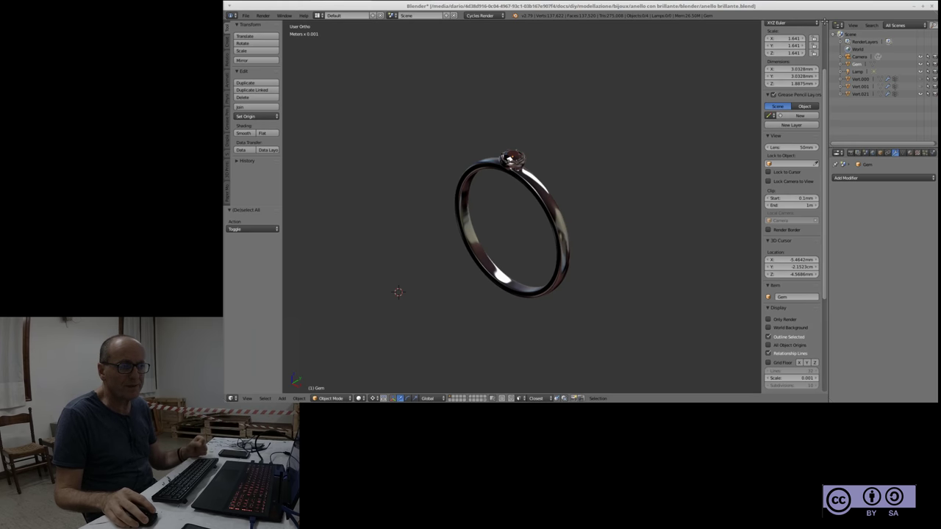
Split the 3D view into side-by-side and stacked views, then merge them back
{"action": "left_click_drag", "start_coordinate": [817, 22], "coordinate": [574, 28]}
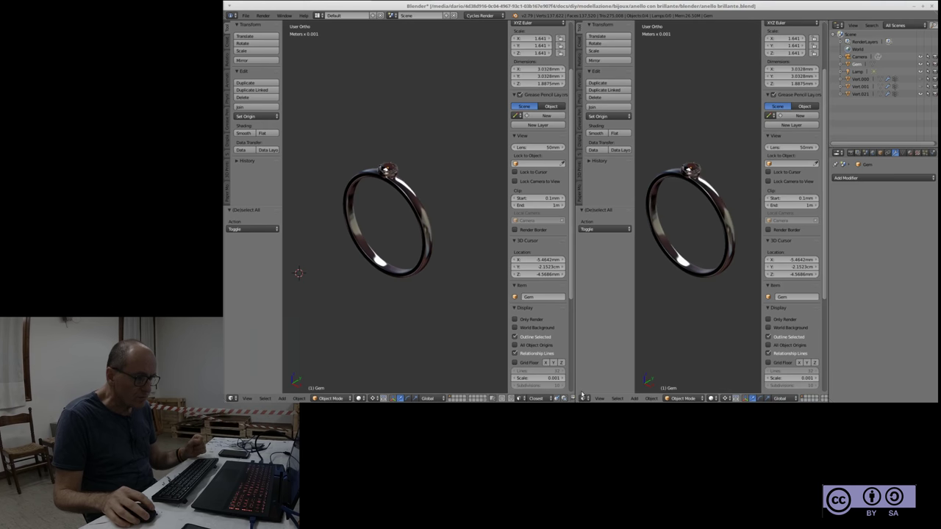
{"action": "left_click_drag", "start_coordinate": [574, 398], "coordinate": [593, 190]}
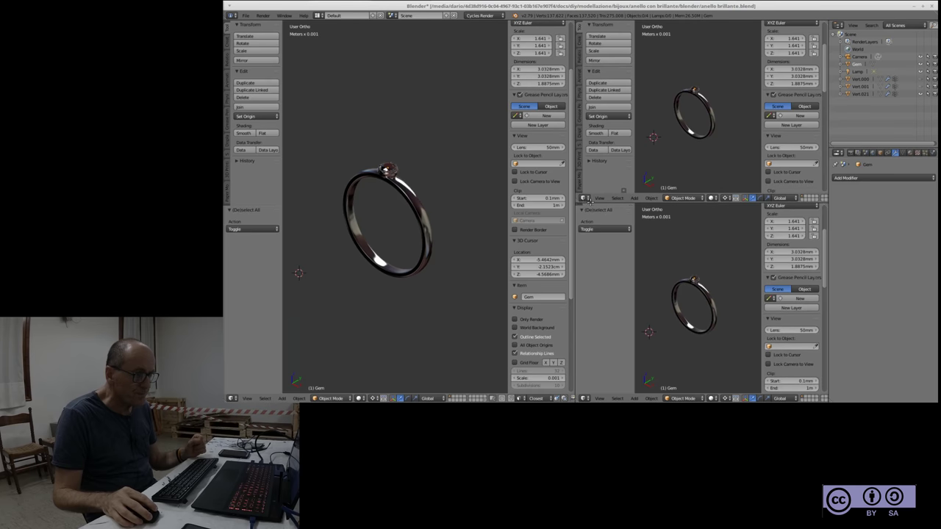
{"action": "left_click_drag", "start_coordinate": [592, 191], "coordinate": [604, 178]}
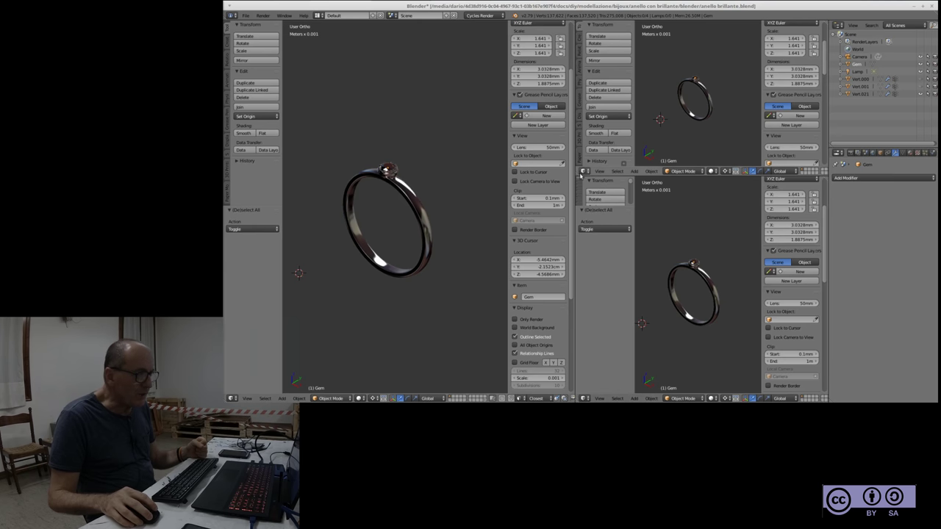
{"action": "left_click_drag", "start_coordinate": [575, 181], "coordinate": [578, 197]}
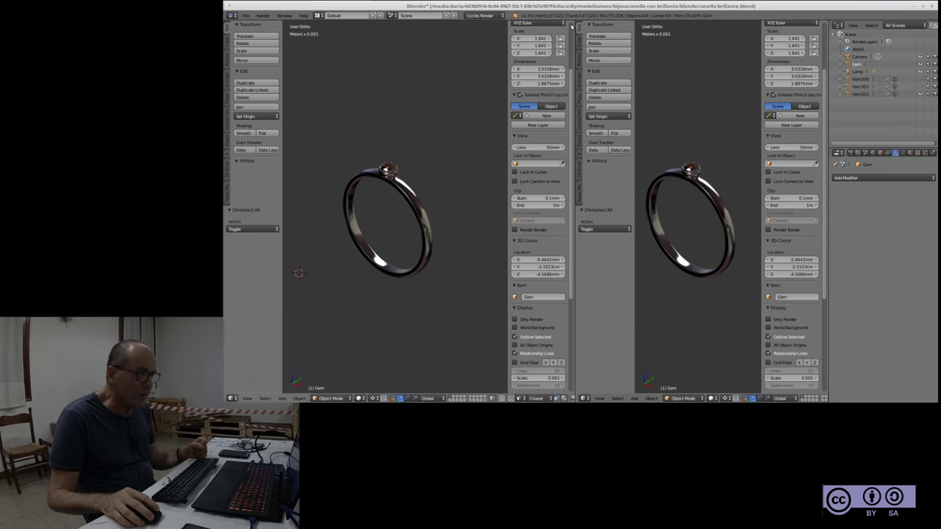
{"action": "left_click_drag", "start_coordinate": [573, 22], "coordinate": [727, 33]}
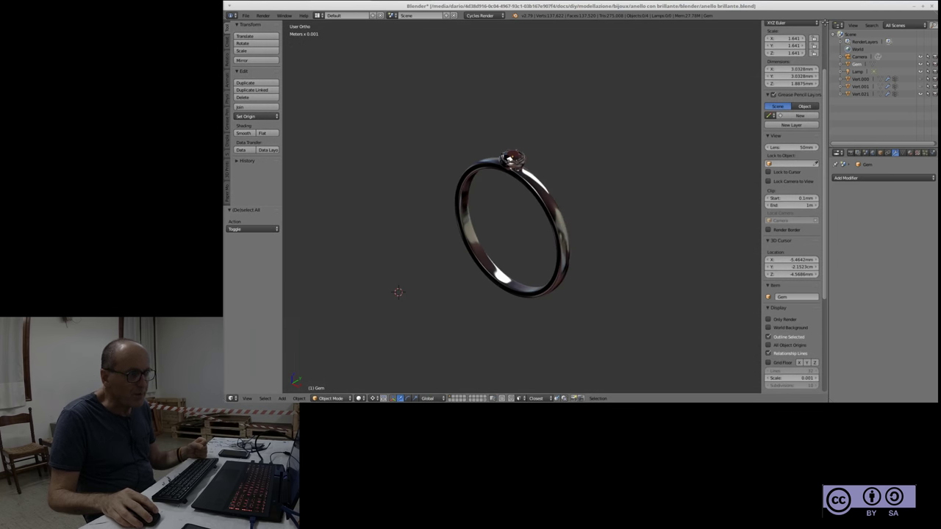
Split into two side-by-side views again and join them into one wide viewport
{"action": "left_click_drag", "start_coordinate": [824, 26], "coordinate": [577, 31]}
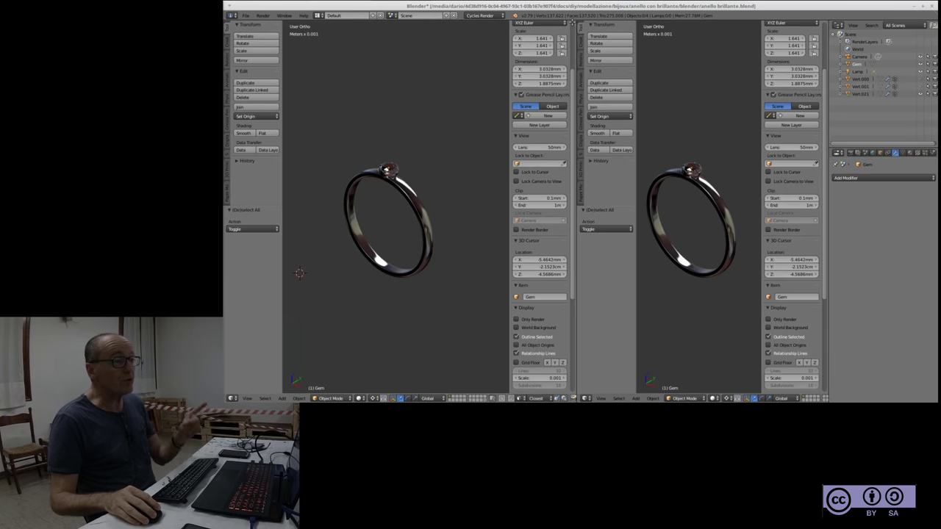
{"action": "left_click_drag", "start_coordinate": [572, 22], "coordinate": [630, 27]}
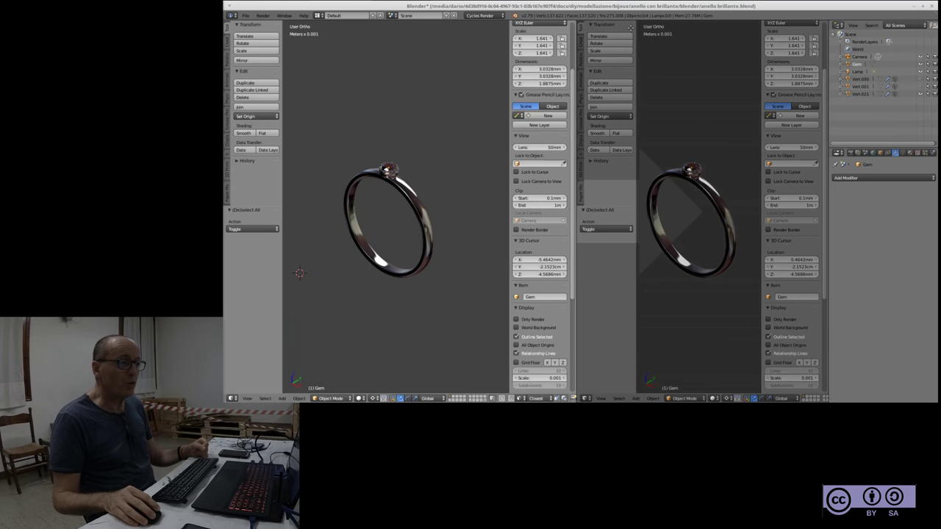
{"action": "left_click_drag", "start_coordinate": [630, 27], "coordinate": [631, 30]}
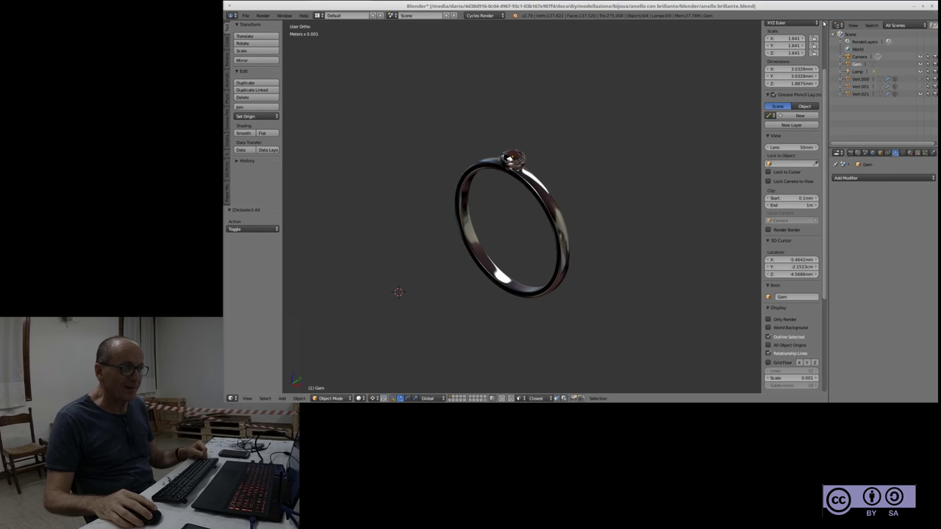
Split the 3D view into top and bottom, halve each side to side, and narrow the properties panel
{"action": "left_click_drag", "start_coordinate": [823, 22], "coordinate": [823, 219]}
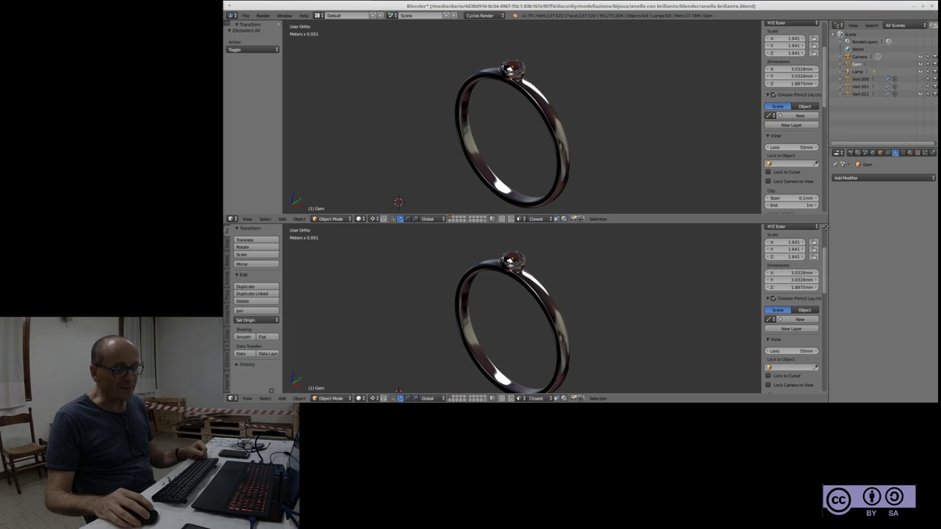
{"action": "left_click_drag", "start_coordinate": [824, 227], "coordinate": [542, 235]}
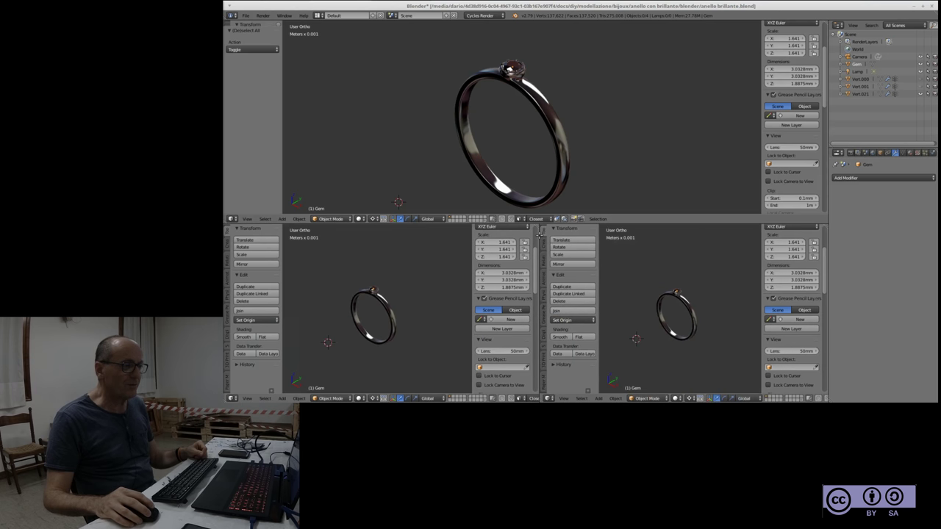
{"action": "mouse_move", "coordinate": [818, 29]}
{"action": "left_mouse_down"}
{"action": "mouse_move", "coordinate": [594, 41]}
{"action": "mouse_move", "coordinate": [819, 103]}
{"action": "left_mouse_up"}
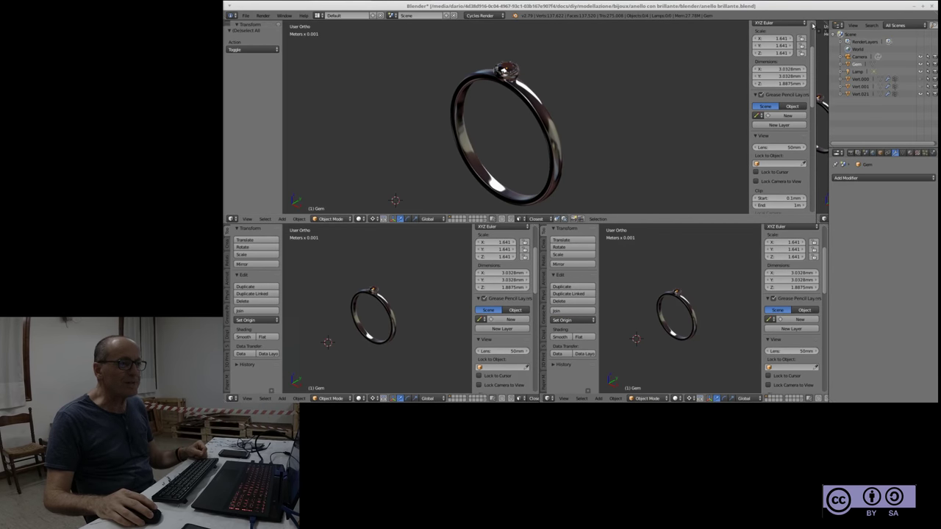
{"action": "scroll", "coordinate": [813, 26], "scroll_direction": "up", "scroll_amount": 3}
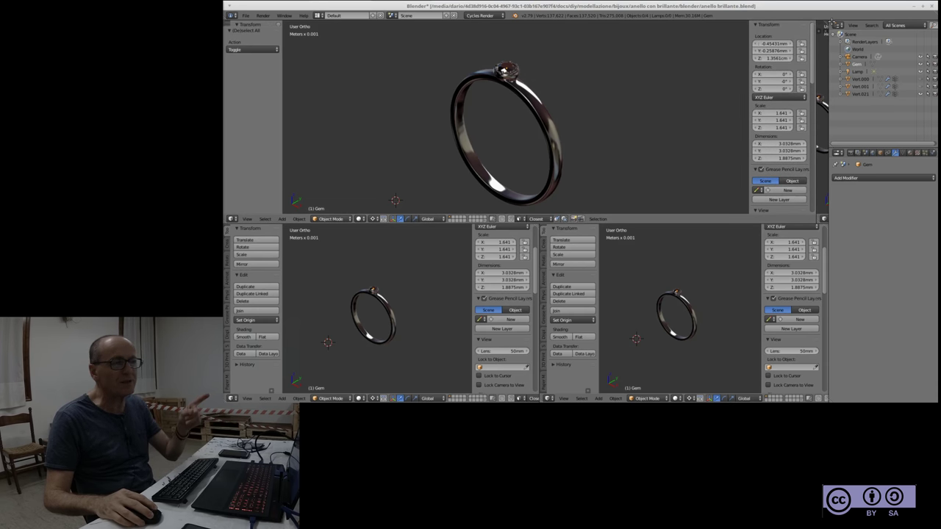
{"action": "left_click_drag", "start_coordinate": [750, 71], "coordinate": [763, 70]}
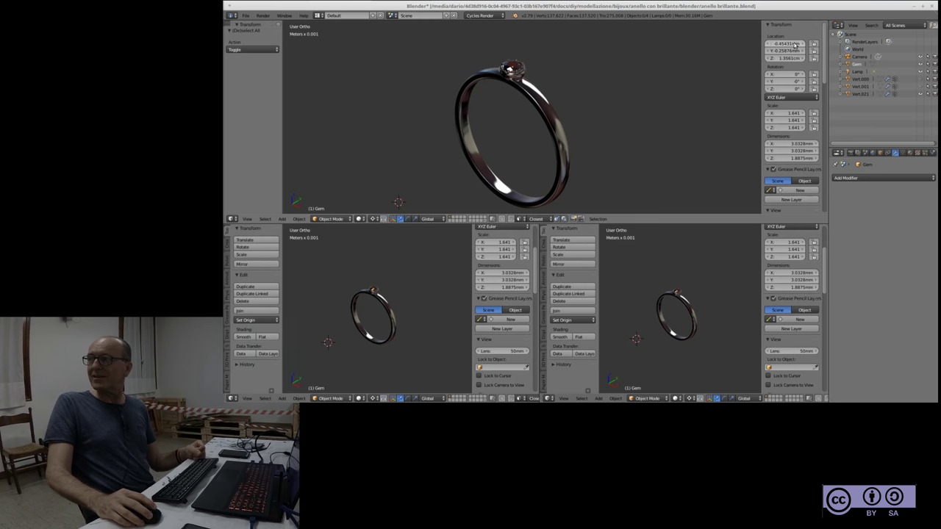
{"action": "left_click_drag", "start_coordinate": [825, 28], "coordinate": [537, 35]}
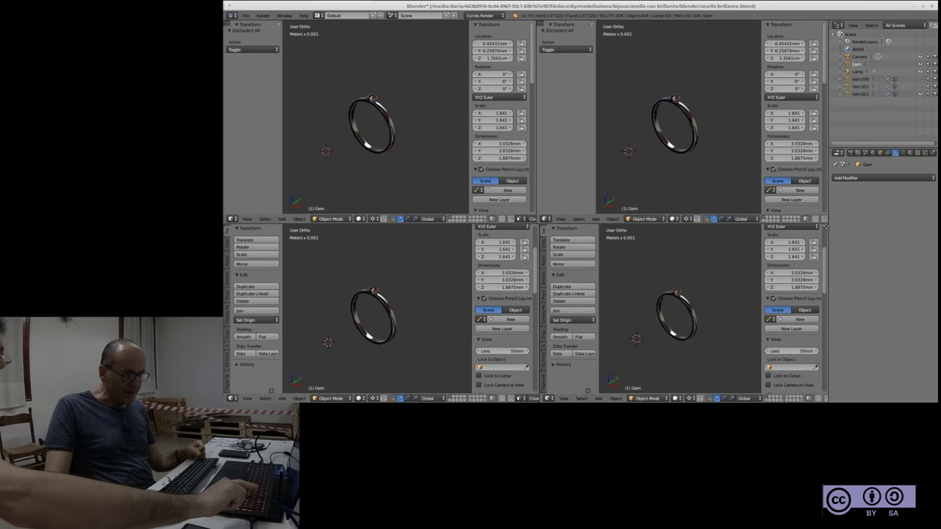
Merge the two top views and the two bottom views, clearing away stray narrow split areas
{"action": "mouse_move", "coordinate": [827, 226]}
{"action": "left_mouse_down"}
{"action": "mouse_move", "coordinate": [539, 235]}
{"action": "mouse_move", "coordinate": [825, 241]}
{"action": "left_mouse_up"}
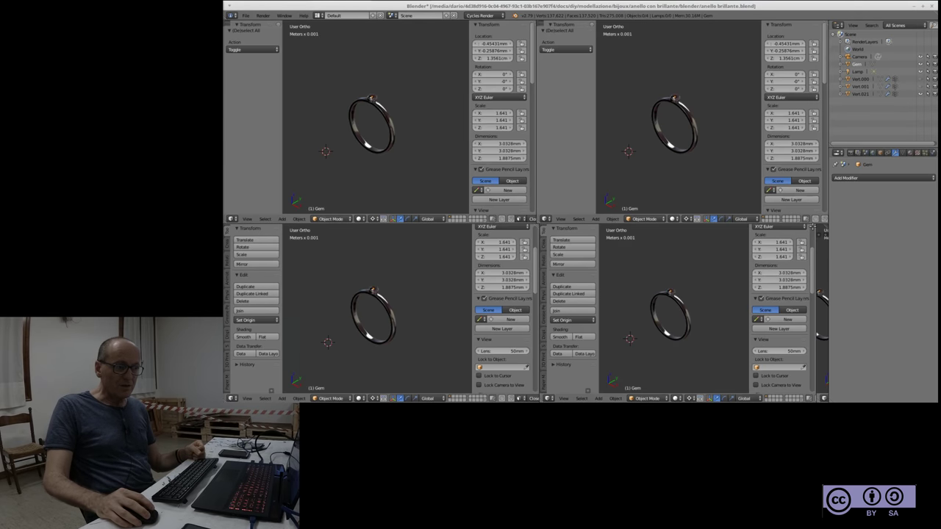
{"action": "left_click_drag", "start_coordinate": [812, 226], "coordinate": [824, 226]}
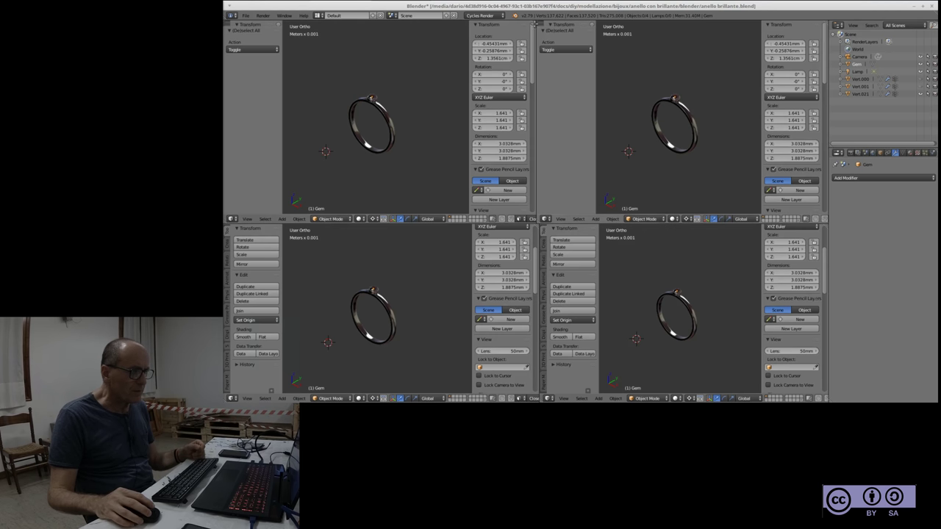
{"action": "left_click_drag", "start_coordinate": [534, 22], "coordinate": [603, 121]}
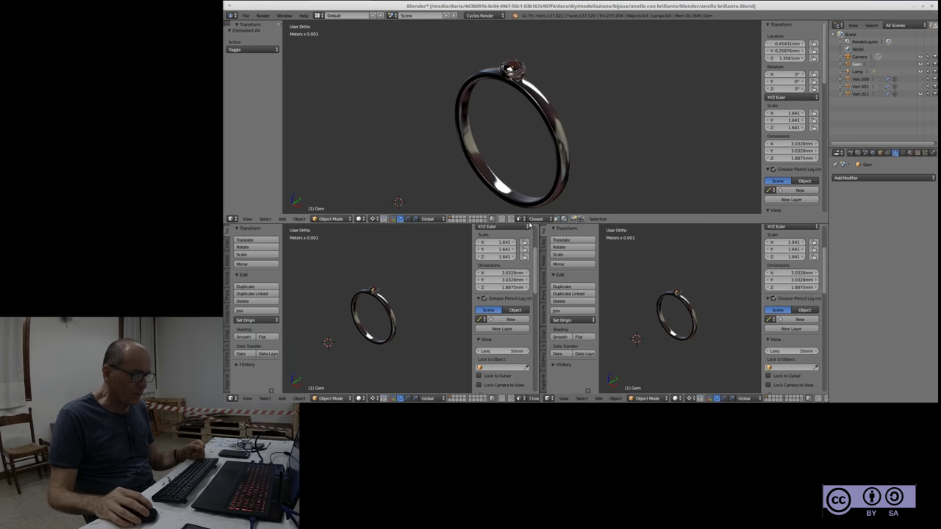
{"action": "left_click_drag", "start_coordinate": [528, 224], "coordinate": [647, 294]}
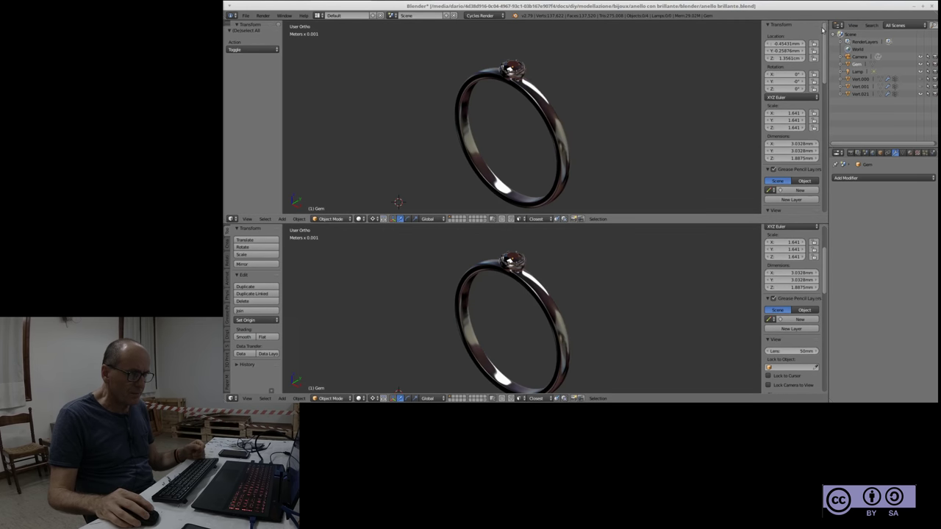
{"action": "left_click_drag", "start_coordinate": [826, 219], "coordinate": [820, 211]}
{"action": "left_click_drag", "start_coordinate": [826, 22], "coordinate": [820, 14]}
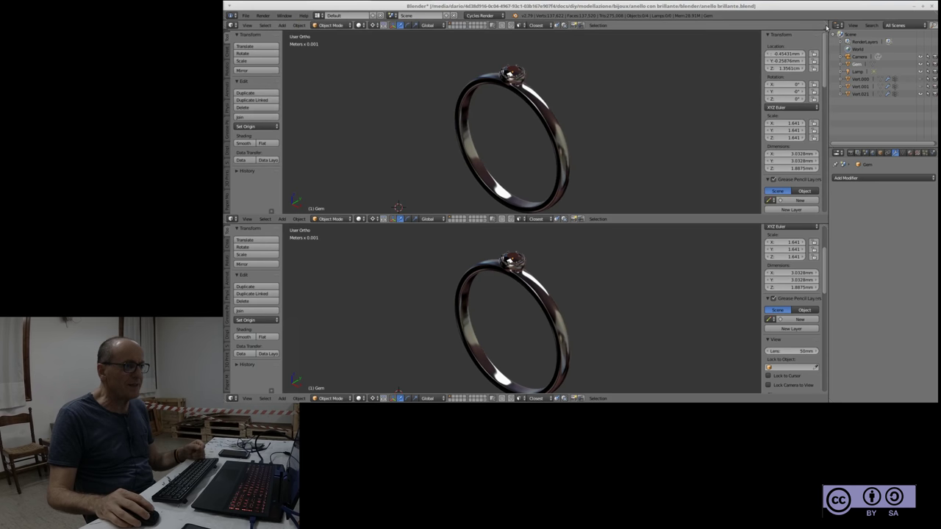
Join the top 3D view into the lower one and zoom in on the ring
{"action": "mouse_move", "coordinate": [823, 33]}
{"action": "left_mouse_down"}
{"action": "mouse_move", "coordinate": [818, 230]}
{"action": "mouse_move", "coordinate": [822, 101]}
{"action": "left_mouse_up"}
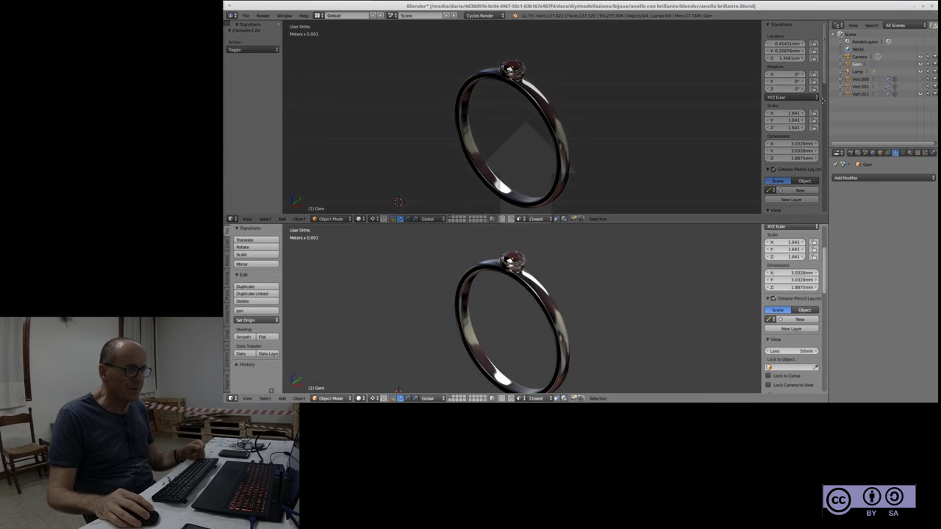
{"action": "left_click_drag", "start_coordinate": [820, 30], "coordinate": [820, 31]}
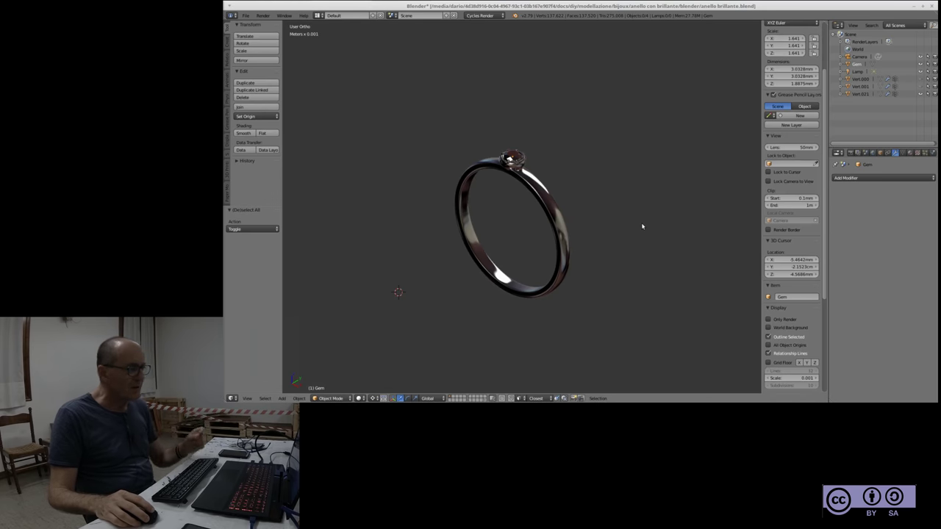
{"action": "scroll", "coordinate": [414, 92], "scroll_direction": "up", "scroll_amount": 1}
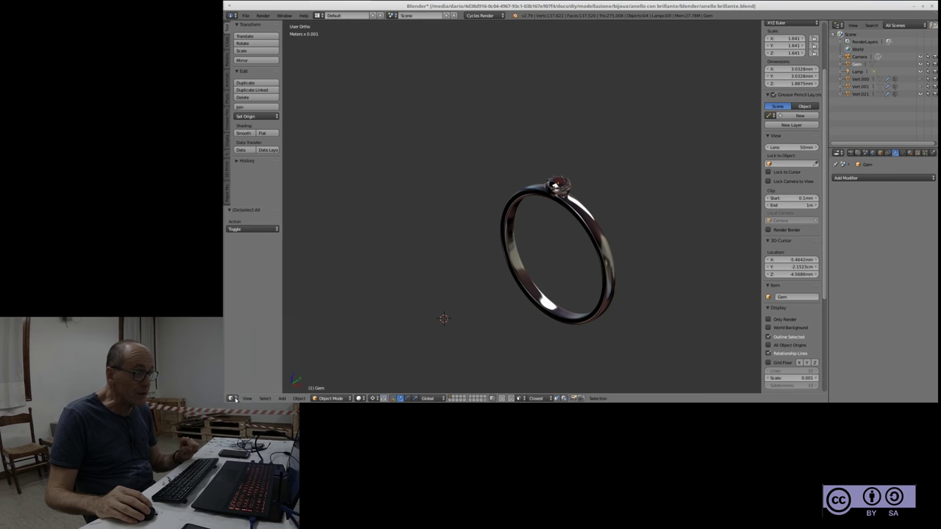
Switch the area through Node Editor and File Browser, ending with it as a 3D View
{"action": "left_click", "coordinate": [232, 398]}
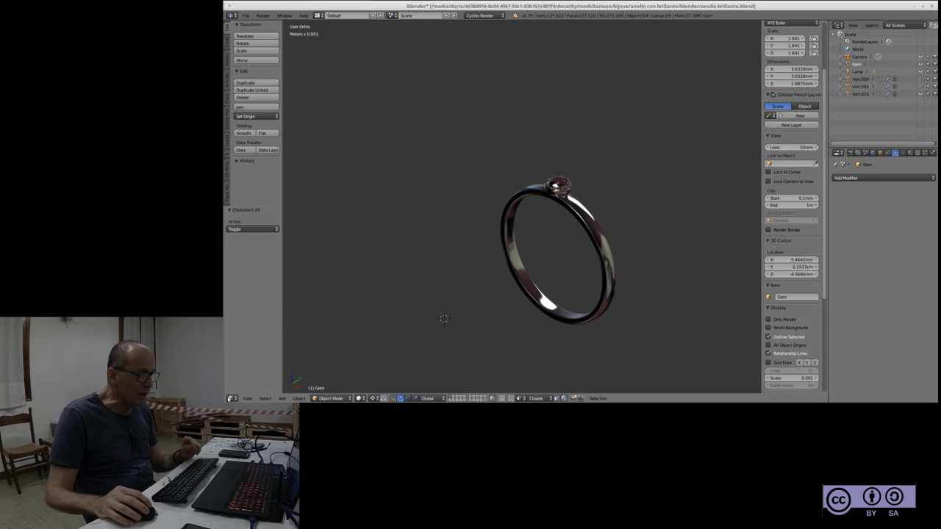
{"action": "left_click", "coordinate": [233, 398]}
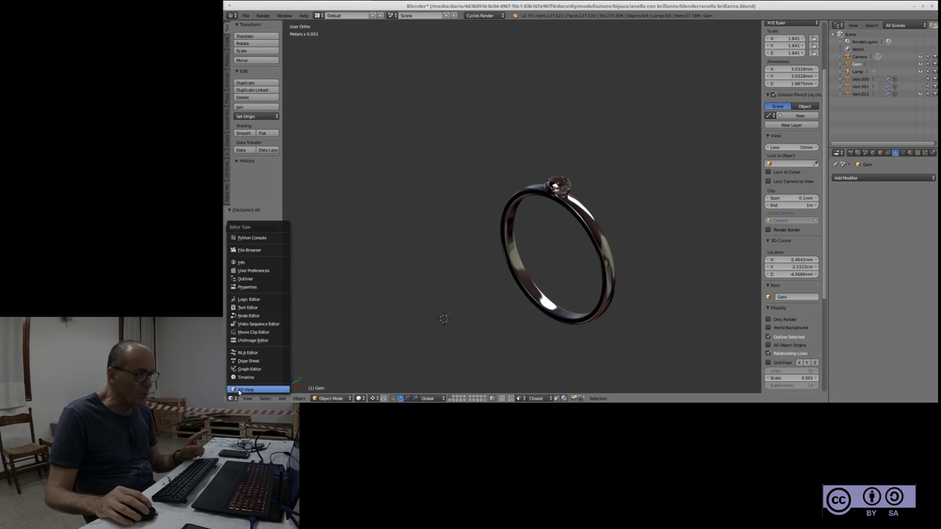
{"action": "left_click", "coordinate": [239, 391]}
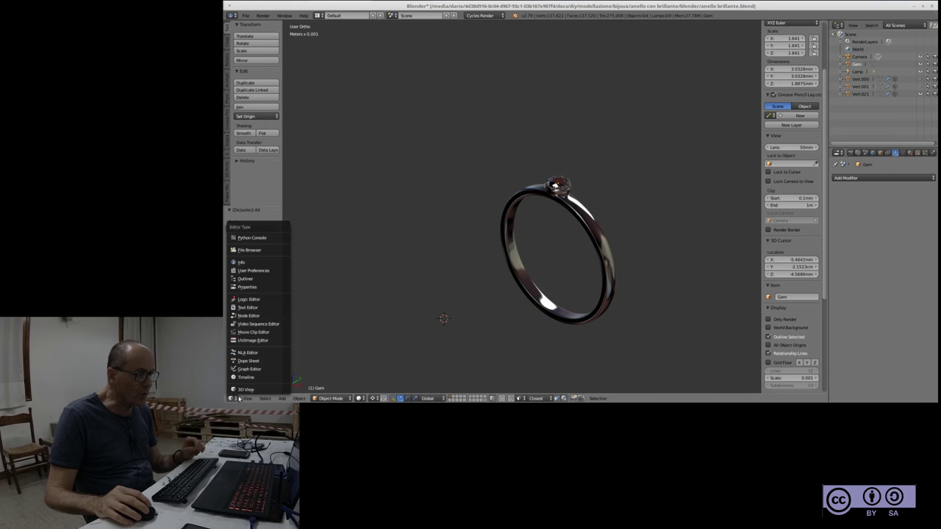
{"action": "left_click", "coordinate": [262, 315]}
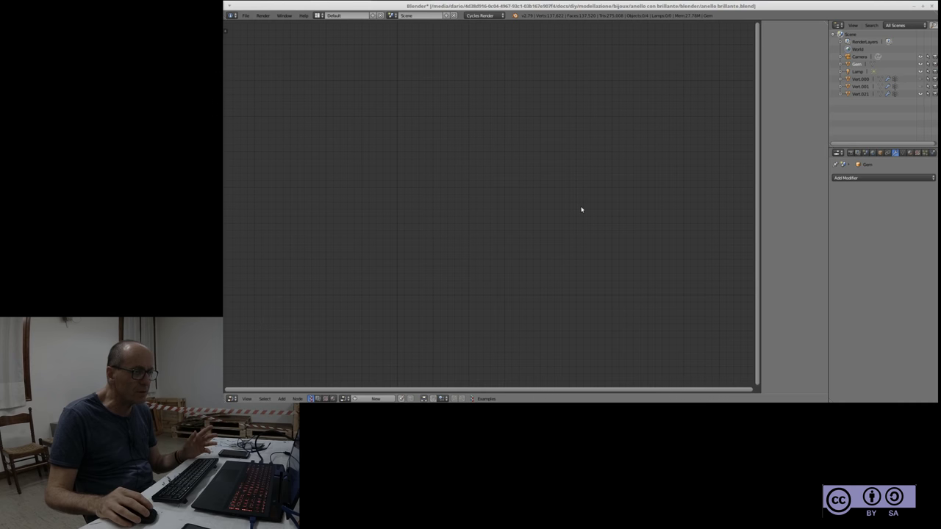
{"action": "left_click", "coordinate": [230, 398]}
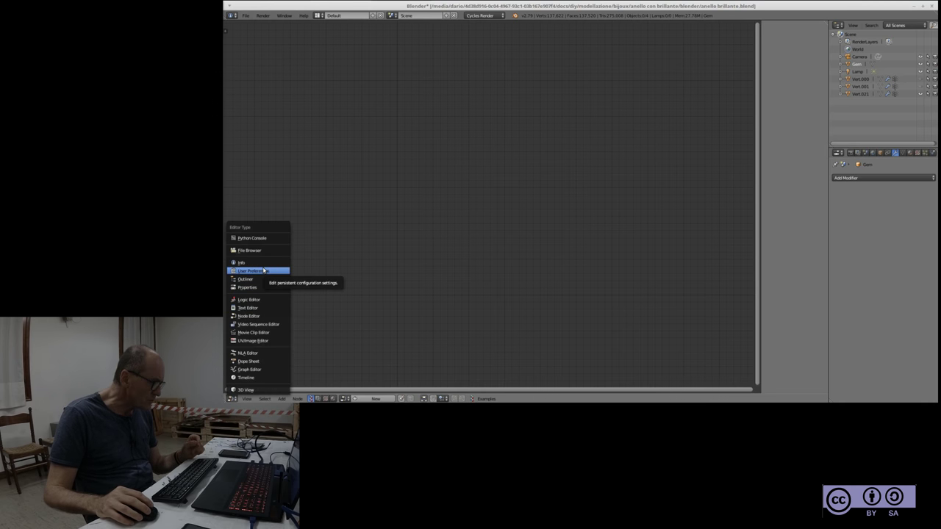
{"action": "left_click", "coordinate": [250, 250]}
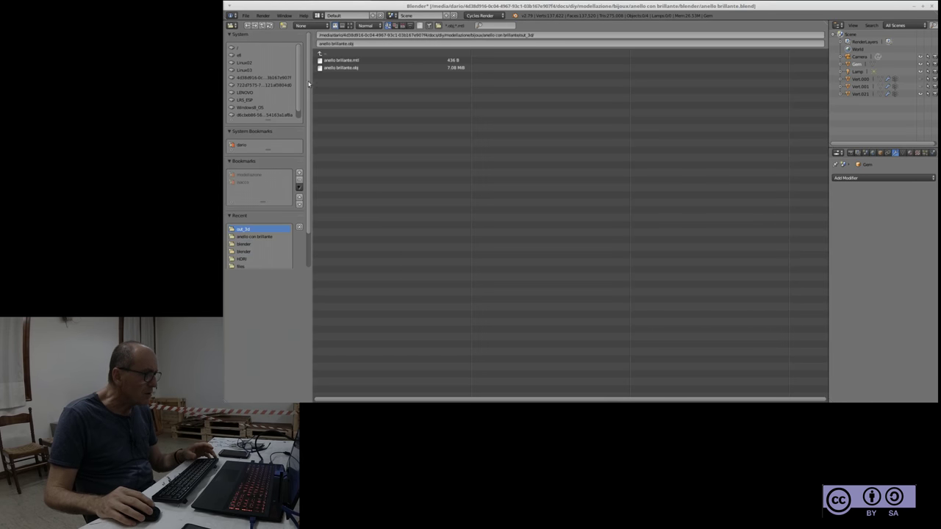
{"action": "left_click", "coordinate": [233, 26]}
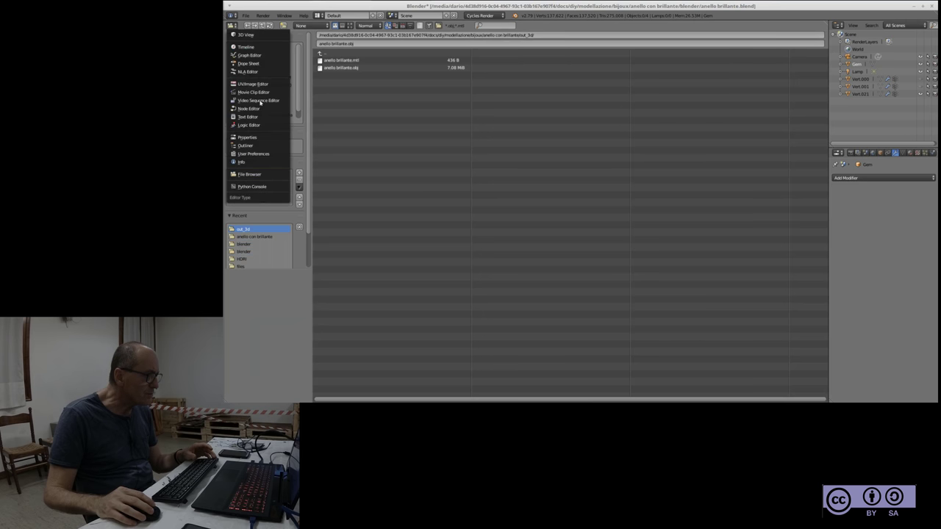
{"action": "left_click", "coordinate": [244, 36]}
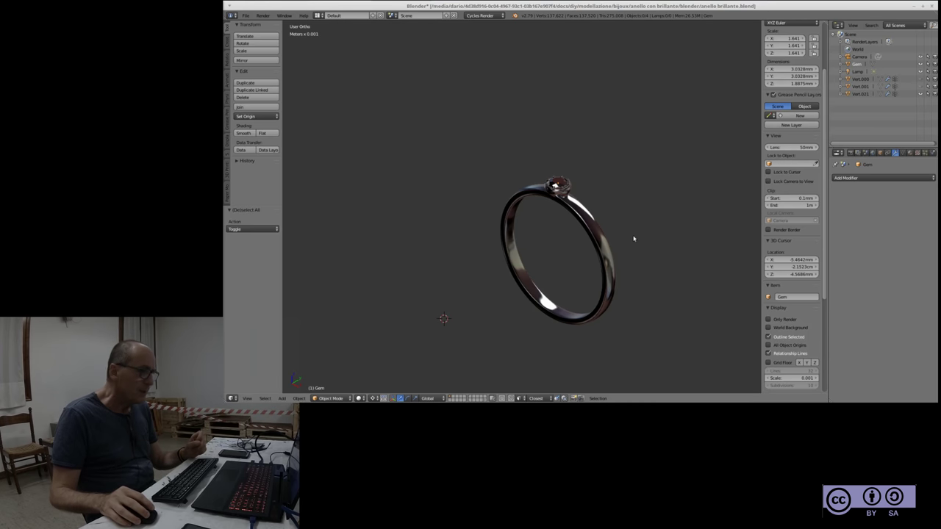
Orbit around the ring, toggle the tool shelf off and on, and scroll the panel to Transform
{"action": "mouse_move", "coordinate": [637, 277]}
{"action": "middle_mouse_down"}
{"action": "mouse_move", "coordinate": [622, 269]}
{"action": "mouse_move", "coordinate": [632, 267]}
{"action": "middle_mouse_up"}
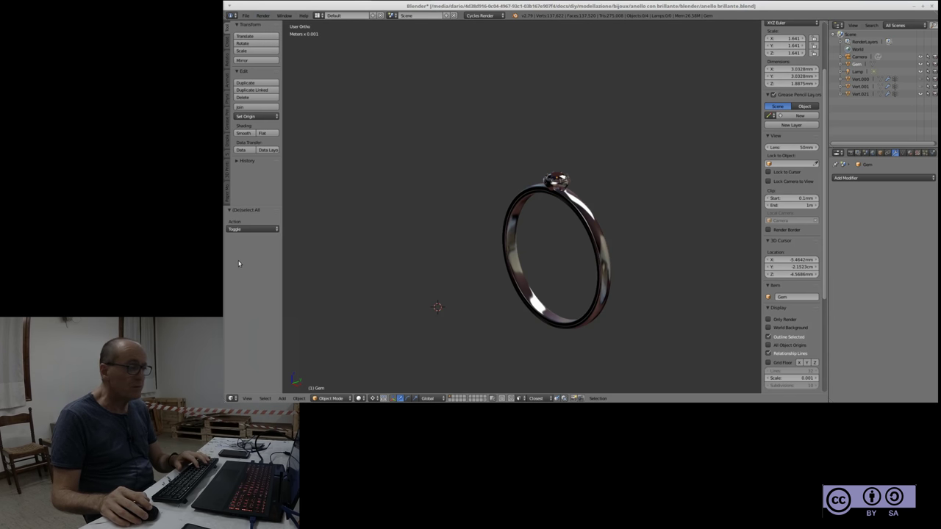
{"action": "key", "text": "t"}
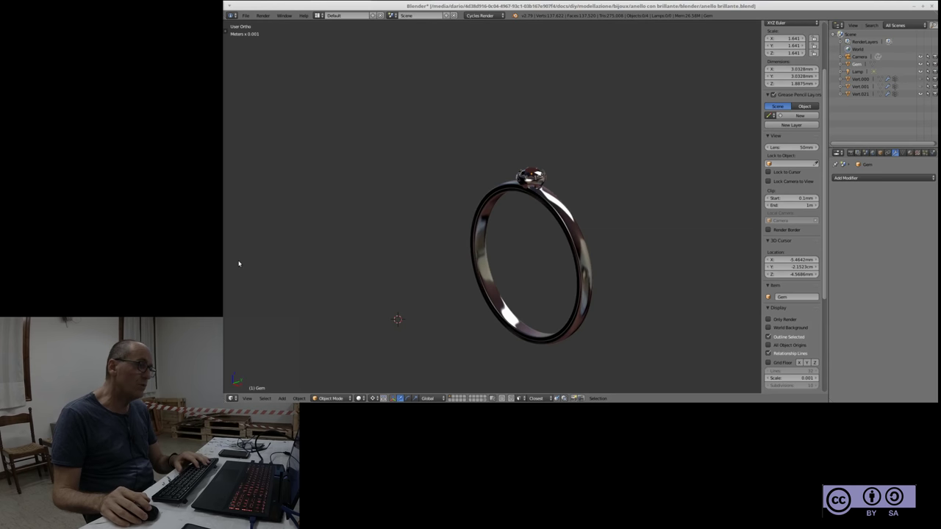
{"action": "key", "text": "t"}
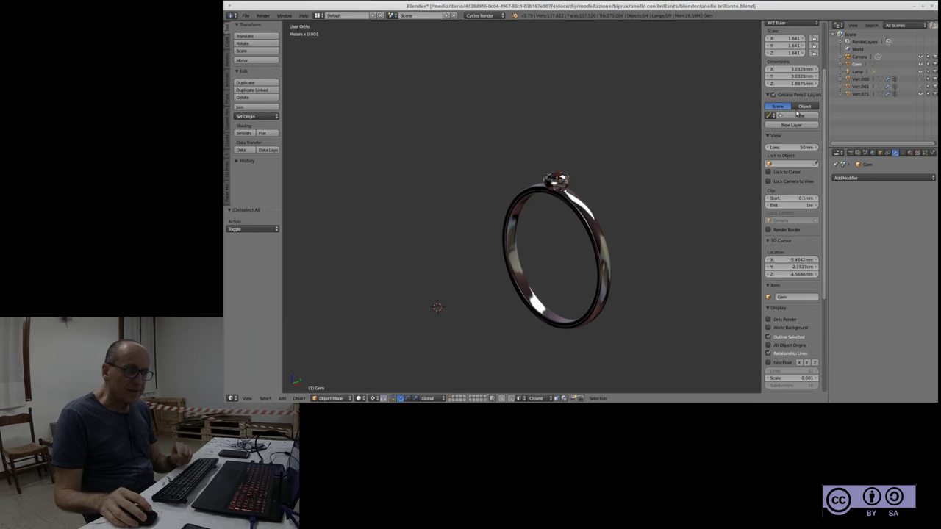
{"action": "left_click_drag", "start_coordinate": [823, 95], "coordinate": [826, 33]}
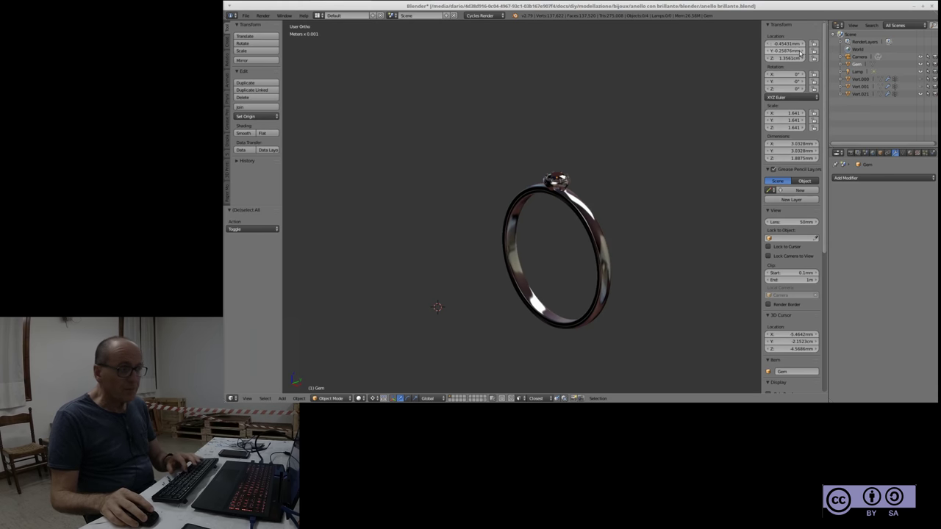
Toggle the N panel, keep the top-right area as Outliner, and drag its lower divider down
{"action": "key", "text": "n"}
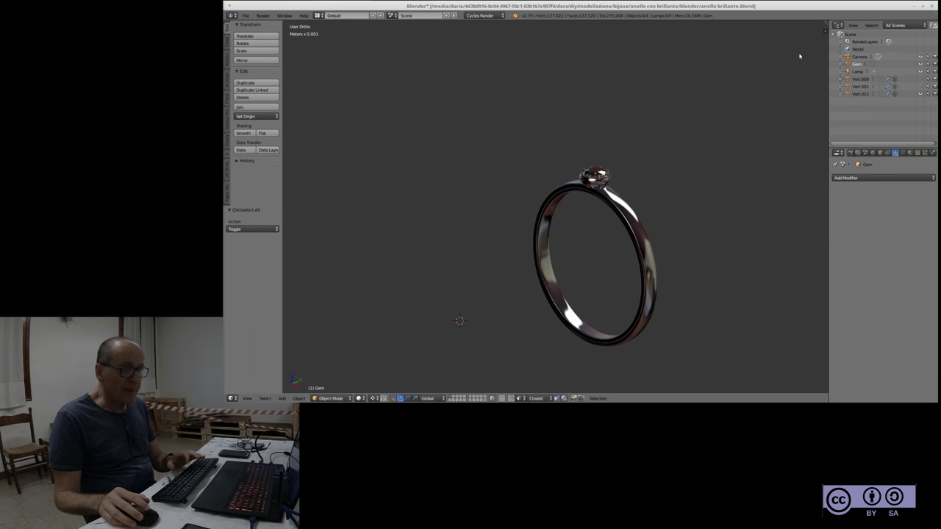
{"action": "key", "text": "n"}
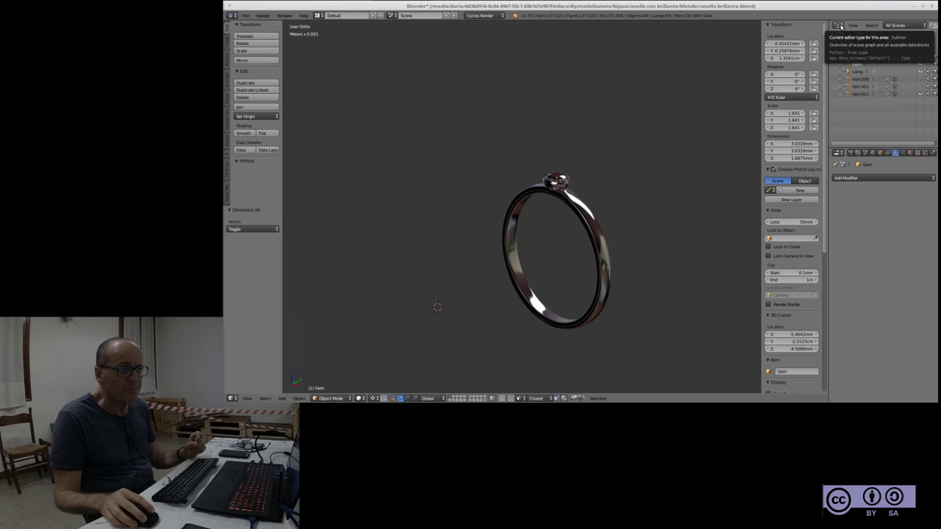
{"action": "left_click", "coordinate": [841, 27]}
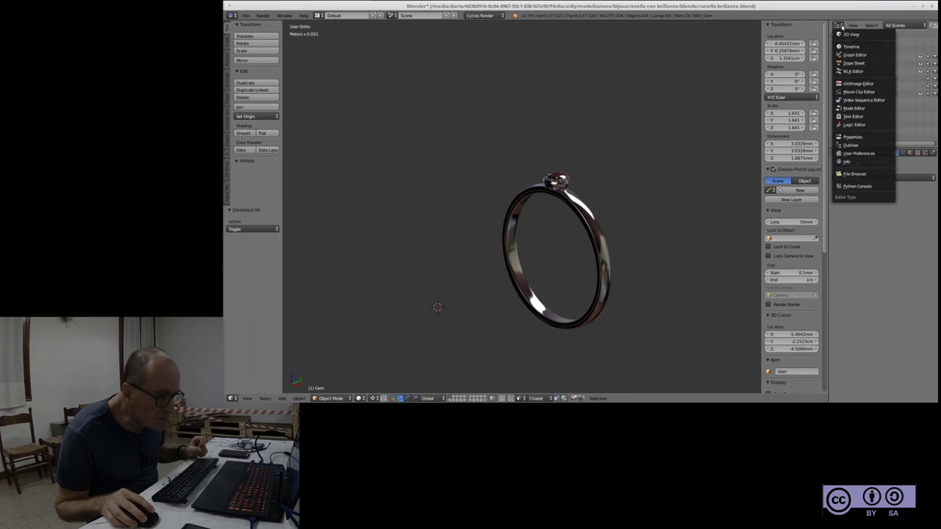
{"action": "left_click", "coordinate": [868, 146]}
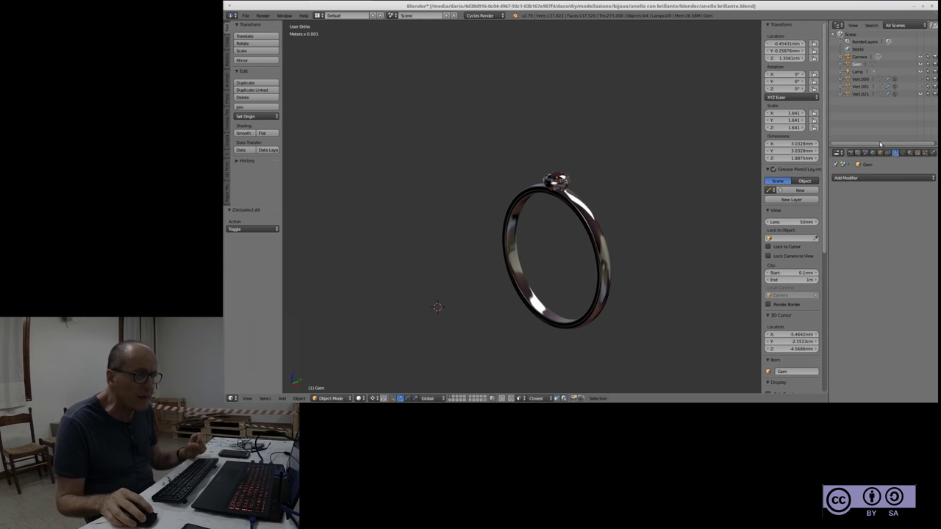
{"action": "left_click_drag", "start_coordinate": [880, 146], "coordinate": [879, 164]}
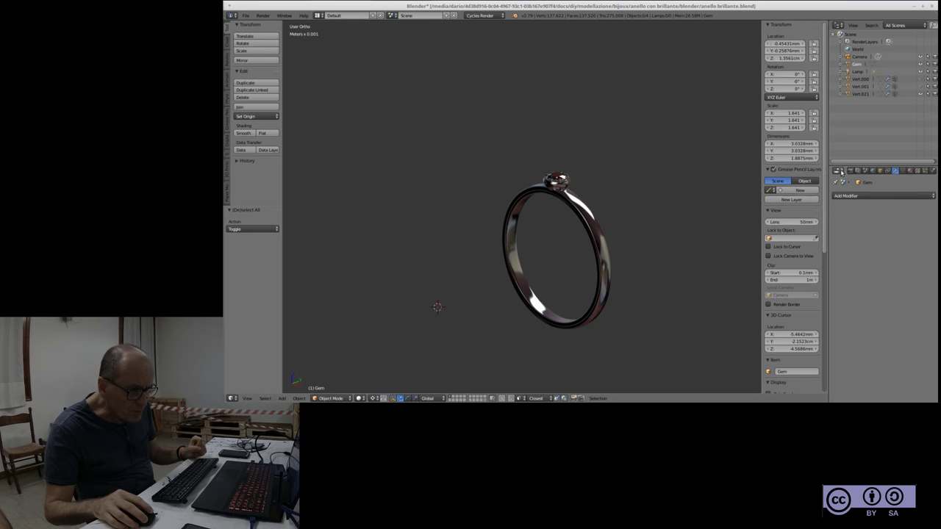
Hide the tool shelf and properties shelf, then maximize the Properties editor with Ctrl+Space
{"action": "left_click", "coordinate": [841, 170]}
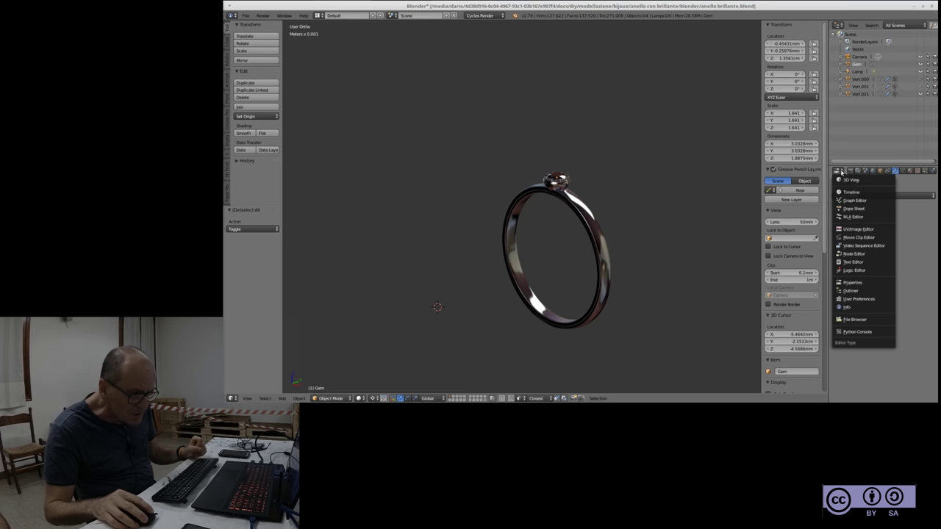
{"action": "left_click", "coordinate": [841, 172]}
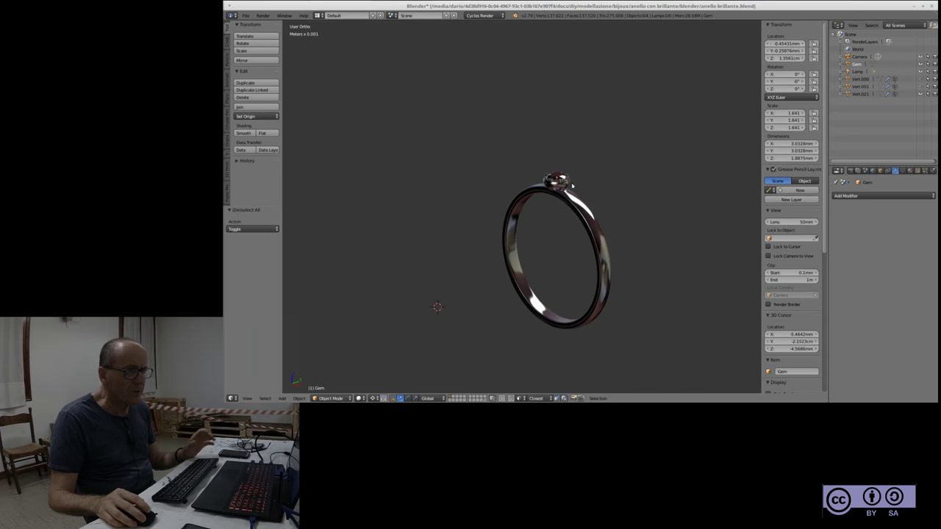
{"action": "key", "text": "t"}
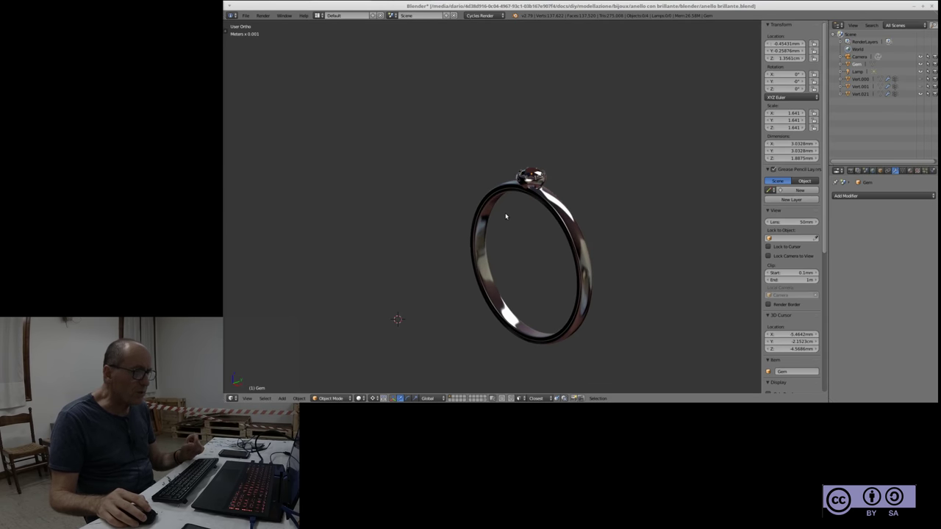
{"action": "key", "text": "n"}
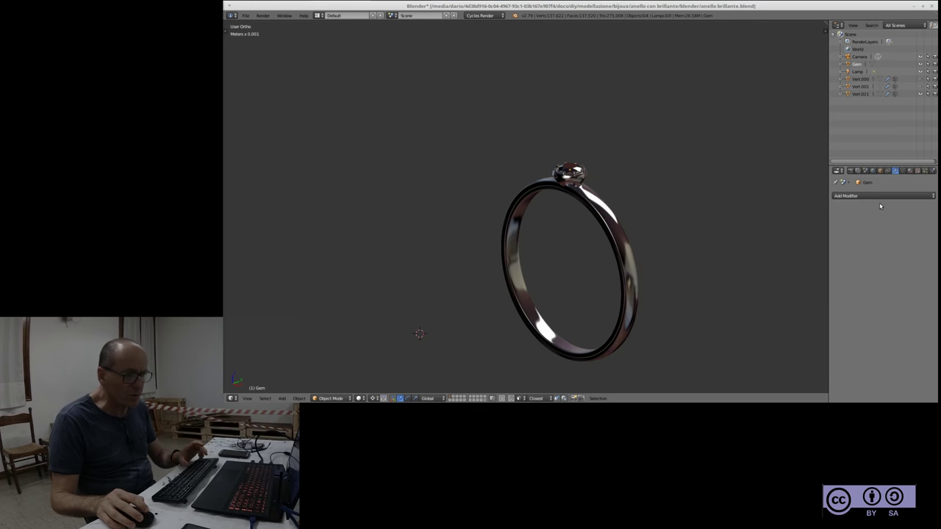
{"action": "key", "text": "ctrl+space"}
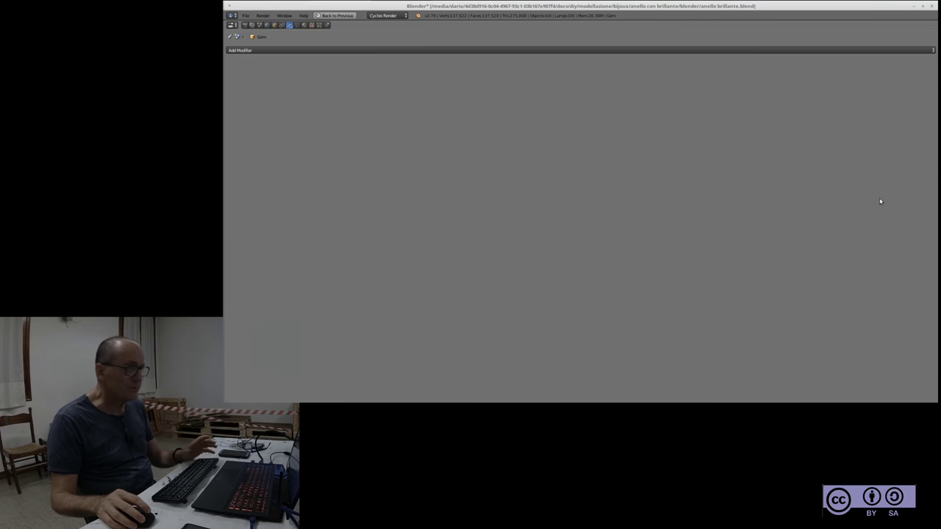
Dismiss the operator search and change the maximized area into a 3D View
{"action": "key", "text": "space"}
{"action": "key", "text": "Escape"}
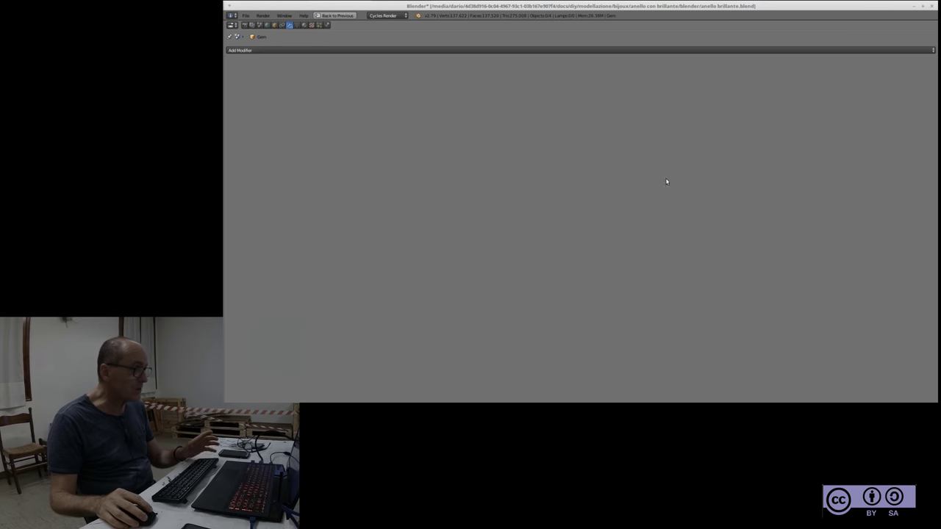
{"action": "left_click", "coordinate": [232, 25]}
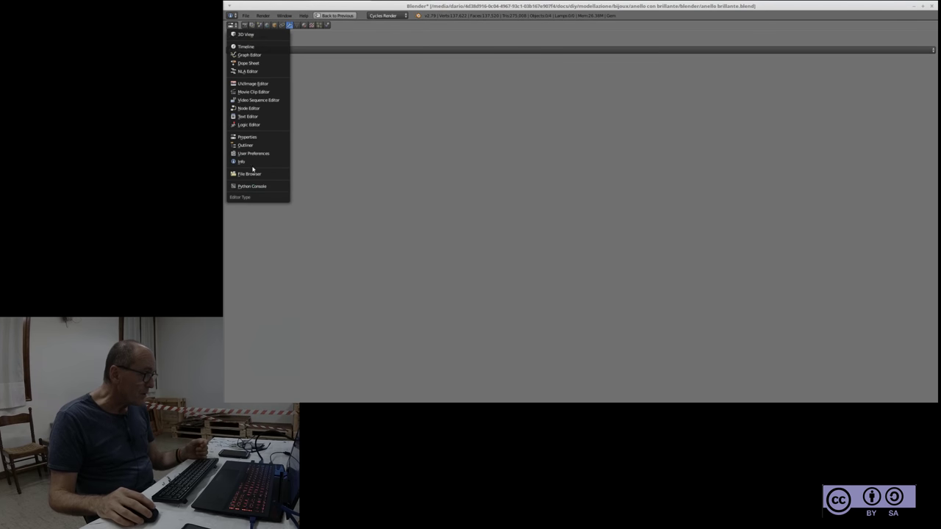
{"action": "left_click", "coordinate": [246, 35]}
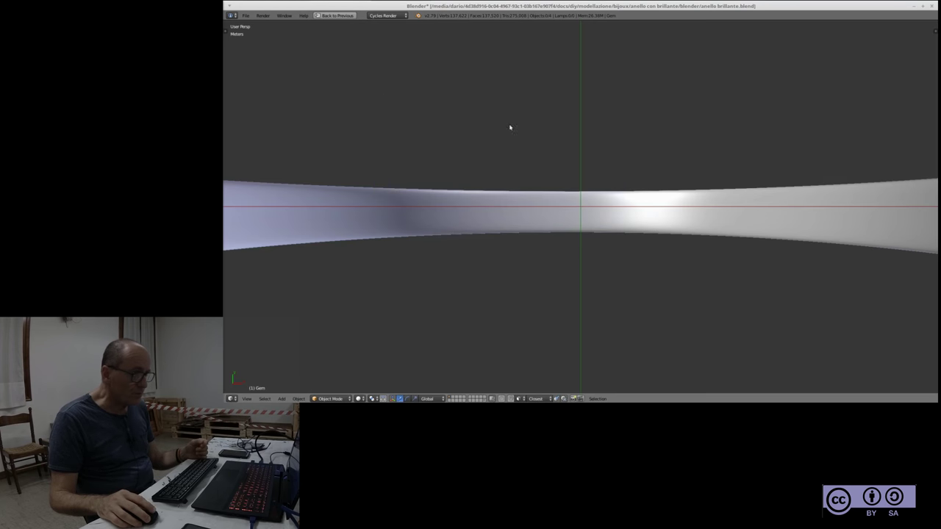
Frame the ring with Home, orbit to an oblique angle, and restore the normal layout
{"action": "key", "text": "Home"}
{"action": "mouse_move", "coordinate": [767, 257]}
{"action": "middle_mouse_down"}
{"action": "mouse_move", "coordinate": [694, 226]}
{"action": "mouse_move", "coordinate": [741, 199]}
{"action": "middle_mouse_up"}
{"action": "scroll", "coordinate": [741, 200], "scroll_direction": "down", "scroll_amount": 3}
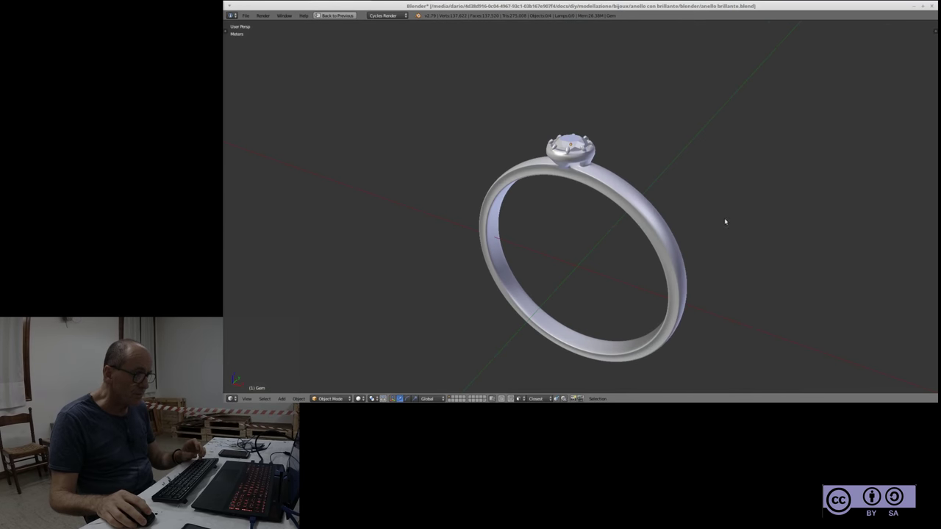
{"action": "key", "text": "ctrl+Up"}
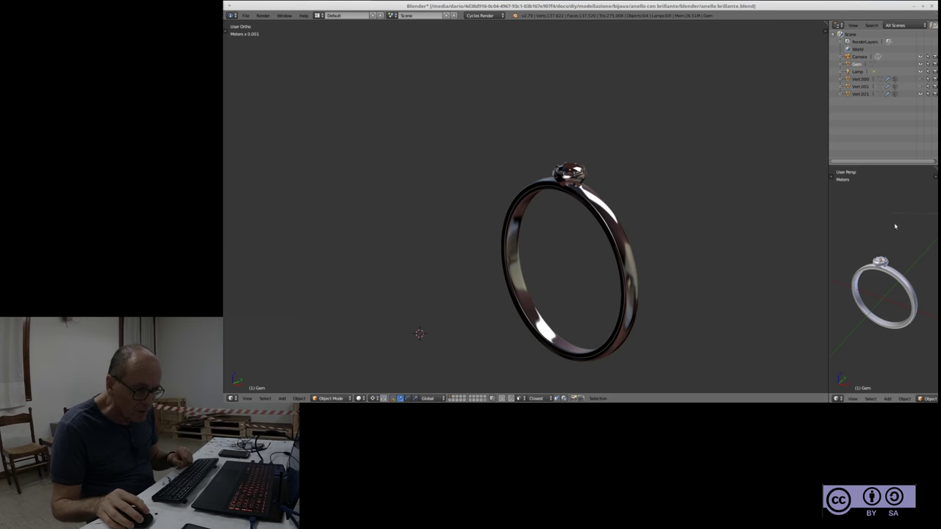
Set the lower-right area to Properties, toggle viewport maximize, and show both N and T shelves
{"action": "left_click", "coordinate": [838, 399]}
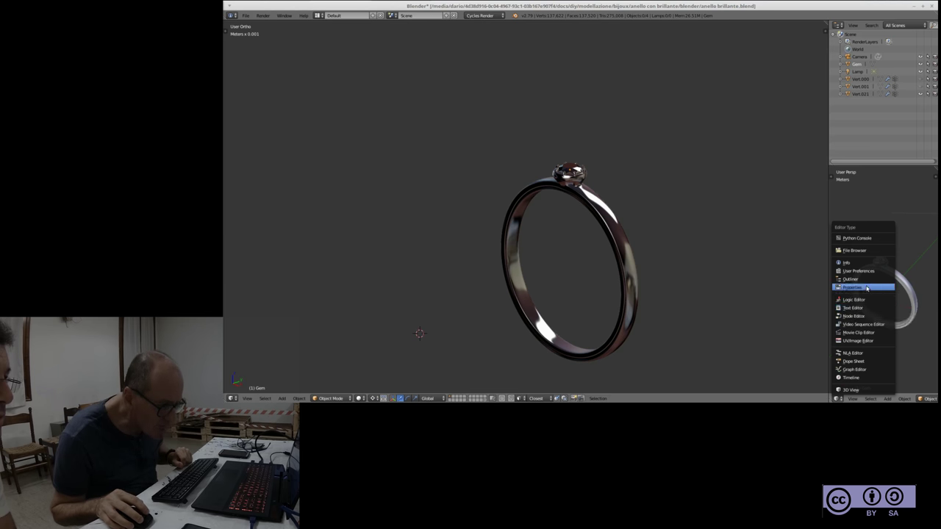
{"action": "left_click", "coordinate": [867, 287]}
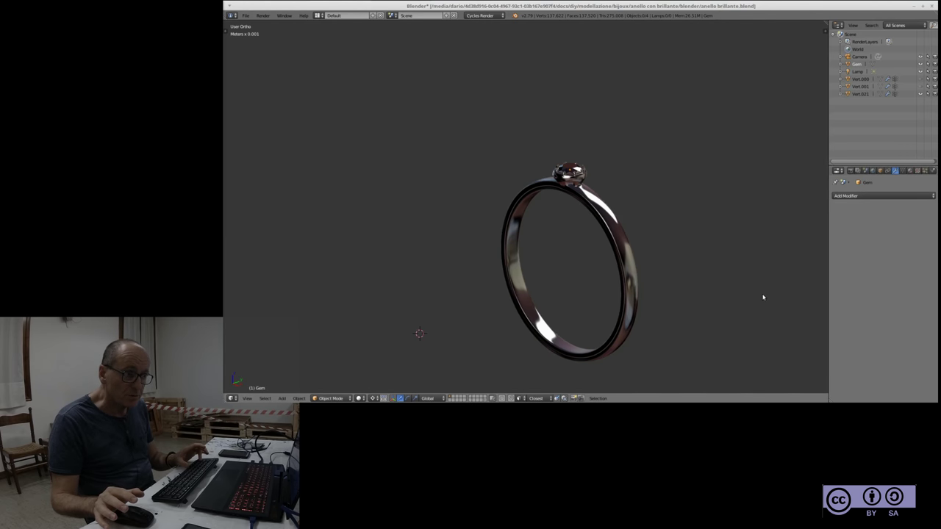
{"action": "key", "text": "ctrl+Up"}
{"action": "key", "text": "ctrl+Up"}
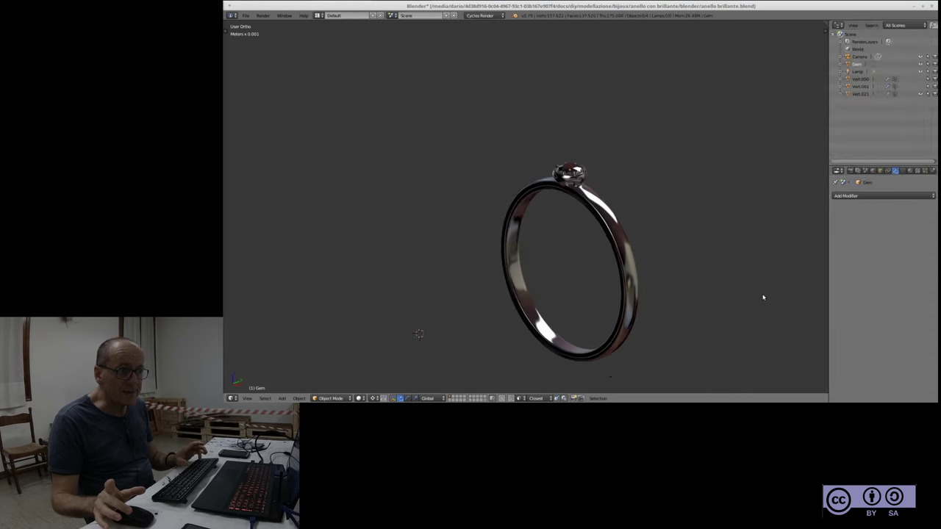
{"action": "key", "text": "n"}
{"action": "key", "text": "n"}
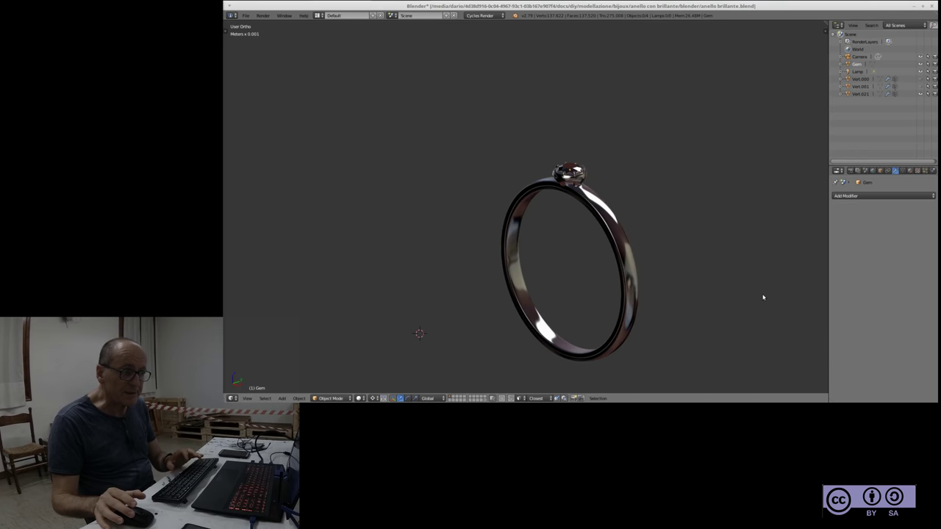
{"action": "key", "text": "n"}
{"action": "key", "text": "t"}
{"action": "key", "text": "t"}
{"action": "key", "text": "t"}
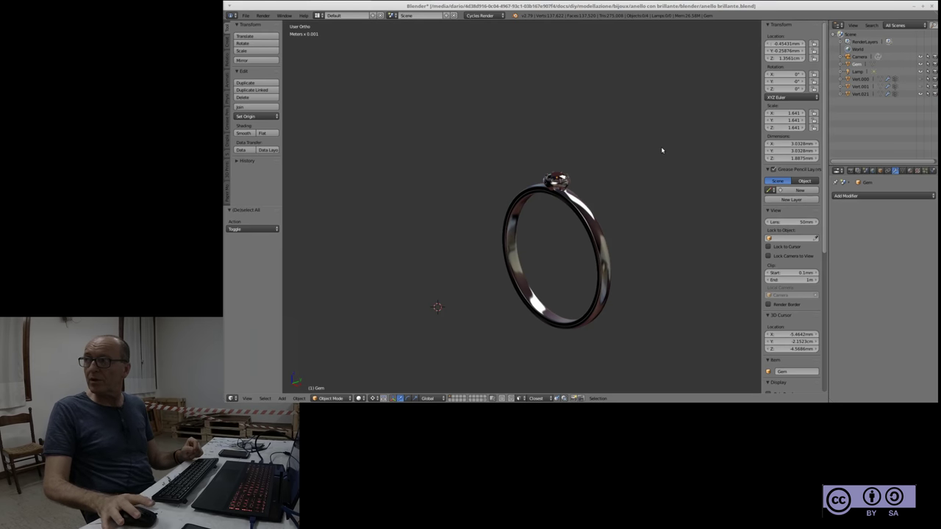
Place the 3D cursor above the ring, toggle shelves and maximize, then open the File menu
{"action": "left_click", "coordinate": [540, 132]}
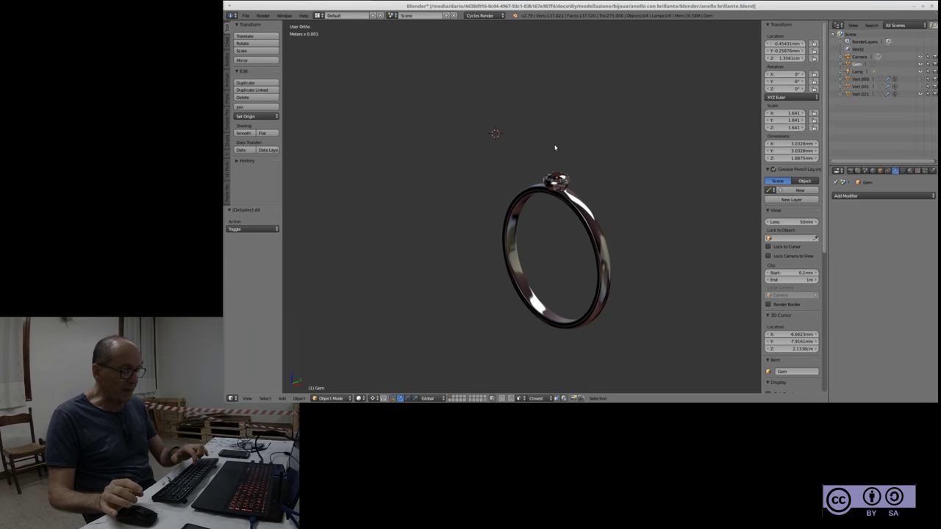
{"action": "key", "text": "t"}
{"action": "key", "text": "t"}
{"action": "key", "text": "n"}
{"action": "key", "text": "n"}
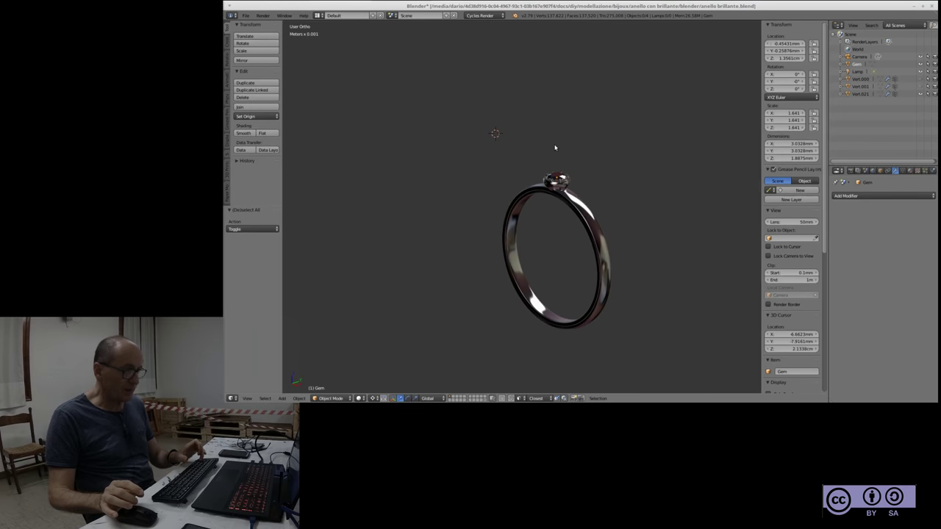
{"action": "key", "text": "ctrl+Up"}
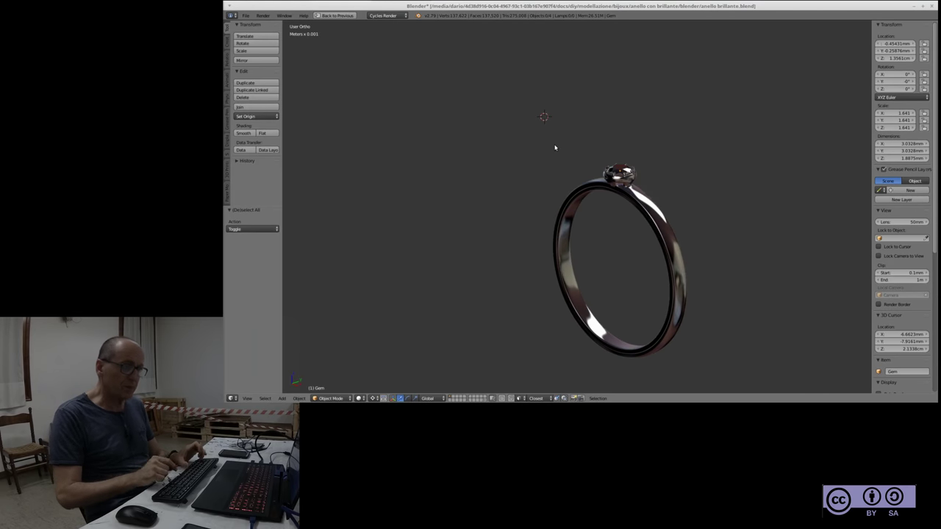
{"action": "key", "text": "ctrl+Up"}
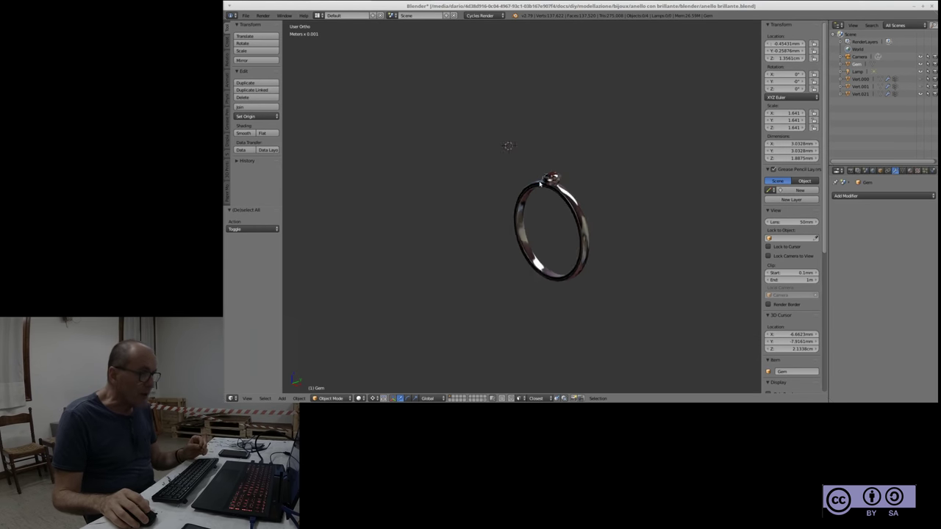
{"action": "scroll", "coordinate": [666, 199], "scroll_direction": "up", "scroll_amount": 2}
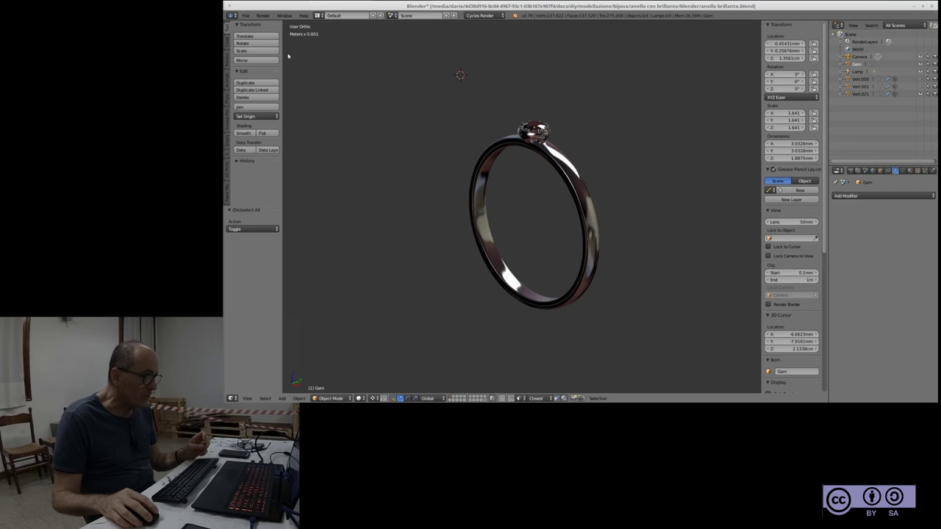
{"action": "left_click", "coordinate": [247, 15]}
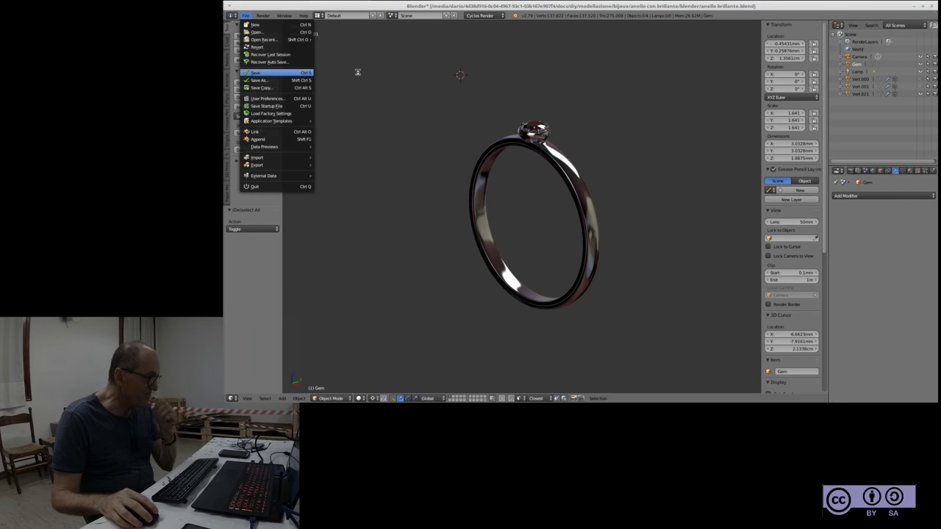
Save the ring file and reload the default startup scene with the cube
{"action": "left_click", "coordinate": [246, 15]}
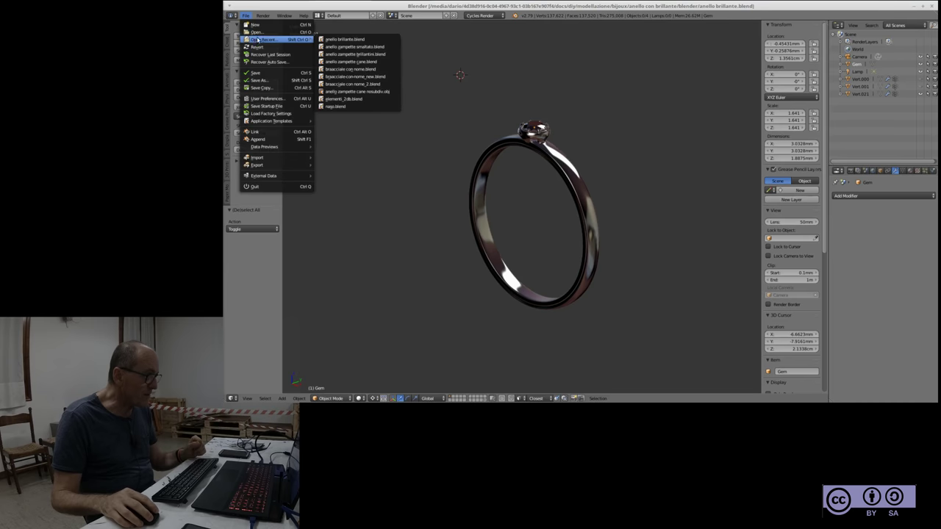
{"action": "mouse_move", "coordinate": [263, 39]}
{"action": "left_click", "coordinate": [257, 25]}
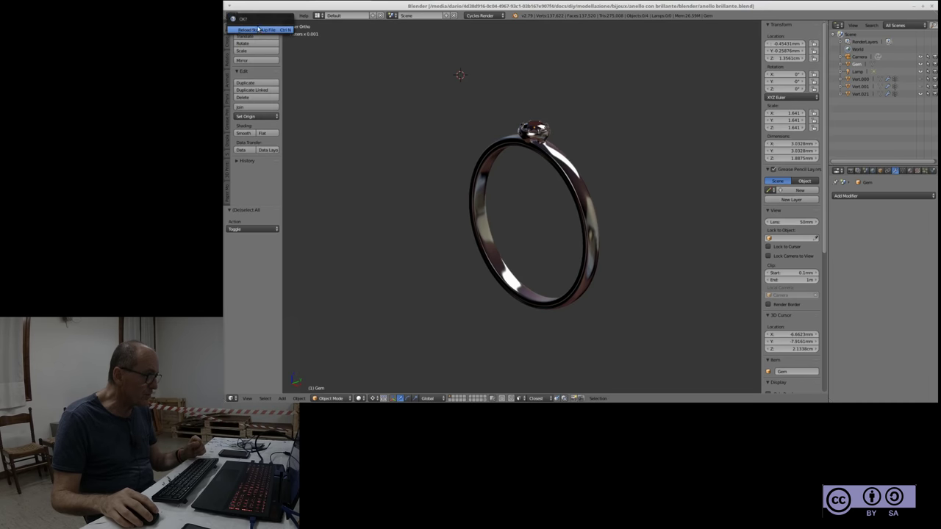
{"action": "left_click", "coordinate": [259, 33]}
{"action": "scroll", "coordinate": [471, 132], "scroll_direction": "down", "scroll_amount": 2}
{"action": "scroll", "coordinate": [544, 80], "scroll_direction": "up", "scroll_amount": 2}
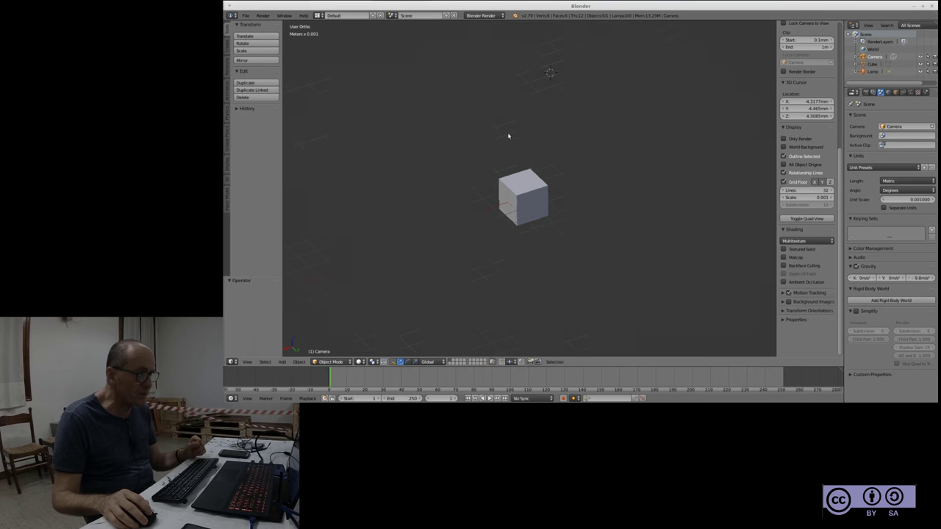
{"action": "scroll", "coordinate": [555, 66], "scroll_direction": "up", "scroll_amount": 4}
{"action": "scroll", "coordinate": [502, 229], "scroll_direction": "down", "scroll_amount": 2}
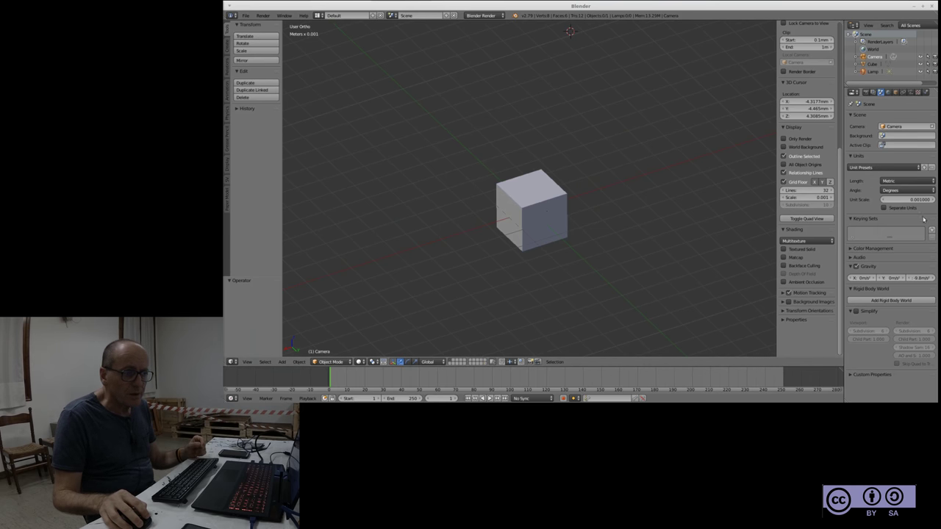
Place the 3D cursor right of the cube, select the cube, and orbit to face it
{"action": "left_click", "coordinate": [688, 190]}
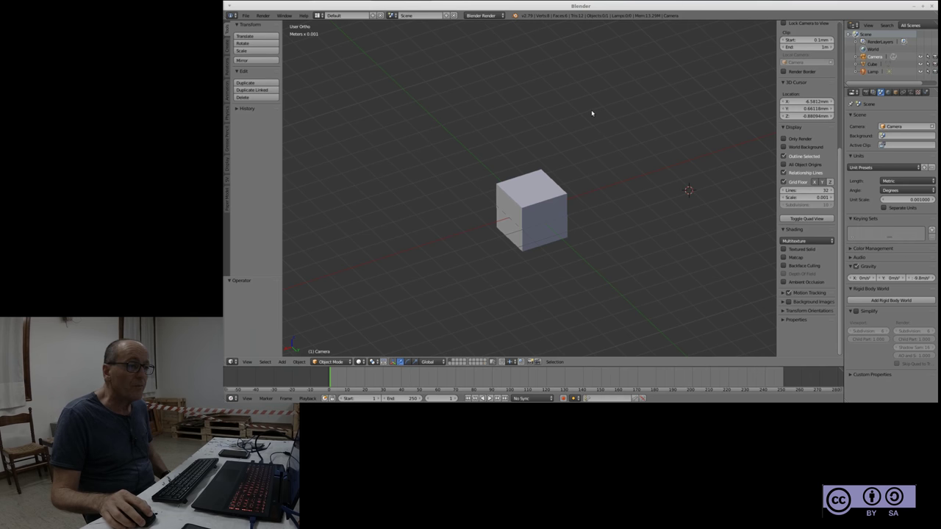
{"action": "scroll", "coordinate": [592, 113], "scroll_direction": "down", "scroll_amount": 1}
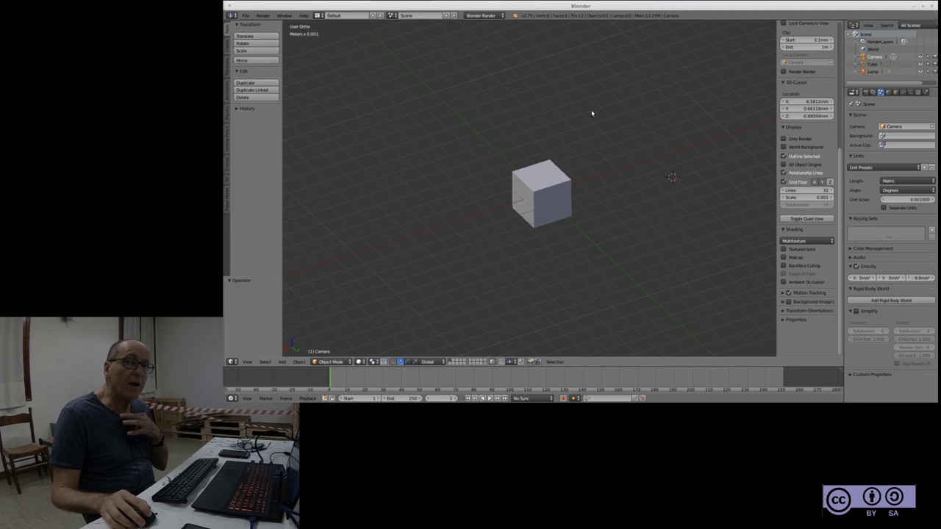
{"action": "right_click", "coordinate": [559, 202]}
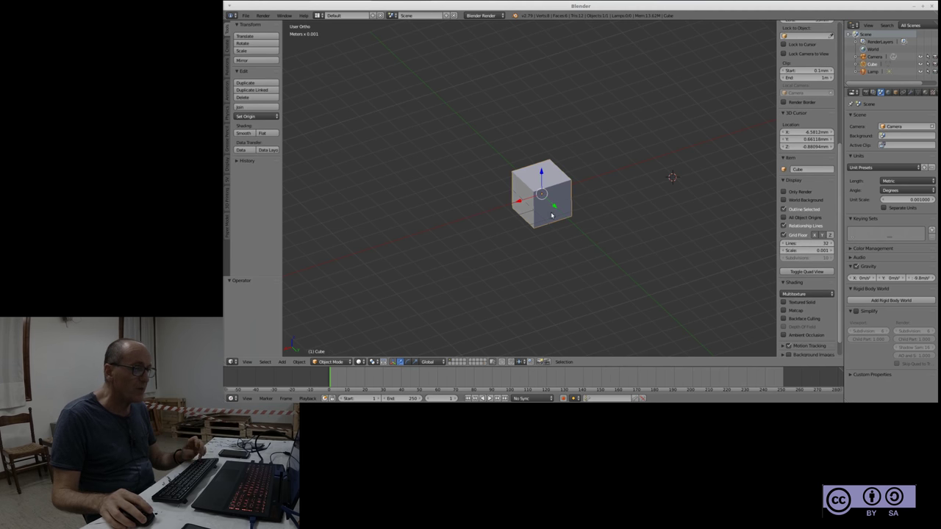
{"action": "mouse_move", "coordinate": [570, 218]}
{"action": "middle_mouse_down"}
{"action": "mouse_move", "coordinate": [546, 258]}
{"action": "mouse_move", "coordinate": [542, 239]}
{"action": "mouse_move", "coordinate": [558, 244]}
{"action": "middle_mouse_up"}
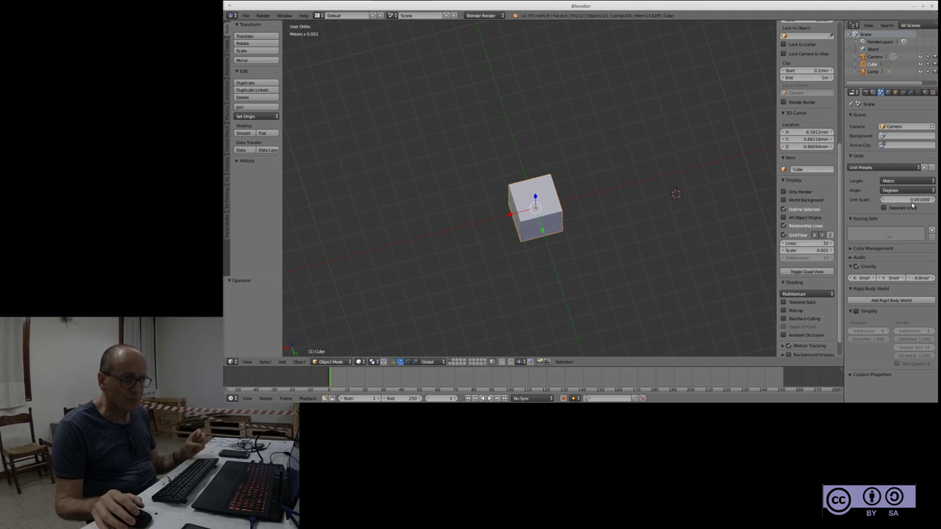
Switch the scene's Unit Presets to Millimeters, after briefly trying Meters
{"action": "left_click", "coordinate": [918, 168]}
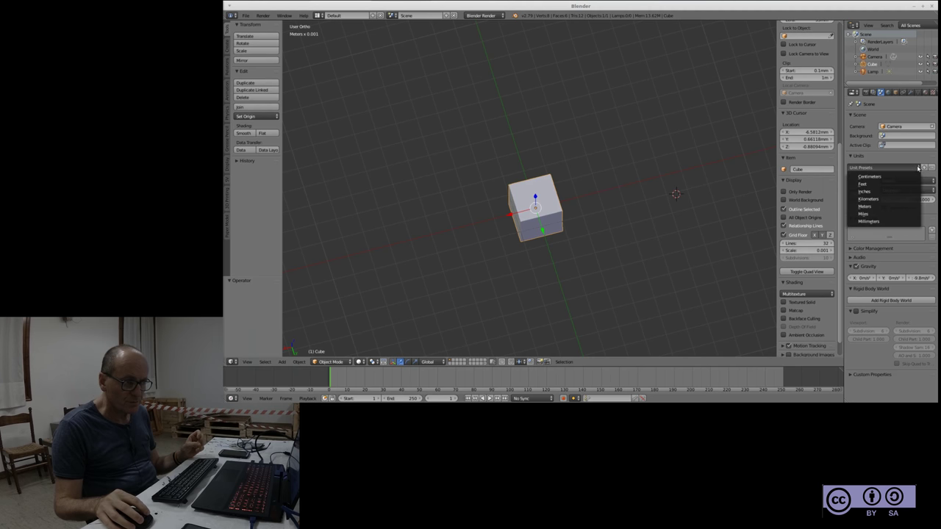
{"action": "left_click", "coordinate": [918, 168]}
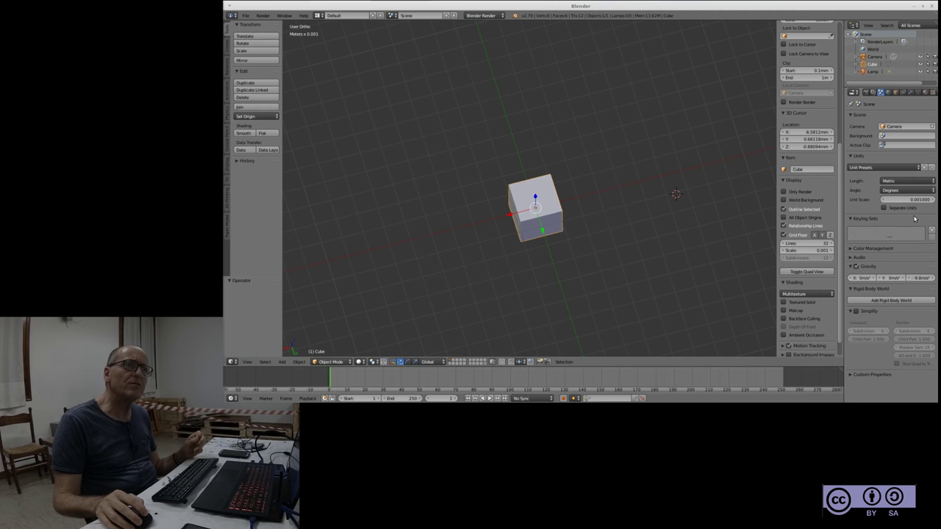
{"action": "left_click", "coordinate": [919, 168]}
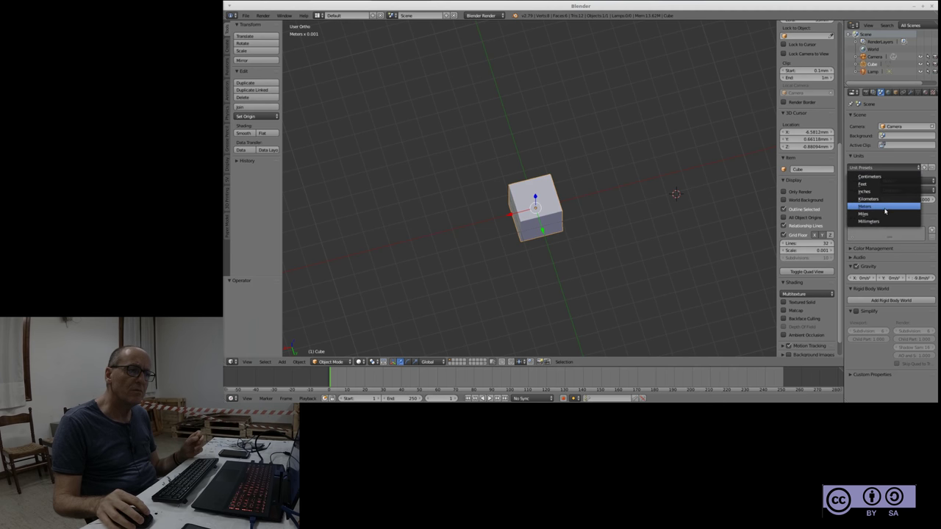
{"action": "left_click", "coordinate": [887, 208]}
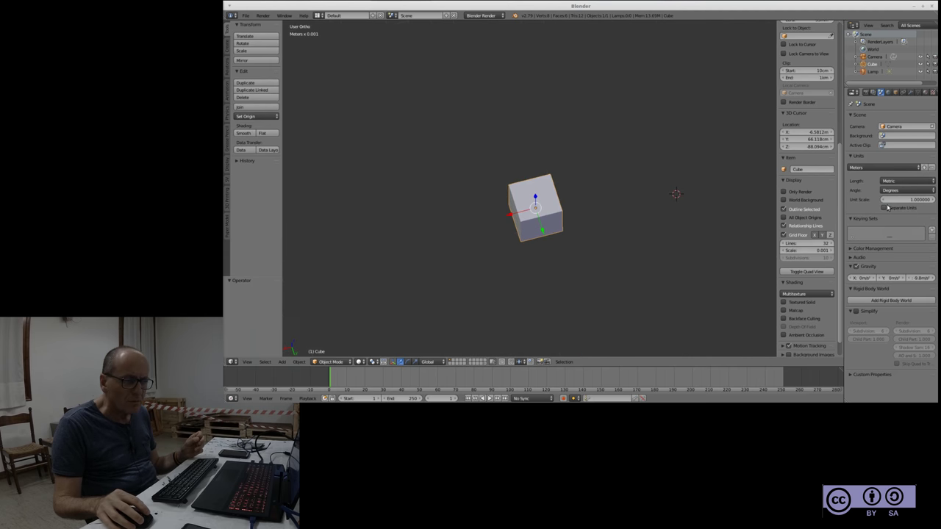
{"action": "left_click", "coordinate": [918, 167]}
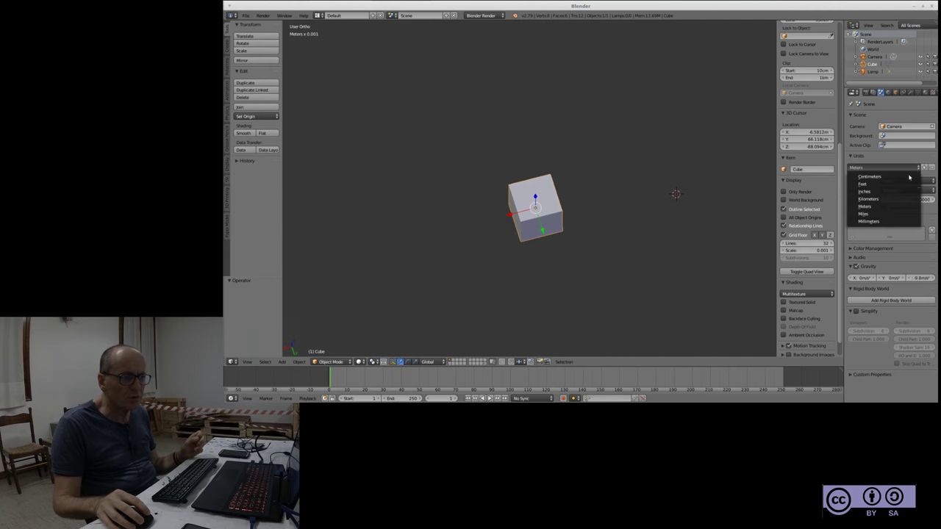
{"action": "left_click", "coordinate": [897, 221]}
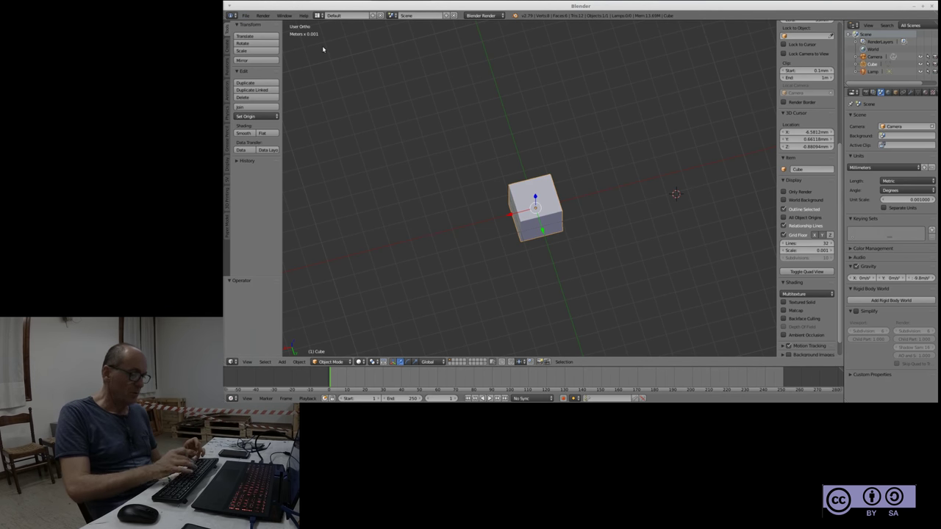
Save the millimeter scene as the startup file with Ctrl+U, then open the File menu
{"action": "key", "text": "ctrl+u"}
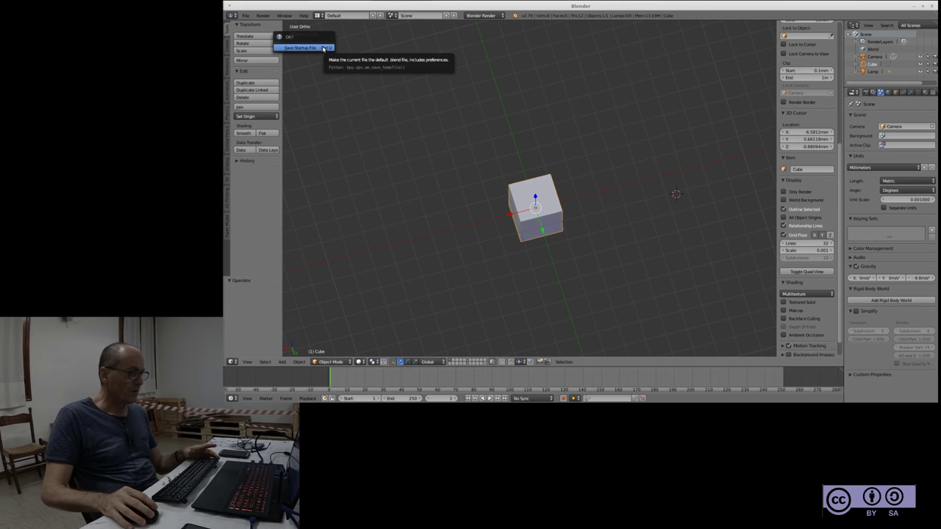
{"action": "left_click", "coordinate": [324, 48]}
{"action": "left_click", "coordinate": [247, 16]}
{"action": "mouse_move", "coordinate": [272, 121]}
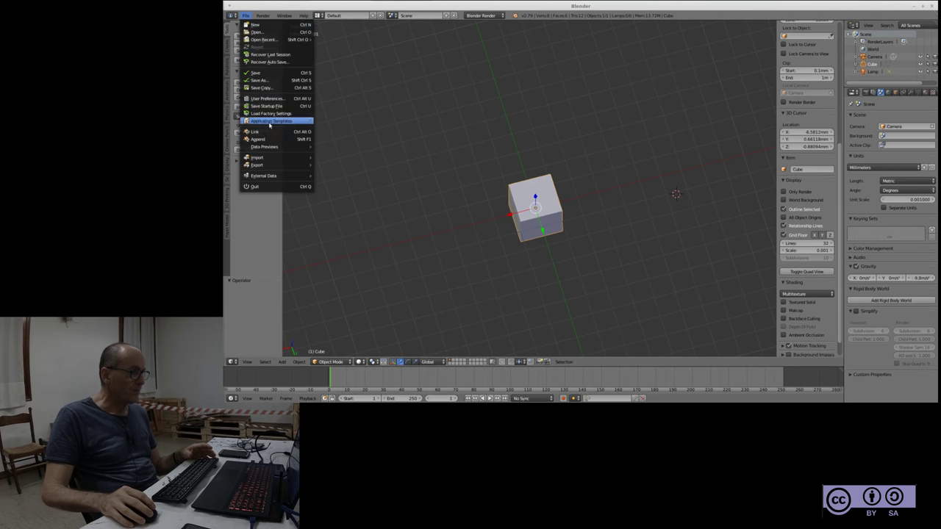
Set the interface Display Scale to 1.16 in User Preferences, then close the preferences window
{"action": "left_click", "coordinate": [293, 99]}
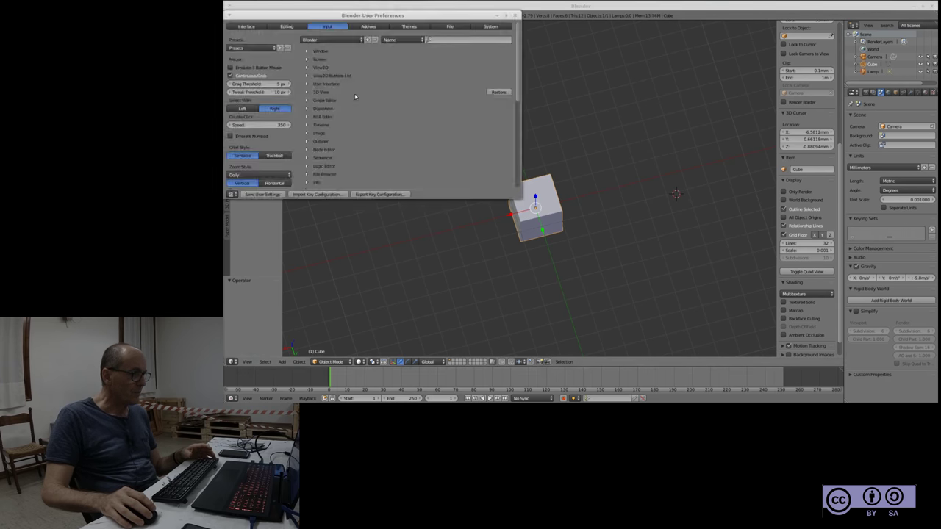
{"action": "left_click_drag", "start_coordinate": [379, 17], "coordinate": [477, 27]}
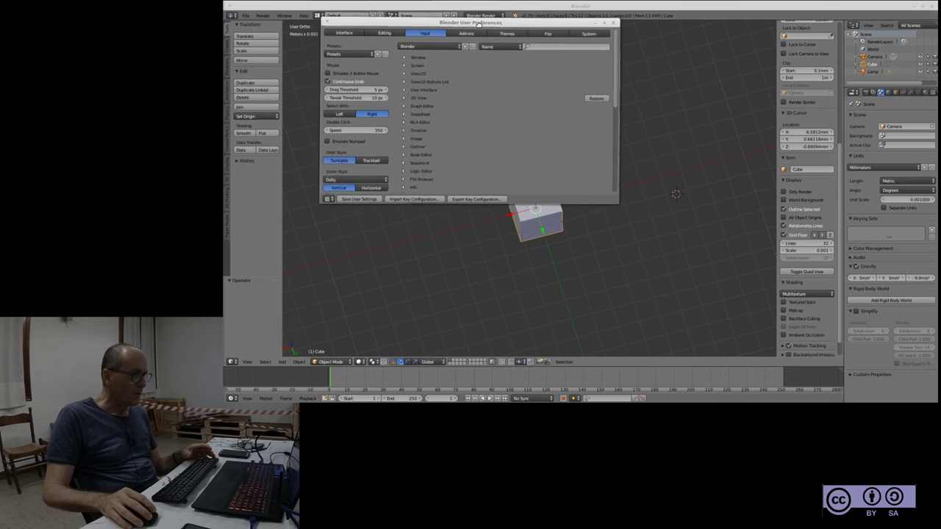
{"action": "left_click", "coordinate": [357, 37]}
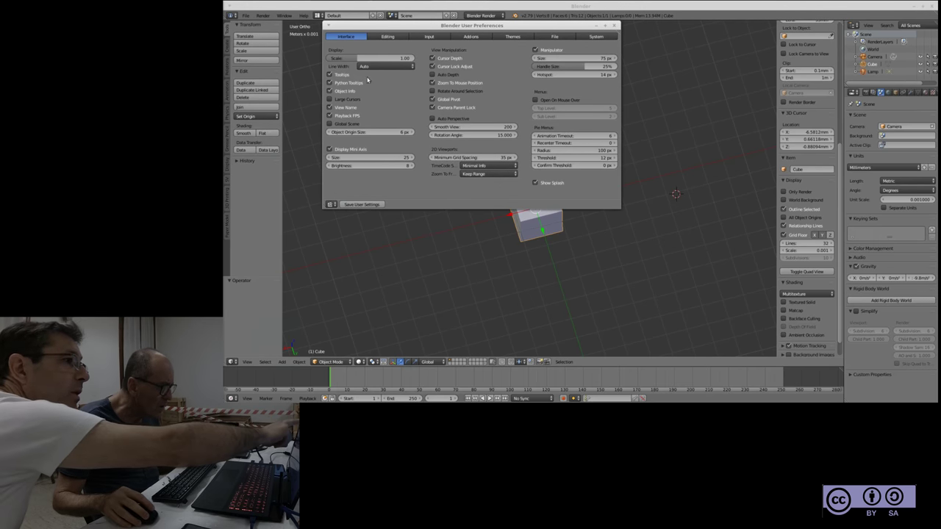
{"action": "left_click_drag", "start_coordinate": [373, 60], "coordinate": [382, 58]}
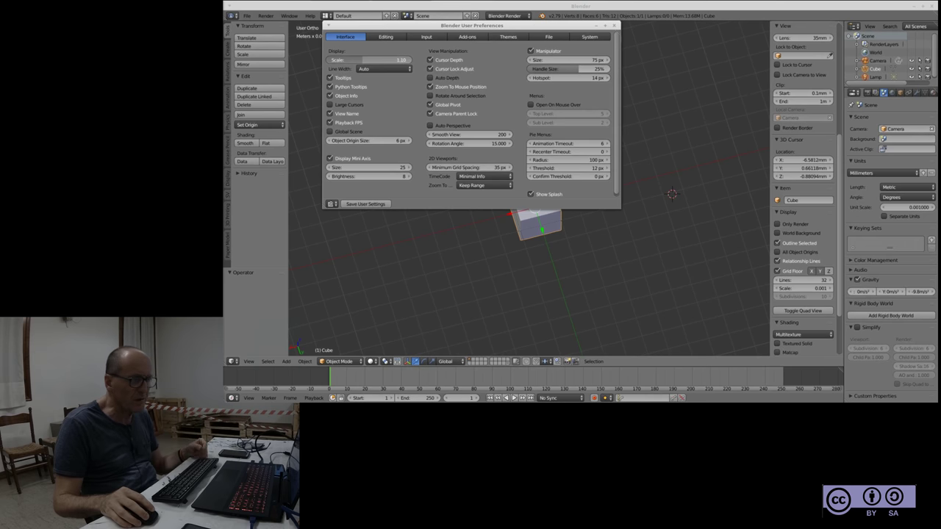
{"action": "left_click_drag", "start_coordinate": [382, 60], "coordinate": [387, 62]}
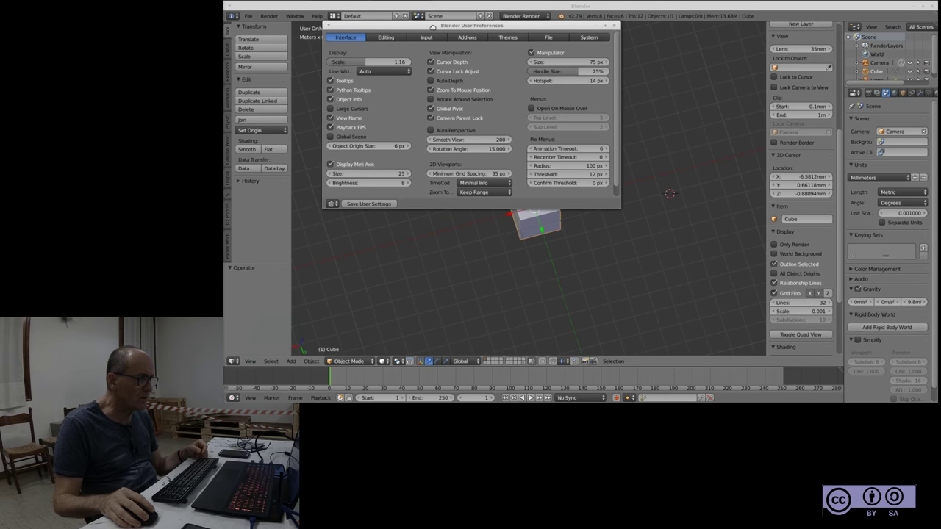
{"action": "left_click_drag", "start_coordinate": [432, 26], "coordinate": [433, 88]}
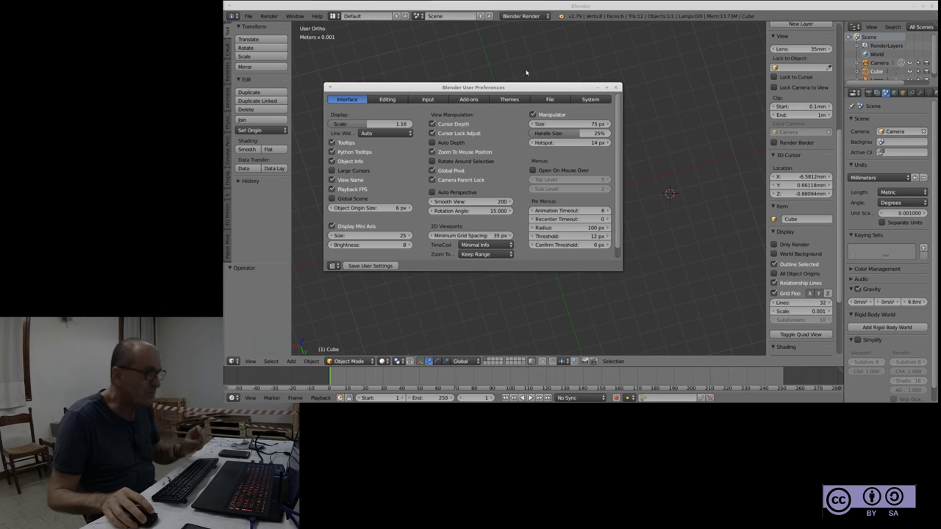
{"action": "left_click", "coordinate": [616, 88]}
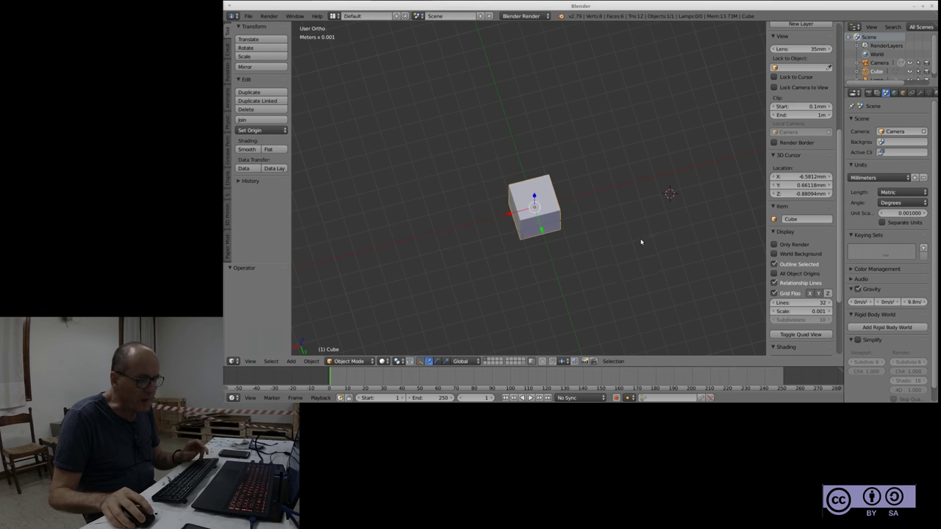
Orbit the view down from above the cube to a near-level side angle
{"action": "middle_click_drag", "start_coordinate": [635, 233], "coordinate": [631, 203]}
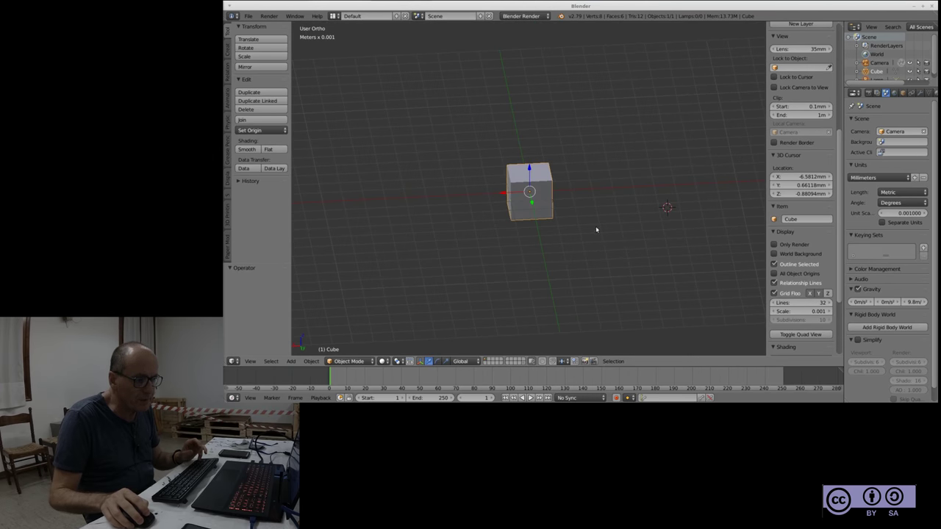
{"action": "scroll", "coordinate": [594, 198], "scroll_direction": "up", "scroll_amount": 2}
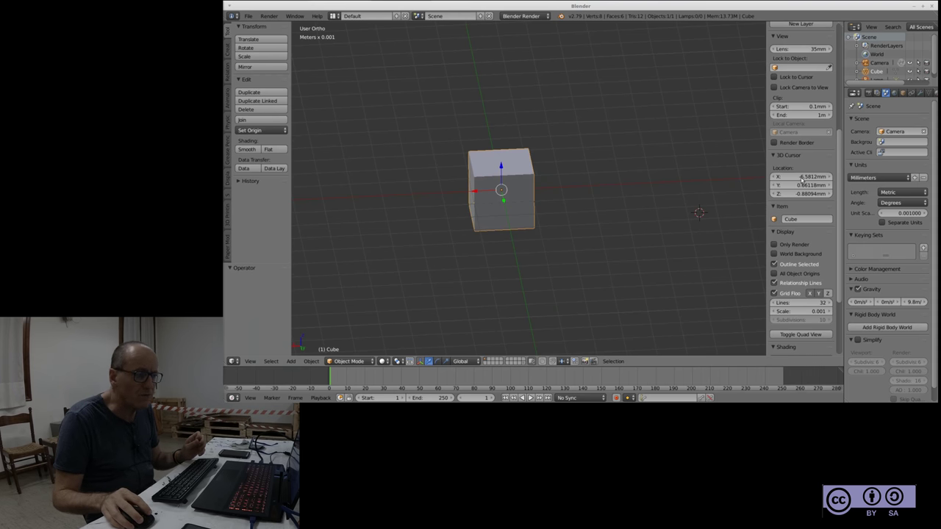
{"action": "scroll", "coordinate": [835, 150], "scroll_direction": "up", "scroll_amount": 6}
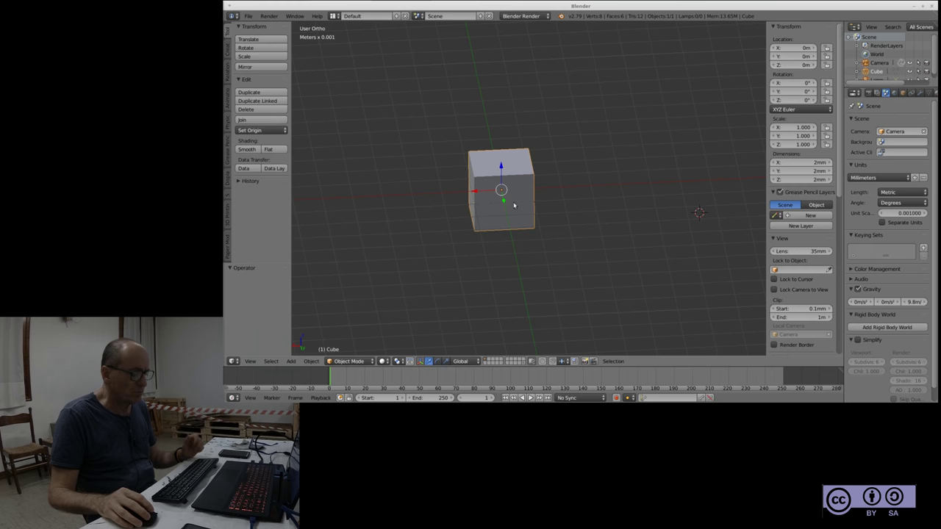
{"action": "mouse_move", "coordinate": [563, 235]}
{"action": "middle_mouse_down"}
{"action": "mouse_move", "coordinate": [559, 216]}
{"action": "mouse_move", "coordinate": [566, 220]}
{"action": "middle_mouse_up"}
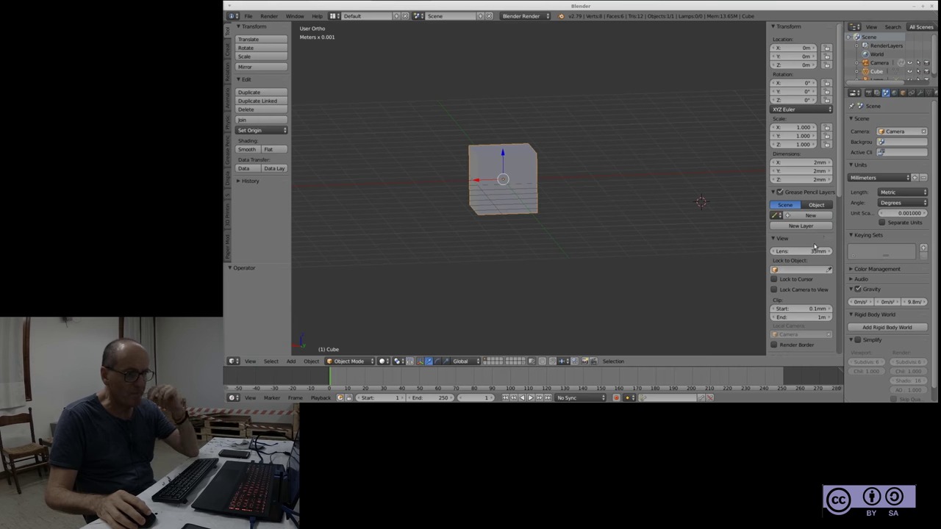
{"action": "scroll", "coordinate": [814, 247], "scroll_direction": "down", "scroll_amount": 1}
{"action": "scroll", "coordinate": [814, 248], "scroll_direction": "down", "scroll_amount": 1}
{"action": "scroll", "coordinate": [813, 254], "scroll_direction": "down", "scroll_amount": 1}
{"action": "scroll", "coordinate": [812, 264], "scroll_direction": "down", "scroll_amount": 2}
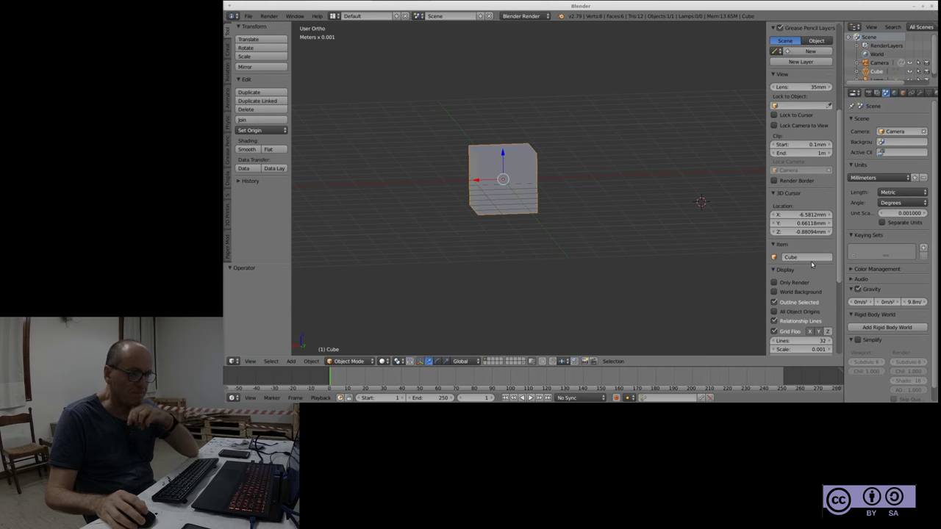
{"action": "scroll", "coordinate": [812, 264], "scroll_direction": "up", "scroll_amount": 1}
{"action": "scroll", "coordinate": [811, 264], "scroll_direction": "down", "scroll_amount": 1}
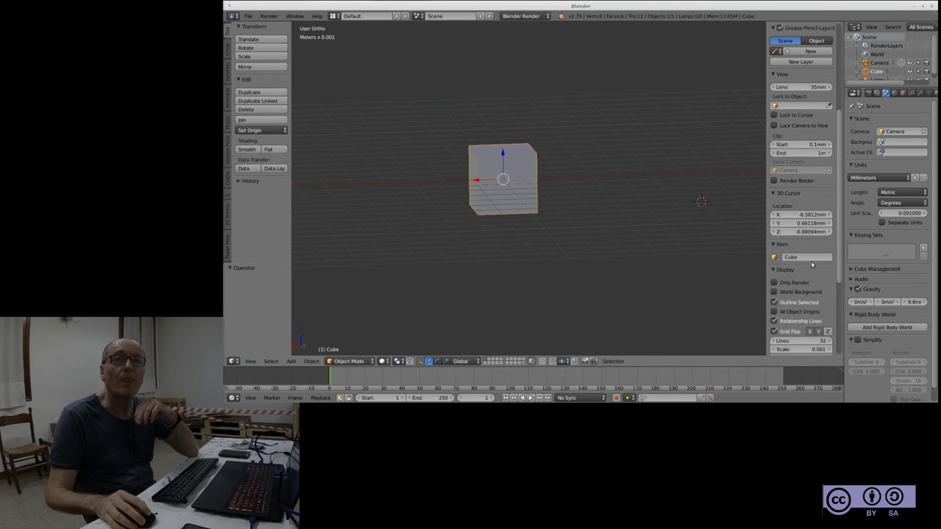
{"action": "scroll", "coordinate": [811, 264], "scroll_direction": "down", "scroll_amount": 1}
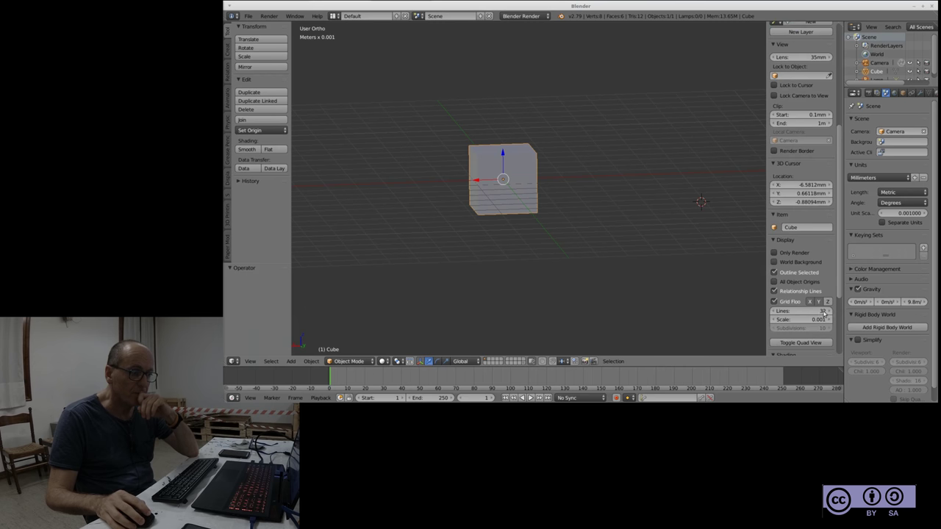
{"action": "scroll", "coordinate": [819, 276], "scroll_direction": "down", "scroll_amount": 2}
{"action": "scroll", "coordinate": [818, 276], "scroll_direction": "down", "scroll_amount": 3}
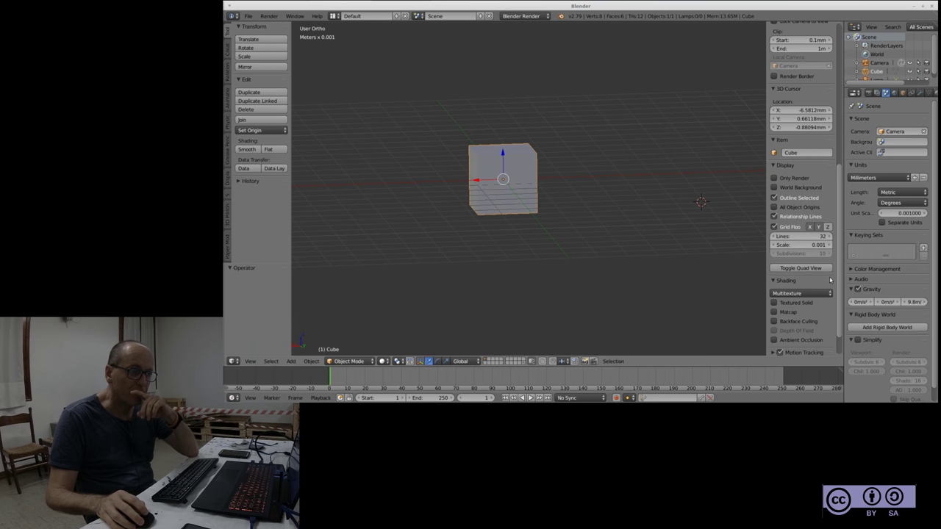
{"action": "mouse_move", "coordinate": [803, 320]}
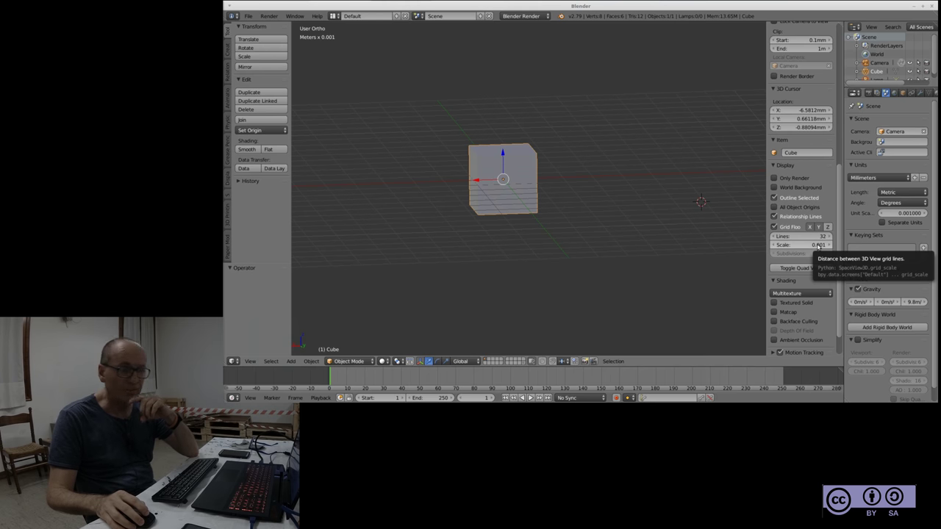
{"action": "scroll", "coordinate": [818, 248], "scroll_direction": "up", "scroll_amount": 2}
{"action": "scroll", "coordinate": [818, 247], "scroll_direction": "up", "scroll_amount": 2}
{"action": "scroll", "coordinate": [818, 248], "scroll_direction": "up", "scroll_amount": 2}
{"action": "scroll", "coordinate": [818, 248], "scroll_direction": "up", "scroll_amount": 2}
{"action": "scroll", "coordinate": [818, 248], "scroll_direction": "up", "scroll_amount": 2}
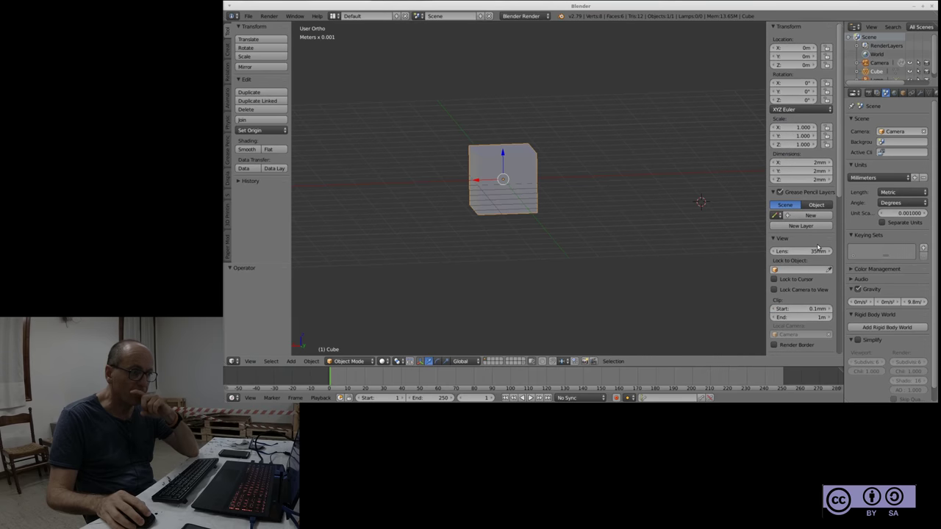
{"action": "scroll", "coordinate": [818, 248], "scroll_direction": "down", "scroll_amount": 2}
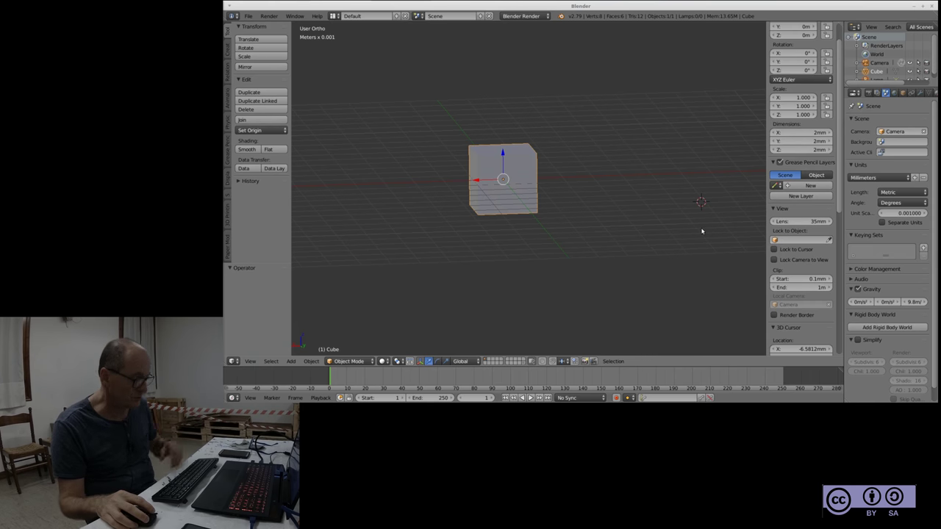
Orbit and zoom until the cube is seen almost straight from the front
{"action": "mouse_move", "coordinate": [704, 227]}
{"action": "middle_mouse_down"}
{"action": "mouse_move", "coordinate": [671, 253]}
{"action": "mouse_move", "coordinate": [645, 245]}
{"action": "mouse_move", "coordinate": [683, 250]}
{"action": "middle_mouse_up"}
{"action": "scroll", "coordinate": [656, 187], "scroll_direction": "down", "scroll_amount": 2}
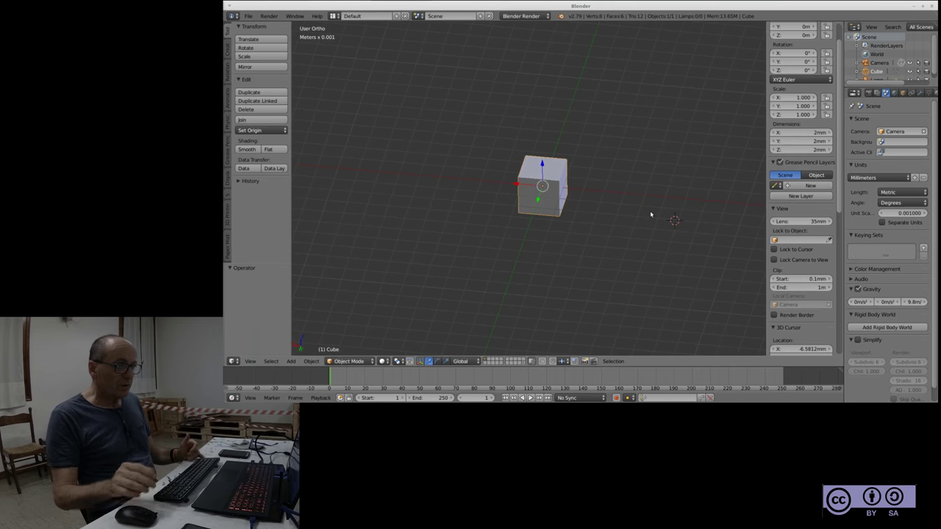
{"action": "scroll", "coordinate": [525, 206], "scroll_direction": "down", "scroll_amount": 4}
{"action": "scroll", "coordinate": [529, 198], "scroll_direction": "up", "scroll_amount": 4}
{"action": "scroll", "coordinate": [555, 170], "scroll_direction": "up", "scroll_amount": 2}
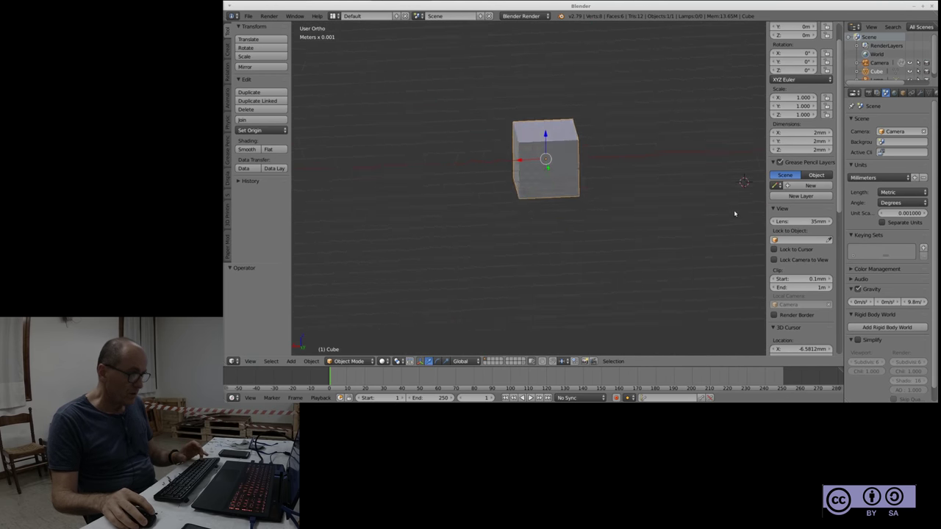
{"action": "middle_click_drag", "start_coordinate": [710, 229], "coordinate": [727, 206]}
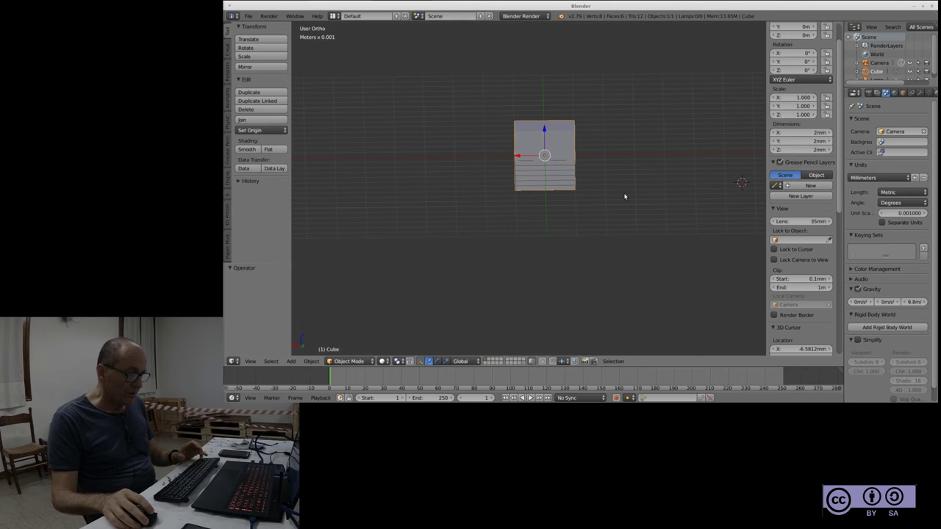
{"action": "key", "text": "KP_7"}
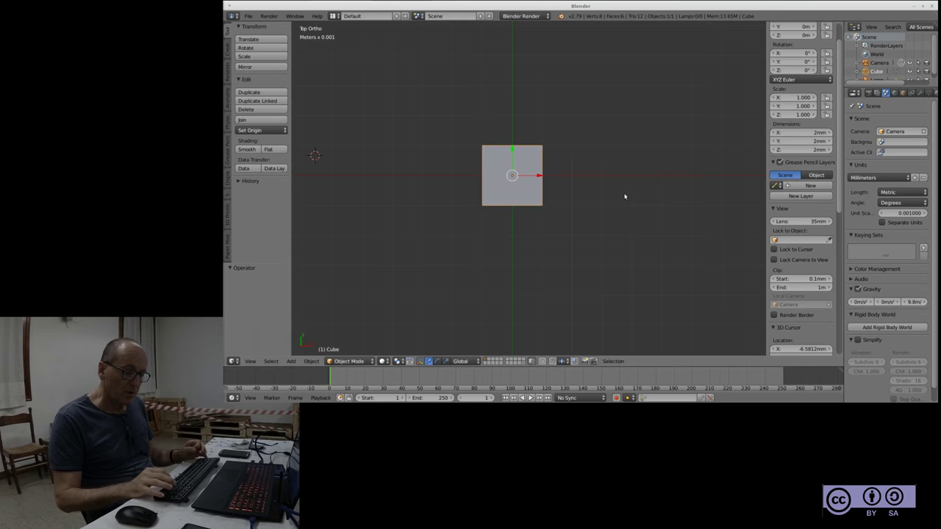
Cycle through Front, Right and Top Ortho views twice, finishing on Right Ortho
{"action": "key", "text": "KP_1"}
{"action": "key", "text": "KP_3"}
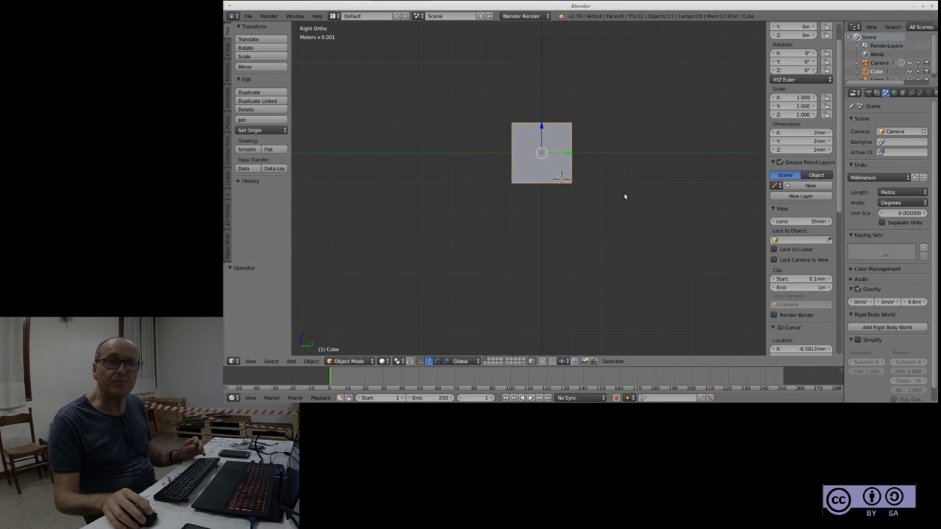
{"action": "key", "text": "KP_7"}
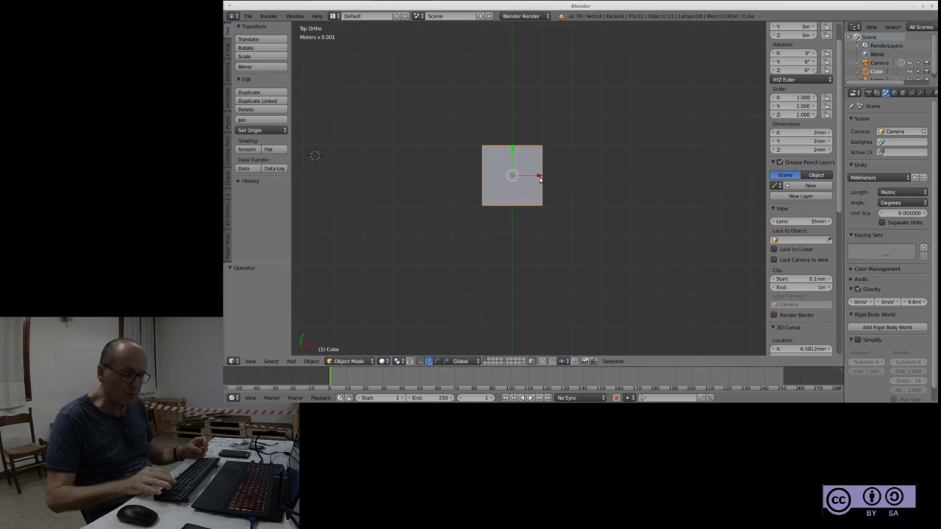
{"action": "key", "text": "KP_1"}
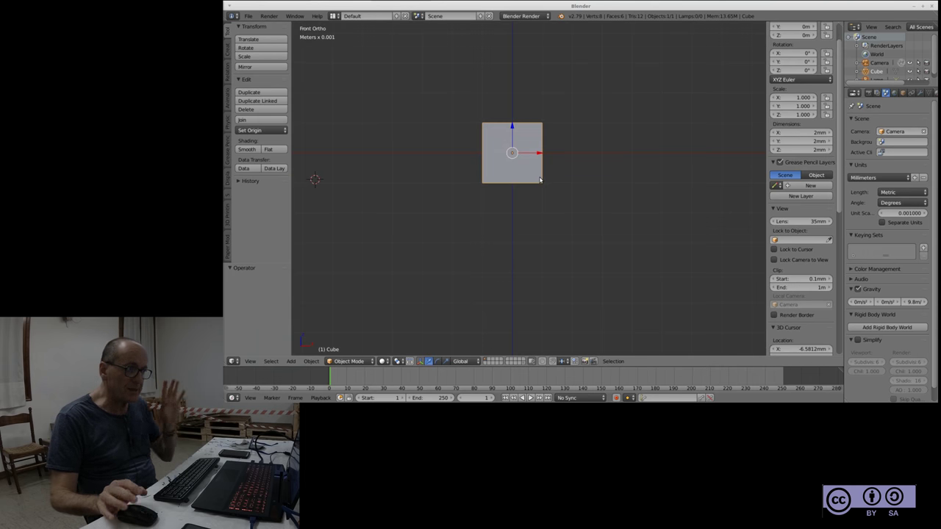
{"action": "key", "text": "KP_3"}
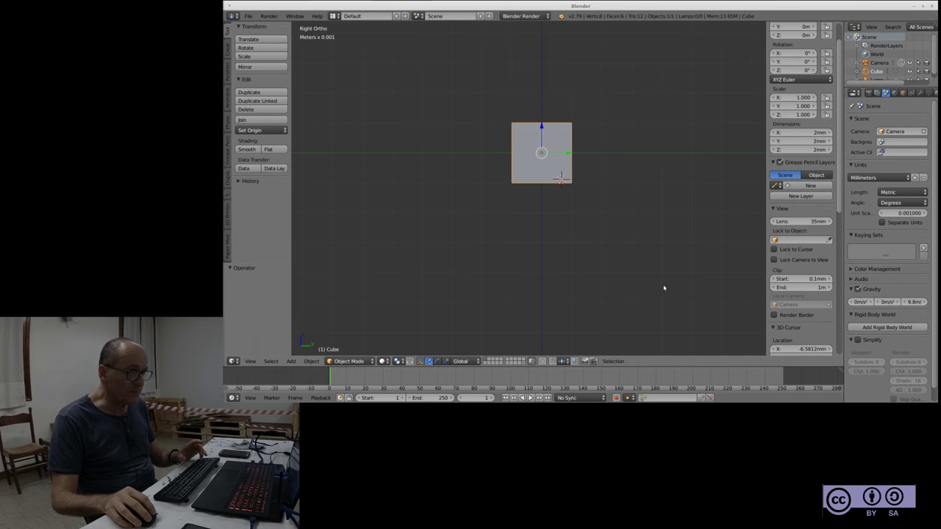
Orbit to an angled User Ortho view looking down on the cube
{"action": "middle_click_drag", "start_coordinate": [662, 288], "coordinate": [652, 306]}
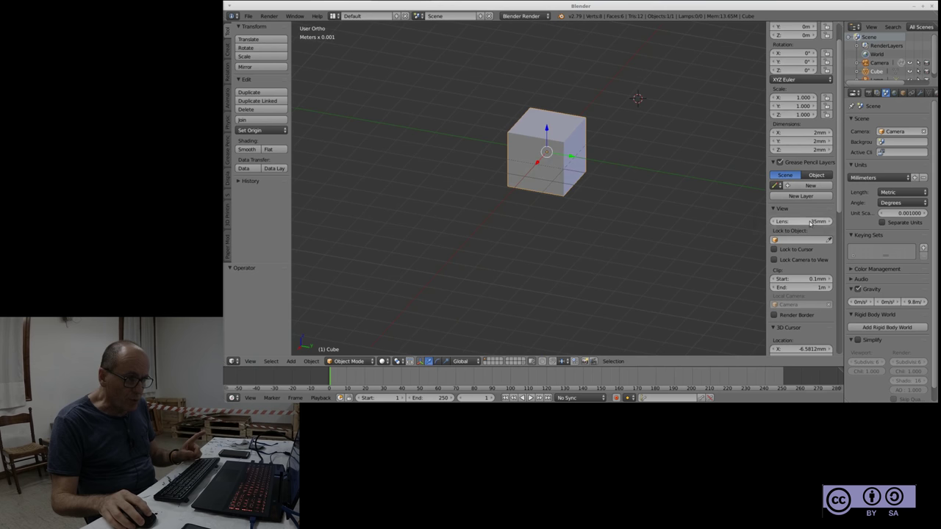
{"action": "scroll", "coordinate": [814, 270], "scroll_direction": "up", "scroll_amount": 2}
{"action": "scroll", "coordinate": [813, 262], "scroll_direction": "down", "scroll_amount": 2}
{"action": "scroll", "coordinate": [820, 243], "scroll_direction": "down", "scroll_amount": 1}
{"action": "scroll", "coordinate": [823, 227], "scroll_direction": "down", "scroll_amount": 1}
{"action": "scroll", "coordinate": [827, 222], "scroll_direction": "down", "scroll_amount": 2}
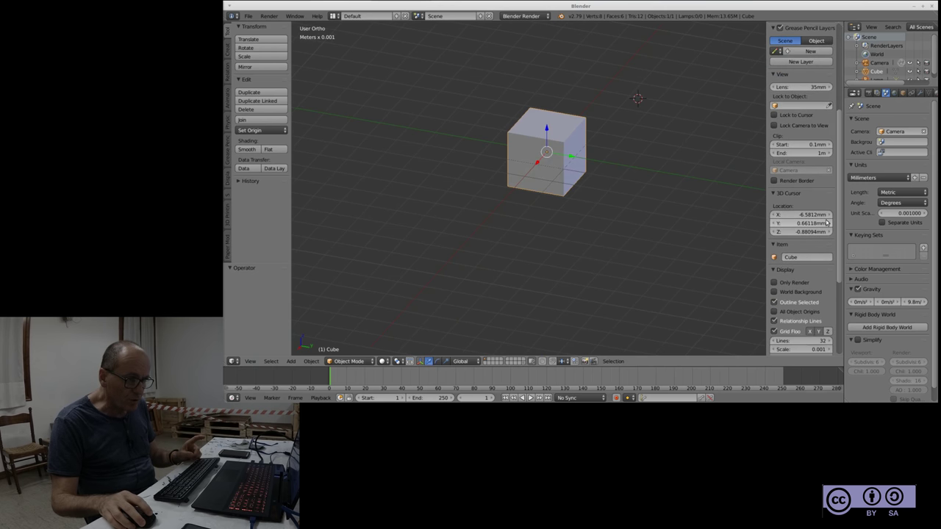
{"action": "scroll", "coordinate": [791, 261], "scroll_direction": "down", "scroll_amount": 2}
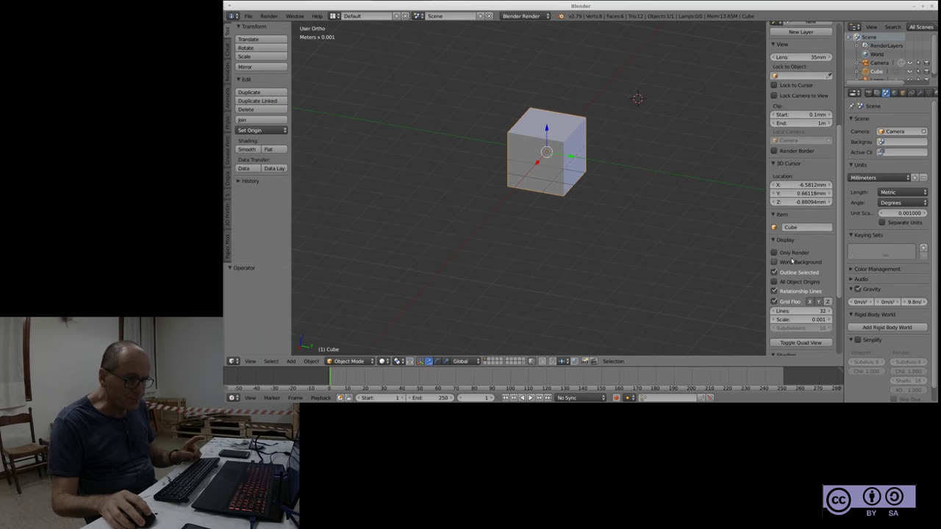
{"action": "scroll", "coordinate": [794, 268], "scroll_direction": "down", "scroll_amount": 3}
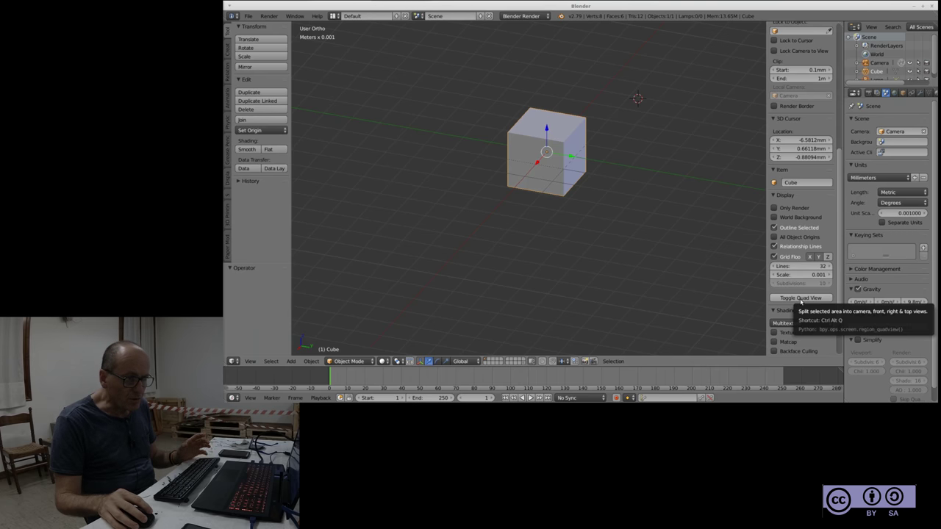
Toggle Quad View on, orbit the User Ortho quadrant, and place the 3D cursor below the cube
{"action": "left_click", "coordinate": [800, 299]}
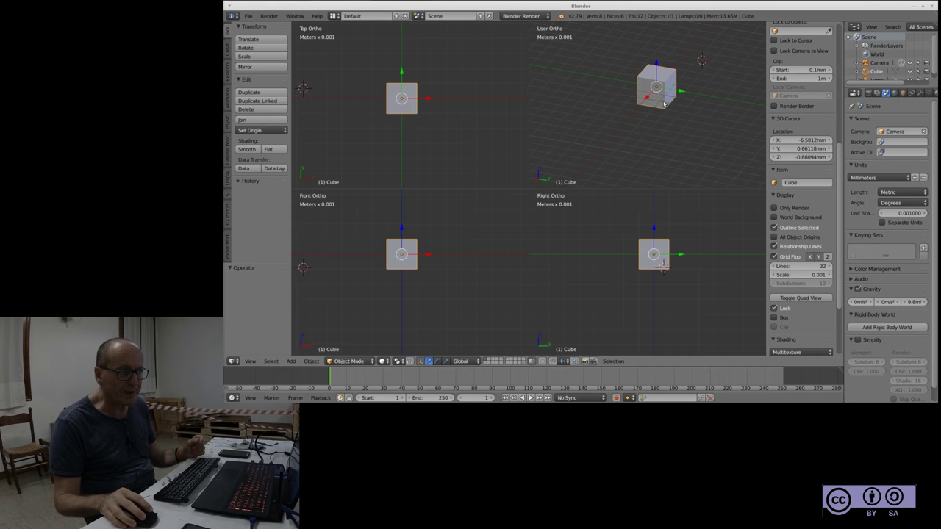
{"action": "mouse_move", "coordinate": [634, 114]}
{"action": "middle_mouse_down"}
{"action": "mouse_move", "coordinate": [626, 120]}
{"action": "mouse_move", "coordinate": [647, 132]}
{"action": "middle_mouse_up"}
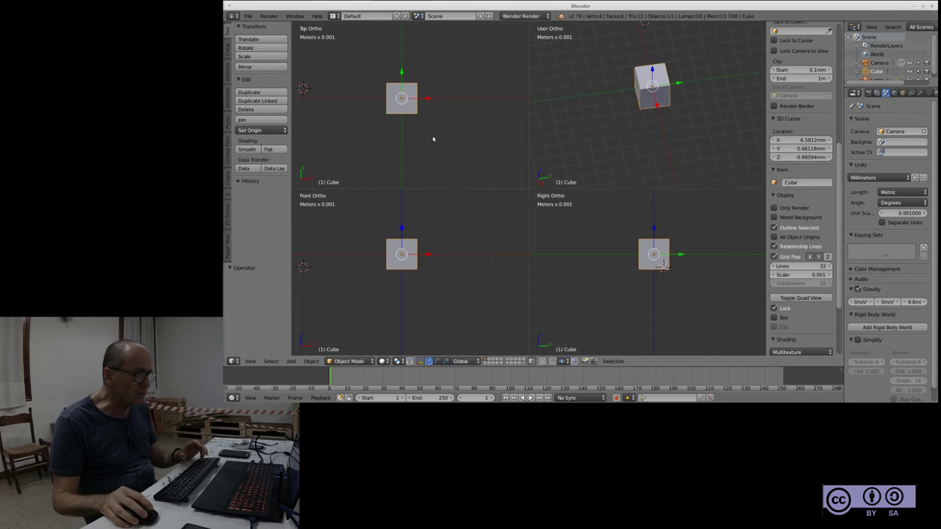
{"action": "left_click", "coordinate": [661, 308]}
{"action": "mouse_move", "coordinate": [664, 144]}
{"action": "middle_mouse_down"}
{"action": "mouse_move", "coordinate": [642, 134]}
{"action": "mouse_move", "coordinate": [635, 111]}
{"action": "mouse_move", "coordinate": [624, 141]}
{"action": "middle_mouse_up"}
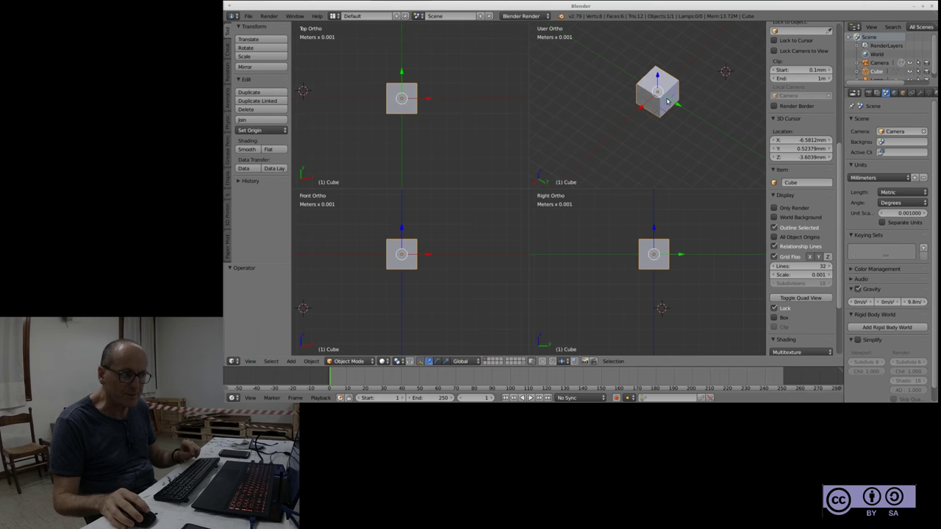
Turn Quad View off, orbit to look down on the cube, and switch to perspective
{"action": "left_click", "coordinate": [805, 298]}
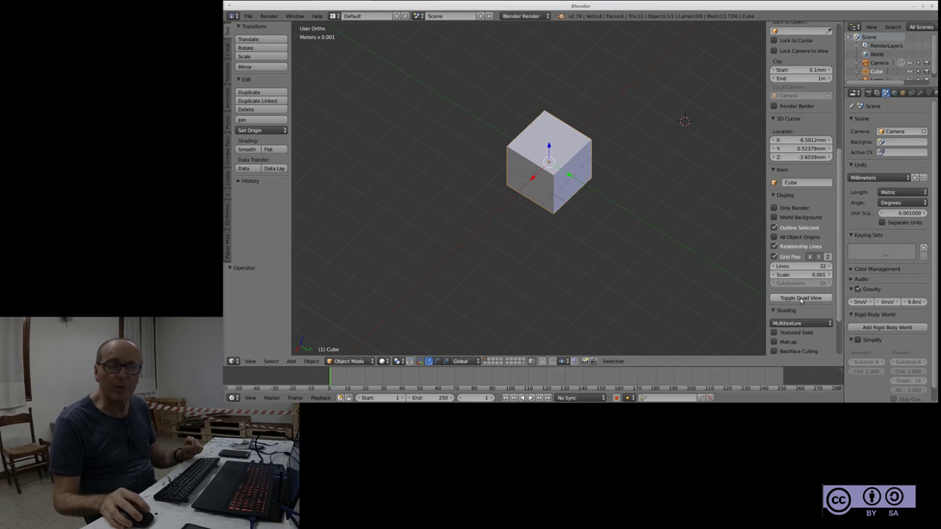
{"action": "left_click", "coordinate": [814, 298]}
{"action": "left_click", "coordinate": [814, 298]}
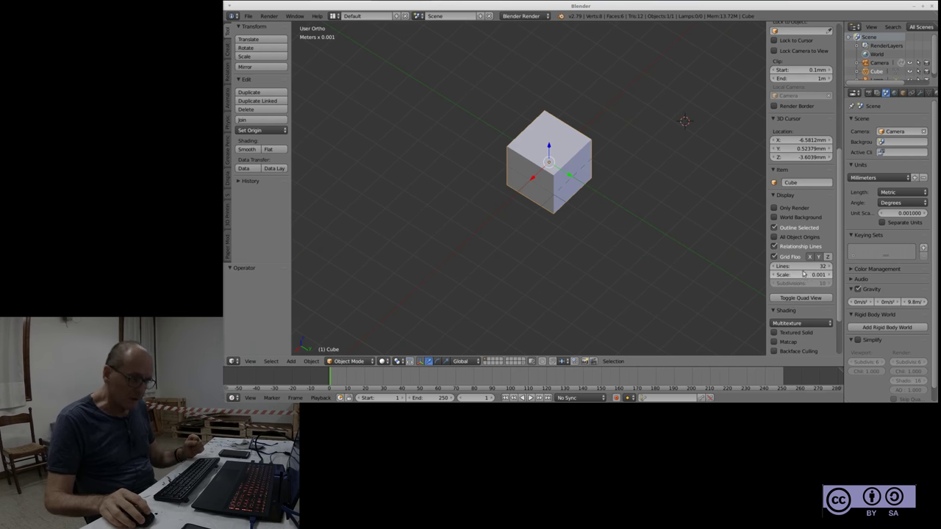
{"action": "middle_click_drag", "start_coordinate": [602, 243], "coordinate": [565, 258]}
{"action": "mouse_move", "coordinate": [649, 265]}
{"action": "middle_mouse_down"}
{"action": "mouse_move", "coordinate": [608, 249]}
{"action": "mouse_move", "coordinate": [629, 242]}
{"action": "mouse_move", "coordinate": [630, 250]}
{"action": "middle_mouse_up"}
{"action": "key", "text": "KP_5"}
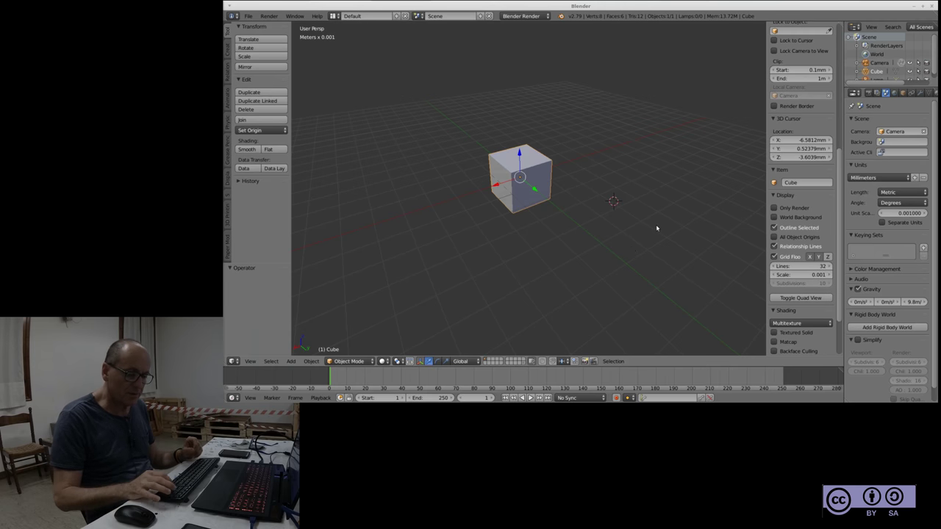
View the cube from the top in both orthographic and perspective, then orbit into User Ortho
{"action": "key", "text": "KP_1"}
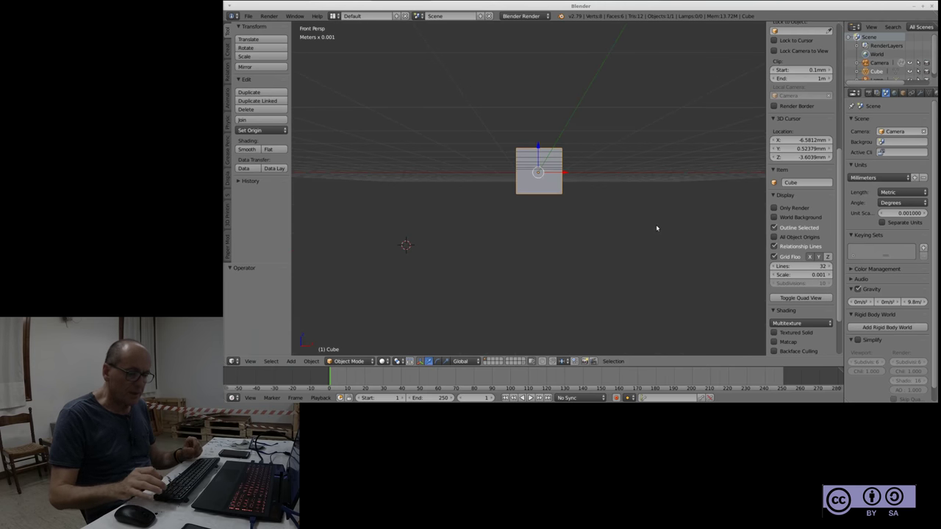
{"action": "key", "text": "KP_7"}
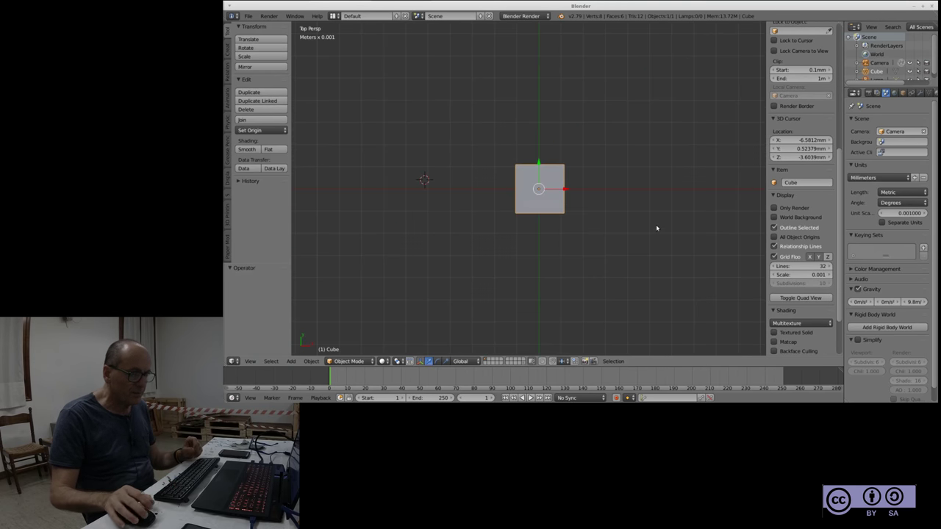
{"action": "key", "text": "KP_5"}
{"action": "key", "text": "KP_5"}
{"action": "key", "text": "KP_5"}
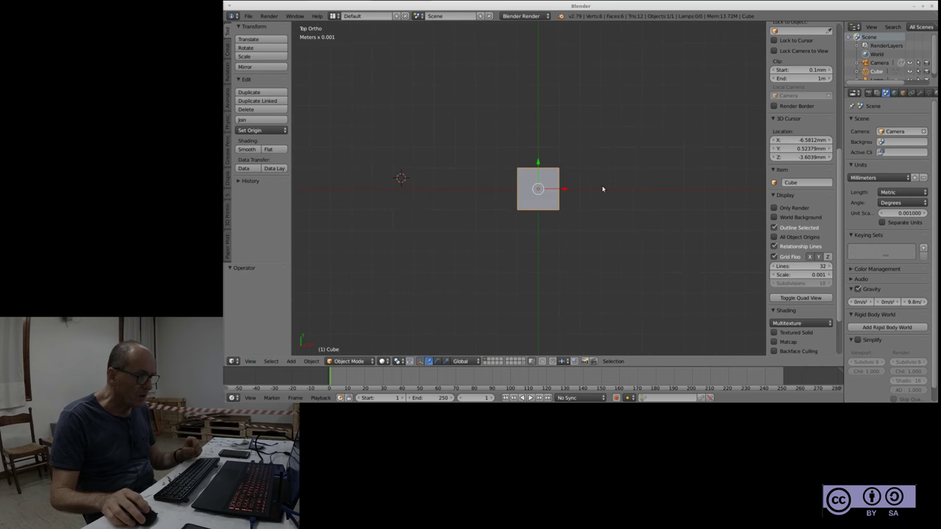
{"action": "scroll", "coordinate": [564, 173], "scroll_direction": "up", "scroll_amount": 8}
{"action": "key", "text": "KP_5"}
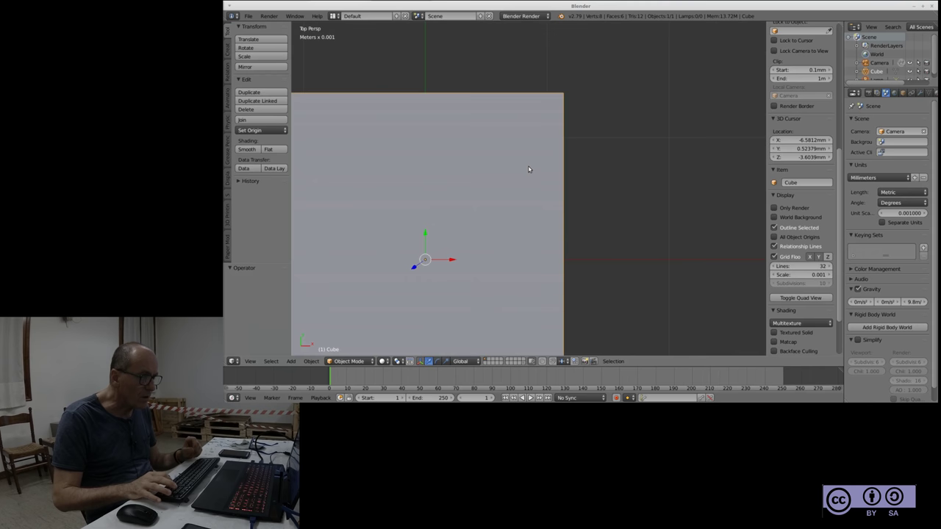
{"action": "scroll", "coordinate": [563, 155], "scroll_direction": "down", "scroll_amount": 12}
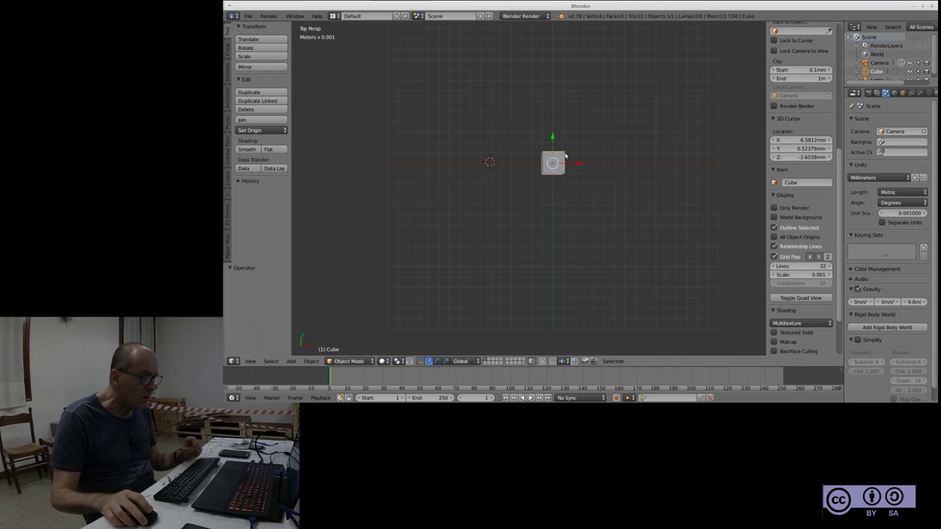
{"action": "key", "text": "KP_5"}
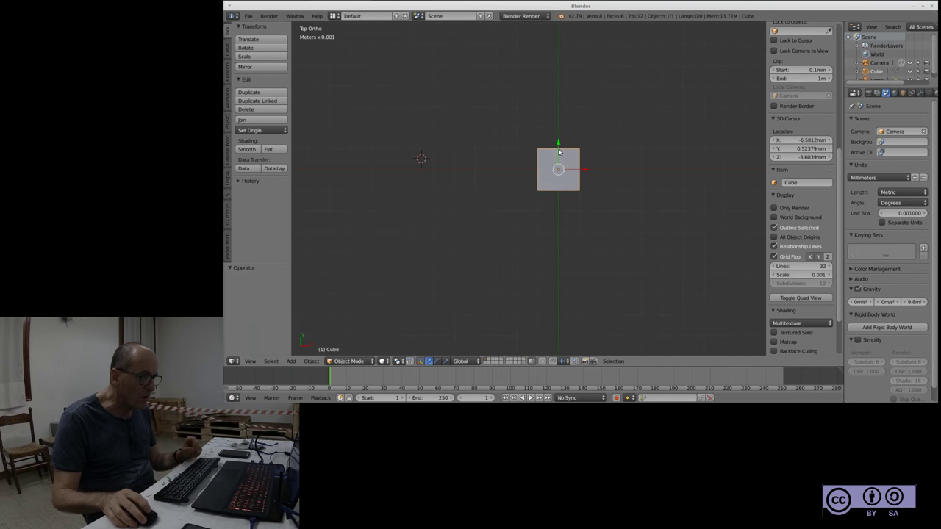
{"action": "scroll", "coordinate": [558, 153], "scroll_direction": "up", "scroll_amount": 6}
{"action": "scroll", "coordinate": [563, 150], "scroll_direction": "down", "scroll_amount": 4}
{"action": "scroll", "coordinate": [569, 207], "scroll_direction": "down", "scroll_amount": 1}
{"action": "mouse_move", "coordinate": [570, 207]}
{"action": "middle_mouse_down"}
{"action": "mouse_move", "coordinate": [594, 198]}
{"action": "mouse_move", "coordinate": [583, 213]}
{"action": "middle_mouse_up"}
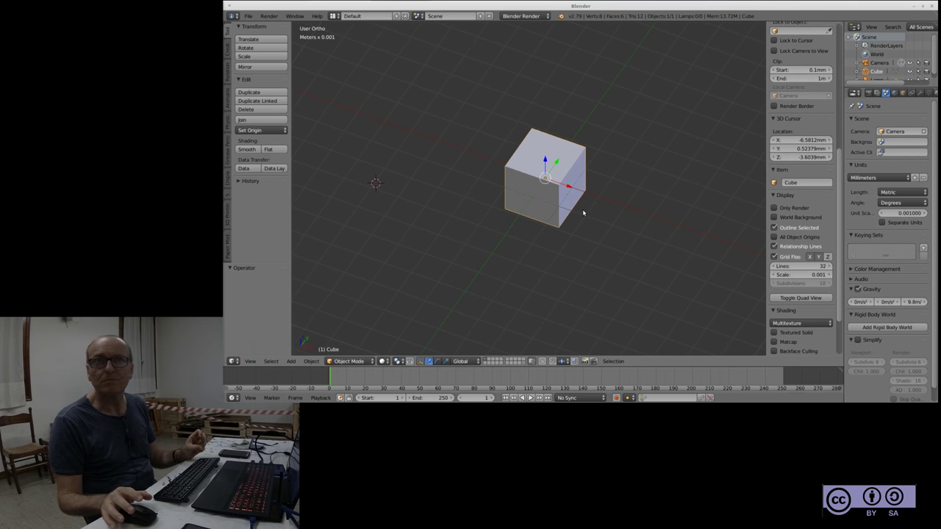
{"action": "scroll", "coordinate": [643, 197], "scroll_direction": "down", "scroll_amount": 1}
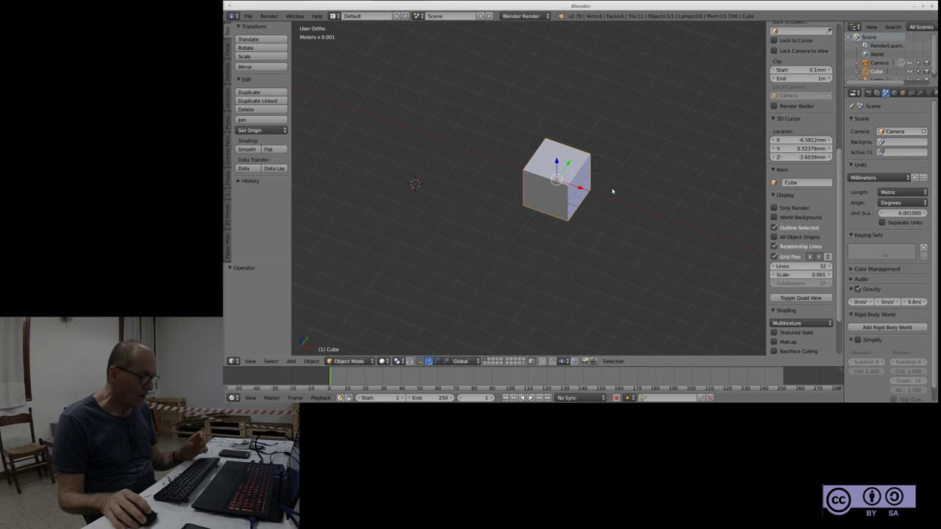
{"action": "scroll", "coordinate": [610, 191], "scroll_direction": "down", "scroll_amount": 1}
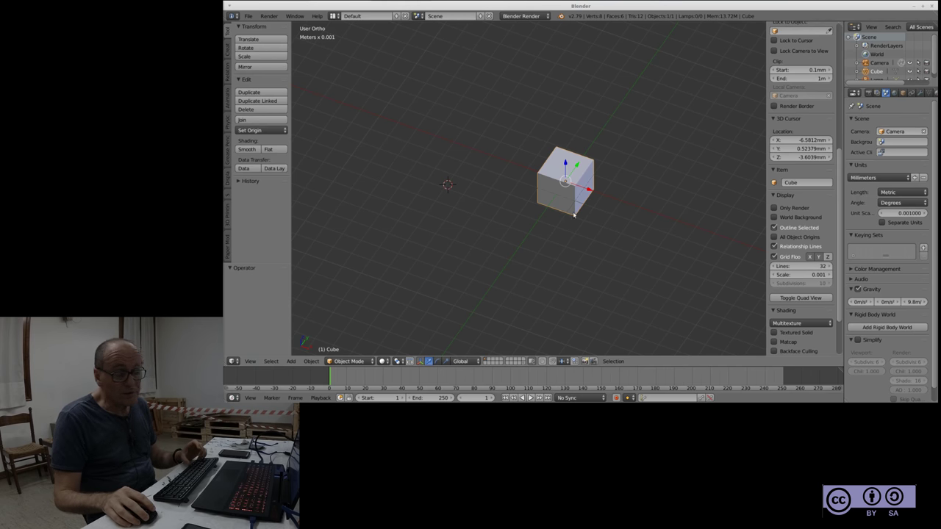
{"action": "middle_click_drag", "start_coordinate": [651, 269], "coordinate": [568, 224]}
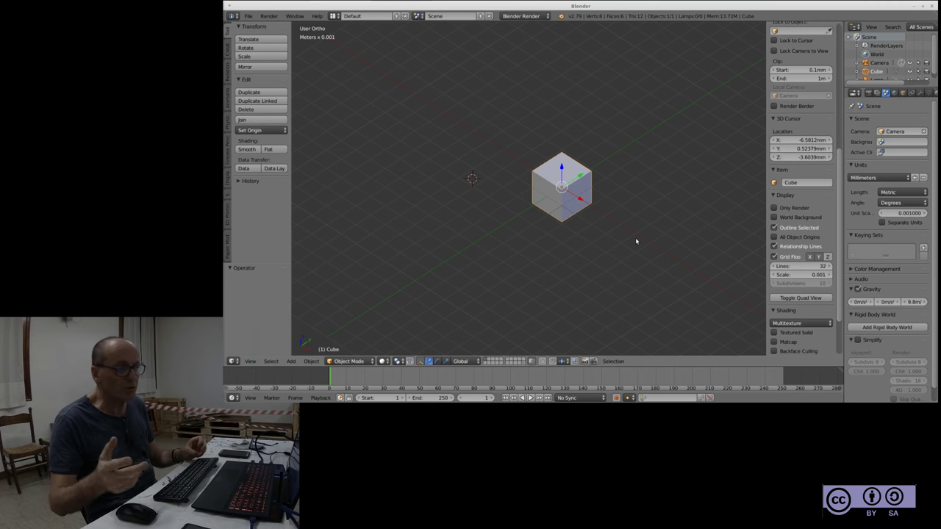
{"action": "mouse_move", "coordinate": [622, 223]}
{"action": "middle_mouse_down", "text": "ctrl"}
{"action": "mouse_move", "coordinate": [608, 173]}
{"action": "mouse_move", "coordinate": [563, 200]}
{"action": "middle_mouse_up", "text": "ctrl"}
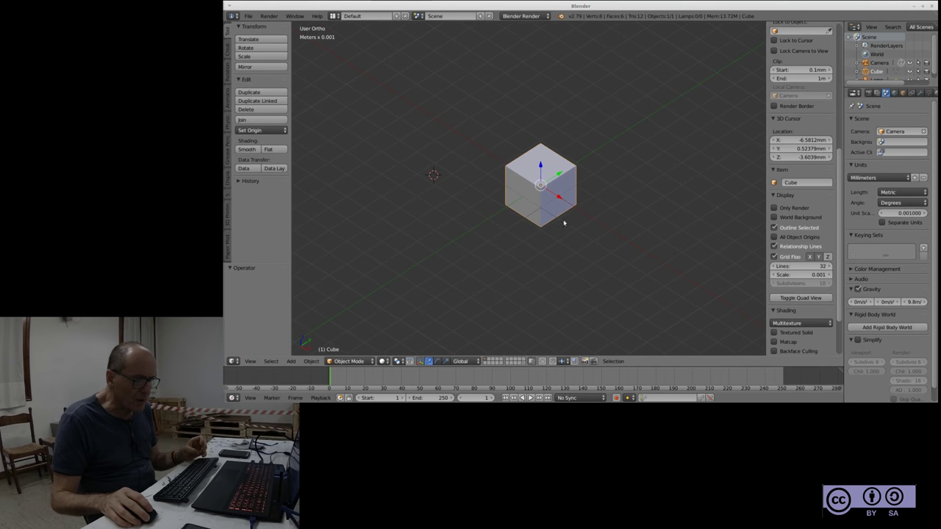
{"action": "mouse_move", "coordinate": [578, 227]}
{"action": "middle_mouse_down"}
{"action": "mouse_move", "coordinate": [616, 236]}
{"action": "mouse_move", "coordinate": [584, 196]}
{"action": "mouse_move", "coordinate": [576, 235]}
{"action": "middle_mouse_up"}
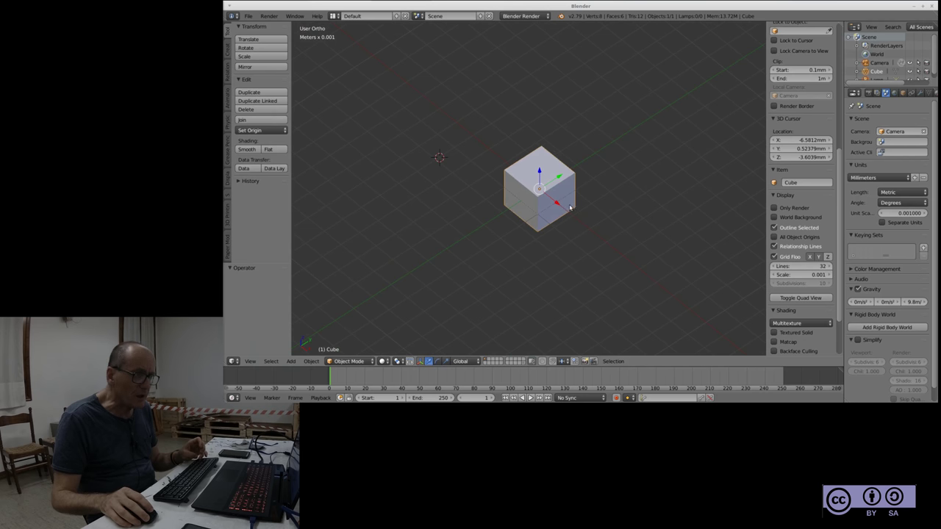
{"action": "scroll", "coordinate": [551, 198], "scroll_direction": "up", "scroll_amount": 1}
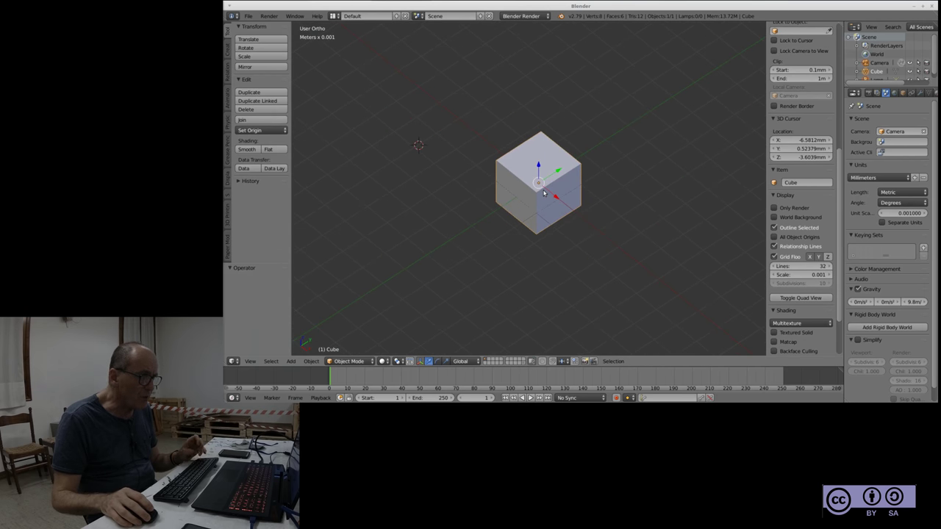
{"action": "mouse_move", "coordinate": [552, 198]}
{"action": "middle_mouse_down"}
{"action": "mouse_move", "coordinate": [552, 213]}
{"action": "mouse_move", "coordinate": [549, 195]}
{"action": "mouse_move", "coordinate": [595, 200]}
{"action": "middle_mouse_up"}
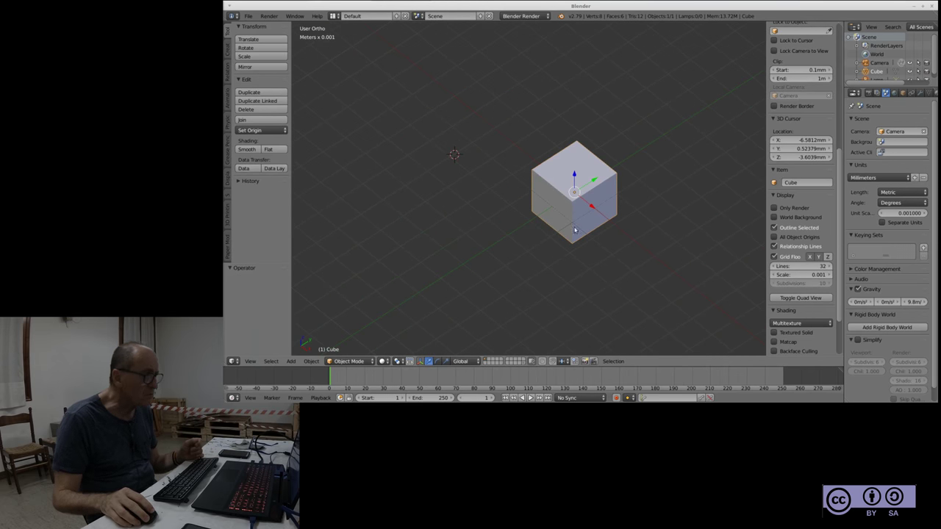
{"action": "scroll", "coordinate": [592, 214], "scroll_direction": "down", "scroll_amount": 4}
{"action": "scroll", "coordinate": [592, 213], "scroll_direction": "up", "scroll_amount": 2}
{"action": "mouse_move", "coordinate": [630, 222]}
{"action": "middle_mouse_down"}
{"action": "mouse_move", "coordinate": [663, 238]}
{"action": "mouse_move", "coordinate": [645, 200]}
{"action": "mouse_move", "coordinate": [658, 230]}
{"action": "middle_mouse_up"}
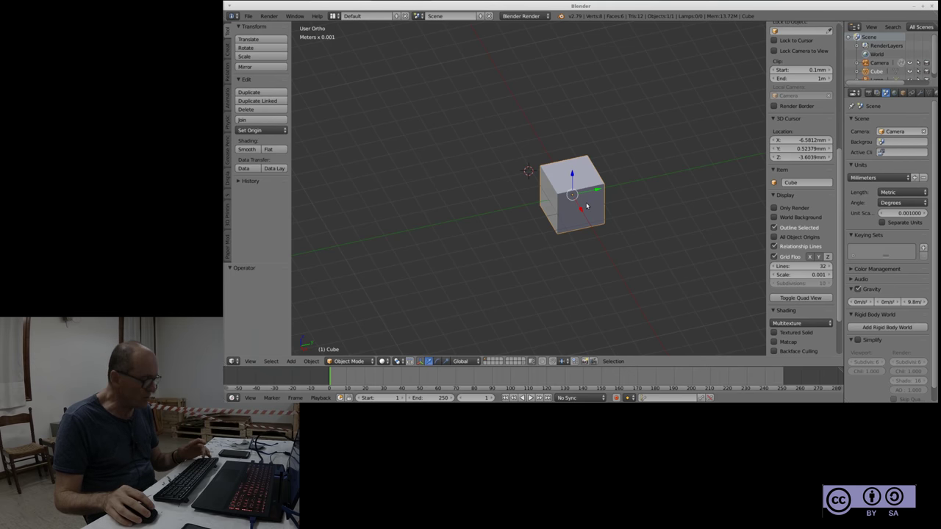
Deselect all, select the cube, deselect it again, and zoom out
{"action": "key", "text": "a"}
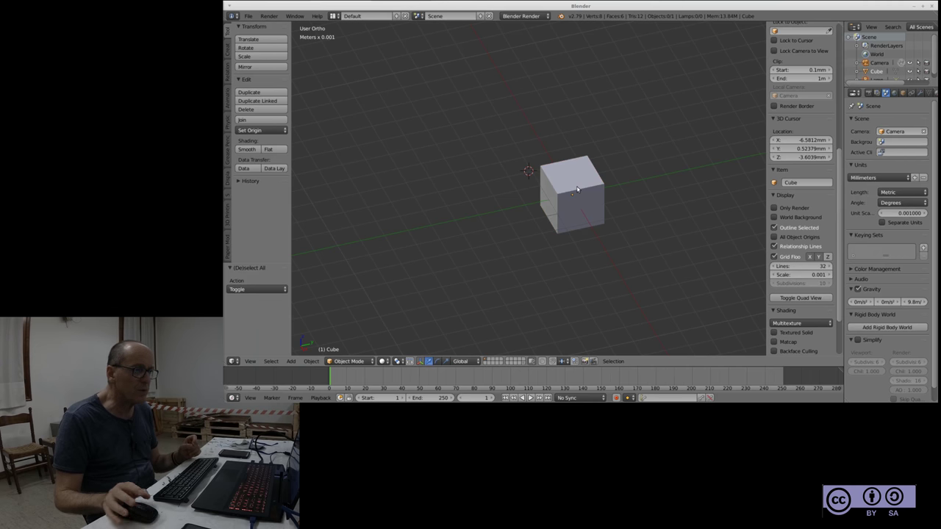
{"action": "right_click", "coordinate": [577, 190]}
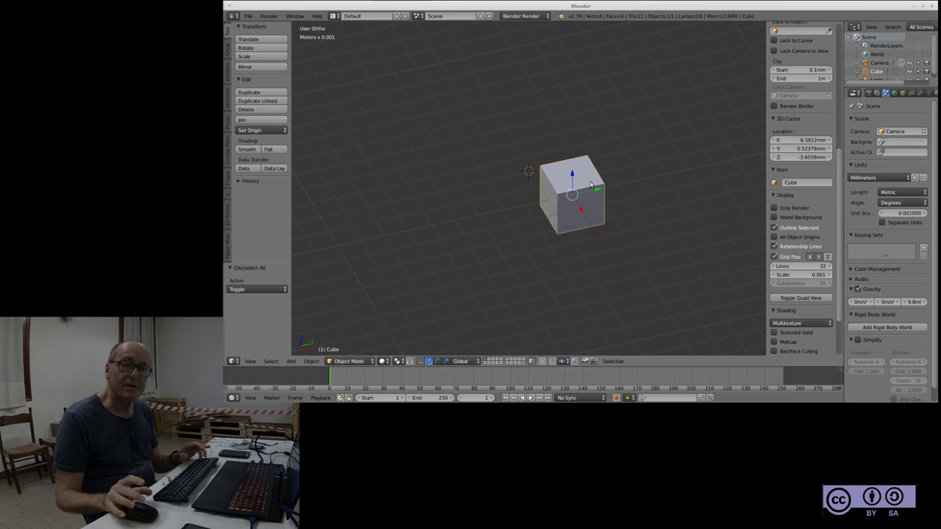
{"action": "key", "text": "a"}
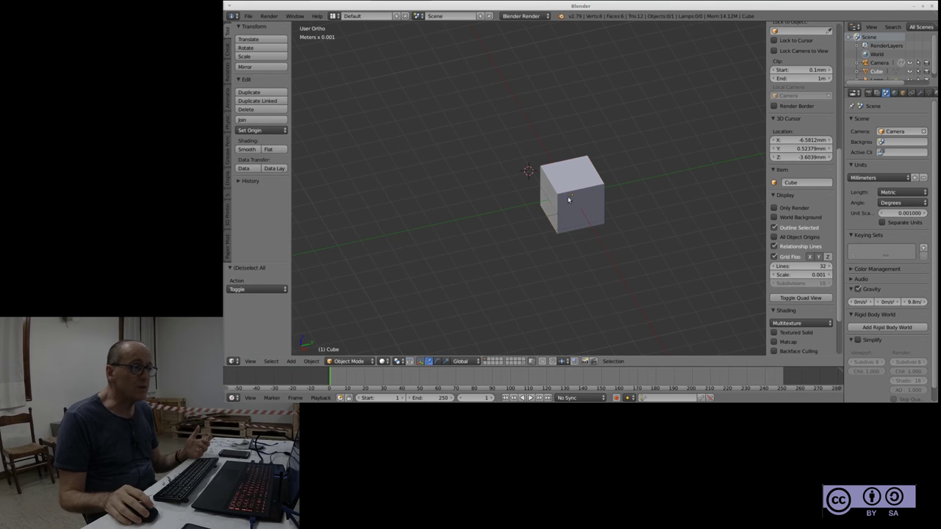
{"action": "scroll", "coordinate": [407, 180], "scroll_direction": "down", "scroll_amount": 3}
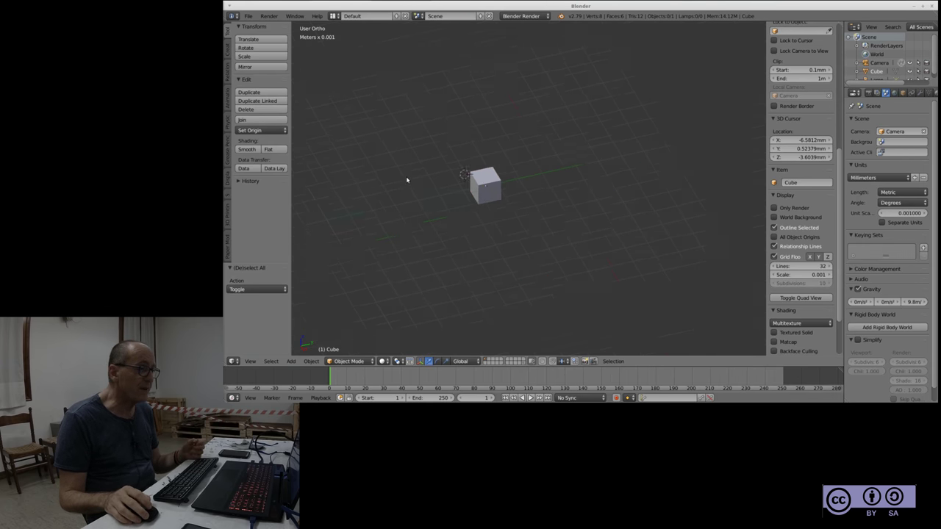
Duplicate the cube twice, leaving one copy in place and placing the second beside it
{"action": "key", "text": "shift+d"}
{"action": "right_click", "coordinate": [492, 195]}
{"action": "key", "text": "shift+d"}
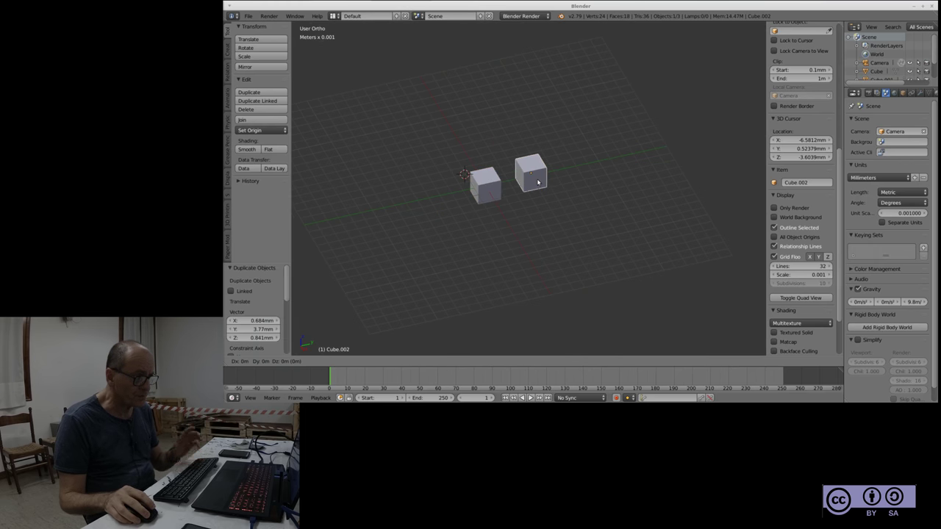
{"action": "left_click", "coordinate": [576, 201]}
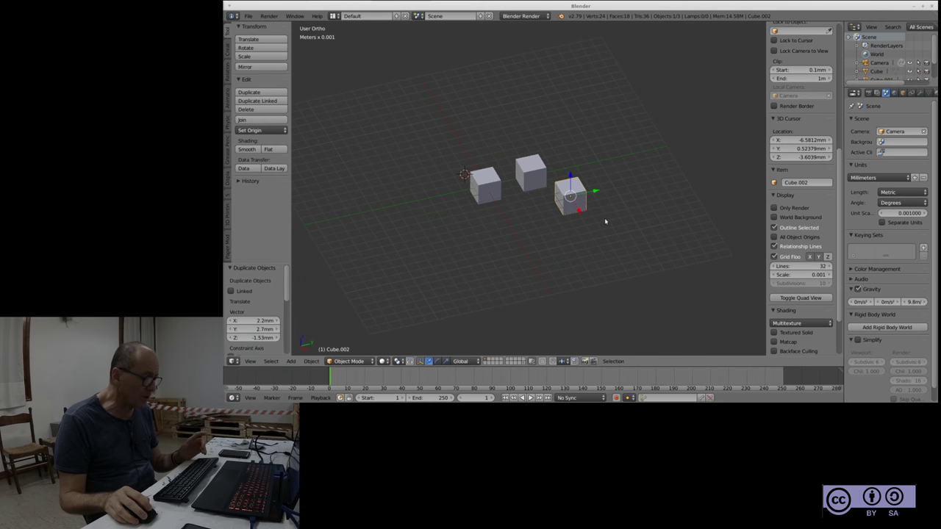
{"action": "scroll", "coordinate": [599, 191], "scroll_direction": "up", "scroll_amount": 3}
{"action": "scroll", "coordinate": [580, 146], "scroll_direction": "down", "scroll_amount": 1}
{"action": "scroll", "coordinate": [585, 159], "scroll_direction": "down", "scroll_amount": 1}
Select the left, middle and right cubes one by one, then deselect each so none remain selected
{"action": "key", "text": "a"}
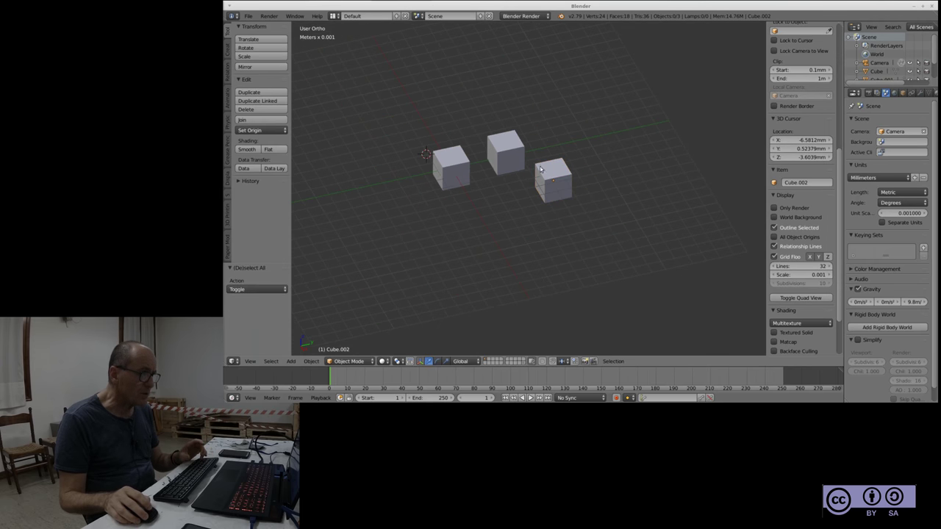
{"action": "right_click", "coordinate": [451, 168]}
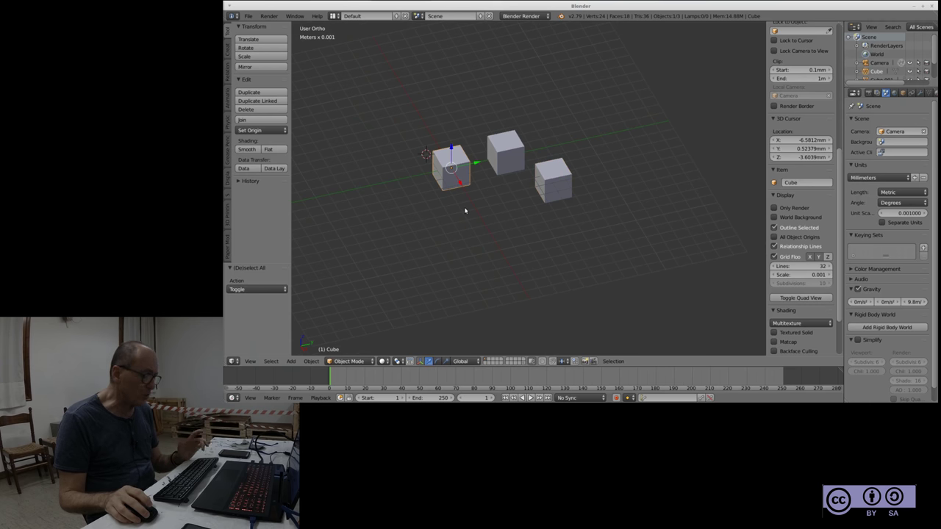
{"action": "right_click", "coordinate": [505, 146], "text": "shift"}
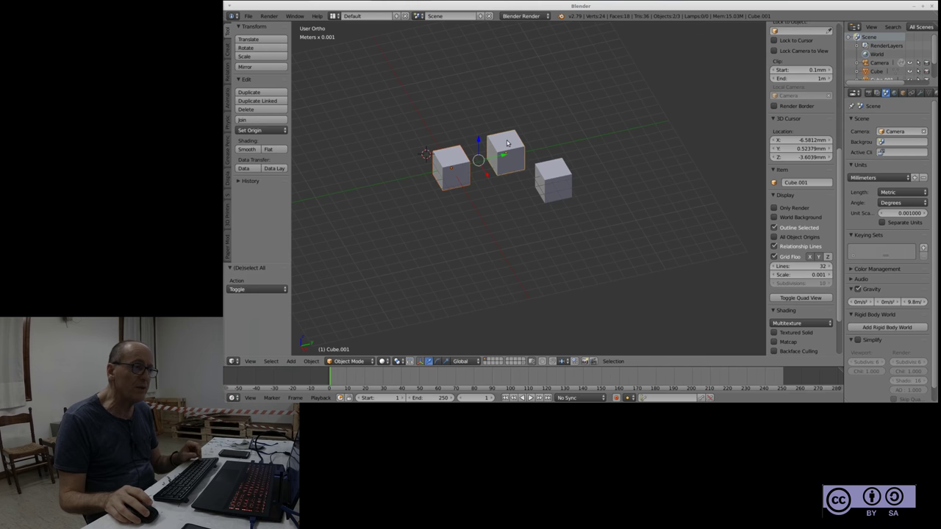
{"action": "right_click", "coordinate": [548, 183], "text": "shift"}
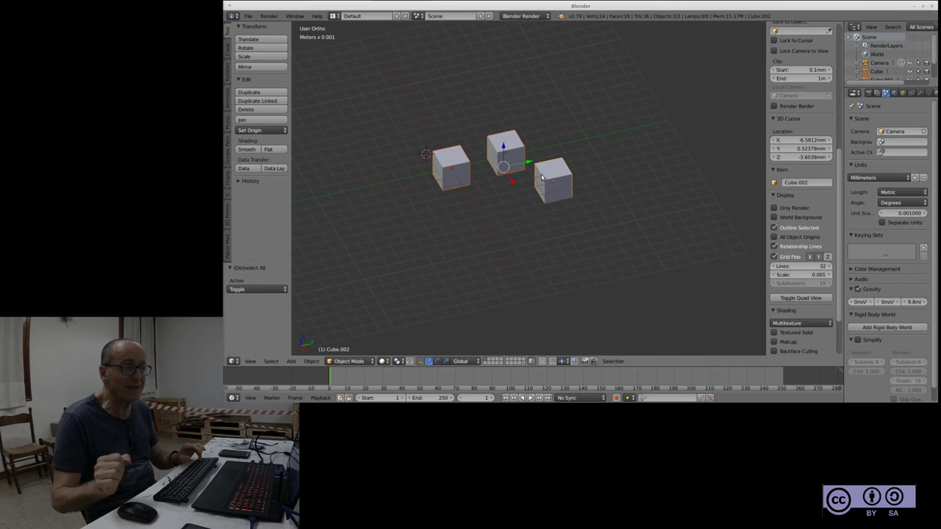
{"action": "left_click", "coordinate": [542, 177], "text": "shift"}
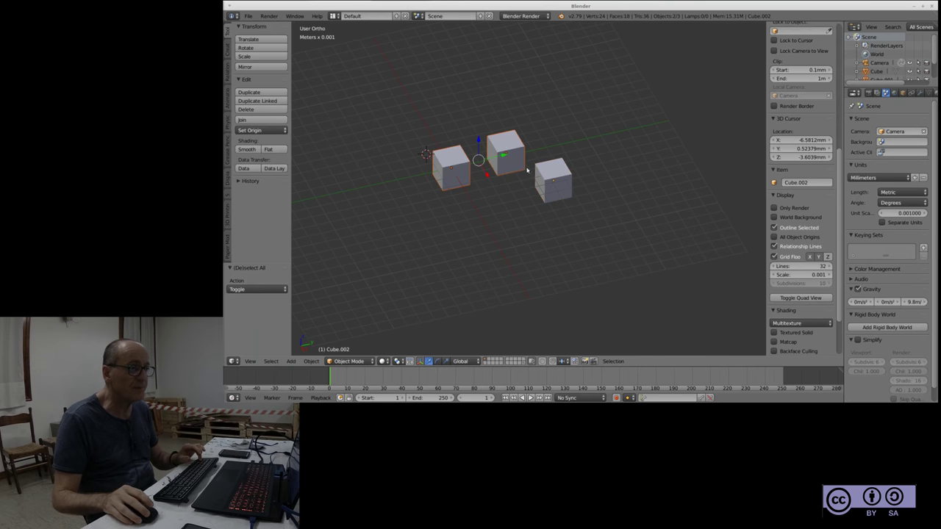
{"action": "left_click", "coordinate": [508, 155], "text": "shift"}
{"action": "left_click", "coordinate": [509, 154], "text": "shift"}
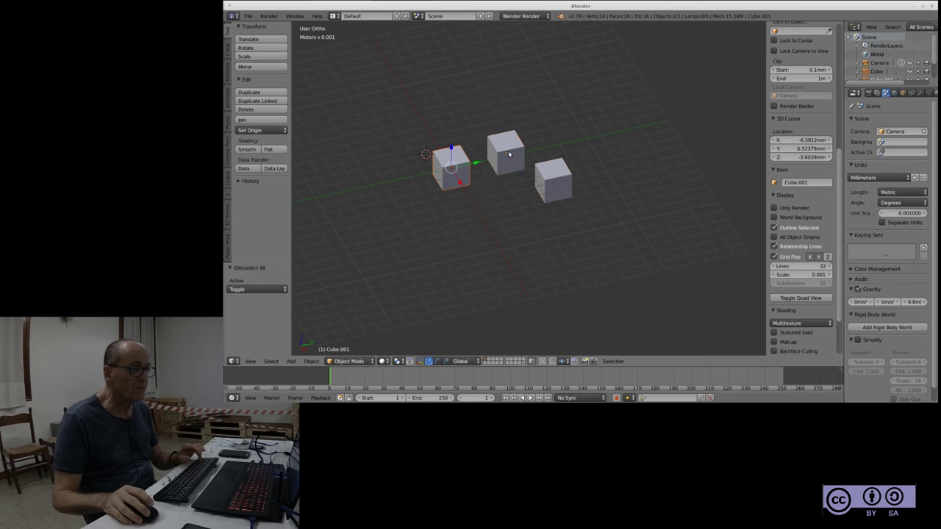
{"action": "left_click", "coordinate": [461, 181], "text": "shift"}
{"action": "left_click", "coordinate": [462, 181], "text": "shift"}
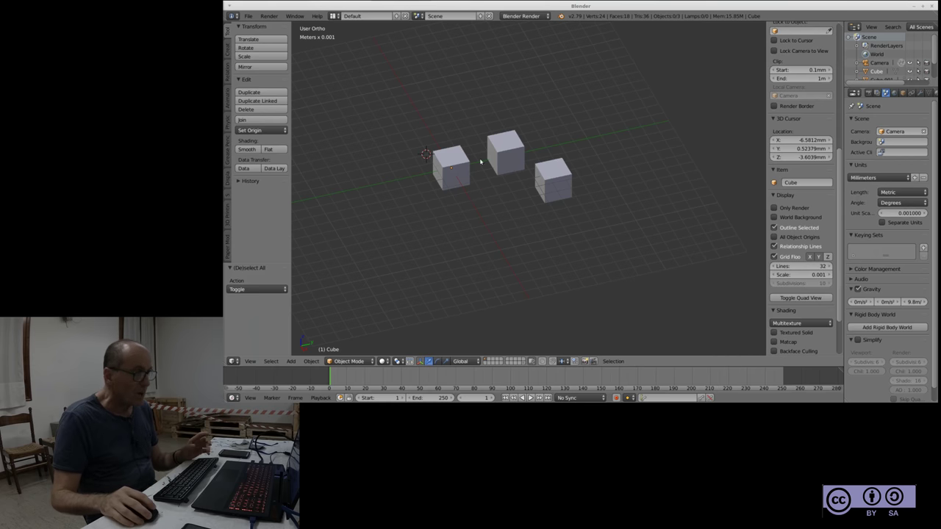
{"action": "mouse_move", "coordinate": [593, 194]}
{"action": "middle_mouse_down"}
{"action": "mouse_move", "coordinate": [571, 235]}
{"action": "mouse_move", "coordinate": [592, 221]}
{"action": "mouse_move", "coordinate": [534, 219]}
{"action": "middle_mouse_up"}
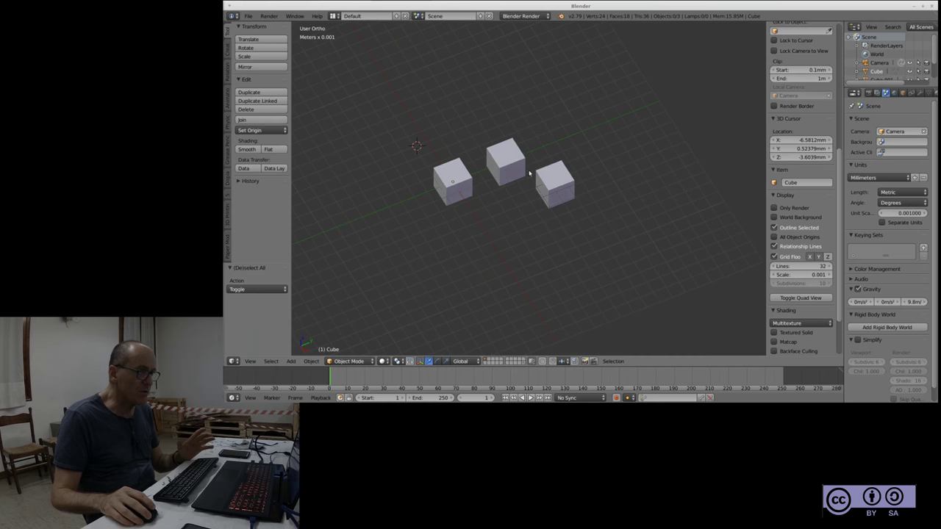
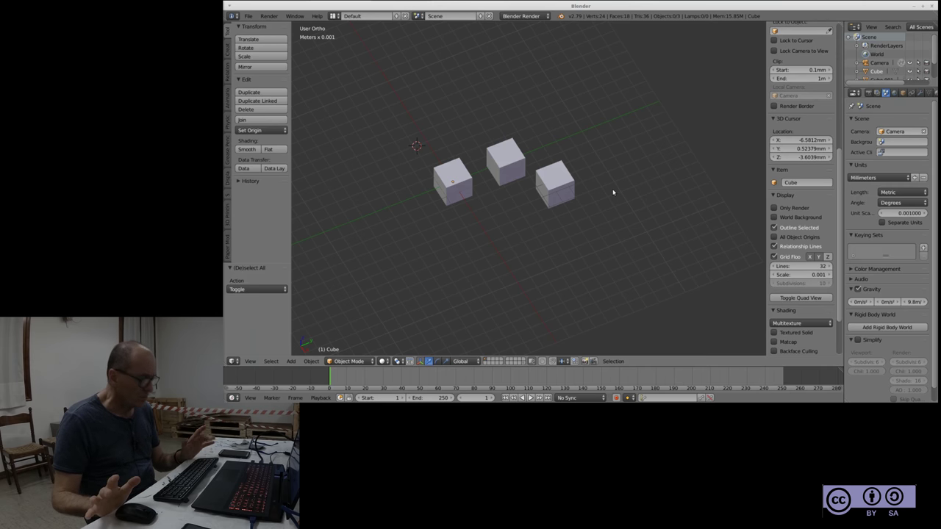
Practise selecting and deselecting the three cubes with A and right-click, then orbit down onto the grid
{"action": "key", "text": "a"}
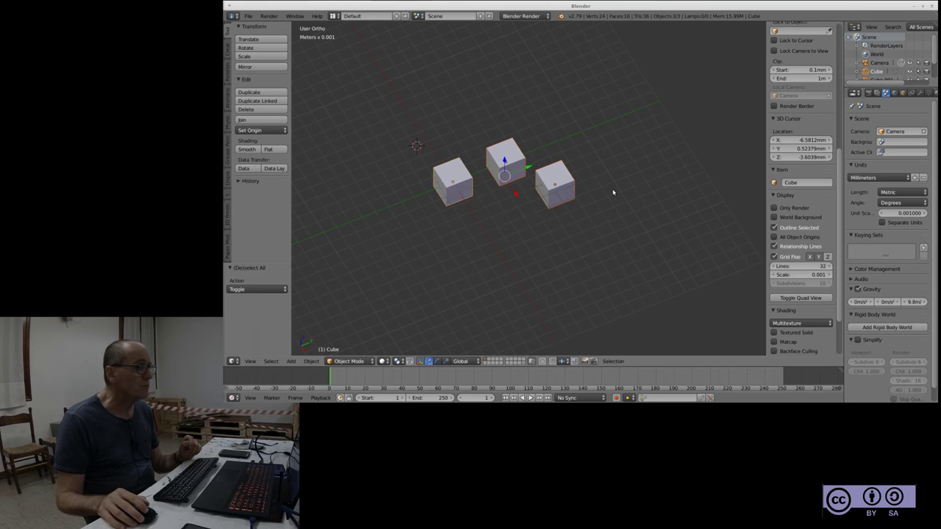
{"action": "key", "text": "a"}
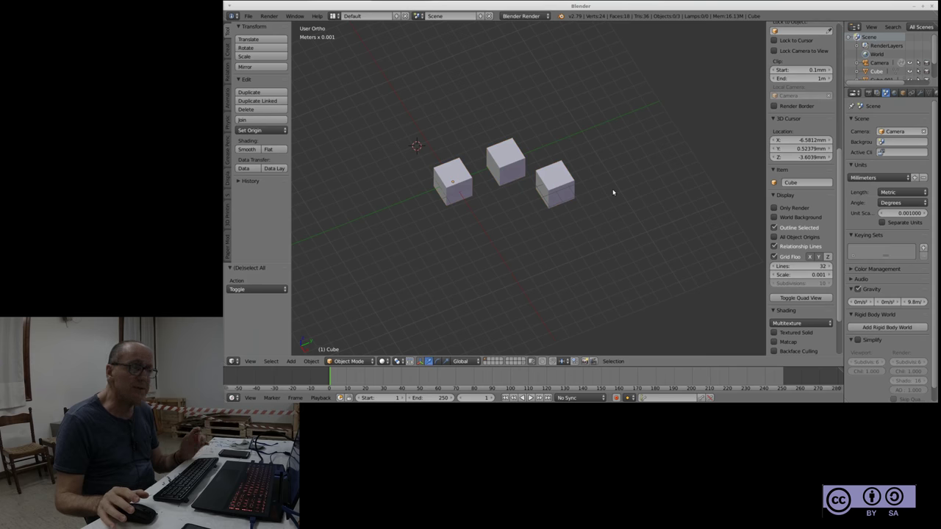
{"action": "right_click", "coordinate": [502, 173]}
{"action": "right_click", "coordinate": [541, 181], "text": "shift"}
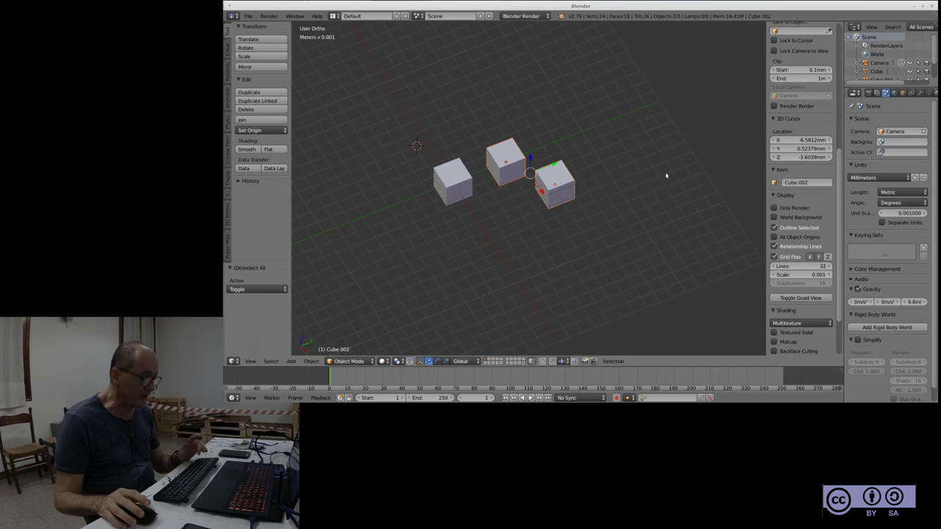
{"action": "key", "text": "a"}
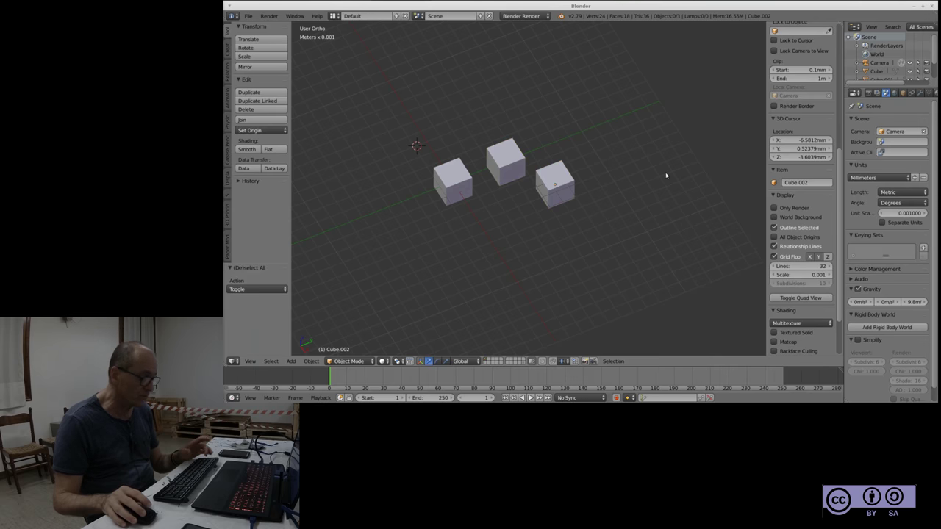
{"action": "key", "text": "a"}
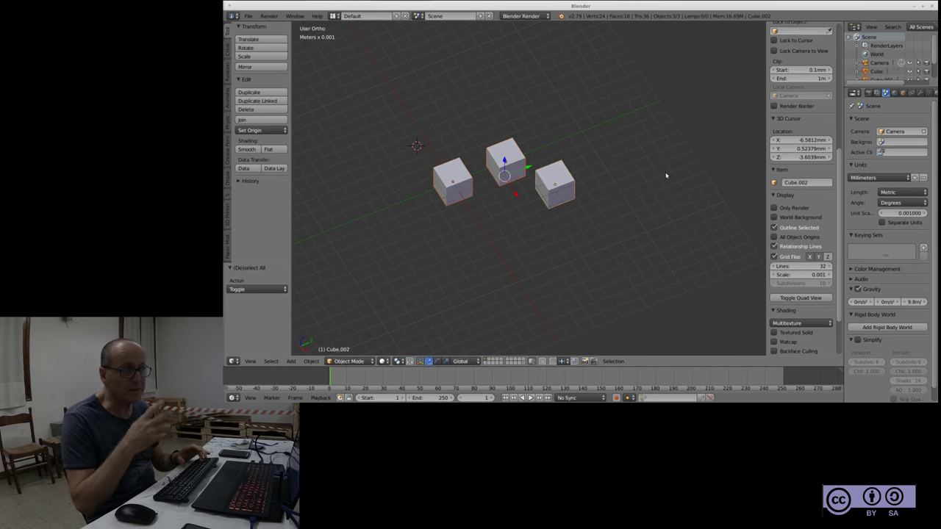
{"action": "key", "text": "a"}
{"action": "middle_click_drag", "start_coordinate": [647, 178], "coordinate": [627, 202]}
{"action": "middle_click_drag", "start_coordinate": [626, 213], "coordinate": [624, 214]}
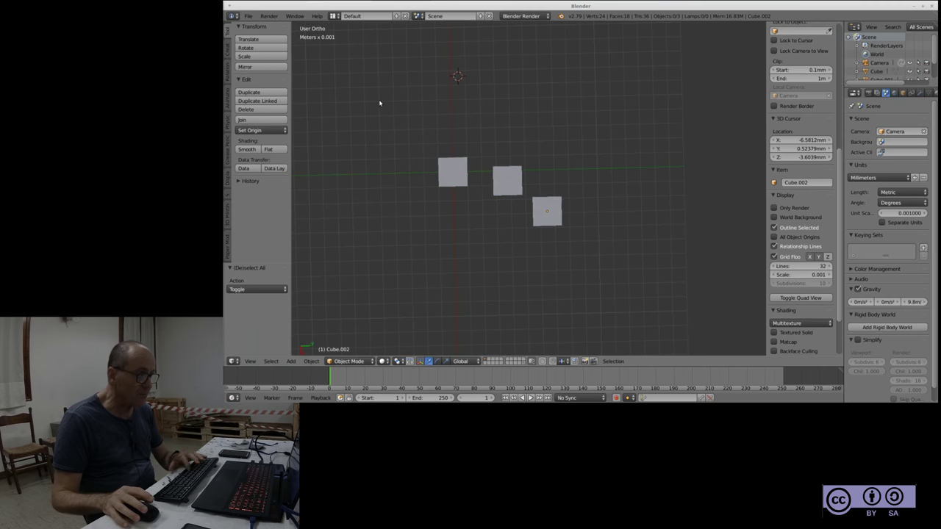
Box-select and box-deselect the three cubes, then orbit to an angled view
{"action": "key", "text": "b"}
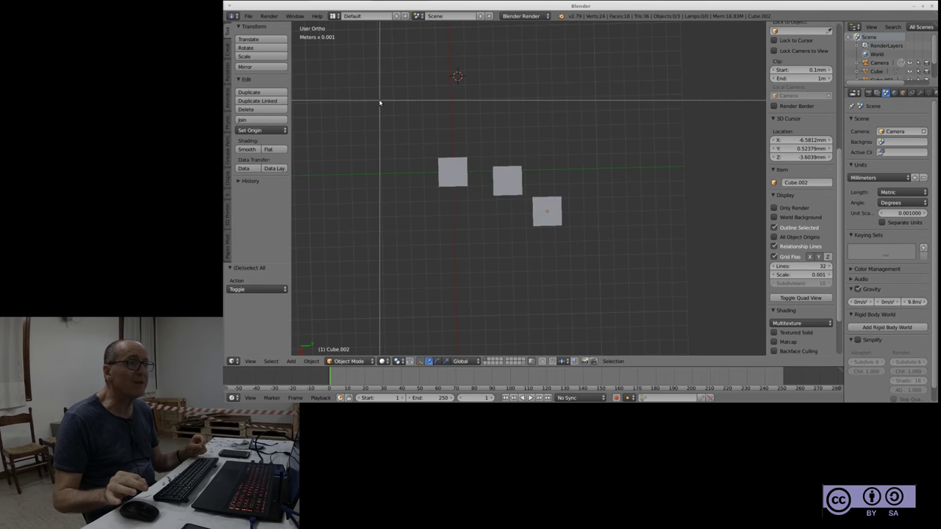
{"action": "left_click_drag", "start_coordinate": [379, 103], "coordinate": [635, 292]}
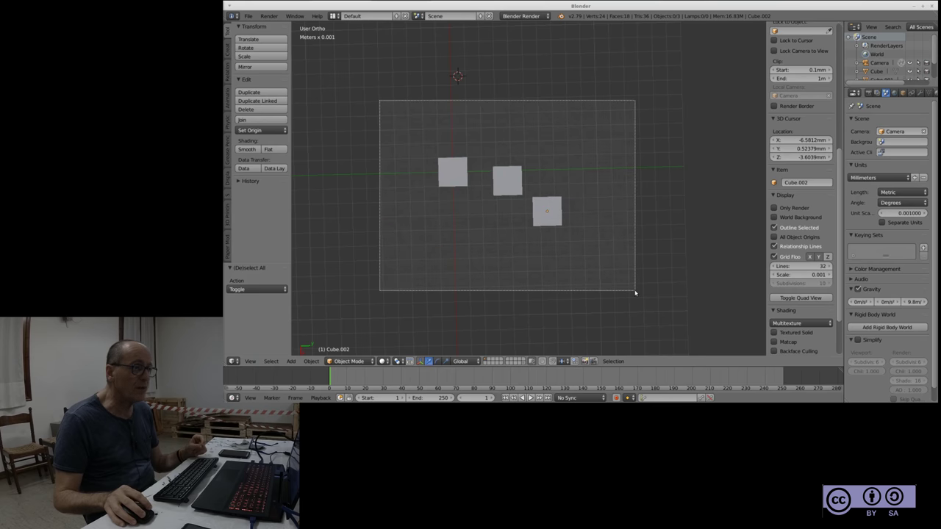
{"action": "left_click_drag", "start_coordinate": [635, 292], "coordinate": [635, 293]}
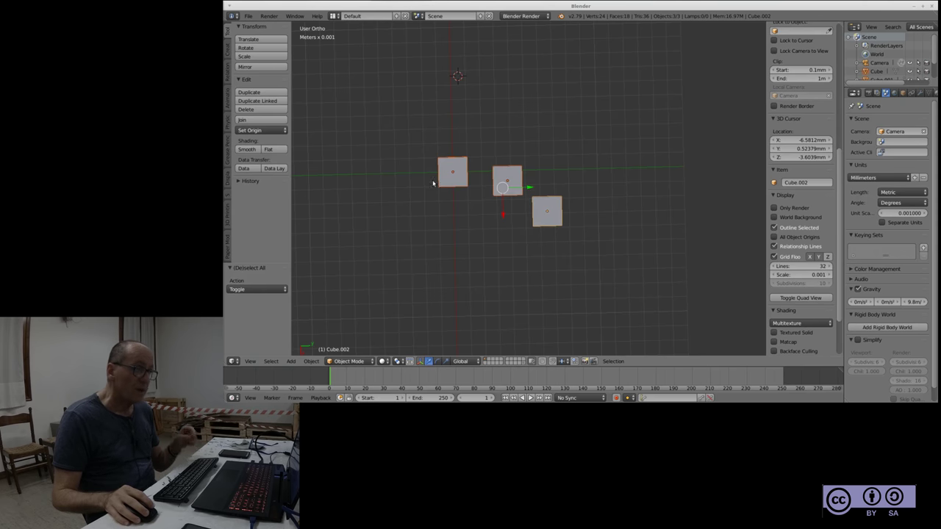
{"action": "key", "text": "b"}
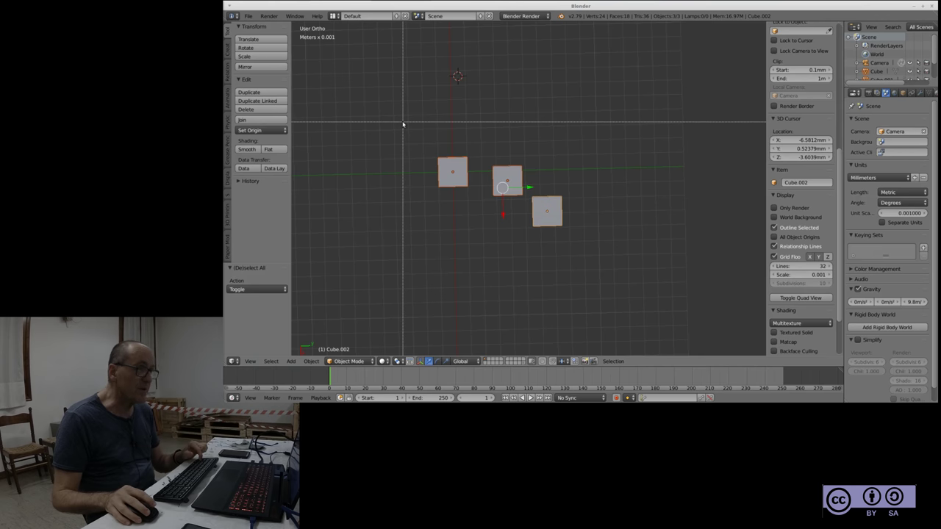
{"action": "middle_click_drag", "start_coordinate": [403, 124], "coordinate": [639, 281]}
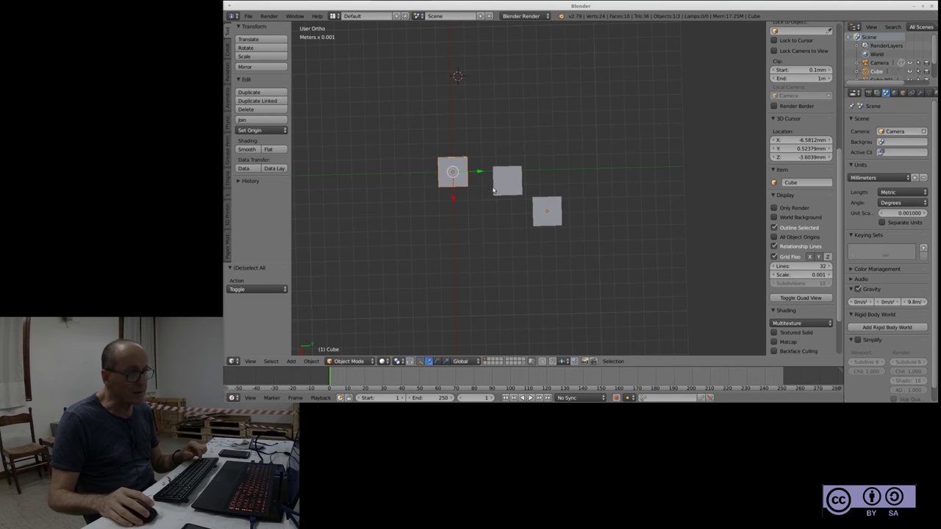
{"action": "right_click", "coordinate": [553, 213], "text": "shift"}
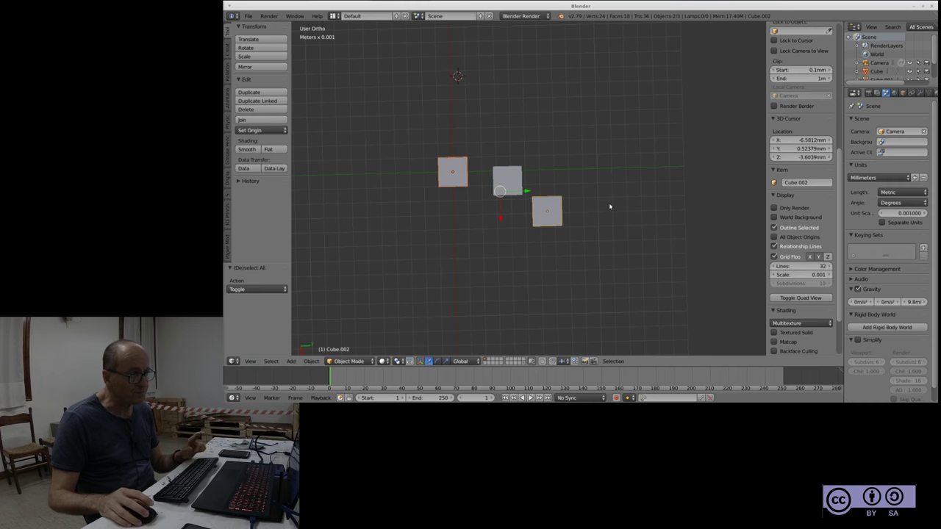
{"action": "key", "text": "b"}
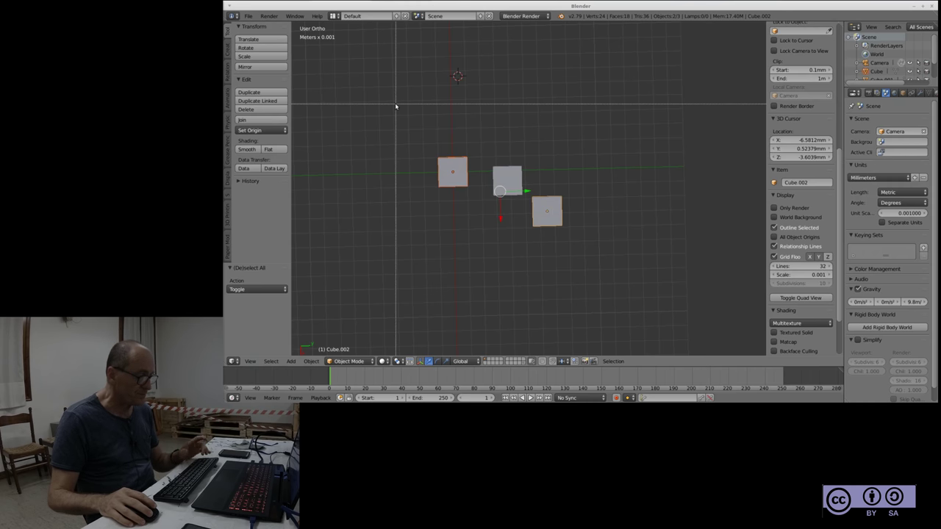
{"action": "middle_click_drag", "start_coordinate": [395, 106], "coordinate": [604, 277]}
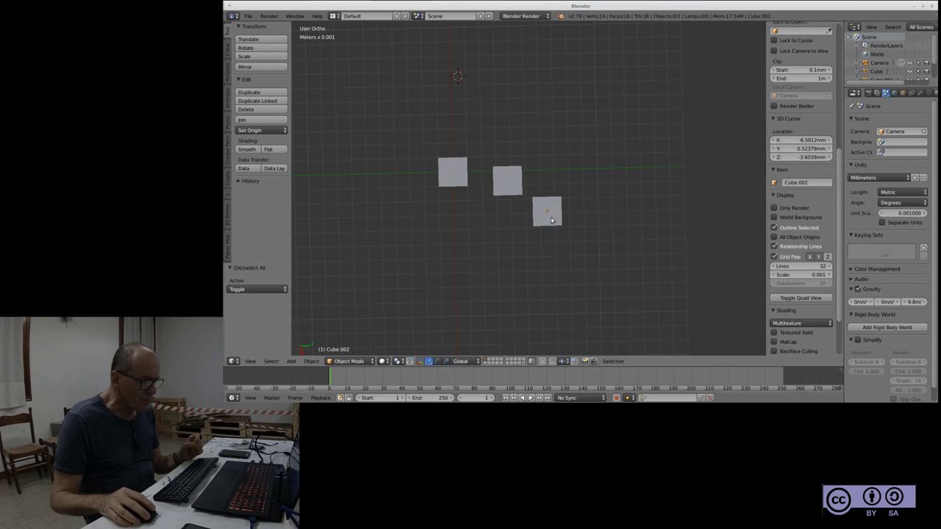
{"action": "mouse_move", "coordinate": [607, 249]}
{"action": "middle_mouse_down"}
{"action": "mouse_move", "coordinate": [557, 253]}
{"action": "mouse_move", "coordinate": [399, 210]}
{"action": "mouse_move", "coordinate": [617, 176]}
{"action": "mouse_move", "coordinate": [603, 214]}
{"action": "middle_mouse_up"}
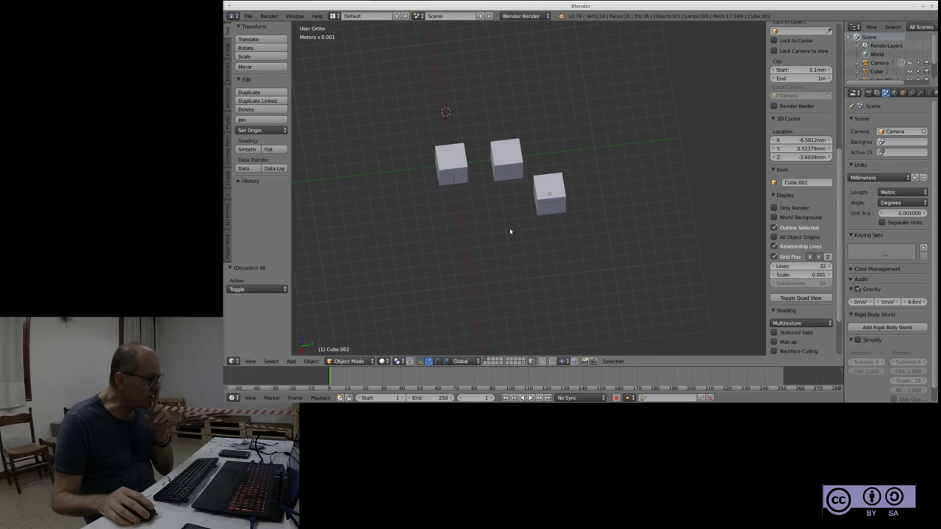
Select the left cube and bring up its Transform values, showing 2 mm in X, Y and Z
{"action": "right_click", "coordinate": [443, 170]}
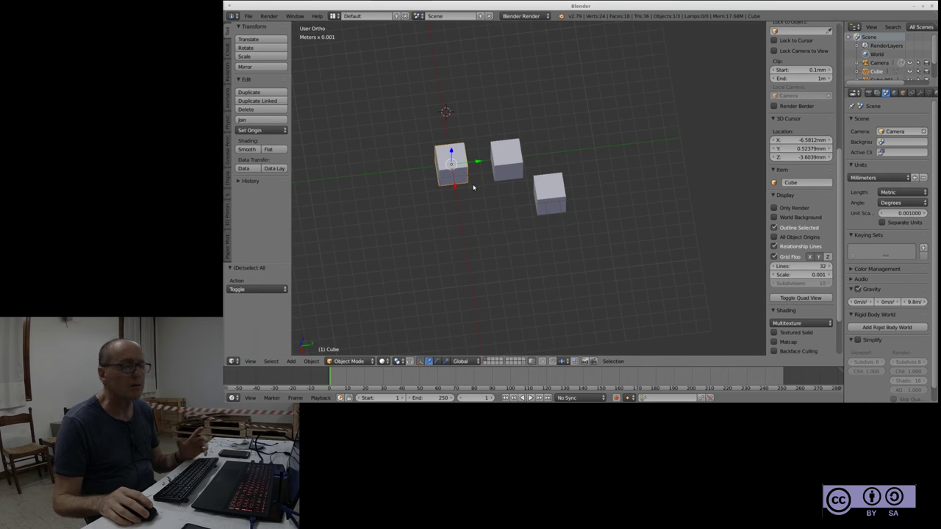
{"action": "scroll", "coordinate": [459, 153], "scroll_direction": "up", "scroll_amount": 1}
{"action": "scroll", "coordinate": [458, 151], "scroll_direction": "up", "scroll_amount": 5}
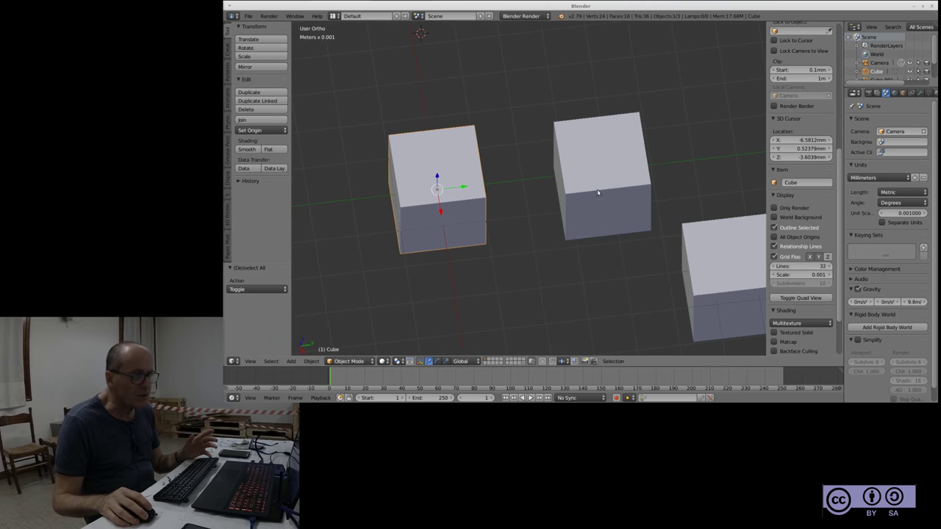
{"action": "scroll", "coordinate": [838, 160], "scroll_direction": "up", "scroll_amount": 8}
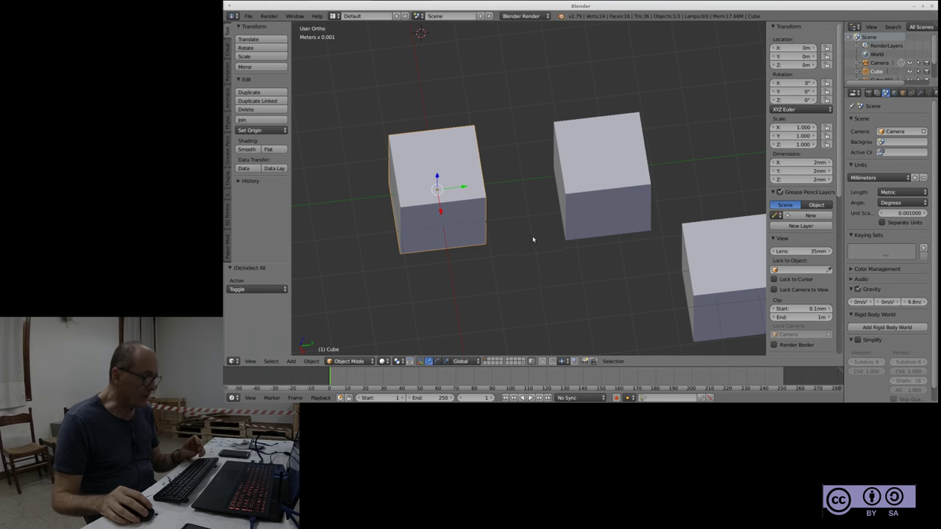
In front view, delete the back and right cubes
{"action": "key", "text": "KP_1"}
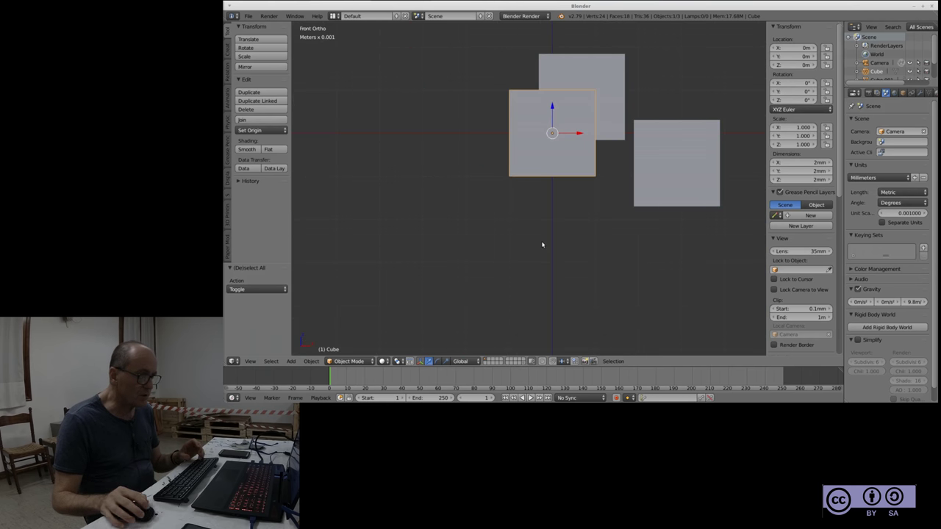
{"action": "right_click", "coordinate": [591, 77]}
{"action": "right_click", "coordinate": [687, 144], "text": "shift"}
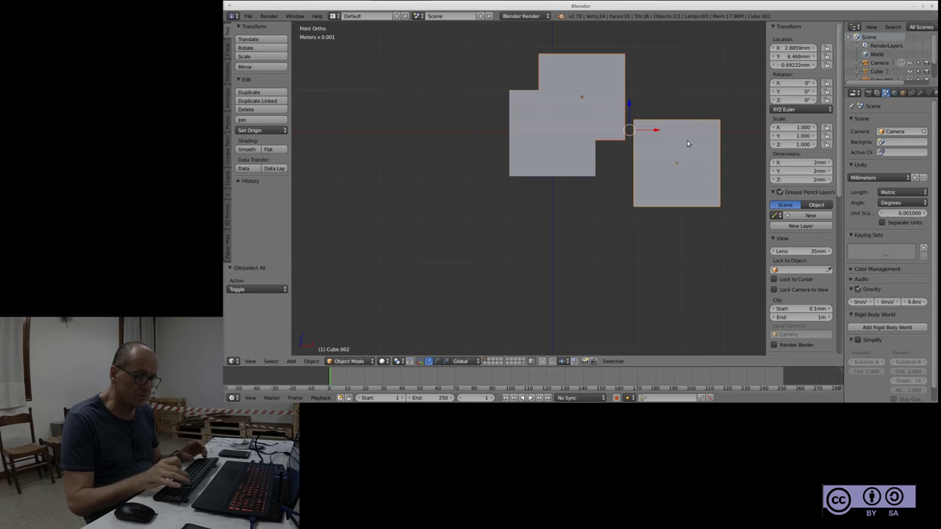
{"action": "key", "text": "x"}
{"action": "left_click", "coordinate": [688, 142]}
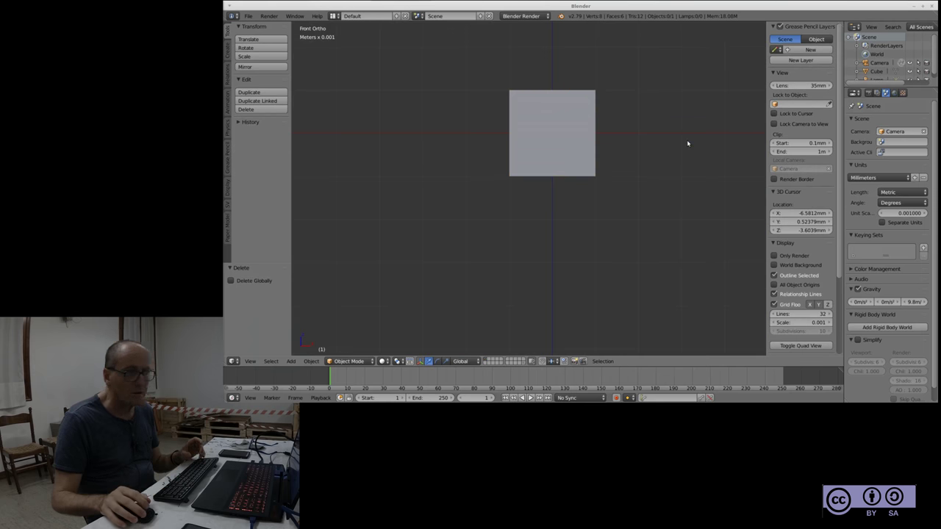
Duplicate the remaining cube twice, placing one copy to the right and one lower left
{"action": "scroll", "coordinate": [515, 184], "scroll_direction": "down", "scroll_amount": 1}
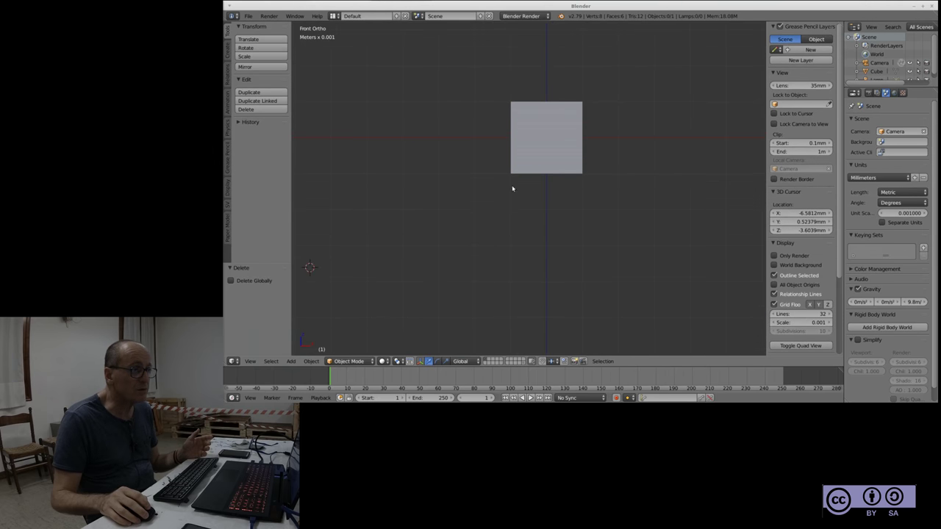
{"action": "right_click", "coordinate": [562, 129]}
{"action": "key", "text": "shift+d"}
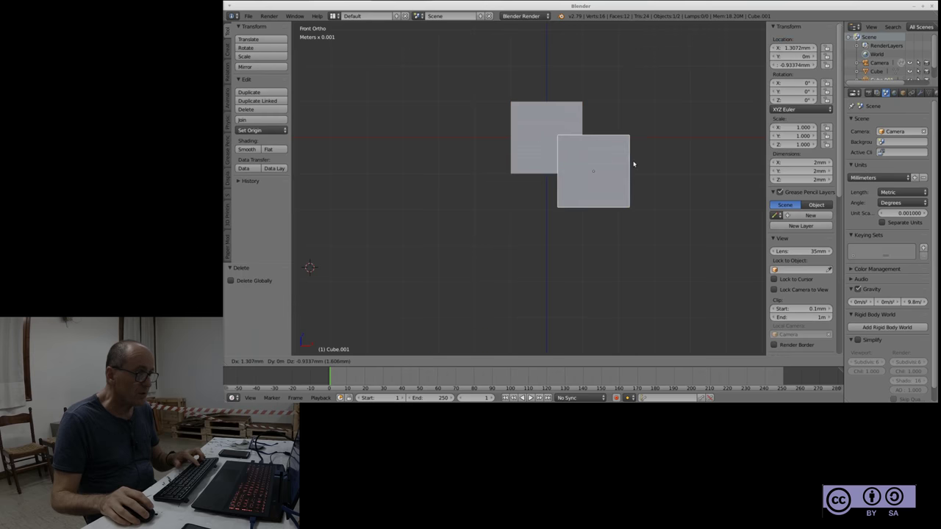
{"action": "left_click", "coordinate": [698, 170]}
{"action": "key", "text": "shift+d"}
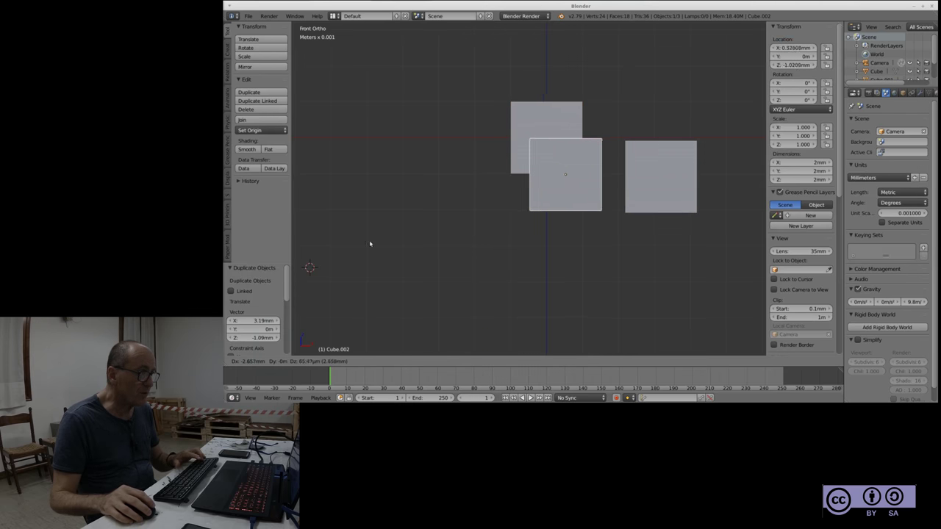
{"action": "left_click", "coordinate": [687, 239]}
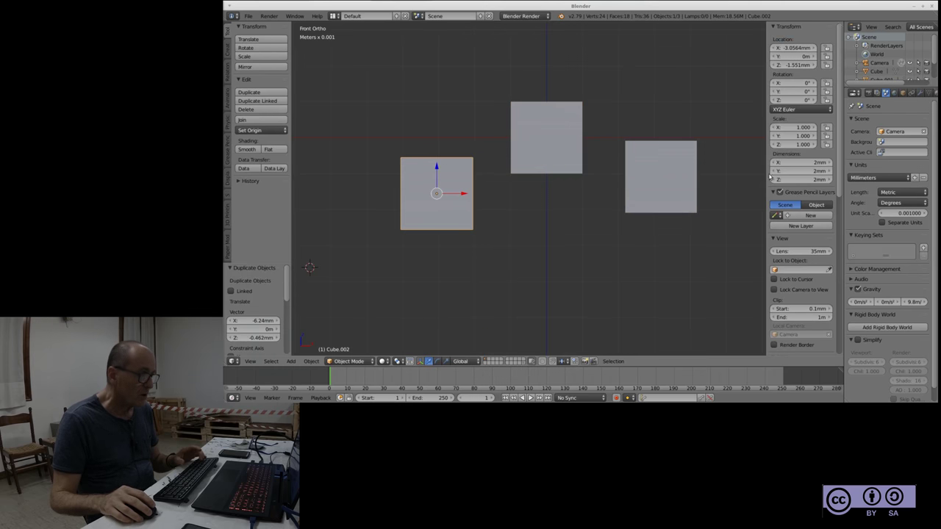
Select the middle cube and call up its delete confirmation
{"action": "right_click", "coordinate": [559, 133]}
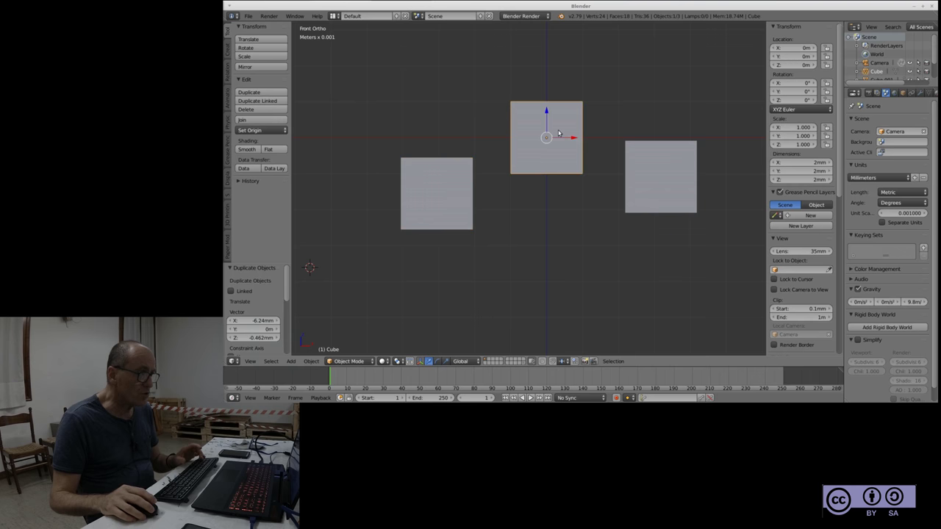
{"action": "key", "text": "x"}
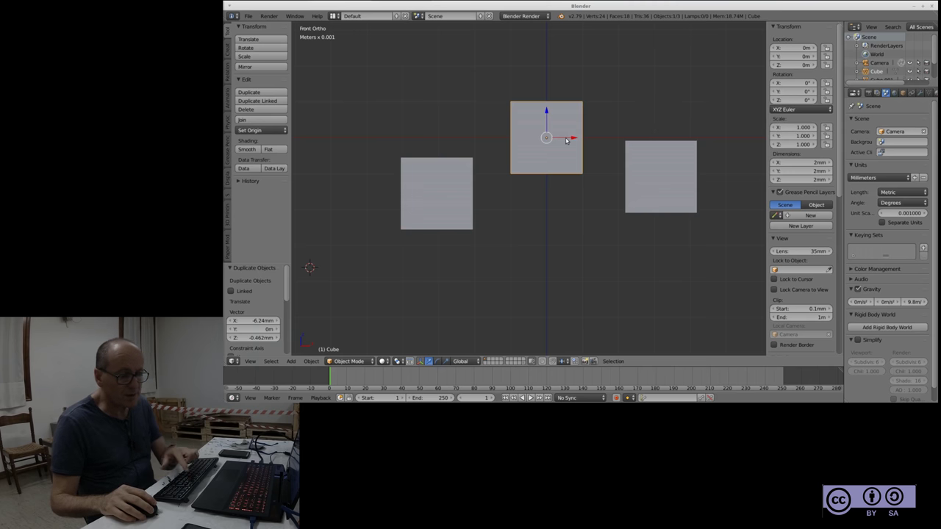
{"action": "key", "text": "x"}
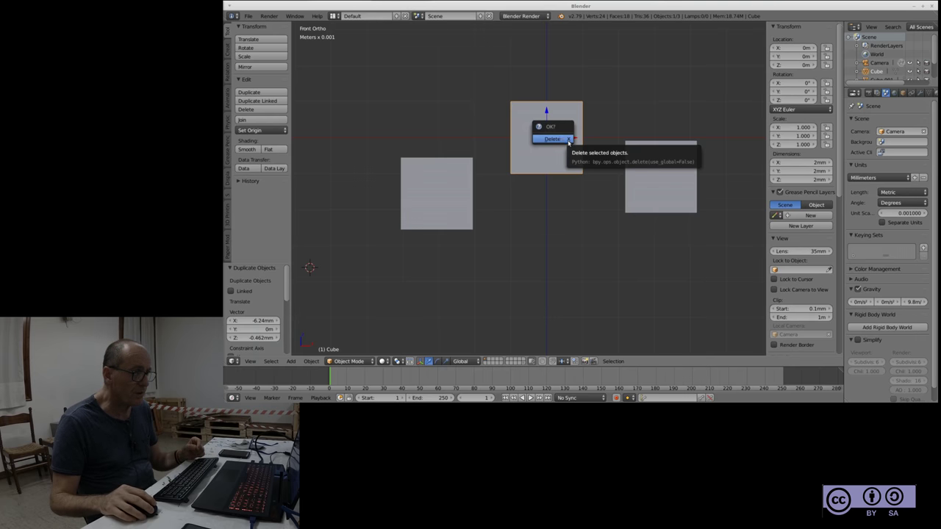
Delete the middle cube and the right cube
{"action": "left_click", "coordinate": [568, 141]}
{"action": "right_click", "coordinate": [654, 181]}
{"action": "key", "text": "x"}
{"action": "left_click", "coordinate": [628, 182]}
{"action": "key", "text": "a"}
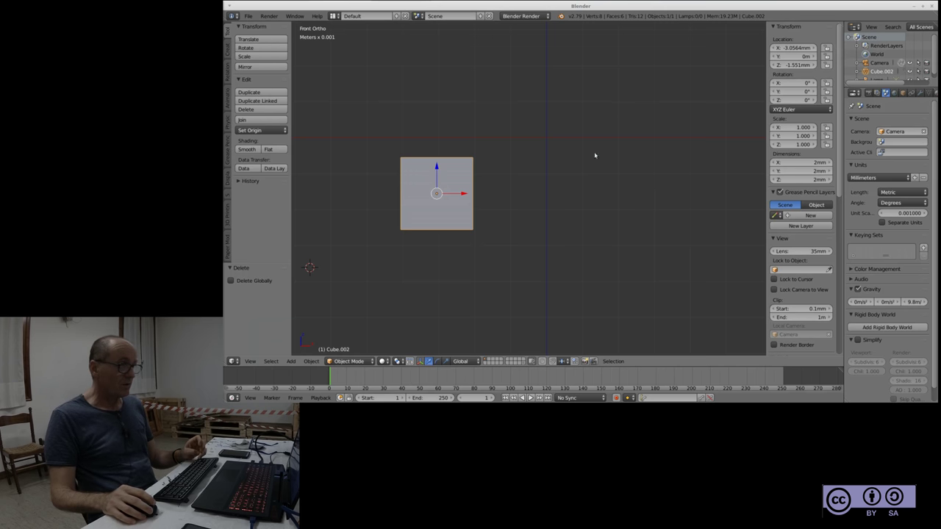
Make three copies of the remaining cube spread to the right, then switch to wireframe display
{"action": "key", "text": "shift+d"}
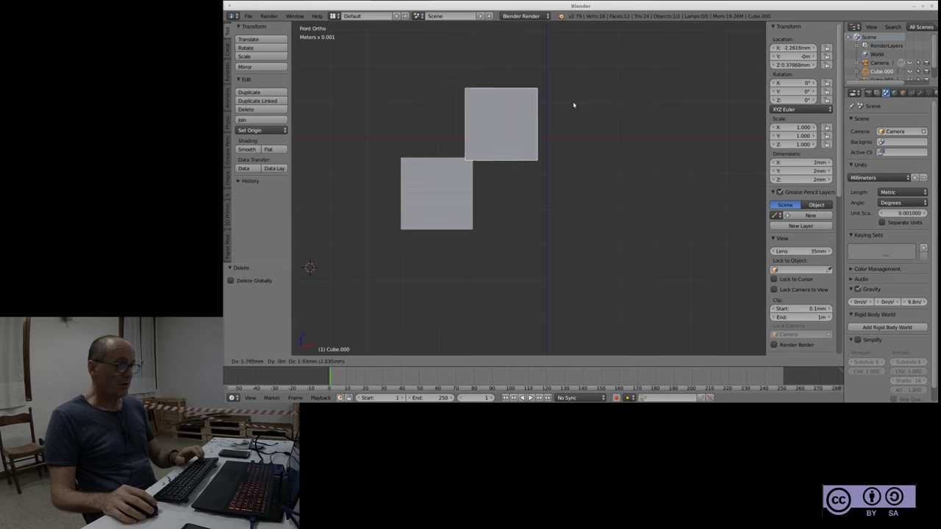
{"action": "left_click", "coordinate": [575, 103]}
{"action": "key", "text": "shift+d"}
{"action": "left_click", "coordinate": [677, 128]}
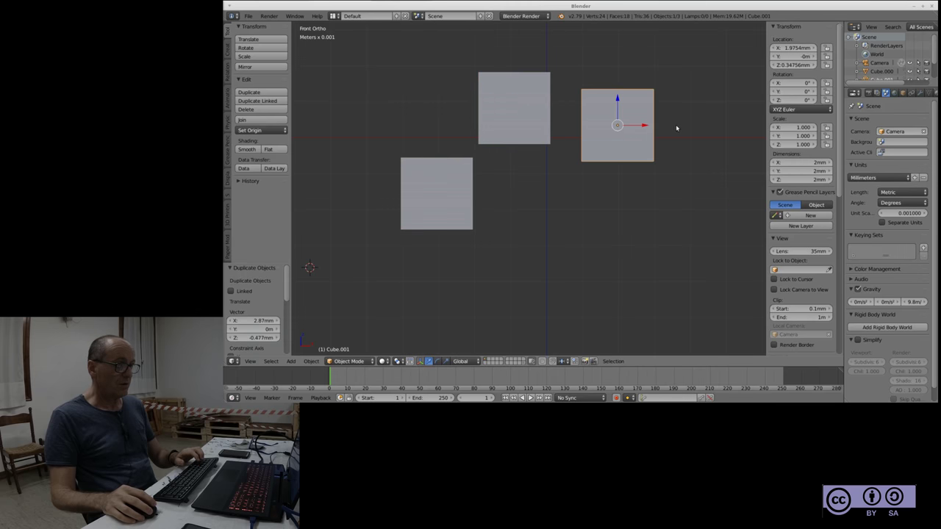
{"action": "key", "text": "shift+d"}
{"action": "left_click", "coordinate": [711, 250]}
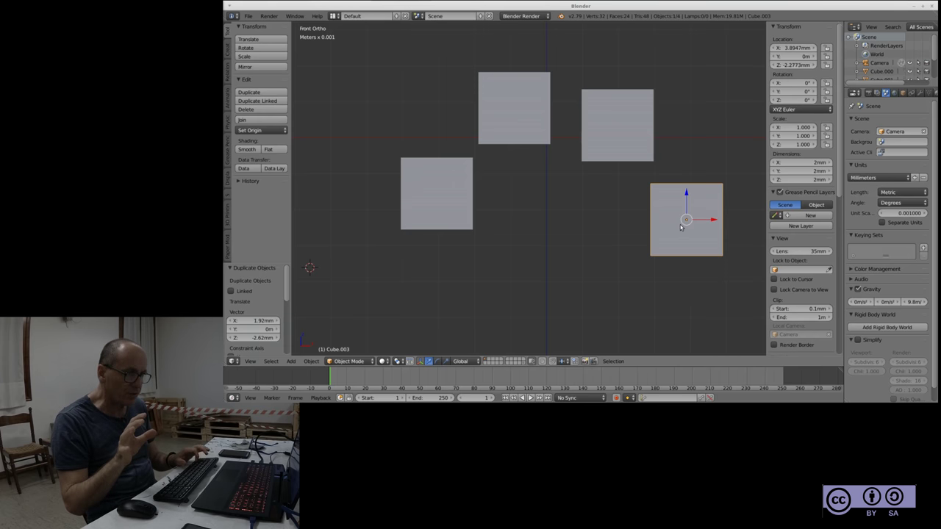
{"action": "key", "text": "z"}
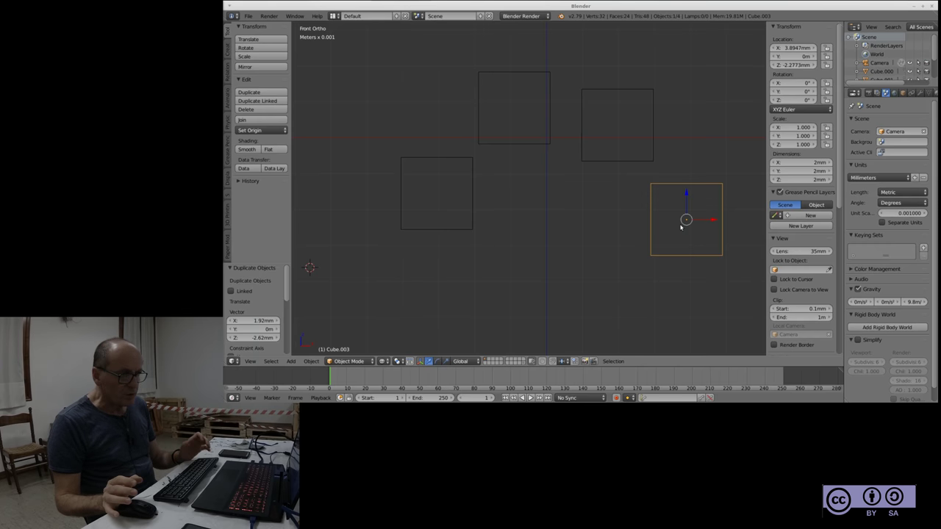
{"action": "key", "text": "shift+d"}
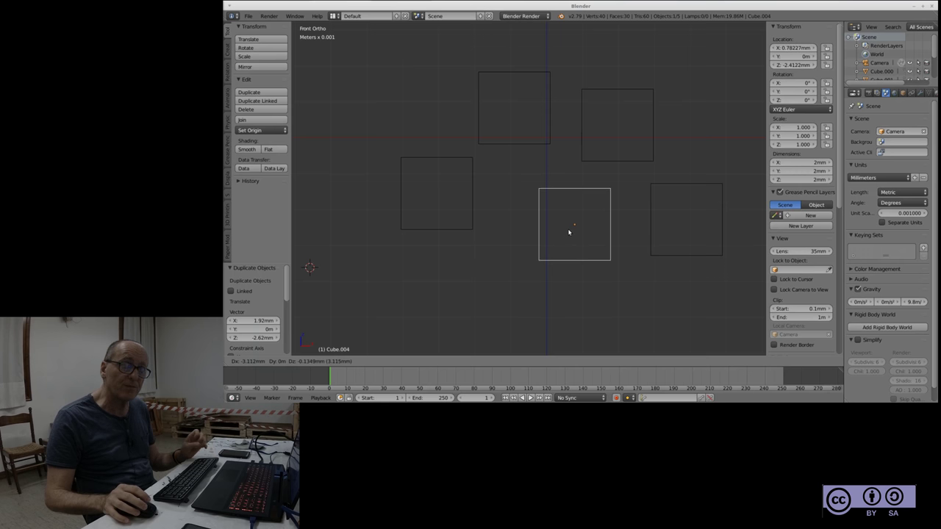
{"action": "right_click", "coordinate": [568, 232]}
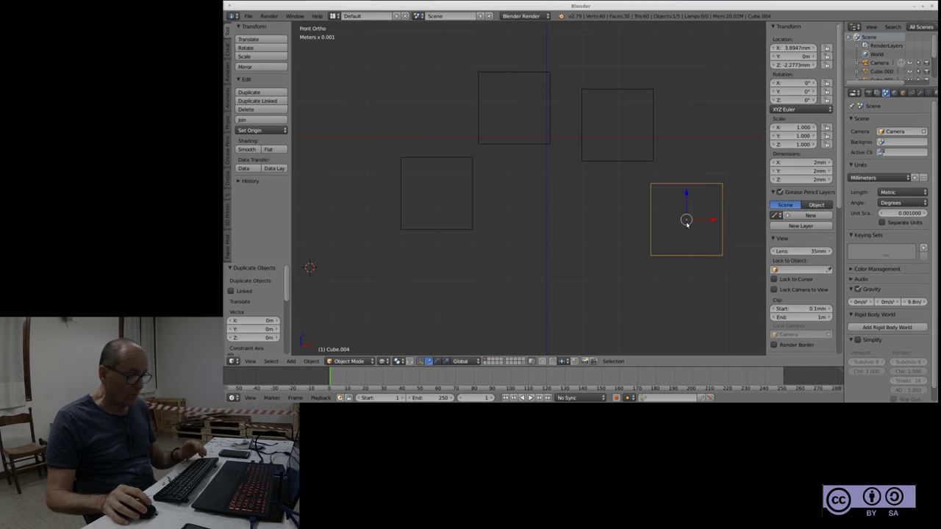
{"action": "key", "text": "g"}
{"action": "left_click", "coordinate": [575, 235]}
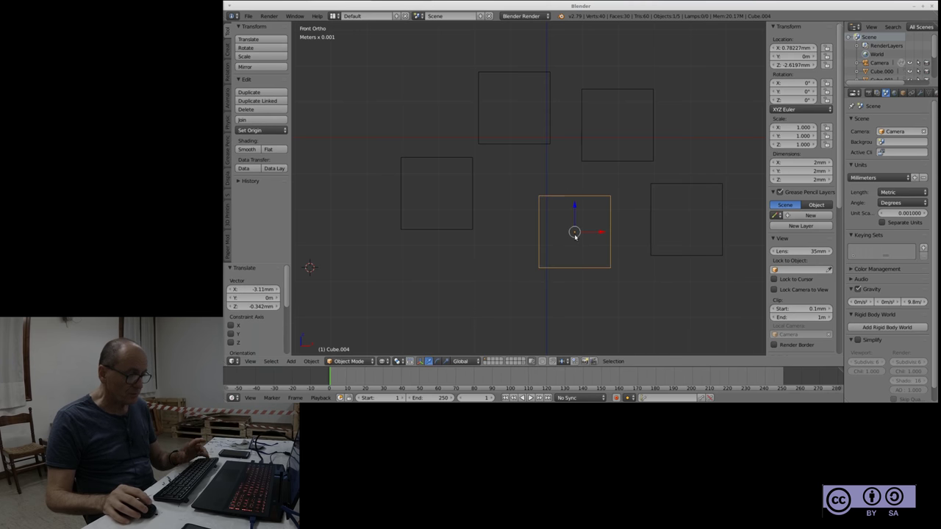
{"action": "key", "text": "x"}
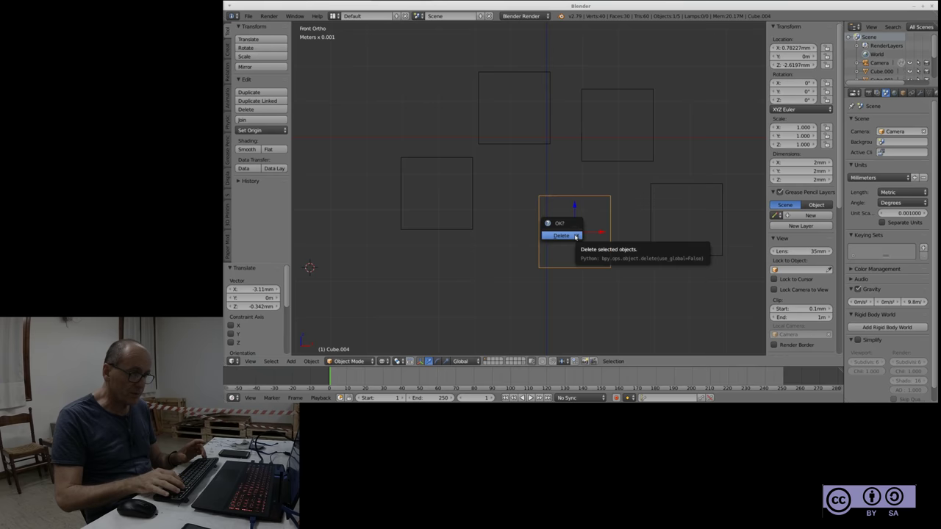
{"action": "left_click", "coordinate": [561, 236]}
{"action": "right_click", "coordinate": [651, 235]}
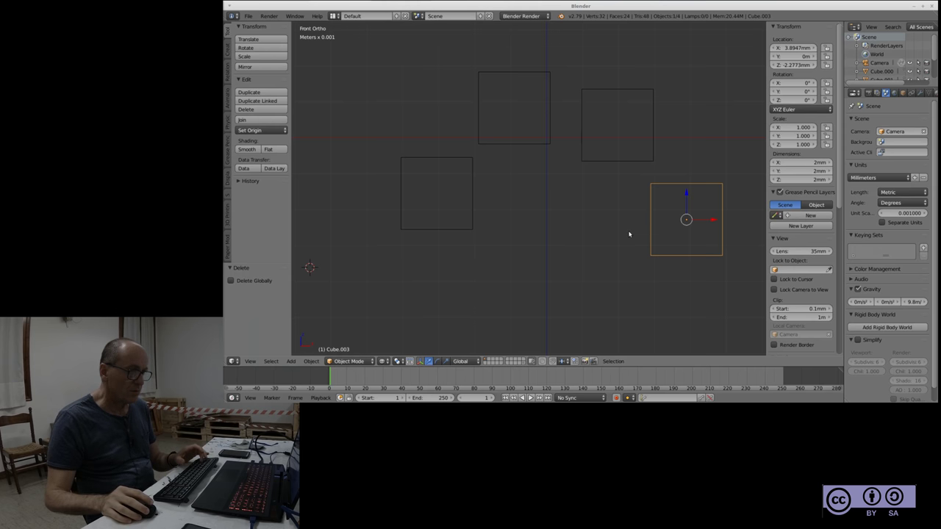
Deselect all cubes and enter circle select, sizing the brush to a medium radius
{"action": "key", "text": "a"}
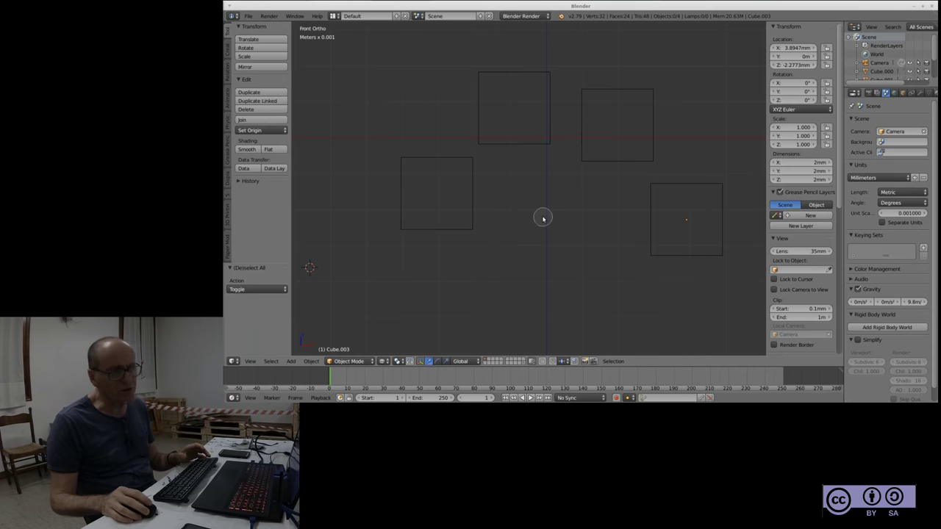
{"action": "key", "text": "c"}
{"action": "scroll", "coordinate": [543, 207], "scroll_direction": "down", "scroll_amount": 10}
{"action": "scroll", "coordinate": [540, 213], "scroll_direction": "down", "scroll_amount": 8}
{"action": "scroll", "coordinate": [540, 210], "scroll_direction": "up", "scroll_amount": 7}
{"action": "scroll", "coordinate": [540, 206], "scroll_direction": "up", "scroll_amount": 6}
{"action": "scroll", "coordinate": [540, 202], "scroll_direction": "down", "scroll_amount": 2}
{"action": "scroll", "coordinate": [540, 198], "scroll_direction": "down", "scroll_amount": 7}
{"action": "scroll", "coordinate": [536, 204], "scroll_direction": "up", "scroll_amount": 6}
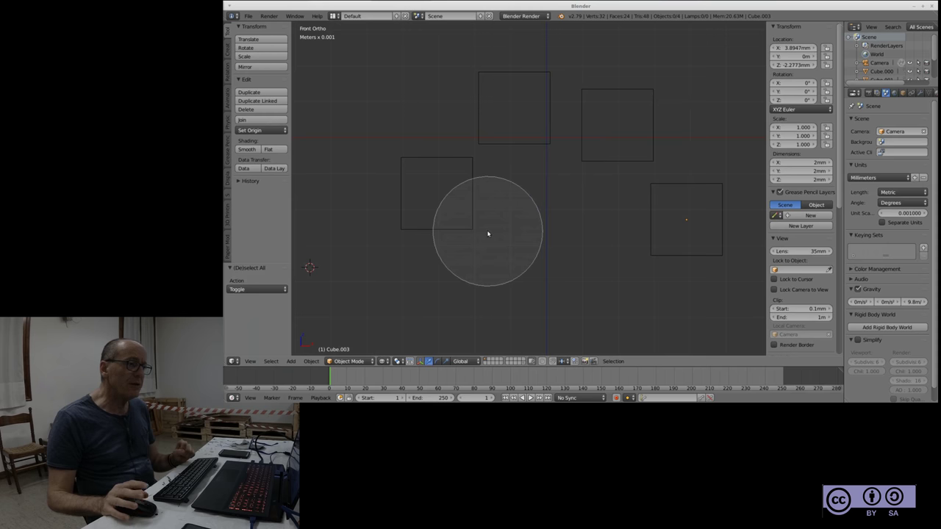
Circle-select and remove cubes, then enlarge the brush to select and deselect all four
{"action": "left_click", "coordinate": [435, 194]}
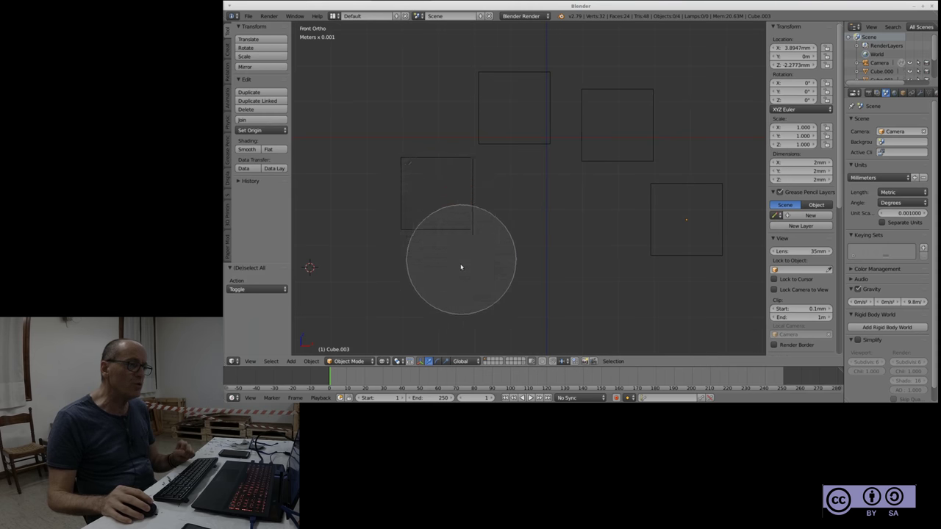
{"action": "mouse_move", "coordinate": [447, 216]}
{"action": "left_mouse_down"}
{"action": "mouse_move", "coordinate": [650, 162]}
{"action": "mouse_move", "coordinate": [683, 216]}
{"action": "left_mouse_up"}
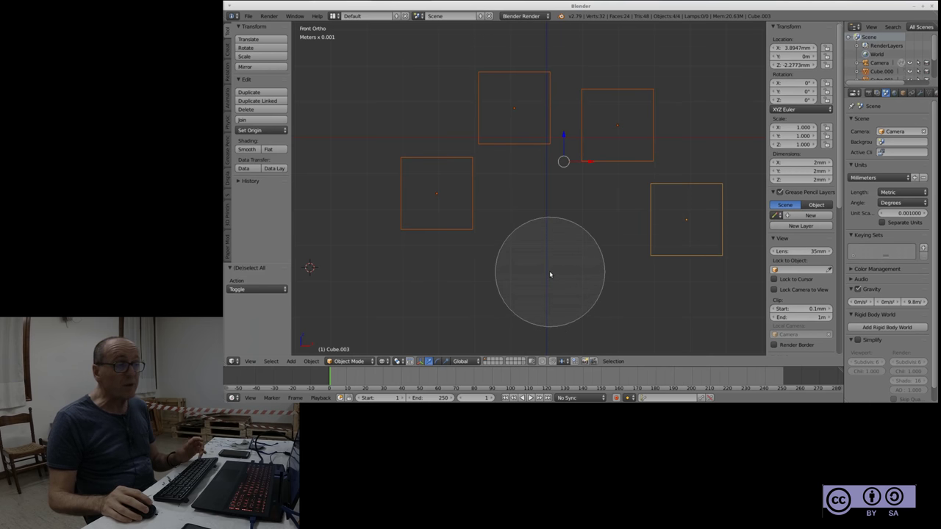
{"action": "mouse_move", "coordinate": [498, 289]}
{"action": "middle_mouse_down"}
{"action": "mouse_move", "coordinate": [607, 91]}
{"action": "mouse_move", "coordinate": [714, 178]}
{"action": "mouse_move", "coordinate": [699, 252]}
{"action": "middle_mouse_up"}
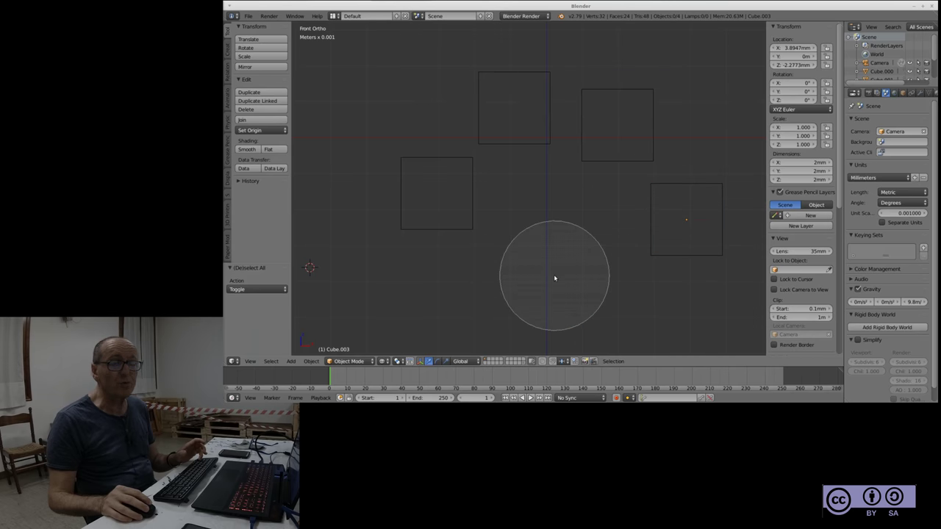
{"action": "scroll", "coordinate": [520, 246], "scroll_direction": "down", "scroll_amount": 2}
{"action": "scroll", "coordinate": [542, 225], "scroll_direction": "down", "scroll_amount": 3}
{"action": "scroll", "coordinate": [544, 219], "scroll_direction": "down", "scroll_amount": 4}
{"action": "scroll", "coordinate": [544, 219], "scroll_direction": "up", "scroll_amount": 3}
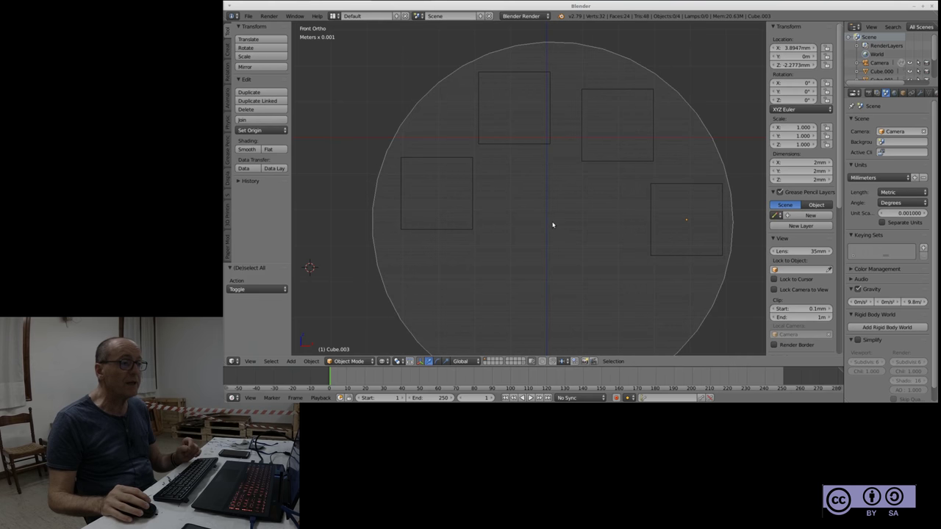
{"action": "left_click", "coordinate": [553, 225]}
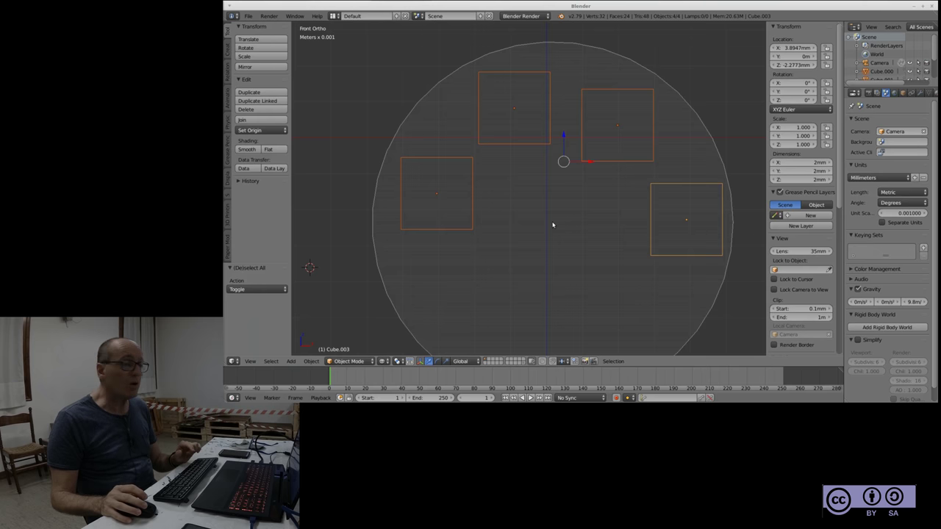
{"action": "middle_click", "coordinate": [553, 225]}
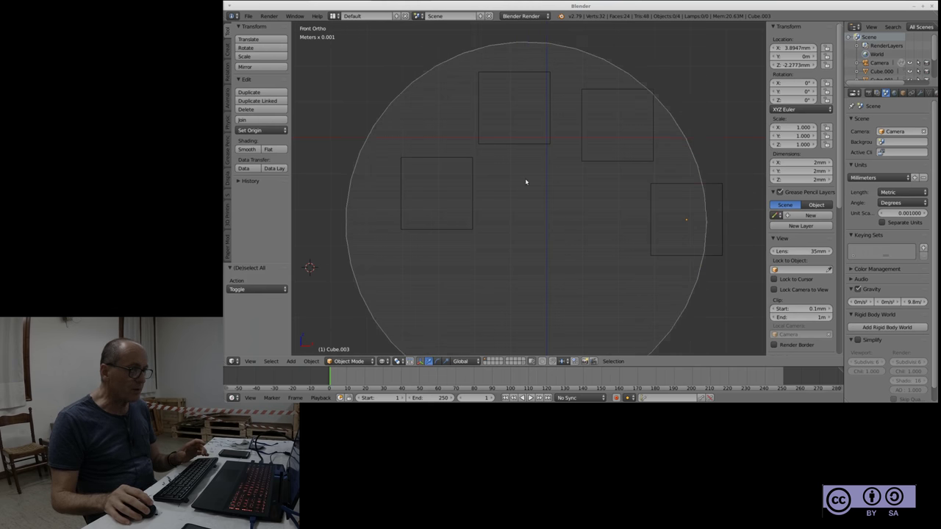
Exit circle select, re-enter and exit it twice more, leaving no cubes selected
{"action": "right_click", "coordinate": [555, 206]}
{"action": "key", "text": "c"}
{"action": "right_click", "coordinate": [555, 208]}
{"action": "key", "text": "c"}
{"action": "right_click", "coordinate": [555, 208]}
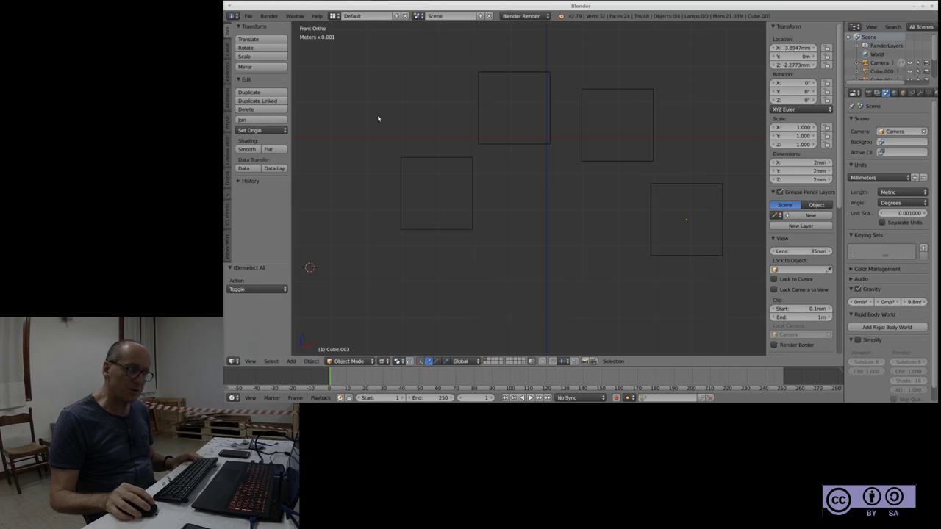
{"action": "mouse_move", "coordinate": [370, 237]}
{"action": "left_mouse_down"}
{"action": "mouse_move", "coordinate": [526, 292]}
{"action": "mouse_move", "coordinate": [556, 263]}
{"action": "mouse_move", "coordinate": [560, 46]}
{"action": "mouse_move", "coordinate": [510, 40]}
{"action": "mouse_move", "coordinate": [446, 57]}
{"action": "left_mouse_up"}
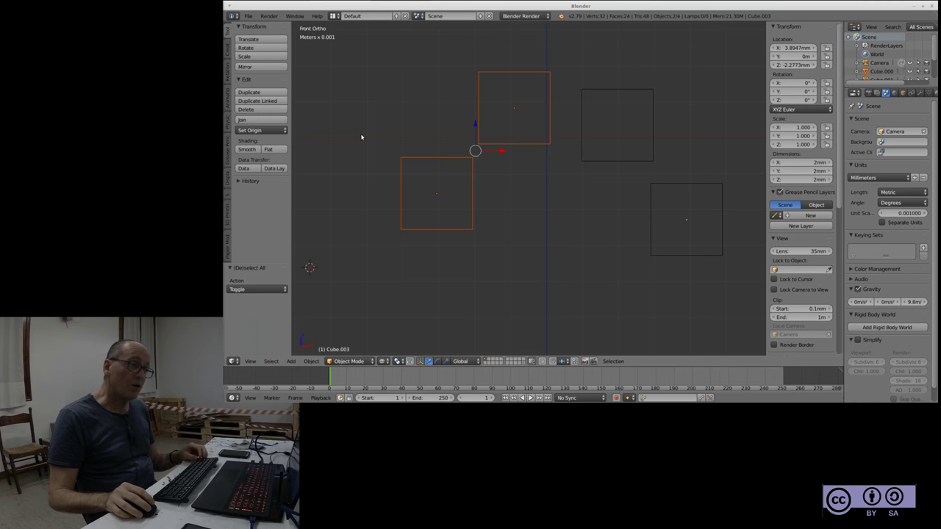
{"action": "left_click_drag", "start_coordinate": [355, 55], "coordinate": [550, 53], "text": "ctrl"}
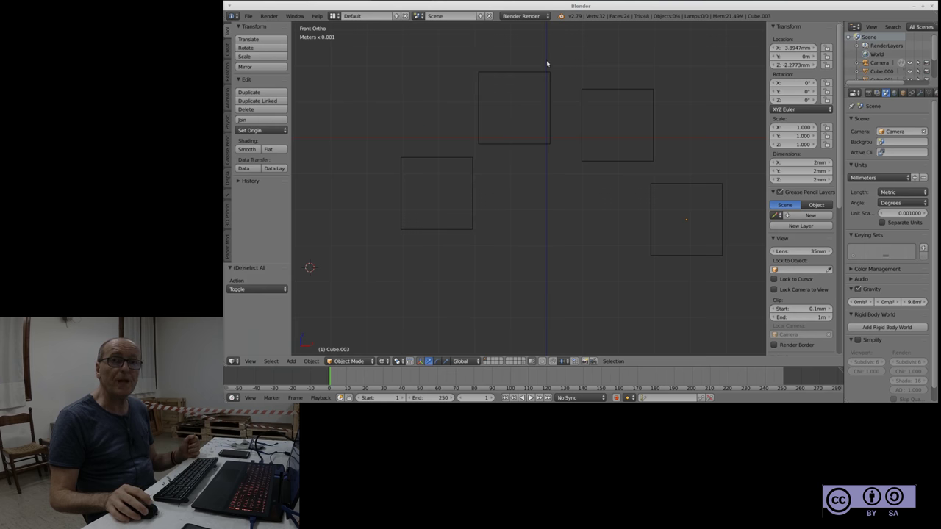
{"action": "key", "text": "a"}
{"action": "key", "text": "a"}
{"action": "key", "text": "a"}
{"action": "key", "text": "a"}
{"action": "right_click", "coordinate": [534, 141]}
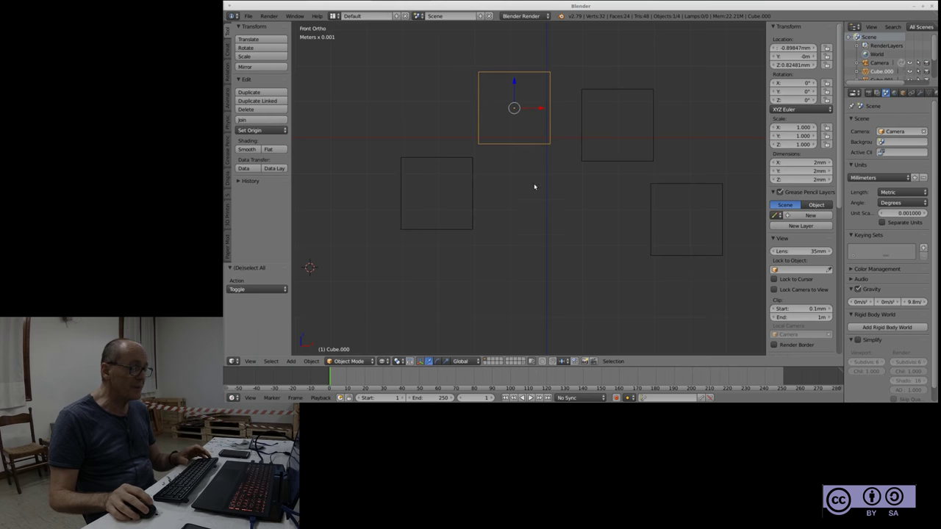
{"action": "key", "text": "a"}
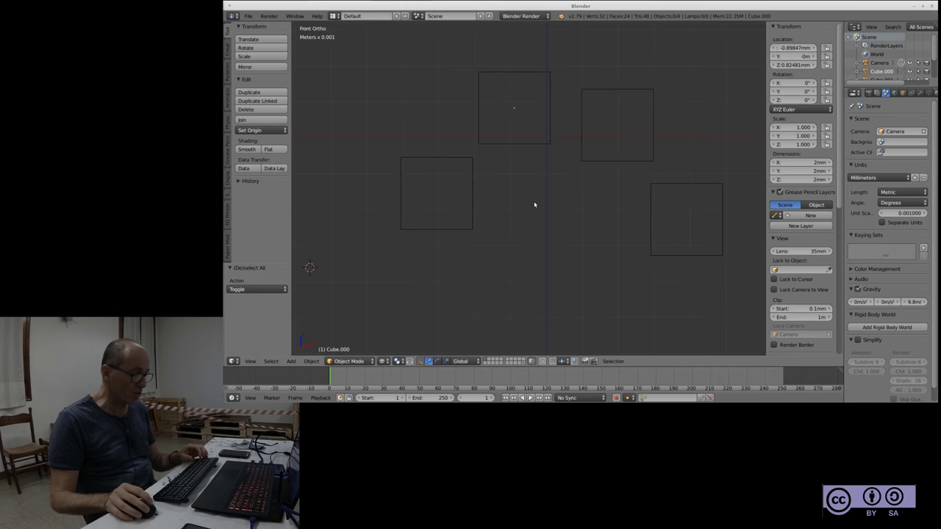
{"action": "key", "text": "b"}
{"action": "left_click_drag", "start_coordinate": [346, 46], "coordinate": [559, 305]}
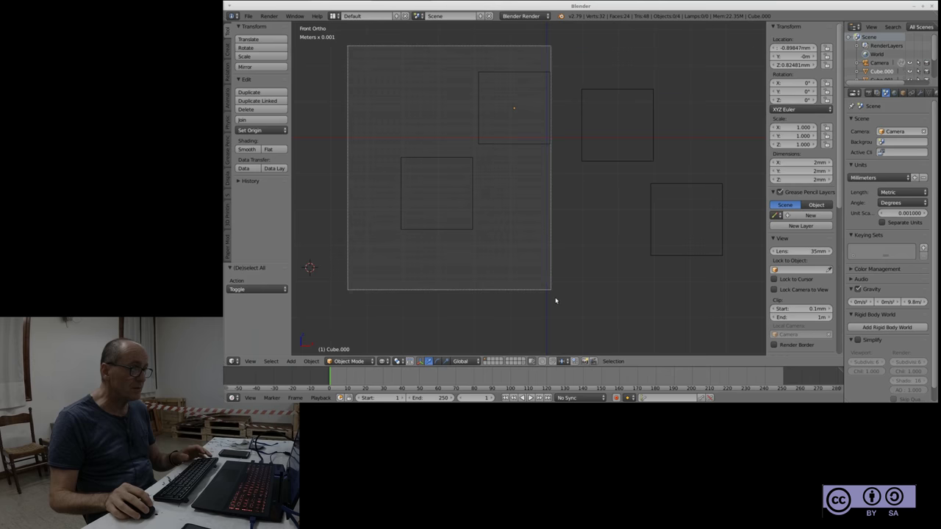
{"action": "key", "text": "b"}
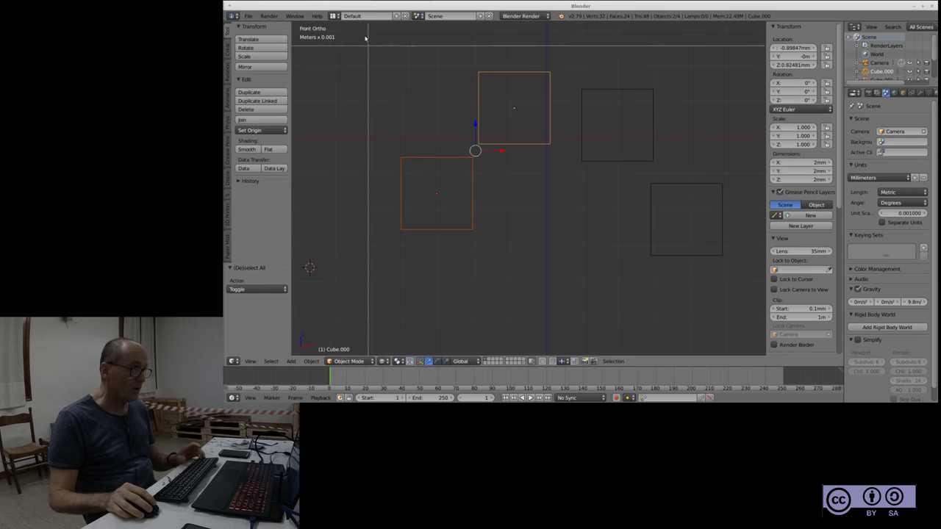
{"action": "left_click_drag", "start_coordinate": [363, 32], "coordinate": [574, 308]}
{"action": "key", "text": "c"}
{"action": "scroll", "coordinate": [470, 202], "scroll_direction": "up", "scroll_amount": 3}
{"action": "scroll", "coordinate": [447, 173], "scroll_direction": "up", "scroll_amount": 1}
{"action": "left_click", "coordinate": [445, 145]}
{"action": "right_click", "coordinate": [498, 298]}
{"action": "key", "text": "c"}
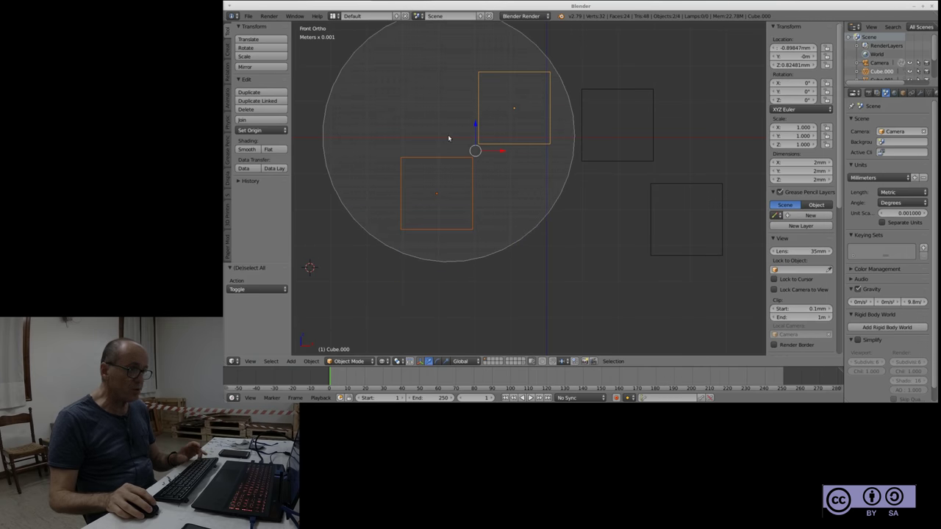
{"action": "middle_click", "coordinate": [448, 136]}
{"action": "right_click", "coordinate": [496, 224]}
{"action": "left_click_drag", "start_coordinate": [352, 89], "coordinate": [360, 196], "text": "ctrl"}
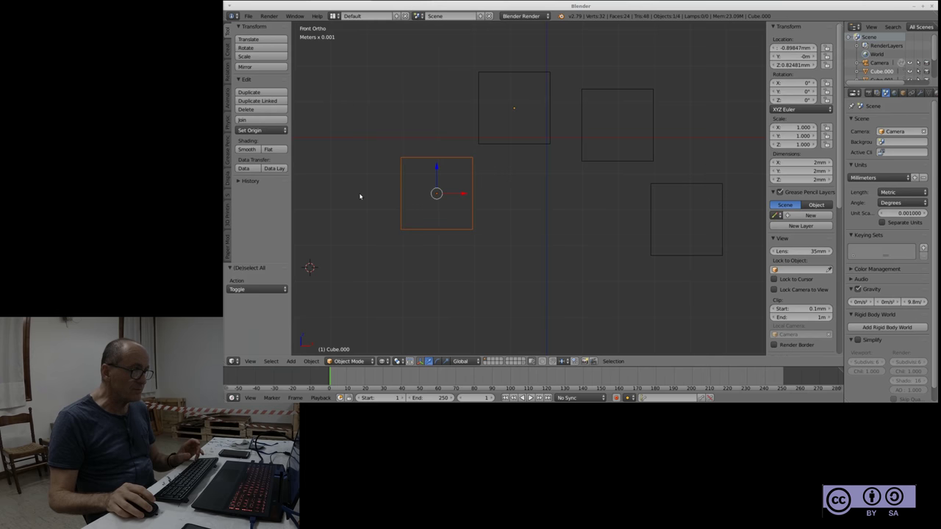
{"action": "left_click_drag", "start_coordinate": [581, 46], "coordinate": [687, 77], "text": "ctrl"}
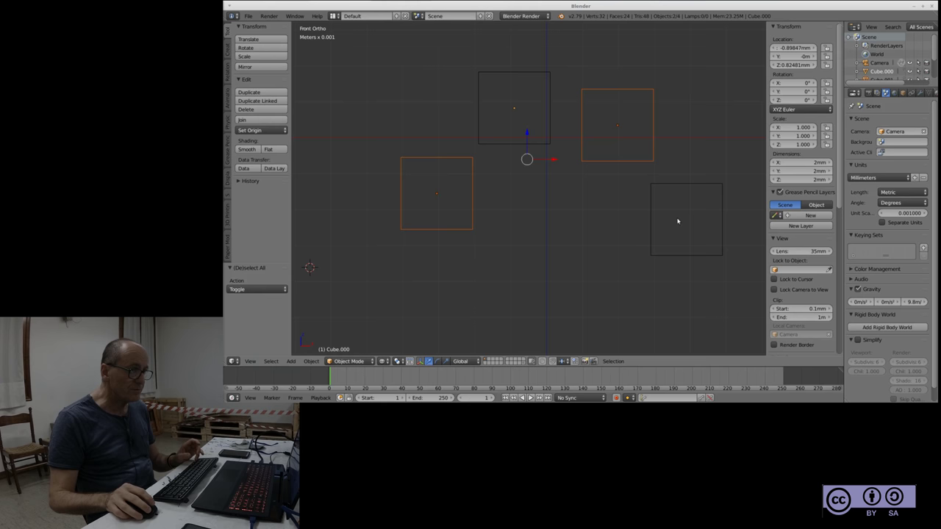
{"action": "left_click_drag", "start_coordinate": [671, 168], "coordinate": [627, 312], "text": "ctrl"}
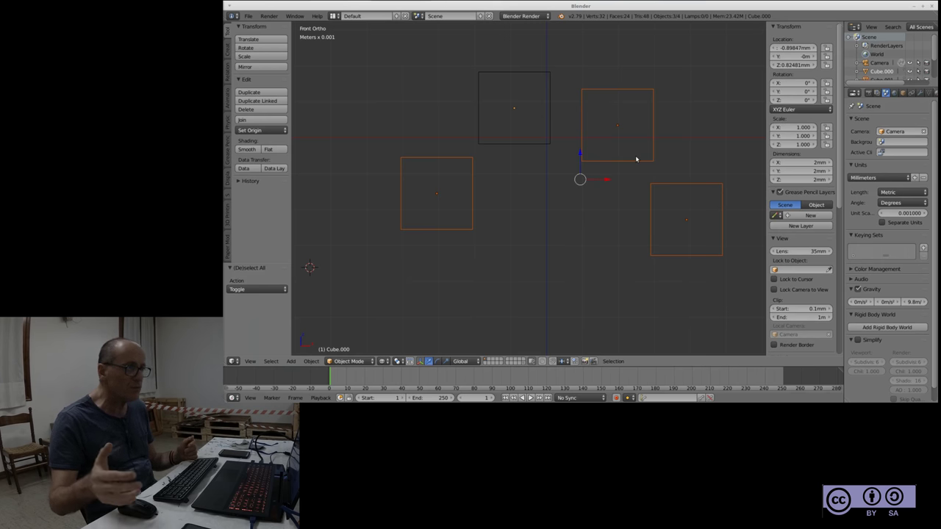
{"action": "key", "text": "a"}
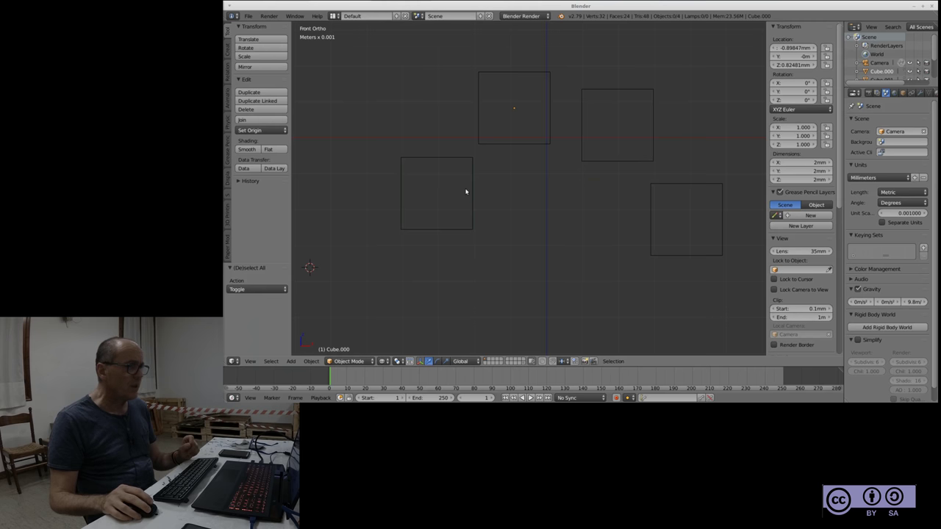
Duplicate the left cube and cancel the move so Cube.004 sits exactly on the original
{"action": "right_click", "coordinate": [433, 161]}
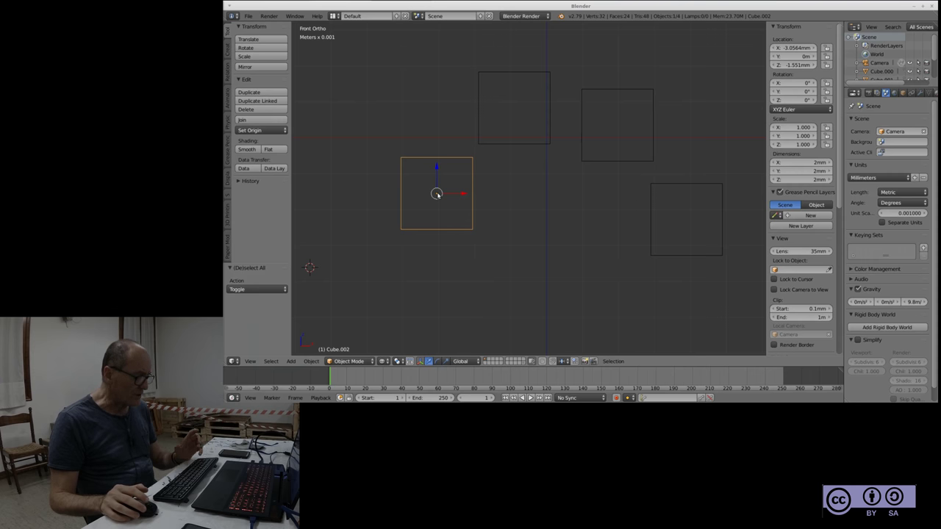
{"action": "key", "text": "shift+d"}
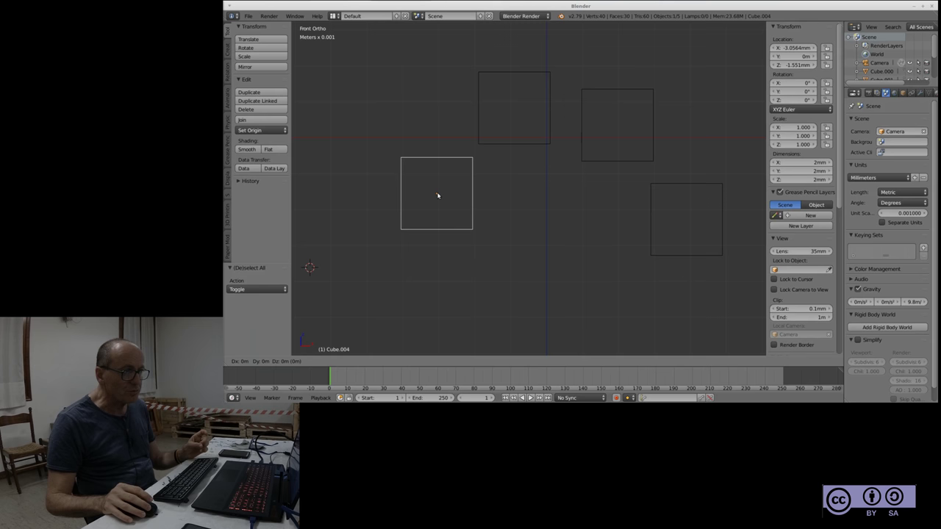
{"action": "right_click", "coordinate": [437, 195]}
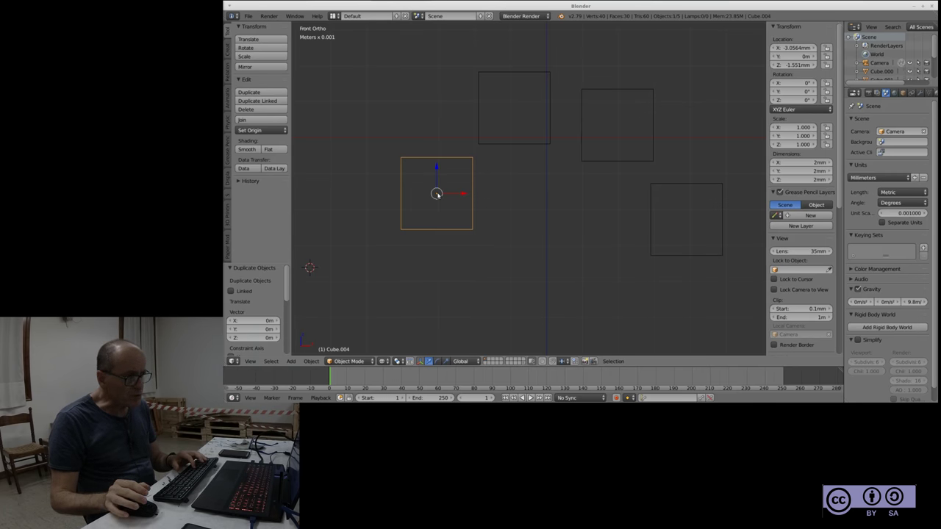
Move Cube.004 below the top cube, then nudge it down-right and orbit into a 3D view
{"action": "key", "text": "g"}
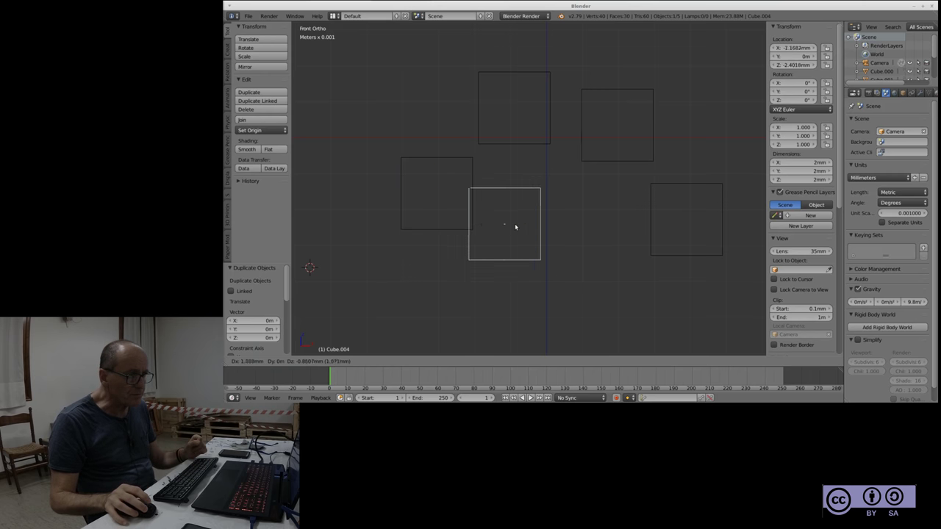
{"action": "left_click", "coordinate": [537, 230]}
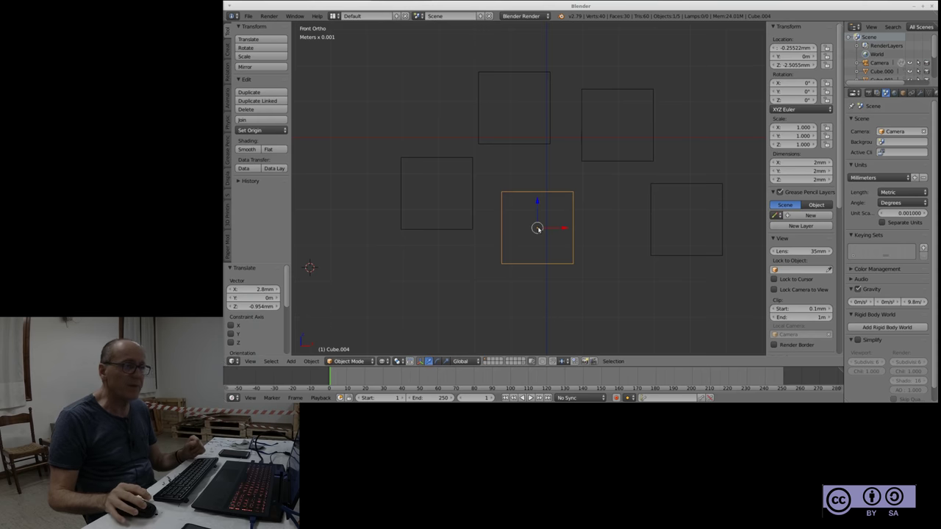
{"action": "key", "text": "a"}
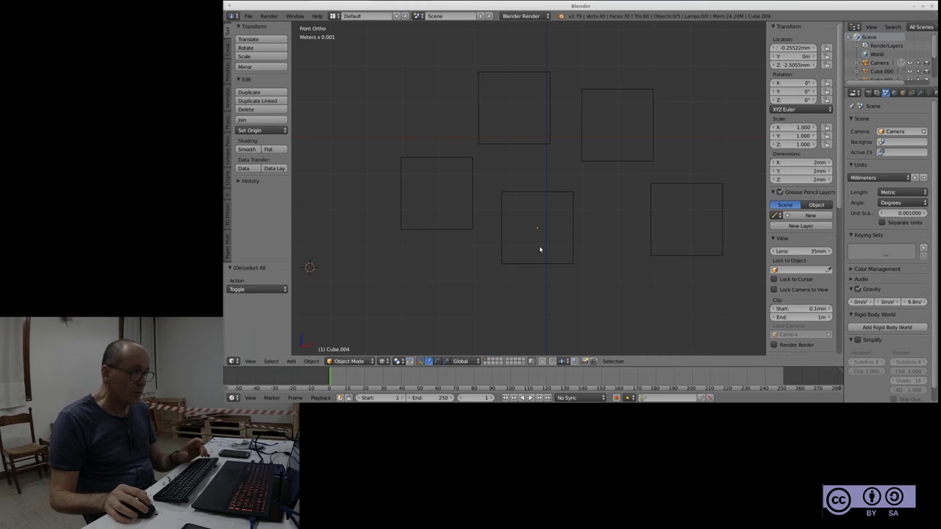
{"action": "right_click", "coordinate": [538, 267]}
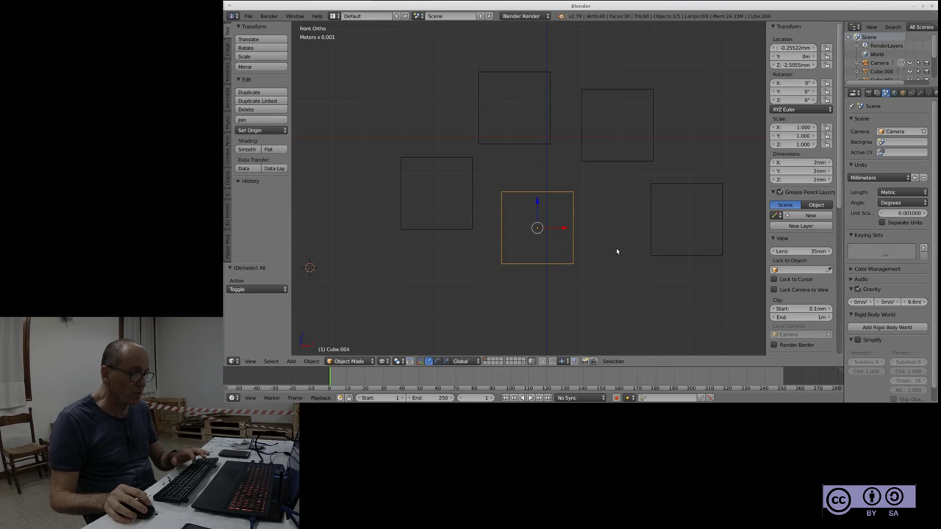
{"action": "key", "text": "g"}
{"action": "left_click", "coordinate": [624, 288]}
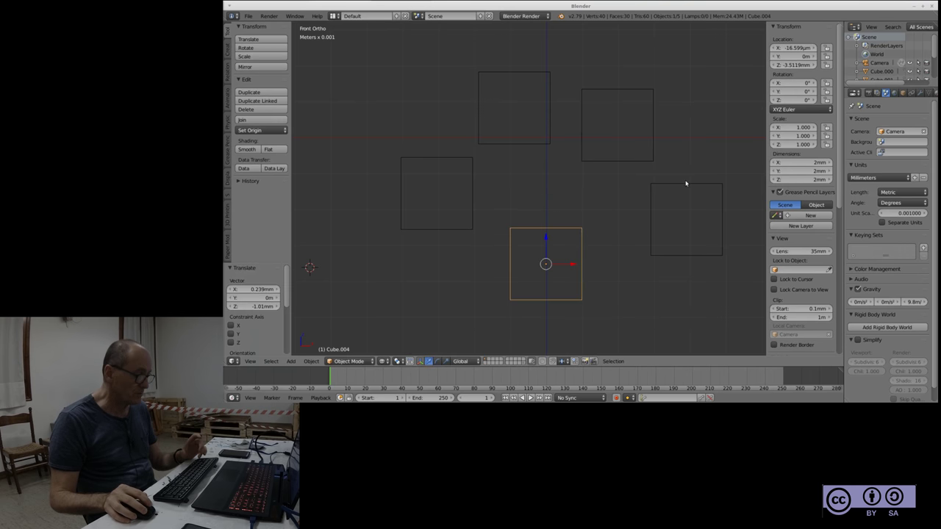
{"action": "middle_click_drag", "start_coordinate": [685, 181], "coordinate": [541, 273]}
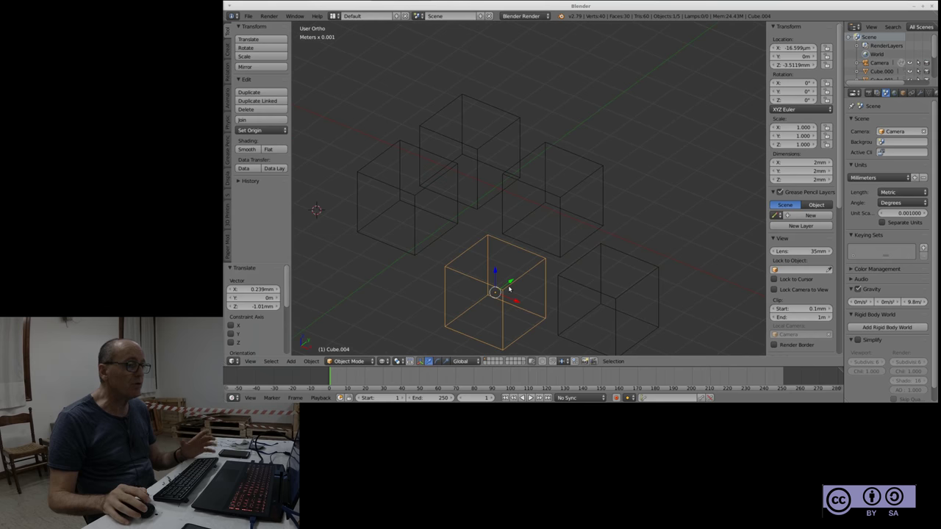
Move Cube.004 to X -0.644 mm, Y -0.443 mm, then merge the timeline into the 3D view
{"action": "key", "text": "g"}
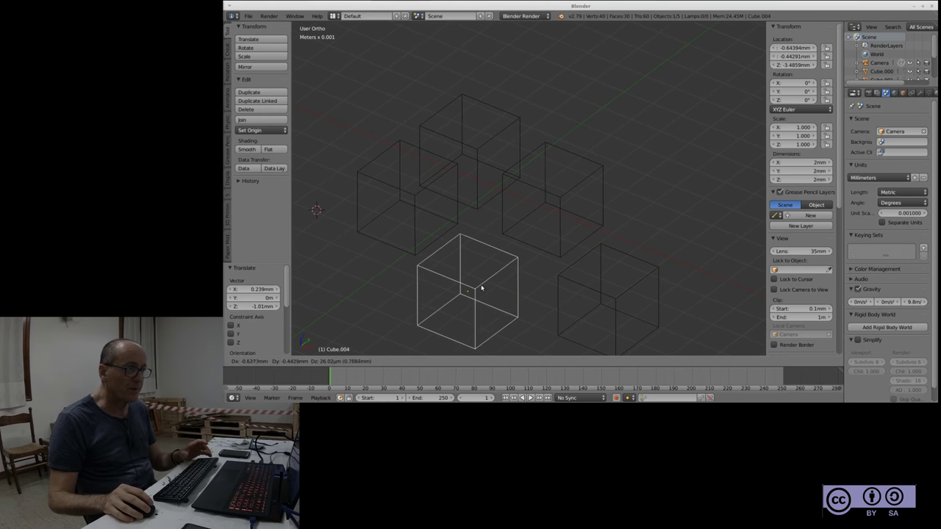
{"action": "left_click", "coordinate": [479, 286]}
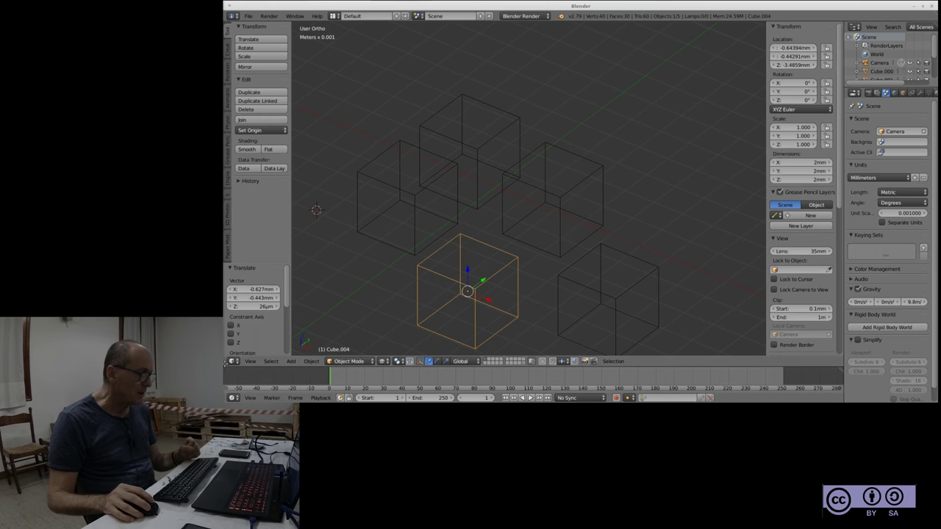
{"action": "left_click_drag", "start_coordinate": [225, 363], "coordinate": [229, 389]}
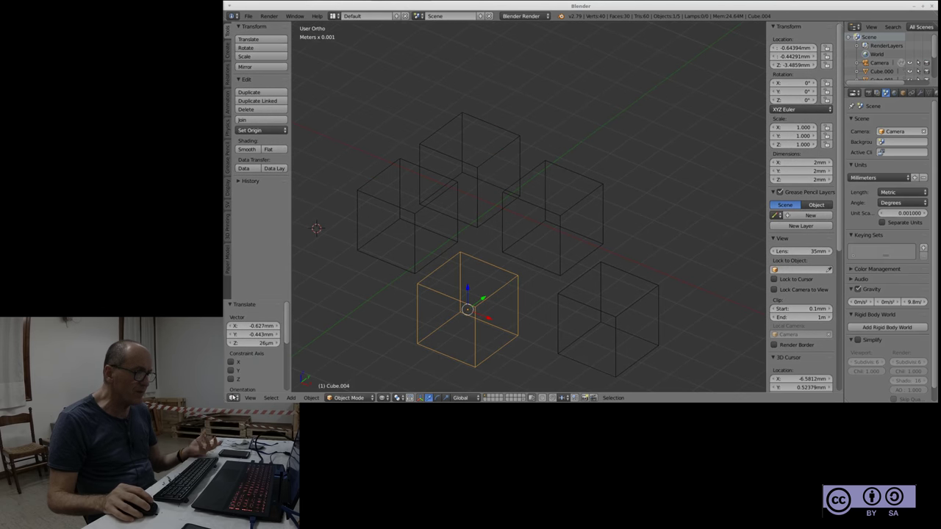
Browse the View, Select and interaction mode menus, ending on the Viewport Shading list
{"action": "left_click", "coordinate": [251, 399]}
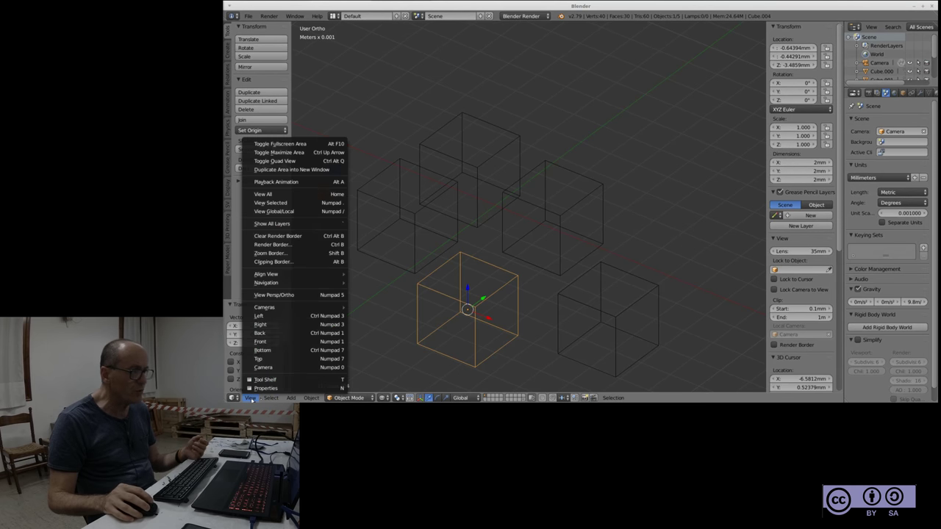
{"action": "left_click", "coordinate": [270, 397]}
{"action": "left_click", "coordinate": [269, 398]}
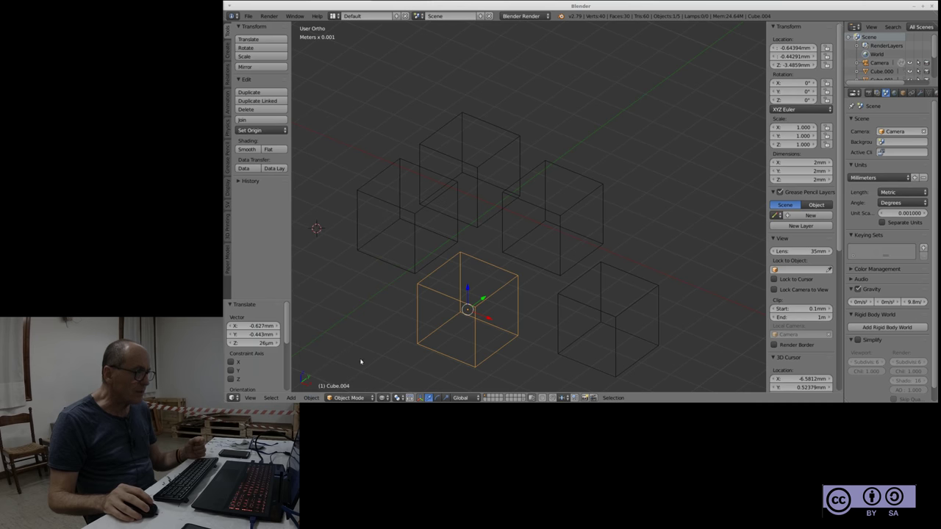
{"action": "left_click", "coordinate": [372, 398]}
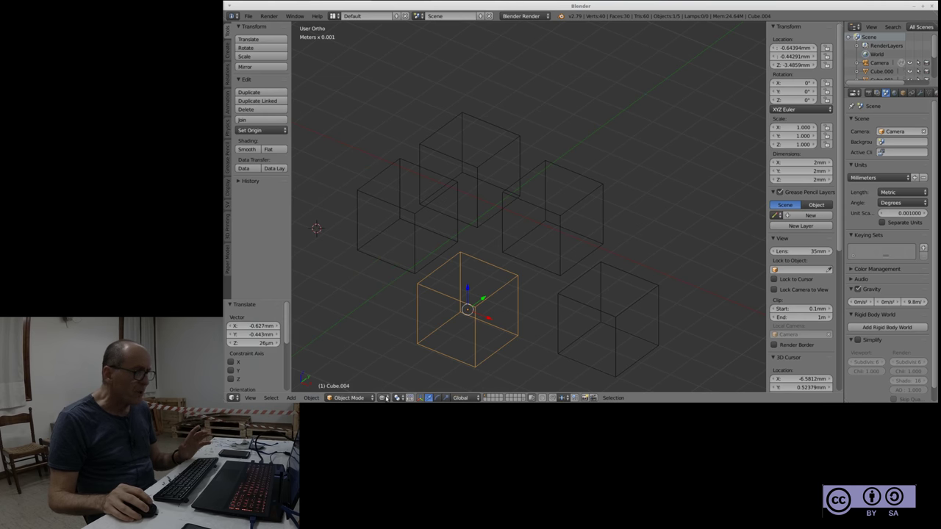
{"action": "left_click", "coordinate": [388, 399]}
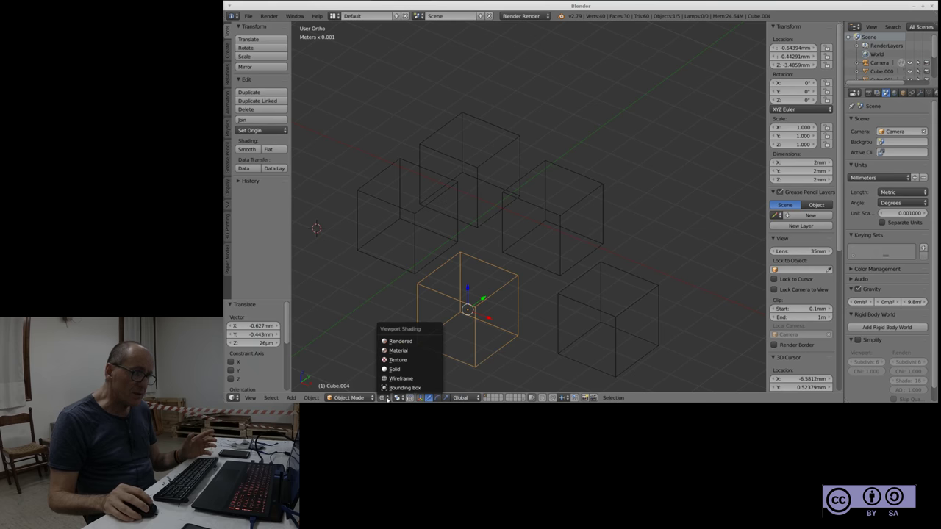
{"action": "mouse_move", "coordinate": [386, 389]}
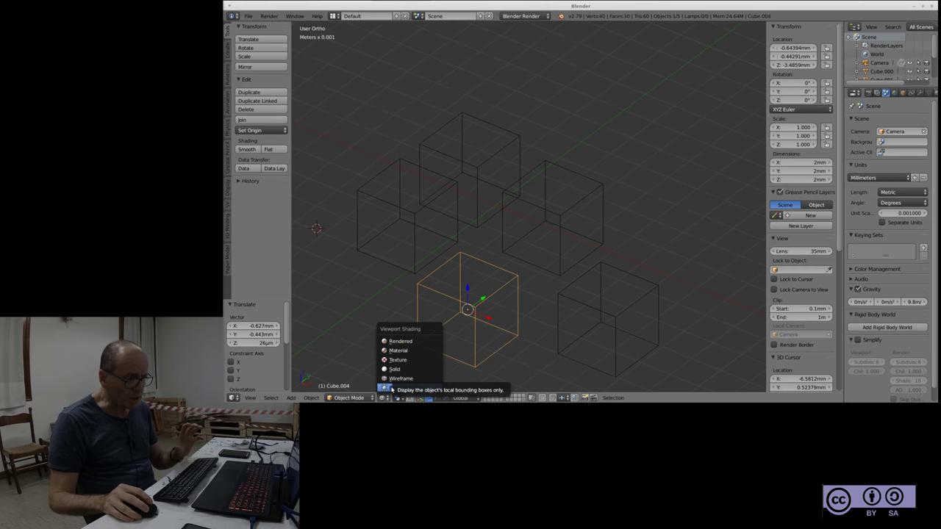
Switch the viewport to Solid shading and display the Pivot Point options
{"action": "left_click", "coordinate": [392, 369]}
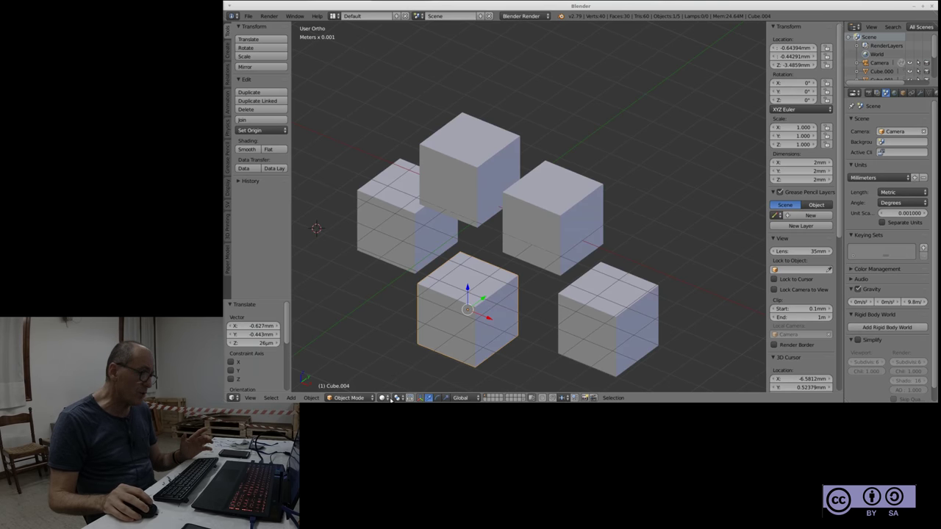
{"action": "left_click", "coordinate": [390, 398]}
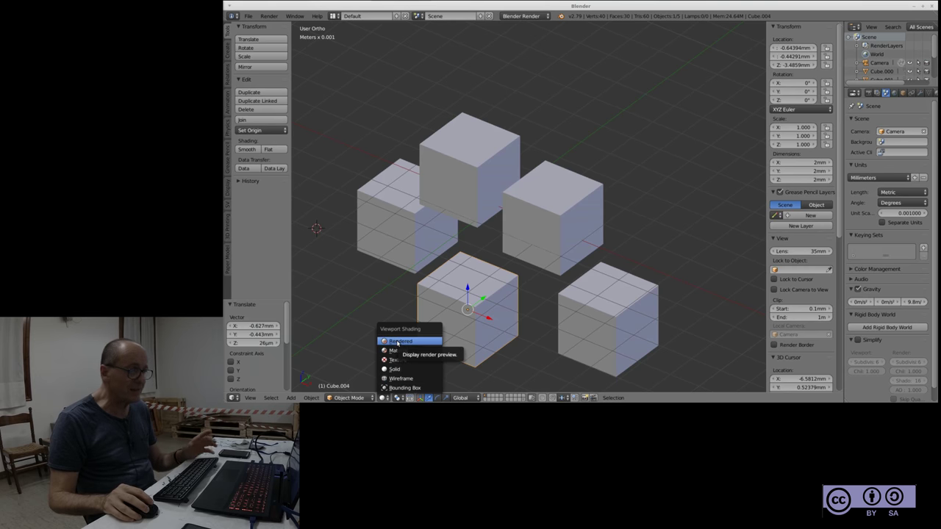
{"action": "left_click", "coordinate": [398, 397]}
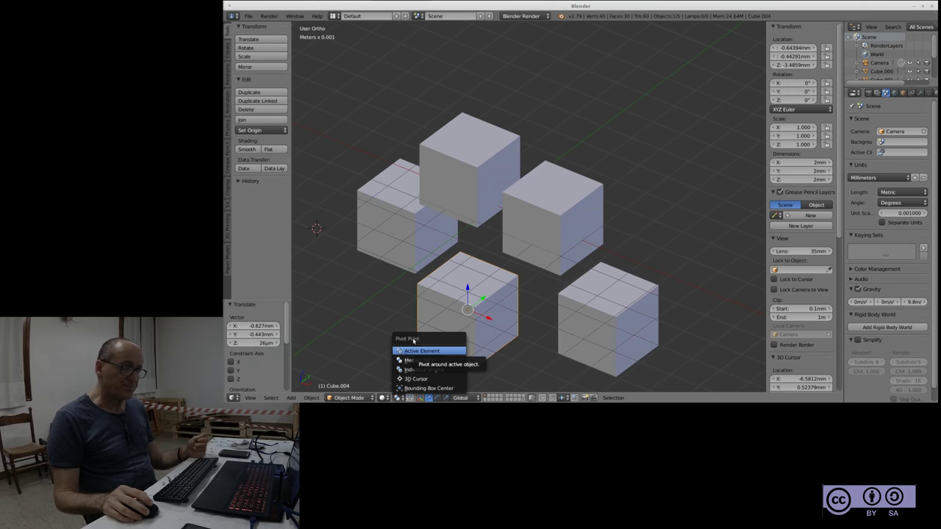
Select all five cubes, back out of deleting them, then select only the left cube
{"action": "left_click", "coordinate": [638, 289], "text": "shift"}
{"action": "left_click", "coordinate": [555, 213], "text": "shift"}
{"action": "left_click", "coordinate": [477, 177], "text": "shift"}
{"action": "left_click", "coordinate": [373, 231], "text": "shift"}
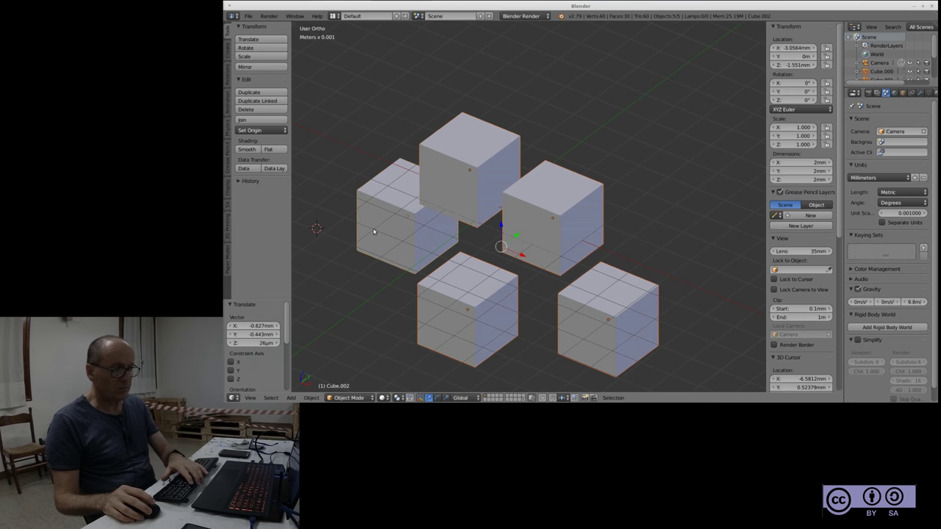
{"action": "key", "text": "x"}
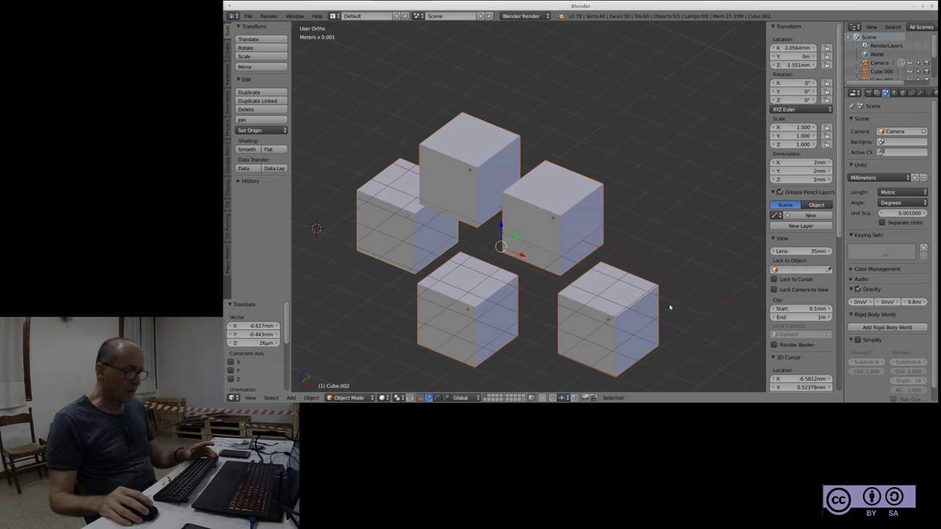
{"action": "key", "text": "a"}
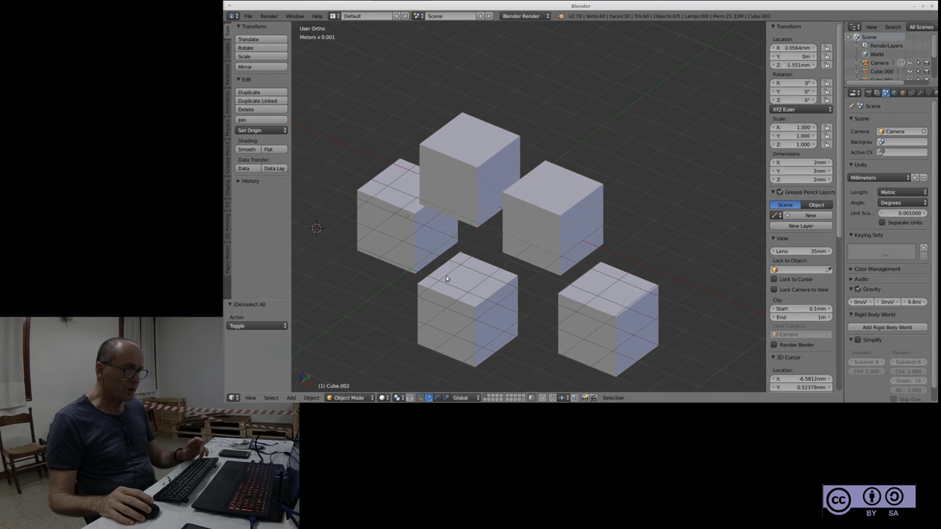
{"action": "right_click", "coordinate": [424, 248]}
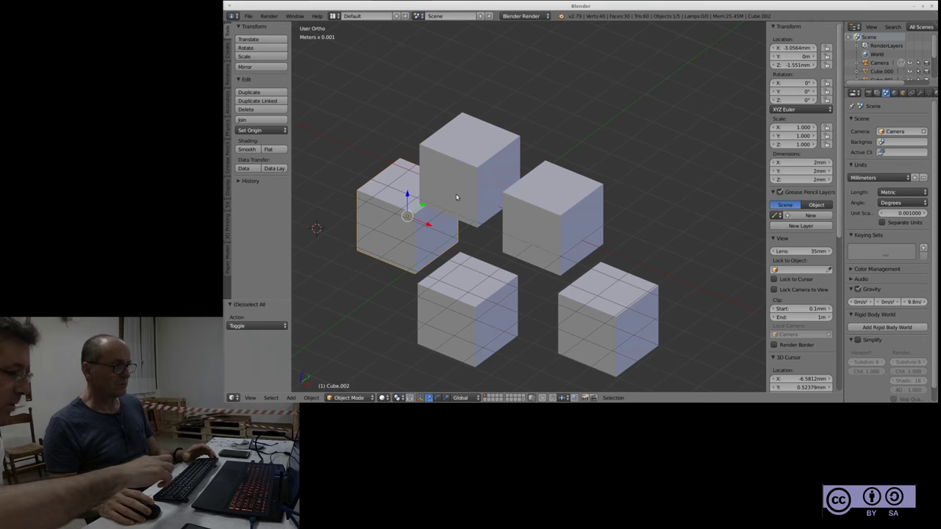
{"action": "key", "text": "KP_Divide"}
{"action": "key", "text": "KP_Divide"}
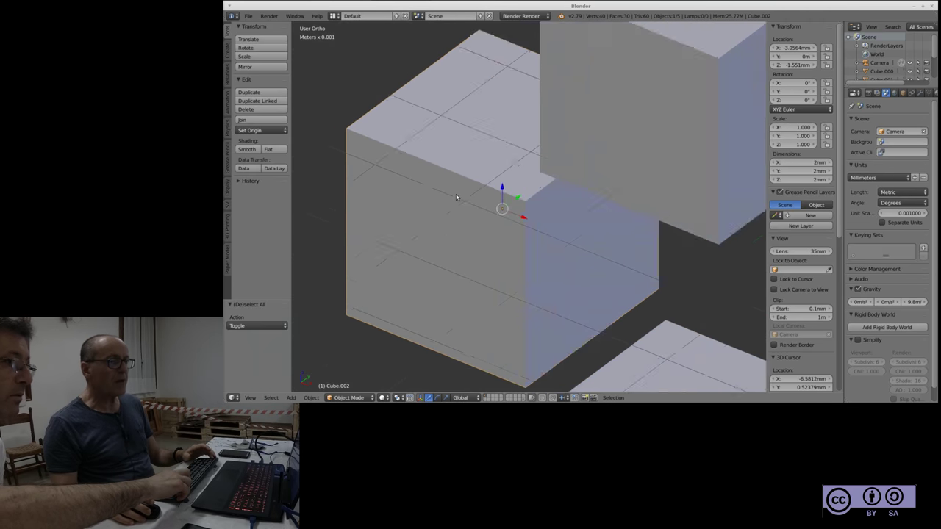
{"action": "key", "text": "KP_Divide"}
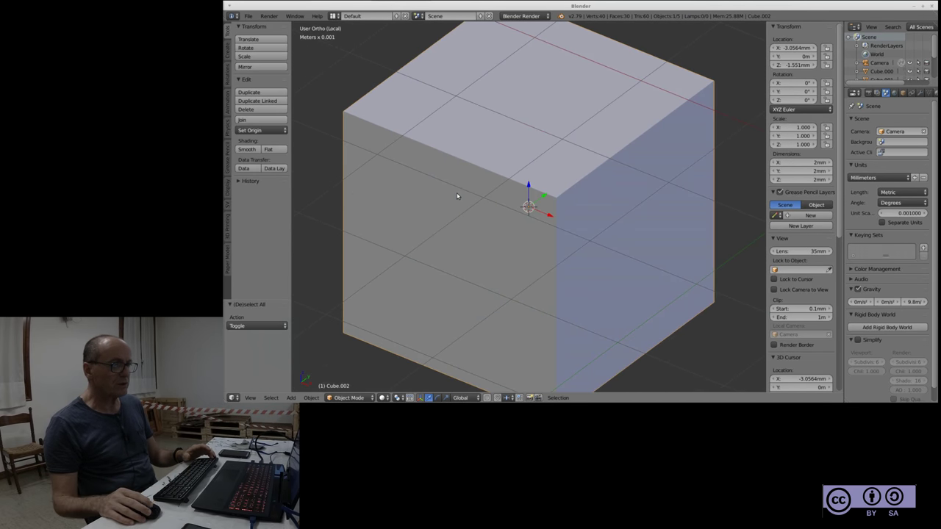
{"action": "scroll", "coordinate": [456, 195], "scroll_direction": "down", "scroll_amount": 5}
{"action": "scroll", "coordinate": [456, 195], "scroll_direction": "down", "scroll_amount": 6}
{"action": "scroll", "coordinate": [456, 196], "scroll_direction": "down", "scroll_amount": 4}
{"action": "scroll", "coordinate": [457, 195], "scroll_direction": "up", "scroll_amount": 4}
{"action": "scroll", "coordinate": [457, 193], "scroll_direction": "up", "scroll_amount": 5}
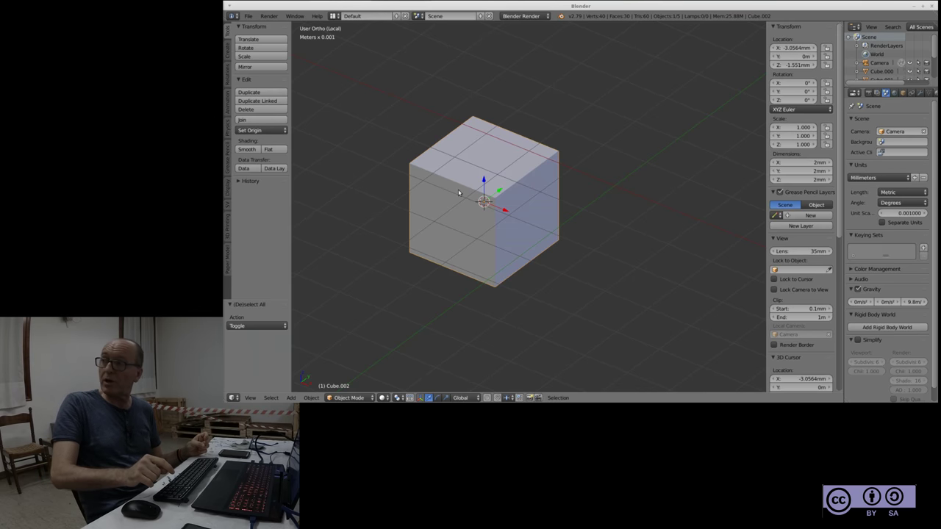
{"action": "key", "text": "KP_Divide"}
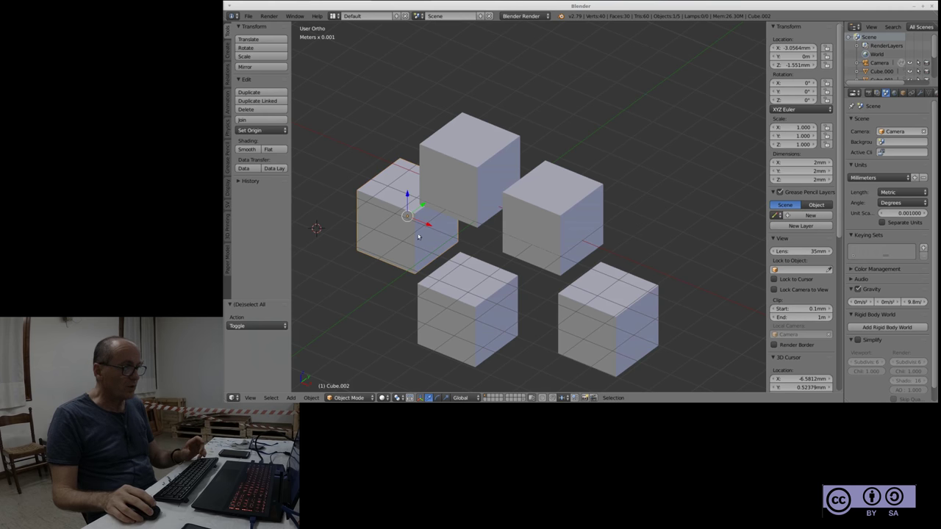
Delete the other four cubes so only Cube.004 remains
{"action": "right_click", "coordinate": [454, 170], "text": "shift"}
{"action": "right_click", "coordinate": [555, 213], "text": "shift"}
{"action": "right_click", "coordinate": [621, 333], "text": "shift"}
{"action": "key", "text": "x"}
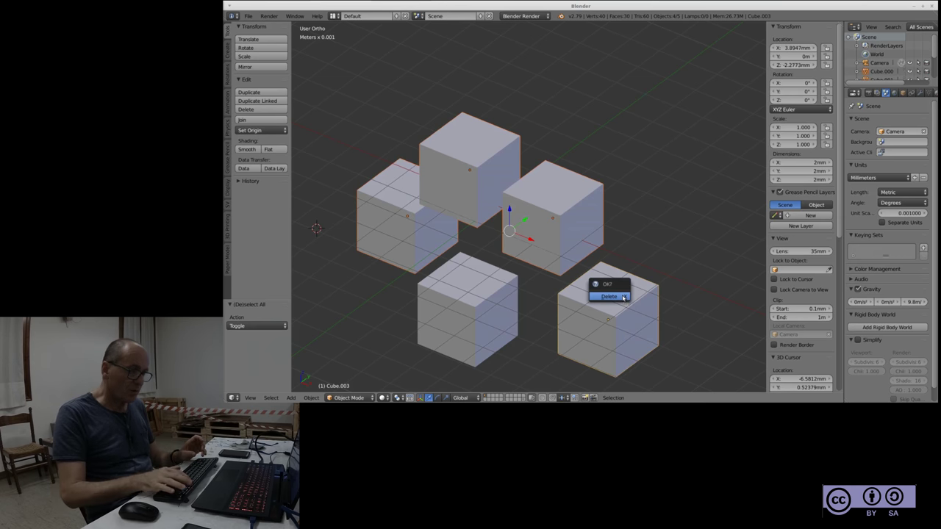
{"action": "left_click", "coordinate": [624, 297]}
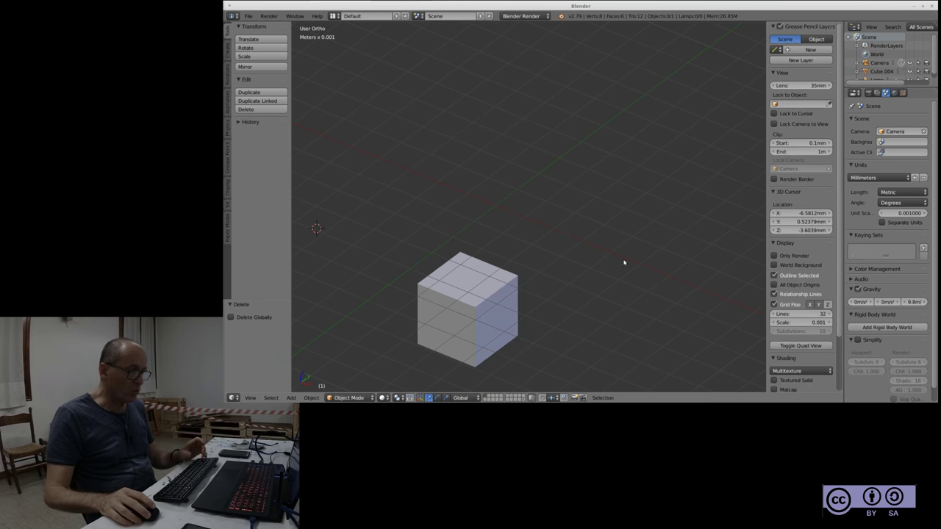
Raise Cube.004 about 2.4 mm from the front view and display it as a wireframe
{"action": "key", "text": "KP_1"}
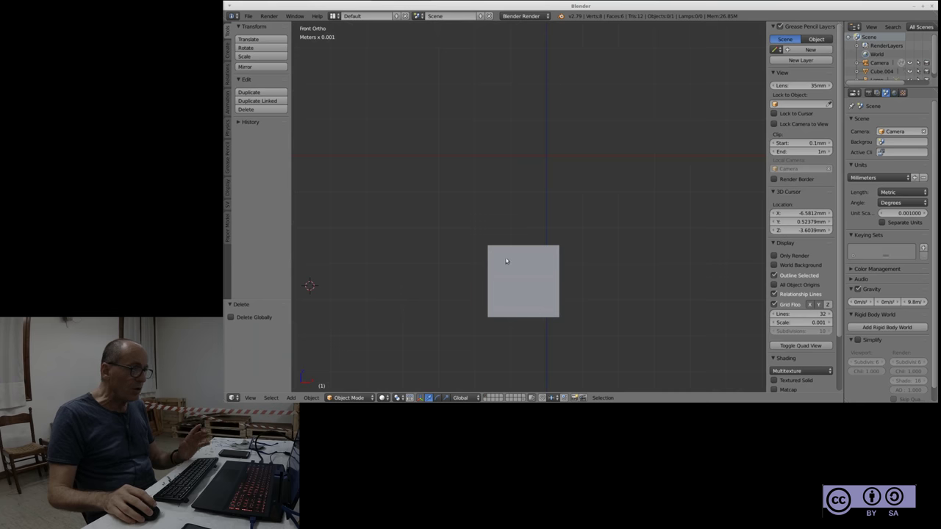
{"action": "right_click", "coordinate": [539, 285]}
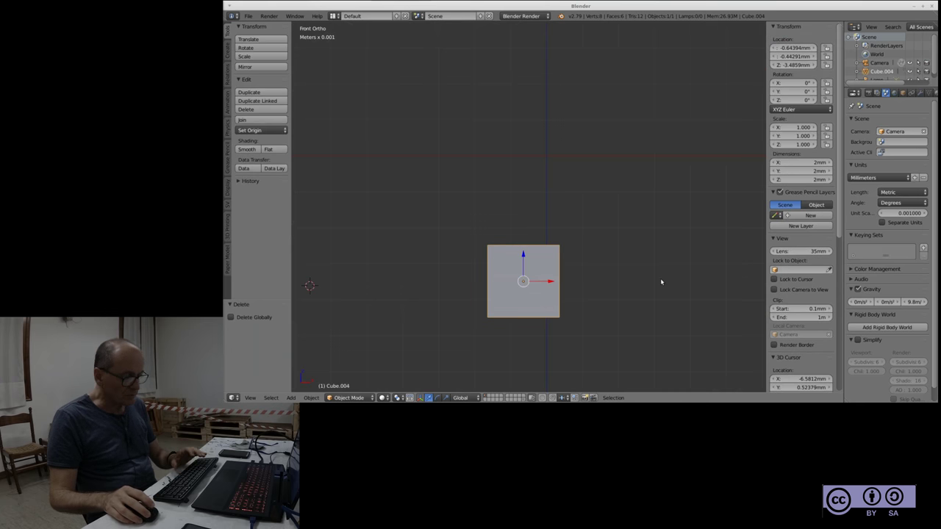
{"action": "key", "text": "g"}
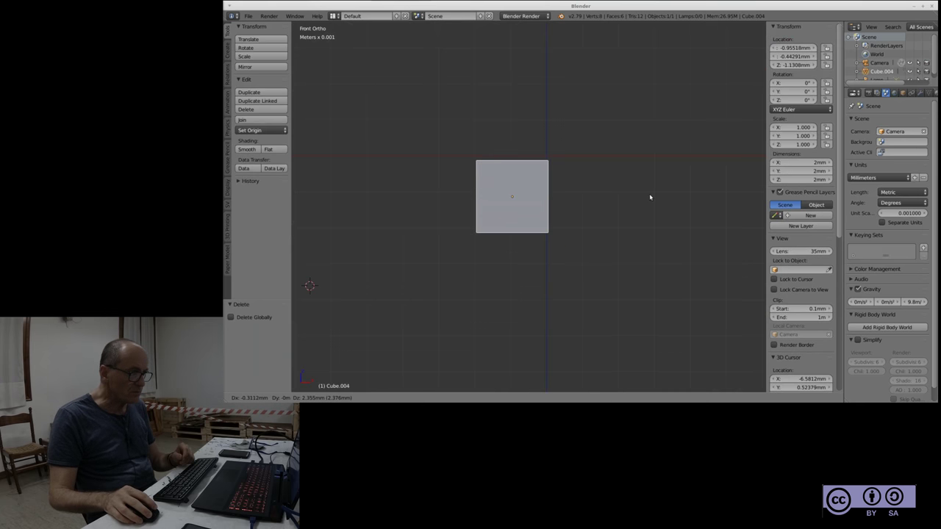
{"action": "left_click", "coordinate": [649, 193]}
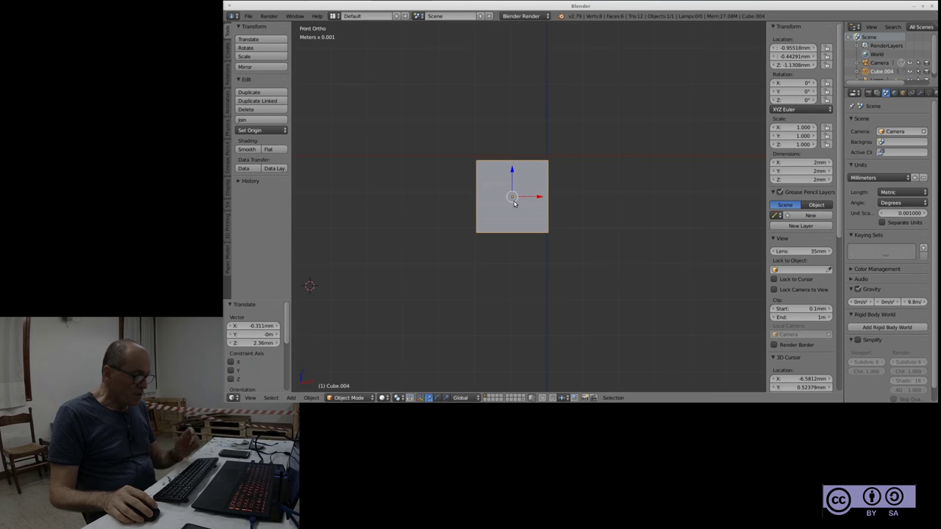
{"action": "key", "text": "z"}
{"action": "middle_click_drag", "start_coordinate": [561, 201], "coordinate": [575, 224]}
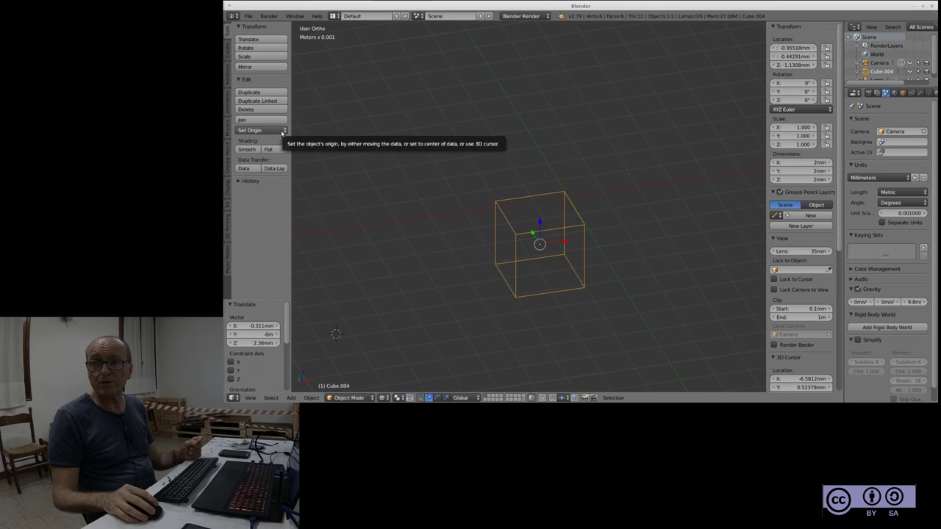
Zoom out around the wireframe cube and switch to Front Ortho view with Numpad 1
{"action": "left_click", "coordinate": [282, 132]}
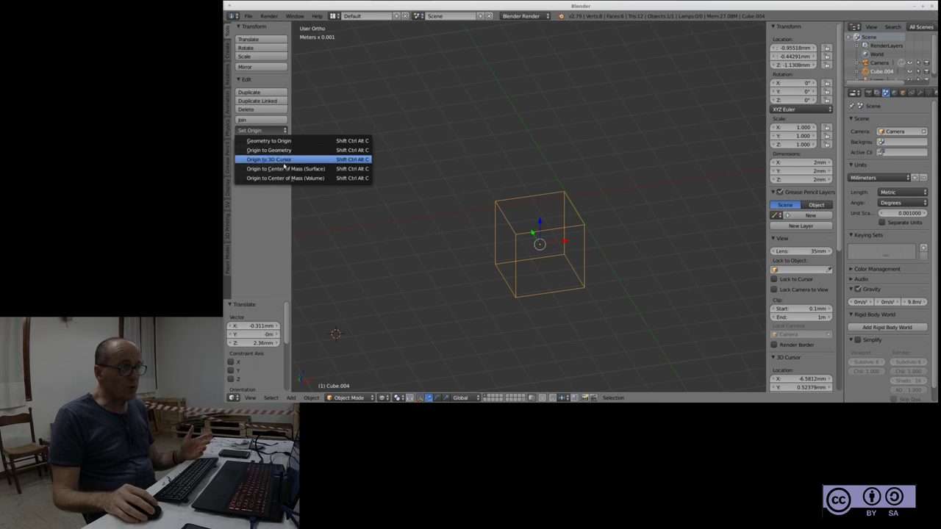
{"action": "left_click", "coordinate": [330, 101]}
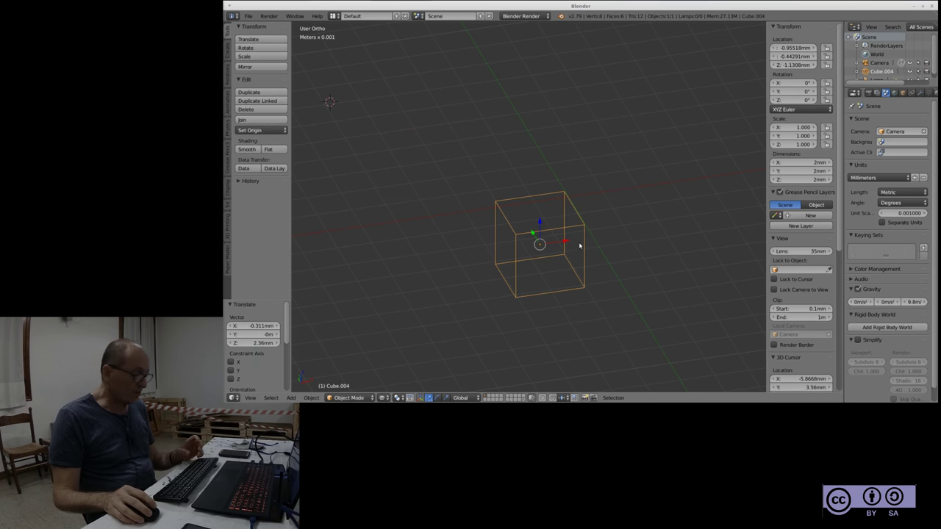
{"action": "mouse_move", "coordinate": [580, 243]}
{"action": "middle_mouse_down"}
{"action": "mouse_move", "coordinate": [579, 214]}
{"action": "mouse_move", "coordinate": [558, 257]}
{"action": "middle_mouse_up"}
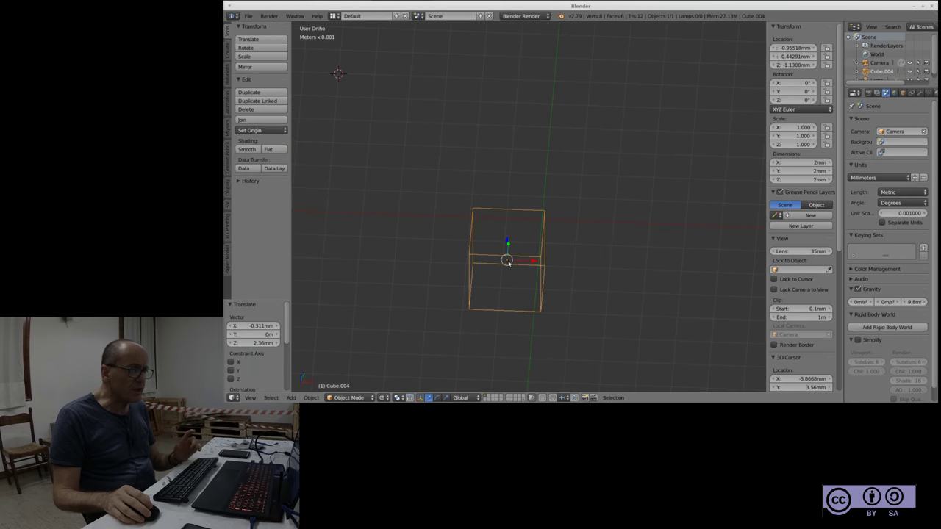
{"action": "scroll", "coordinate": [506, 261], "scroll_direction": "up", "scroll_amount": 1}
{"action": "scroll", "coordinate": [504, 258], "scroll_direction": "up", "scroll_amount": 4}
{"action": "scroll", "coordinate": [502, 255], "scroll_direction": "up", "scroll_amount": 2}
{"action": "scroll", "coordinate": [502, 255], "scroll_direction": "down", "scroll_amount": 4}
{"action": "scroll", "coordinate": [504, 254], "scroll_direction": "down", "scroll_amount": 4}
{"action": "mouse_move", "coordinate": [504, 252]}
{"action": "middle_mouse_down"}
{"action": "mouse_move", "coordinate": [529, 243]}
{"action": "mouse_move", "coordinate": [522, 203]}
{"action": "middle_mouse_up"}
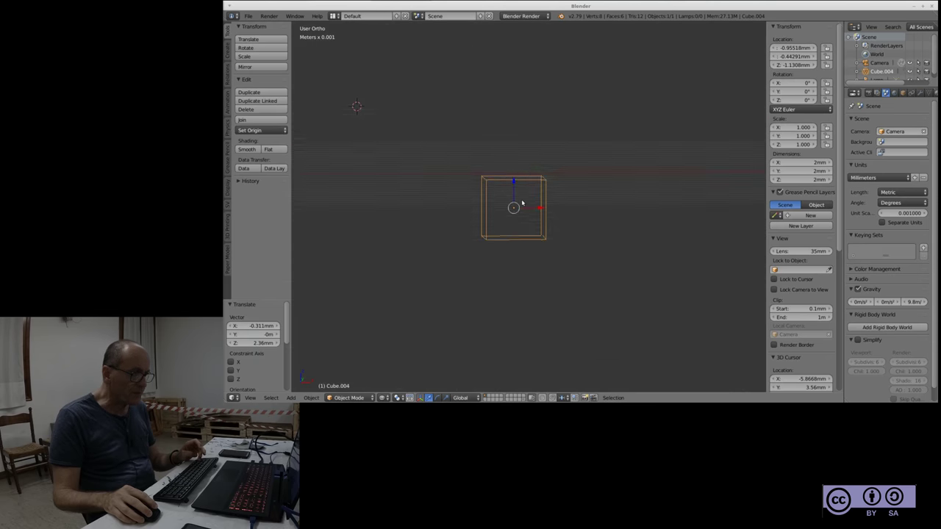
{"action": "scroll", "coordinate": [521, 206], "scroll_direction": "down", "scroll_amount": 2}
{"action": "key", "text": "KP_1"}
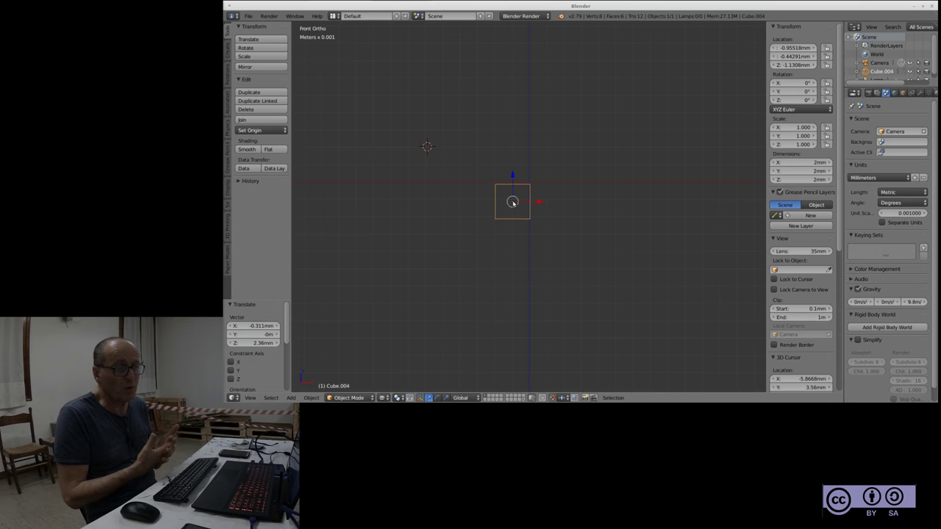
{"action": "left_click", "coordinate": [560, 398]}
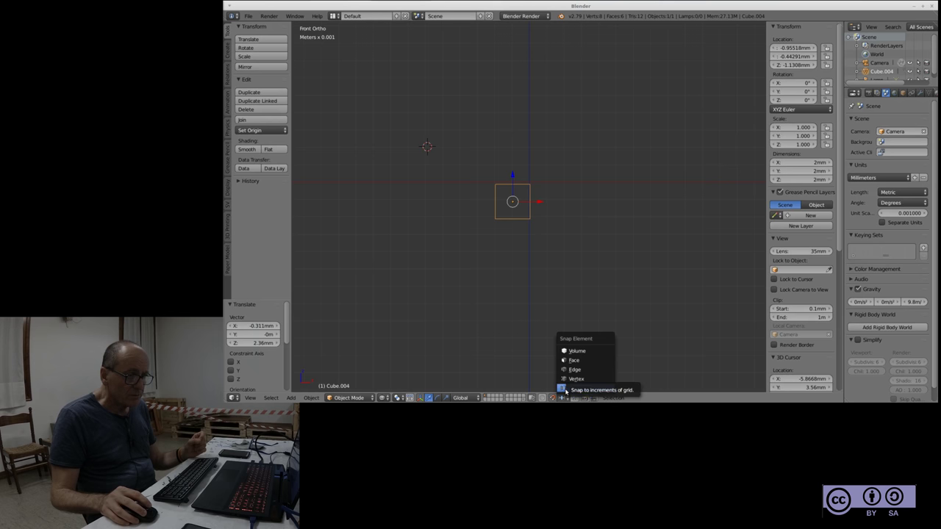
{"action": "scroll", "coordinate": [522, 208], "scroll_direction": "up", "scroll_amount": 3}
{"action": "scroll", "coordinate": [517, 183], "scroll_direction": "up", "scroll_amount": 3}
{"action": "scroll", "coordinate": [522, 194], "scroll_direction": "up", "scroll_amount": 2}
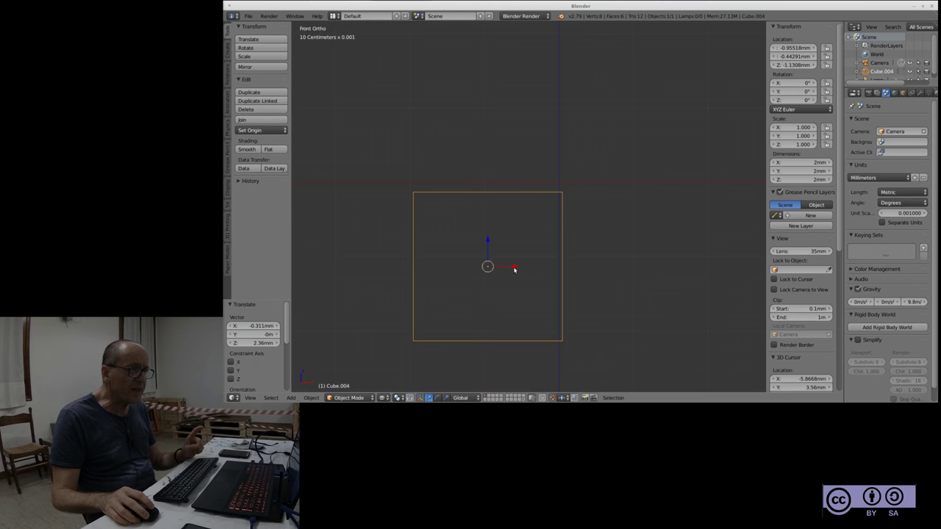
{"action": "scroll", "coordinate": [512, 257], "scroll_direction": "down", "scroll_amount": 1}
{"action": "scroll", "coordinate": [507, 244], "scroll_direction": "down", "scroll_amount": 5}
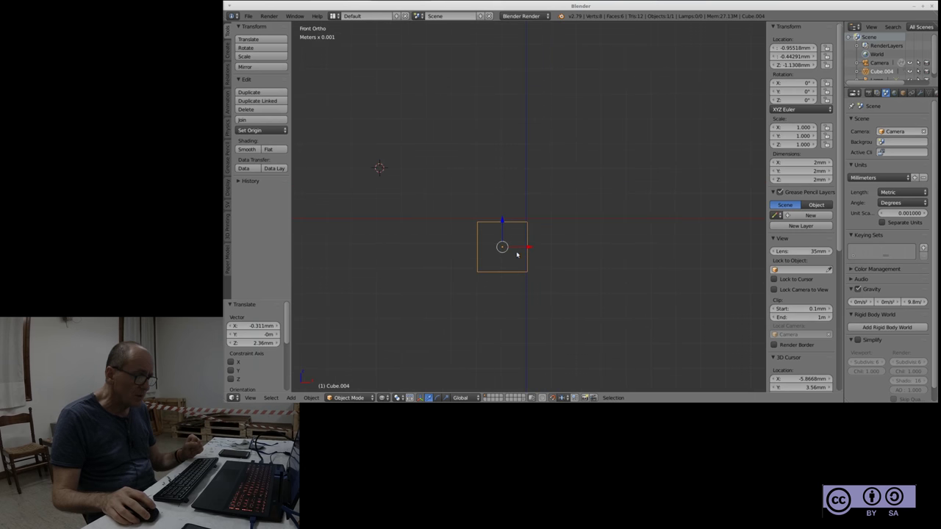
{"action": "scroll", "coordinate": [500, 250], "scroll_direction": "up", "scroll_amount": 4}
{"action": "scroll", "coordinate": [502, 250], "scroll_direction": "up", "scroll_amount": 7}
{"action": "scroll", "coordinate": [504, 251], "scroll_direction": "up", "scroll_amount": 5}
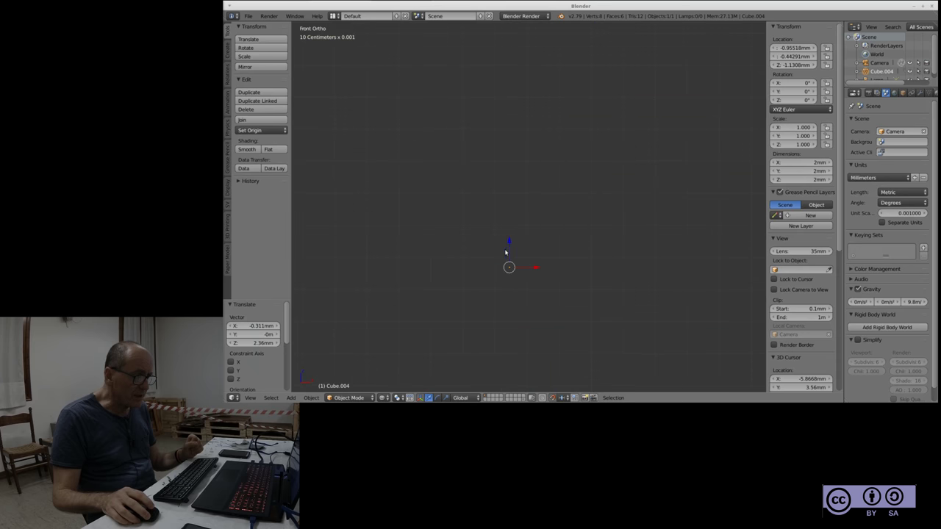
{"action": "scroll", "coordinate": [496, 235], "scroll_direction": "down", "scroll_amount": 3}
{"action": "scroll", "coordinate": [496, 239], "scroll_direction": "down", "scroll_amount": 7}
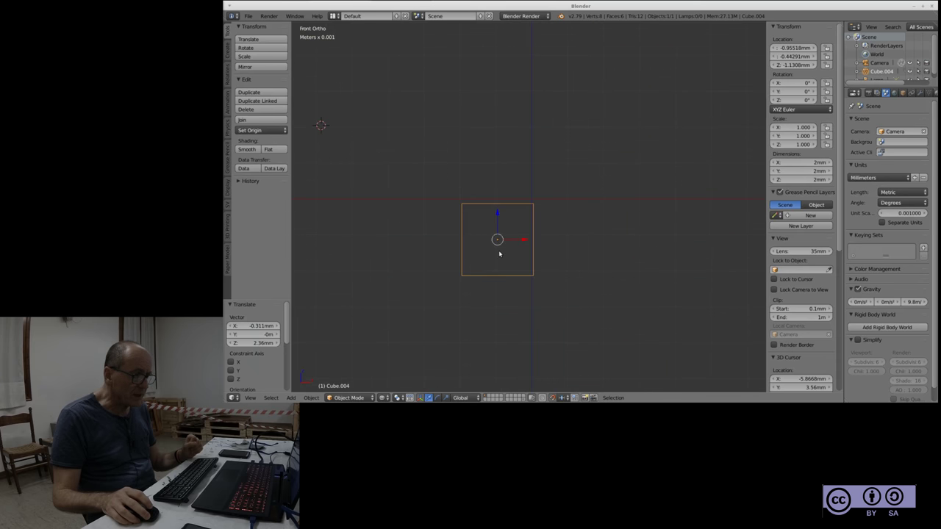
{"action": "scroll", "coordinate": [498, 242], "scroll_direction": "up", "scroll_amount": 2}
{"action": "scroll", "coordinate": [498, 242], "scroll_direction": "up", "scroll_amount": 4}
{"action": "scroll", "coordinate": [499, 240], "scroll_direction": "up", "scroll_amount": 1}
{"action": "scroll", "coordinate": [499, 238], "scroll_direction": "up", "scroll_amount": 2}
{"action": "scroll", "coordinate": [498, 236], "scroll_direction": "down", "scroll_amount": 3}
{"action": "scroll", "coordinate": [497, 234], "scroll_direction": "down", "scroll_amount": 6}
{"action": "scroll", "coordinate": [497, 235], "scroll_direction": "down", "scroll_amount": 3}
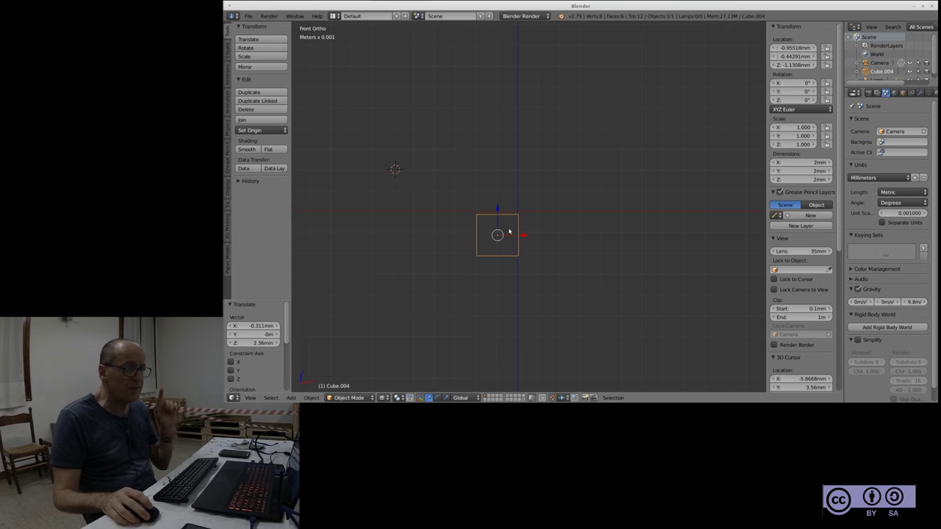
{"action": "scroll", "coordinate": [508, 234], "scroll_direction": "up", "scroll_amount": 3}
{"action": "scroll", "coordinate": [500, 241], "scroll_direction": "up", "scroll_amount": 2}
{"action": "scroll", "coordinate": [501, 241], "scroll_direction": "up", "scroll_amount": 1}
{"action": "scroll", "coordinate": [501, 241], "scroll_direction": "up", "scroll_amount": 2}
{"action": "scroll", "coordinate": [500, 232], "scroll_direction": "up", "scroll_amount": 1}
{"action": "scroll", "coordinate": [500, 232], "scroll_direction": "up", "scroll_amount": 3}
{"action": "scroll", "coordinate": [500, 232], "scroll_direction": "up", "scroll_amount": 2}
{"action": "scroll", "coordinate": [488, 238], "scroll_direction": "up", "scroll_amount": 3}
{"action": "scroll", "coordinate": [488, 238], "scroll_direction": "up", "scroll_amount": 3}
{"action": "scroll", "coordinate": [482, 241], "scroll_direction": "up", "scroll_amount": 4}
{"action": "scroll", "coordinate": [483, 241], "scroll_direction": "down", "scroll_amount": 3}
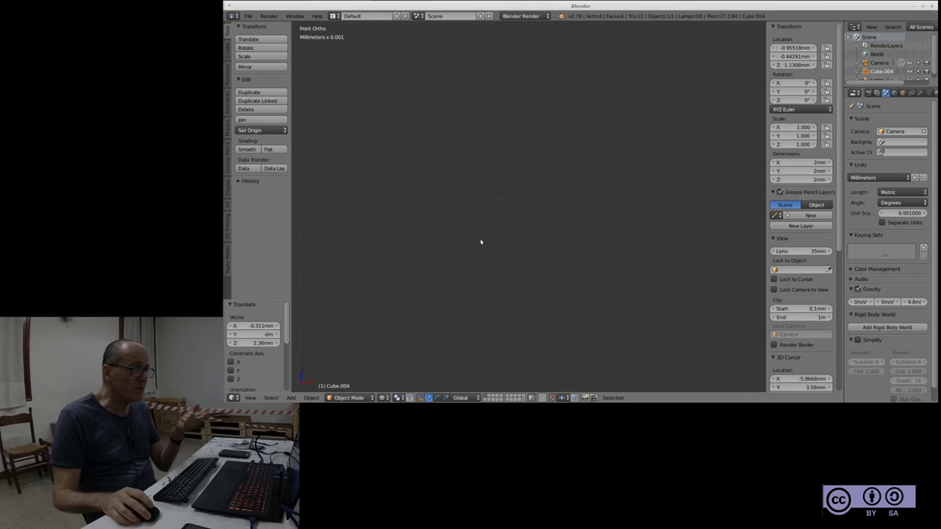
{"action": "scroll", "coordinate": [480, 237], "scroll_direction": "down", "scroll_amount": 3}
{"action": "scroll", "coordinate": [480, 235], "scroll_direction": "down", "scroll_amount": 5}
{"action": "scroll", "coordinate": [482, 230], "scroll_direction": "down", "scroll_amount": 5}
{"action": "scroll", "coordinate": [490, 222], "scroll_direction": "down", "scroll_amount": 1}
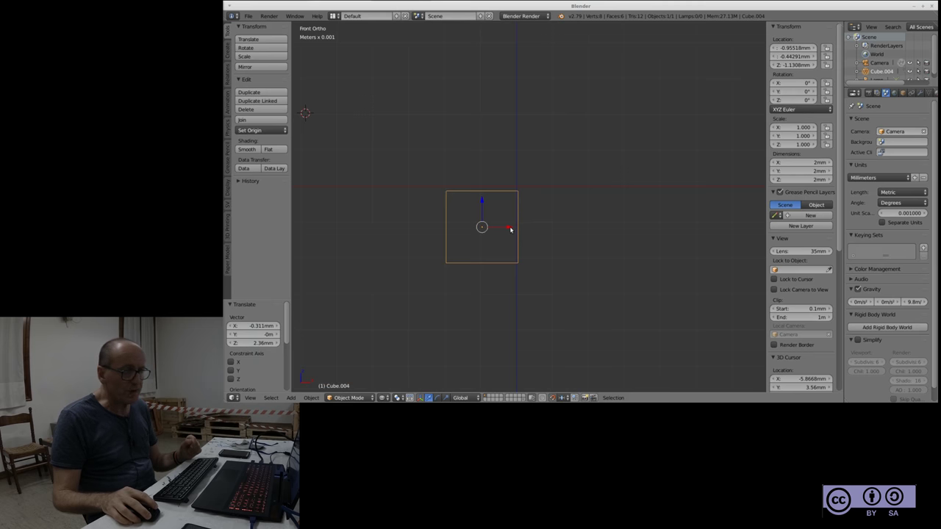
{"action": "key", "text": "g"}
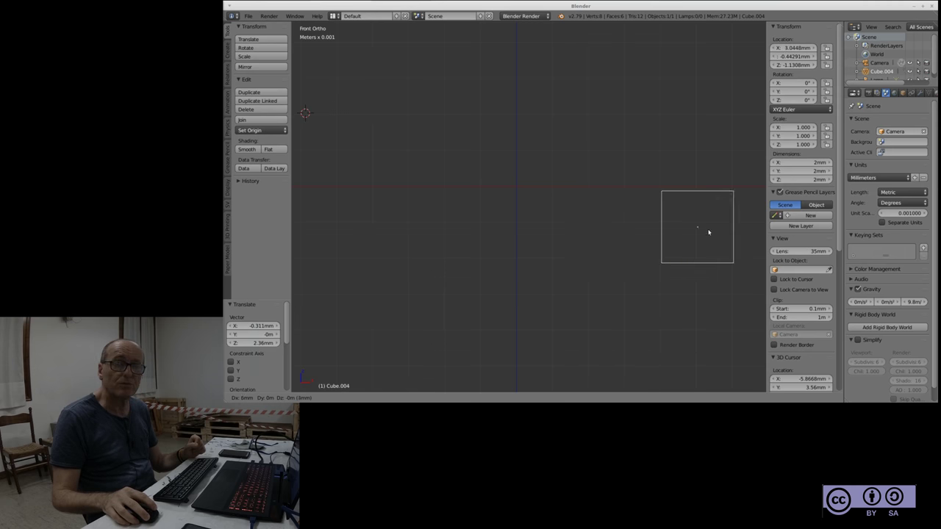
{"action": "left_click", "coordinate": [515, 236]}
{"action": "scroll", "coordinate": [549, 179], "scroll_direction": "down", "scroll_amount": 3}
{"action": "scroll", "coordinate": [518, 223], "scroll_direction": "up", "scroll_amount": 4}
{"action": "scroll", "coordinate": [515, 223], "scroll_direction": "down", "scroll_amount": 2}
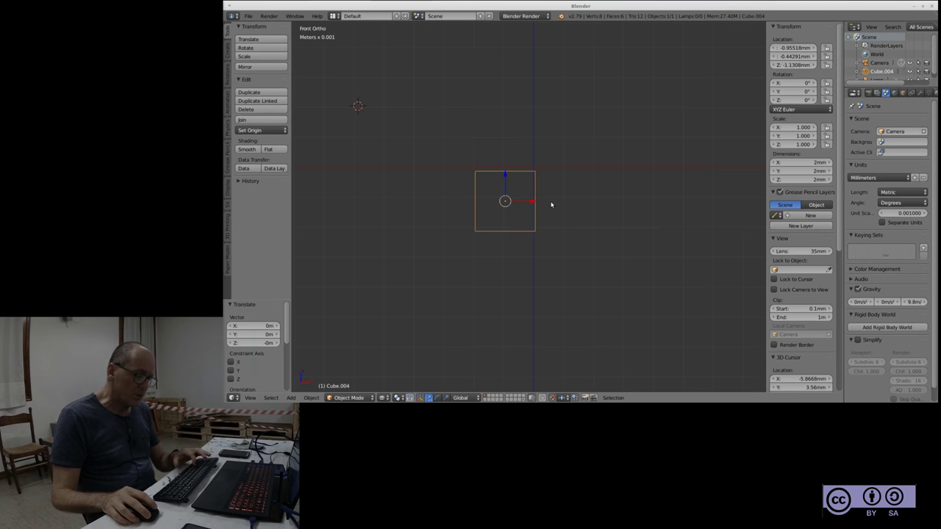
Move the cube repeatedly, finally snapping it to X −1 mm, Y 0, Z −2 mm
{"action": "key", "text": "g"}
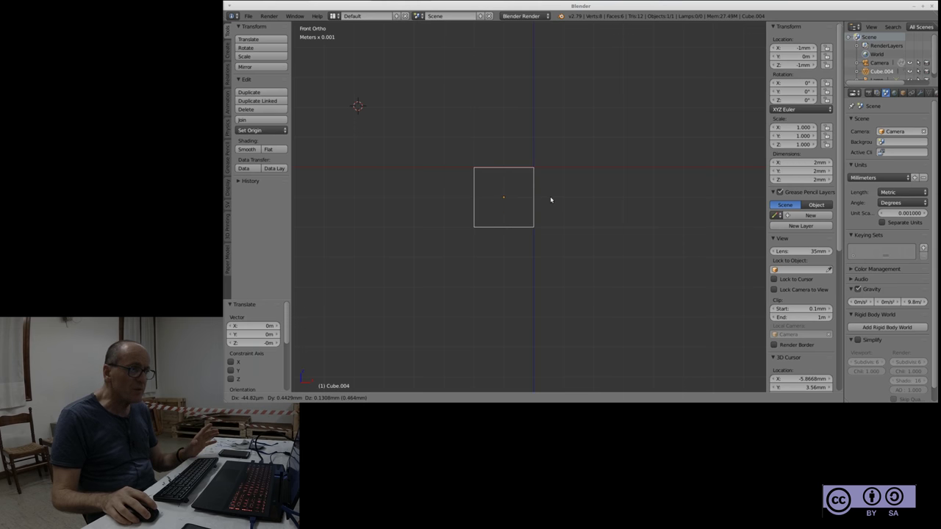
{"action": "left_click", "coordinate": [536, 200]}
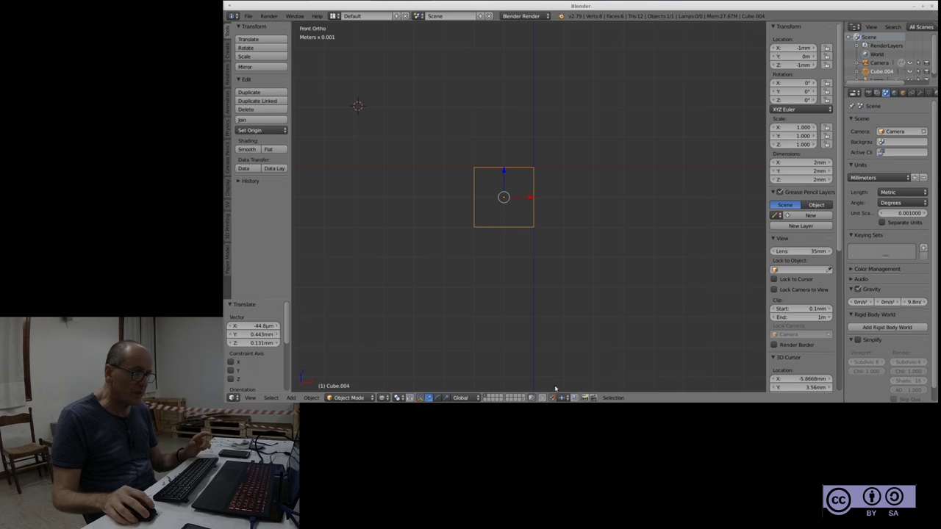
{"action": "key", "text": "g"}
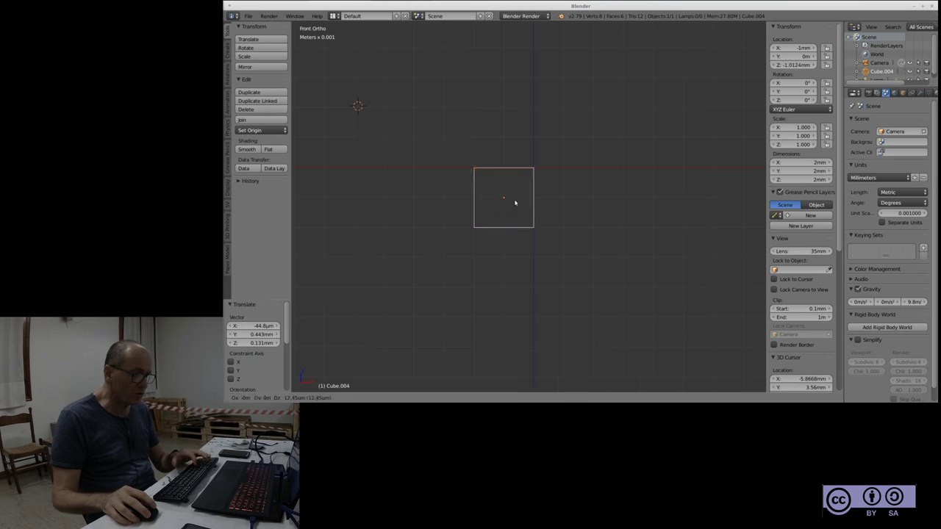
{"action": "left_click", "coordinate": [527, 212]}
{"action": "scroll", "coordinate": [527, 213], "scroll_direction": "up", "scroll_amount": 2}
{"action": "scroll", "coordinate": [527, 209], "scroll_direction": "down", "scroll_amount": 1}
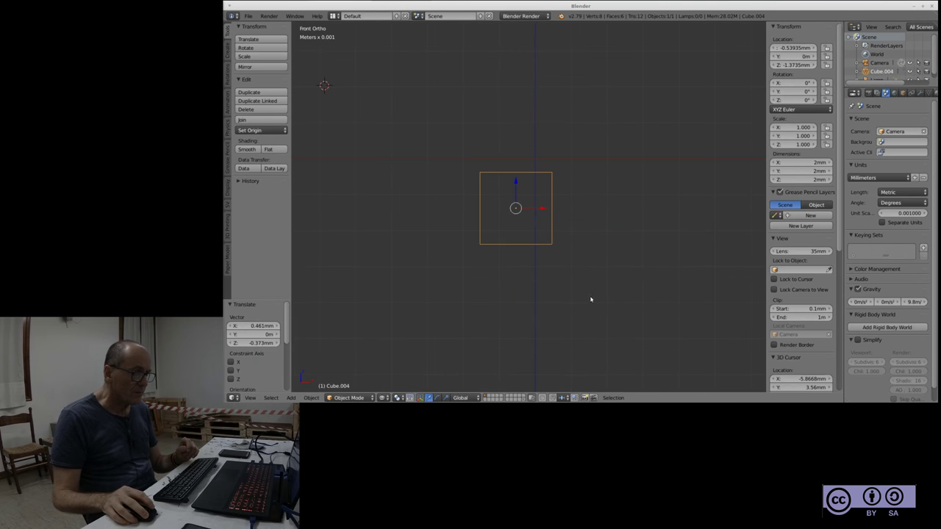
{"action": "key", "text": "g"}
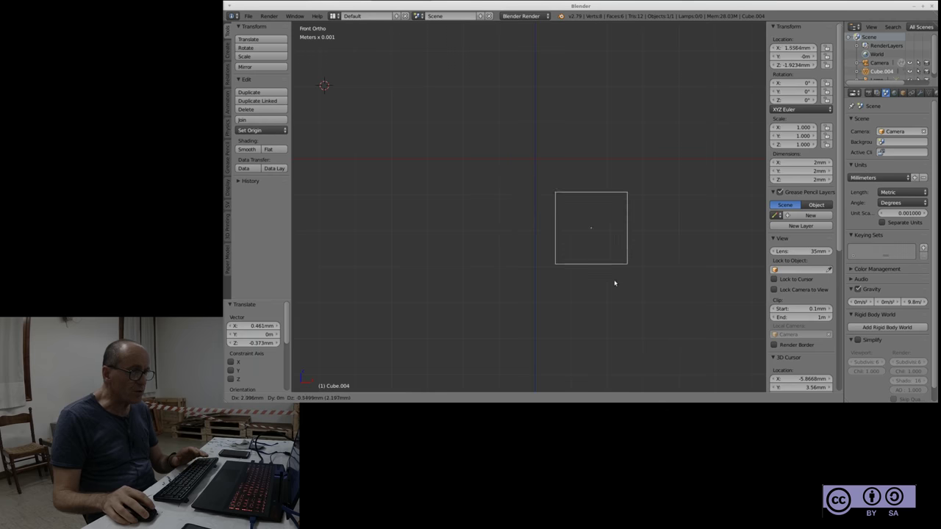
{"action": "left_click", "coordinate": [559, 260]}
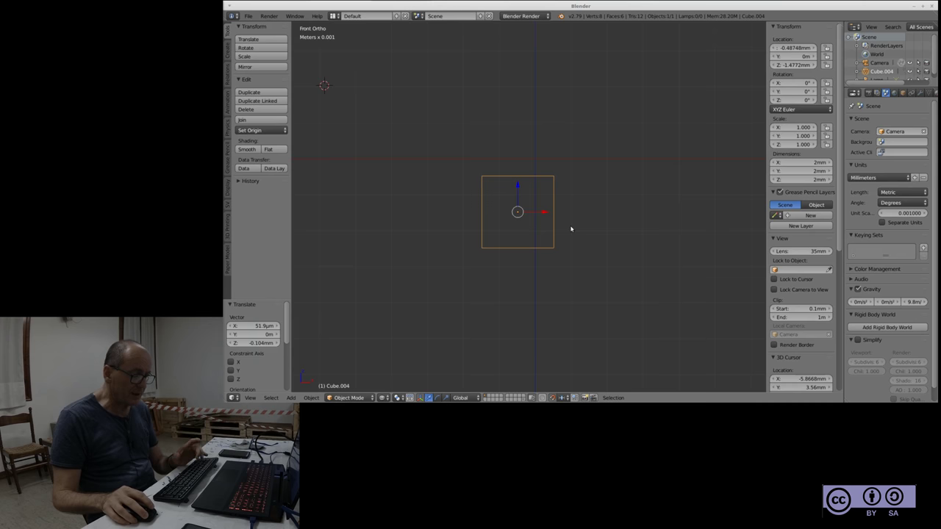
{"action": "key", "text": "g"}
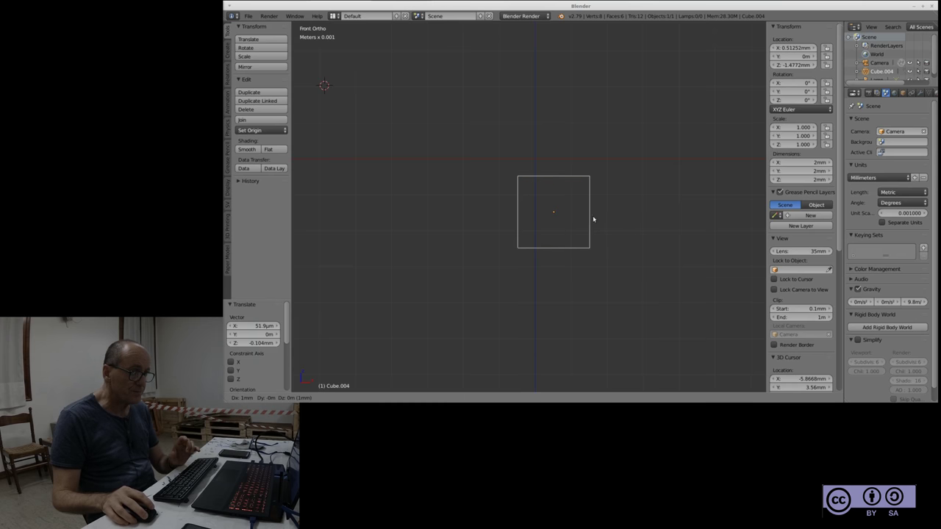
{"action": "left_click", "coordinate": [577, 214]}
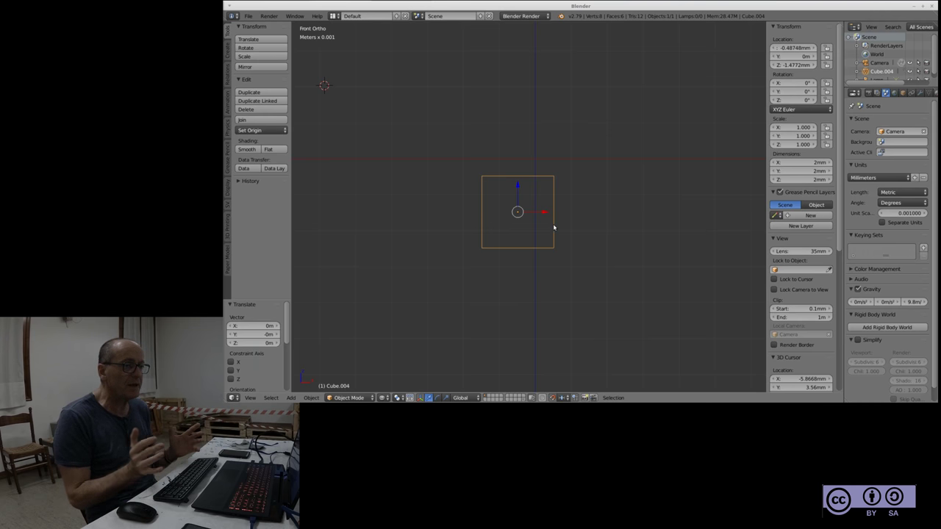
{"action": "key", "text": "g"}
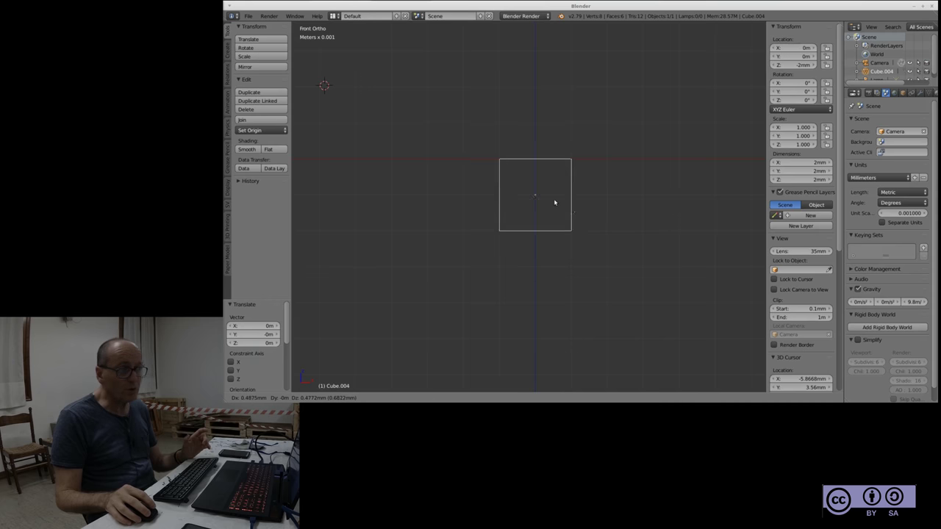
{"action": "left_click", "coordinate": [542, 239]}
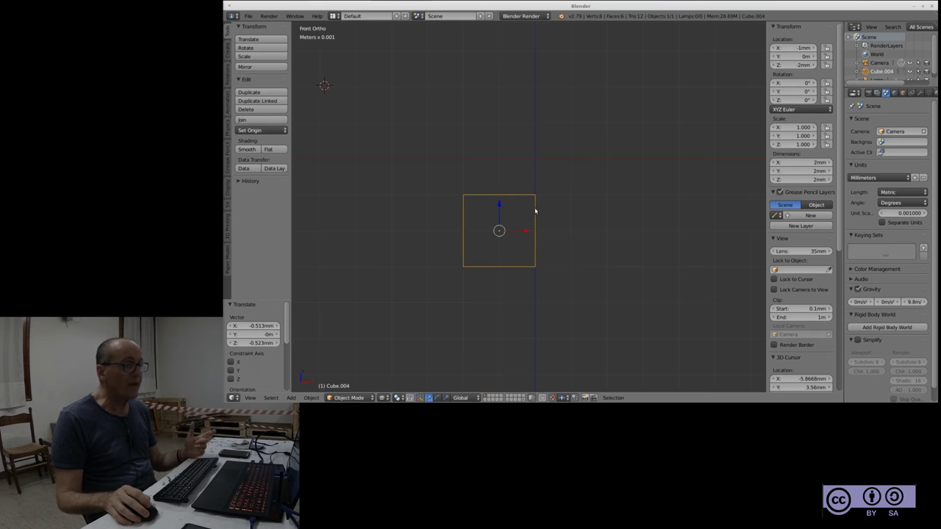
Zoom in and drag the red X arrow to slide the cube 0.3 mm along X
{"action": "scroll", "coordinate": [518, 214], "scroll_direction": "up", "scroll_amount": 2}
{"action": "scroll", "coordinate": [517, 215], "scroll_direction": "up", "scroll_amount": 2}
{"action": "scroll", "coordinate": [514, 219], "scroll_direction": "up", "scroll_amount": 1}
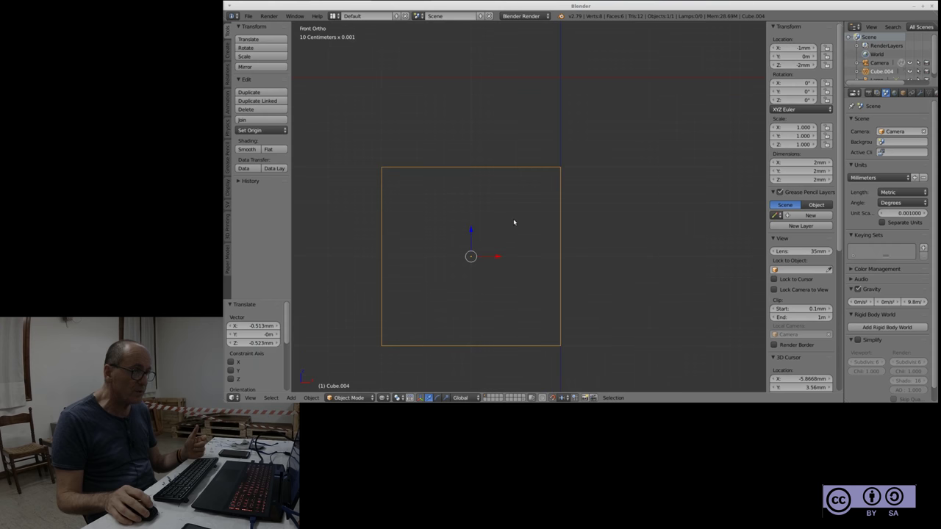
{"action": "left_click_drag", "start_coordinate": [499, 258], "coordinate": [613, 250]}
{"action": "scroll", "coordinate": [500, 260], "scroll_direction": "up", "scroll_amount": 3}
{"action": "scroll", "coordinate": [497, 256], "scroll_direction": "up", "scroll_amount": 2}
{"action": "scroll", "coordinate": [499, 251], "scroll_direction": "up", "scroll_amount": 3}
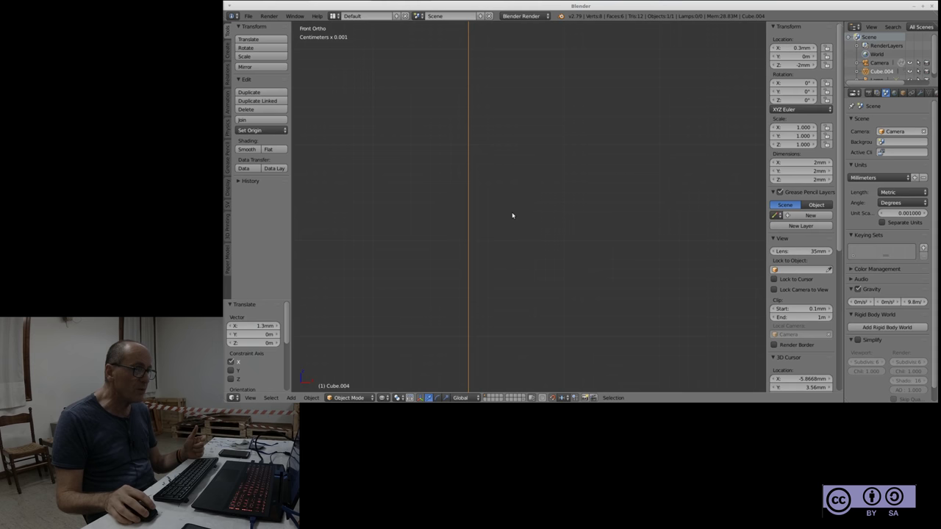
Zoom to check the cube at X 0.3 mm, then bring up the Snap Element menu
{"action": "key", "text": "g"}
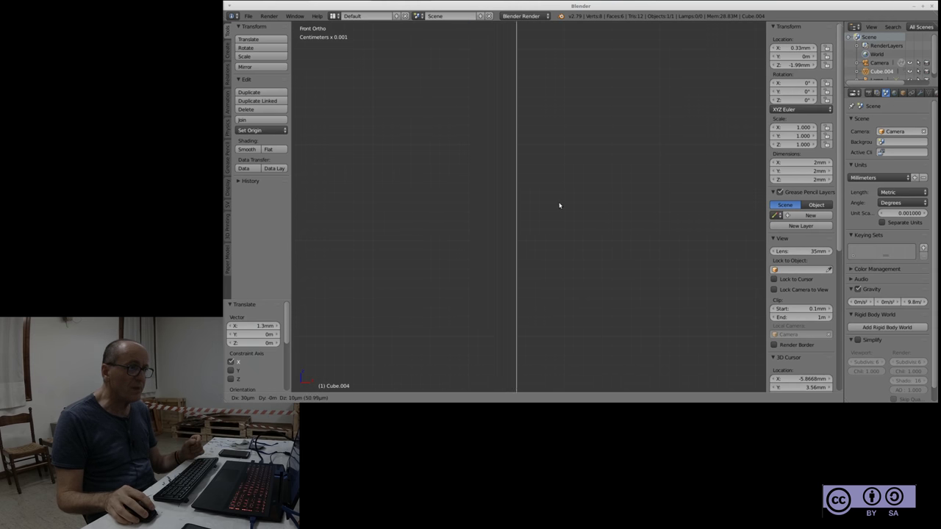
{"action": "left_click", "coordinate": [514, 217]}
{"action": "scroll", "coordinate": [463, 196], "scroll_direction": "down", "scroll_amount": 10}
{"action": "scroll", "coordinate": [456, 193], "scroll_direction": "down", "scroll_amount": 4}
{"action": "scroll", "coordinate": [499, 173], "scroll_direction": "up", "scroll_amount": 2}
{"action": "scroll", "coordinate": [565, 120], "scroll_direction": "up", "scroll_amount": 2}
{"action": "scroll", "coordinate": [586, 155], "scroll_direction": "down", "scroll_amount": 1}
{"action": "scroll", "coordinate": [487, 205], "scroll_direction": "down", "scroll_amount": 1}
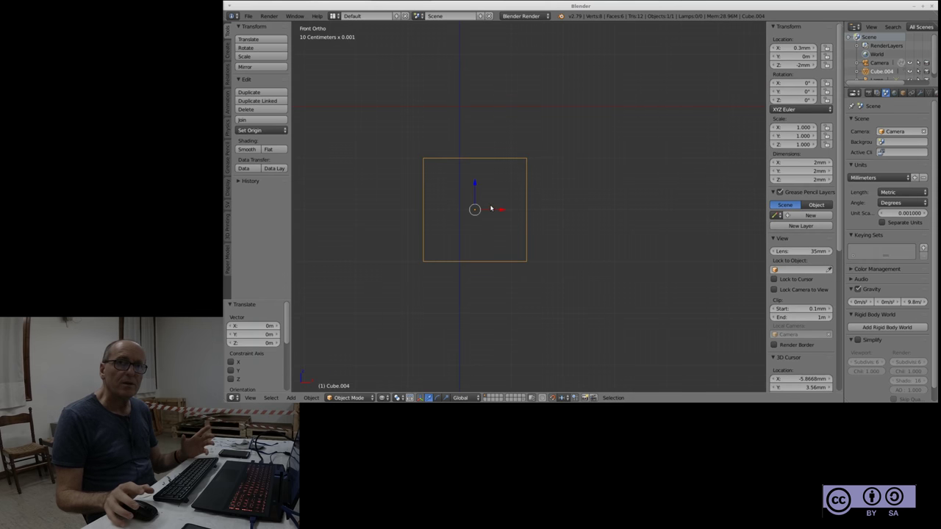
{"action": "scroll", "coordinate": [569, 199], "scroll_direction": "down", "scroll_amount": 2}
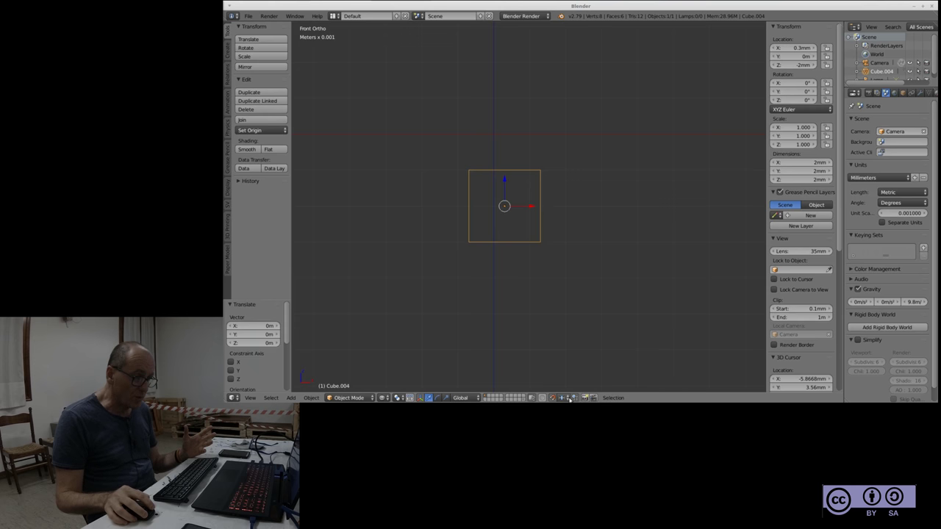
{"action": "left_click", "coordinate": [569, 397]}
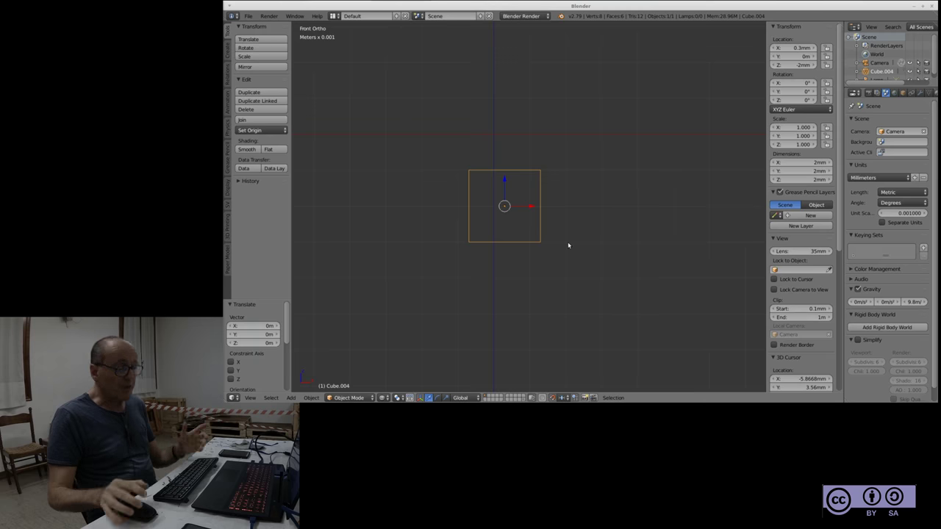
Reselect Cube.004, orbit to a 3D view and enter Edit Mode with all vertices selected
{"action": "key", "text": "a"}
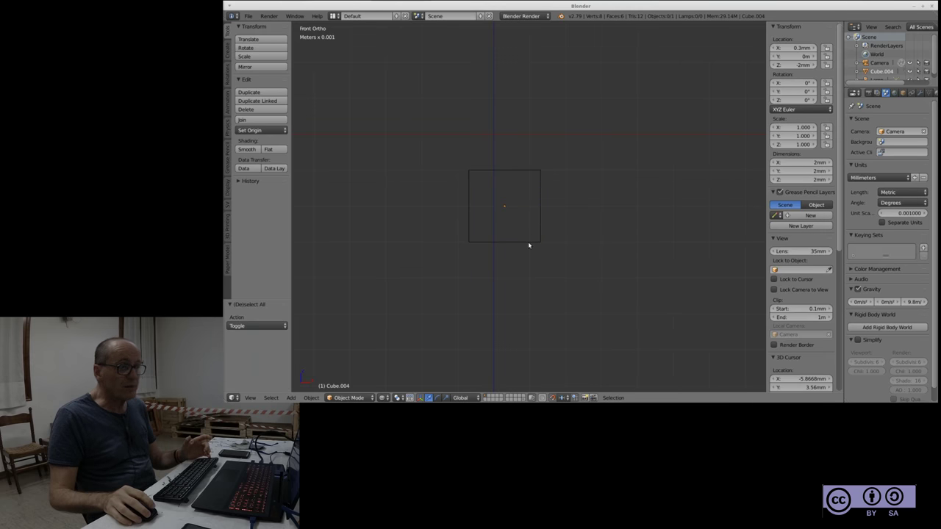
{"action": "right_click", "coordinate": [528, 245]}
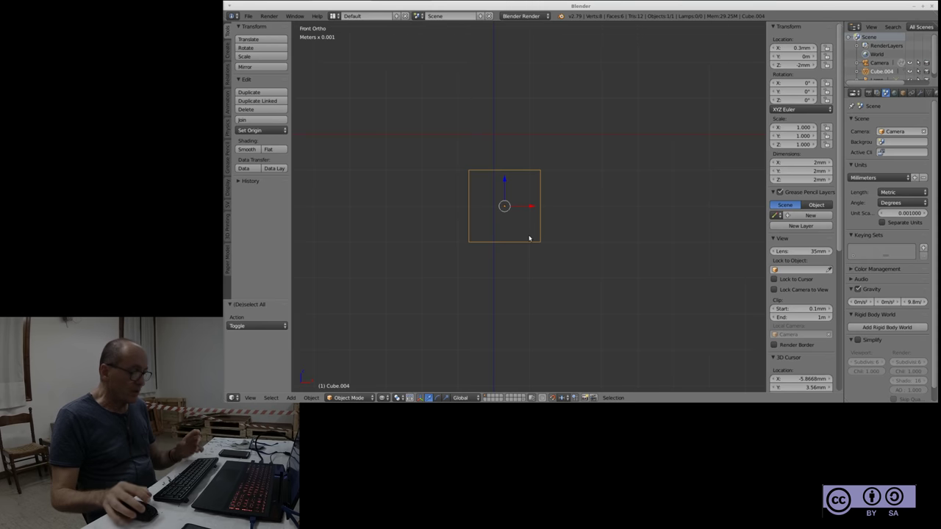
{"action": "mouse_move", "coordinate": [546, 222]}
{"action": "middle_mouse_down"}
{"action": "mouse_move", "coordinate": [559, 212]}
{"action": "mouse_move", "coordinate": [577, 241]}
{"action": "middle_mouse_up"}
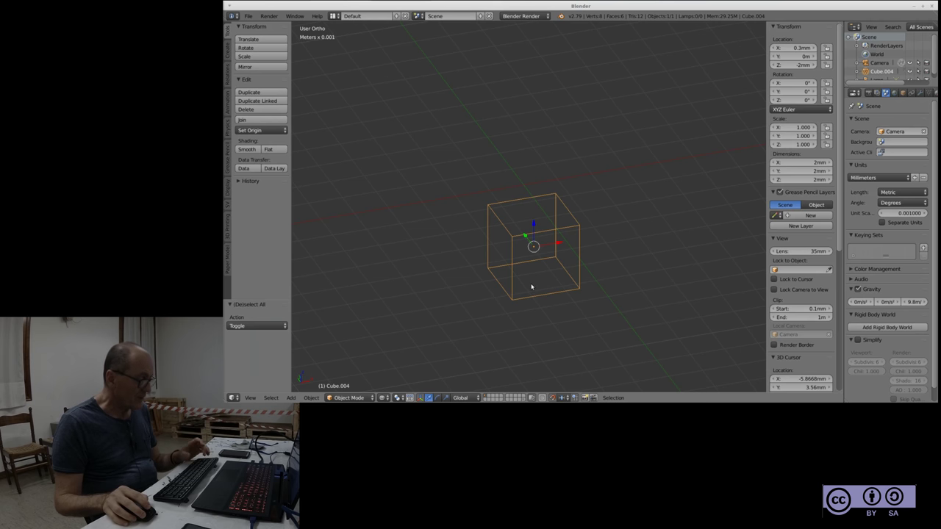
{"action": "key", "text": "Tab"}
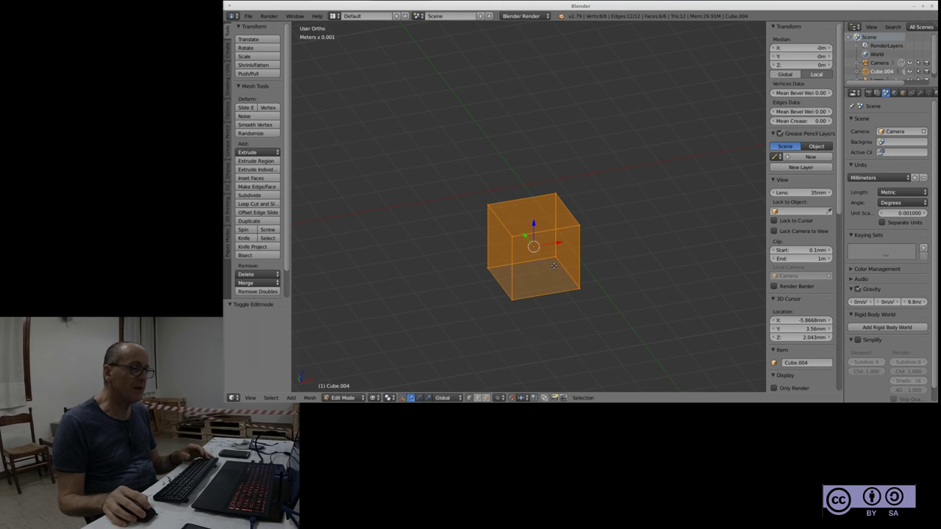
Deselect the vertices, then toggle Edit Mode off, on and off, ending in Object Mode unselected
{"action": "key", "text": "a"}
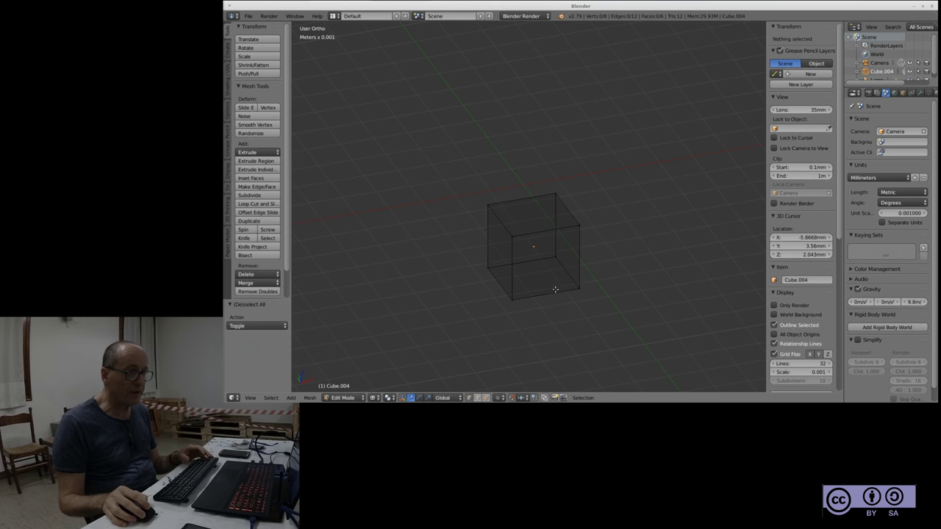
{"action": "scroll", "coordinate": [540, 262], "scroll_direction": "up", "scroll_amount": 3}
{"action": "scroll", "coordinate": [492, 199], "scroll_direction": "up", "scroll_amount": 2}
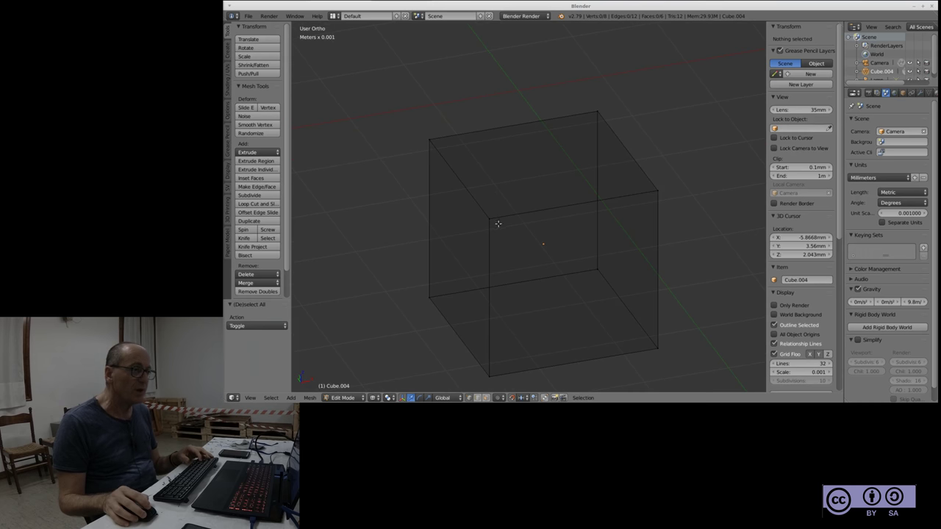
{"action": "scroll", "coordinate": [449, 136], "scroll_direction": "down", "scroll_amount": 2}
{"action": "scroll", "coordinate": [488, 257], "scroll_direction": "up", "scroll_amount": 2}
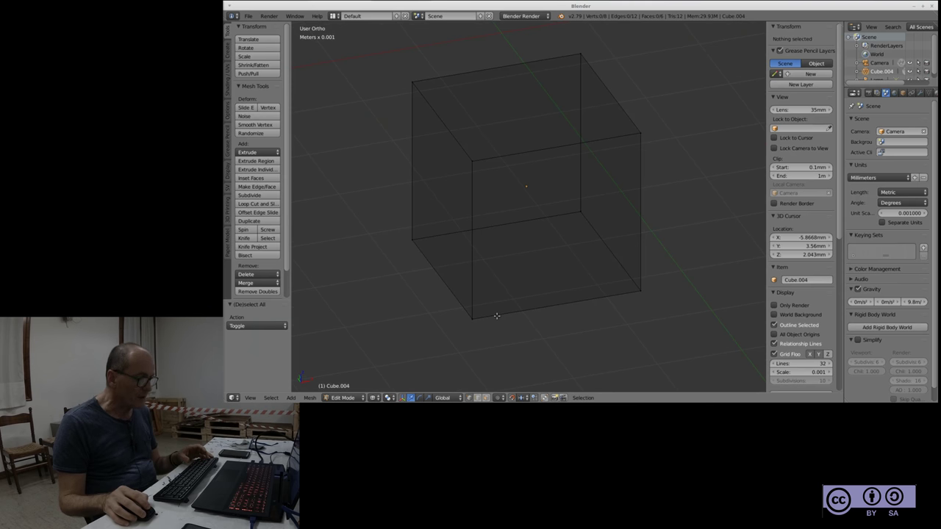
{"action": "key", "text": "Tab"}
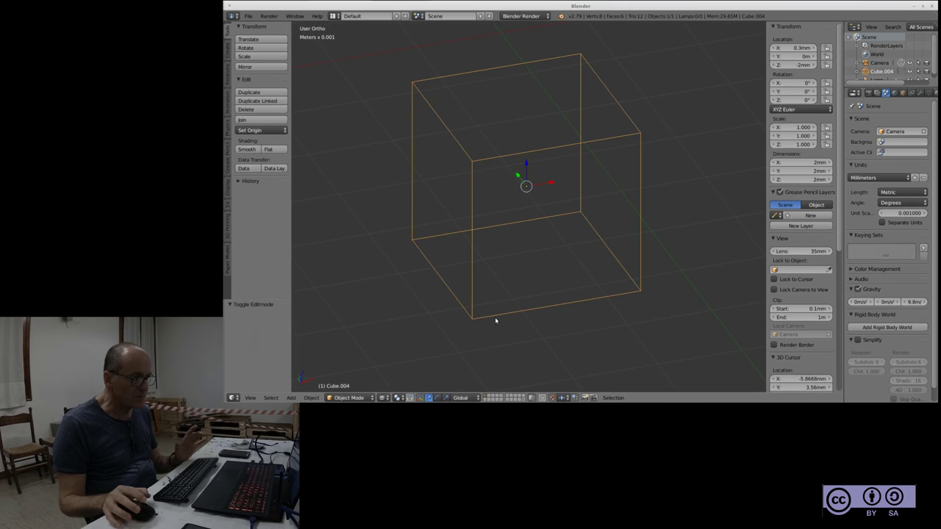
{"action": "key", "text": "a"}
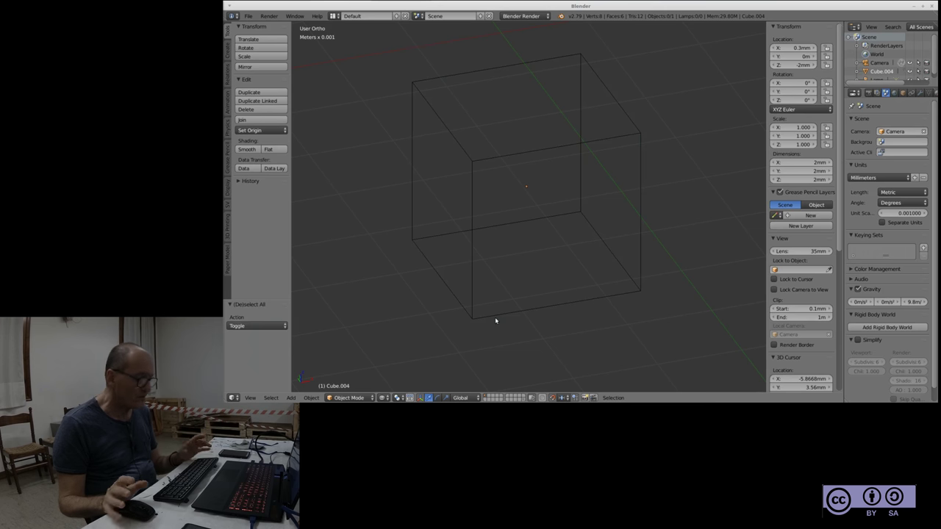
{"action": "key", "text": "Tab"}
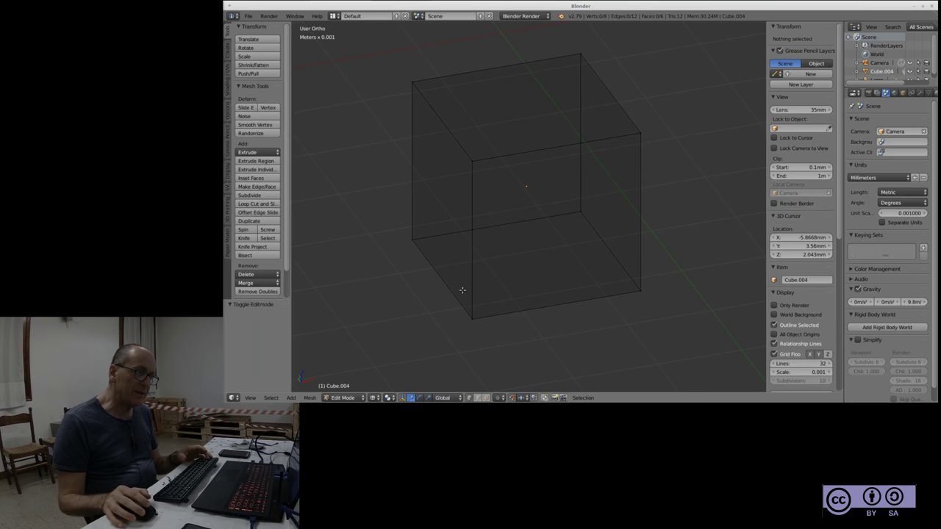
{"action": "key", "text": "Tab"}
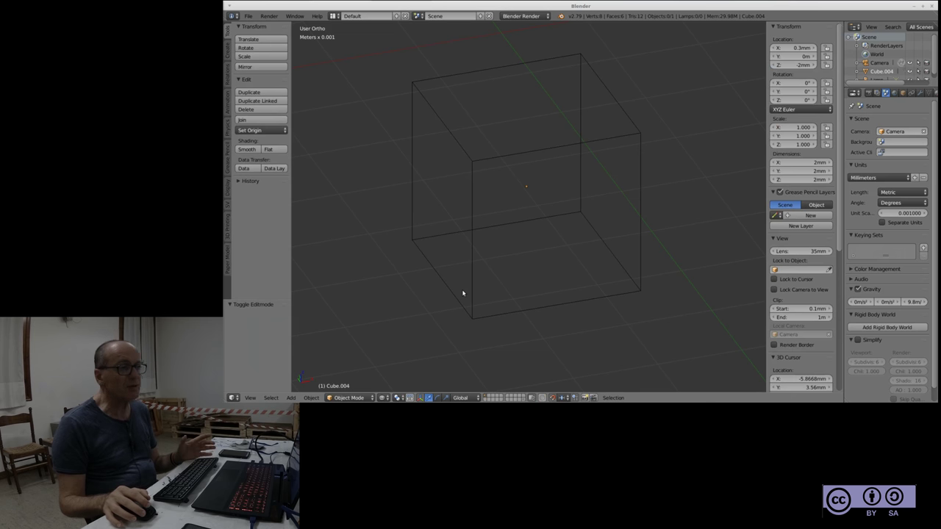
Choose Edit Mode from the 3D view header's interaction mode dropdown
{"action": "left_click", "coordinate": [372, 398]}
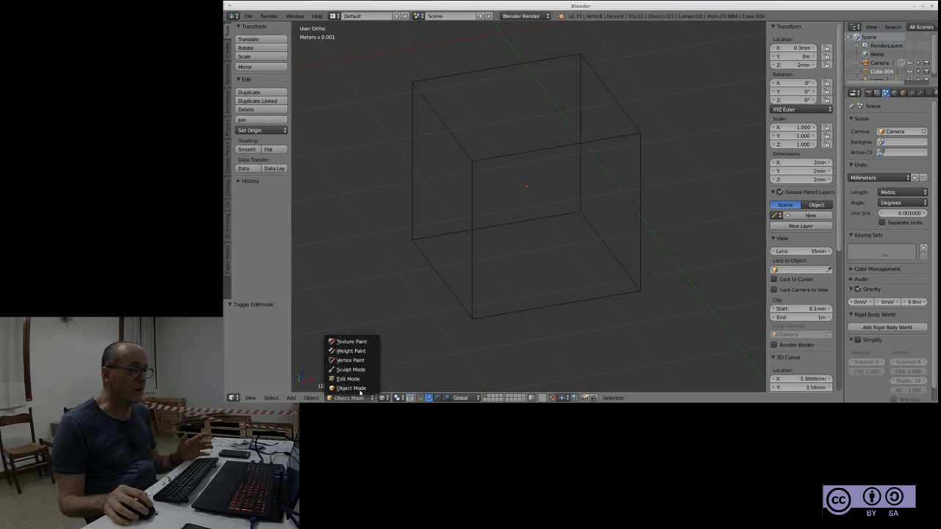
{"action": "left_click", "coordinate": [359, 378]}
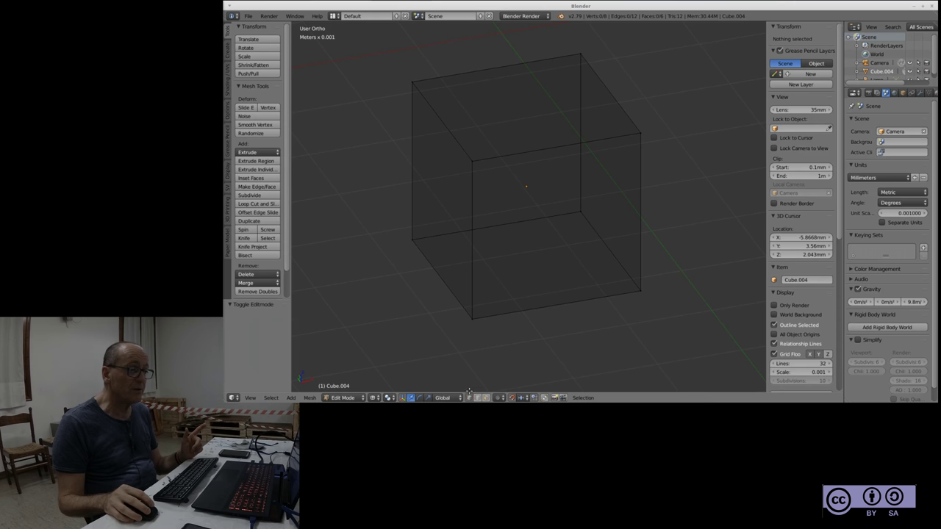
{"action": "right_click", "coordinate": [473, 319]}
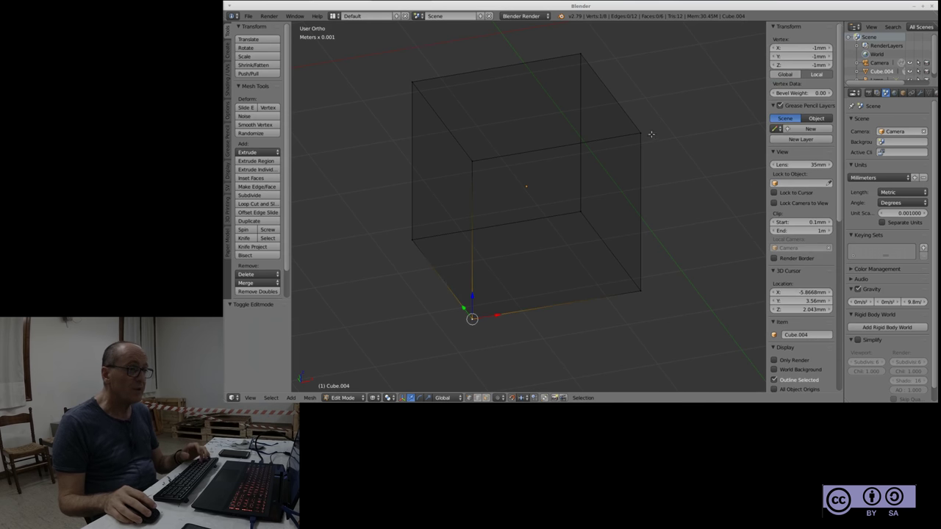
{"action": "key", "text": "a"}
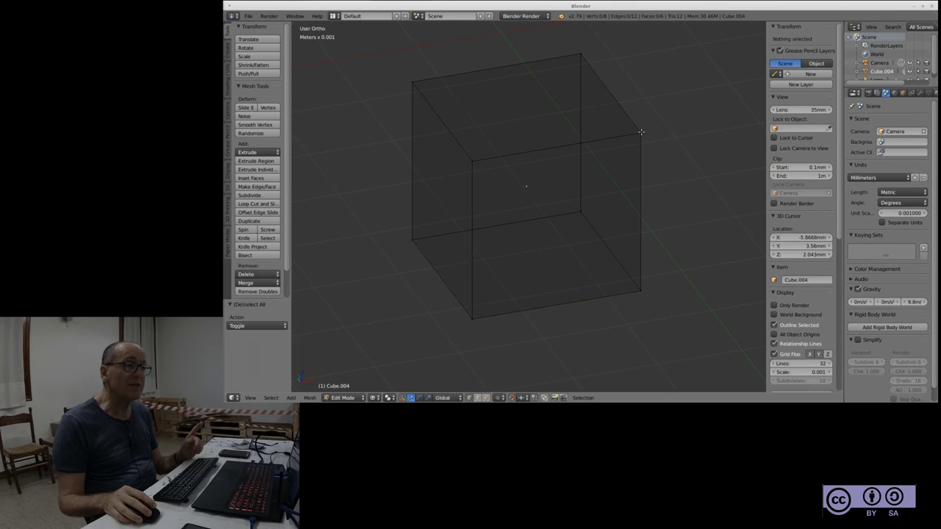
{"action": "right_click", "coordinate": [641, 132]}
{"action": "key", "text": "a"}
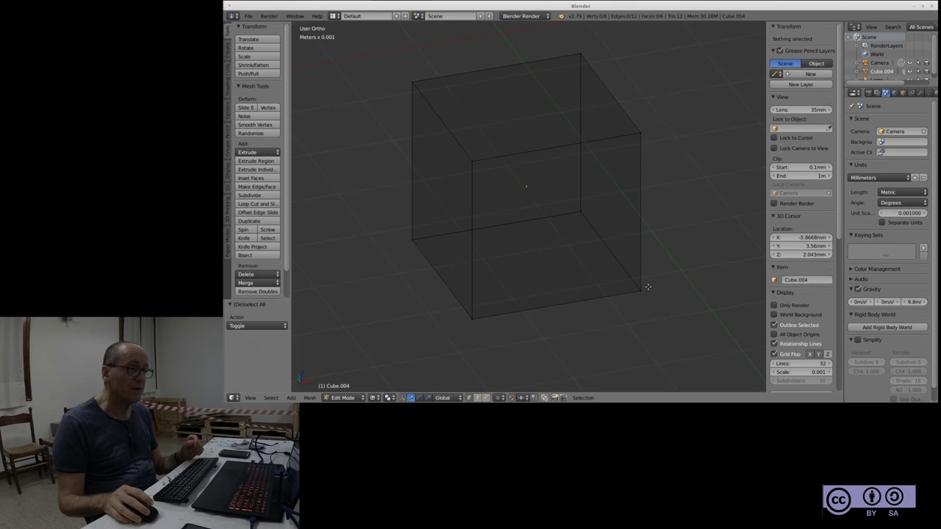
{"action": "right_click", "coordinate": [477, 152]}
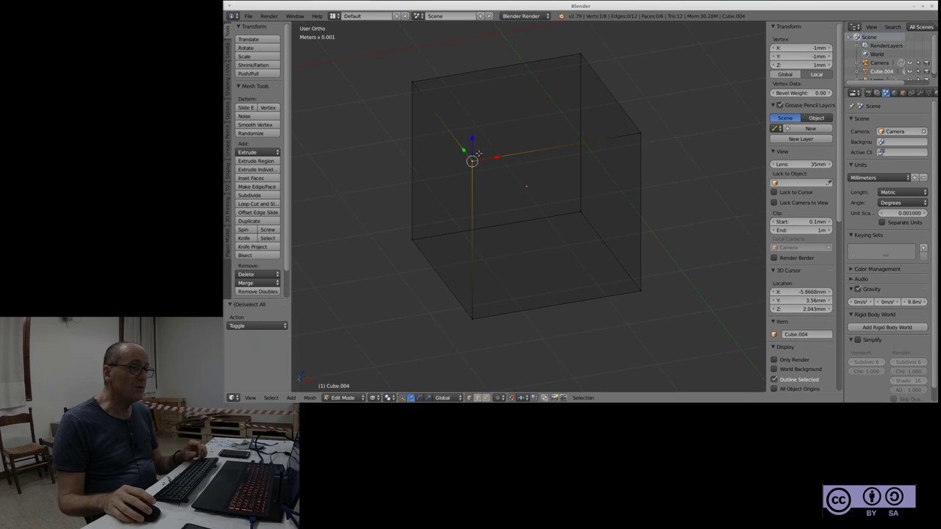
{"action": "right_click", "coordinate": [641, 133], "text": "shift"}
{"action": "right_click", "coordinate": [640, 287], "text": "shift"}
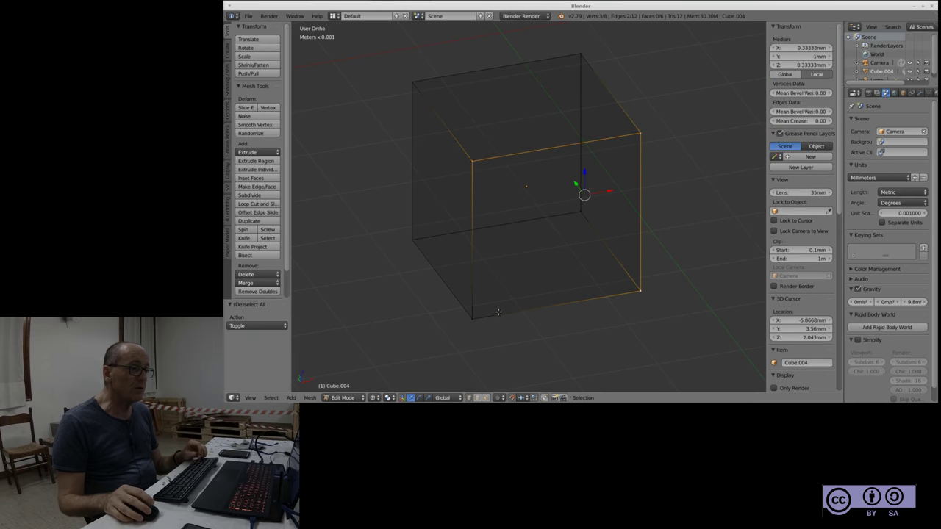
{"action": "right_click", "coordinate": [474, 318], "text": "shift"}
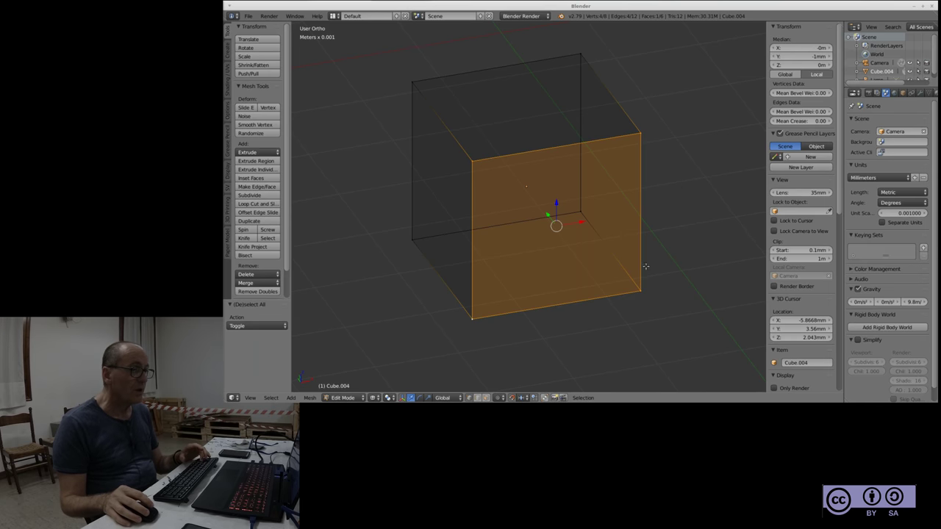
{"action": "key", "text": "a"}
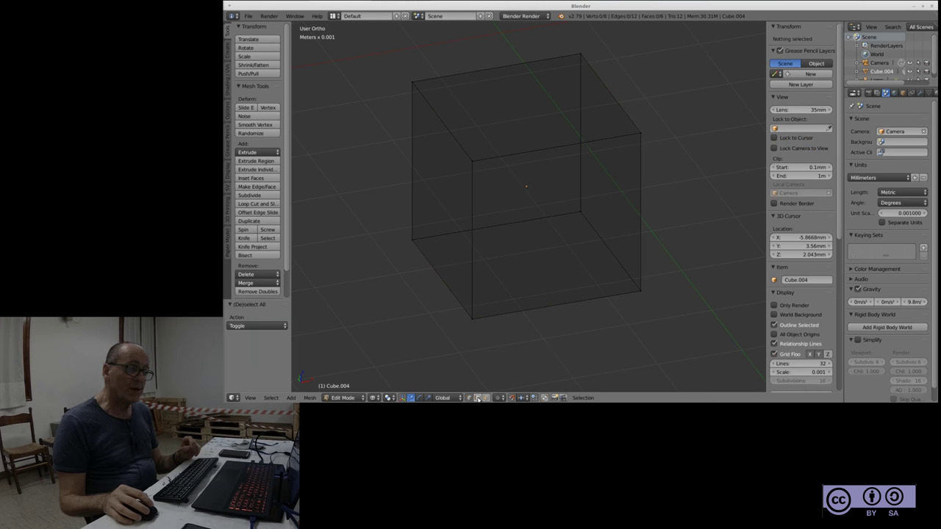
{"action": "right_click", "coordinate": [579, 142]}
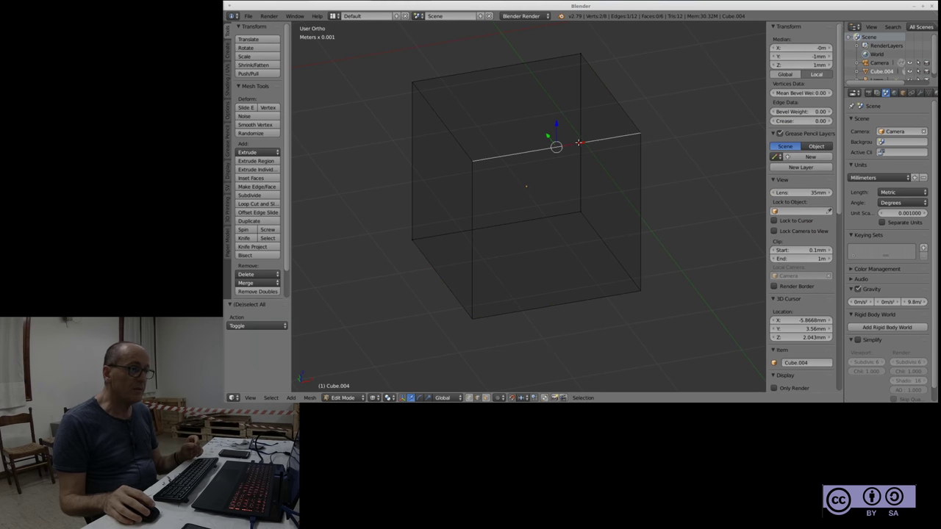
{"action": "right_click", "coordinate": [537, 301]}
{"action": "right_click", "coordinate": [471, 255]}
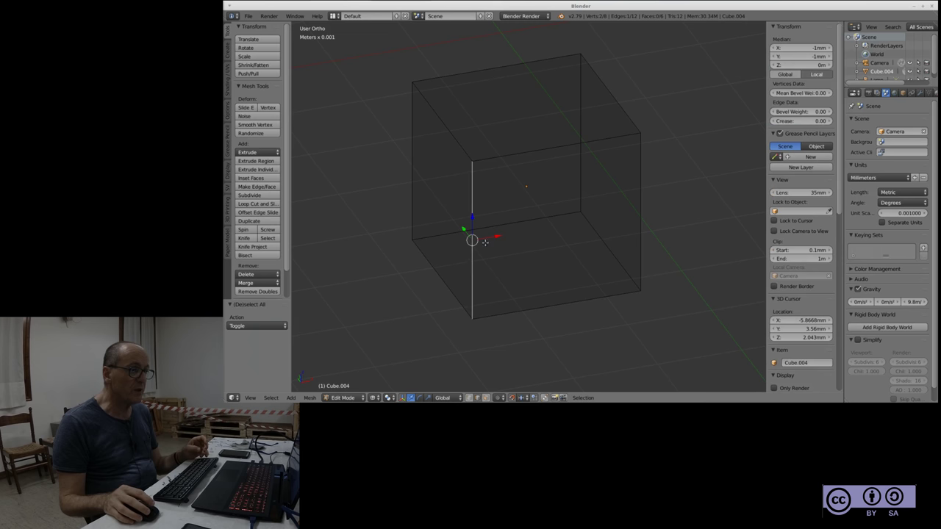
{"action": "right_click", "coordinate": [638, 199]}
{"action": "right_click", "coordinate": [610, 100]}
{"action": "right_click", "coordinate": [460, 150]}
{"action": "right_click", "coordinate": [520, 154], "text": "shift"}
{"action": "right_click", "coordinate": [596, 89], "text": "shift"}
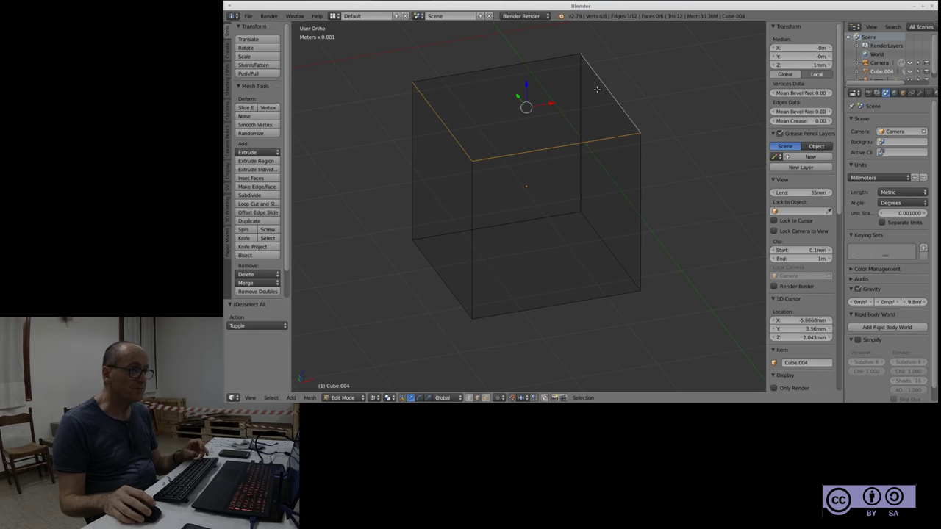
{"action": "right_click", "coordinate": [558, 58], "text": "shift"}
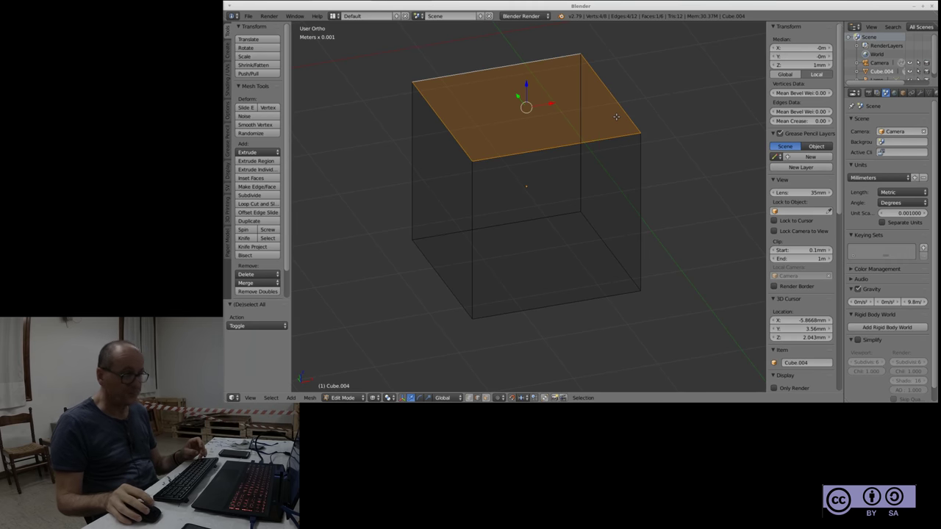
{"action": "key", "text": "a"}
{"action": "right_click", "coordinate": [499, 67]}
{"action": "right_click", "coordinate": [441, 122], "text": "shift"}
{"action": "right_click", "coordinate": [471, 190], "text": "shift"}
{"action": "right_click", "coordinate": [561, 304], "text": "shift"}
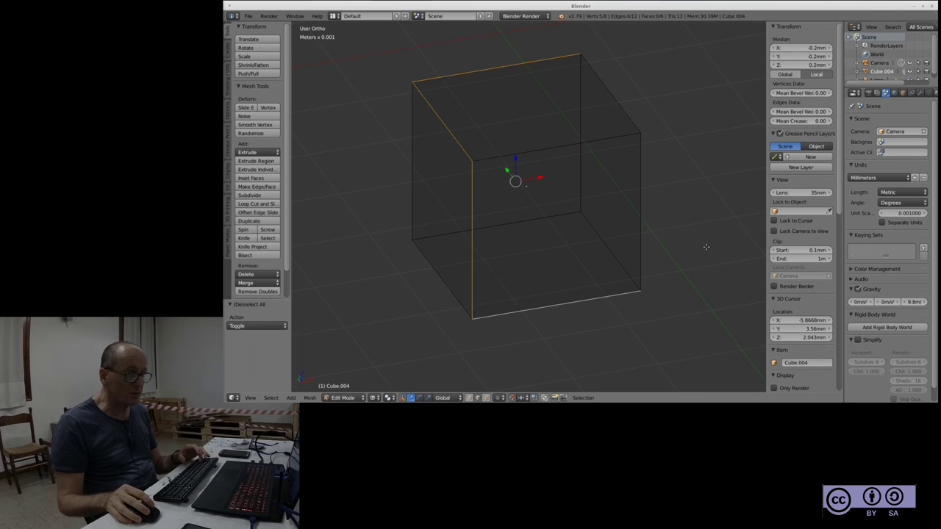
{"action": "key", "text": "a"}
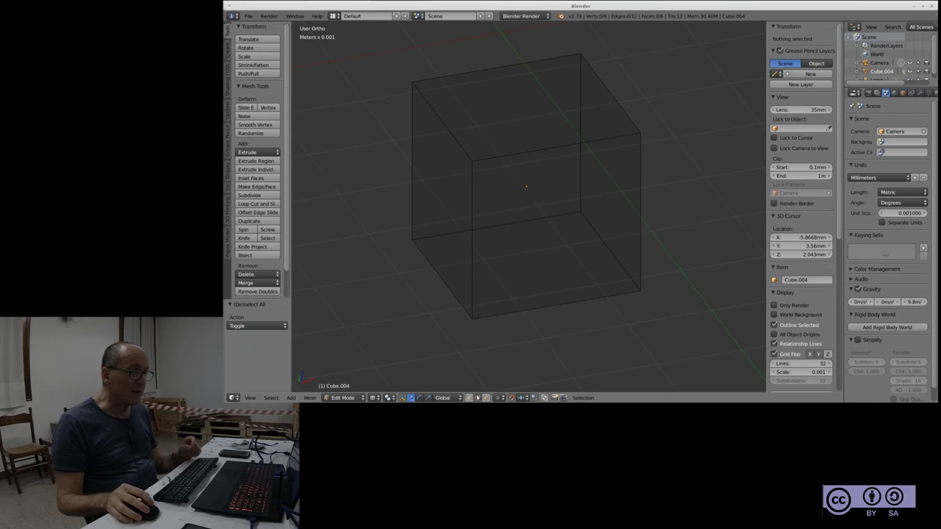
Switch to Face select mode, try the top, front, left, right and bottom faces, then deselect all
{"action": "left_click", "coordinate": [486, 397]}
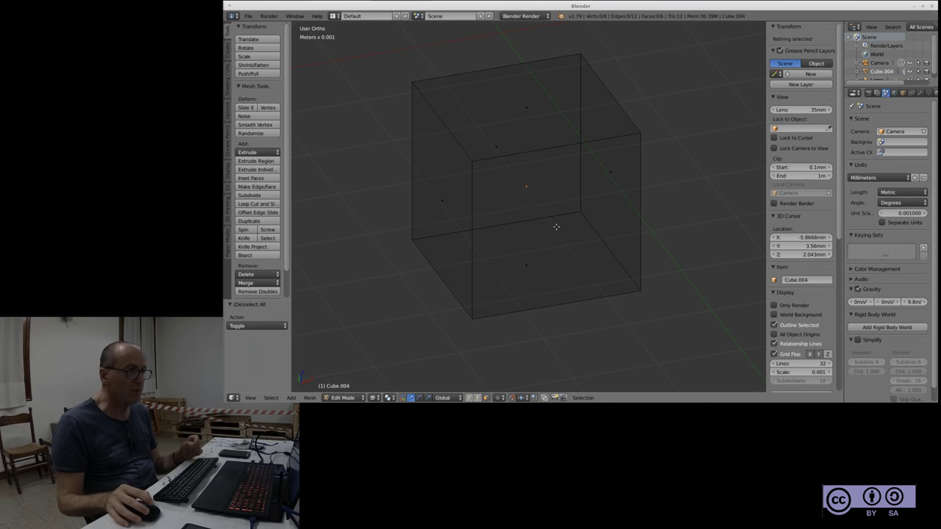
{"action": "right_click", "coordinate": [526, 108]}
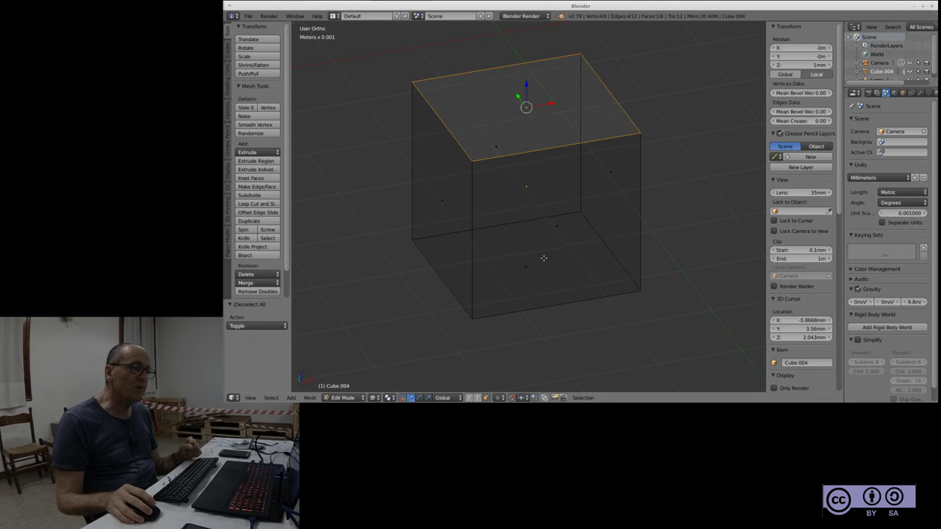
{"action": "right_click", "coordinate": [554, 233]}
{"action": "right_click", "coordinate": [451, 211]}
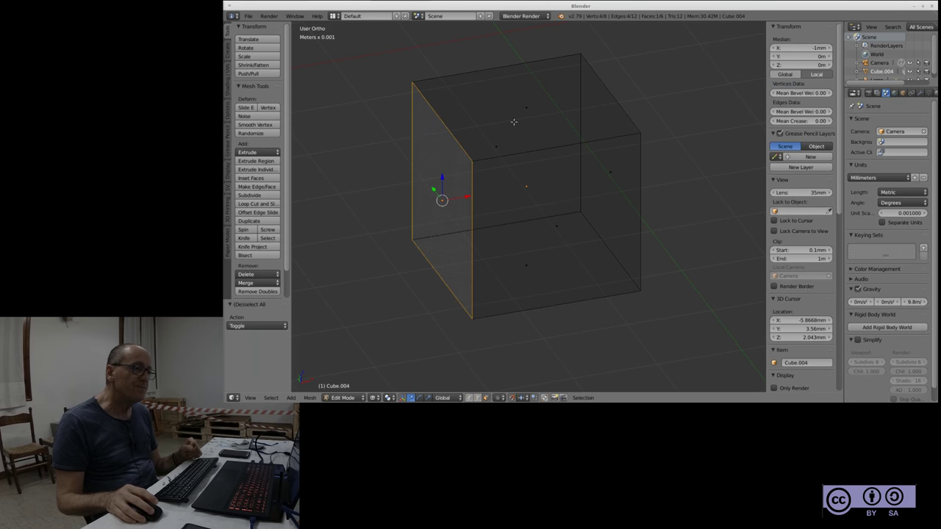
{"action": "right_click", "coordinate": [555, 138]}
{"action": "right_click", "coordinate": [599, 173]}
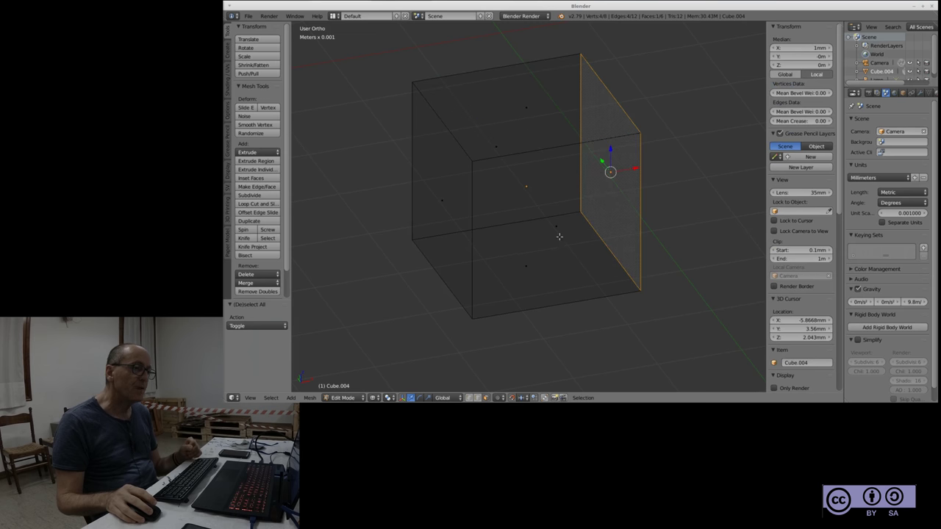
{"action": "right_click", "coordinate": [517, 273]}
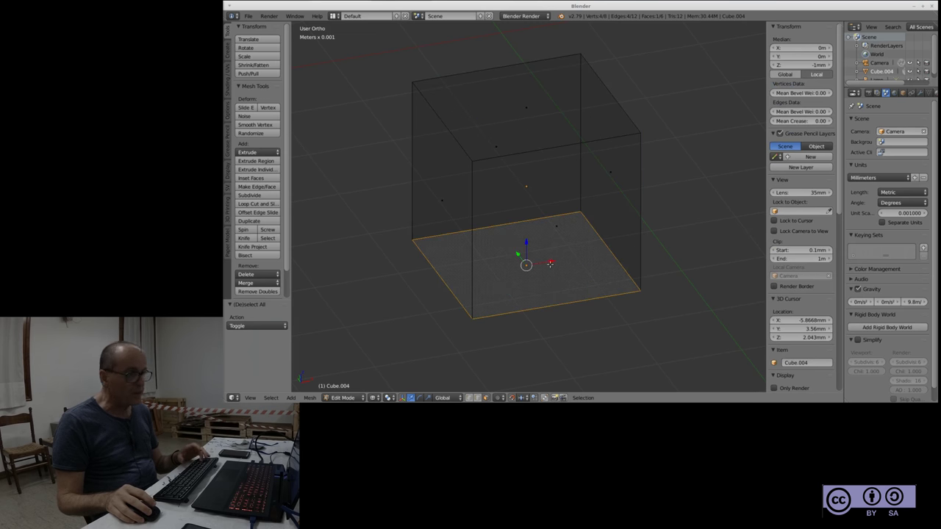
{"action": "key", "text": "a"}
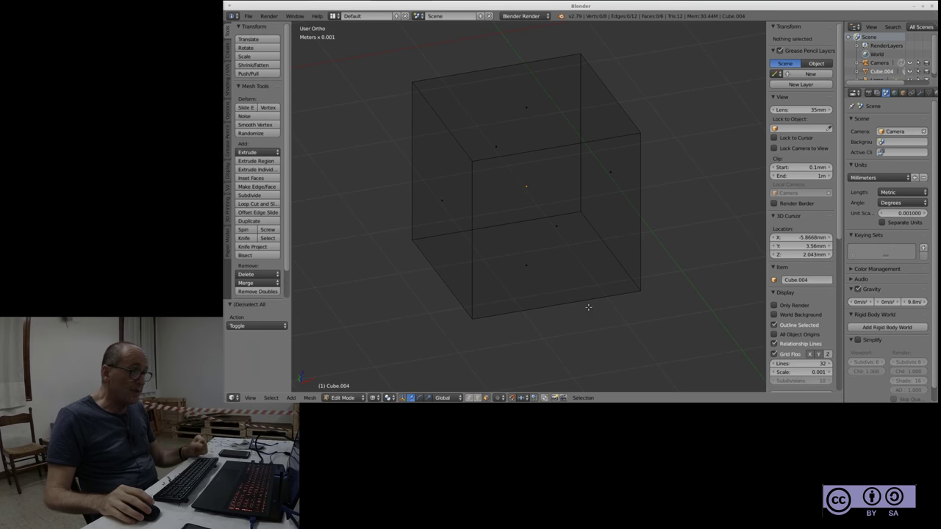
Select the bottom face, cancel two moves so it stays put, deselect all and switch to Edge select mode
{"action": "right_click", "coordinate": [527, 264]}
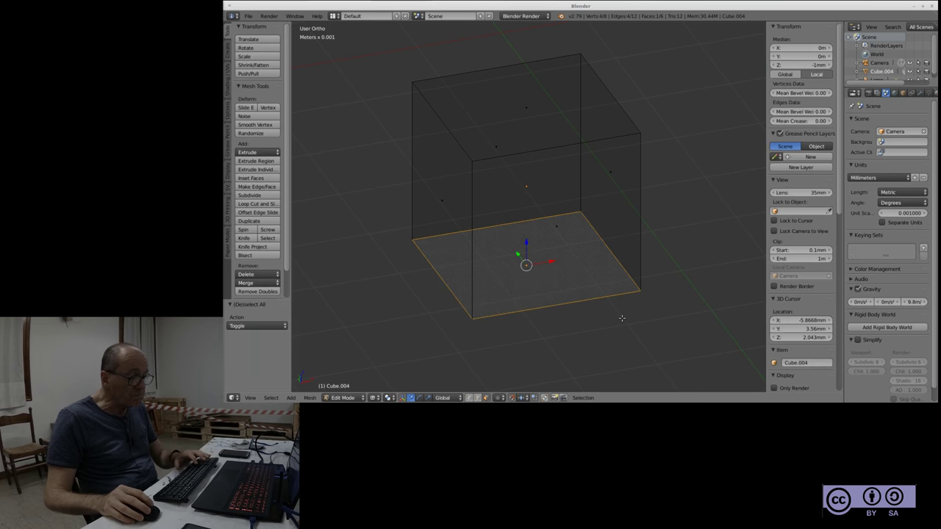
{"action": "key", "text": "g"}
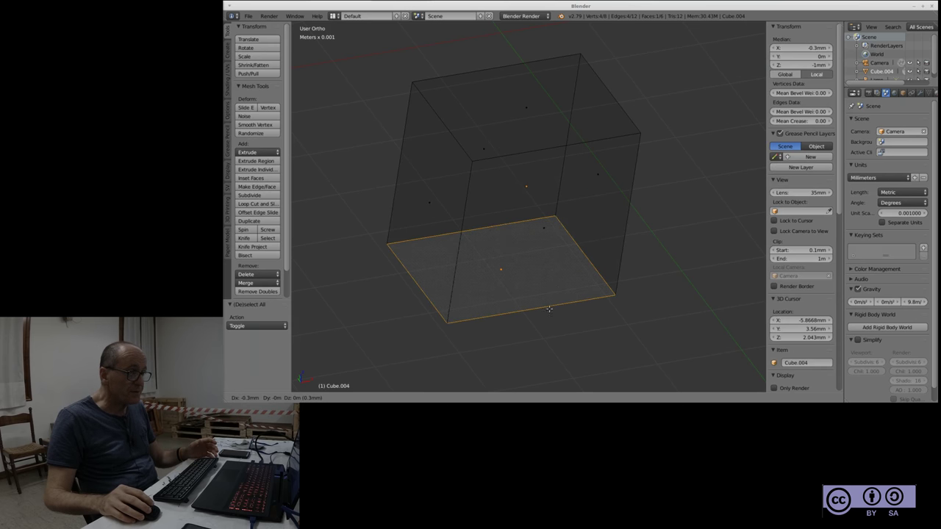
{"action": "key", "text": "Escape"}
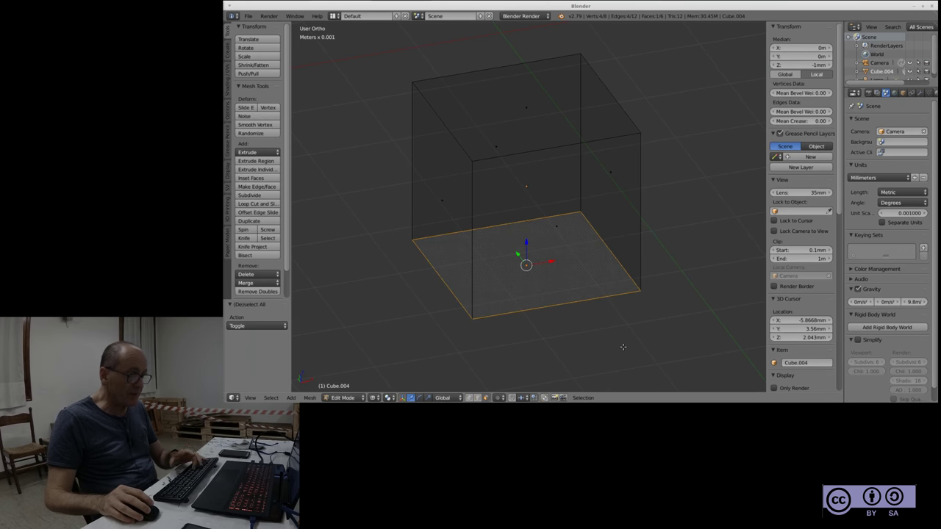
{"action": "key", "text": "g"}
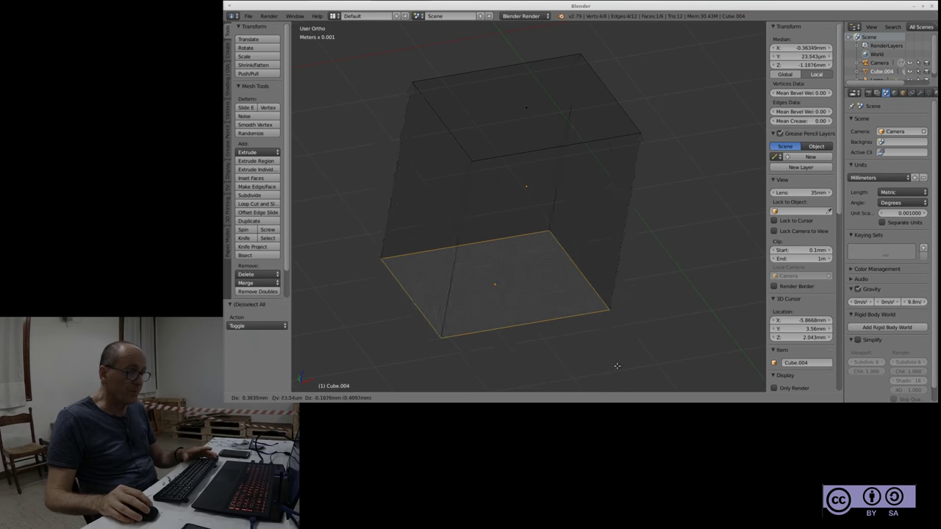
{"action": "key", "text": "Escape"}
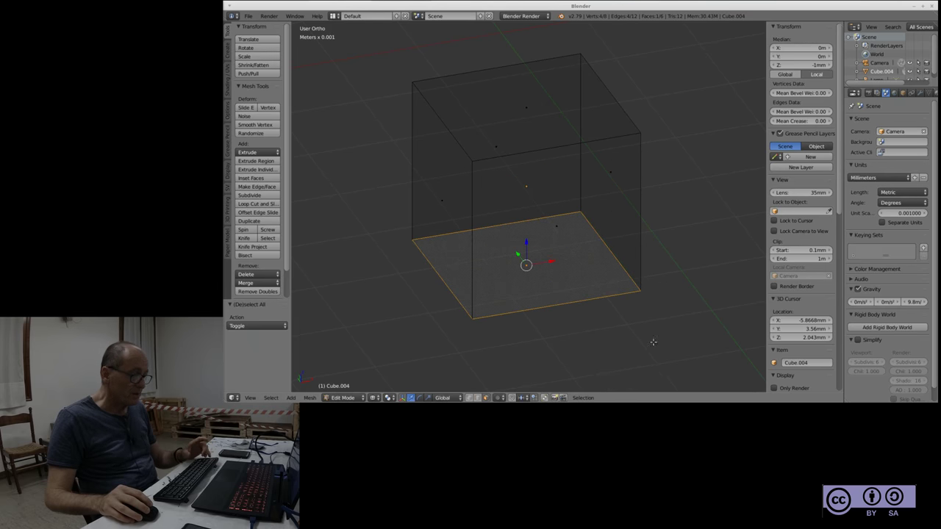
{"action": "key", "text": "a"}
{"action": "left_click", "coordinate": [477, 397]}
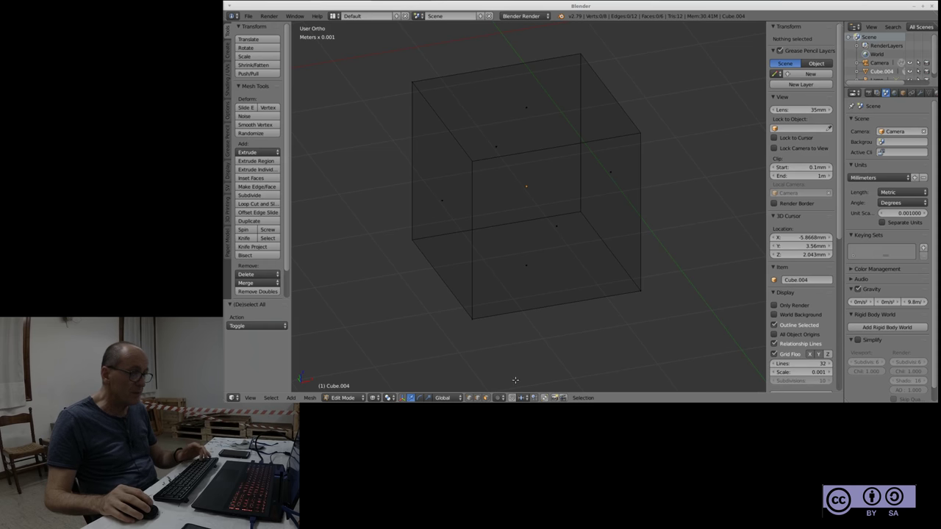
Select a bottom corner vertex, then an edge, then the front face to compare, clearing the selection
{"action": "right_click", "coordinate": [471, 320]}
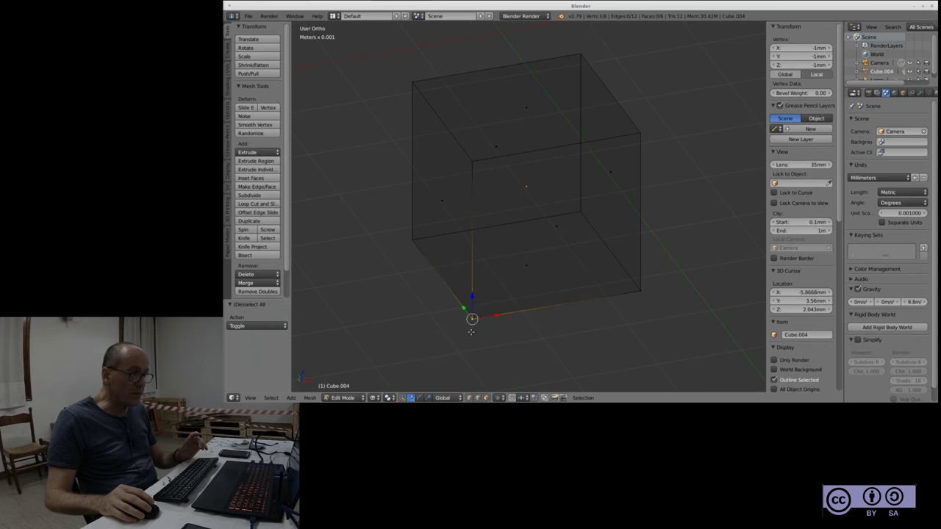
{"action": "right_click", "coordinate": [532, 309]}
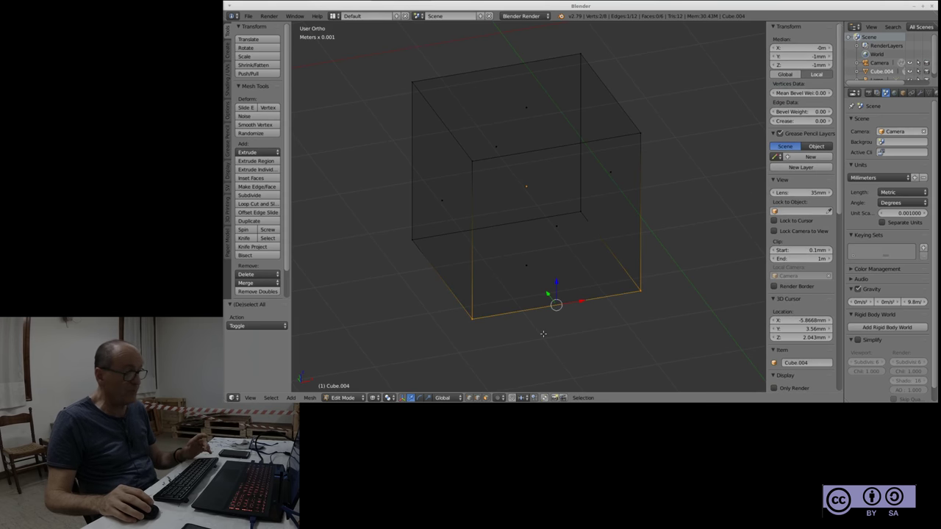
{"action": "key", "text": "a"}
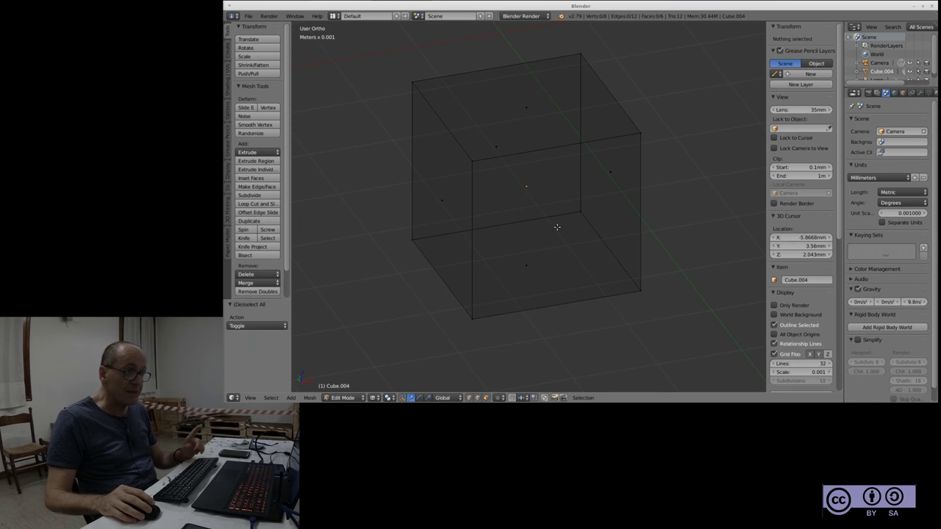
{"action": "right_click", "coordinate": [556, 228]}
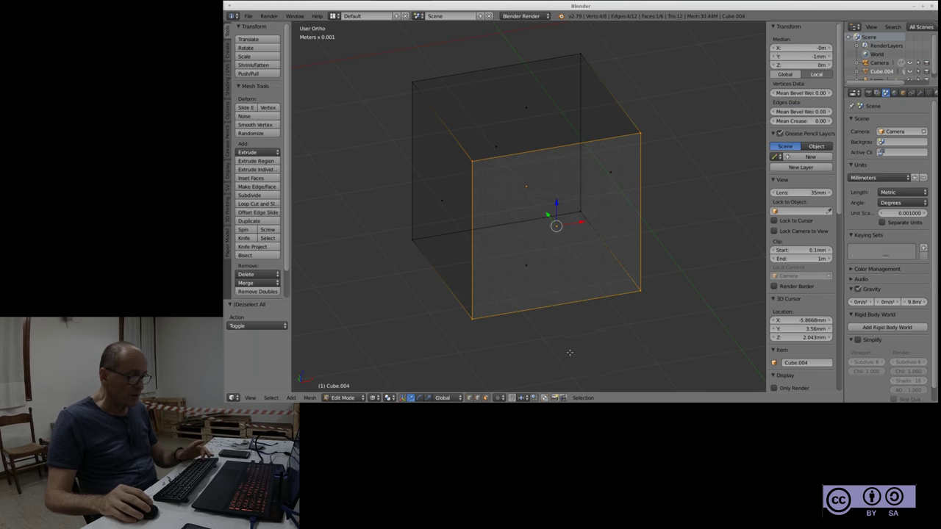
{"action": "key", "text": "a"}
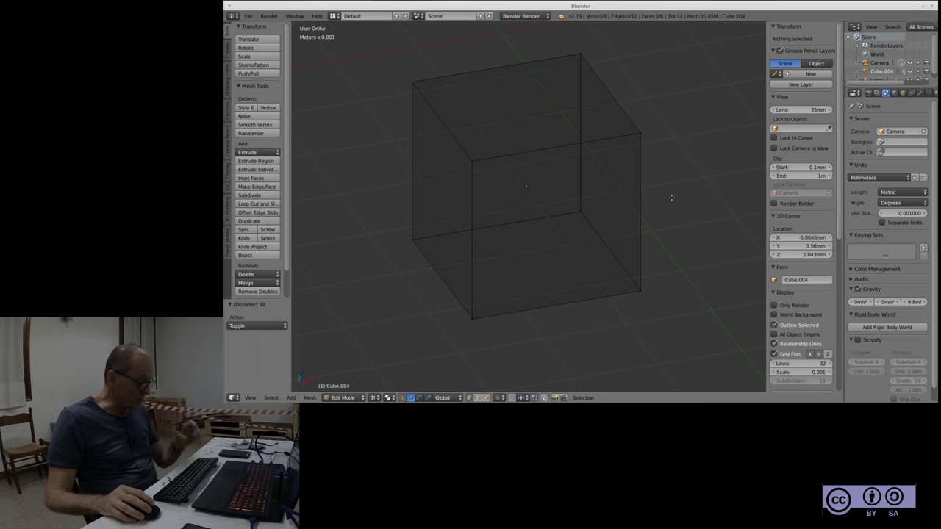
Check the vertex/edge/face select-mode menu, place the 3D cursor beside the cube, and exit to Object Mode
{"action": "key", "text": "ctrl+Tab"}
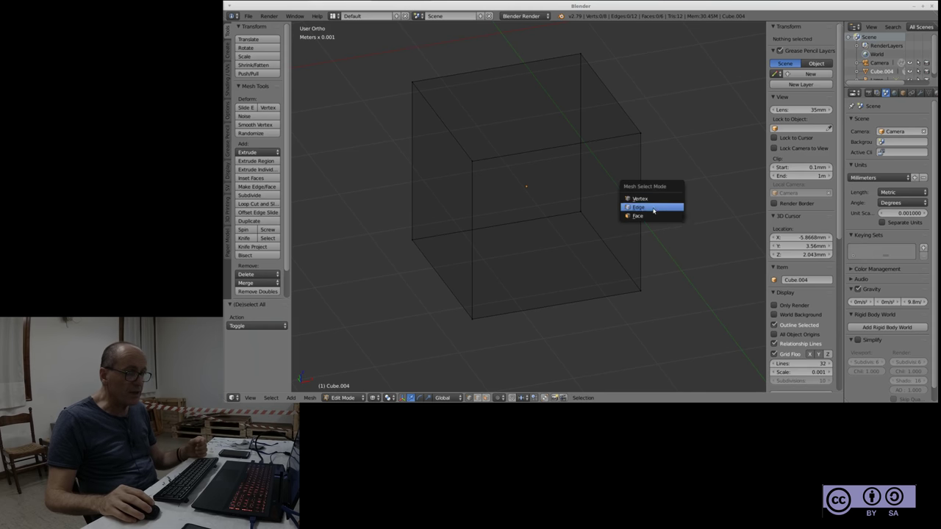
{"action": "left_click", "coordinate": [669, 125]}
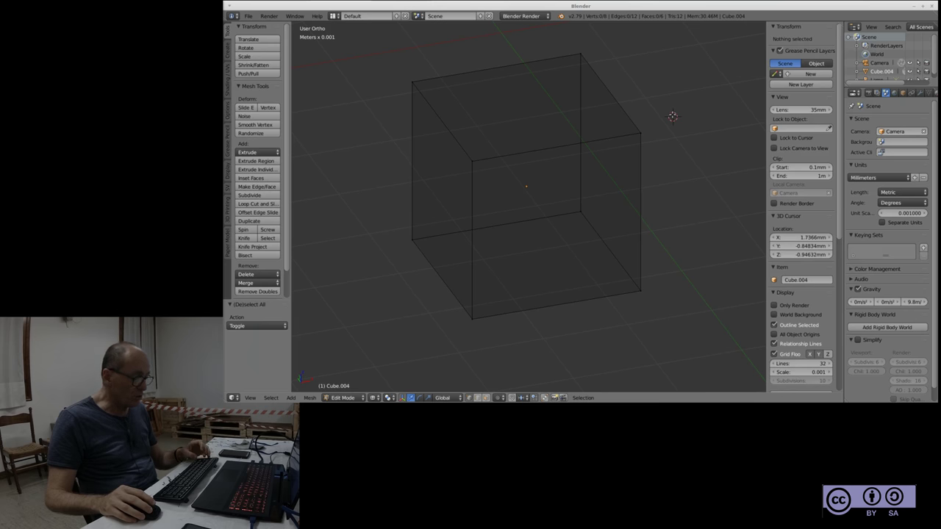
{"action": "key", "text": "ctrl+Tab"}
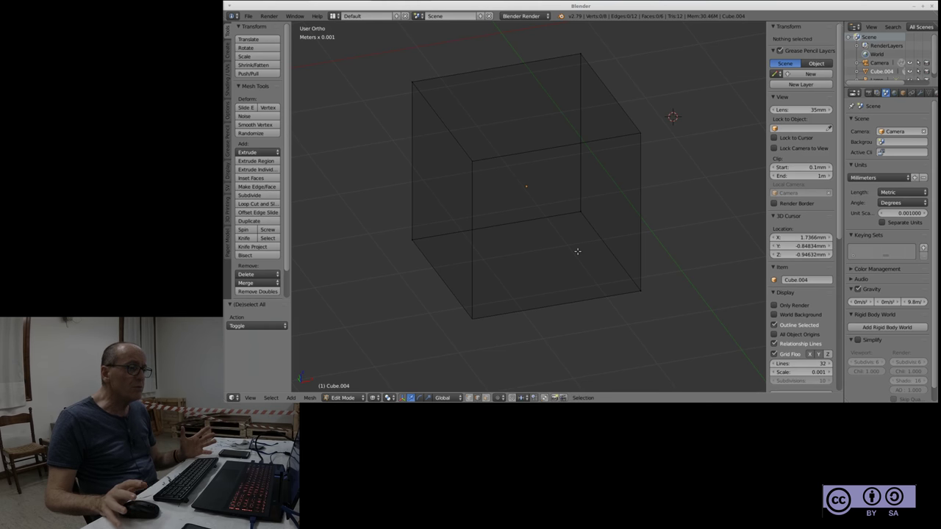
{"action": "key", "text": "Tab"}
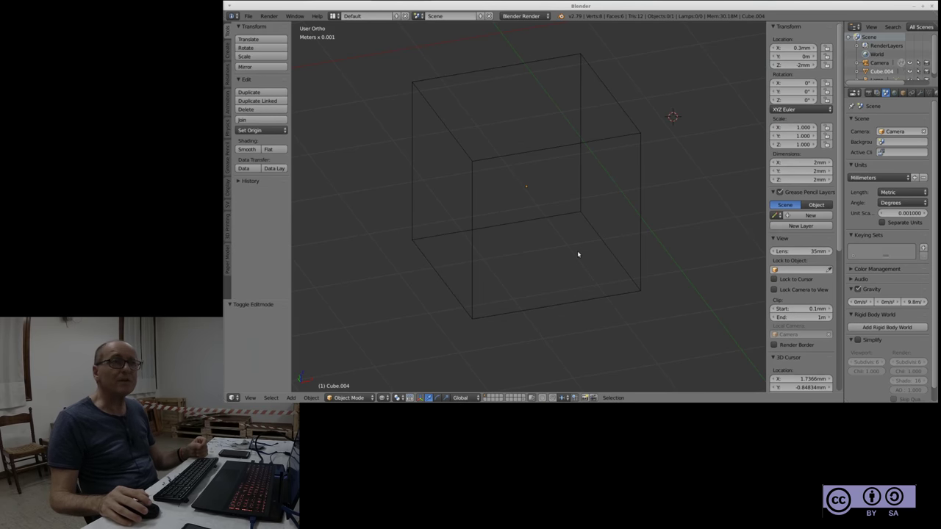
Toggle Edit Mode once, then select Cube.004 and enter Edit Mode with no vertices selected
{"action": "key", "text": "Tab"}
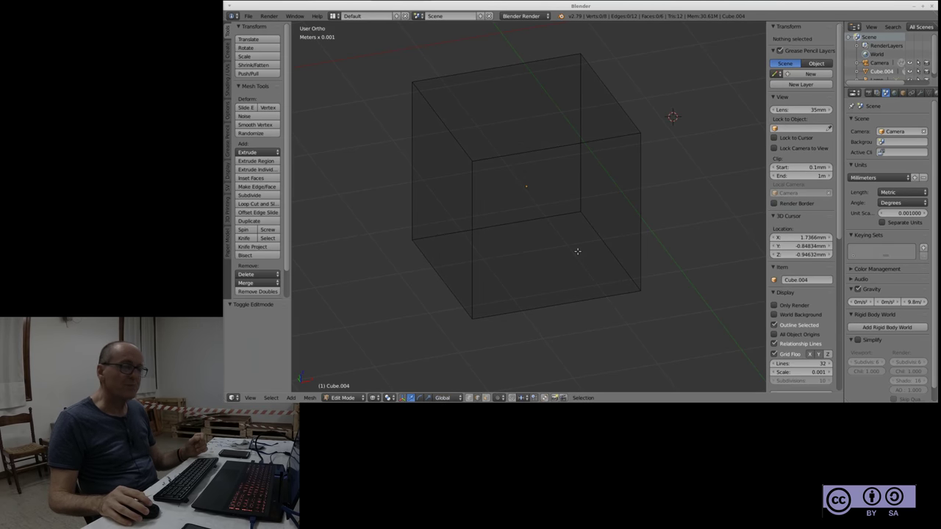
{"action": "key", "text": "Tab"}
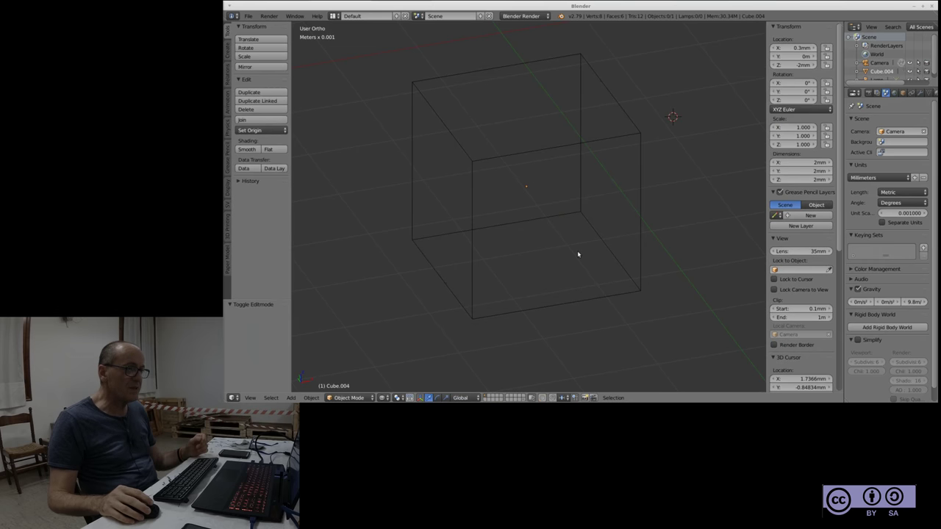
{"action": "right_click", "coordinate": [524, 311]}
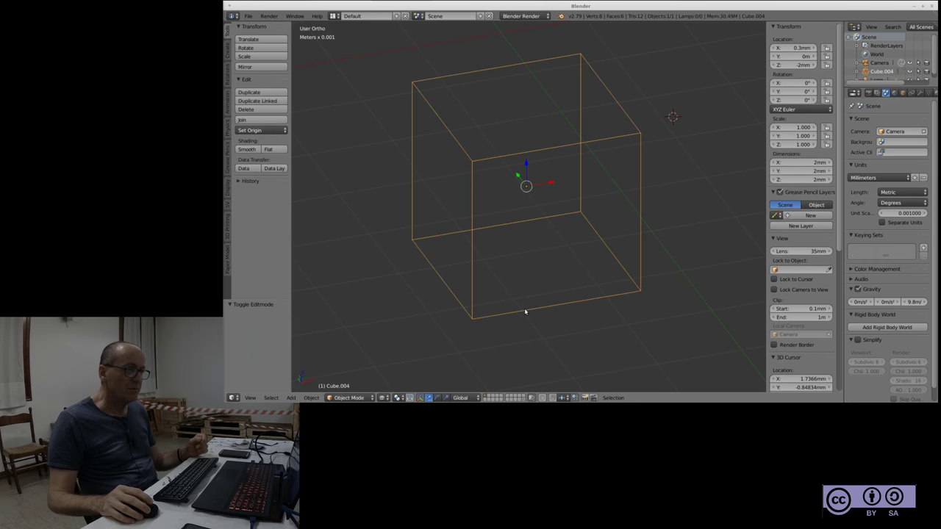
{"action": "key", "text": "Tab"}
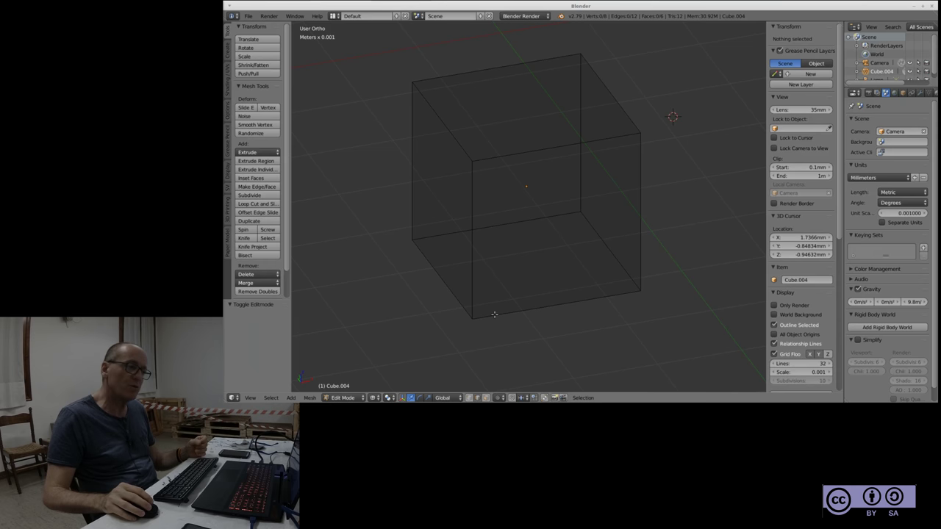
{"action": "right_click", "coordinate": [491, 156]}
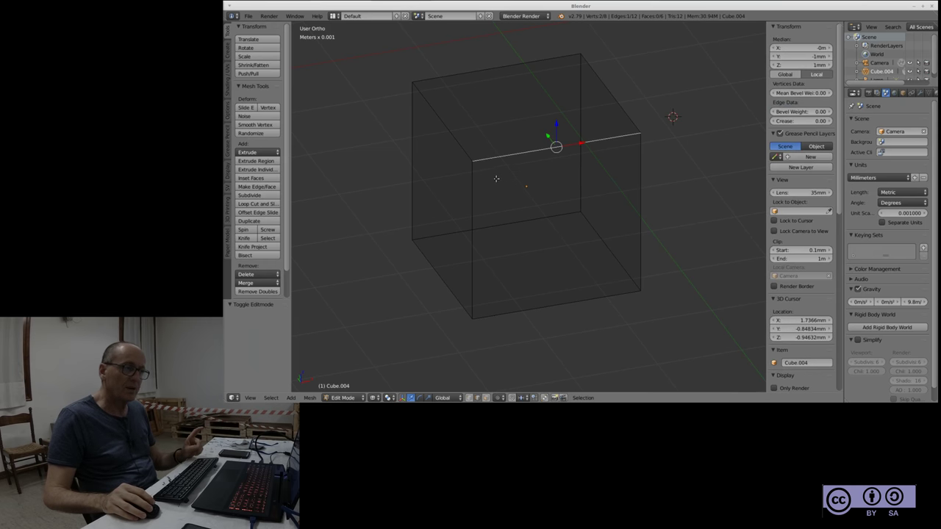
{"action": "key", "text": "g"}
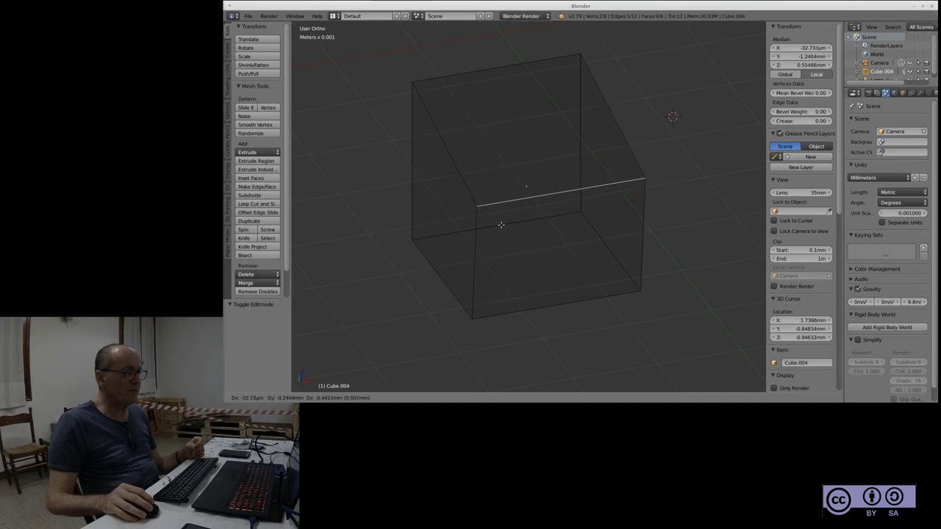
{"action": "left_click", "coordinate": [443, 234]}
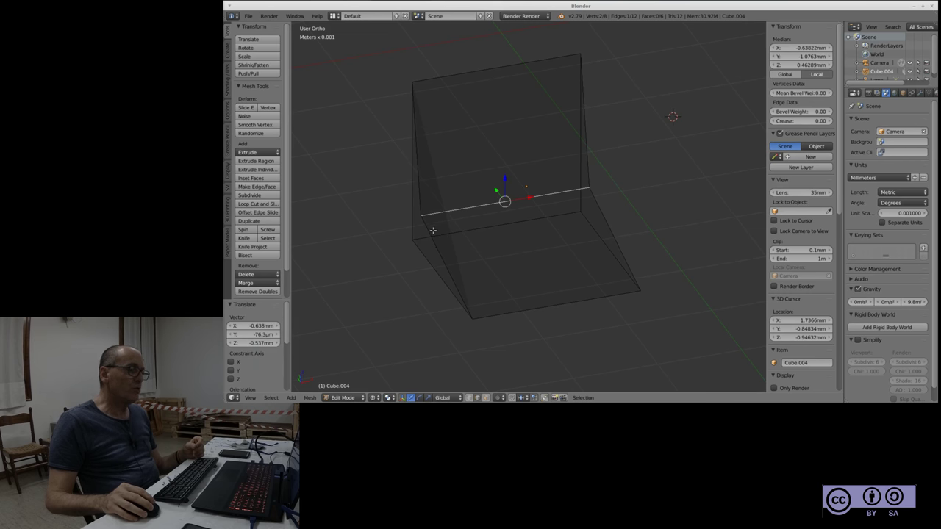
{"action": "mouse_move", "coordinate": [500, 331]}
{"action": "middle_mouse_down"}
{"action": "mouse_move", "coordinate": [514, 329]}
{"action": "mouse_move", "coordinate": [455, 336]}
{"action": "mouse_move", "coordinate": [532, 327]}
{"action": "mouse_move", "coordinate": [505, 332]}
{"action": "mouse_move", "coordinate": [522, 319]}
{"action": "middle_mouse_up"}
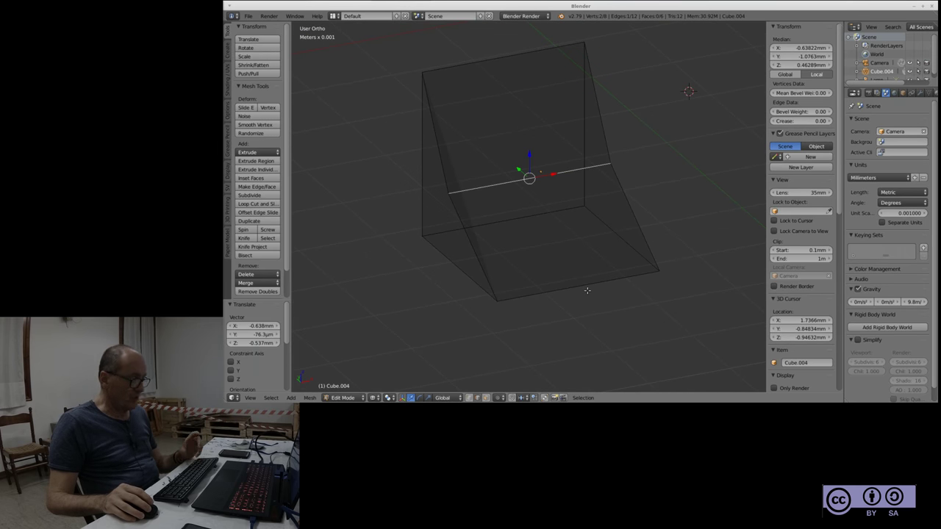
{"action": "key", "text": "ctrl+z"}
{"action": "key", "text": "a"}
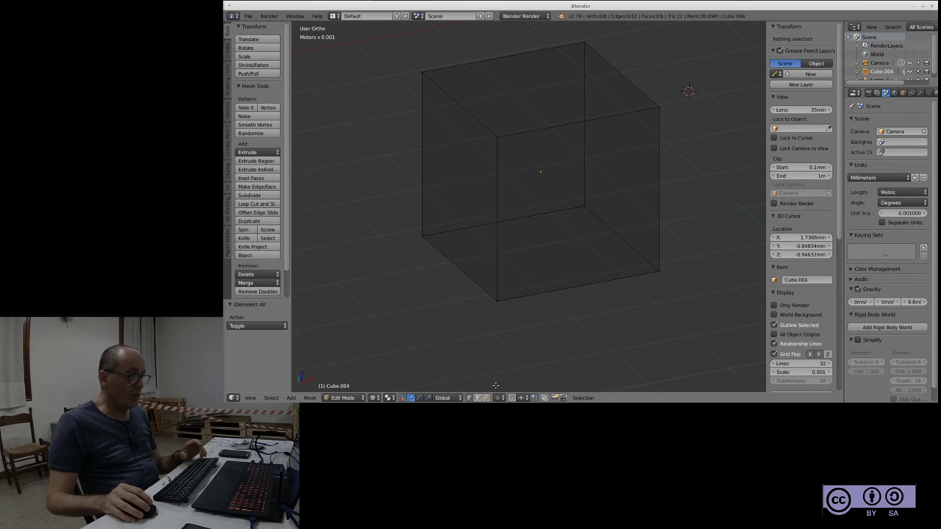
{"action": "middle_click_drag", "start_coordinate": [631, 326], "coordinate": [479, 189]}
Move the top-left corner vertex 1.1 mm along X to X -2.101 mm, skewing the cube
{"action": "right_click", "coordinate": [425, 160]}
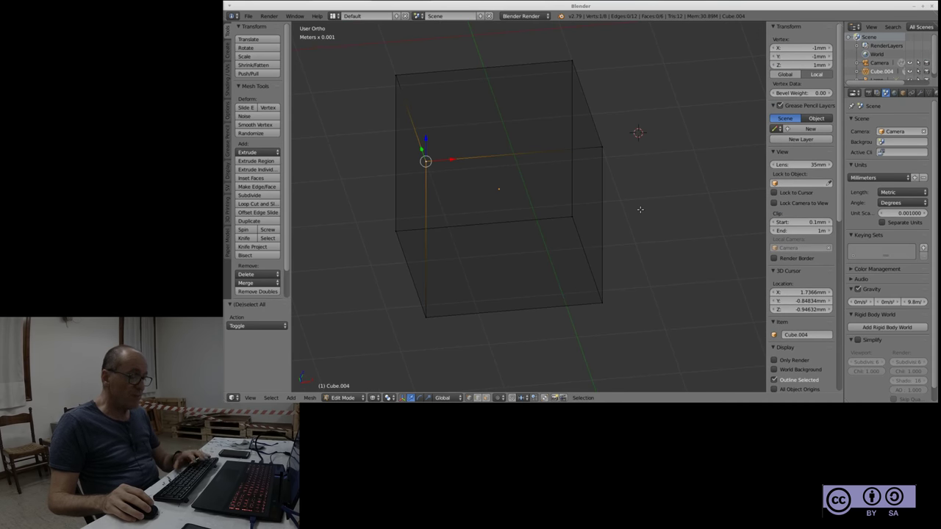
{"action": "key", "text": "g"}
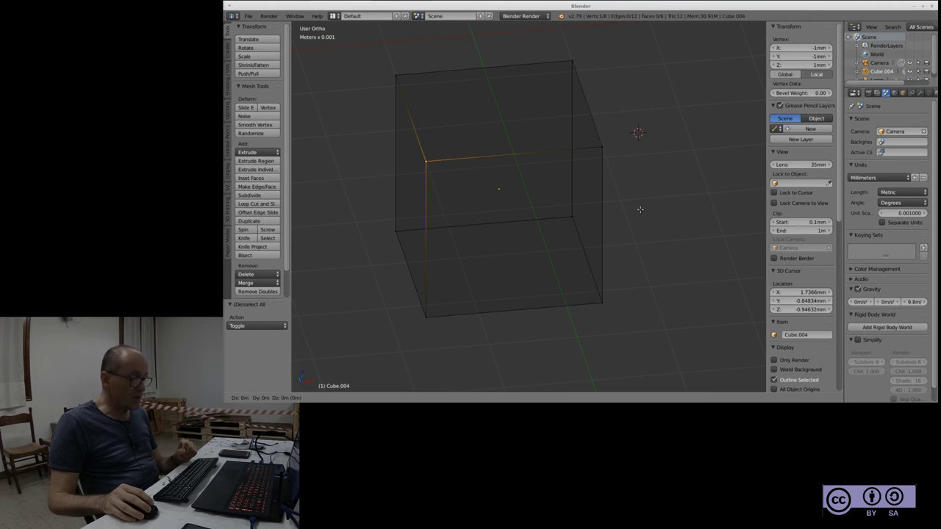
{"action": "key", "text": "x"}
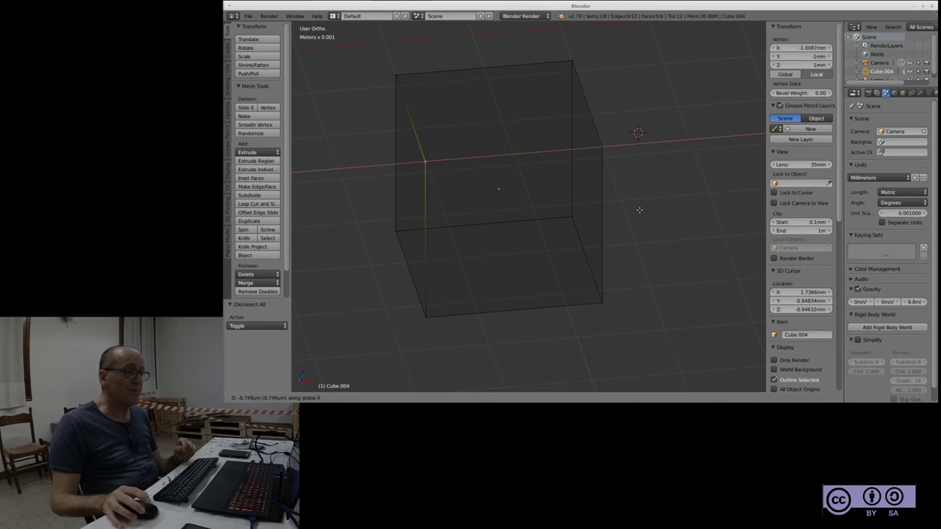
{"action": "left_click", "coordinate": [544, 228]}
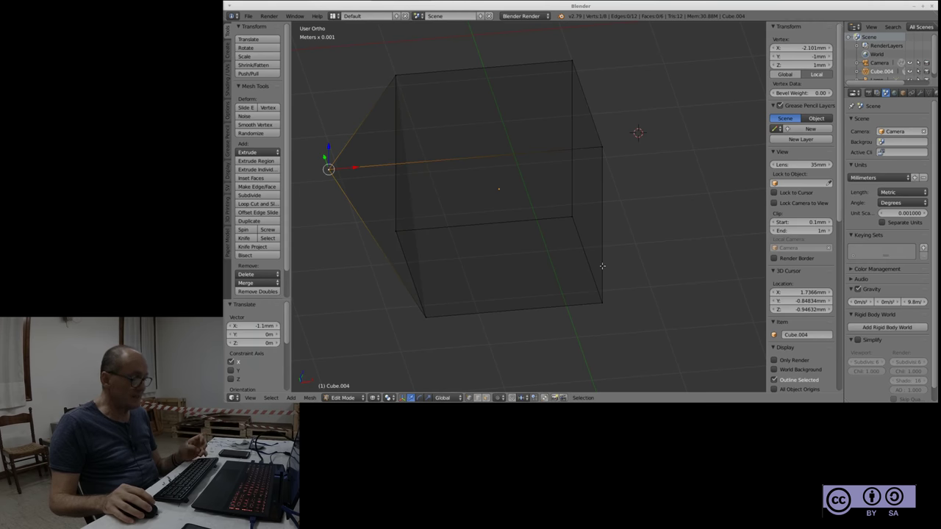
{"action": "middle_click_drag", "start_coordinate": [652, 318], "coordinate": [632, 301]}
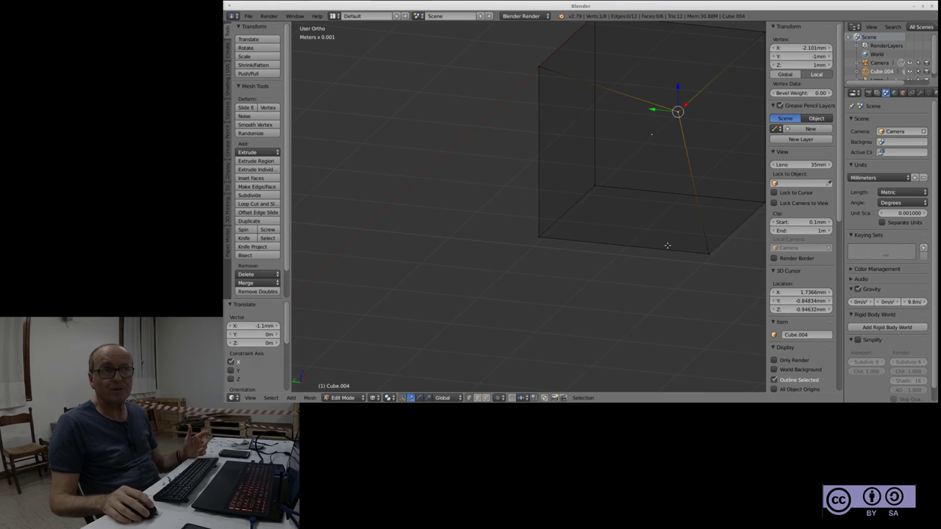
Switch the viewport from wireframe to solid shading and orbit around the skewed Cube.004
{"action": "middle_click_drag", "start_coordinate": [555, 226], "coordinate": [581, 196]}
{"action": "mouse_move", "coordinate": [672, 227]}
{"action": "middle_mouse_down"}
{"action": "mouse_move", "coordinate": [668, 242]}
{"action": "mouse_move", "coordinate": [617, 242]}
{"action": "mouse_move", "coordinate": [494, 214]}
{"action": "middle_mouse_up"}
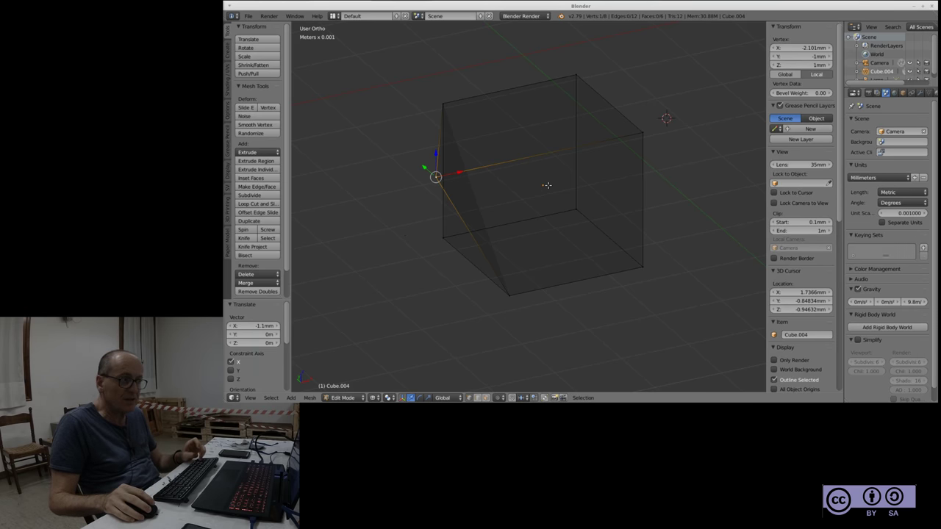
{"action": "middle_click_drag", "start_coordinate": [546, 185], "coordinate": [591, 200]}
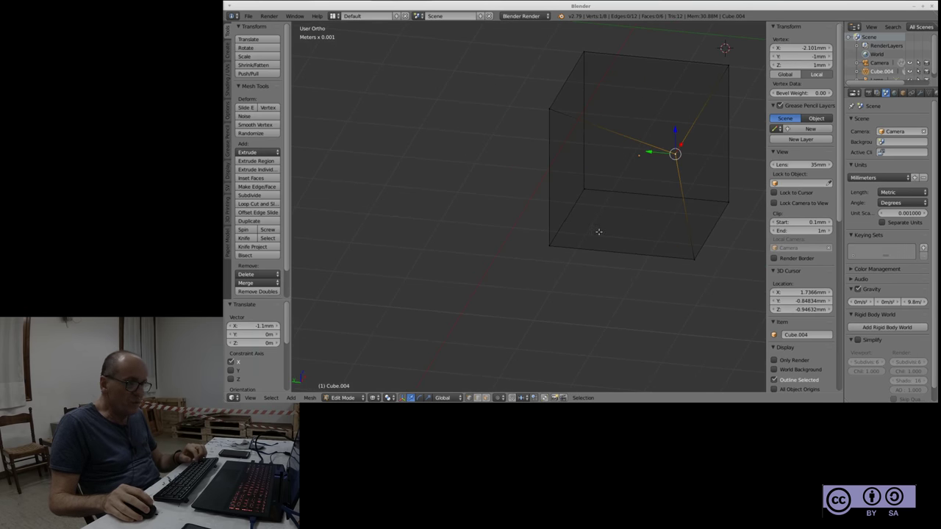
{"action": "key", "text": "z"}
{"action": "mouse_move", "coordinate": [651, 245]}
{"action": "middle_mouse_down"}
{"action": "mouse_move", "coordinate": [615, 231]}
{"action": "mouse_move", "coordinate": [624, 256]}
{"action": "middle_mouse_up"}
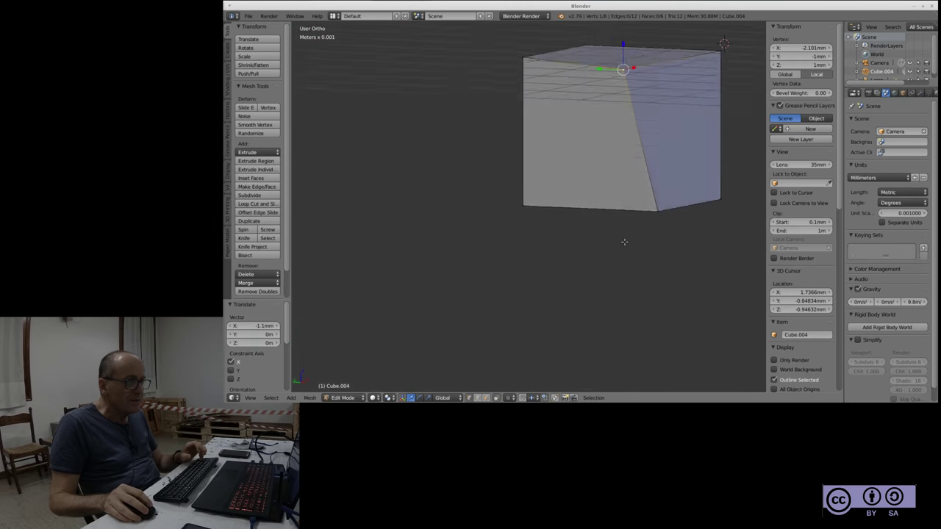
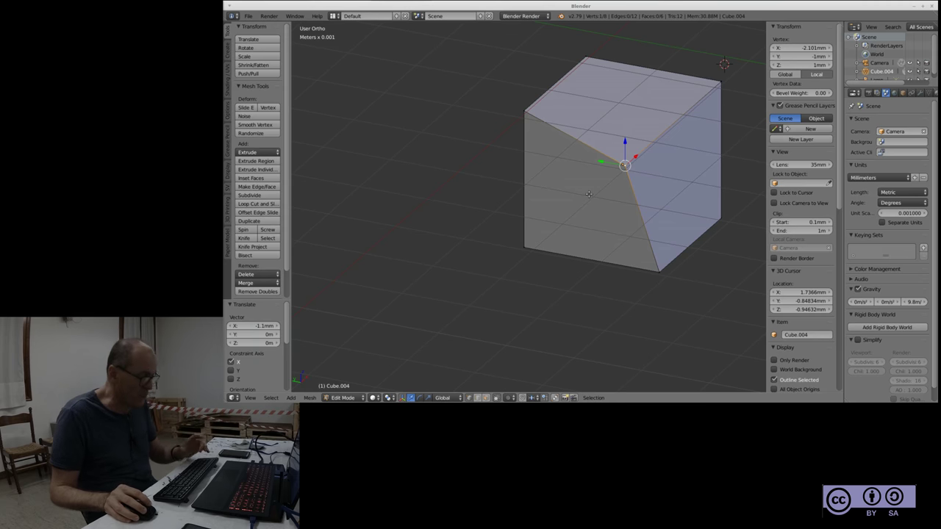
Select only Cube.004's left face in face mode and triangulate it with Ctrl+T (Beauty quads)
{"action": "key", "text": "a"}
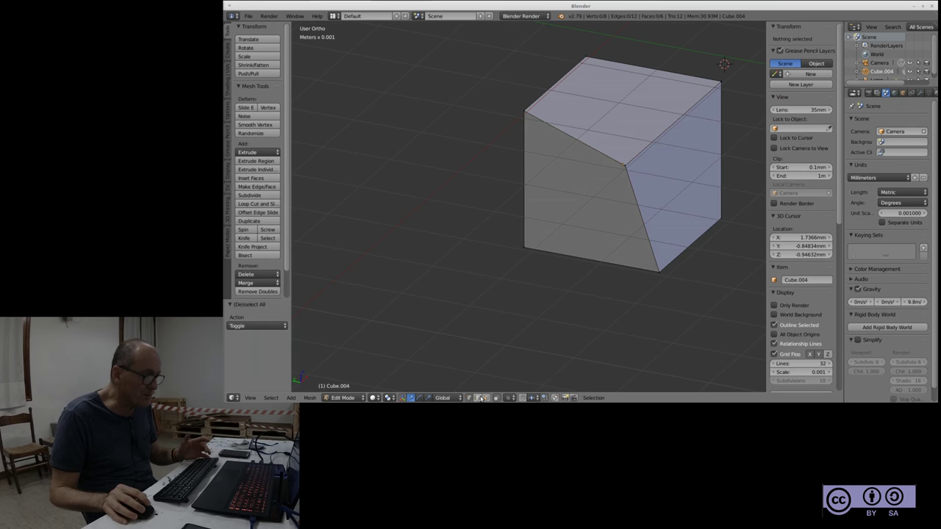
{"action": "left_click", "coordinate": [484, 398]}
{"action": "right_click", "coordinate": [583, 189]}
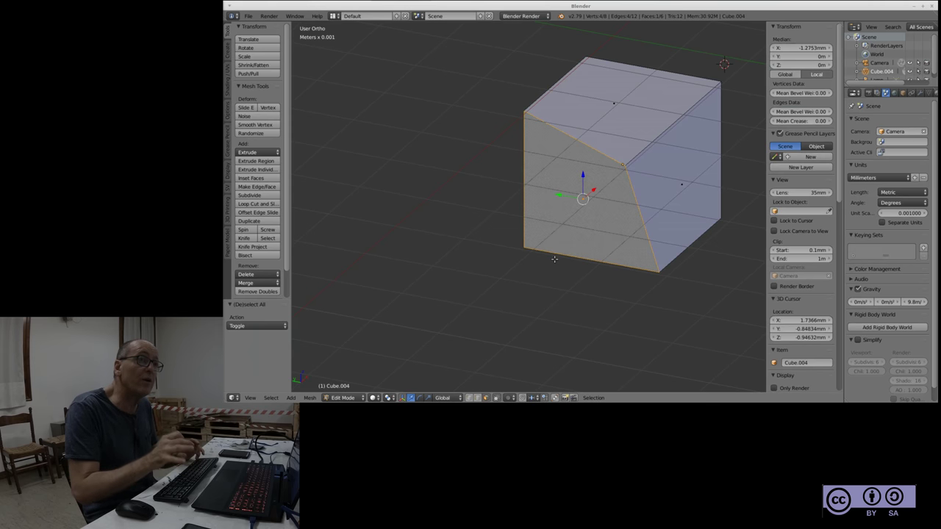
{"action": "key", "text": "ctrl+t"}
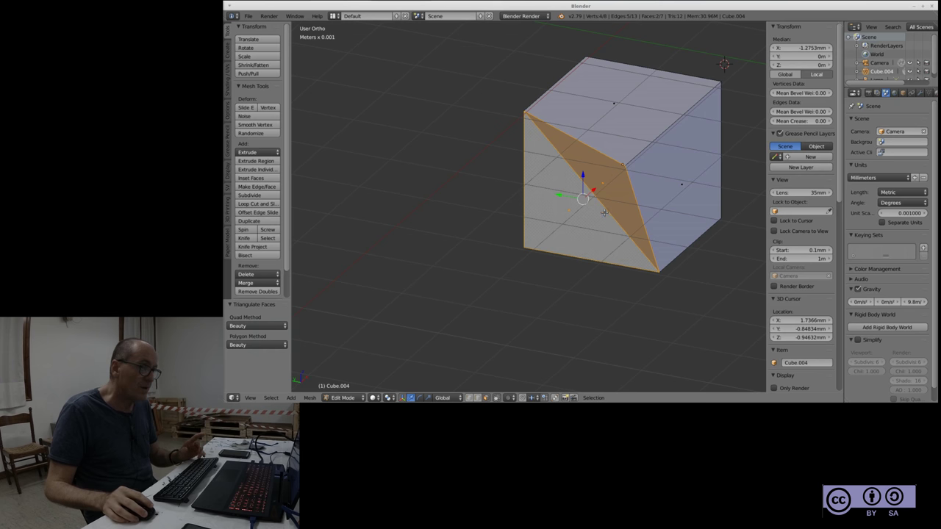
{"action": "middle_click_drag", "start_coordinate": [596, 256], "coordinate": [617, 243]}
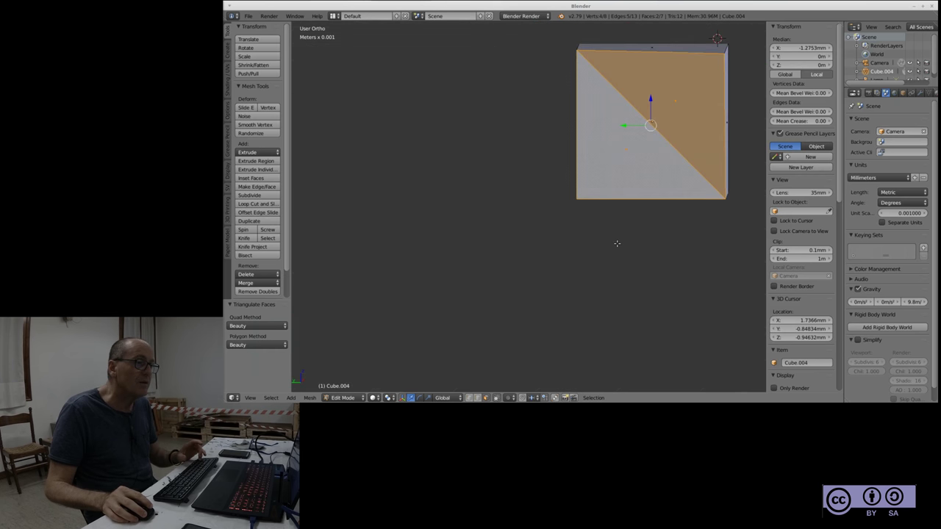
{"action": "scroll", "coordinate": [545, 247], "scroll_direction": "down", "scroll_amount": 3}
{"action": "mouse_move", "coordinate": [545, 247]}
{"action": "middle_mouse_down"}
{"action": "mouse_move", "coordinate": [632, 238]}
{"action": "mouse_move", "coordinate": [530, 193]}
{"action": "mouse_move", "coordinate": [559, 195]}
{"action": "mouse_move", "coordinate": [555, 245]}
{"action": "mouse_move", "coordinate": [592, 251]}
{"action": "middle_mouse_up"}
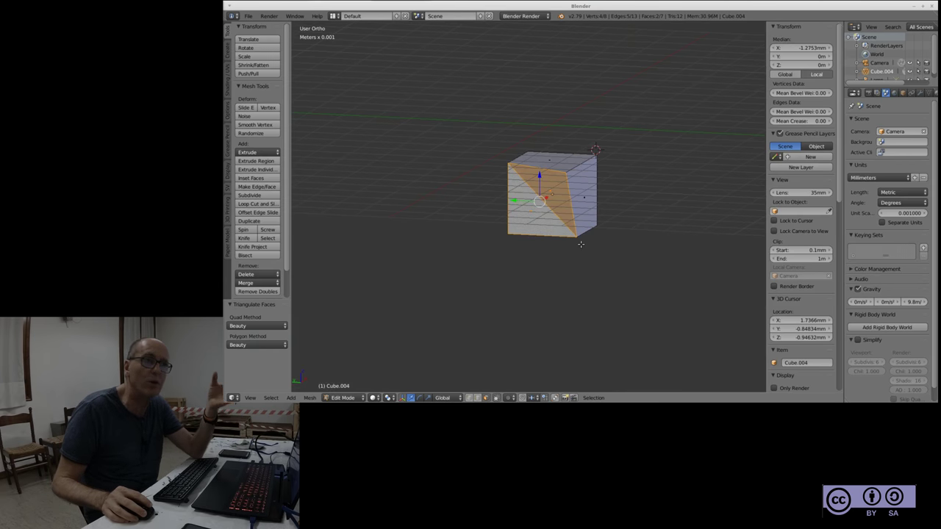
{"action": "mouse_move", "coordinate": [624, 223]}
{"action": "middle_mouse_down"}
{"action": "mouse_move", "coordinate": [441, 234]}
{"action": "mouse_move", "coordinate": [478, 221]}
{"action": "middle_mouse_up"}
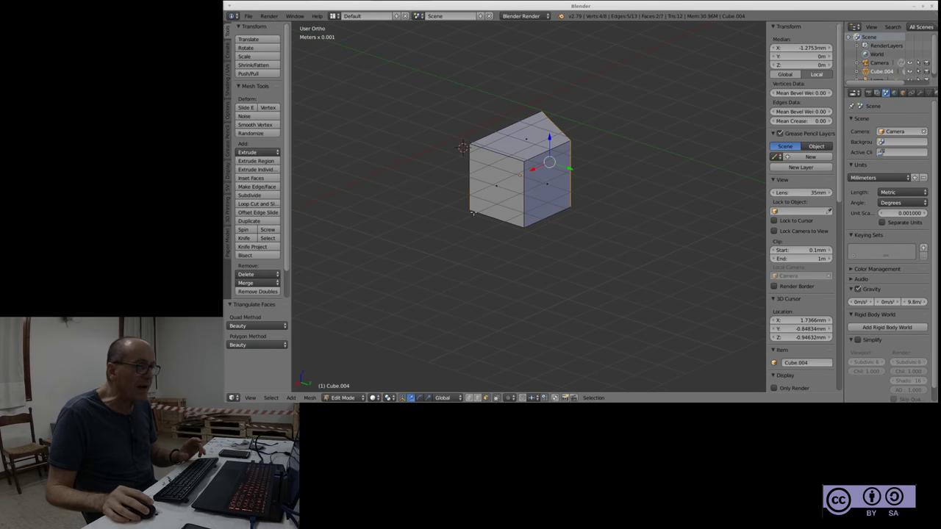
Triangulate the cube's front-left face, undoing and then redoing the split
{"action": "right_click", "coordinate": [494, 185]}
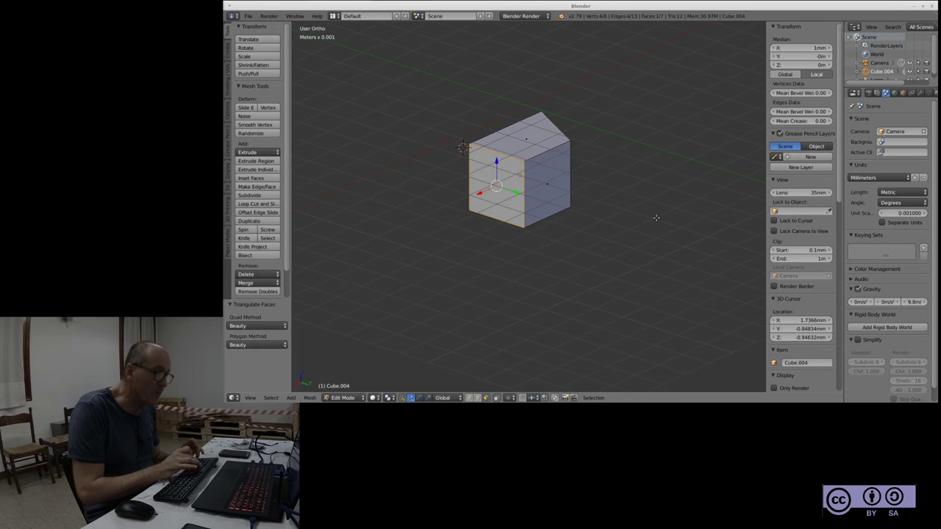
{"action": "key", "text": "j"}
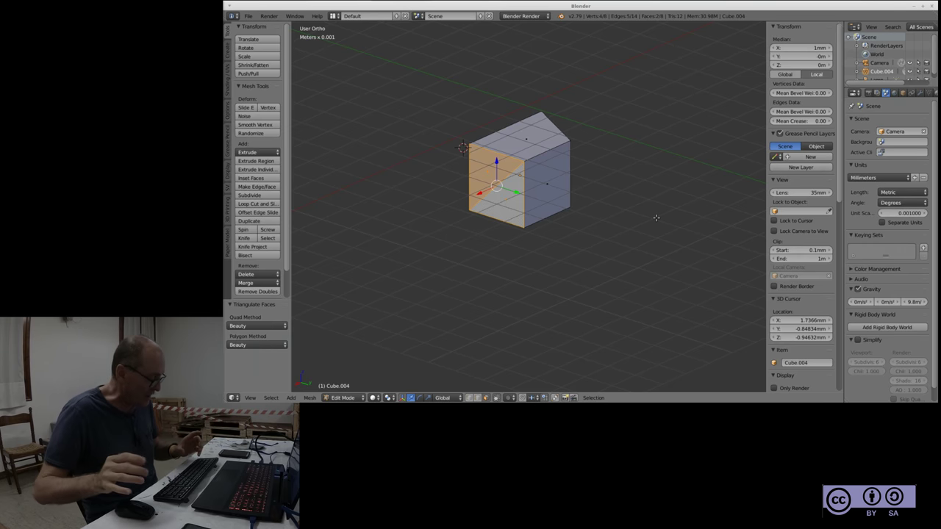
{"action": "key", "text": "ctrl+z"}
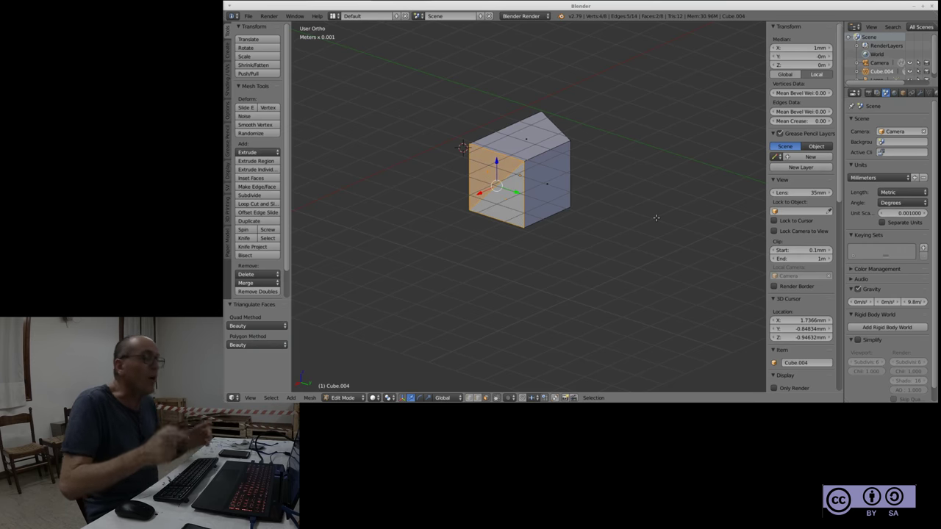
{"action": "key", "text": "ctrl+z"}
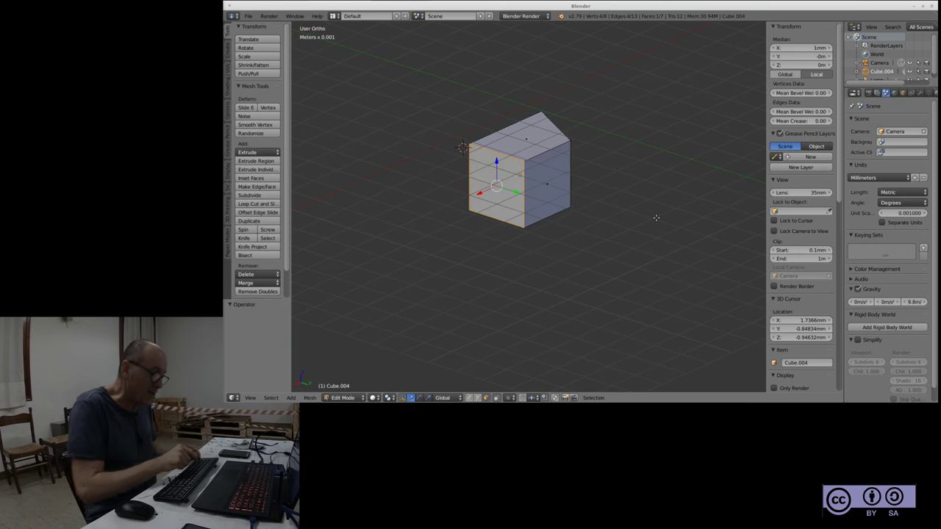
{"action": "key", "text": "ctrl+t"}
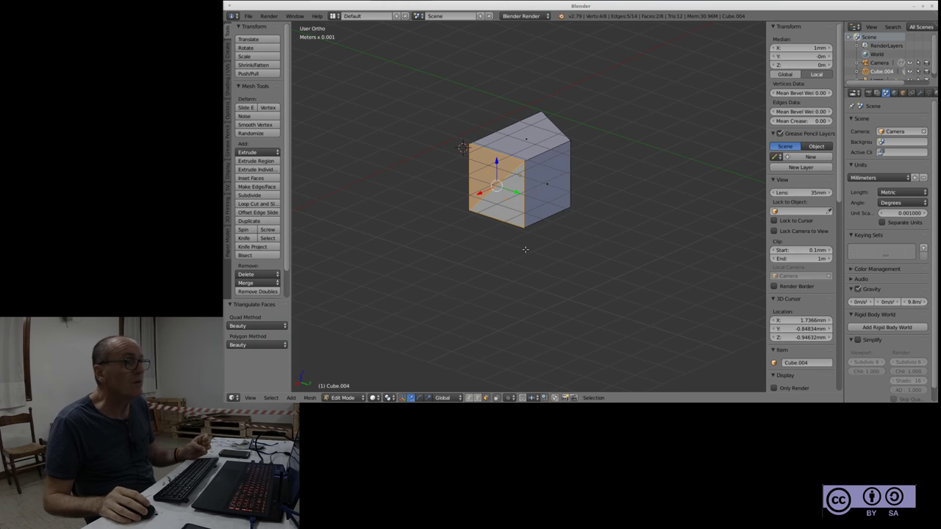
Rejoin the face's two triangles into a single quad with Alt+J
{"action": "mouse_move", "coordinate": [542, 248]}
{"action": "middle_mouse_down"}
{"action": "mouse_move", "coordinate": [573, 252]}
{"action": "mouse_move", "coordinate": [620, 225]}
{"action": "mouse_move", "coordinate": [551, 221]}
{"action": "mouse_move", "coordinate": [537, 204]}
{"action": "mouse_move", "coordinate": [533, 214]}
{"action": "middle_mouse_up"}
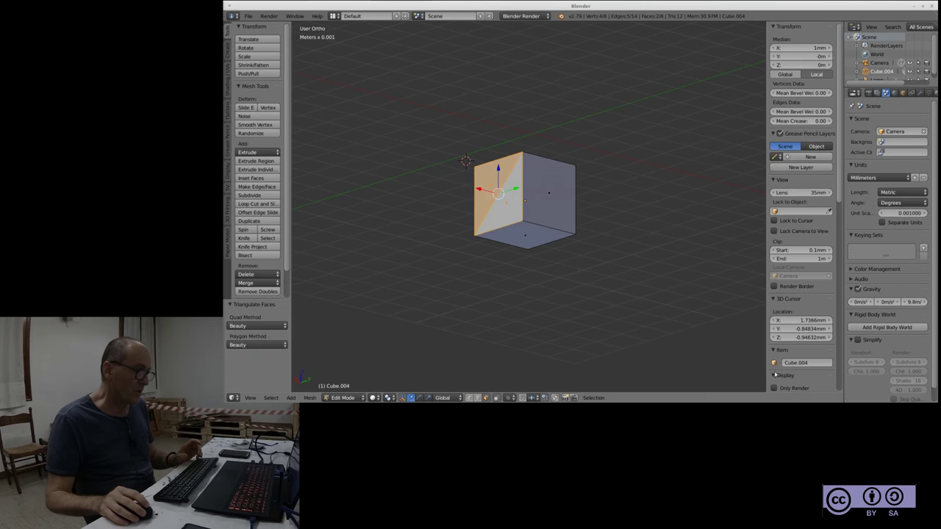
{"action": "right_click", "coordinate": [640, 193]}
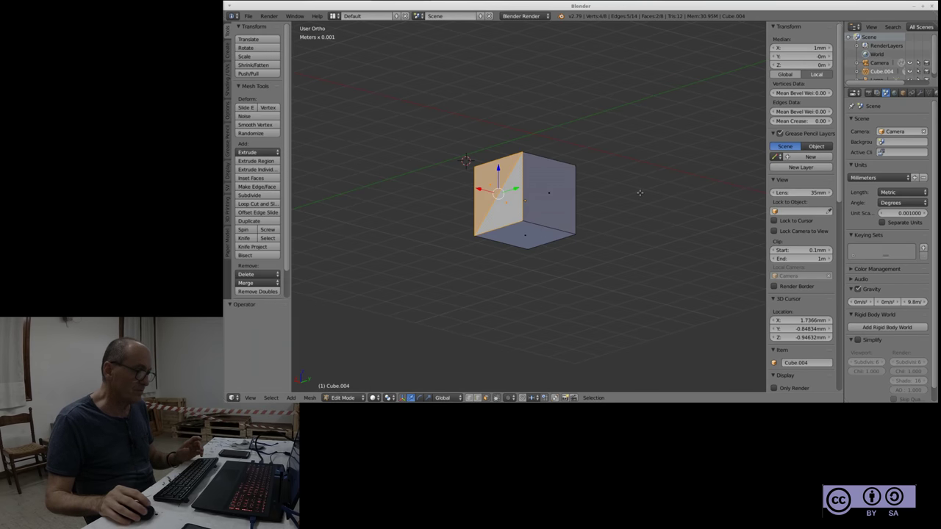
{"action": "key", "text": "alt+j"}
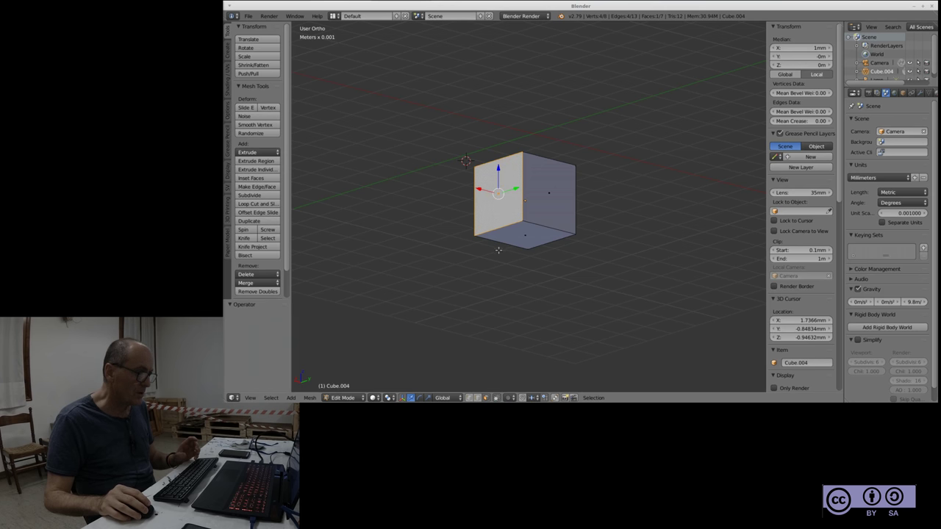
{"action": "left_click", "coordinate": [308, 397]}
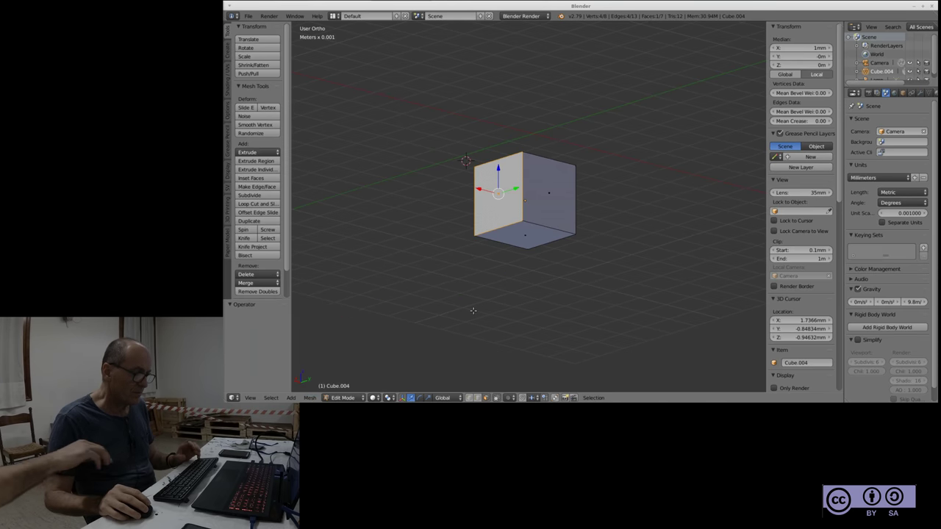
Reverse the front-left face's normal with Flip Normals
{"action": "key", "text": "space"}
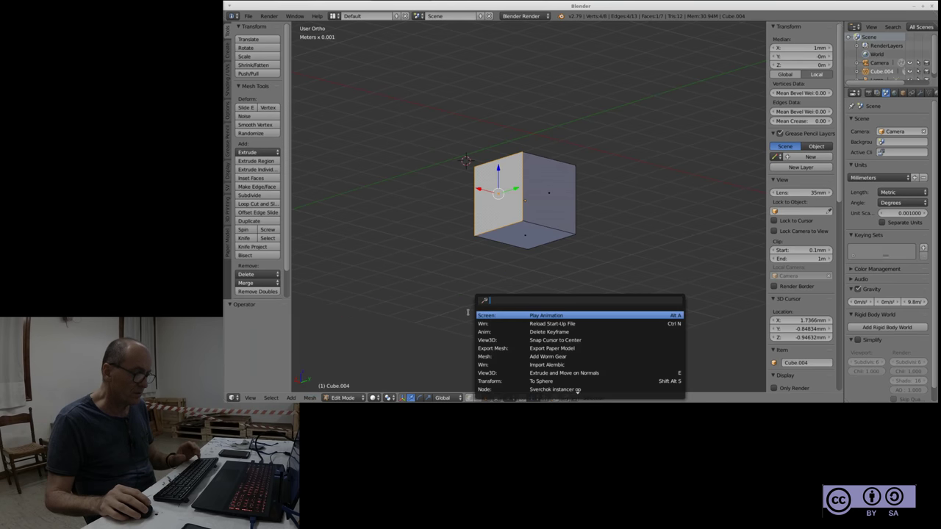
{"action": "type", "text": "flip"}
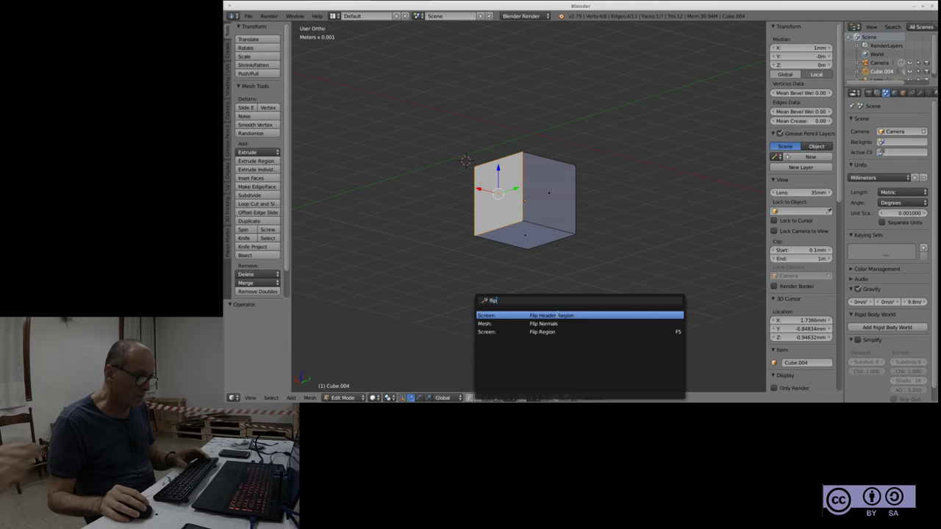
{"action": "left_click", "coordinate": [554, 324]}
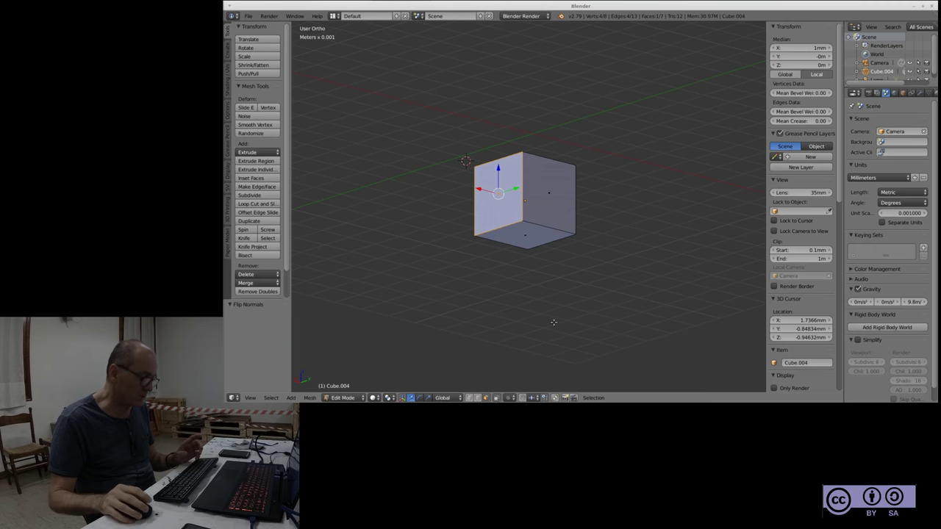
Triangulate the face again, undo back to a single quad, and deselect it
{"action": "key", "text": "ctrl+t"}
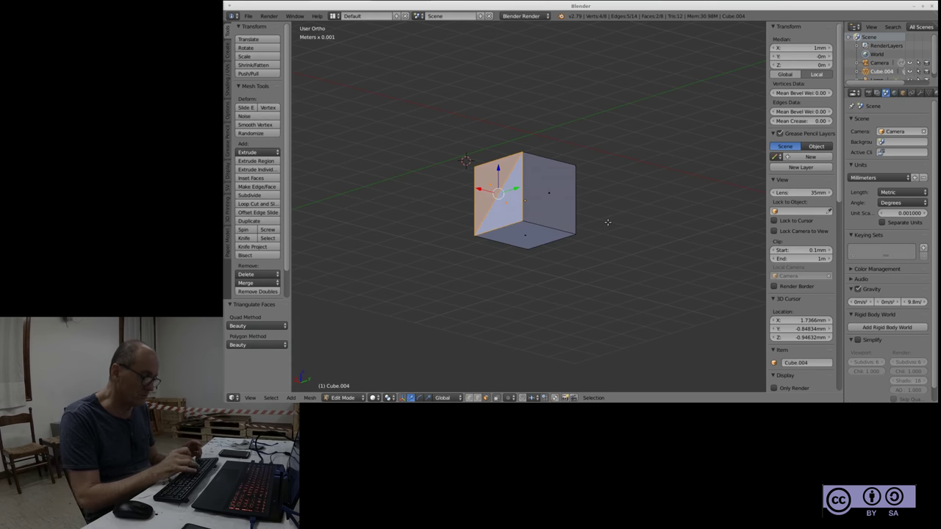
{"action": "key", "text": "ctrl+z"}
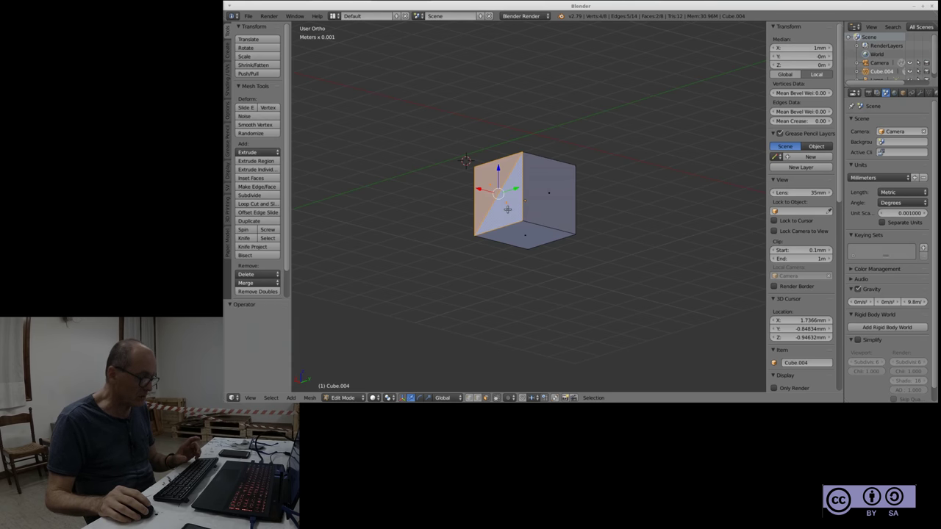
{"action": "key", "text": "ctrl+z"}
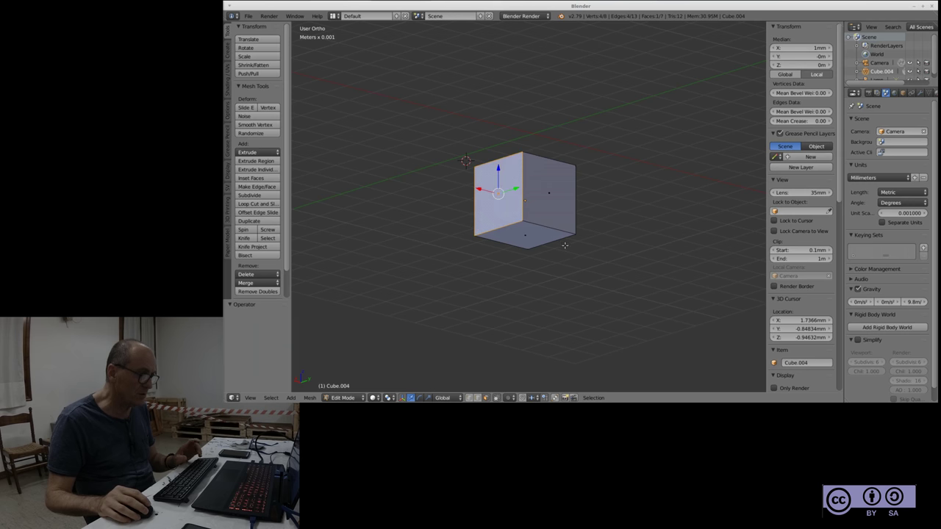
{"action": "middle_click_drag", "start_coordinate": [654, 197], "coordinate": [659, 221]}
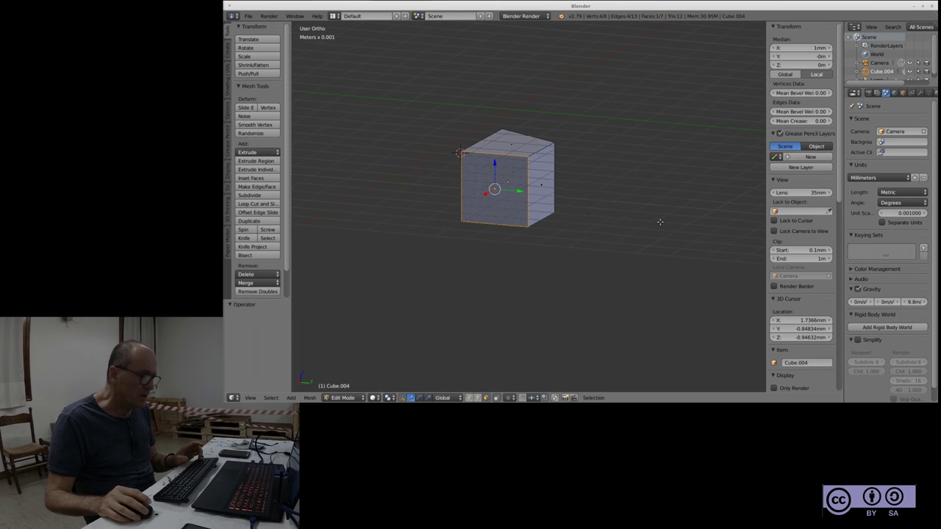
{"action": "key", "text": "a"}
{"action": "scroll", "coordinate": [555, 210], "scroll_direction": "up", "scroll_amount": 5}
Select the cube's right face and recalculate its normals to point outside
{"action": "scroll", "coordinate": [605, 174], "scroll_direction": "down", "scroll_amount": 4}
{"action": "mouse_move", "coordinate": [605, 174]}
{"action": "middle_mouse_down"}
{"action": "mouse_move", "coordinate": [548, 191]}
{"action": "mouse_move", "coordinate": [583, 197]}
{"action": "middle_mouse_up"}
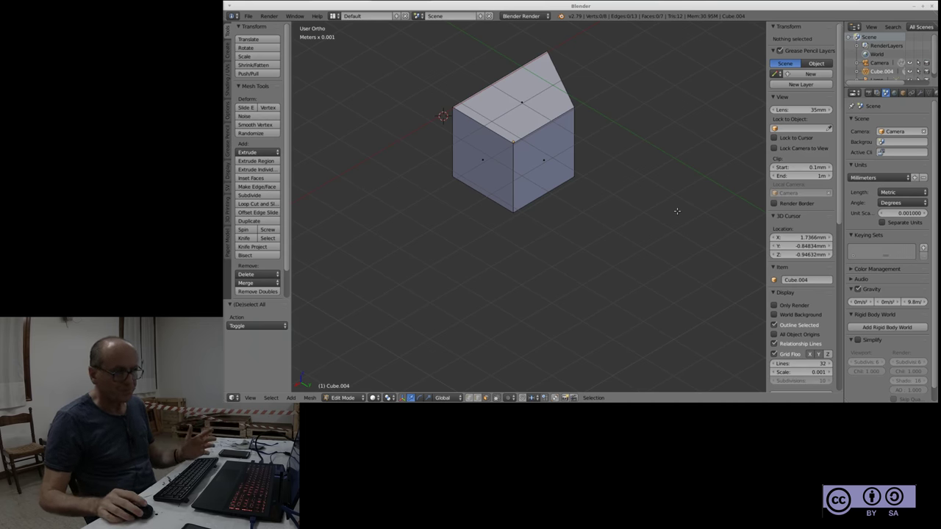
{"action": "right_click", "coordinate": [544, 161]}
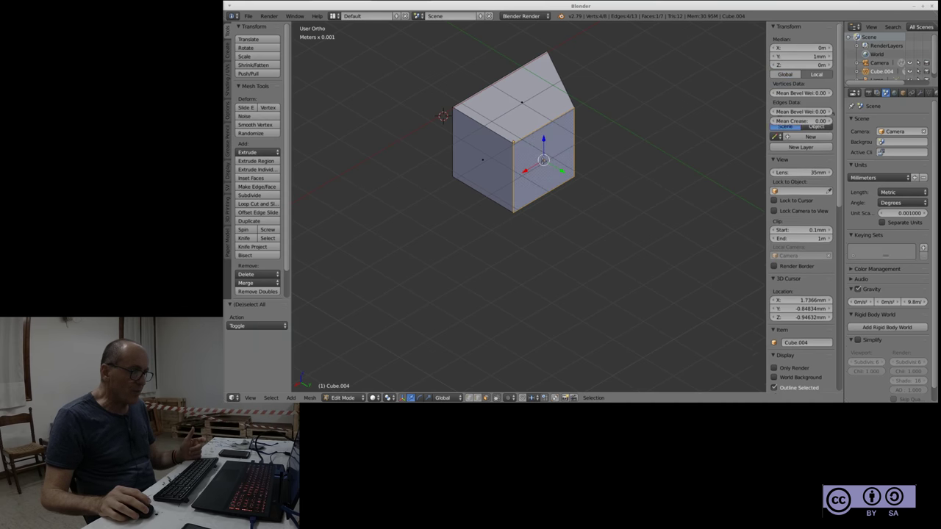
{"action": "right_click", "coordinate": [481, 159]}
{"action": "right_click", "coordinate": [534, 91]}
{"action": "right_click", "coordinate": [551, 160]}
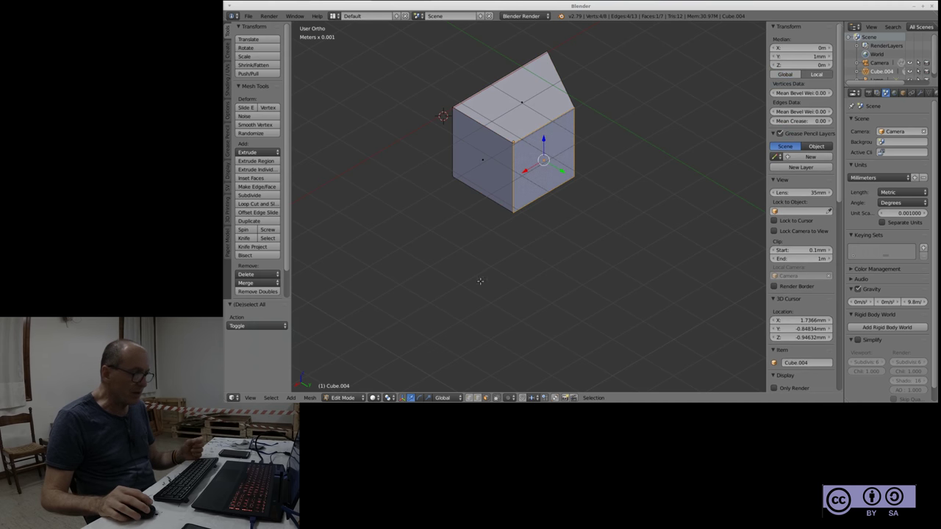
{"action": "left_click", "coordinate": [310, 398]}
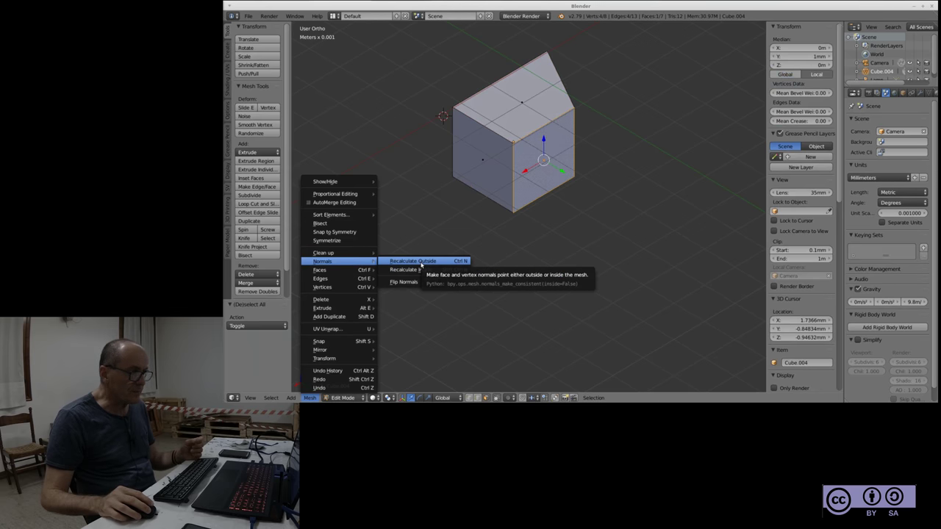
{"action": "mouse_move", "coordinate": [324, 261]}
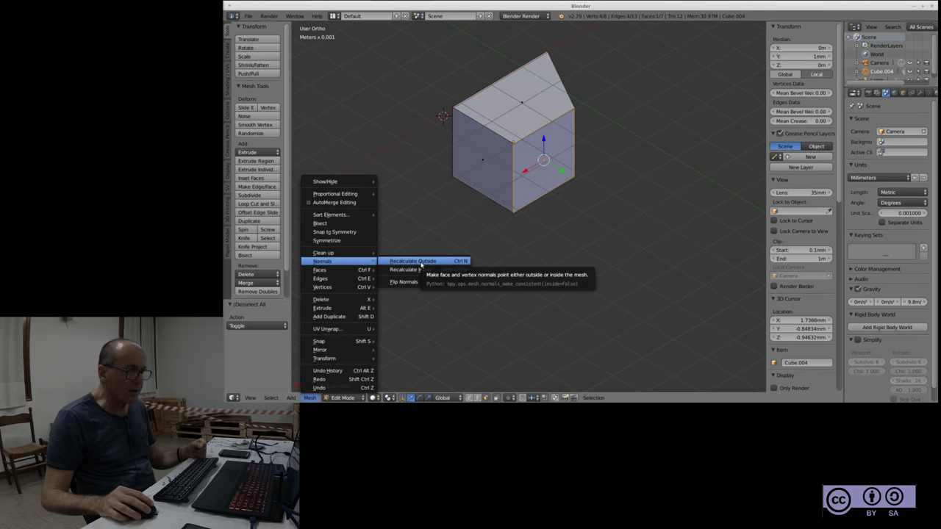
{"action": "left_click", "coordinate": [422, 263]}
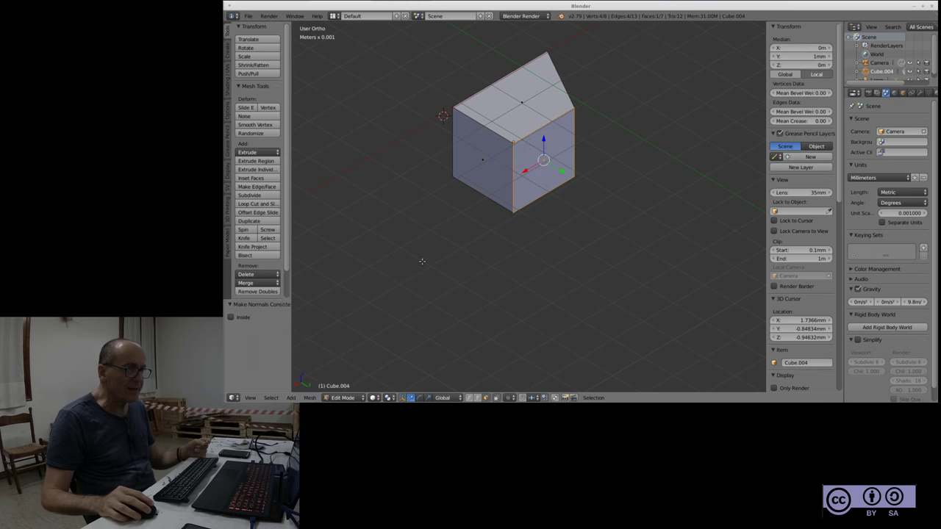
Recalculate the normals to point inside so the face shades dark, then deselect
{"action": "left_click", "coordinate": [311, 397]}
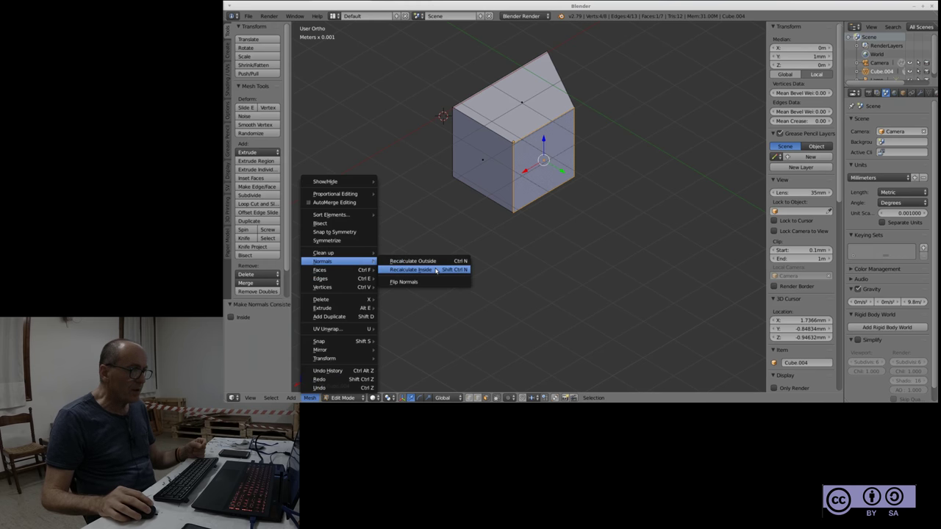
{"action": "left_click", "coordinate": [436, 271]}
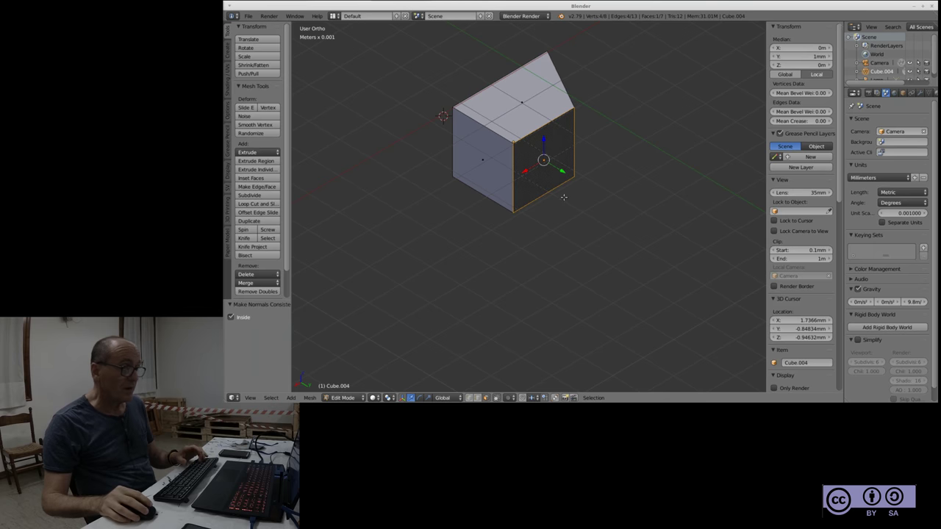
{"action": "key", "text": "a"}
{"action": "mouse_move", "coordinate": [641, 220]}
{"action": "middle_mouse_down"}
{"action": "mouse_move", "coordinate": [575, 214]}
{"action": "mouse_move", "coordinate": [579, 220]}
{"action": "middle_mouse_up"}
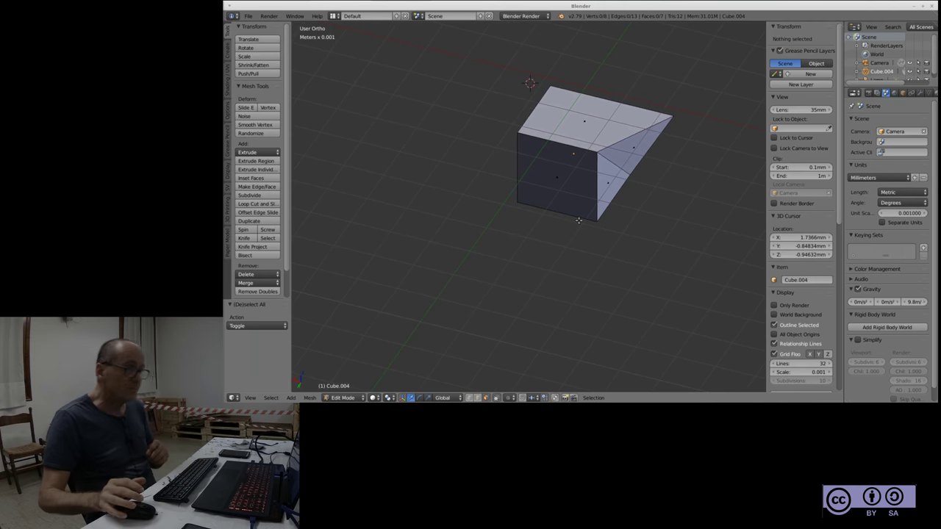
Triangulate the cube's front face, revert it to a quad, and clear the selection
{"action": "right_click", "coordinate": [554, 174]}
{"action": "key", "text": "ctrl+t"}
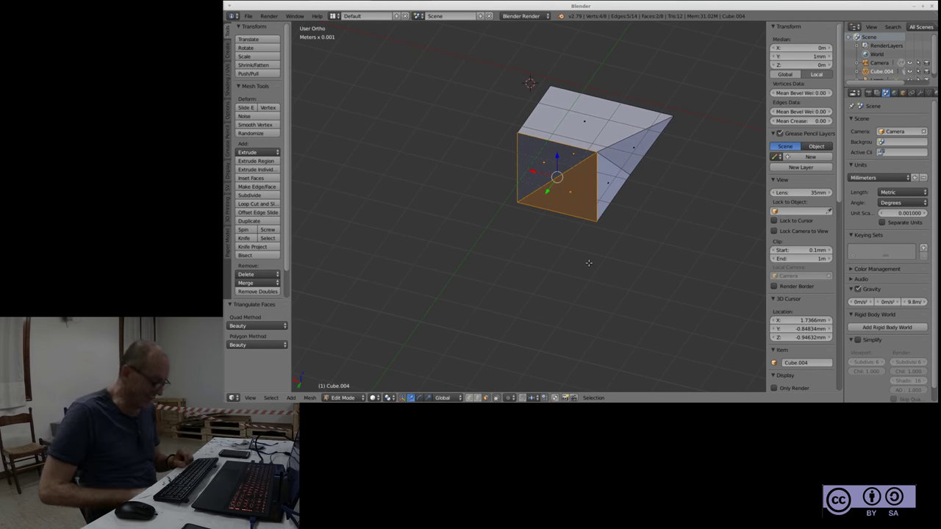
{"action": "key", "text": "ctrl+z"}
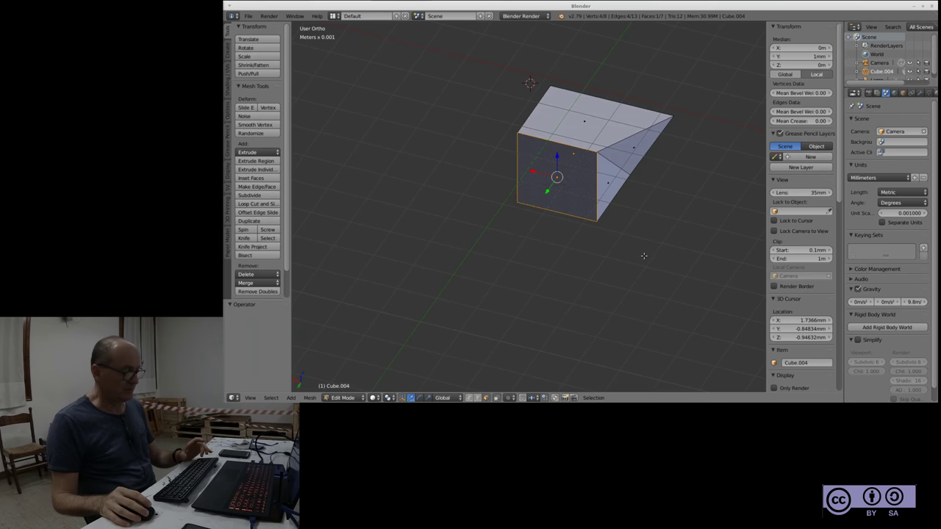
{"action": "key", "text": "a"}
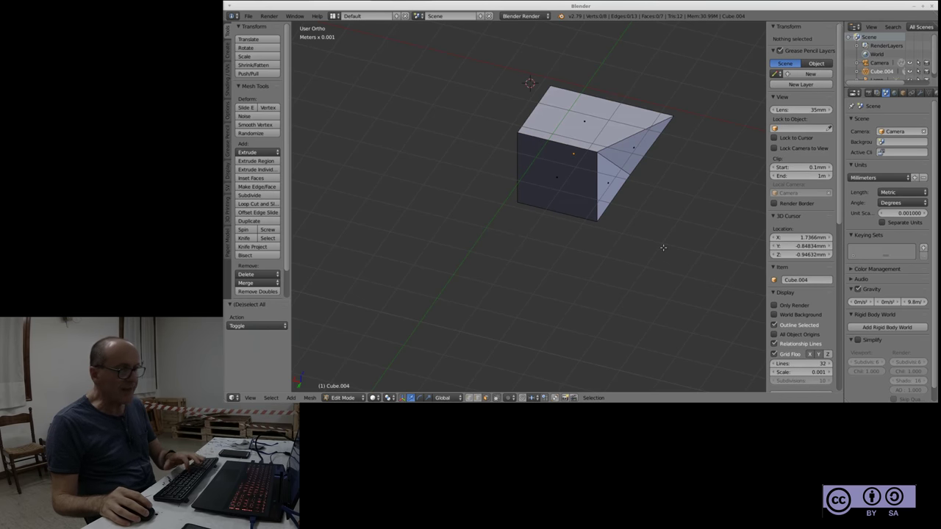
{"action": "key", "text": "k"}
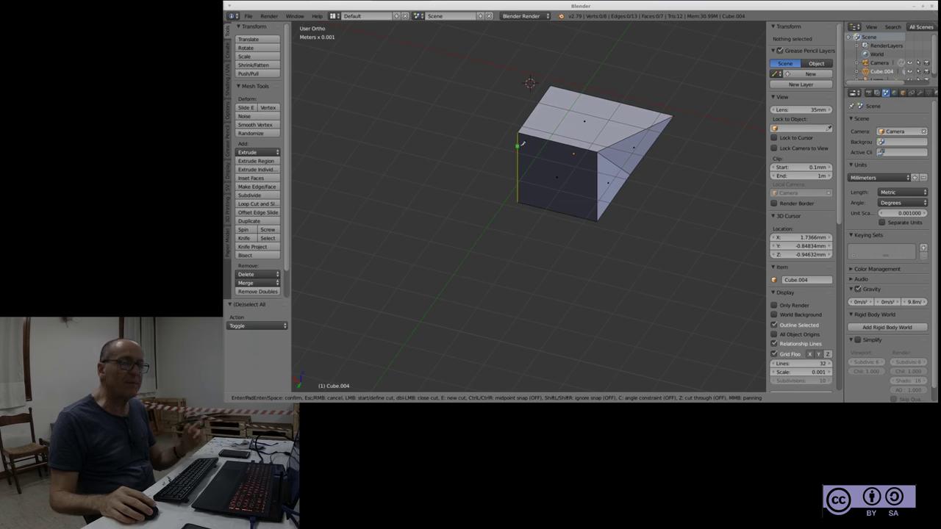
Knife-cut a new edge across the top of the cube's front face
{"action": "left_click", "coordinate": [518, 134]}
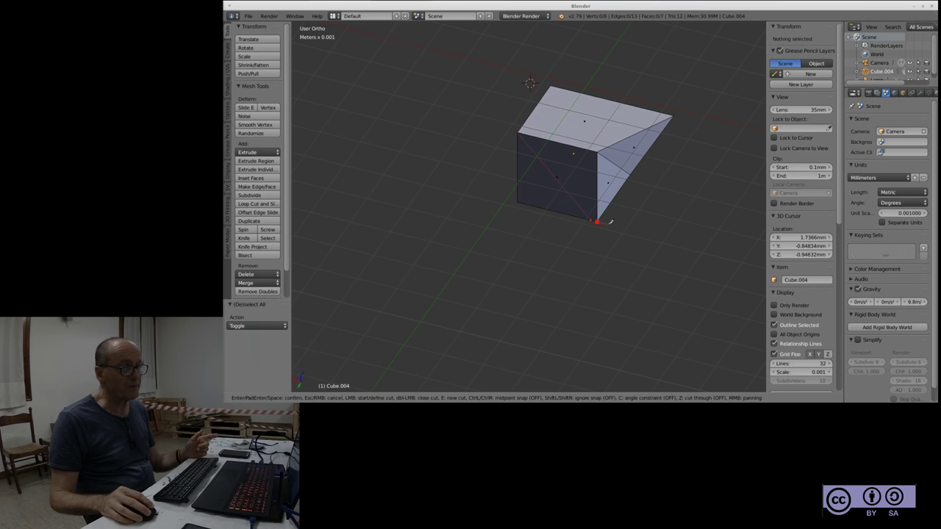
{"action": "key", "text": "Escape"}
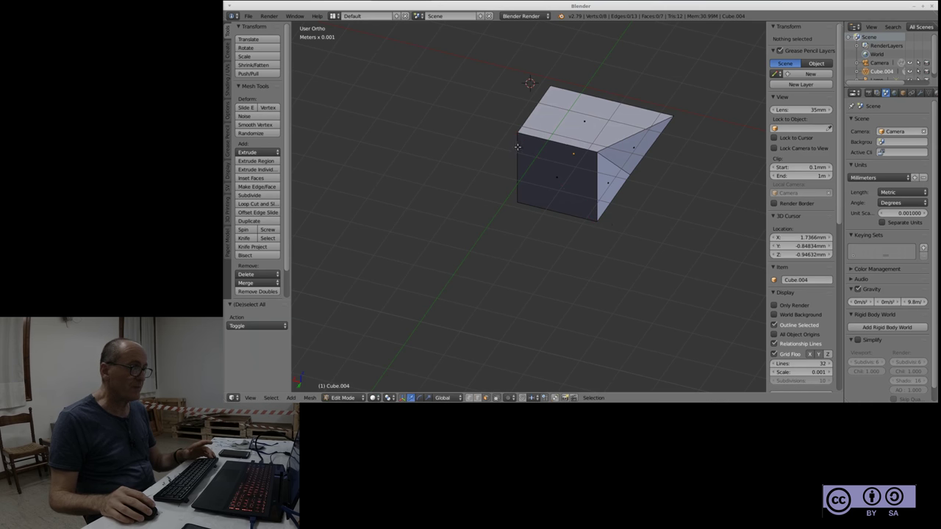
{"action": "key", "text": "k"}
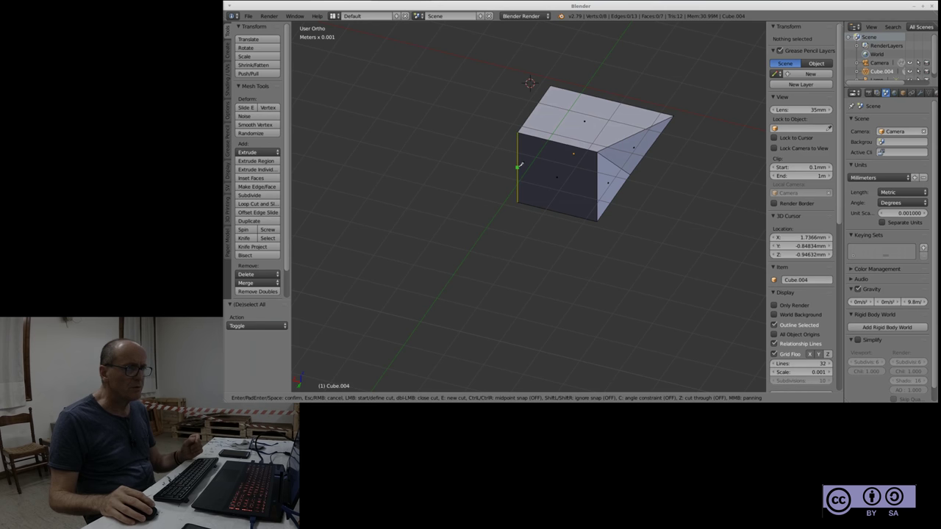
{"action": "left_click", "coordinate": [518, 167]}
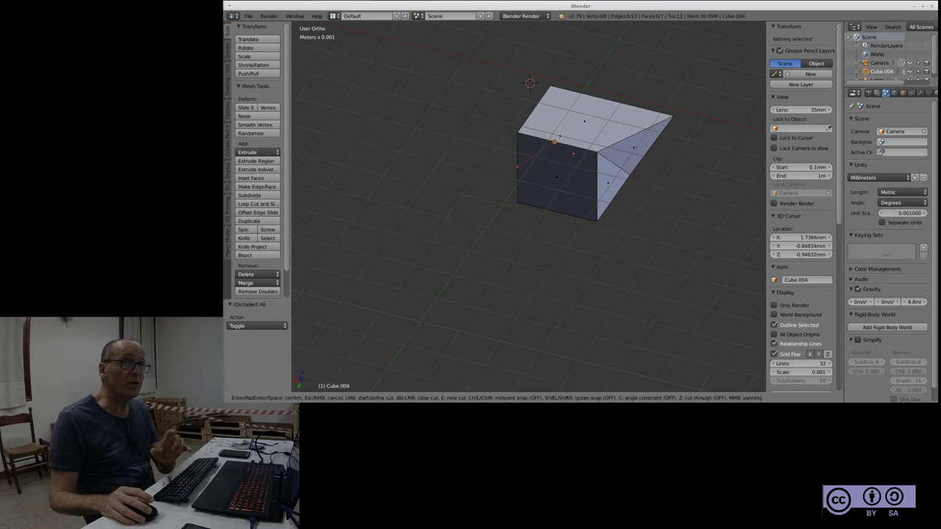
{"action": "key", "text": "Return"}
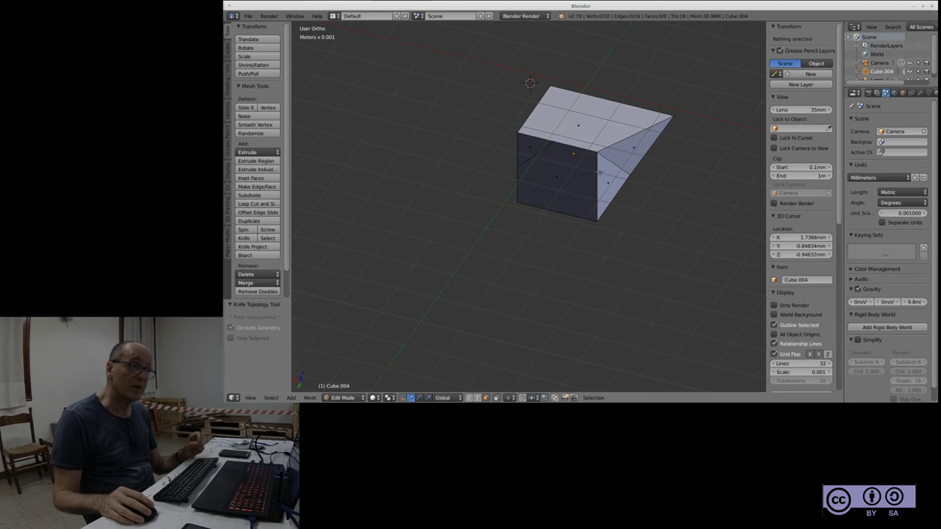
Orbit to look down on the cube's top and select one of its edges in edge mode
{"action": "middle_click_drag", "start_coordinate": [675, 162], "coordinate": [545, 174]}
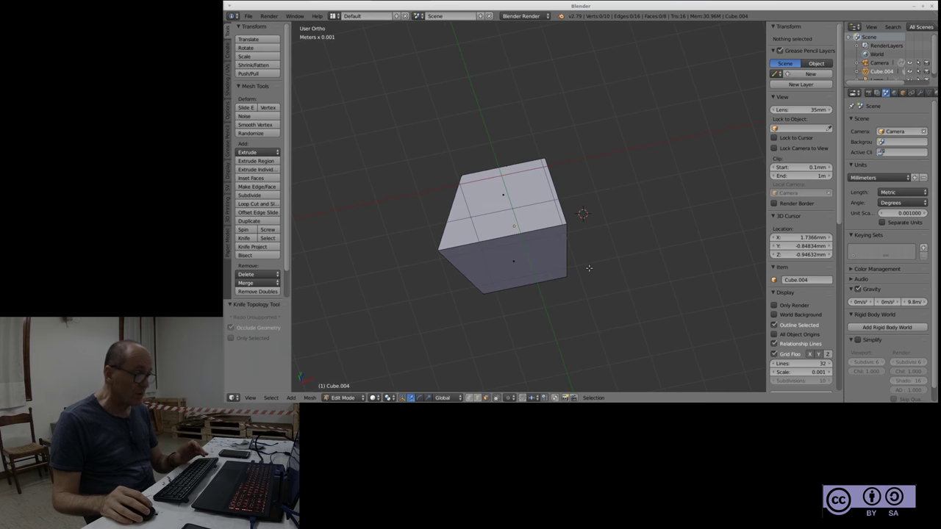
{"action": "left_click", "coordinate": [468, 399]}
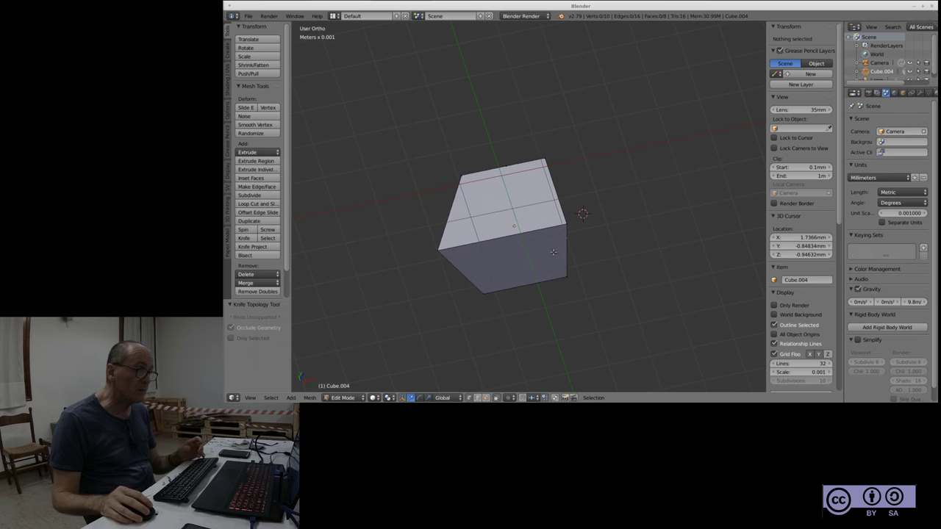
{"action": "mouse_move", "coordinate": [594, 260]}
{"action": "middle_mouse_down"}
{"action": "mouse_move", "coordinate": [653, 268]}
{"action": "mouse_move", "coordinate": [585, 255]}
{"action": "middle_mouse_up"}
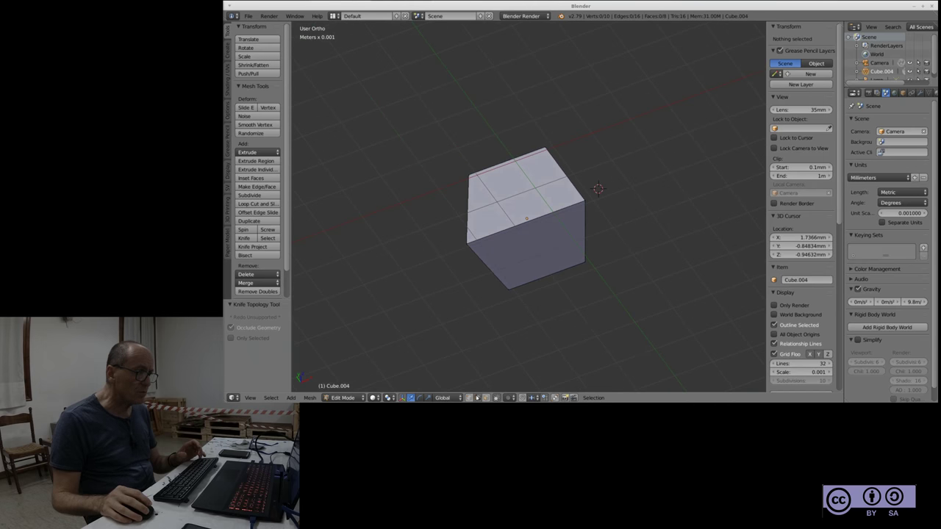
{"action": "right_click", "coordinate": [537, 217]}
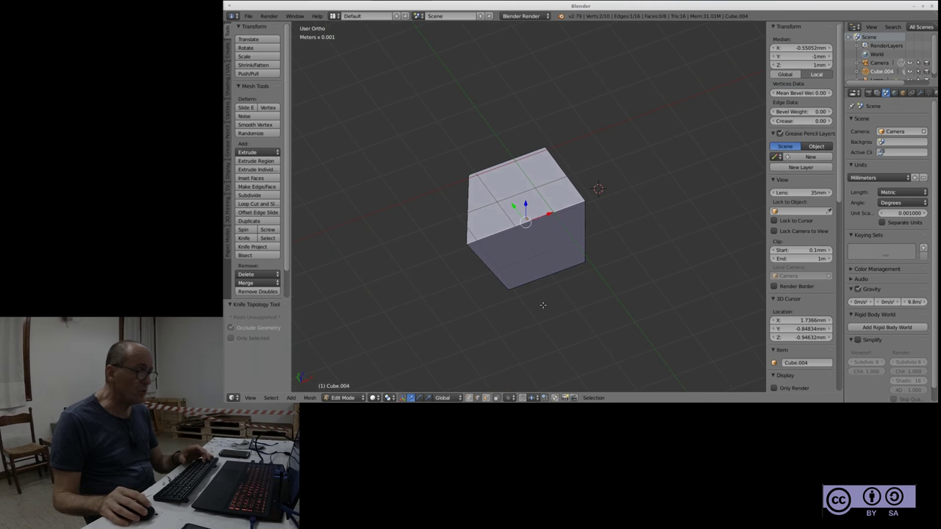
Subdivide the selected top edge with 1 cut to add a midpoint vertex
{"action": "left_click", "coordinate": [309, 398]}
{"action": "mouse_move", "coordinate": [338, 278]}
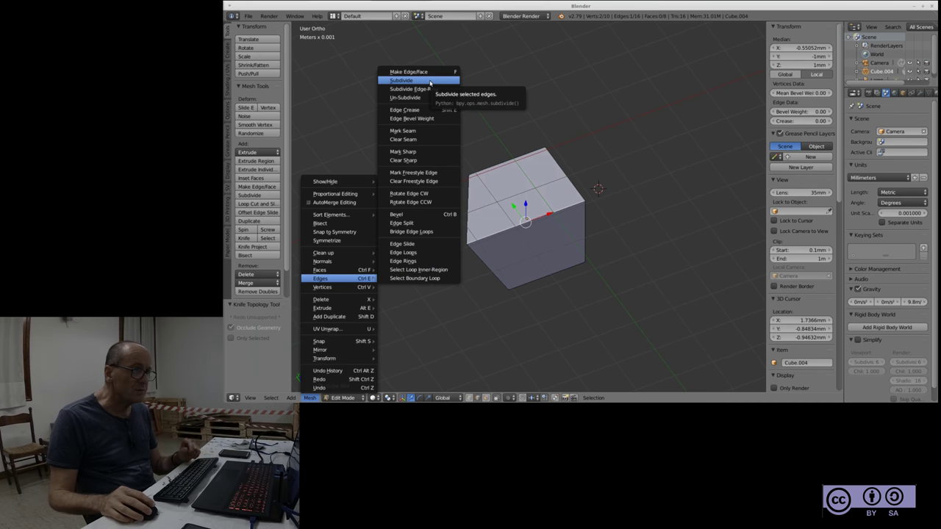
{"action": "left_click", "coordinate": [428, 81]}
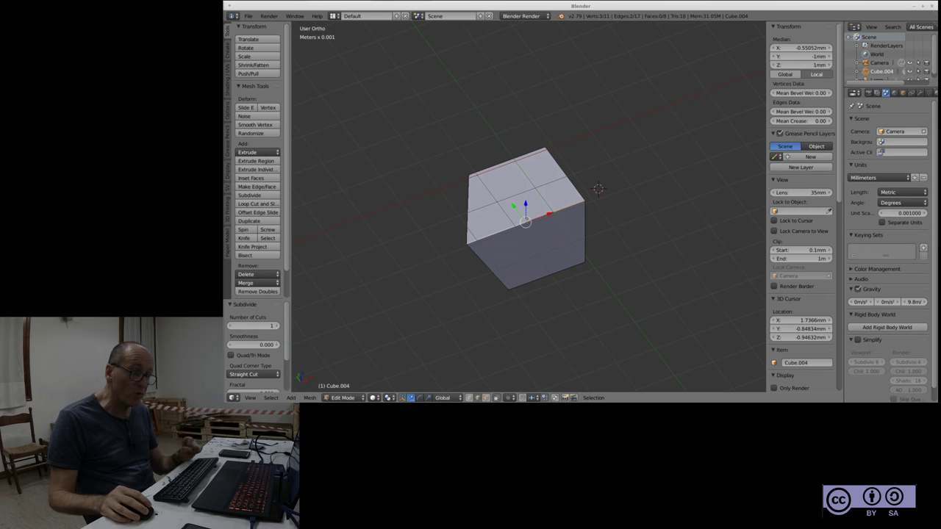
{"action": "left_click", "coordinate": [471, 399]}
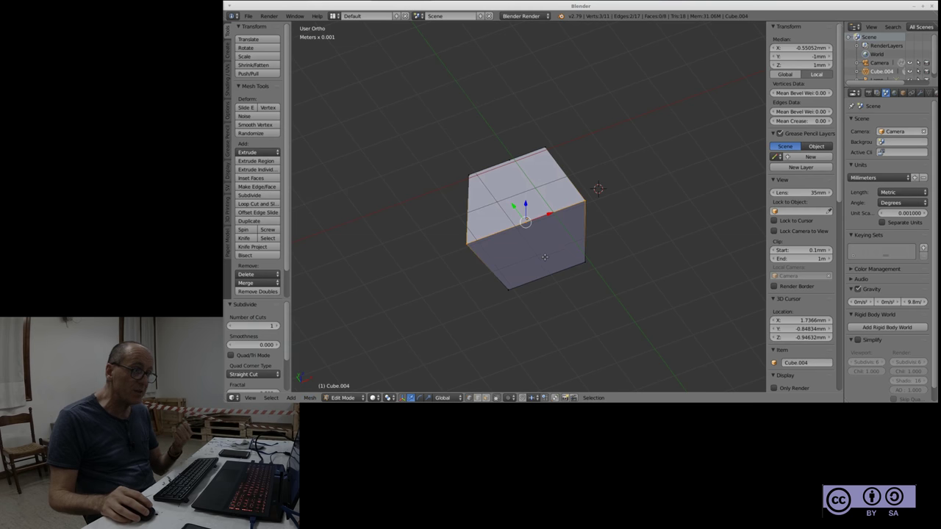
Connect the top edge's midpoint vertex to the far top corner with a new edge using F
{"action": "key", "text": "a"}
{"action": "scroll", "coordinate": [514, 268], "scroll_direction": "up", "scroll_amount": 3}
{"action": "scroll", "coordinate": [508, 273], "scroll_direction": "up", "scroll_amount": 3}
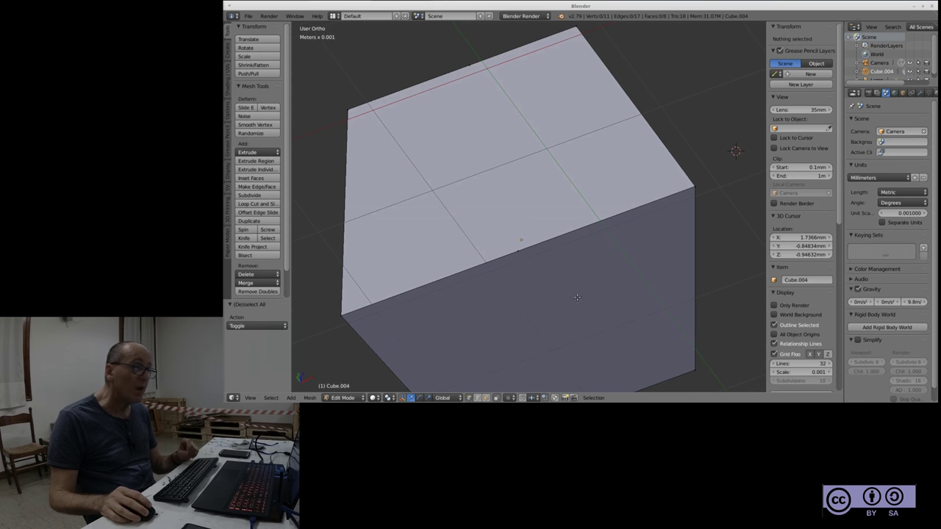
{"action": "scroll", "coordinate": [537, 264], "scroll_direction": "down", "scroll_amount": 2}
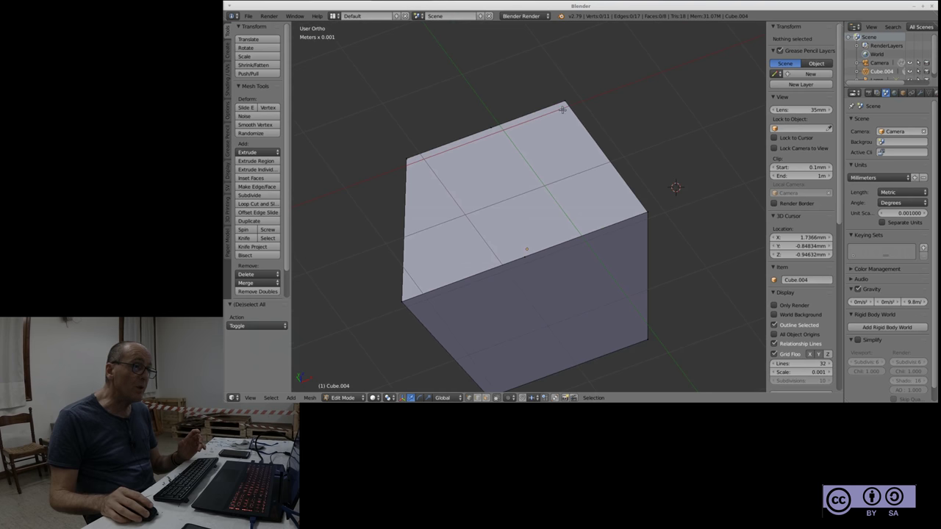
{"action": "right_click", "coordinate": [525, 253]}
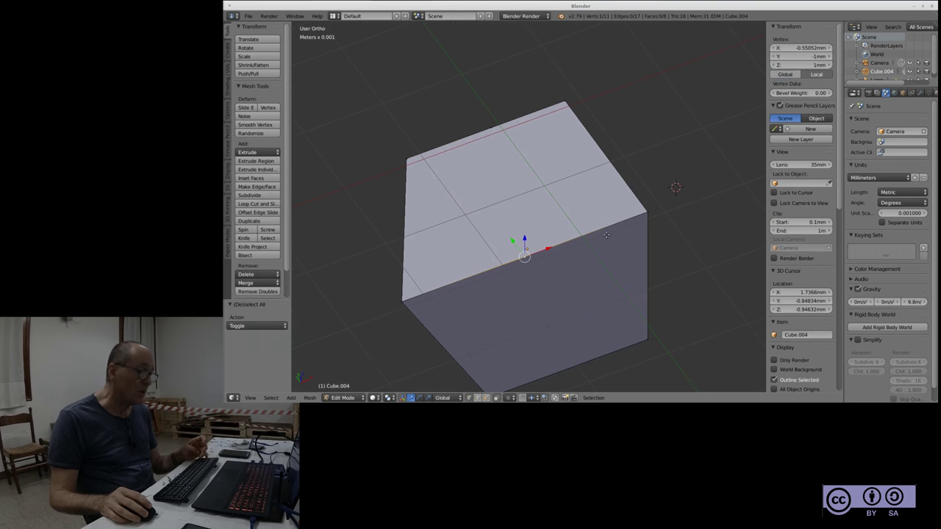
{"action": "right_click", "coordinate": [564, 103], "text": "shift"}
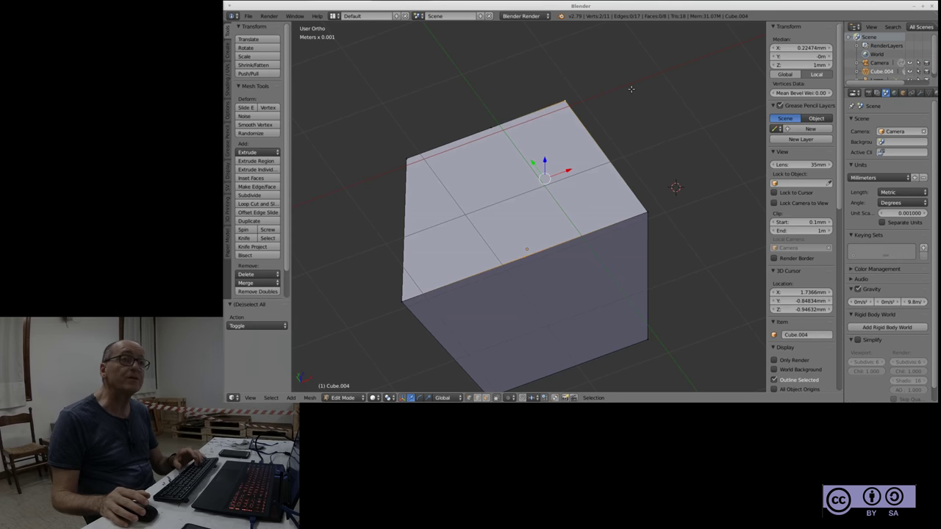
{"action": "key", "text": "f"}
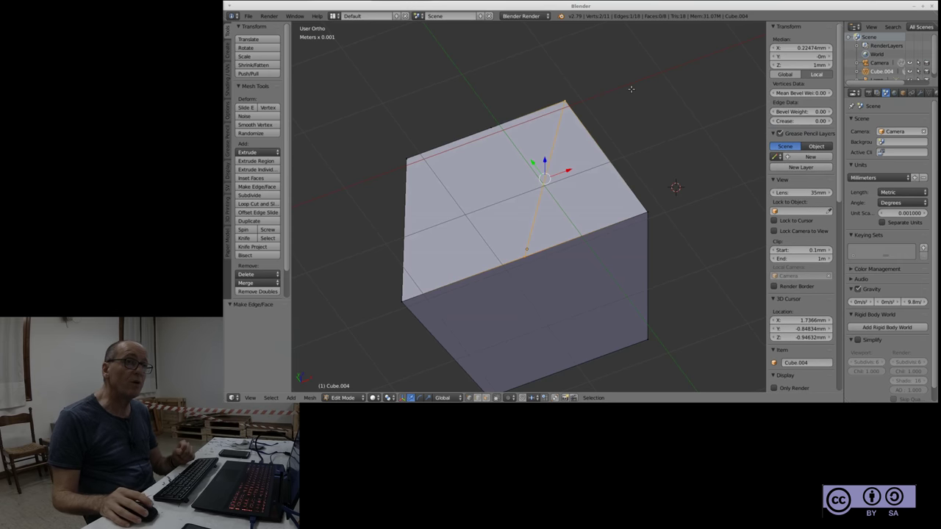
{"action": "key", "text": "a"}
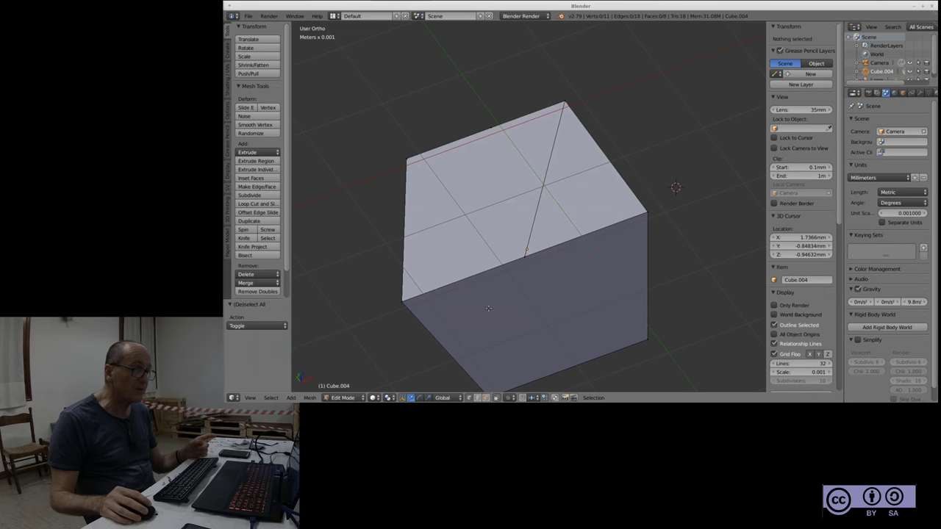
{"action": "left_click", "coordinate": [485, 397]}
Cut from the front-edge midpoint to the far top corner and fill a triangular face there
{"action": "left_click", "coordinate": [508, 194]}
{"action": "right_click", "coordinate": [507, 195]}
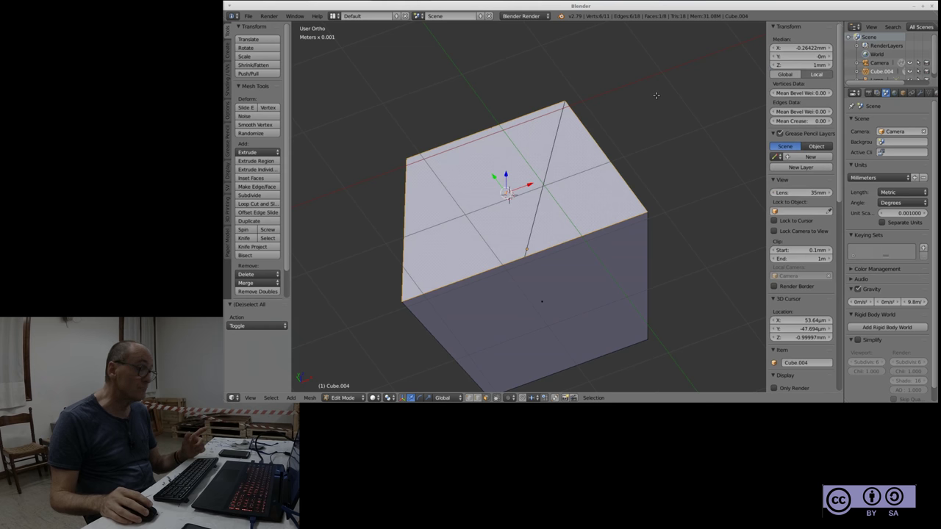
{"action": "key", "text": "a"}
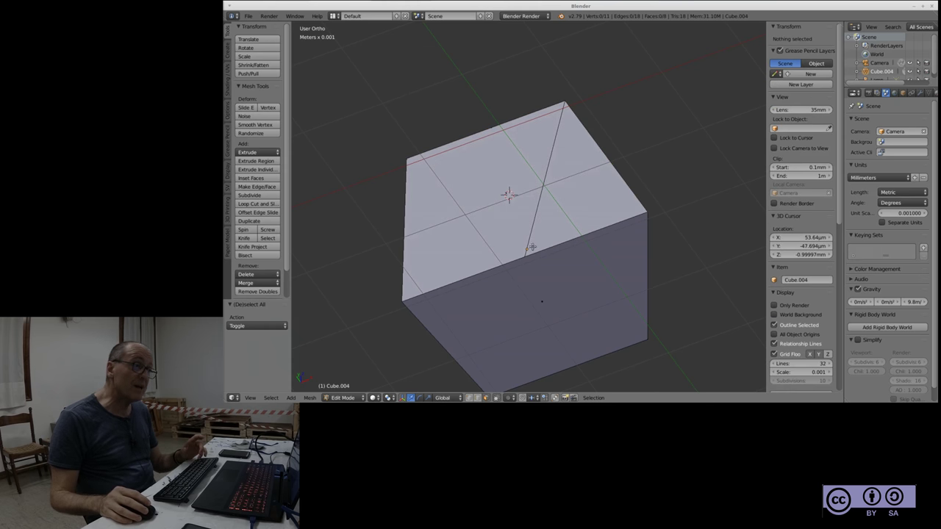
{"action": "left_click", "coordinate": [528, 250]}
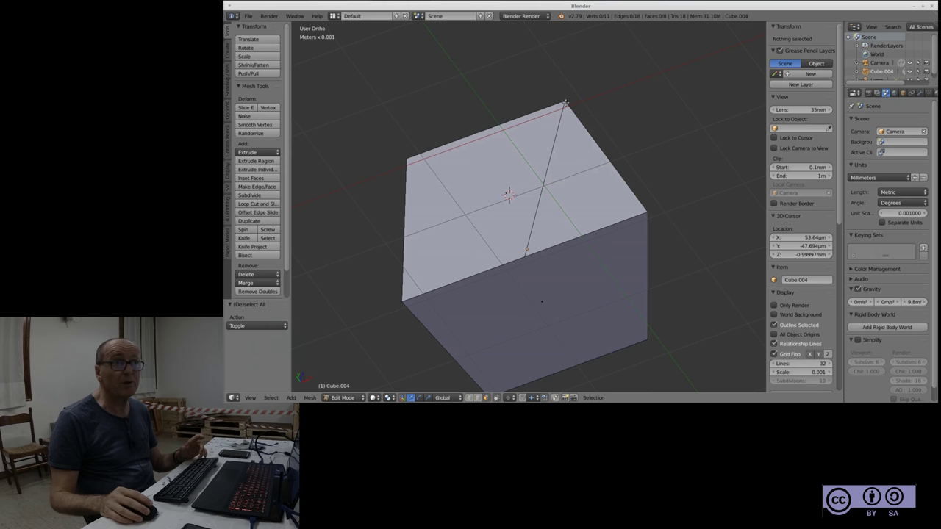
{"action": "left_click", "coordinate": [564, 103]}
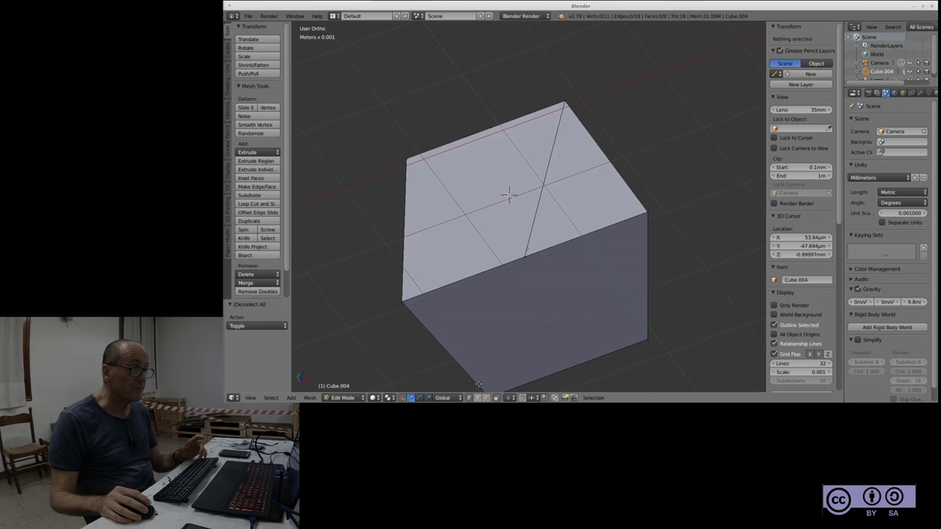
{"action": "key", "text": "Return"}
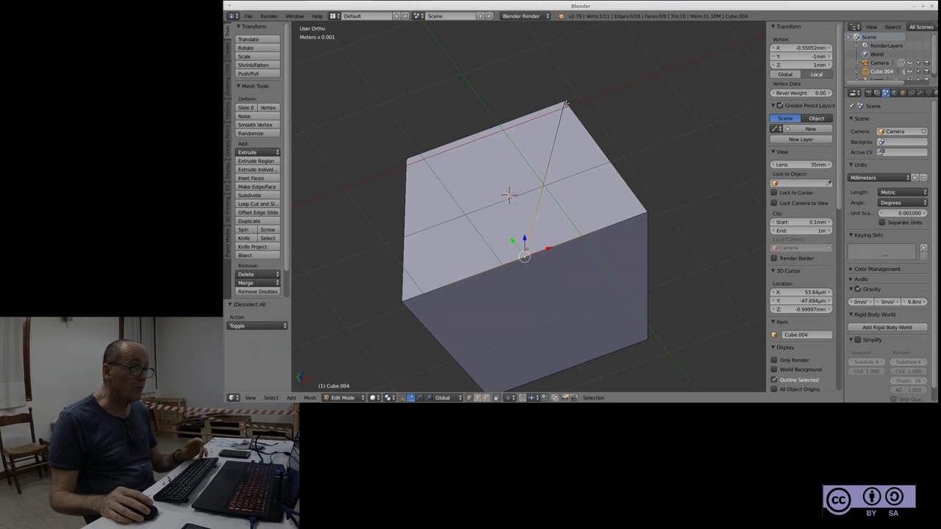
{"action": "left_click", "coordinate": [566, 103], "text": "shift"}
{"action": "left_click", "coordinate": [646, 211], "text": "shift"}
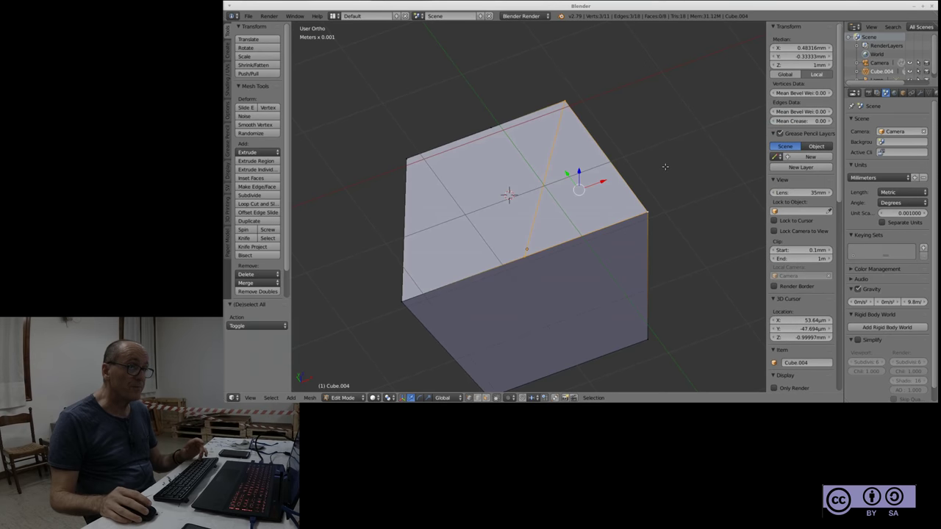
{"action": "key", "text": "f"}
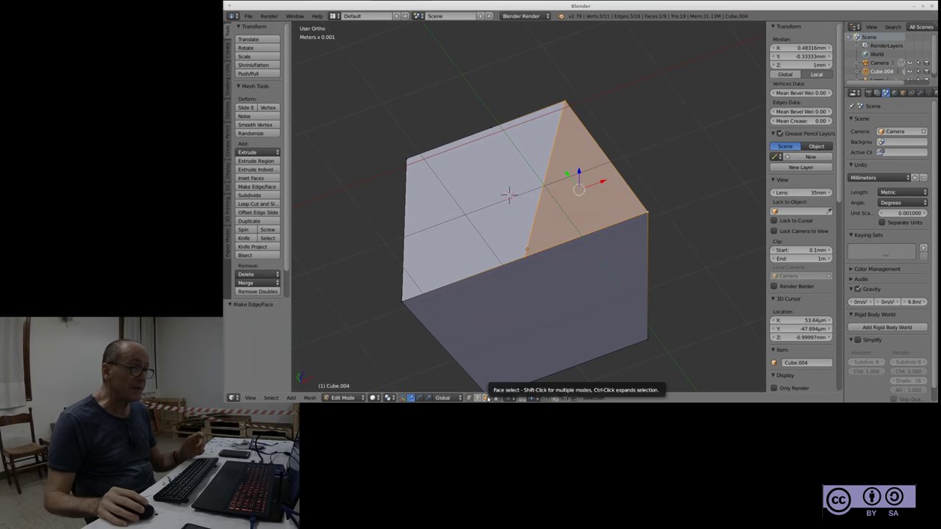
In face select mode, pick the large left face on the cube's top
{"action": "left_click", "coordinate": [486, 397]}
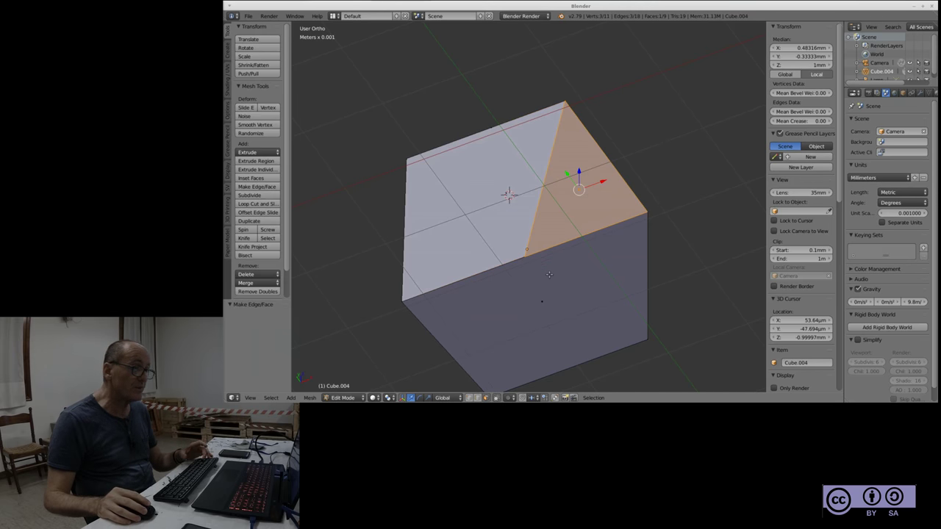
{"action": "key", "text": "a"}
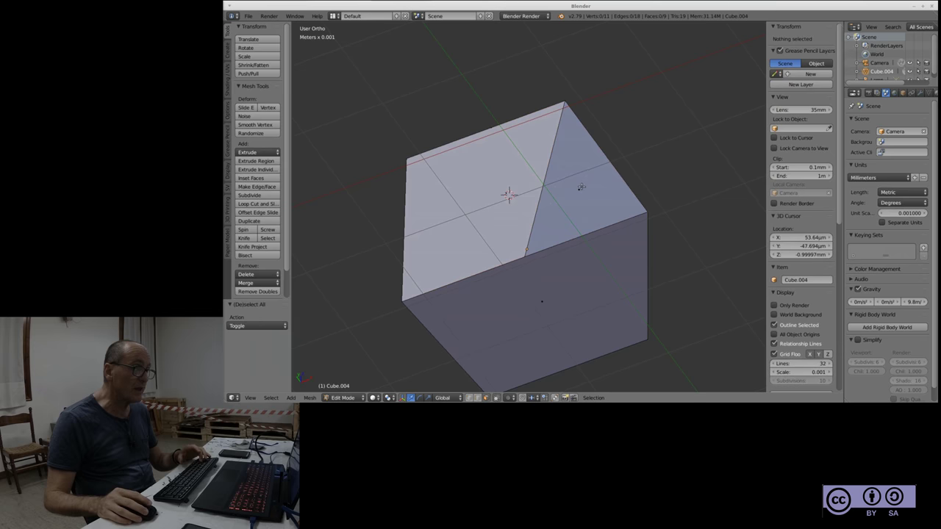
{"action": "right_click", "coordinate": [581, 188]}
{"action": "key", "text": "a"}
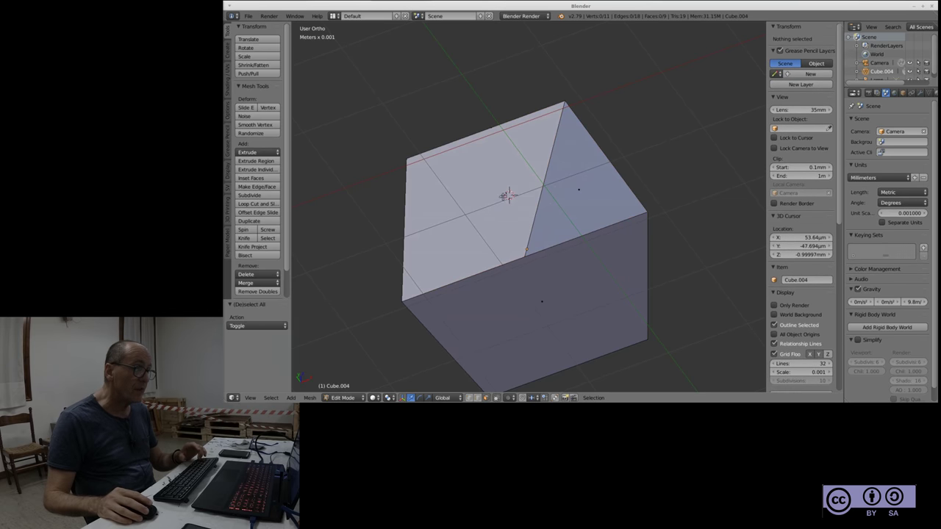
{"action": "right_click", "coordinate": [506, 195]}
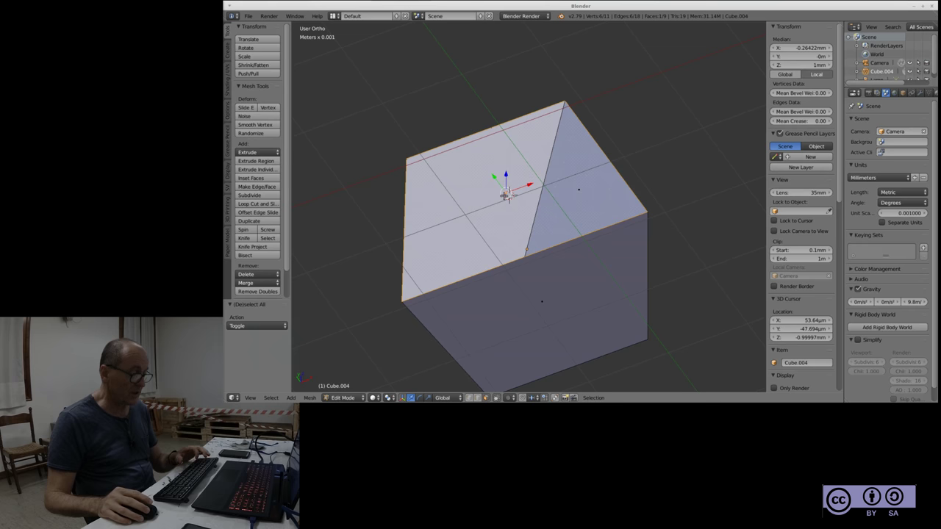
Delete the large left face from the cube's top
{"action": "key", "text": "x"}
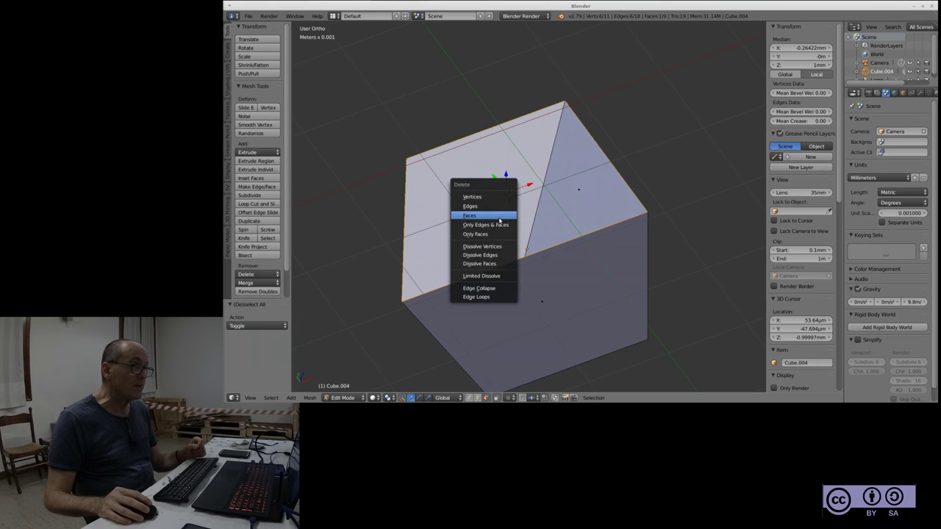
{"action": "left_click", "coordinate": [499, 220]}
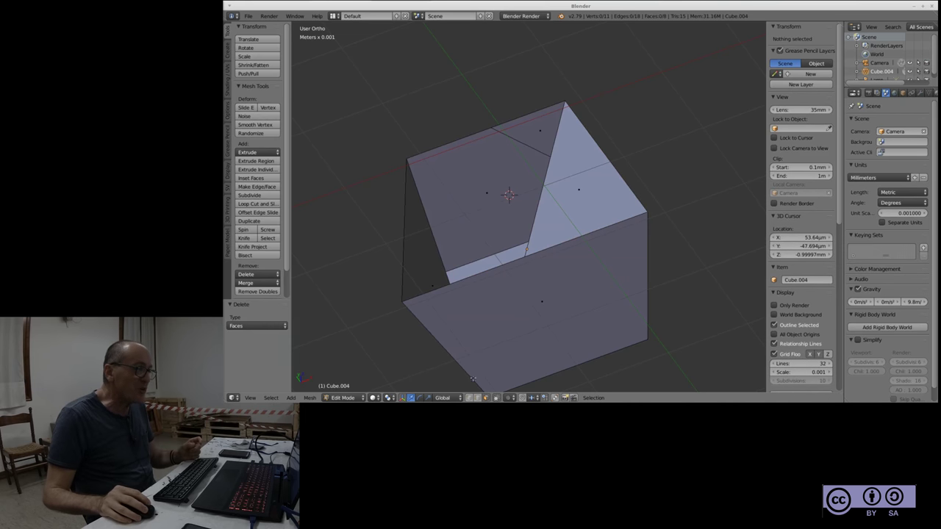
{"action": "left_click", "coordinate": [469, 398]}
Select the hole's five vertices and fill them with a new face
{"action": "left_click", "coordinate": [400, 297]}
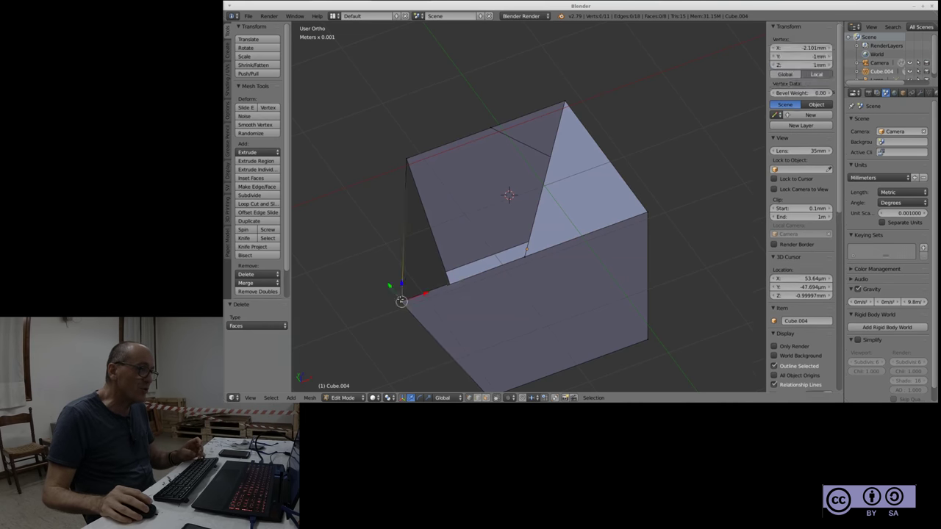
{"action": "left_click", "coordinate": [525, 251], "text": "shift"}
{"action": "left_click", "coordinate": [565, 100], "text": "shift"}
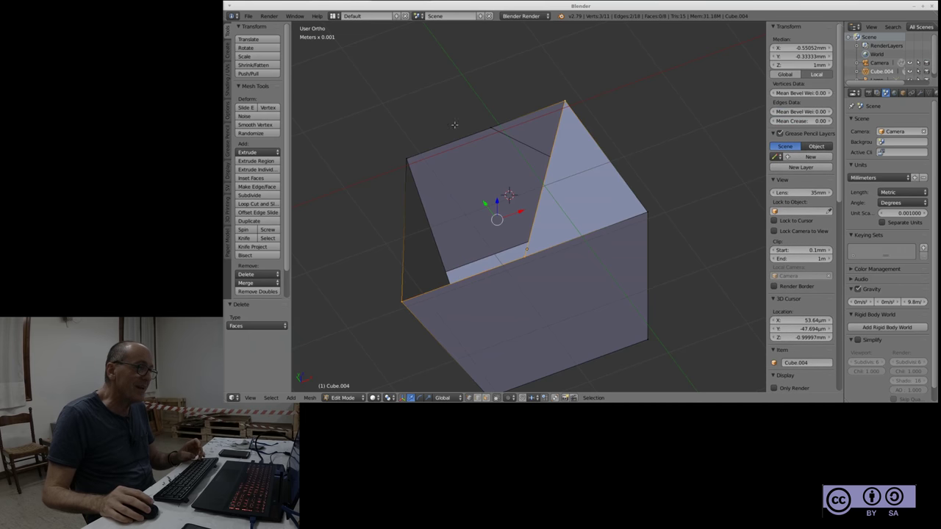
{"action": "left_click", "coordinate": [407, 156], "text": "shift"}
{"action": "left_click", "coordinate": [491, 128], "text": "shift"}
{"action": "key", "text": "f"}
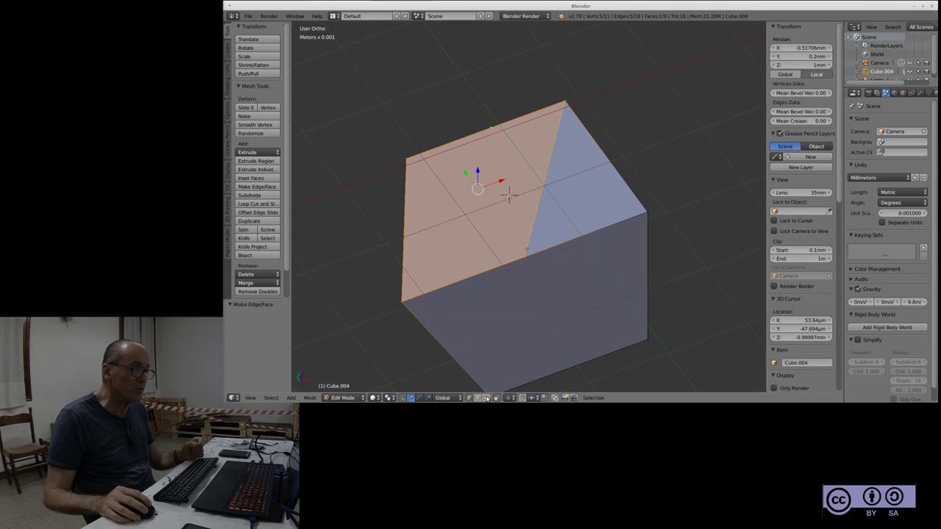
{"action": "key", "text": "a"}
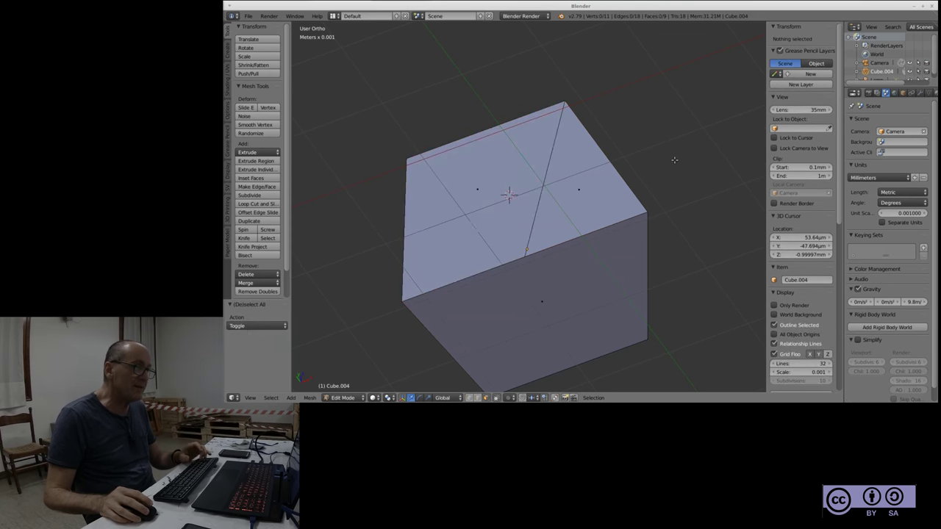
{"action": "key", "text": "ctrl+z"}
{"action": "key", "text": "ctrl+z"}
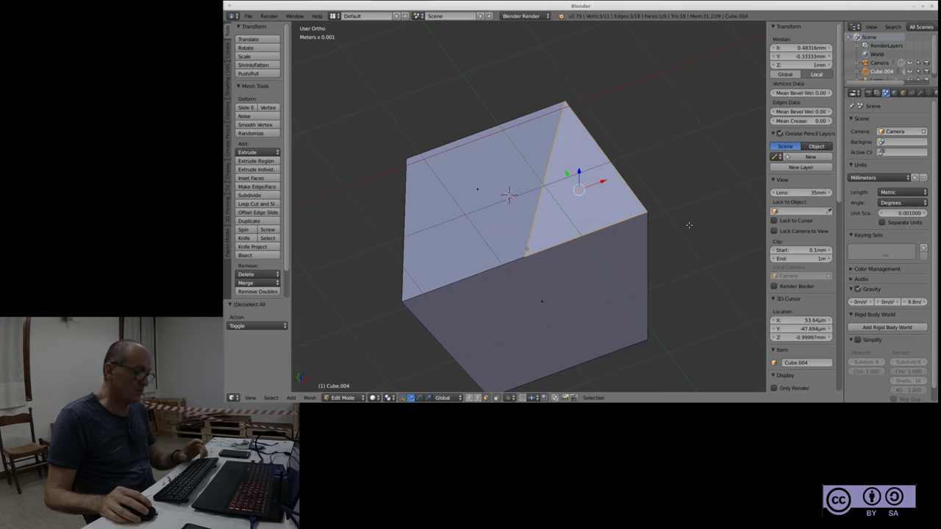
Clear the selection, orbit above the cube, and switch to the Knife tool
{"action": "key", "text": "a"}
{"action": "mouse_move", "coordinate": [691, 221]}
{"action": "middle_mouse_down"}
{"action": "mouse_move", "coordinate": [691, 176]}
{"action": "mouse_move", "coordinate": [678, 204]}
{"action": "mouse_move", "coordinate": [602, 172]}
{"action": "mouse_move", "coordinate": [596, 150]}
{"action": "mouse_move", "coordinate": [615, 116]}
{"action": "mouse_move", "coordinate": [662, 119]}
{"action": "mouse_move", "coordinate": [670, 83]}
{"action": "mouse_move", "coordinate": [693, 59]}
{"action": "middle_mouse_up"}
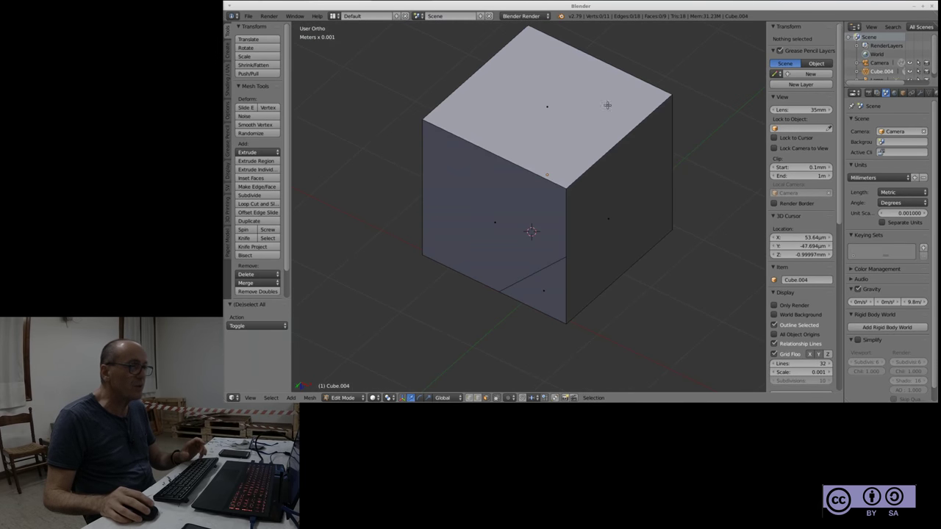
{"action": "key", "text": "k"}
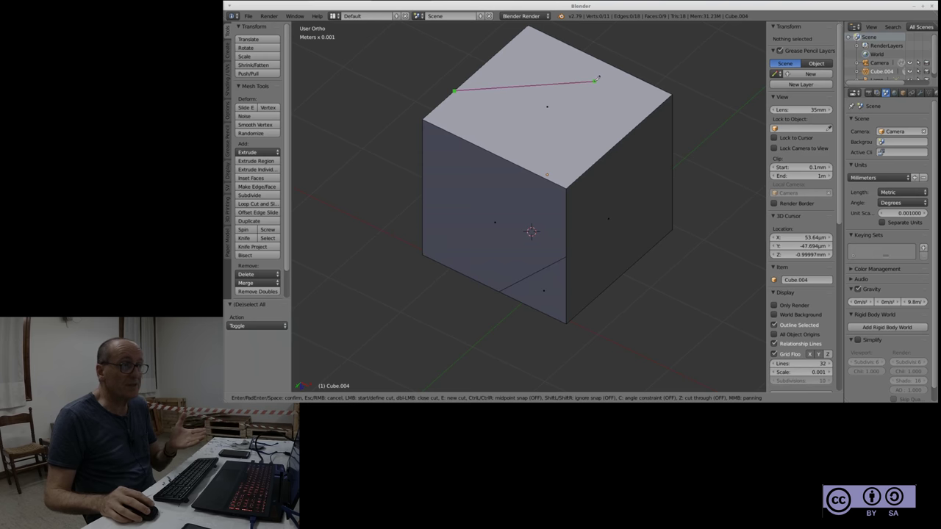
Knife-cut through points on the top, right, bottom, front and left edges, then confirm the cut
{"action": "left_click", "coordinate": [641, 123]}
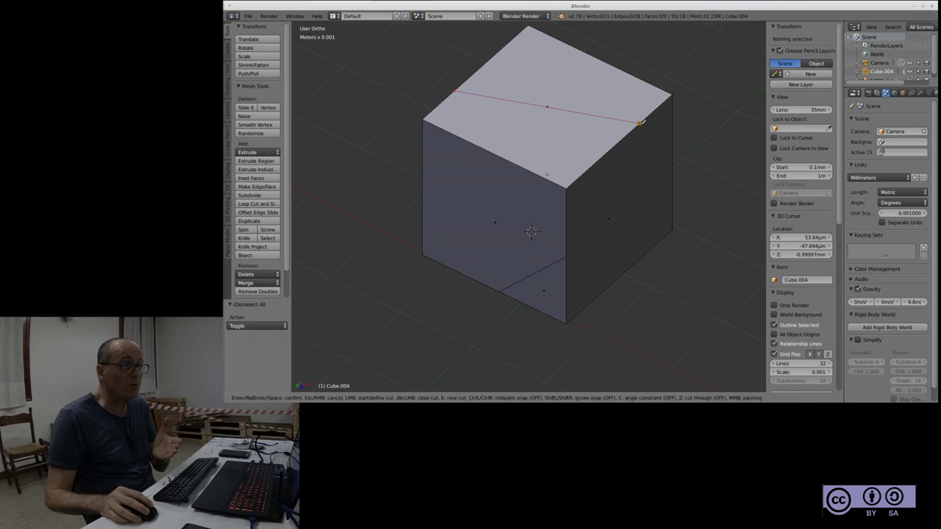
{"action": "left_click", "coordinate": [673, 152]}
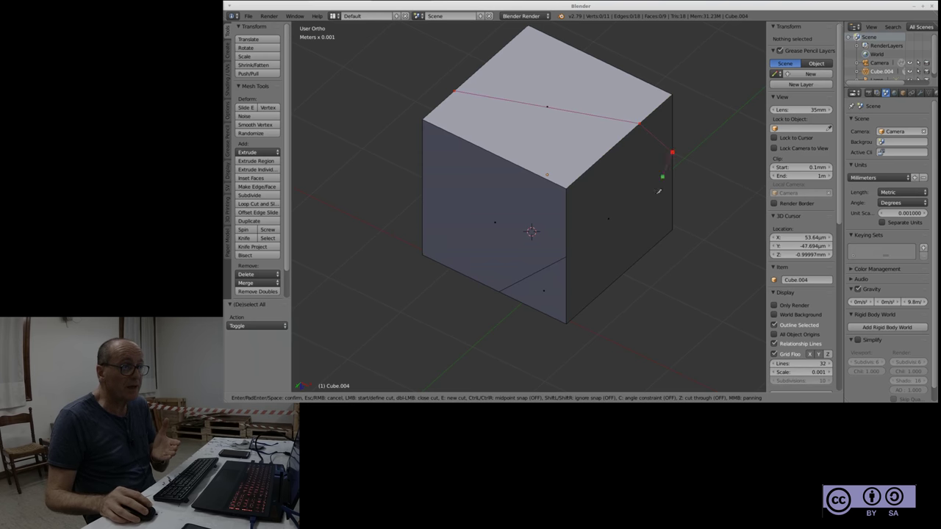
{"action": "left_click", "coordinate": [632, 265]}
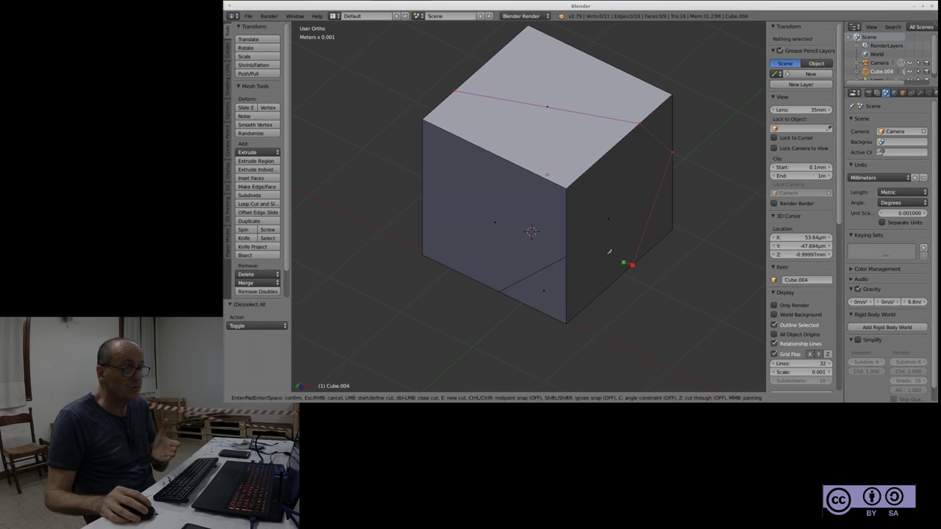
{"action": "left_click", "coordinate": [567, 219]}
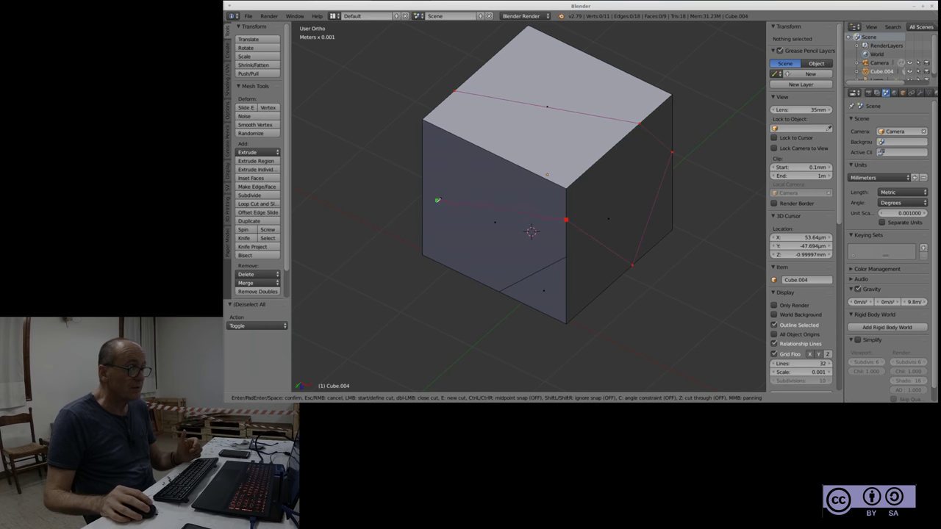
{"action": "left_click", "coordinate": [423, 211]}
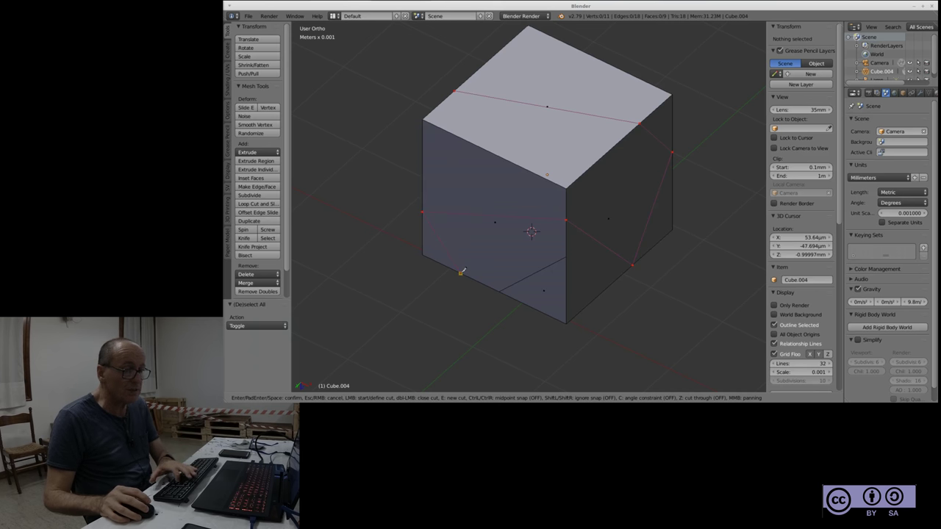
{"action": "key", "text": "Return"}
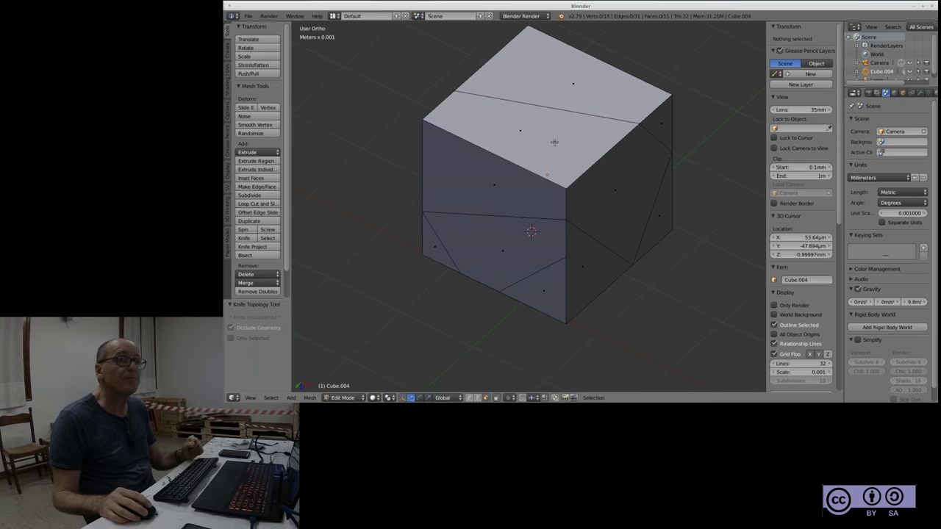
{"action": "mouse_move", "coordinate": [538, 129]}
{"action": "middle_mouse_down"}
{"action": "mouse_move", "coordinate": [524, 181]}
{"action": "mouse_move", "coordinate": [542, 203]}
{"action": "mouse_move", "coordinate": [508, 187]}
{"action": "mouse_move", "coordinate": [569, 206]}
{"action": "middle_mouse_up"}
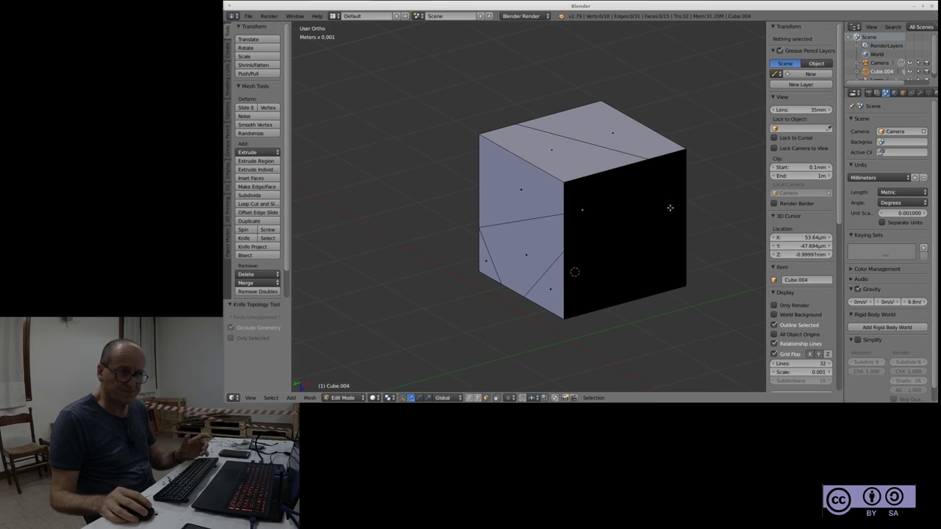
Move the 3D cursor, then orbit and zoom to inspect the cut cube from low and top views
{"action": "left_click", "coordinate": [623, 261]}
{"action": "mouse_move", "coordinate": [610, 257]}
{"action": "middle_mouse_down"}
{"action": "mouse_move", "coordinate": [657, 227]}
{"action": "mouse_move", "coordinate": [532, 183]}
{"action": "middle_mouse_up"}
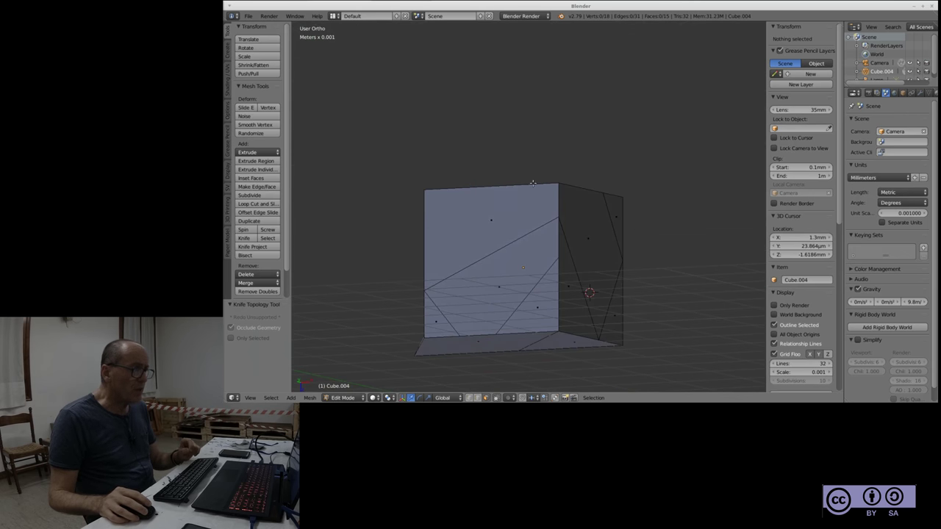
{"action": "scroll", "coordinate": [532, 184], "scroll_direction": "down", "scroll_amount": 2}
{"action": "scroll", "coordinate": [533, 258], "scroll_direction": "up", "scroll_amount": 2}
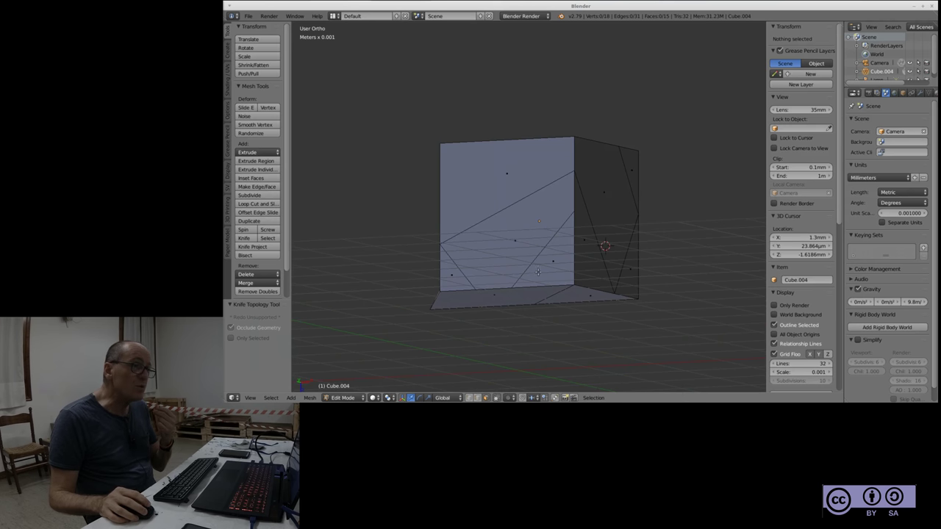
{"action": "mouse_move", "coordinate": [537, 272]}
{"action": "middle_mouse_down"}
{"action": "mouse_move", "coordinate": [618, 193]}
{"action": "mouse_move", "coordinate": [690, 183]}
{"action": "mouse_move", "coordinate": [721, 155]}
{"action": "mouse_move", "coordinate": [618, 199]}
{"action": "mouse_move", "coordinate": [590, 196]}
{"action": "mouse_move", "coordinate": [613, 186]}
{"action": "middle_mouse_up"}
{"action": "scroll", "coordinate": [544, 120], "scroll_direction": "up", "scroll_amount": 1}
{"action": "middle_click_drag", "start_coordinate": [544, 119], "coordinate": [564, 153], "text": "shift"}
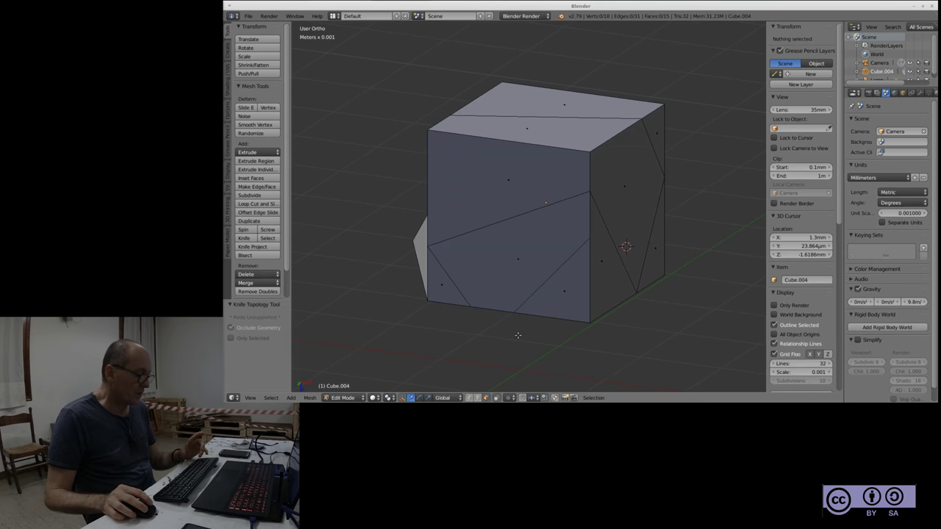
{"action": "middle_click_drag", "start_coordinate": [517, 336], "coordinate": [568, 165]}
{"action": "scroll", "coordinate": [568, 165], "scroll_direction": "down", "scroll_amount": 1}
{"action": "scroll", "coordinate": [568, 166], "scroll_direction": "down", "scroll_amount": 2}
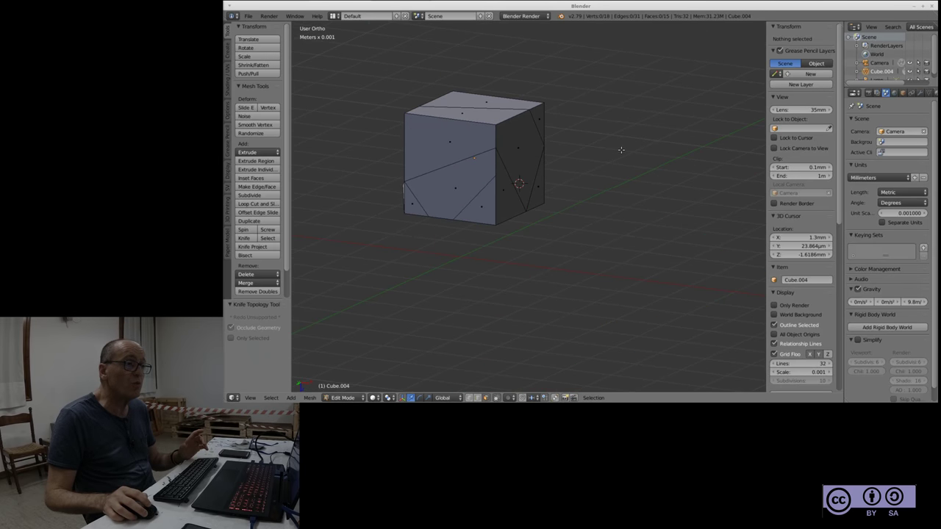
{"action": "mouse_move", "coordinate": [647, 151]}
{"action": "middle_mouse_down"}
{"action": "mouse_move", "coordinate": [636, 161]}
{"action": "mouse_move", "coordinate": [664, 151]}
{"action": "middle_mouse_up"}
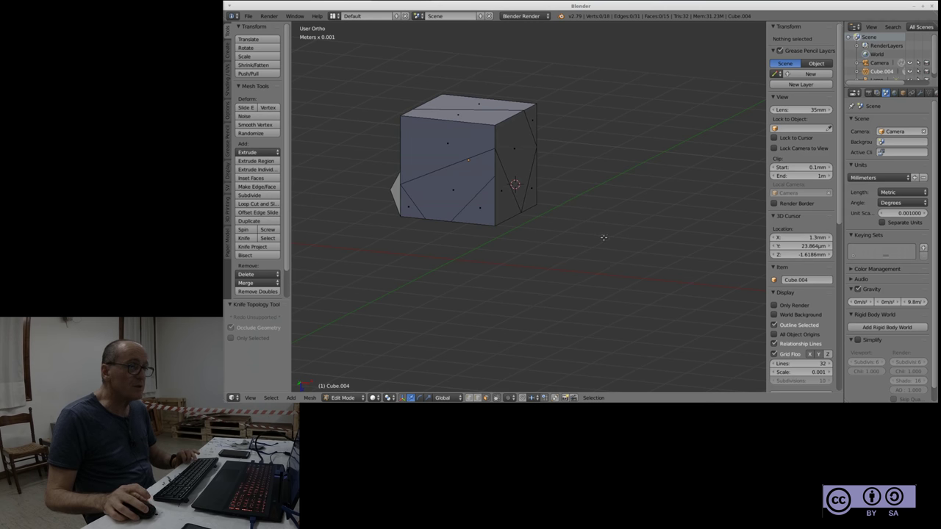
Ctrl+right-click in empty space right of the cube to add a lone vertex
{"action": "right_click", "coordinate": [602, 238], "text": "ctrl"}
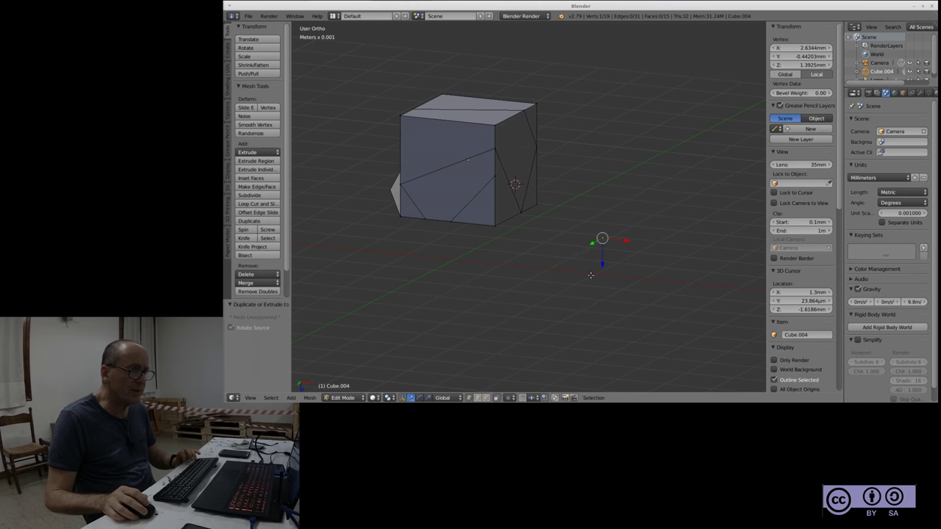
{"action": "scroll", "coordinate": [612, 241], "scroll_direction": "up", "scroll_amount": 2}
{"action": "scroll", "coordinate": [604, 237], "scroll_direction": "up", "scroll_amount": 4}
{"action": "scroll", "coordinate": [604, 237], "scroll_direction": "up", "scroll_amount": 2}
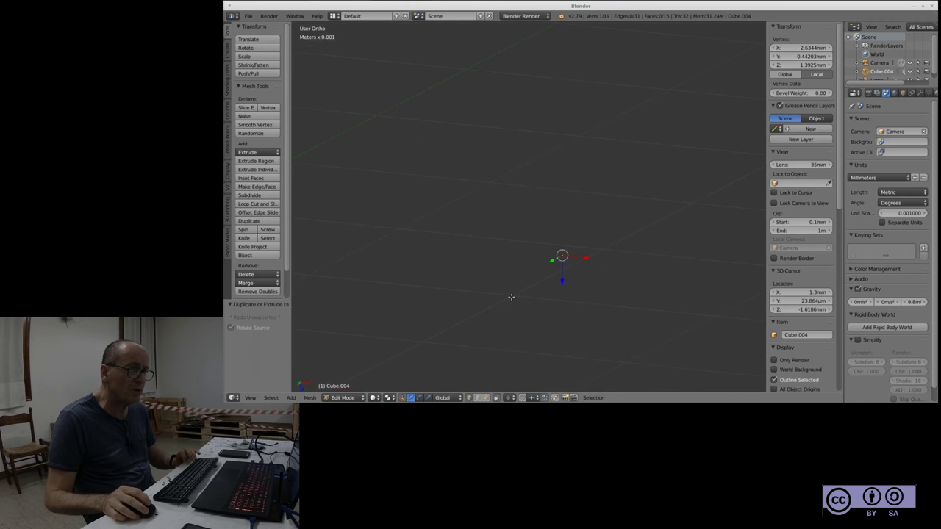
Move the new vertex beside the cube and extrude a loose edge from it
{"action": "scroll", "coordinate": [511, 296], "scroll_direction": "down", "scroll_amount": 3}
{"action": "scroll", "coordinate": [515, 296], "scroll_direction": "down", "scroll_amount": 1}
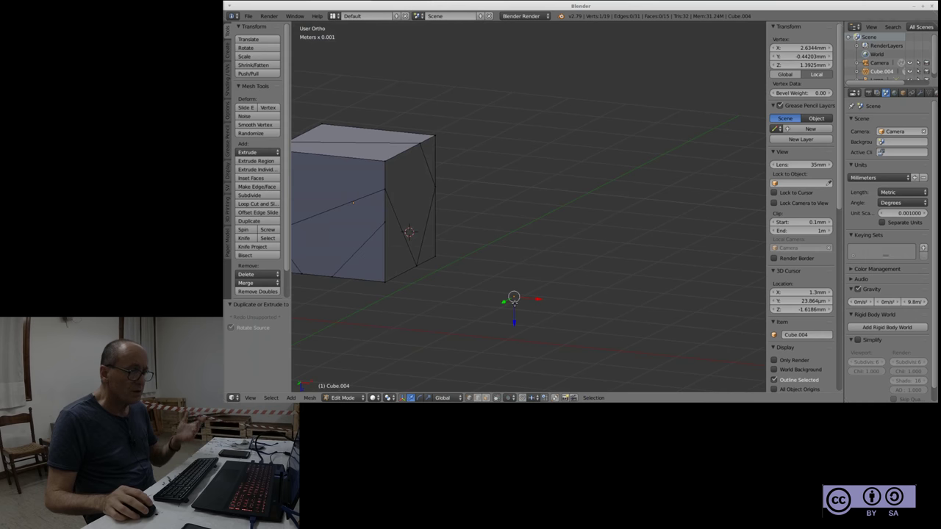
{"action": "key", "text": "g"}
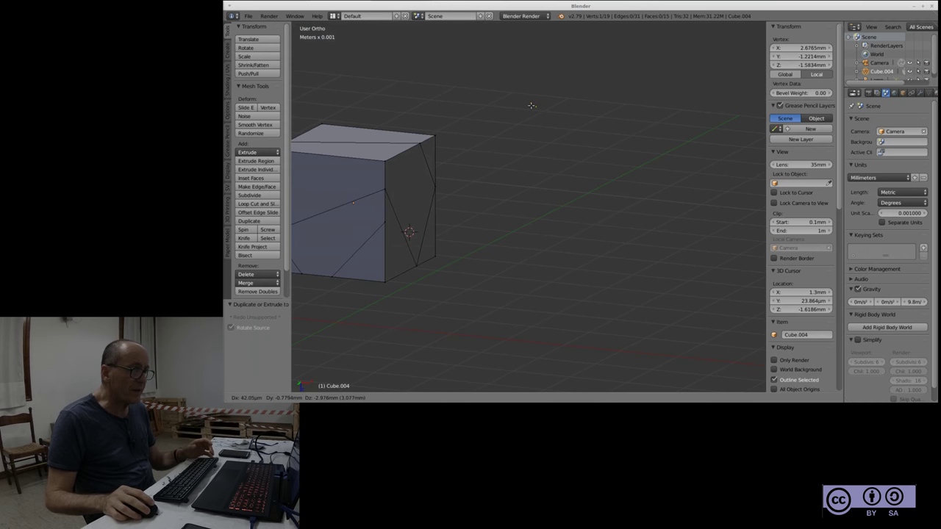
{"action": "left_click", "coordinate": [517, 283]}
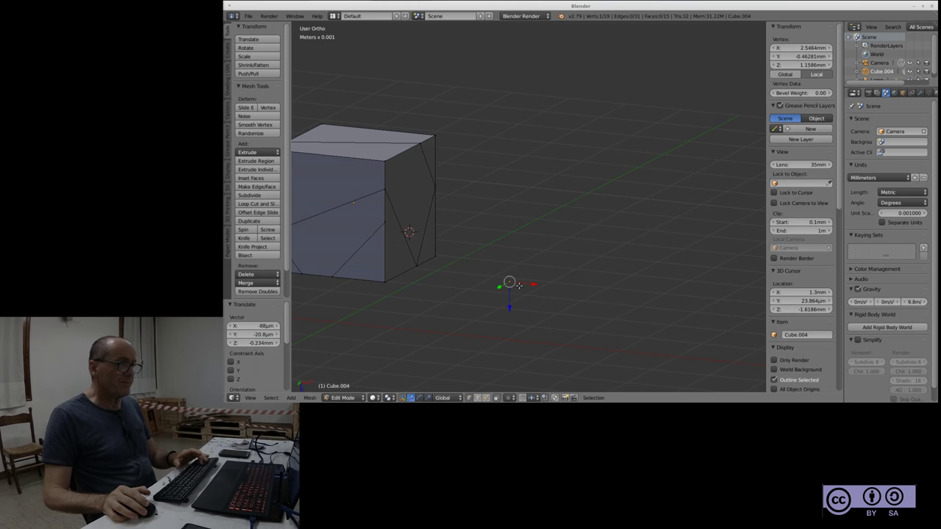
{"action": "key", "text": "e"}
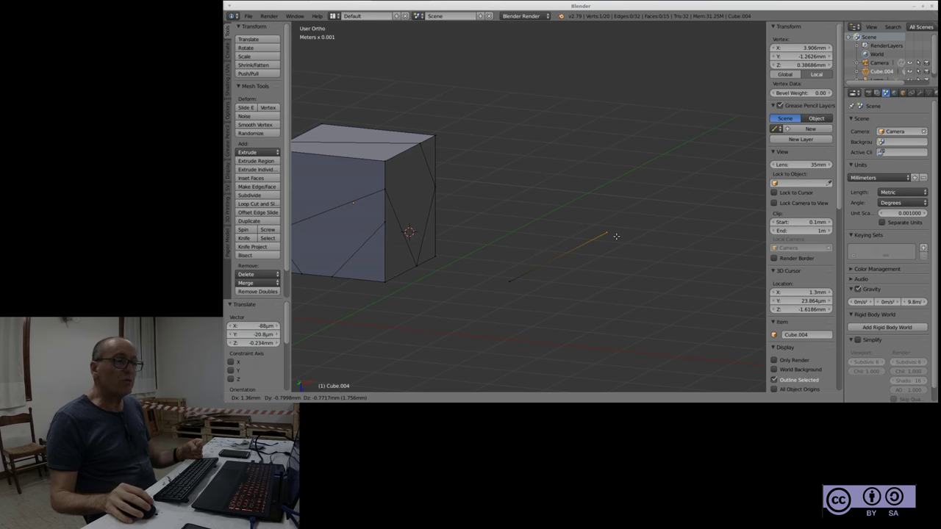
{"action": "left_click", "coordinate": [616, 236]}
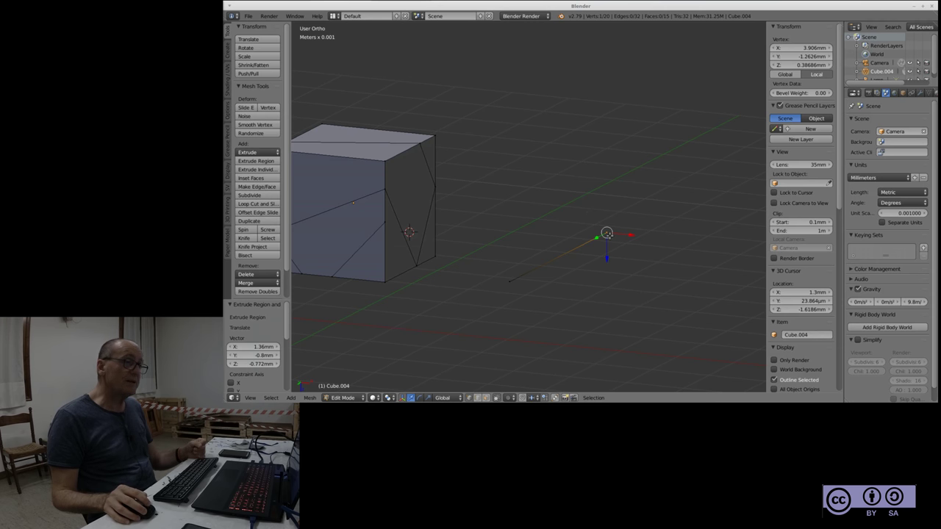
Extrude six more vertices in turn, tracing a house-shaped outline of connected edges
{"action": "key", "text": "e"}
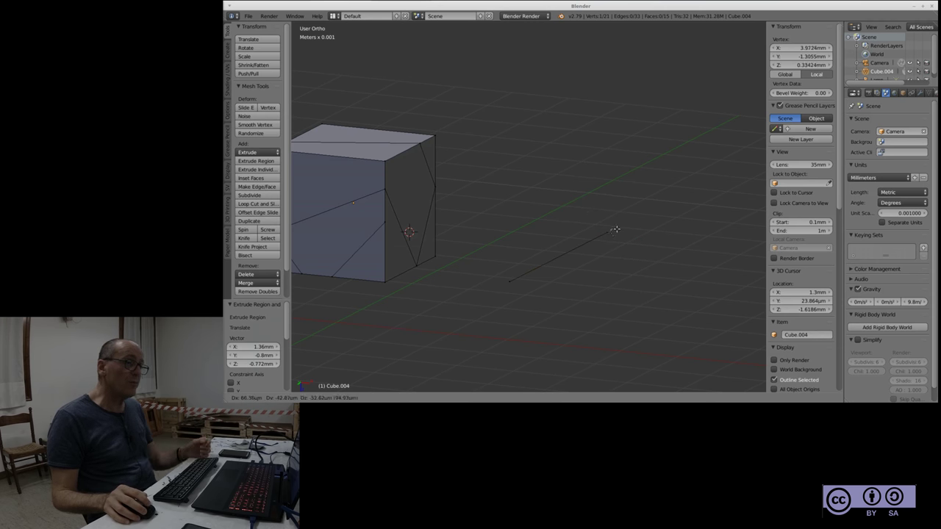
{"action": "left_click", "coordinate": [592, 160]}
{"action": "key", "text": "e"}
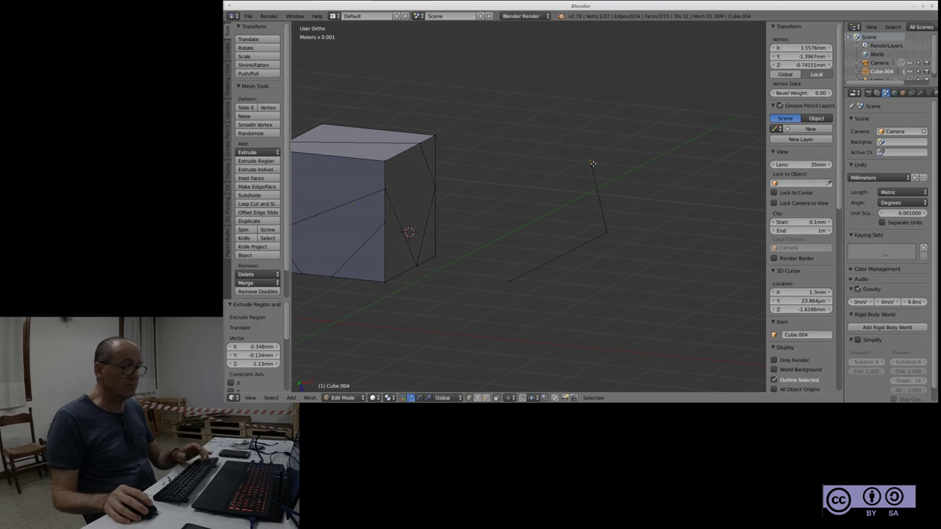
{"action": "left_click", "coordinate": [644, 121]}
{"action": "key", "text": "e"}
{"action": "left_click", "coordinate": [696, 174]}
{"action": "key", "text": "e"}
{"action": "left_click", "coordinate": [699, 236]}
{"action": "key", "text": "e"}
{"action": "left_click", "coordinate": [646, 275]}
{"action": "key", "text": "e"}
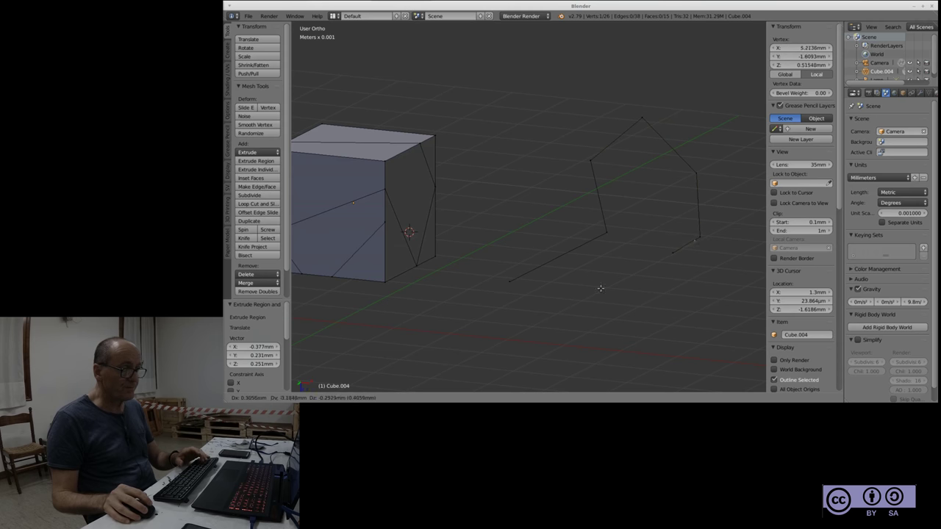
{"action": "left_click", "coordinate": [536, 321]}
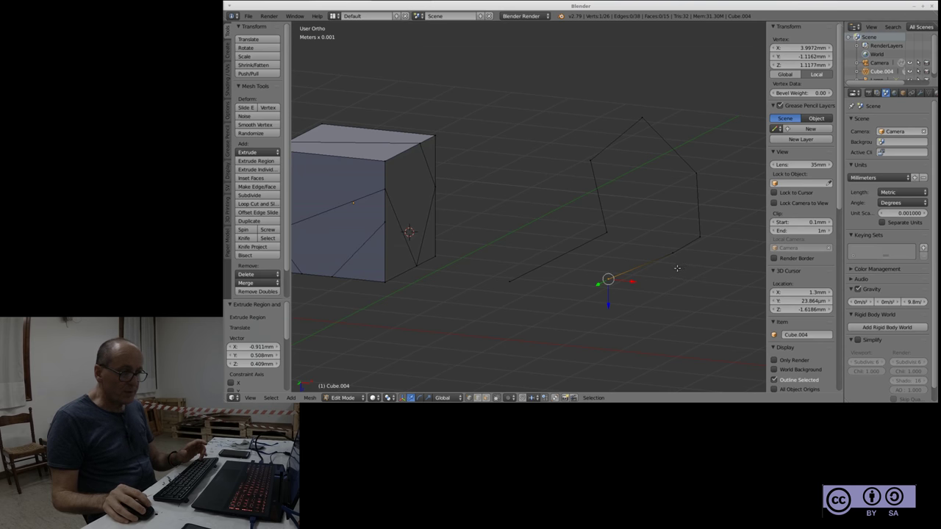
Shift-select the end vertex so the outline's last edge is selected
{"action": "right_click", "coordinate": [671, 254], "text": "shift"}
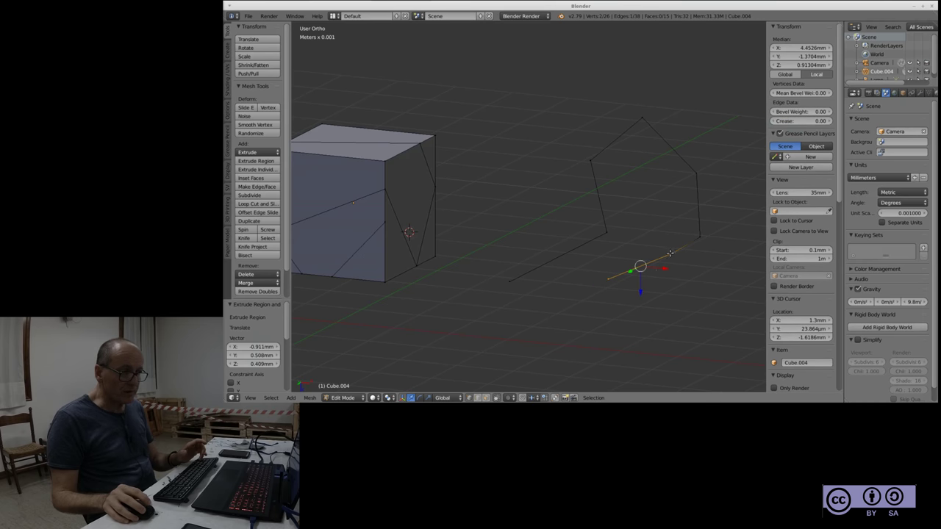
{"action": "scroll", "coordinate": [485, 215], "scroll_direction": "down", "scroll_amount": 3}
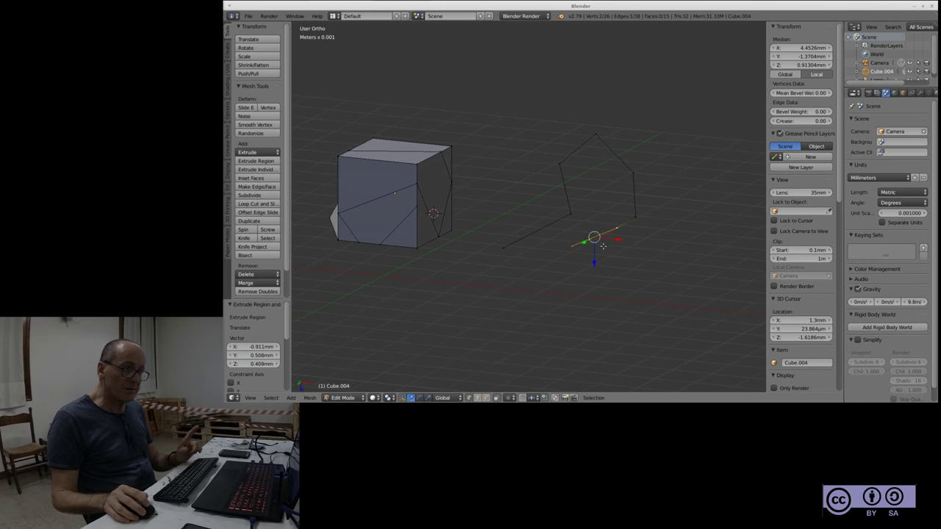
{"action": "scroll", "coordinate": [492, 213], "scroll_direction": "up", "scroll_amount": 3}
{"action": "scroll", "coordinate": [492, 212], "scroll_direction": "down", "scroll_amount": 1}
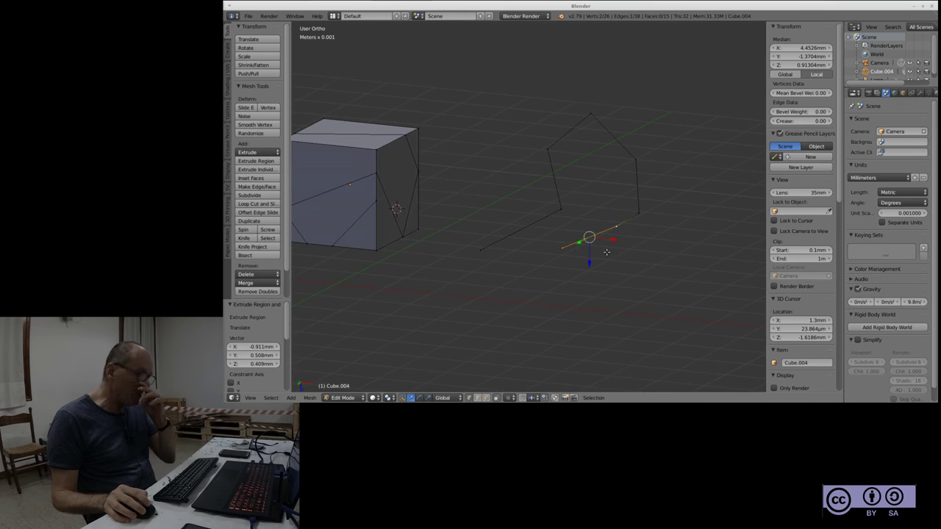
Extrude that edge three times into a flat, a vertical and a downward-angled face
{"action": "key", "text": "e"}
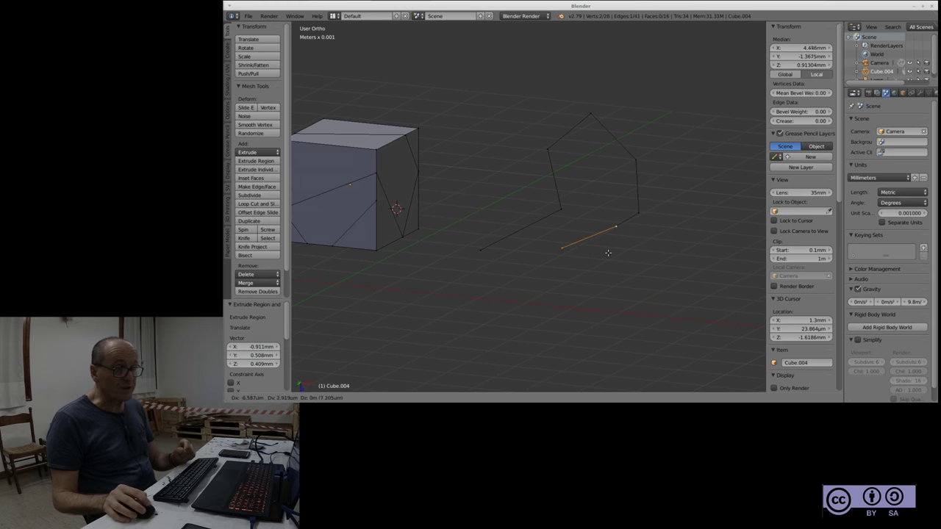
{"action": "left_click", "coordinate": [658, 265]}
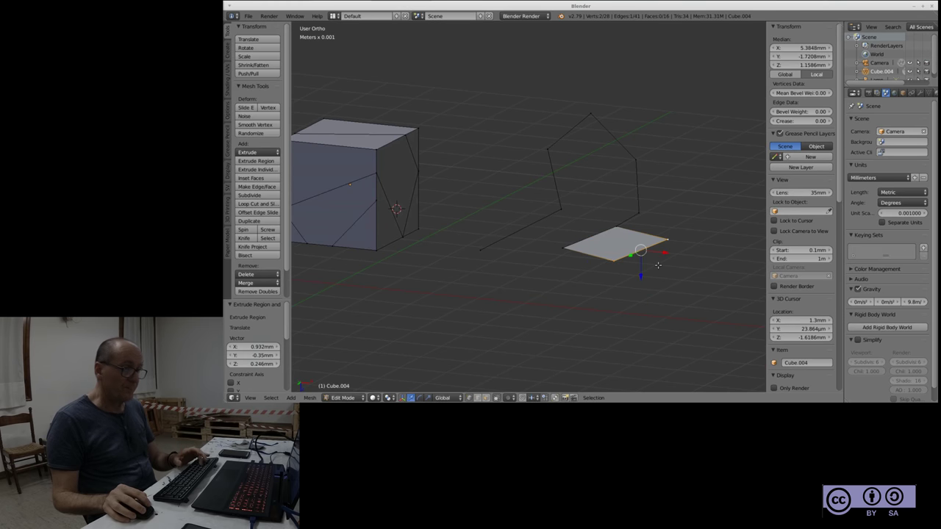
{"action": "key", "text": "e"}
{"action": "left_click", "coordinate": [660, 321]}
{"action": "key", "text": "e"}
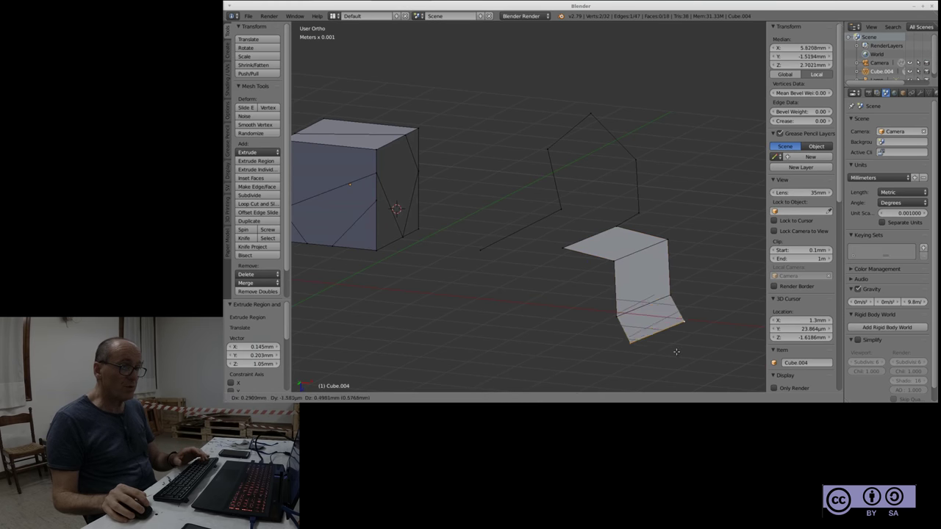
{"action": "left_click", "coordinate": [678, 354]}
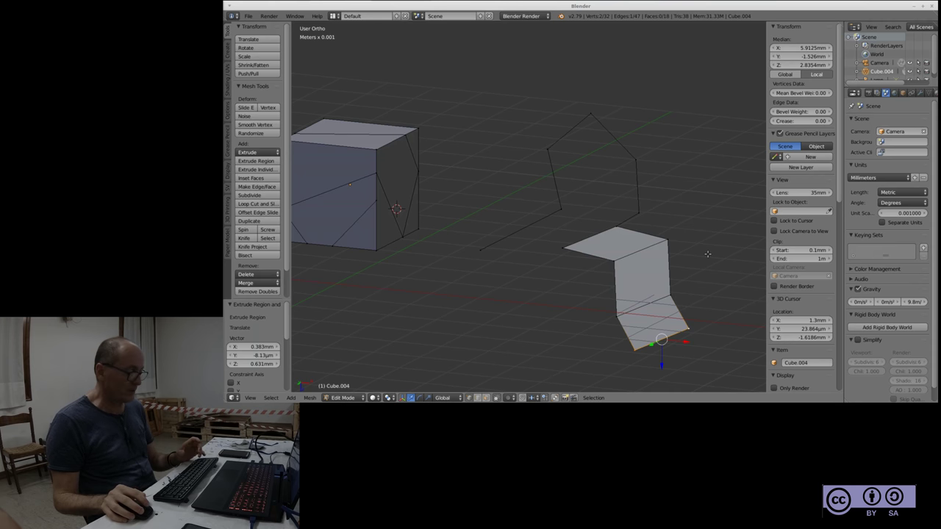
{"action": "mouse_move", "coordinate": [707, 269]}
{"action": "middle_mouse_down"}
{"action": "mouse_move", "coordinate": [641, 251]}
{"action": "mouse_move", "coordinate": [717, 252]}
{"action": "mouse_move", "coordinate": [622, 253]}
{"action": "middle_mouse_up"}
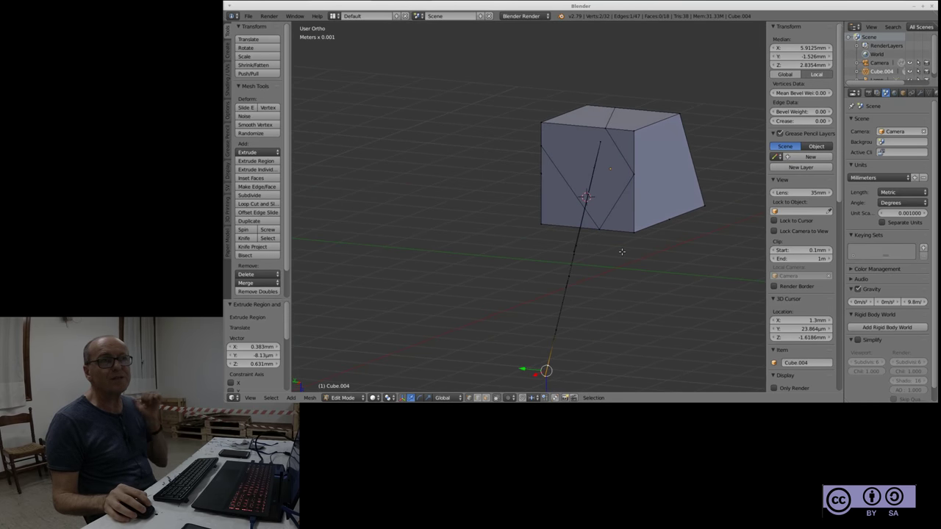
Move the strip's bottom edge 1.55 mm along the Y axis
{"action": "mouse_move", "coordinate": [622, 252]}
{"action": "middle_mouse_down"}
{"action": "mouse_move", "coordinate": [728, 250]}
{"action": "mouse_move", "coordinate": [625, 253]}
{"action": "middle_mouse_up"}
{"action": "key", "text": "g"}
{"action": "key", "text": "y"}
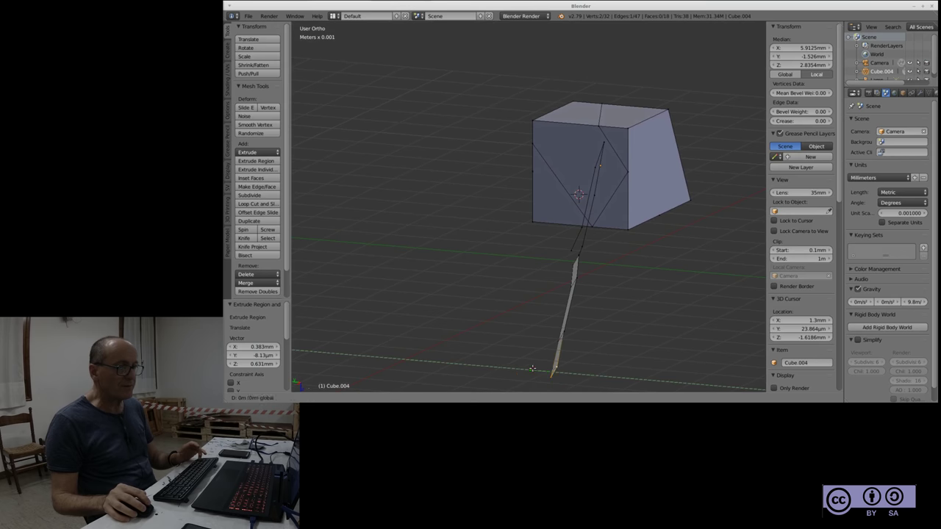
{"action": "left_click", "coordinate": [499, 233]}
{"action": "mouse_move", "coordinate": [499, 233]}
{"action": "middle_mouse_down"}
{"action": "mouse_move", "coordinate": [605, 212]}
{"action": "mouse_move", "coordinate": [573, 225]}
{"action": "mouse_move", "coordinate": [557, 197]}
{"action": "mouse_move", "coordinate": [585, 215]}
{"action": "mouse_move", "coordinate": [630, 210]}
{"action": "mouse_move", "coordinate": [617, 221]}
{"action": "middle_mouse_up"}
Shift-select two more vertices to select the strip's bottom face, then orbit and zoom to frame it
{"action": "right_click", "coordinate": [633, 258], "text": "shift"}
{"action": "right_click", "coordinate": [597, 284], "text": "shift"}
{"action": "mouse_move", "coordinate": [685, 314]}
{"action": "middle_mouse_down"}
{"action": "mouse_move", "coordinate": [678, 261]}
{"action": "mouse_move", "coordinate": [552, 332]}
{"action": "mouse_move", "coordinate": [546, 346]}
{"action": "mouse_move", "coordinate": [527, 346]}
{"action": "middle_mouse_up"}
{"action": "mouse_move", "coordinate": [726, 269]}
{"action": "middle_mouse_down"}
{"action": "mouse_move", "coordinate": [678, 194]}
{"action": "mouse_move", "coordinate": [652, 183]}
{"action": "middle_mouse_up"}
{"action": "scroll", "coordinate": [588, 202], "scroll_direction": "down", "scroll_amount": 3}
{"action": "scroll", "coordinate": [536, 218], "scroll_direction": "up", "scroll_amount": 3}
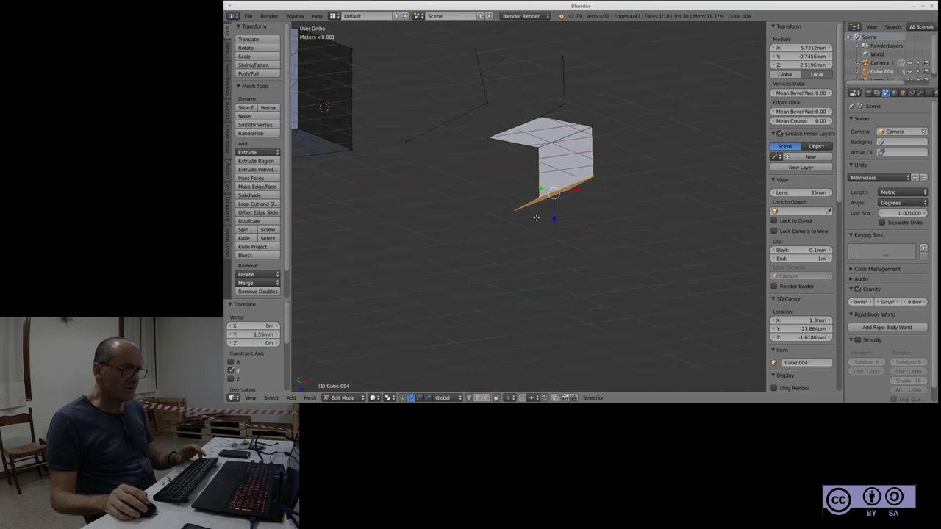
{"action": "scroll", "coordinate": [536, 217], "scroll_direction": "up", "scroll_amount": 2}
Extrude the selected bottom face 1.92 mm along its normal and orbit to check the block
{"action": "key", "text": "e"}
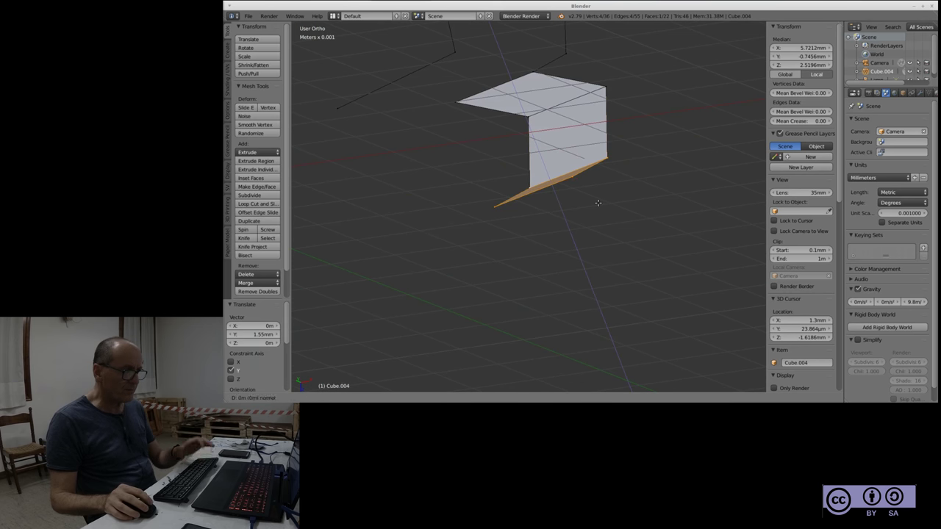
{"action": "left_click", "coordinate": [674, 326]}
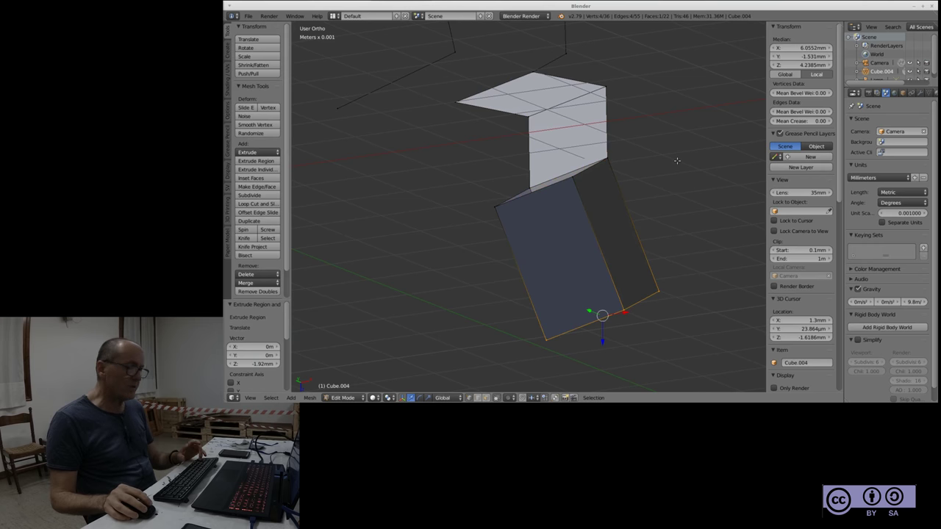
{"action": "mouse_move", "coordinate": [677, 160]}
{"action": "middle_mouse_down"}
{"action": "mouse_move", "coordinate": [718, 225]}
{"action": "mouse_move", "coordinate": [659, 193]}
{"action": "mouse_move", "coordinate": [638, 131]}
{"action": "middle_mouse_up"}
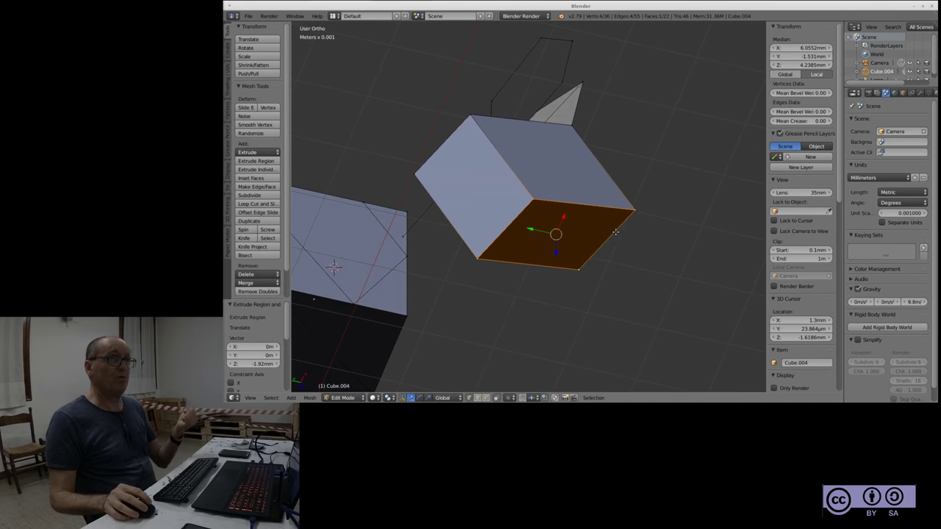
{"action": "mouse_move", "coordinate": [673, 196]}
{"action": "middle_mouse_down"}
{"action": "mouse_move", "coordinate": [699, 204]}
{"action": "mouse_move", "coordinate": [732, 280]}
{"action": "mouse_move", "coordinate": [686, 255]}
{"action": "mouse_move", "coordinate": [641, 199]}
{"action": "mouse_move", "coordinate": [672, 217]}
{"action": "middle_mouse_up"}
{"action": "scroll", "coordinate": [665, 220], "scroll_direction": "down", "scroll_amount": 1}
{"action": "scroll", "coordinate": [639, 228], "scroll_direction": "down", "scroll_amount": 2}
{"action": "scroll", "coordinate": [603, 239], "scroll_direction": "down", "scroll_amount": 1}
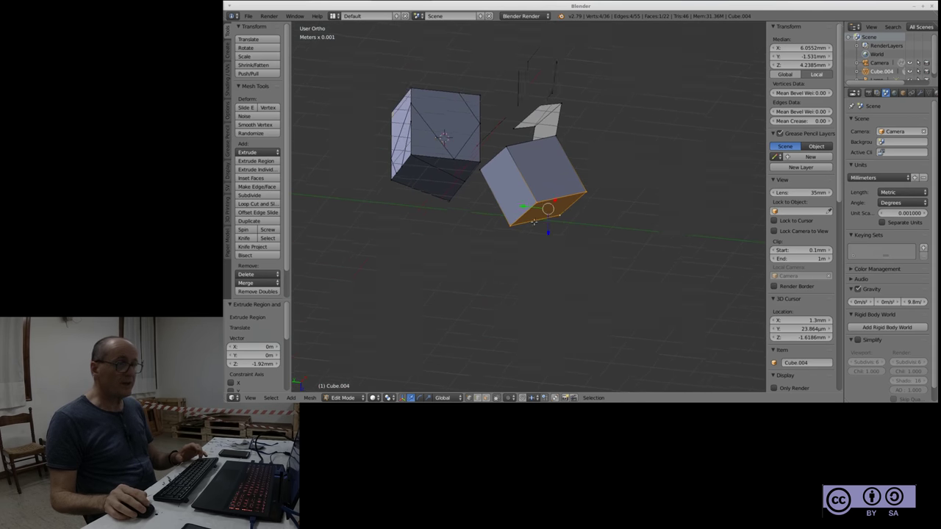
{"action": "scroll", "coordinate": [581, 247], "scroll_direction": "down", "scroll_amount": 1}
{"action": "mouse_move", "coordinate": [572, 249]}
{"action": "middle_mouse_down"}
{"action": "mouse_move", "coordinate": [533, 260]}
{"action": "mouse_move", "coordinate": [534, 242]}
{"action": "middle_mouse_up"}
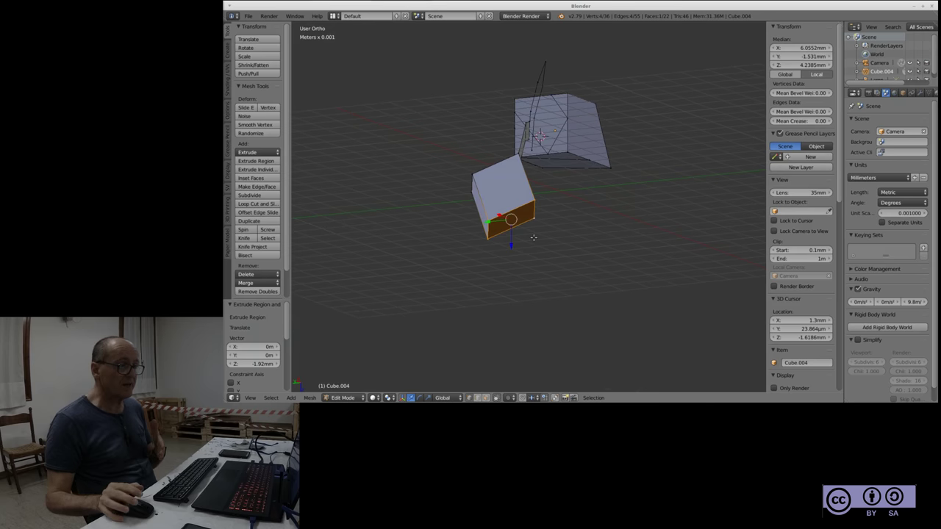
Extrude the end face twice more into two straight box segments
{"action": "key", "text": "e"}
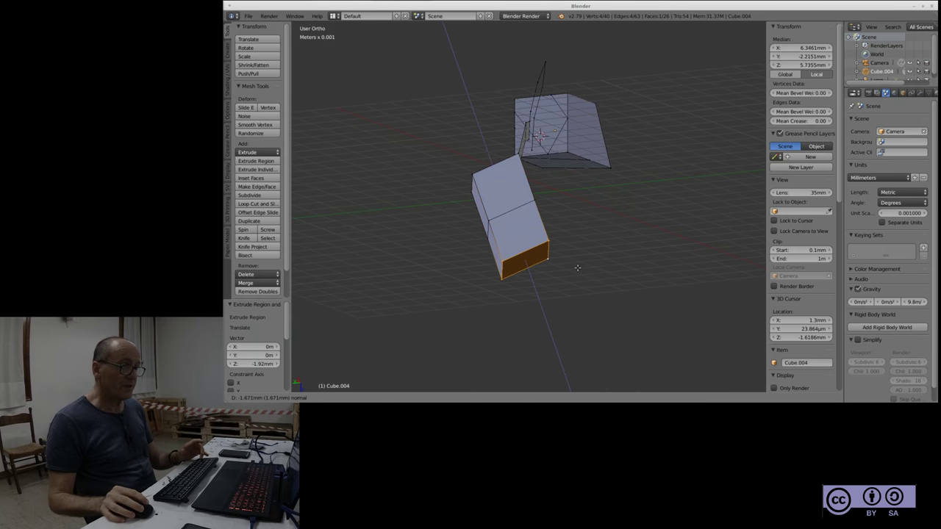
{"action": "left_click", "coordinate": [577, 267]}
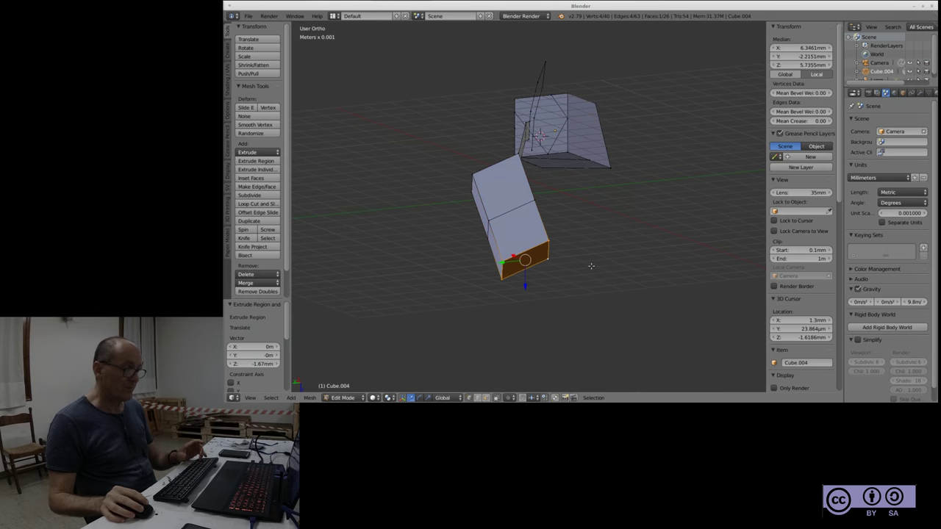
{"action": "middle_click_drag", "start_coordinate": [578, 268], "coordinate": [571, 286]}
{"action": "key", "text": "e"}
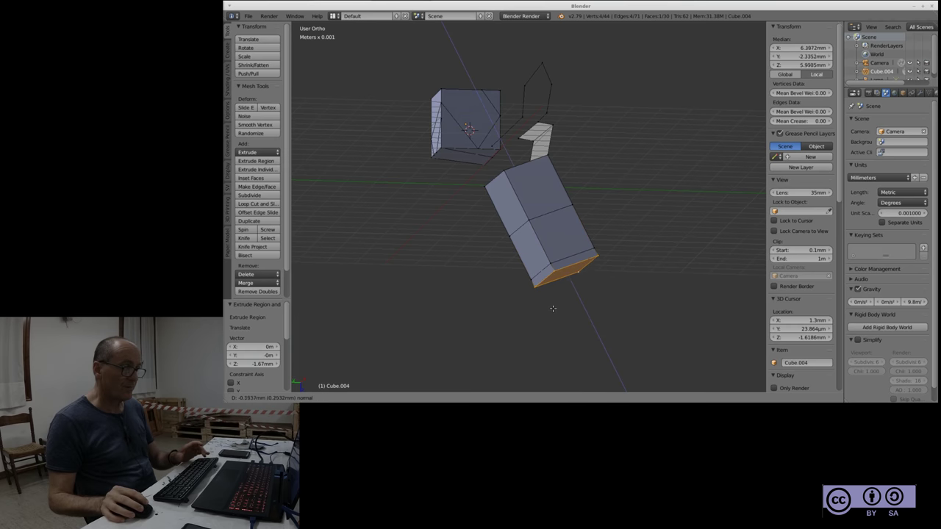
{"action": "left_click", "coordinate": [689, 305]}
Extrude one last segment, cancel the normal constraint, and move it freely to an angle
{"action": "key", "text": "e"}
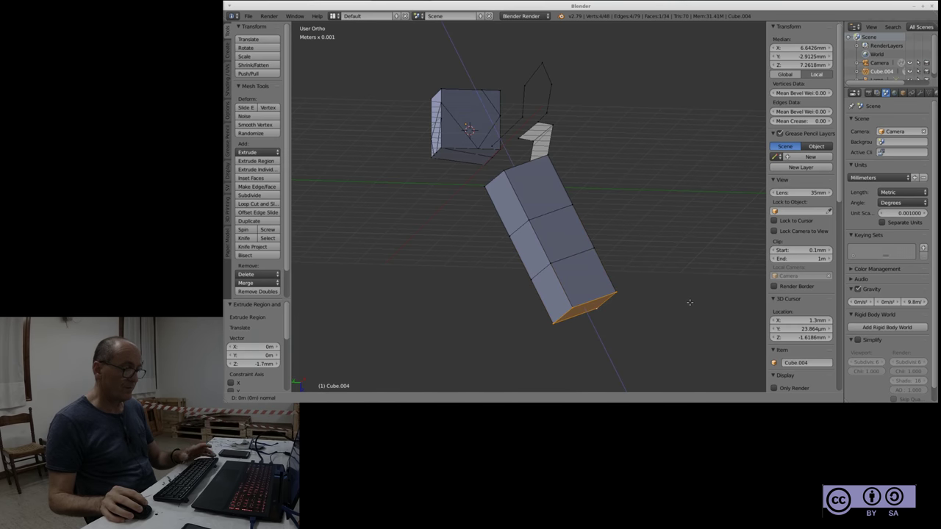
{"action": "right_click", "coordinate": [688, 301]}
{"action": "key", "text": "g"}
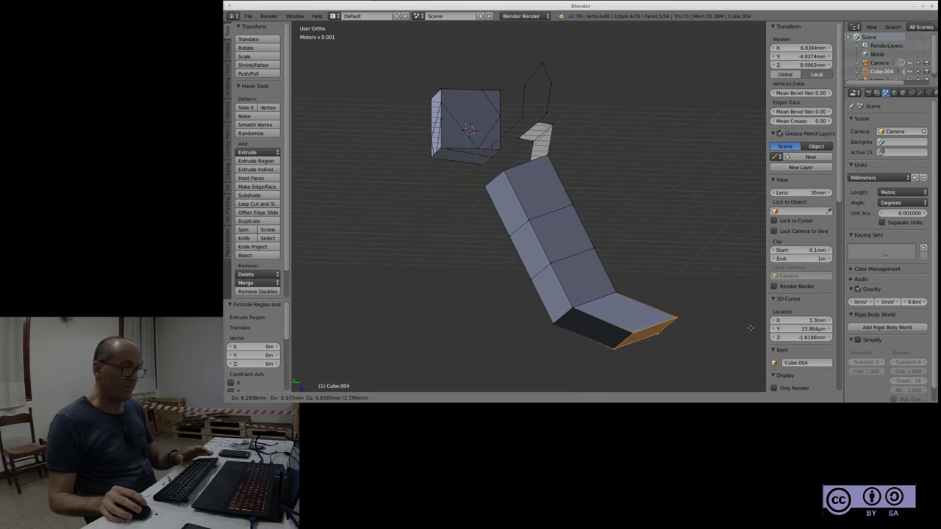
{"action": "left_click", "coordinate": [749, 328]}
{"action": "mouse_move", "coordinate": [611, 218]}
{"action": "middle_mouse_down"}
{"action": "mouse_move", "coordinate": [677, 257]}
{"action": "mouse_move", "coordinate": [645, 263]}
{"action": "mouse_move", "coordinate": [583, 211]}
{"action": "mouse_move", "coordinate": [541, 247]}
{"action": "middle_mouse_up"}
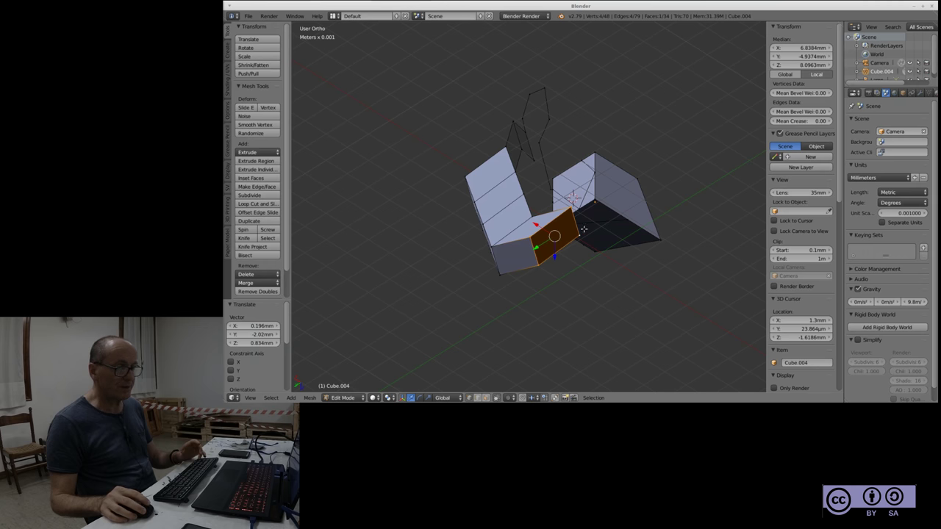
{"action": "mouse_move", "coordinate": [607, 262]}
{"action": "middle_mouse_down"}
{"action": "mouse_move", "coordinate": [661, 302]}
{"action": "mouse_move", "coordinate": [583, 256]}
{"action": "mouse_move", "coordinate": [551, 258]}
{"action": "mouse_move", "coordinate": [567, 272]}
{"action": "mouse_move", "coordinate": [669, 273]}
{"action": "mouse_move", "coordinate": [591, 148]}
{"action": "middle_mouse_up"}
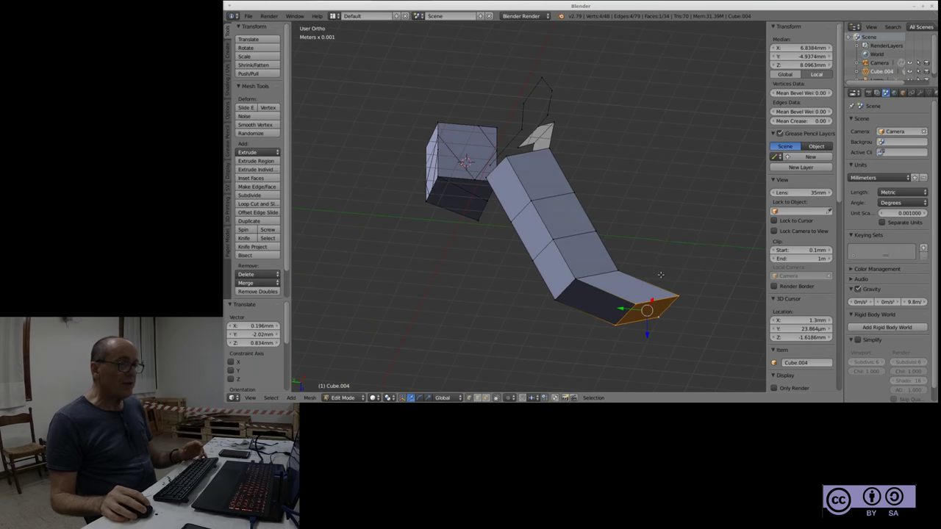
{"action": "scroll", "coordinate": [579, 160], "scroll_direction": "down", "scroll_amount": 2}
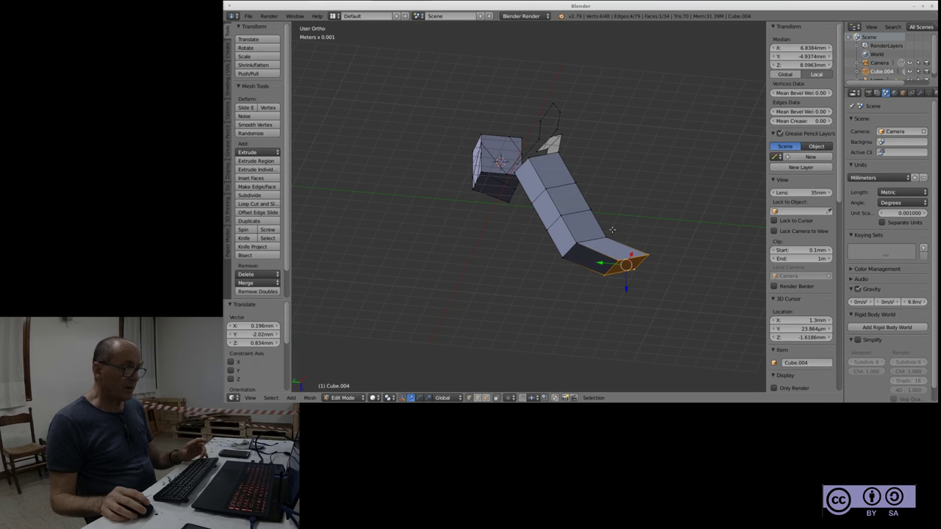
Check front and top views, undo the accidental long extrusion, and deselect everything
{"action": "key", "text": "KP_1"}
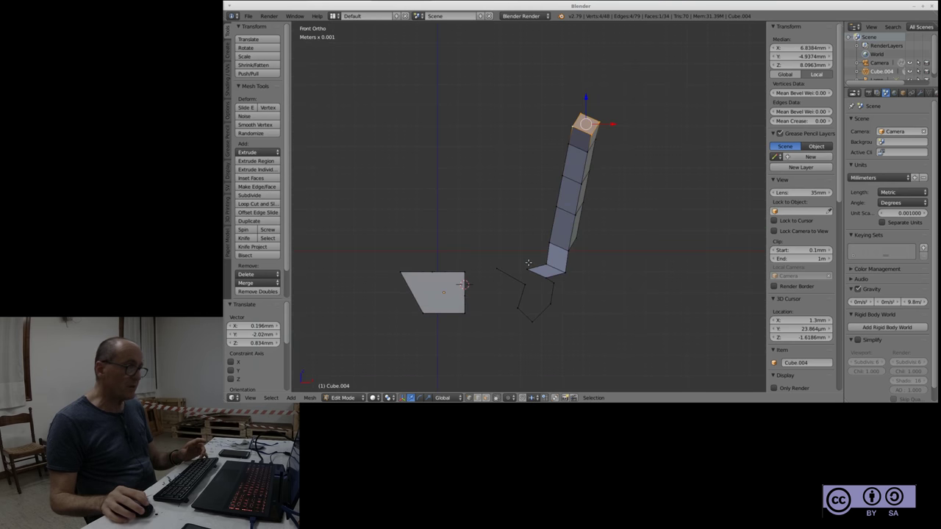
{"action": "key", "text": "KP_7"}
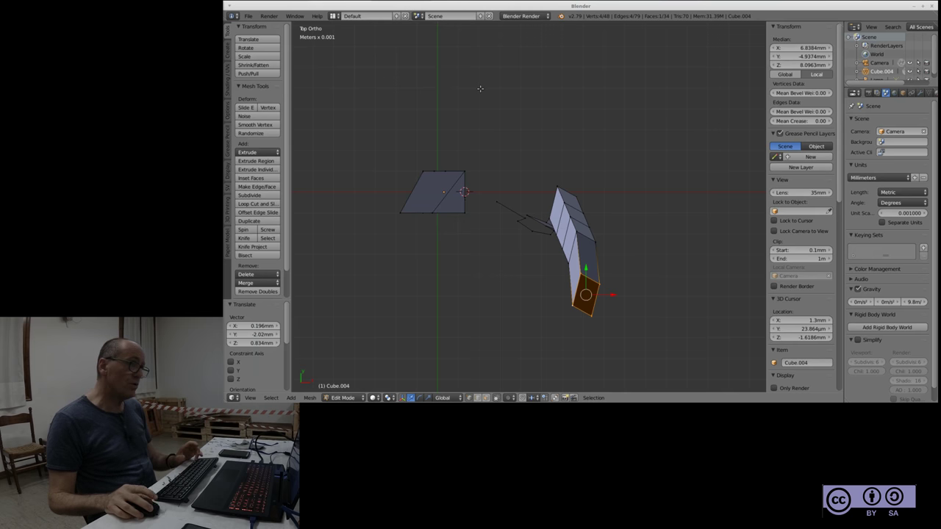
{"action": "left_click", "coordinate": [479, 88], "text": "ctrl"}
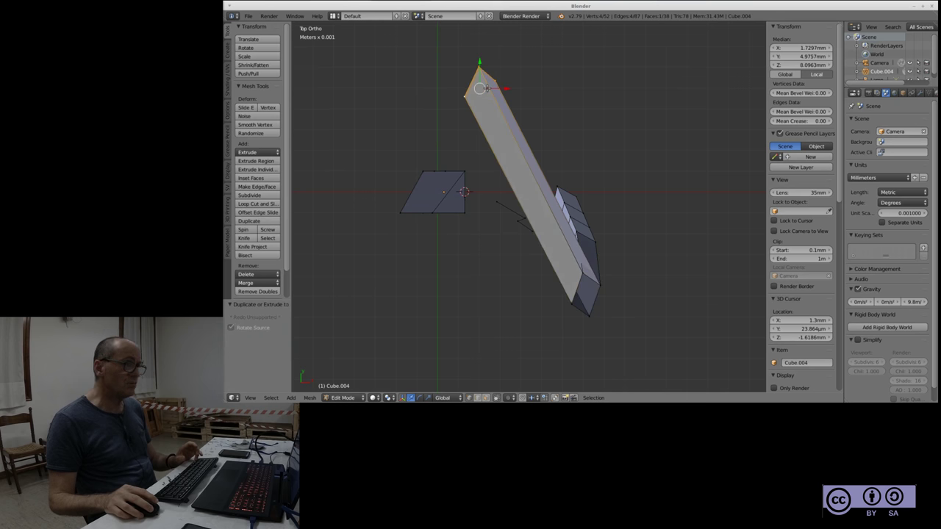
{"action": "key", "text": "ctrl+z"}
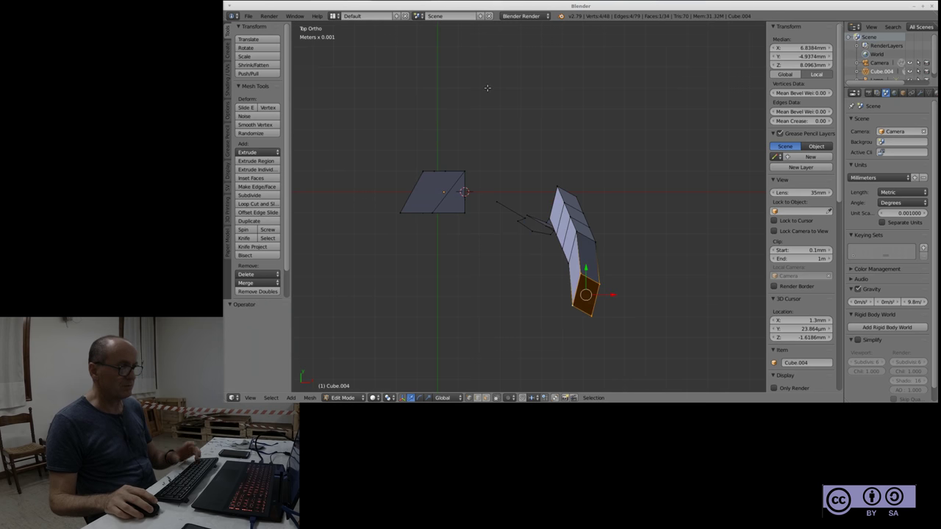
{"action": "key", "text": "a"}
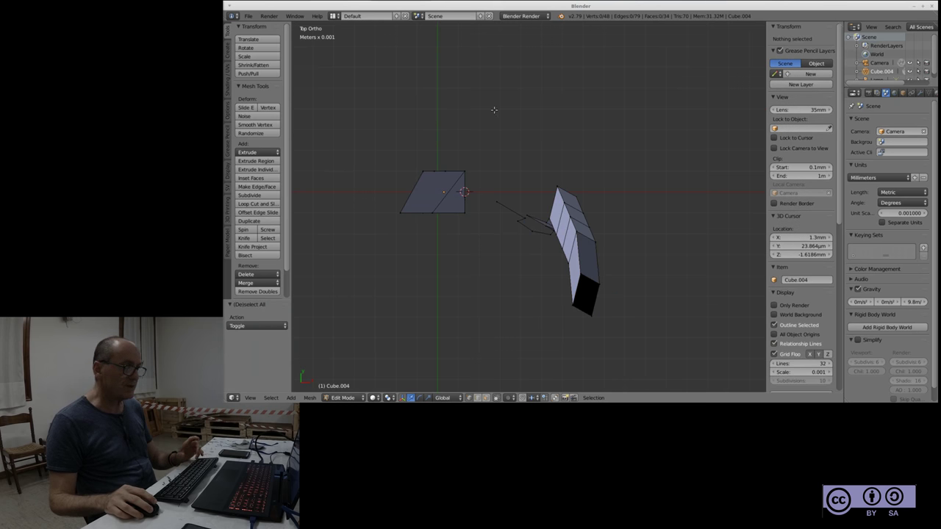
Add a lone vertex above the meshes and extrude it 2 mm along X into an edge
{"action": "left_click", "coordinate": [459, 107], "text": "ctrl"}
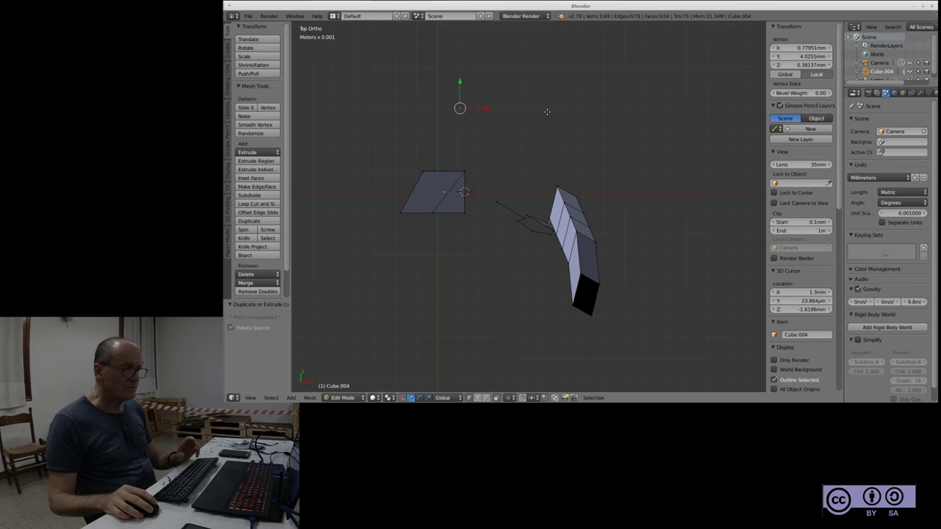
{"action": "key", "text": "g"}
{"action": "left_click", "coordinate": [480, 122]}
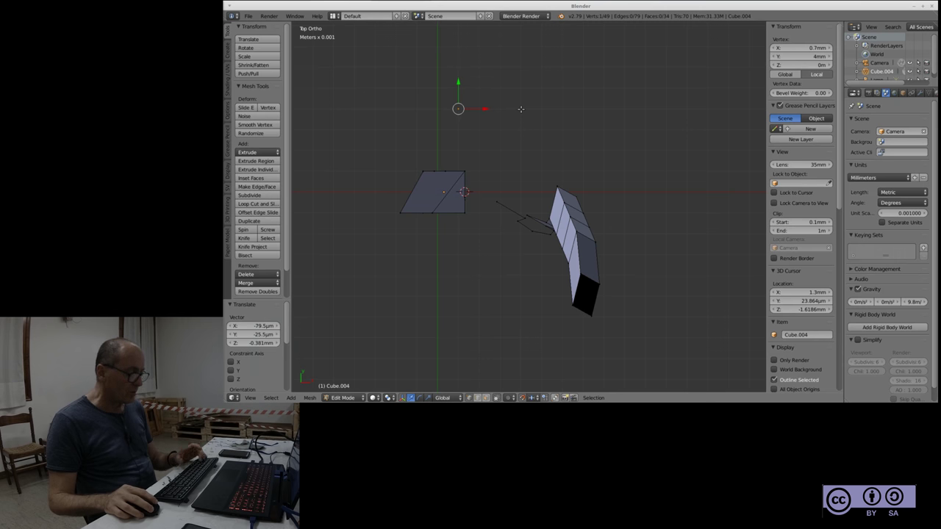
{"action": "key", "text": "e"}
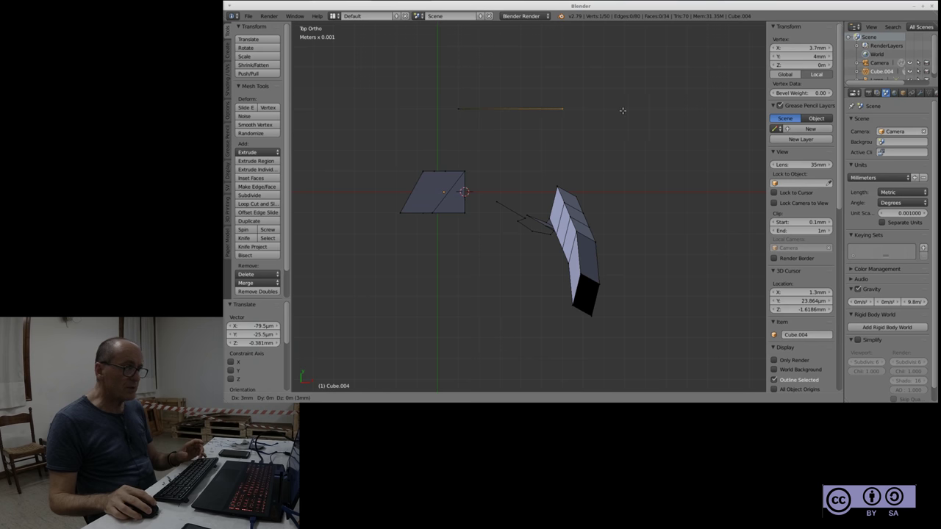
{"action": "left_click", "coordinate": [578, 116]}
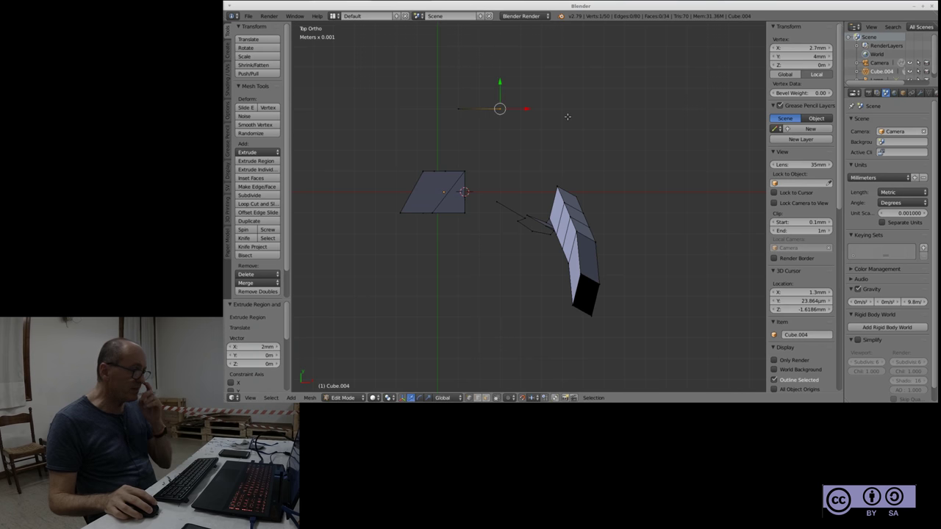
Extrude the edge 2 mm along Y into a face and shift its top edge along X
{"action": "right_click", "coordinate": [460, 109], "text": "shift"}
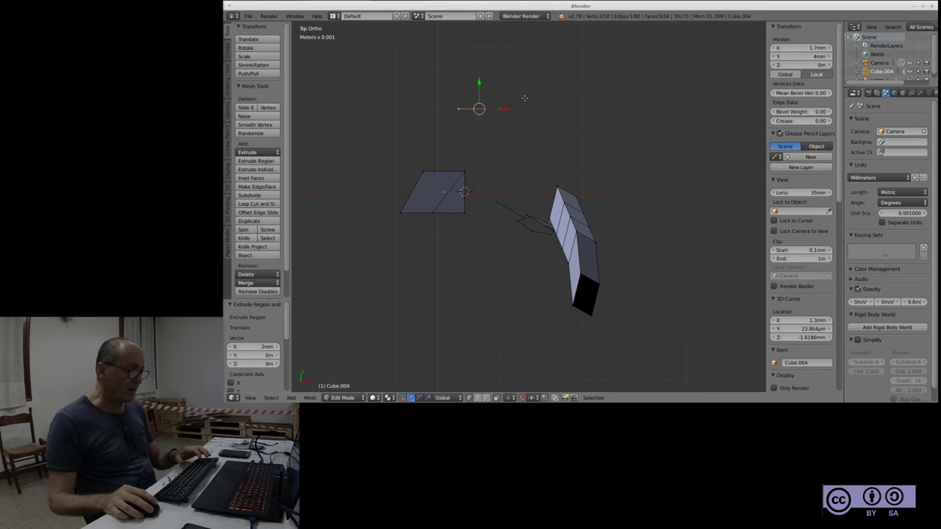
{"action": "key", "text": "e"}
{"action": "left_click", "coordinate": [535, 63]}
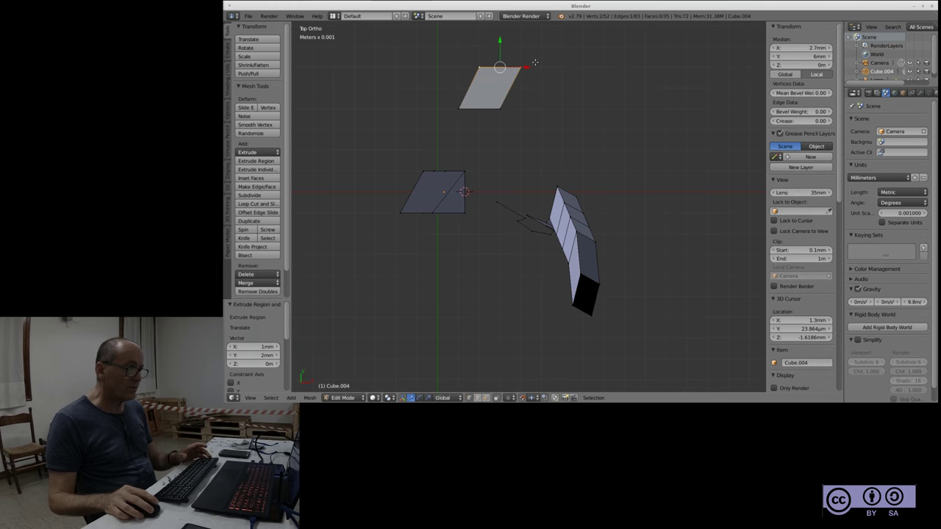
{"action": "key", "text": "g"}
{"action": "key", "text": "x"}
{"action": "left_click", "coordinate": [549, 97]}
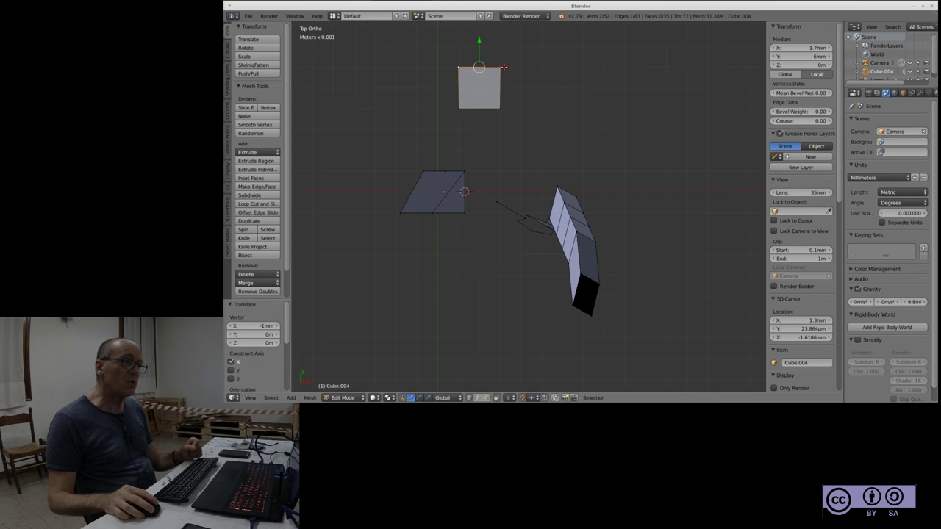
Fine-tune the top edge along X and Y, then zoom out and orbit to an angled view
{"action": "mouse_move", "coordinate": [504, 67]}
{"action": "left_mouse_down"}
{"action": "mouse_move", "coordinate": [544, 72]}
{"action": "mouse_move", "coordinate": [510, 68]}
{"action": "left_mouse_up"}
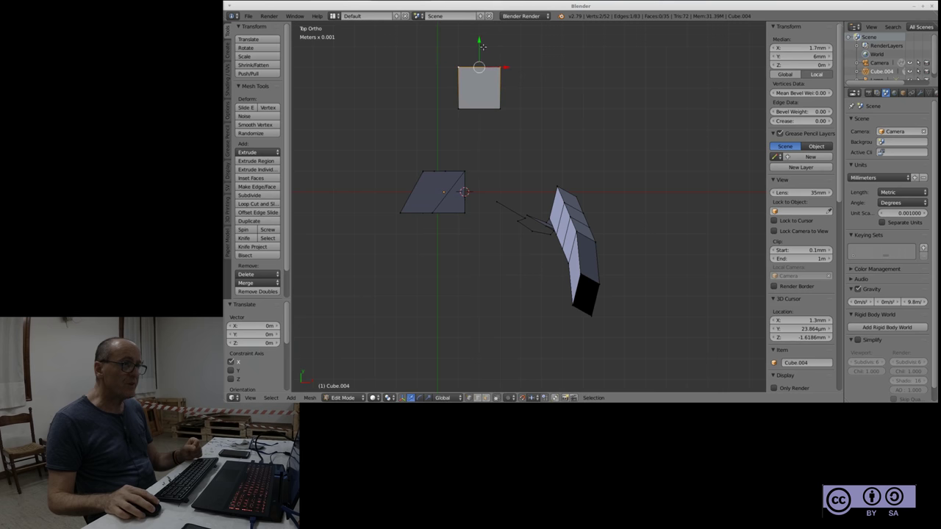
{"action": "left_click_drag", "start_coordinate": [480, 41], "coordinate": [480, 31]}
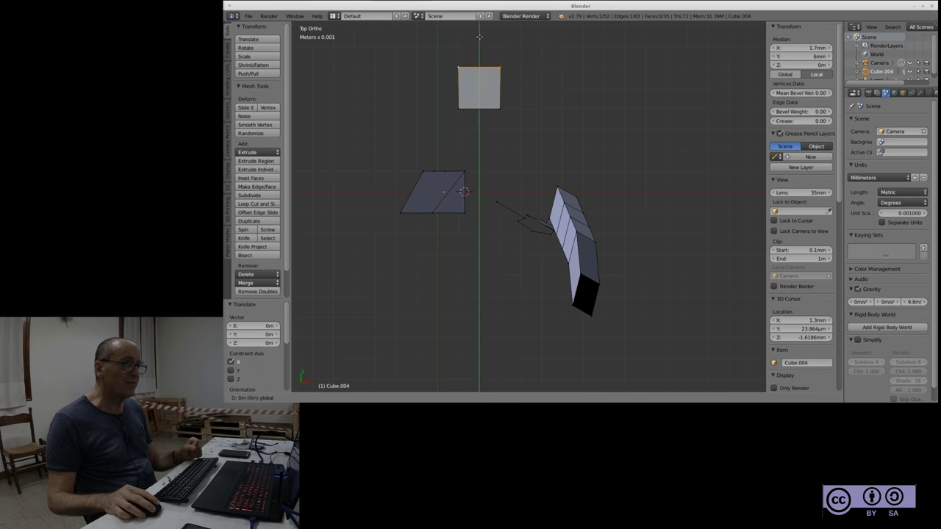
{"action": "mouse_move", "coordinate": [509, 67]}
{"action": "left_mouse_down"}
{"action": "mouse_move", "coordinate": [529, 68]}
{"action": "mouse_move", "coordinate": [509, 68]}
{"action": "left_mouse_up"}
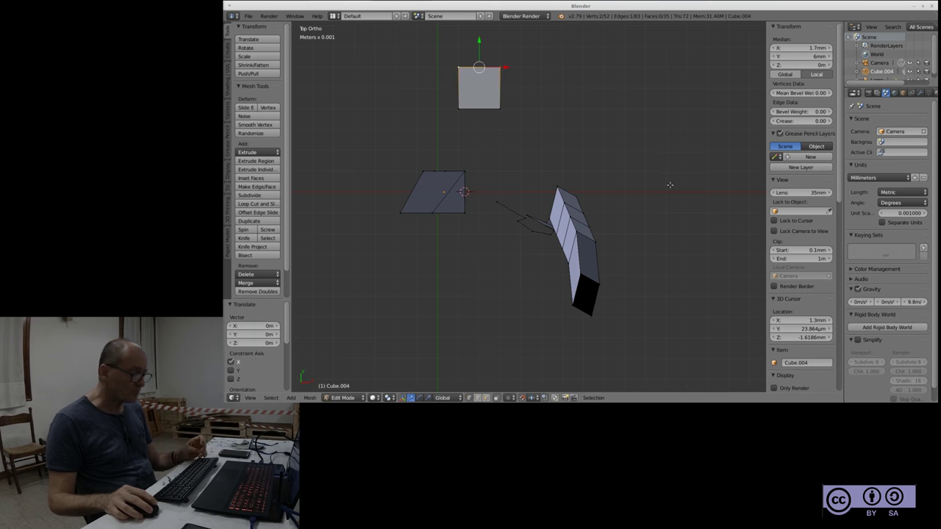
{"action": "scroll", "coordinate": [669, 185], "scroll_direction": "down", "scroll_amount": 2}
{"action": "scroll", "coordinate": [630, 227], "scroll_direction": "down", "scroll_amount": 1}
{"action": "mouse_move", "coordinate": [686, 245]}
{"action": "middle_mouse_down"}
{"action": "mouse_move", "coordinate": [636, 196]}
{"action": "mouse_move", "coordinate": [646, 203]}
{"action": "middle_mouse_up"}
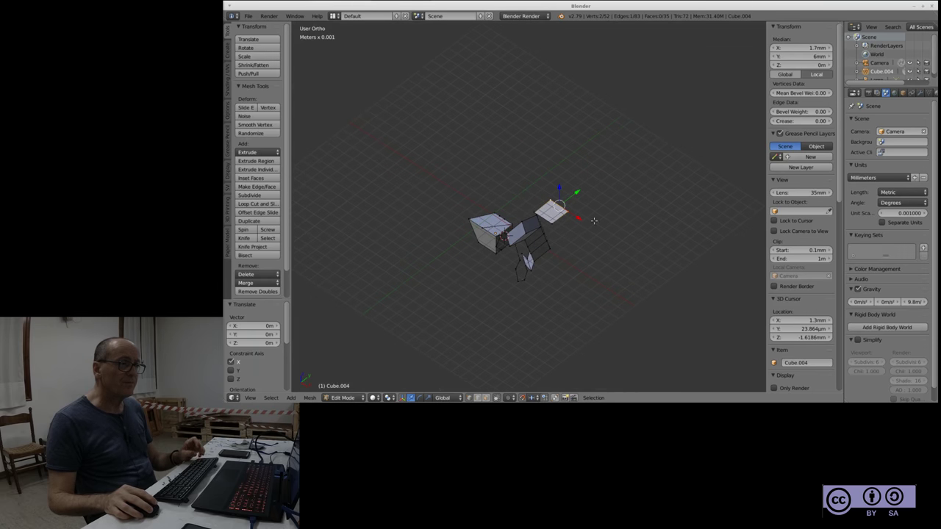
{"action": "left_click", "coordinate": [580, 218]}
{"action": "right_click", "coordinate": [581, 215]}
{"action": "mouse_move", "coordinate": [577, 193]}
{"action": "left_mouse_down"}
{"action": "mouse_move", "coordinate": [593, 179]}
{"action": "mouse_move", "coordinate": [572, 194]}
{"action": "left_mouse_up"}
{"action": "scroll", "coordinate": [570, 206], "scroll_direction": "down", "scroll_amount": 3}
{"action": "scroll", "coordinate": [569, 210], "scroll_direction": "up", "scroll_amount": 4}
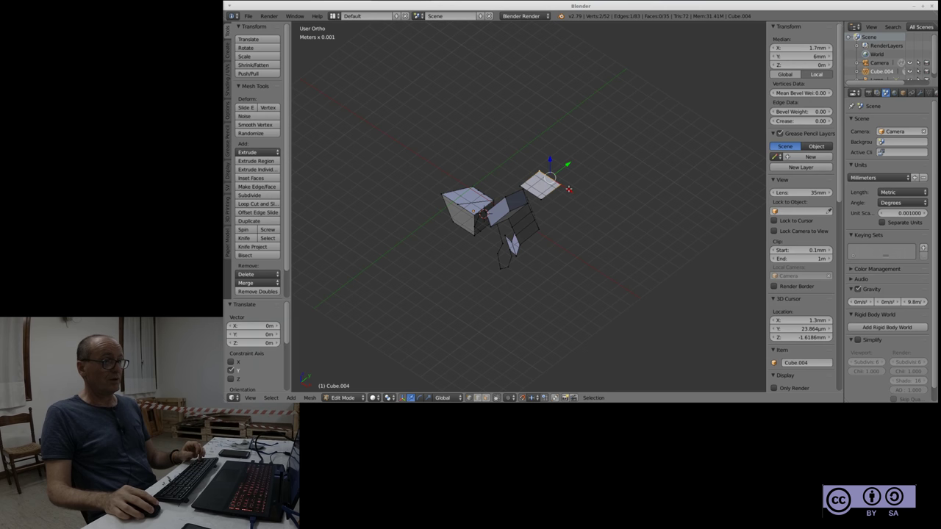
{"action": "key", "text": "g"}
{"action": "key", "text": "shift+x"}
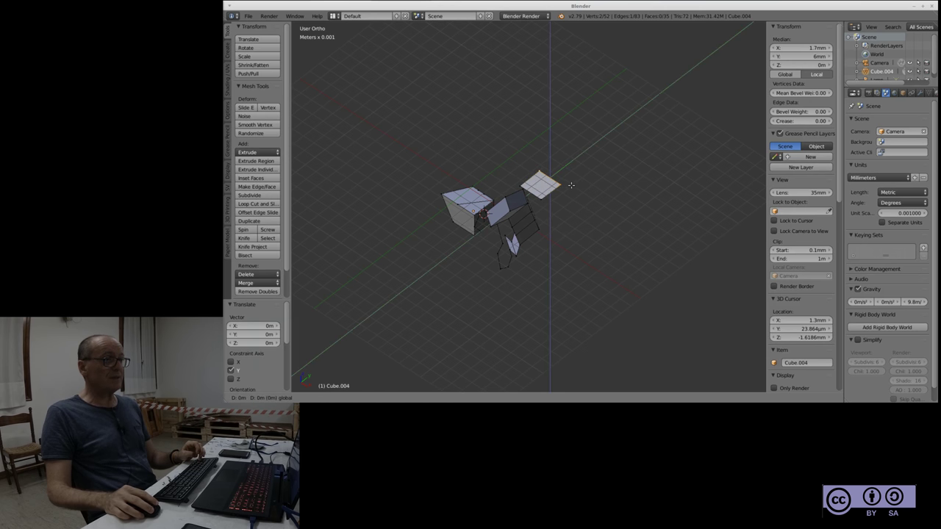
{"action": "left_click", "coordinate": [571, 187]}
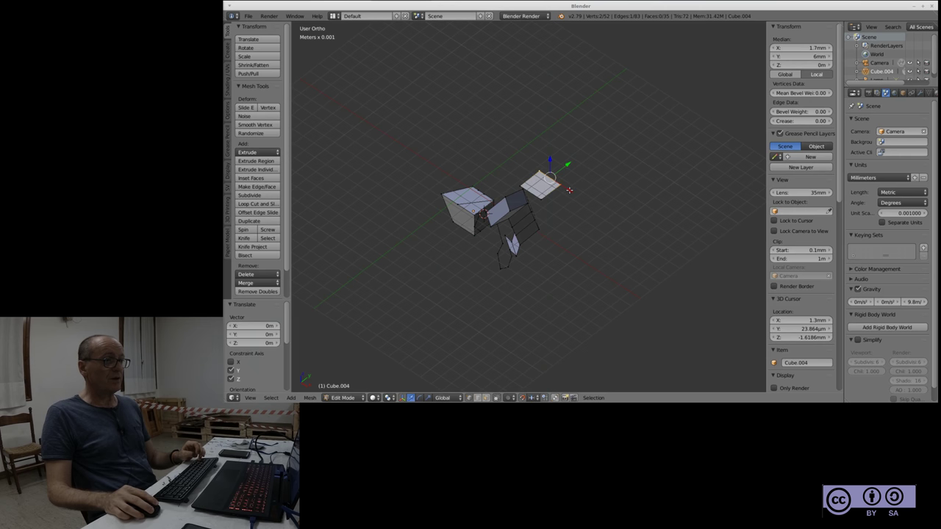
{"action": "key", "text": "g"}
{"action": "key", "text": "shift+x"}
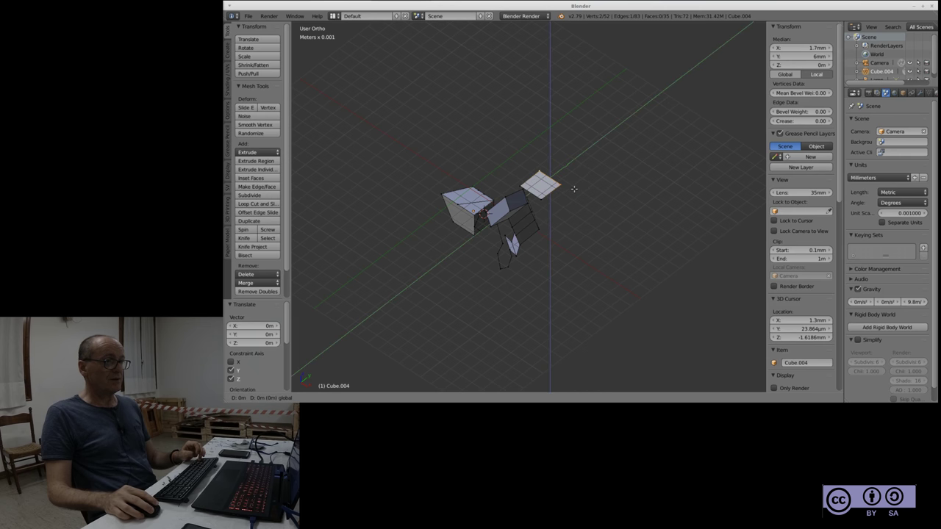
{"action": "left_click", "coordinate": [573, 188]}
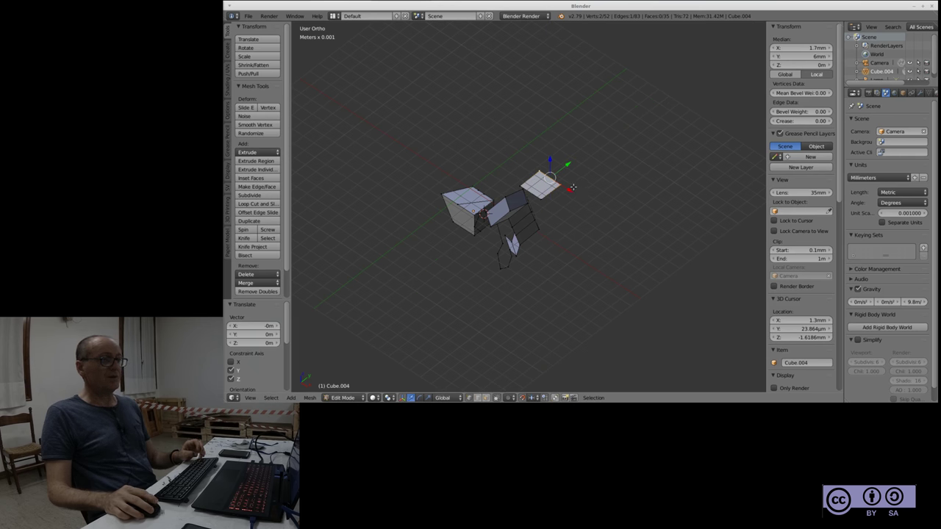
{"action": "mouse_move", "coordinate": [574, 189]}
{"action": "middle_mouse_down"}
{"action": "mouse_move", "coordinate": [609, 240]}
{"action": "mouse_move", "coordinate": [603, 225]}
{"action": "middle_mouse_up"}
{"action": "scroll", "coordinate": [591, 205], "scroll_direction": "up", "scroll_amount": 2}
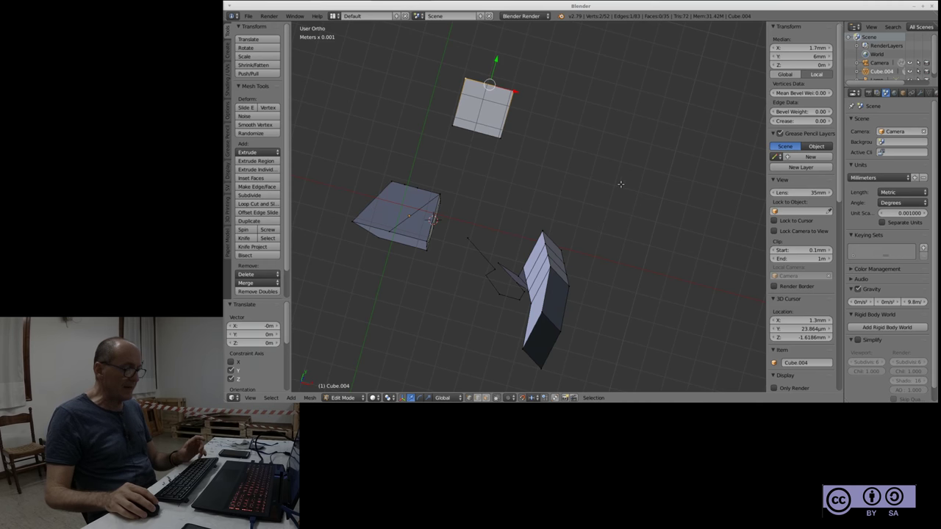
{"action": "mouse_move", "coordinate": [644, 204]}
{"action": "middle_mouse_down"}
{"action": "mouse_move", "coordinate": [618, 208]}
{"action": "mouse_move", "coordinate": [571, 168]}
{"action": "mouse_move", "coordinate": [635, 216]}
{"action": "mouse_move", "coordinate": [649, 204]}
{"action": "mouse_move", "coordinate": [605, 182]}
{"action": "middle_mouse_up"}
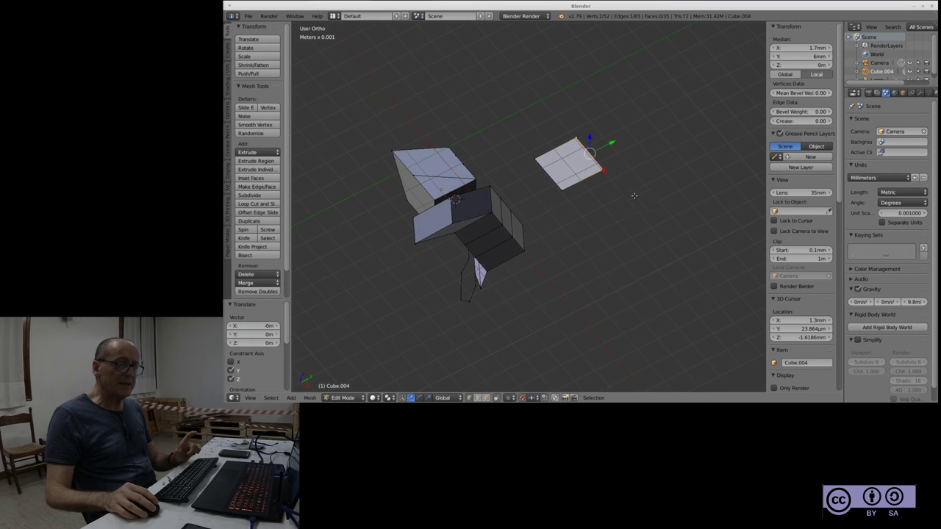
{"action": "key", "text": "g"}
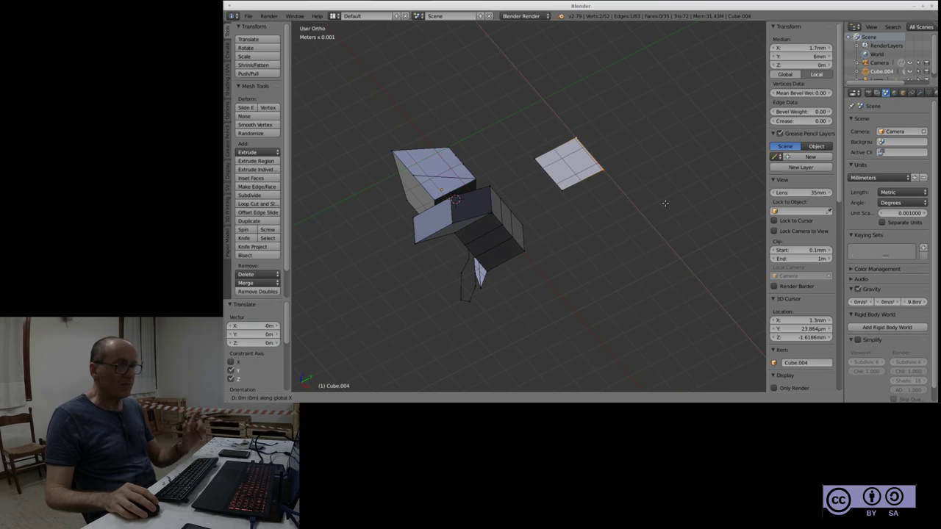
{"action": "key", "text": "x"}
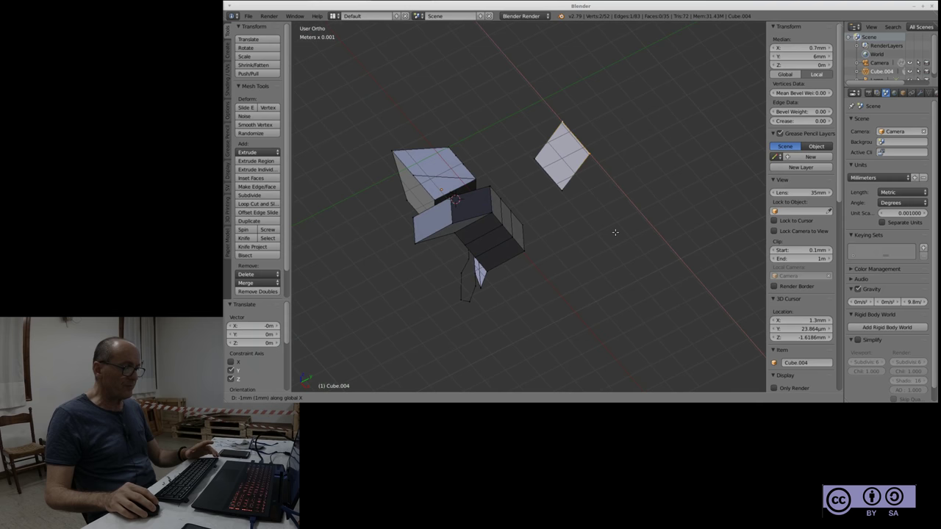
{"action": "left_click", "coordinate": [615, 232]}
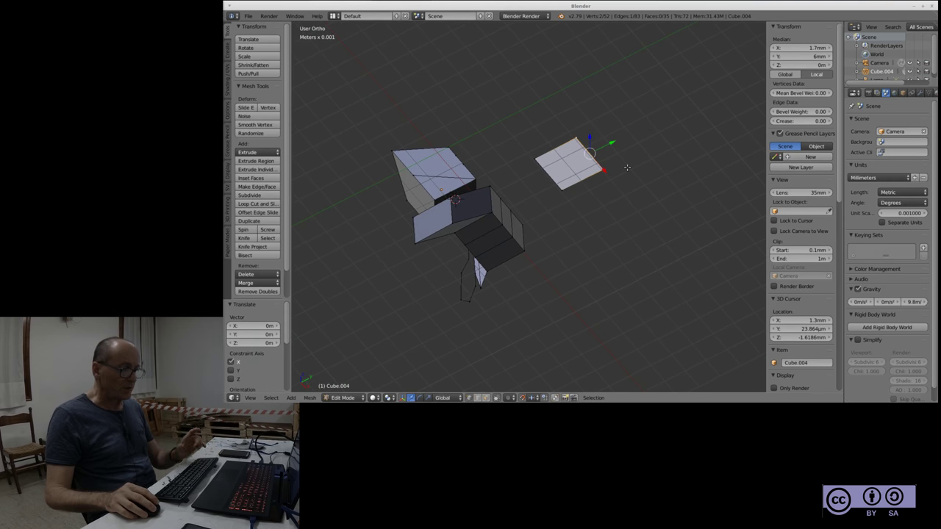
{"action": "key", "text": "g"}
{"action": "key", "text": "y"}
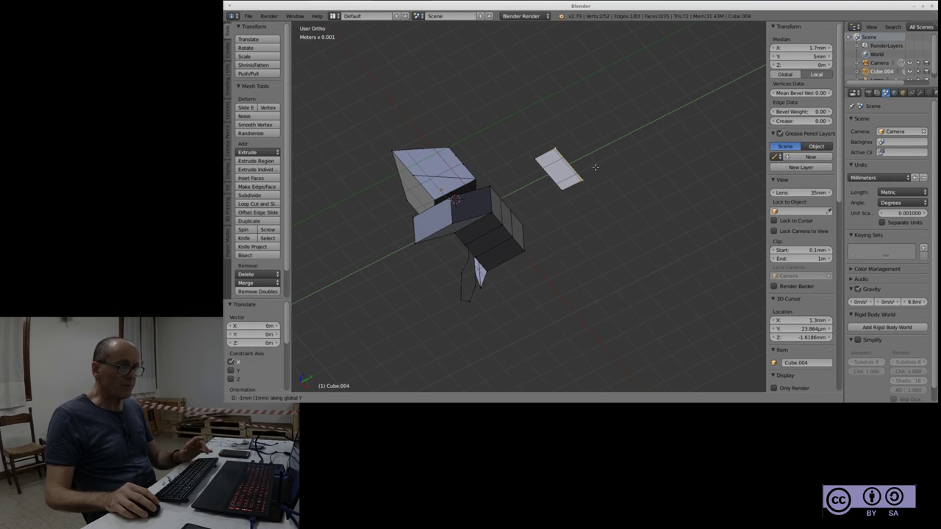
{"action": "left_click", "coordinate": [619, 153]}
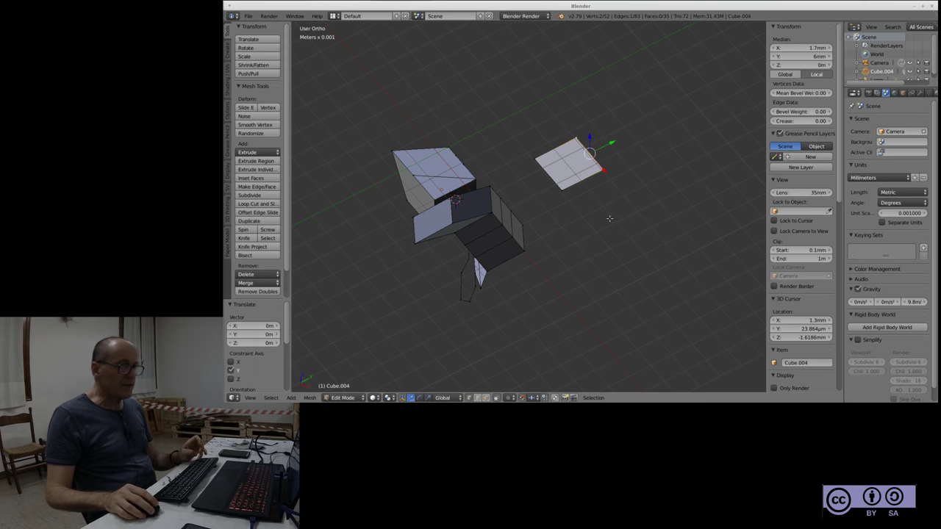
{"action": "key", "text": "KP_7"}
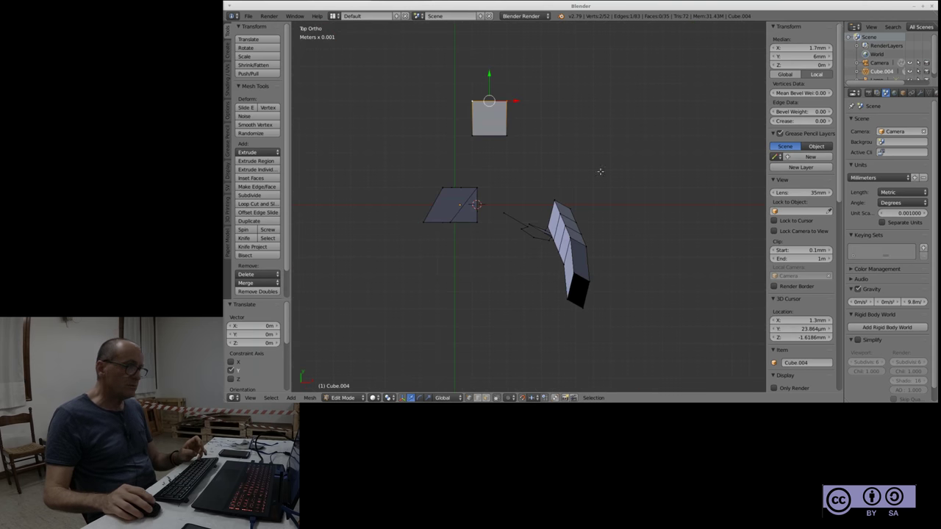
{"action": "key", "text": "KP_Decimal"}
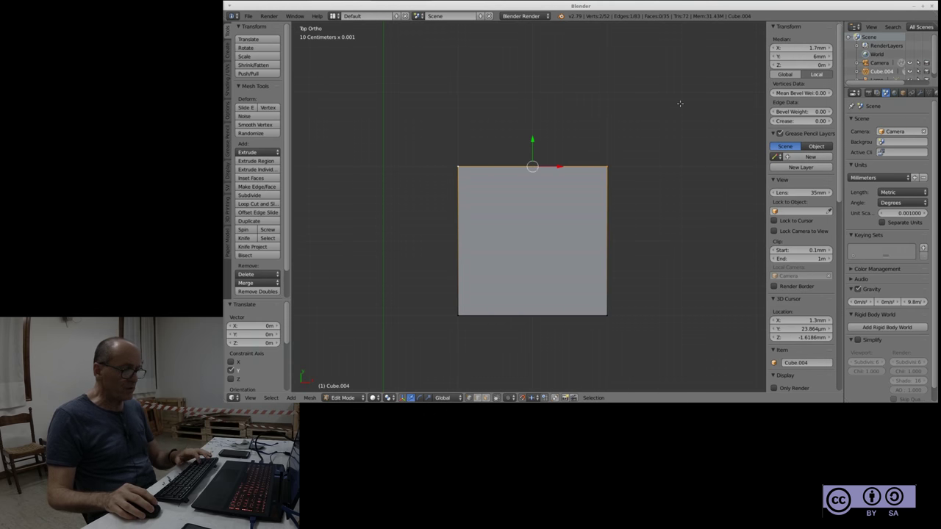
{"action": "key", "text": "r"}
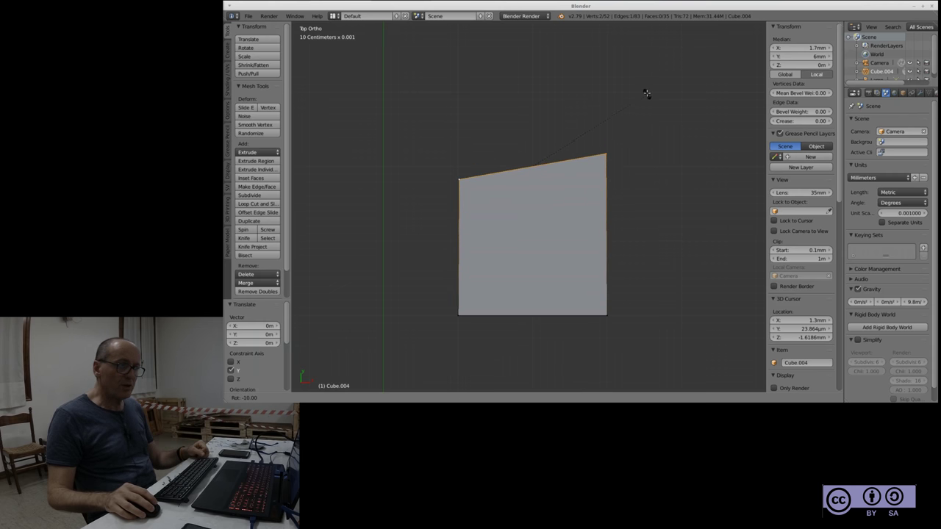
{"action": "left_click", "coordinate": [646, 115]}
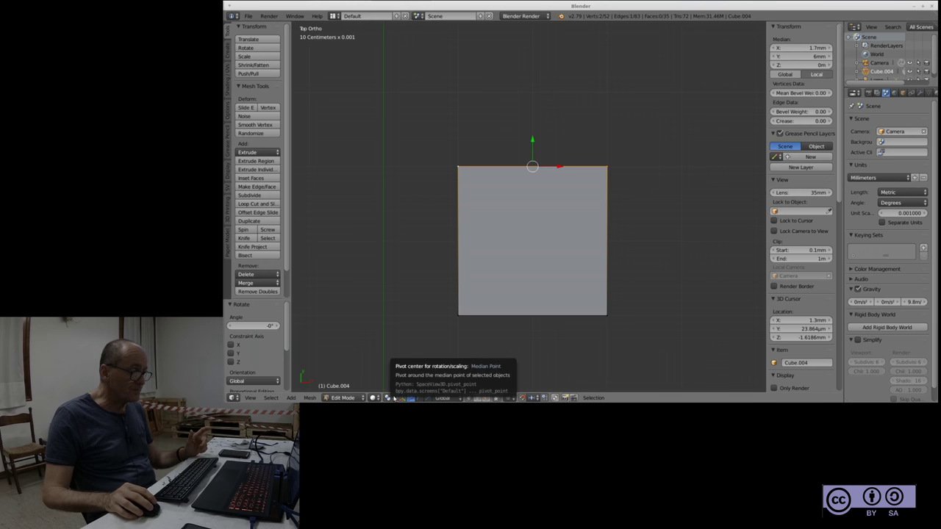
{"action": "left_click", "coordinate": [390, 398]}
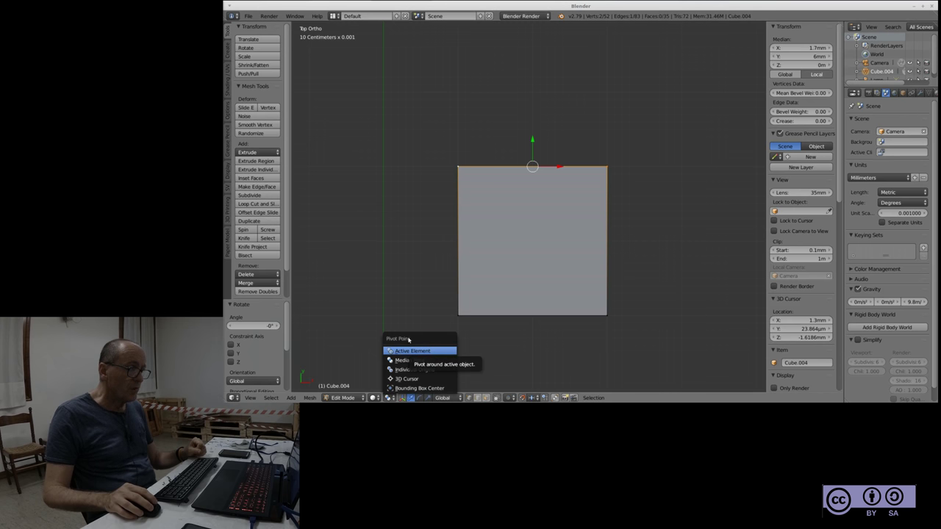
{"action": "left_click", "coordinate": [401, 360]}
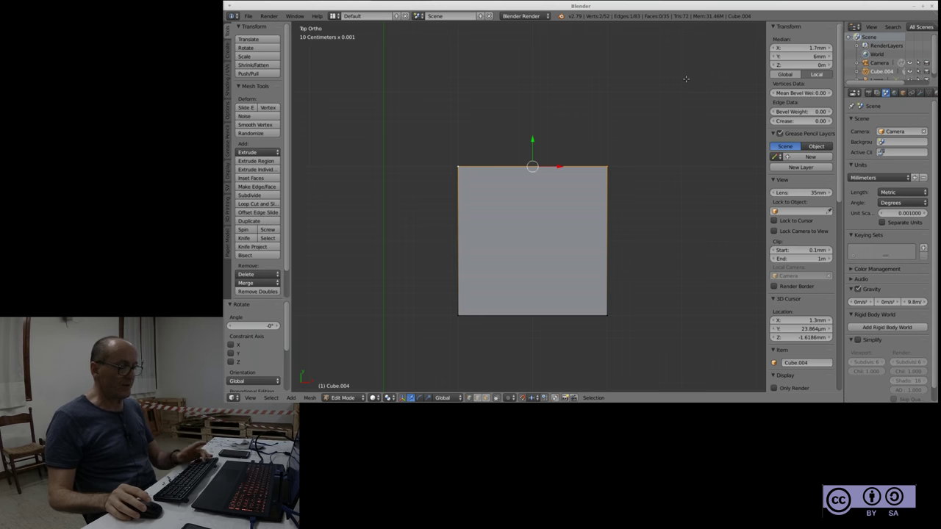
Cancel trial Z rotations so the square face stays level, then orbit to an oblique view
{"action": "key", "text": "r"}
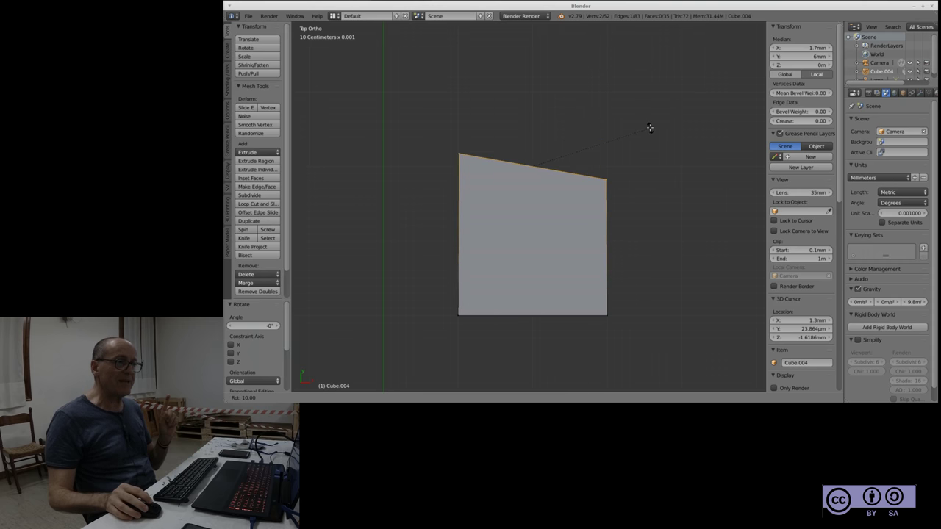
{"action": "left_click", "coordinate": [652, 99]}
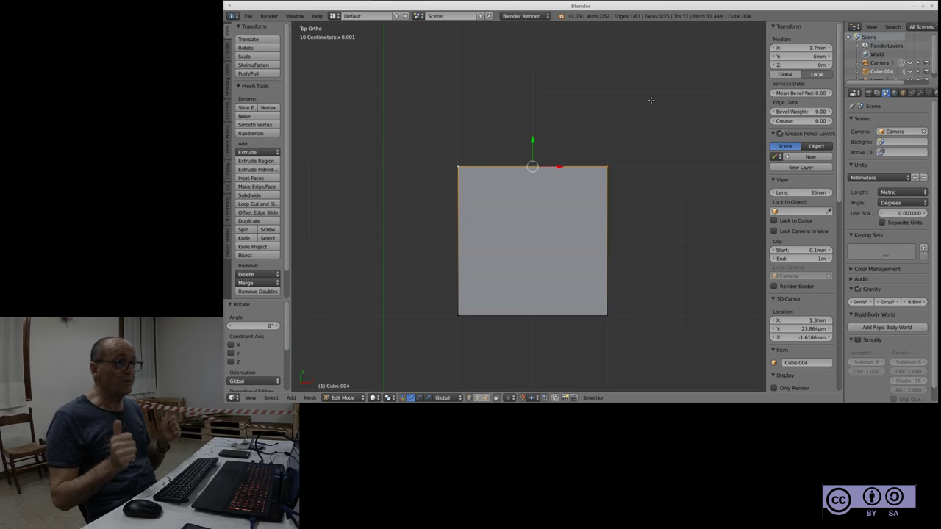
{"action": "key", "text": "r"}
{"action": "key", "text": "z"}
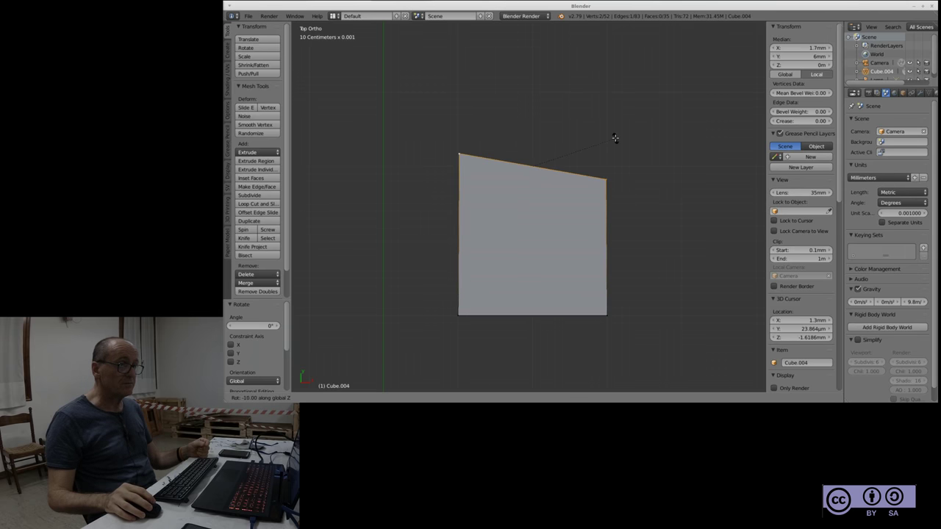
{"action": "left_click", "coordinate": [610, 124]}
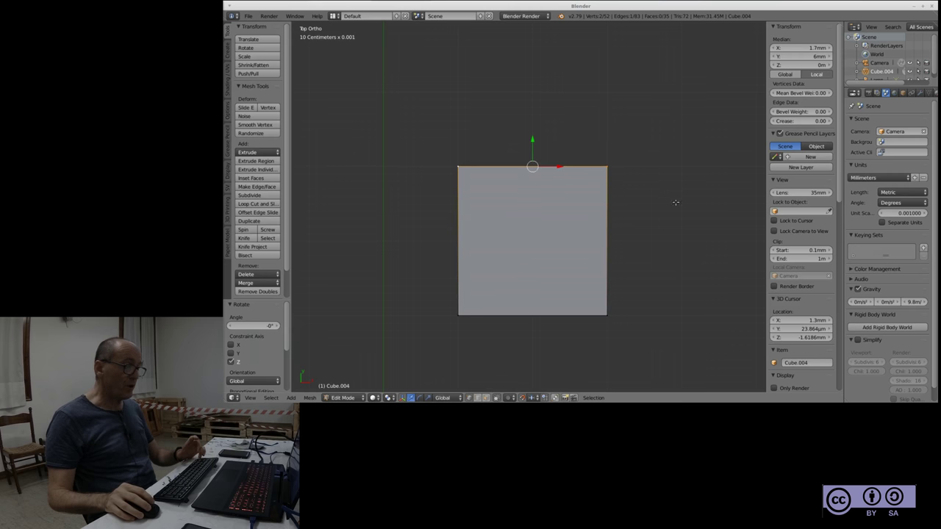
{"action": "mouse_move", "coordinate": [706, 263]}
{"action": "middle_mouse_down"}
{"action": "mouse_move", "coordinate": [657, 262]}
{"action": "mouse_move", "coordinate": [640, 233]}
{"action": "mouse_move", "coordinate": [663, 233]}
{"action": "middle_mouse_up"}
Rotate the selected right-hand edge by -35° and orbit until the plane is nearly edge-on
{"action": "scroll", "coordinate": [647, 213], "scroll_direction": "down", "scroll_amount": 3}
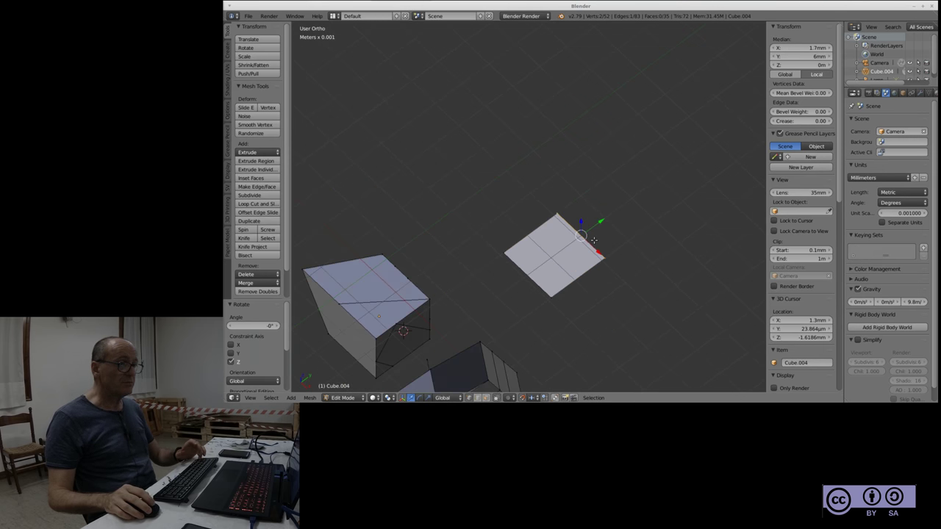
{"action": "scroll", "coordinate": [632, 193], "scroll_direction": "up", "scroll_amount": 3}
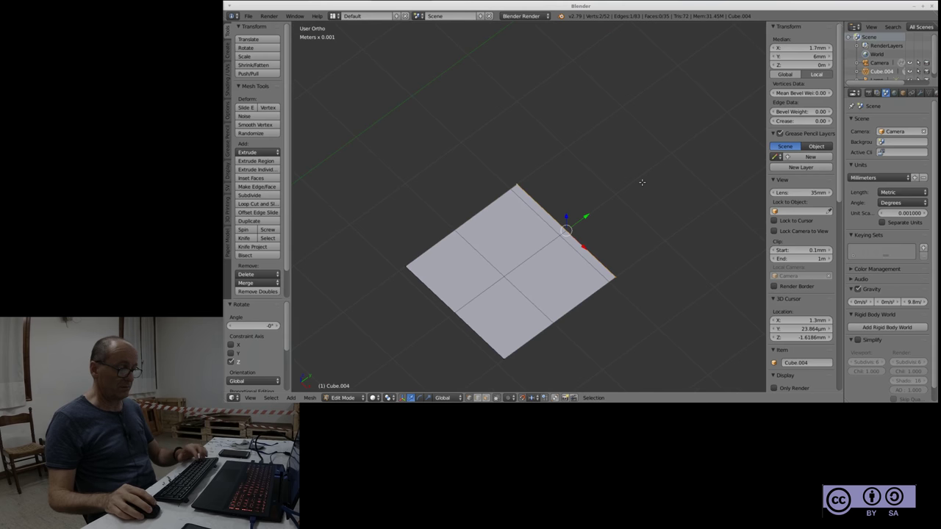
{"action": "key", "text": "r"}
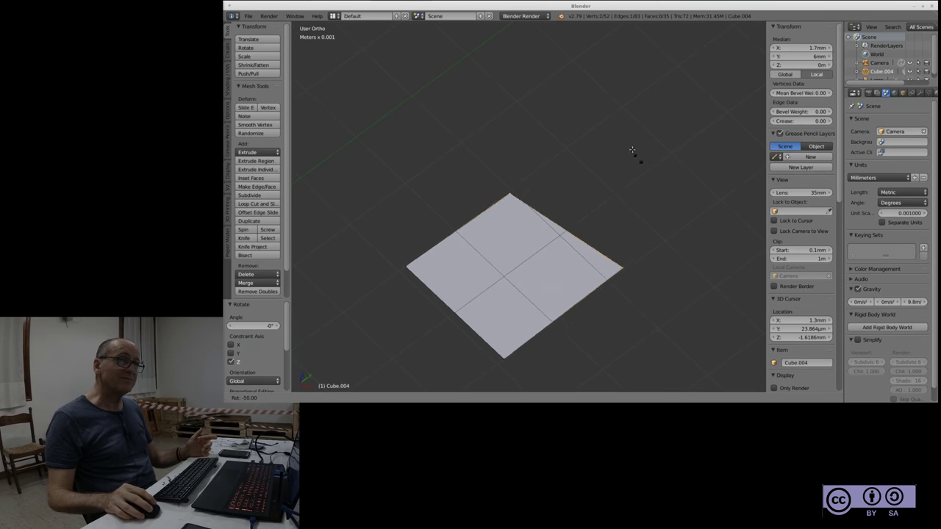
{"action": "left_click", "coordinate": [601, 131]}
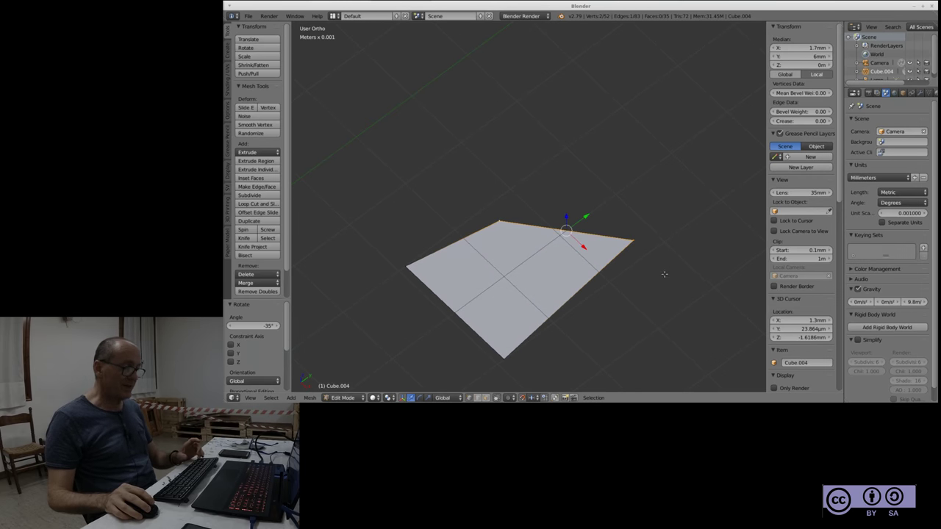
{"action": "mouse_move", "coordinate": [699, 302]}
{"action": "middle_mouse_down"}
{"action": "mouse_move", "coordinate": [655, 249]}
{"action": "mouse_move", "coordinate": [662, 297]}
{"action": "mouse_move", "coordinate": [678, 315]}
{"action": "mouse_move", "coordinate": [698, 316]}
{"action": "middle_mouse_up"}
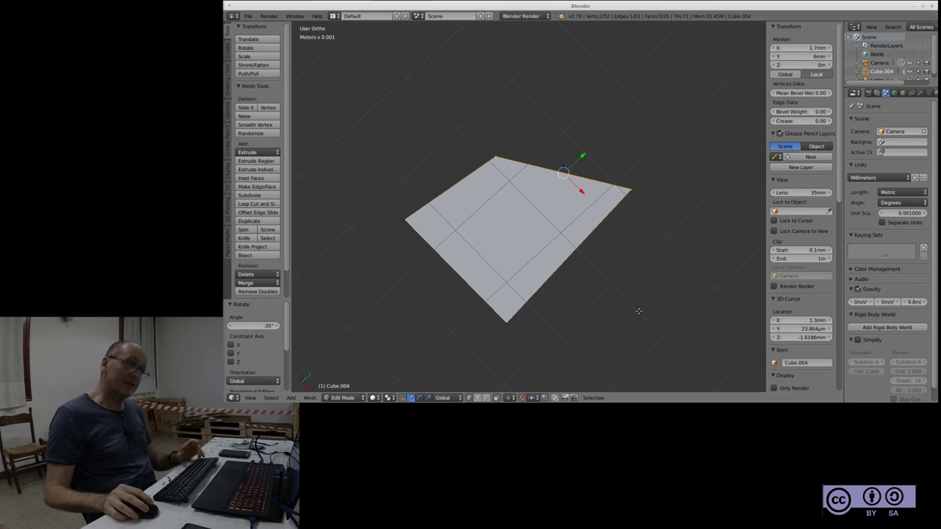
{"action": "middle_click_drag", "start_coordinate": [640, 329], "coordinate": [599, 263]}
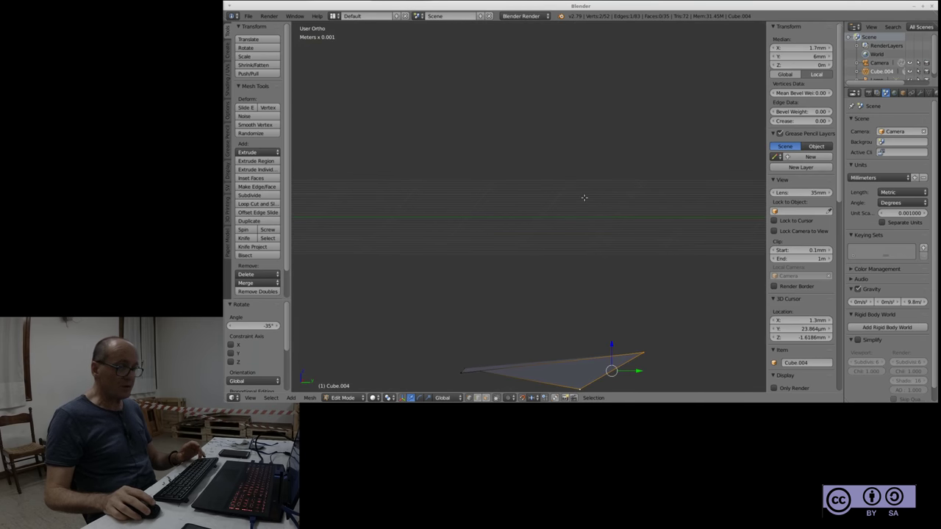
Switch to Front, then Right orthographic view, and frame the selected face
{"action": "key", "text": "KP_1"}
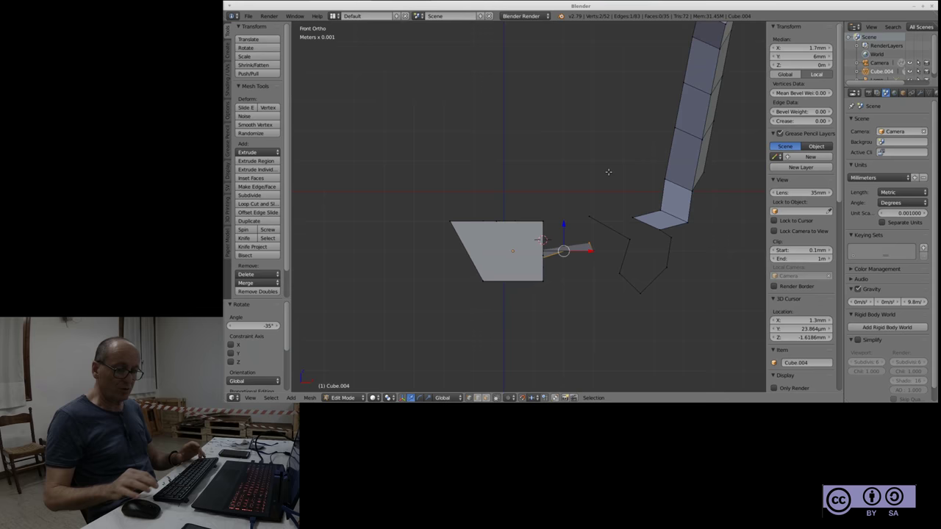
{"action": "key", "text": "KP_3"}
{"action": "key", "text": "KP_Decimal"}
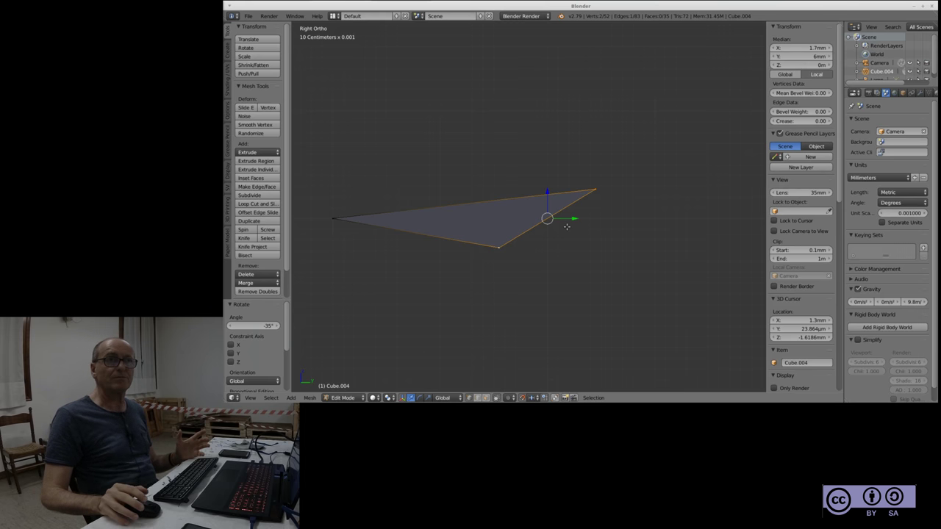
Level the right-hand vertex with the left corner along Z and nudge the bottom vertex down
{"action": "key", "text": "a"}
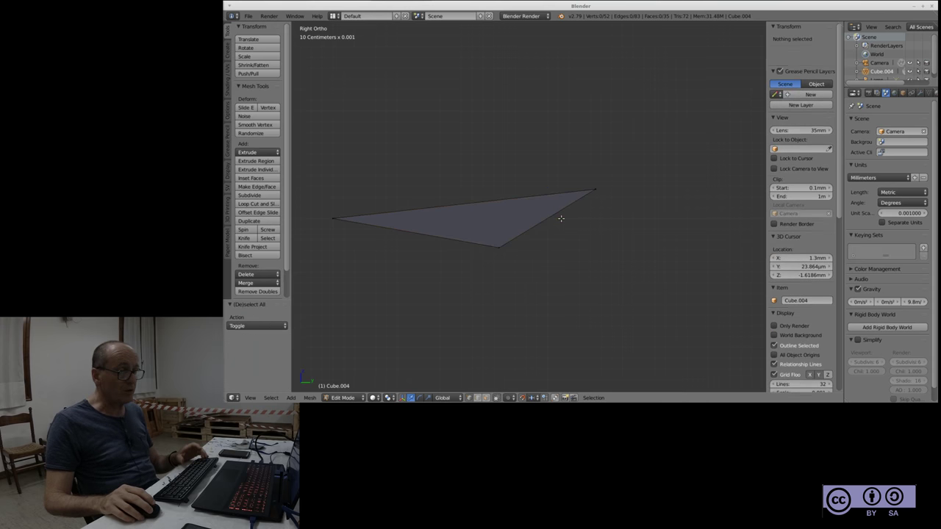
{"action": "right_click", "coordinate": [595, 190]}
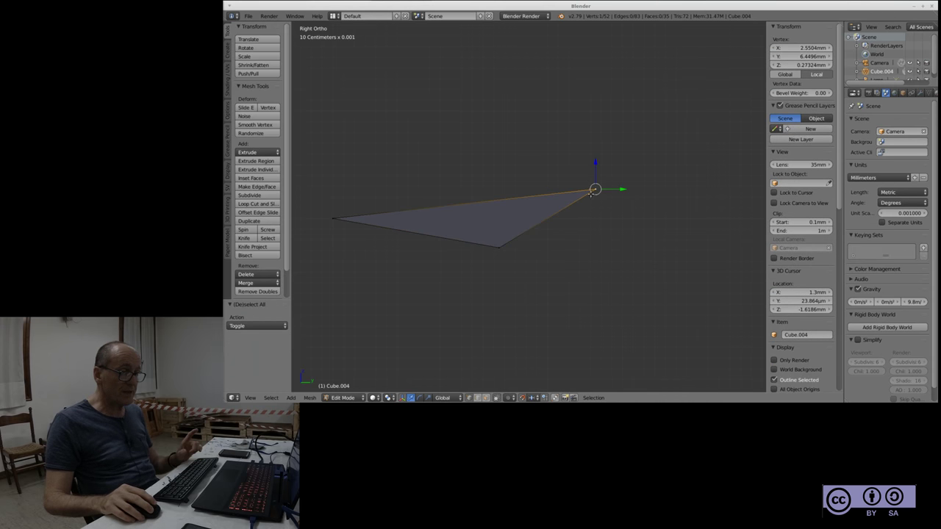
{"action": "key", "text": "g"}
{"action": "key", "text": "z"}
{"action": "left_click", "coordinate": [595, 194]}
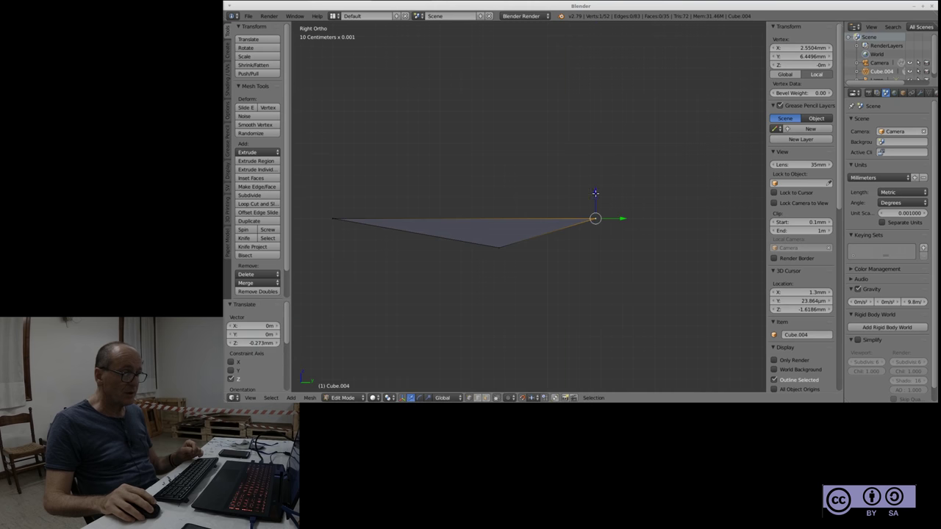
{"action": "key", "text": "g"}
{"action": "key", "text": "z"}
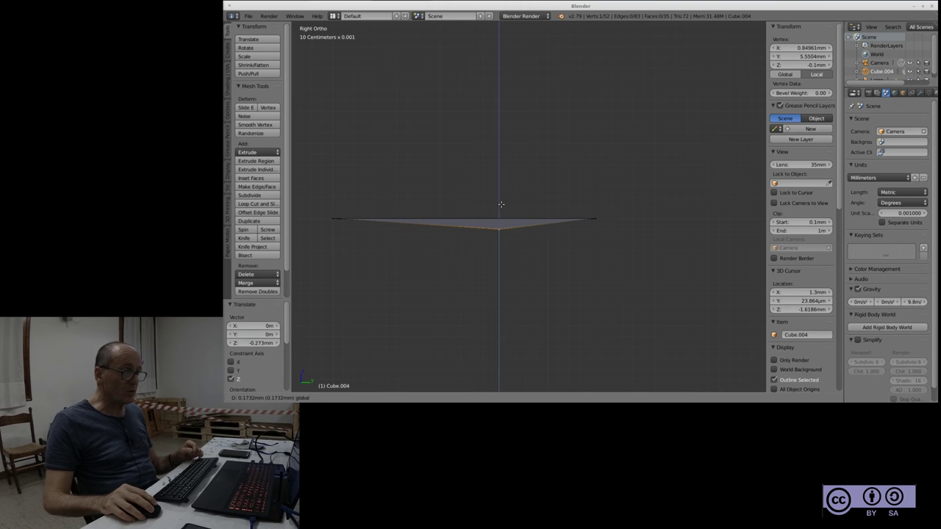
{"action": "left_click", "coordinate": [498, 222]}
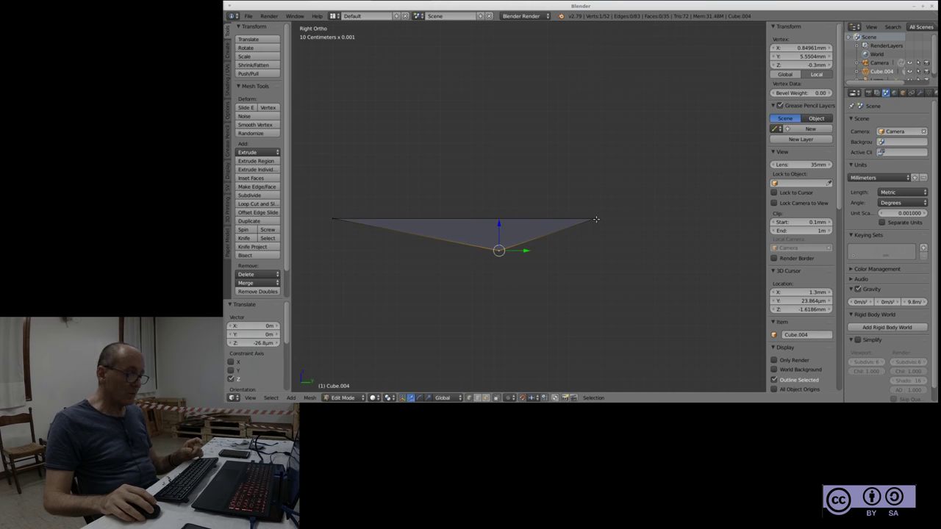
Raise the right-hand vertex 0.4 mm along Z, then select the left vertex and return to Right view
{"action": "right_click", "coordinate": [595, 219]}
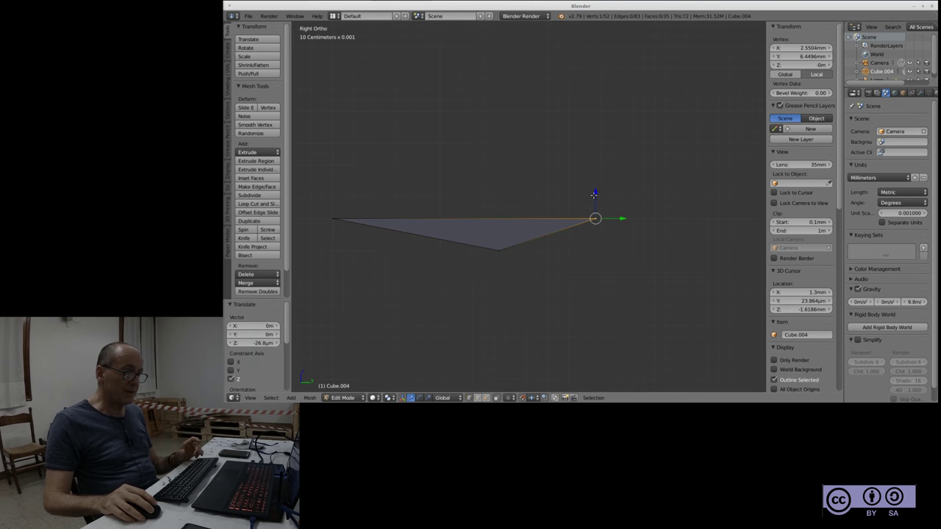
{"action": "key", "text": "g"}
{"action": "key", "text": "z"}
{"action": "left_click", "coordinate": [601, 152]}
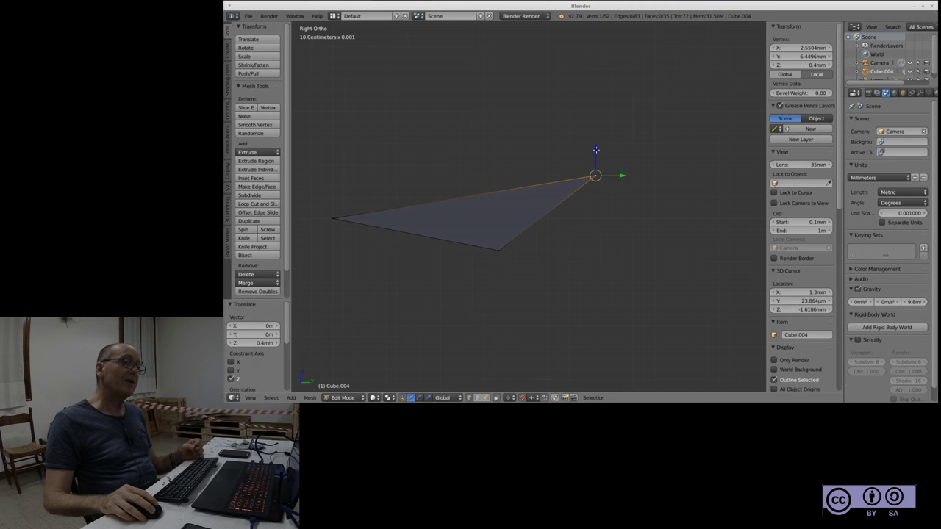
{"action": "right_click", "coordinate": [333, 219]}
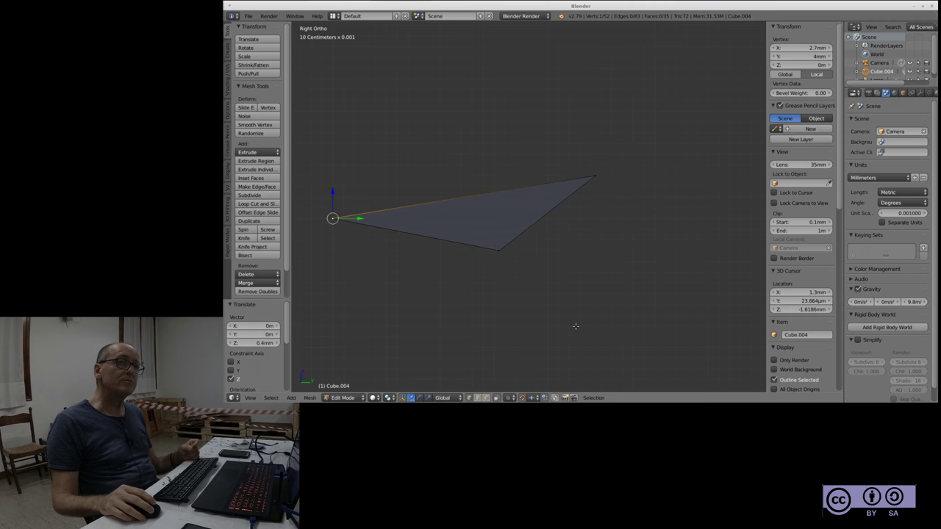
{"action": "middle_click_drag", "start_coordinate": [429, 180], "coordinate": [441, 168]}
{"action": "key", "text": "KP_3"}
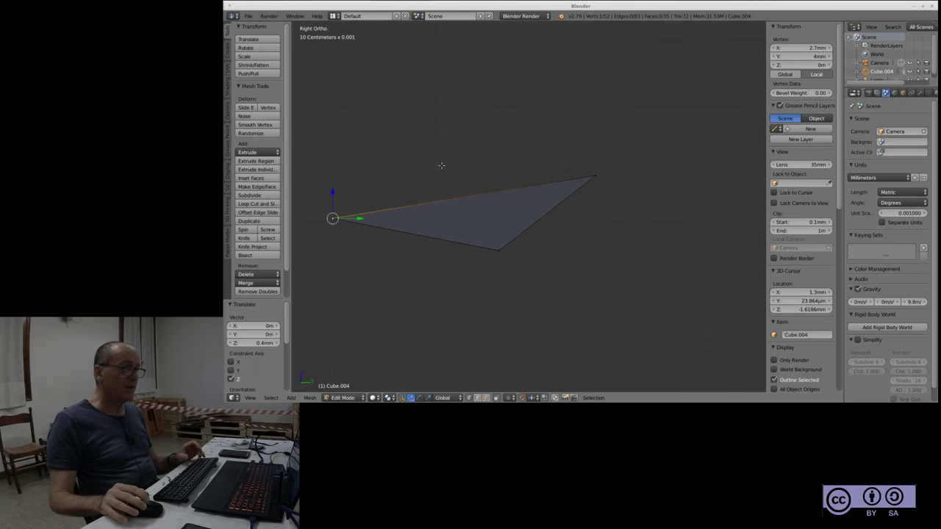
{"action": "scroll", "coordinate": [615, 130], "scroll_direction": "down", "scroll_amount": 1}
{"action": "scroll", "coordinate": [616, 130], "scroll_direction": "down", "scroll_amount": 1}
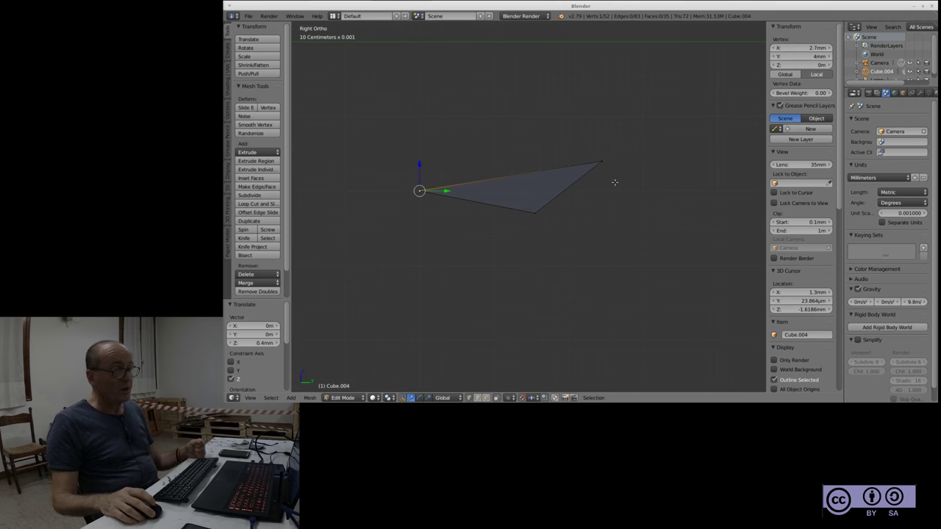
Place the 3D cursor beside the triangle at X 1.3, Y 6.5955, Z -2.713 mm
{"action": "left_click", "coordinate": [458, 241]}
{"action": "left_click", "coordinate": [598, 93]}
{"action": "left_click", "coordinate": [513, 292]}
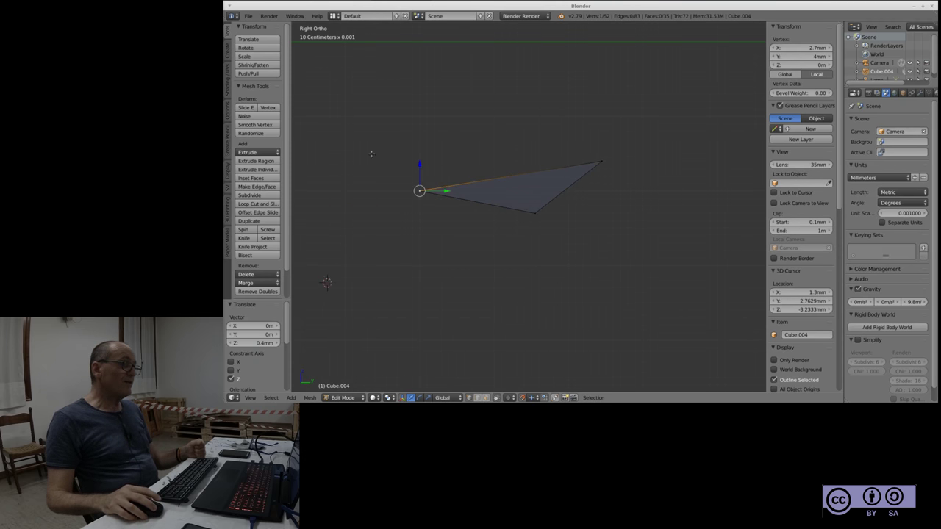
{"action": "left_click", "coordinate": [564, 293]}
{"action": "left_click", "coordinate": [575, 82]}
{"action": "left_click", "coordinate": [546, 277]}
{"action": "left_click", "coordinate": [473, 102]}
{"action": "left_click", "coordinate": [615, 232]}
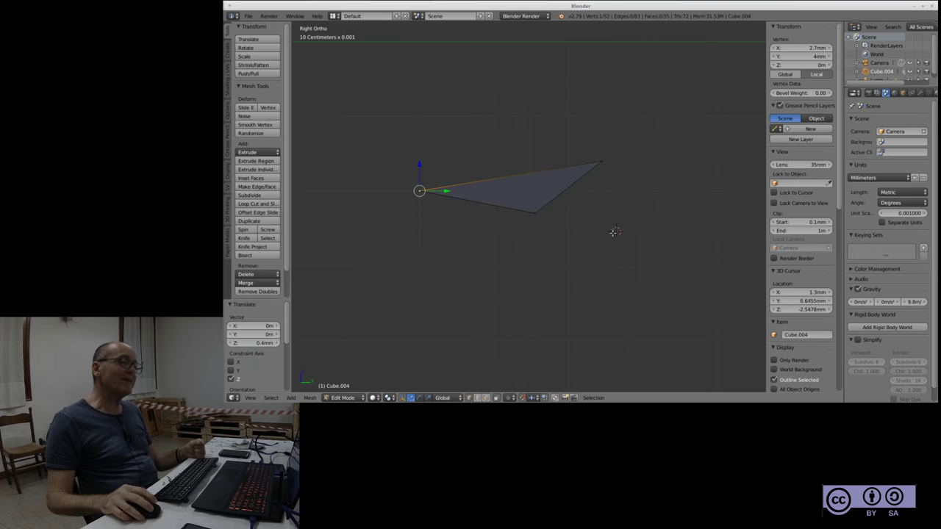
{"action": "left_click", "coordinate": [691, 168]}
{"action": "left_click", "coordinate": [529, 275]}
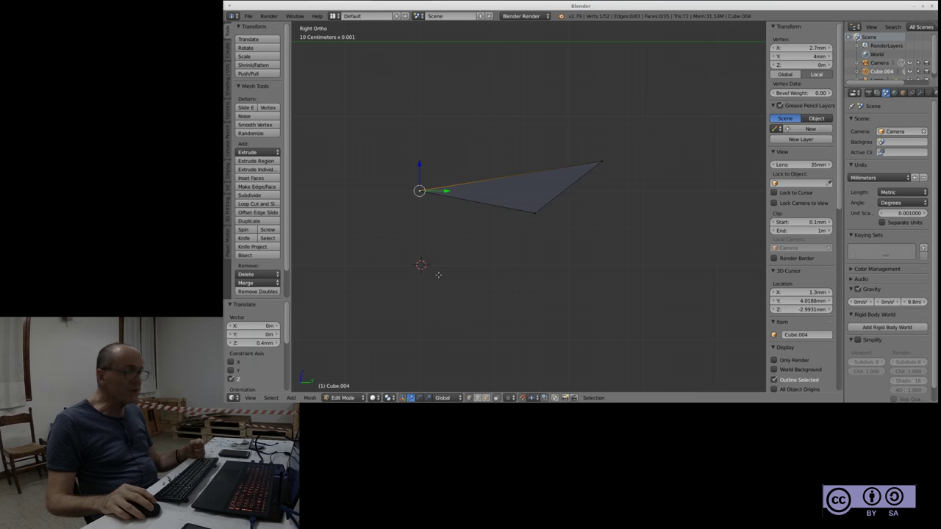
{"action": "left_click", "coordinate": [441, 82]}
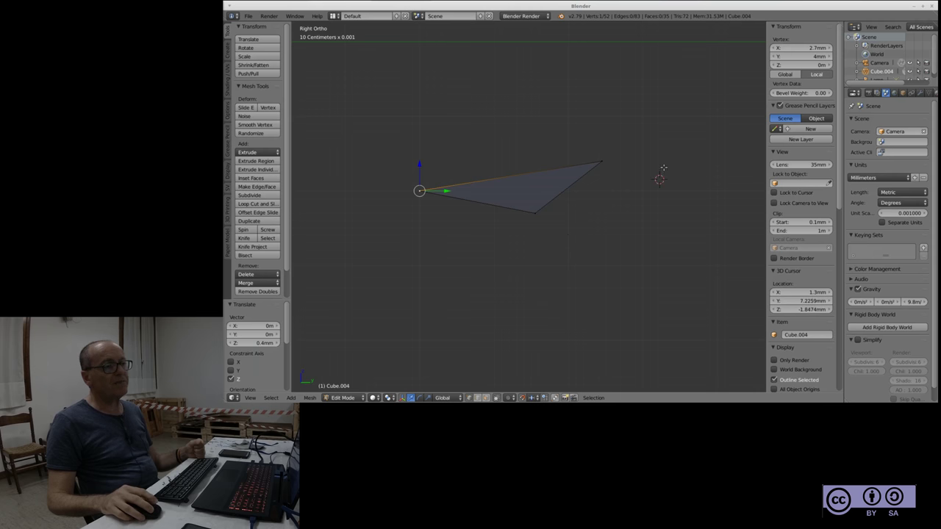
{"action": "left_click", "coordinate": [415, 99]}
{"action": "left_click", "coordinate": [625, 177]}
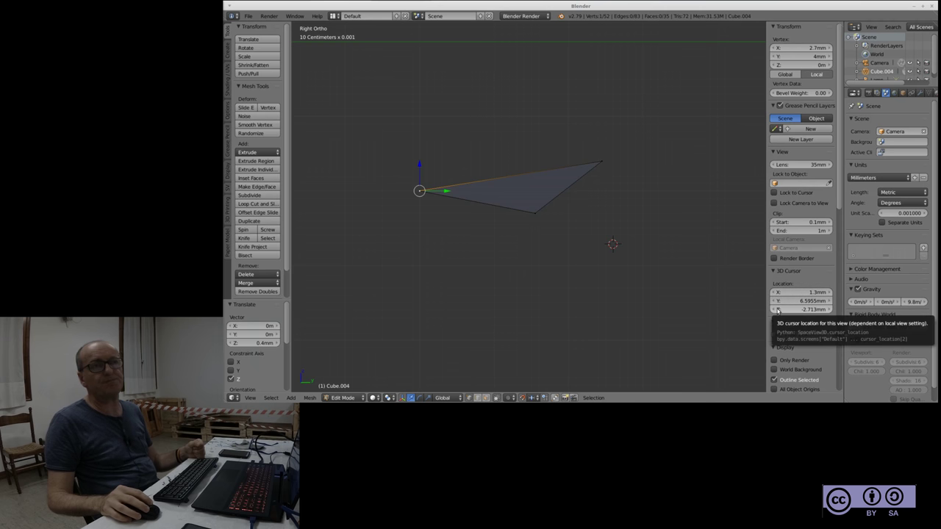
Set the 3D cursor's Y location to 5 mm in the N-panel, then drag it to 5.28 mm
{"action": "left_click", "coordinate": [566, 263]}
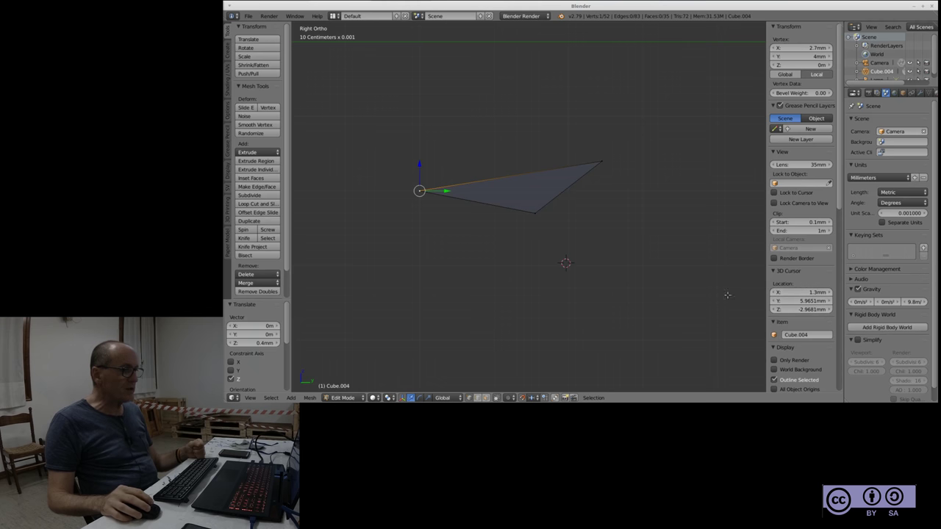
{"action": "left_click", "coordinate": [792, 302]}
{"action": "mouse_move", "coordinate": [802, 301]}
{"action": "left_mouse_down"}
{"action": "mouse_move", "coordinate": [816, 300]}
{"action": "mouse_move", "coordinate": [794, 300]}
{"action": "left_mouse_up"}
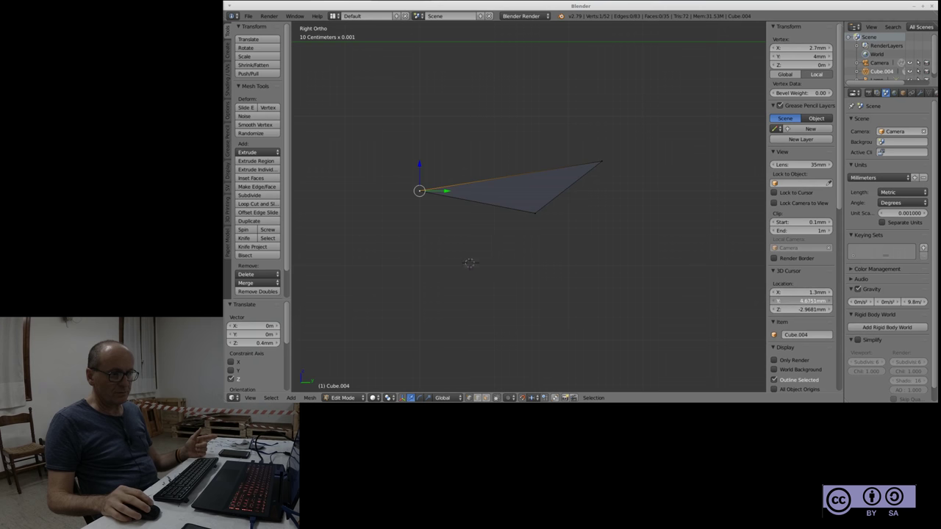
{"action": "left_click", "coordinate": [808, 302]}
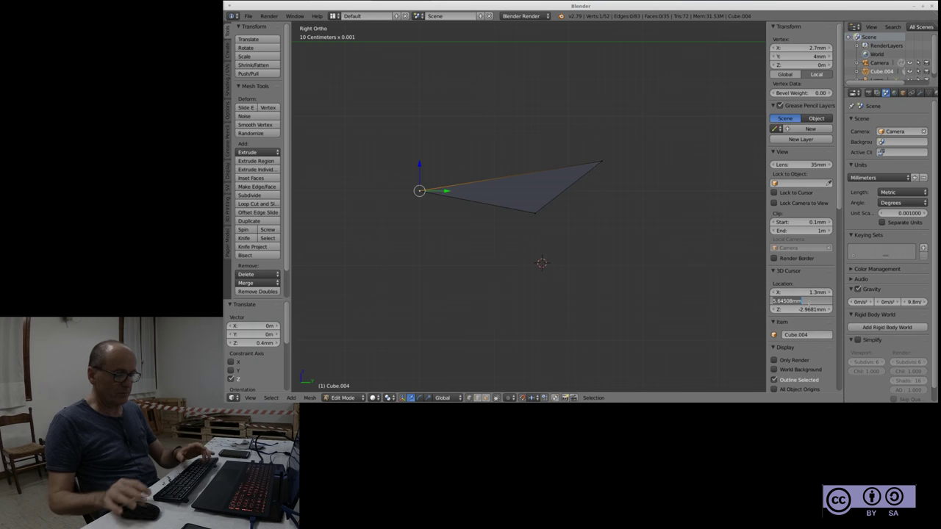
{"action": "type", "text": "5"}
{"action": "key", "text": "Return"}
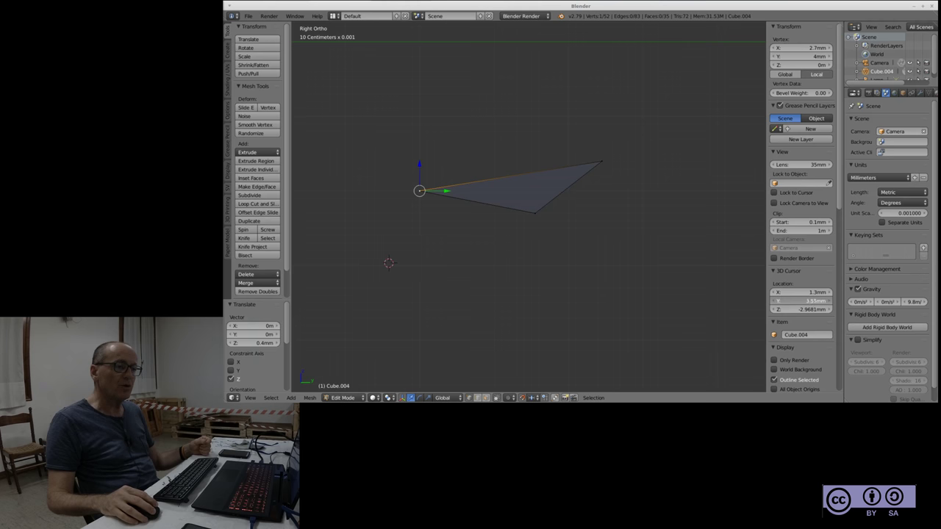
{"action": "left_click_drag", "start_coordinate": [802, 301], "coordinate": [831, 301]}
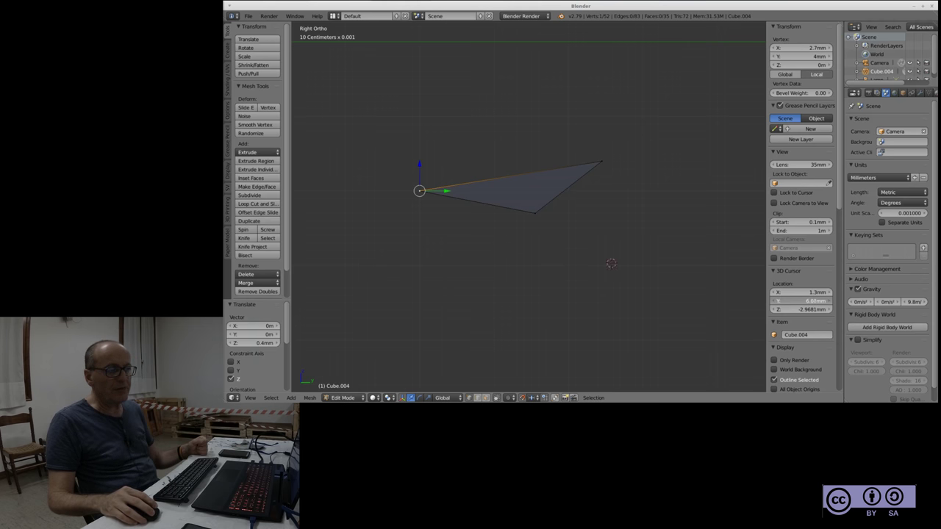
{"action": "left_click_drag", "start_coordinate": [801, 301], "coordinate": [798, 301]}
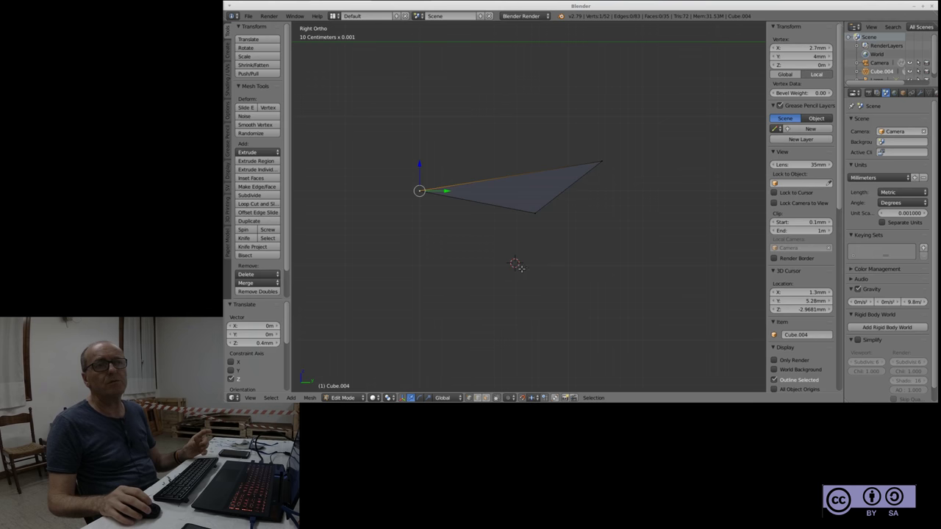
{"action": "key", "text": "a"}
{"action": "key", "text": "a"}
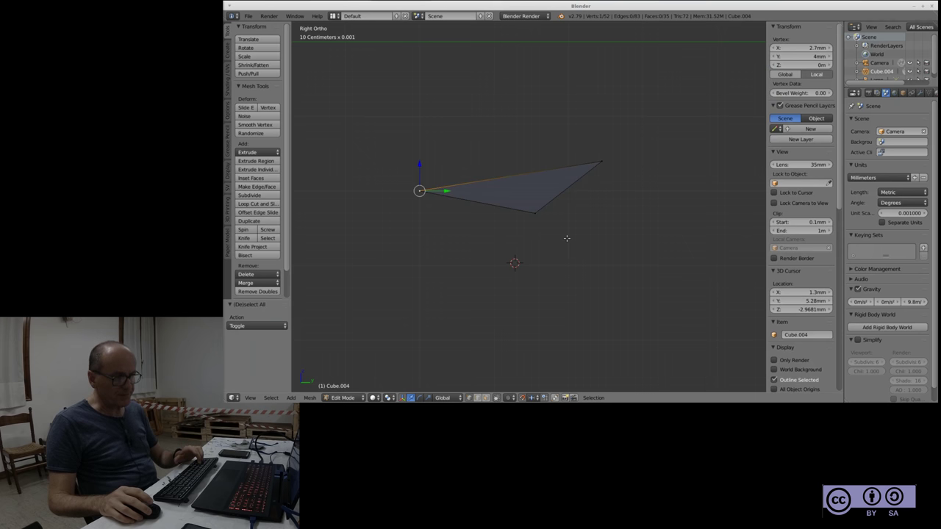
Snap the 3D cursor onto the selected vertex with Shift+S Cursor to Selected
{"action": "key", "text": "shift+s"}
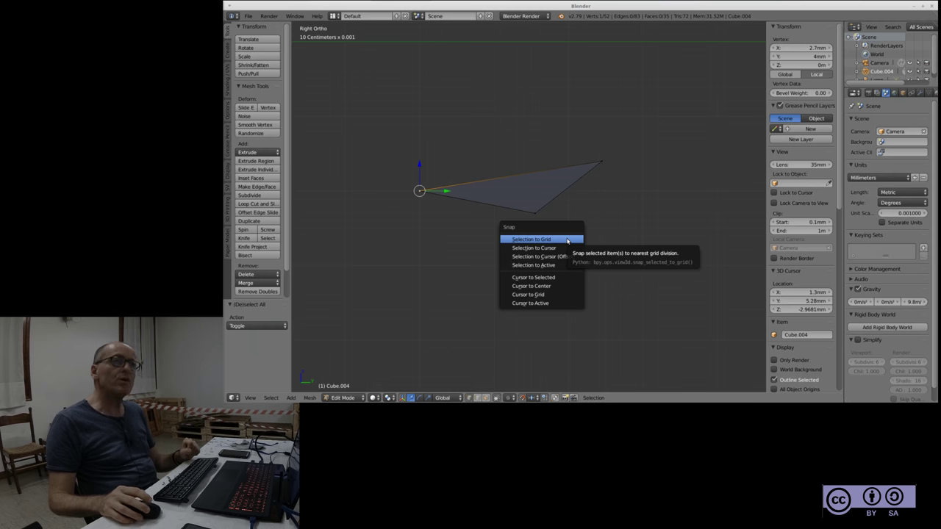
{"action": "key", "text": "Escape"}
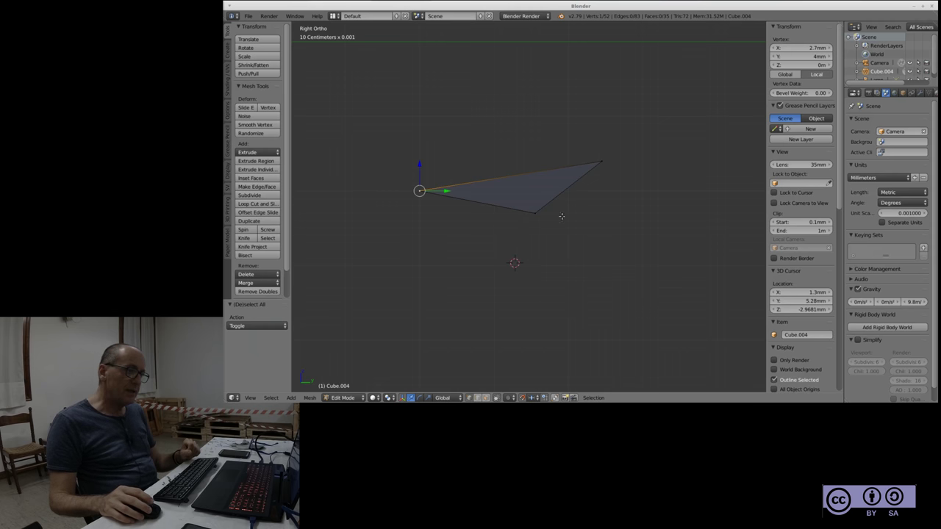
{"action": "key", "text": "shift+s"}
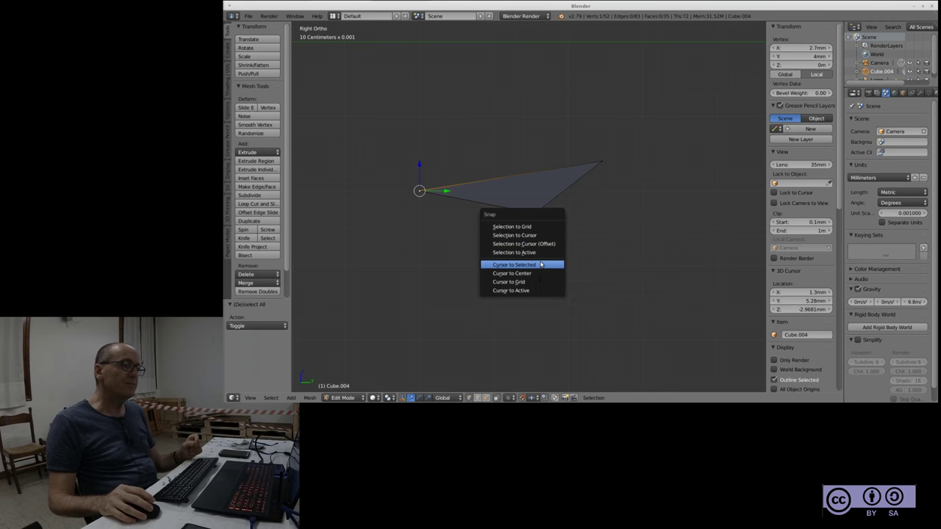
{"action": "left_click", "coordinate": [541, 264]}
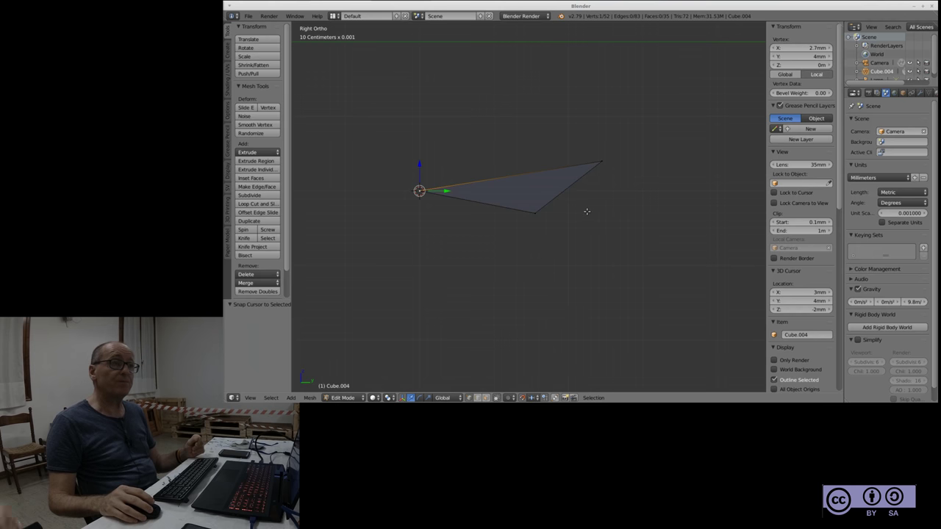
Select the triangle's two outer vertices and scale them to 0 along Z
{"action": "right_click", "coordinate": [602, 163]}
{"action": "right_click", "coordinate": [535, 213], "text": "shift"}
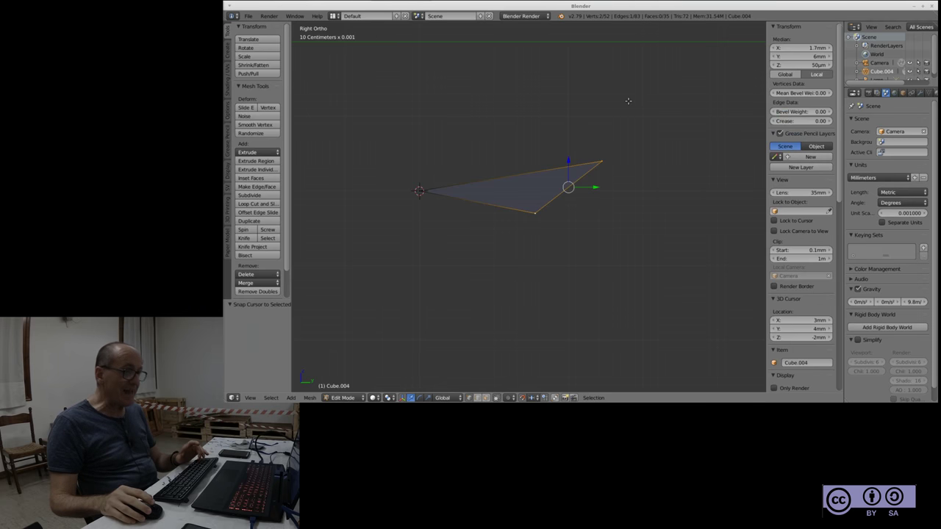
{"action": "key", "text": "s"}
{"action": "key", "text": "z"}
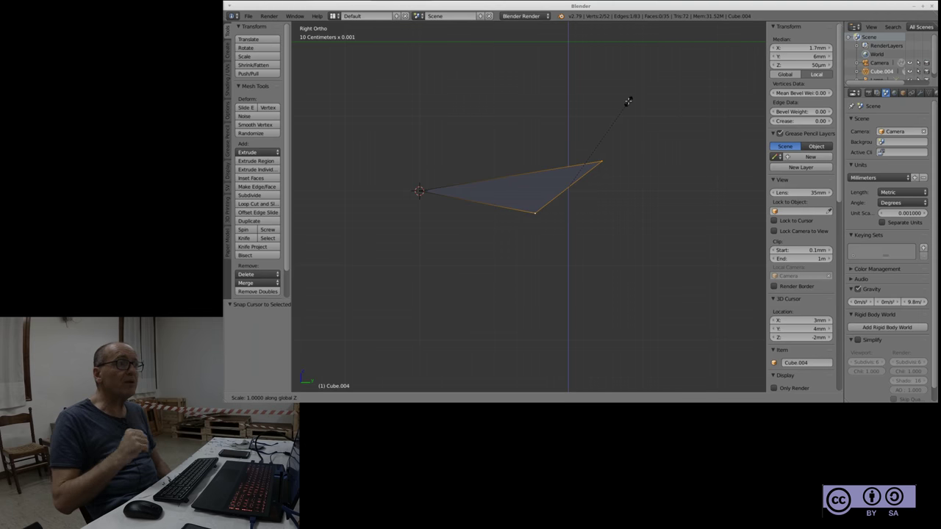
{"action": "type", "text": "0"}
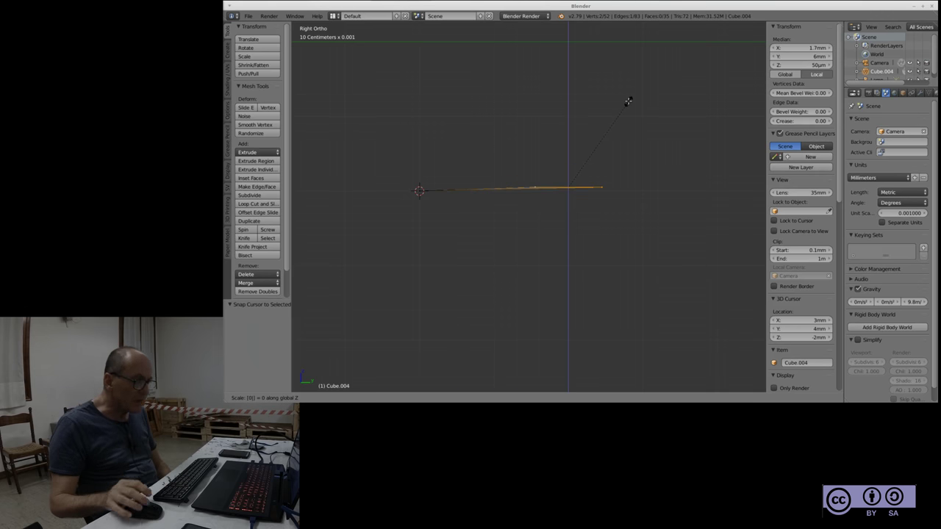
{"action": "left_click", "coordinate": [627, 100]}
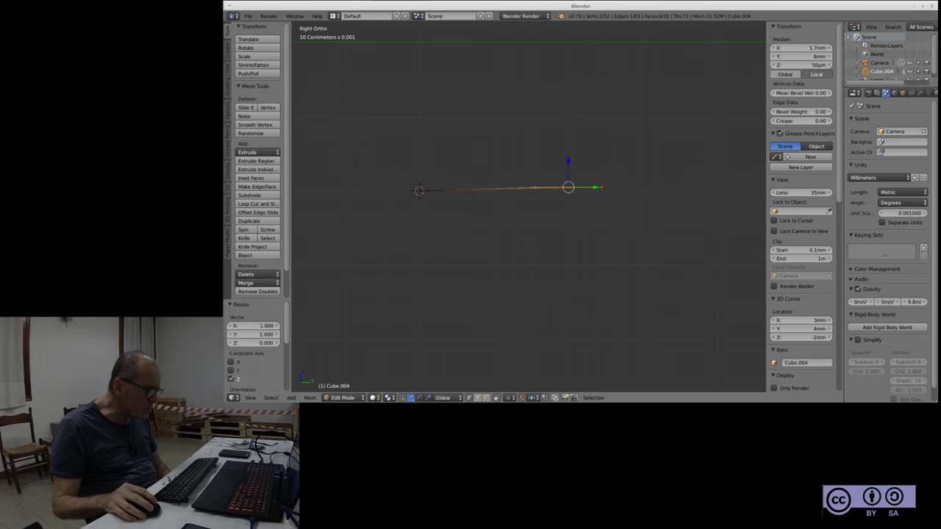
Set the pivot point to 3D Cursor and scale the vertices to 0 along Z again
{"action": "left_click", "coordinate": [392, 398]}
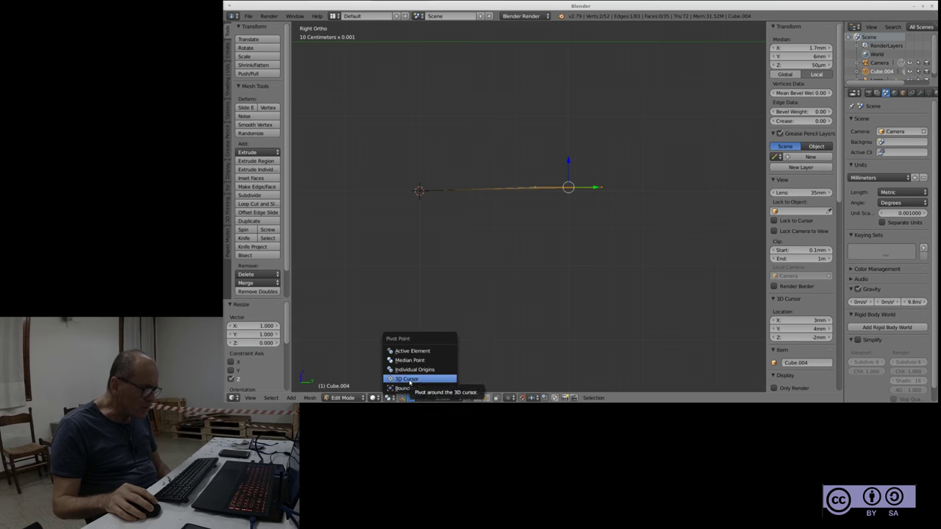
{"action": "left_click", "coordinate": [409, 379]}
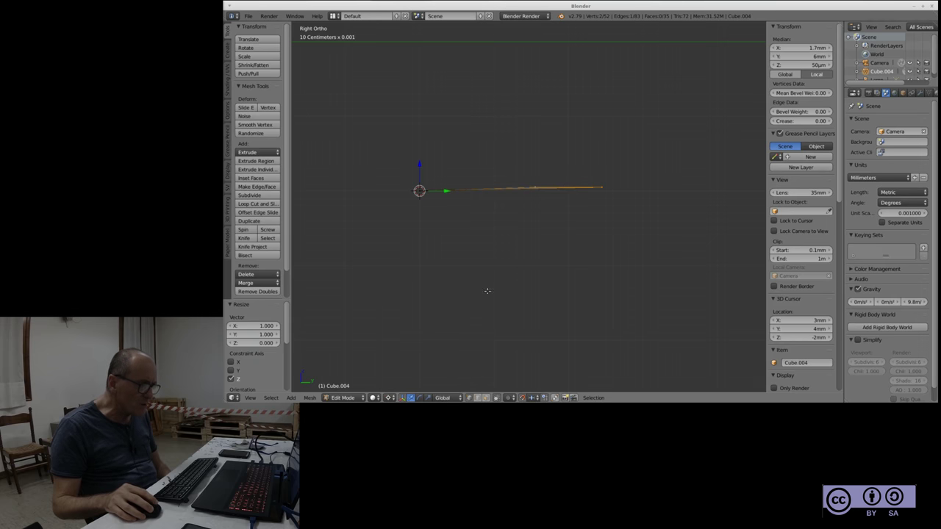
{"action": "key", "text": "s"}
{"action": "key", "text": "z"}
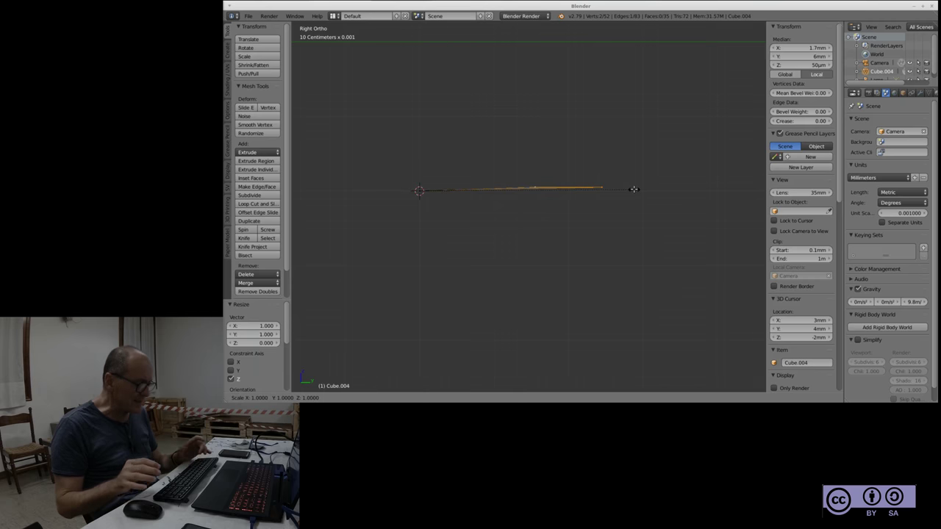
{"action": "key", "text": "0"}
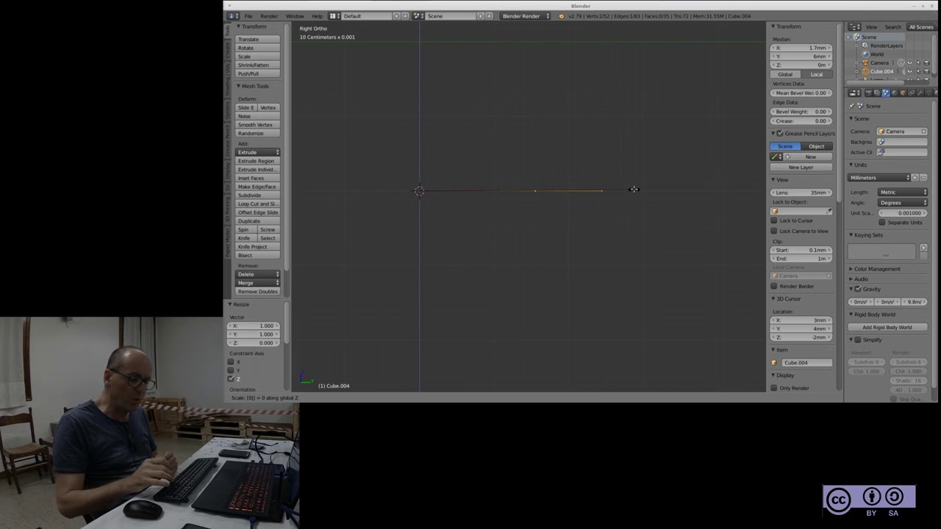
{"action": "left_click", "coordinate": [633, 190]}
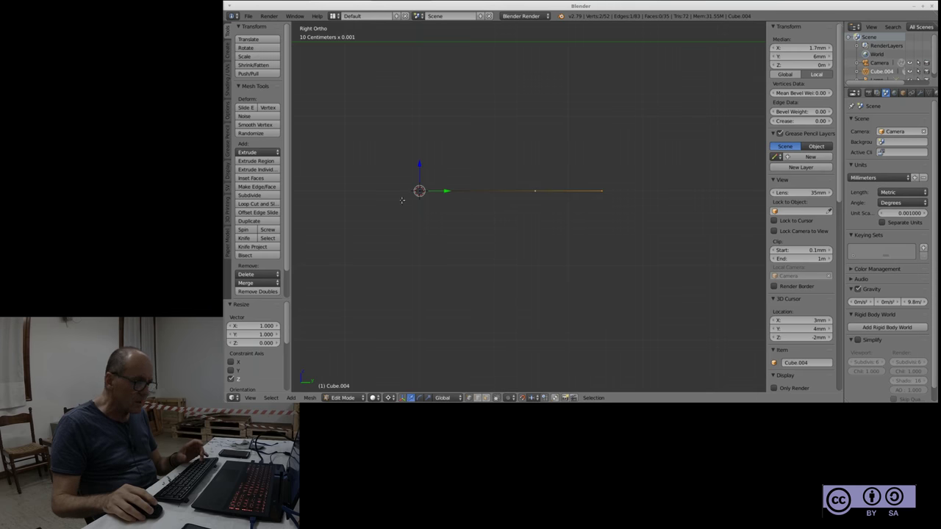
Deselect all vertices and zoom out to see the whole flattened mesh
{"action": "key", "text": "a"}
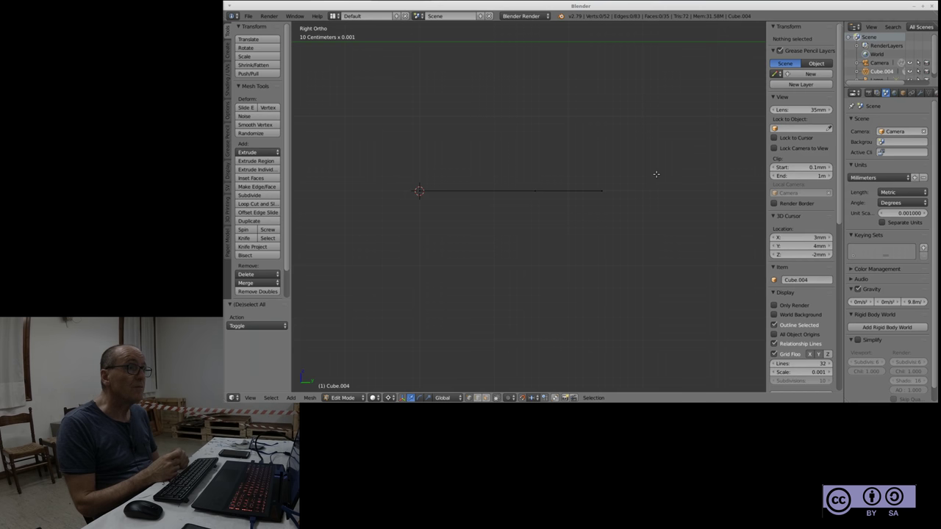
{"action": "scroll", "coordinate": [583, 204], "scroll_direction": "down", "scroll_amount": 5}
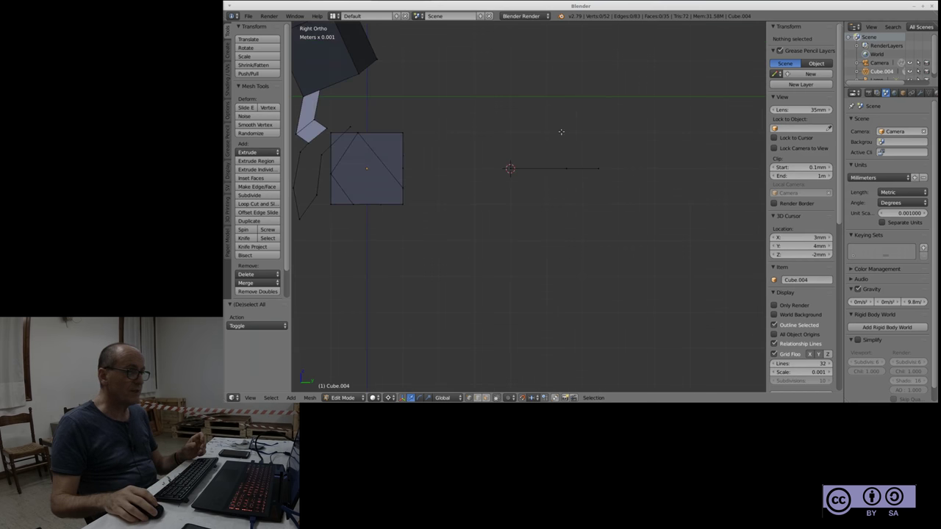
{"action": "scroll", "coordinate": [570, 213], "scroll_direction": "down", "scroll_amount": 4}
Select all of Cube.004's mesh and delete every vertex, leaving it empty
{"action": "key", "text": "a"}
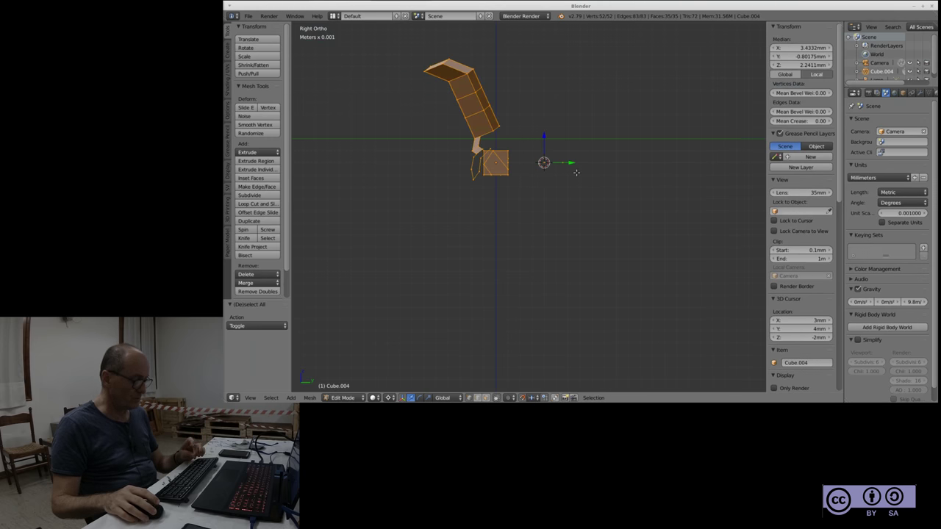
{"action": "key", "text": "x"}
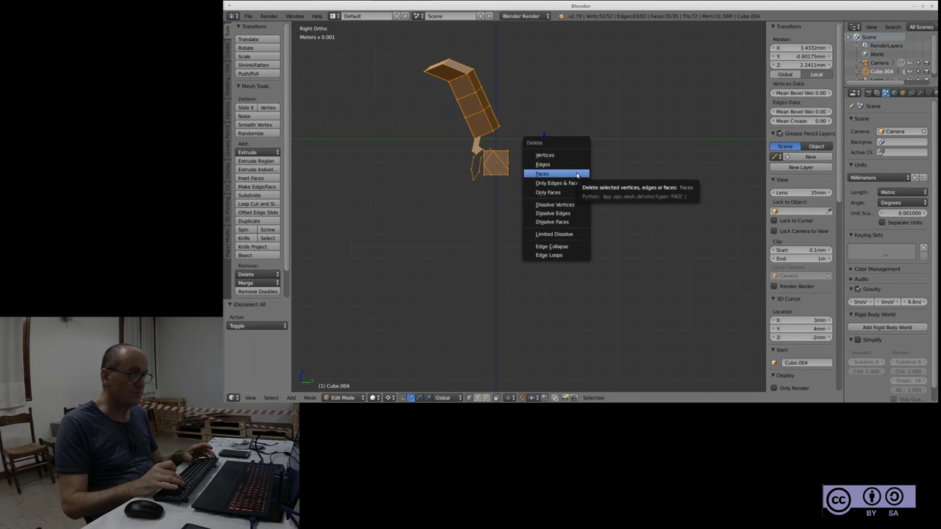
{"action": "key", "text": "Up"}
{"action": "key", "text": "Up"}
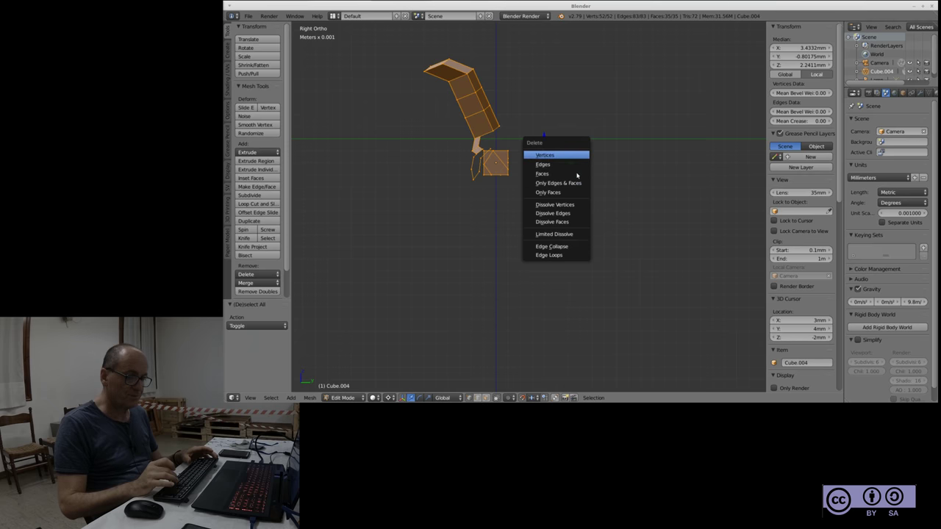
{"action": "key", "text": "Return"}
{"action": "scroll", "coordinate": [485, 249], "scroll_direction": "down", "scroll_amount": 2}
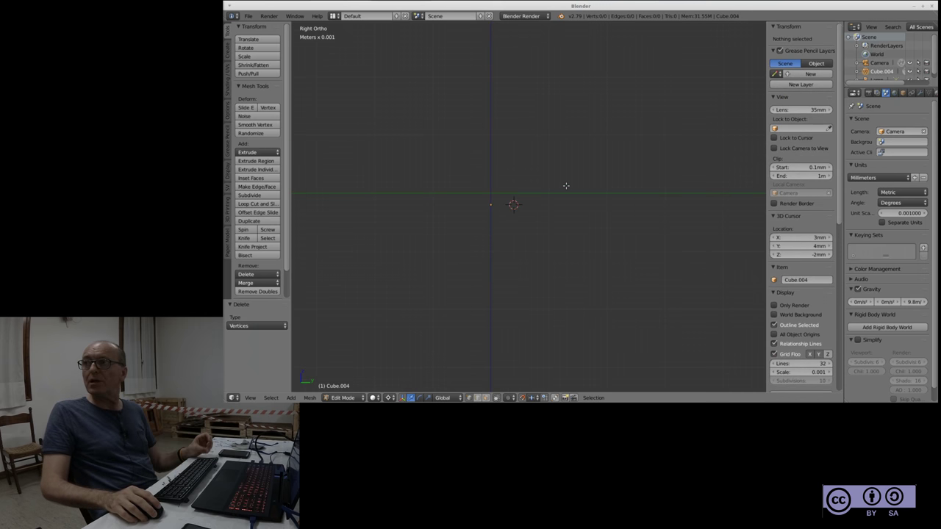
{"action": "scroll", "coordinate": [598, 192], "scroll_direction": "down", "scroll_amount": 1}
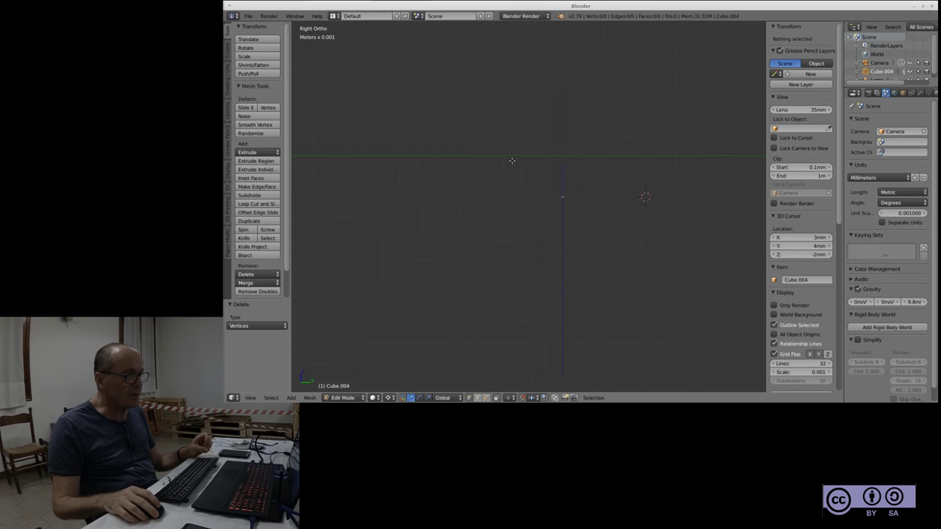
{"action": "scroll", "coordinate": [602, 208], "scroll_direction": "up", "scroll_amount": 4}
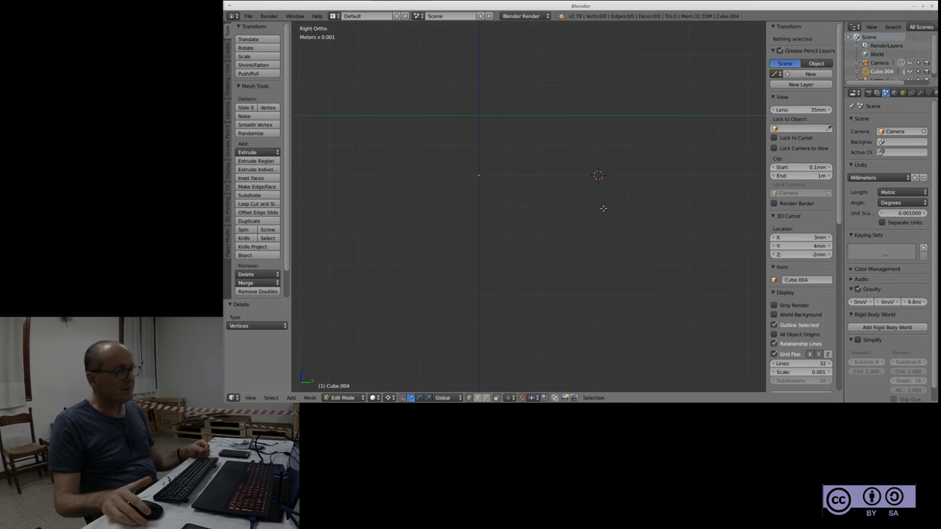
{"action": "scroll", "coordinate": [527, 207], "scroll_direction": "down", "scroll_amount": 1}
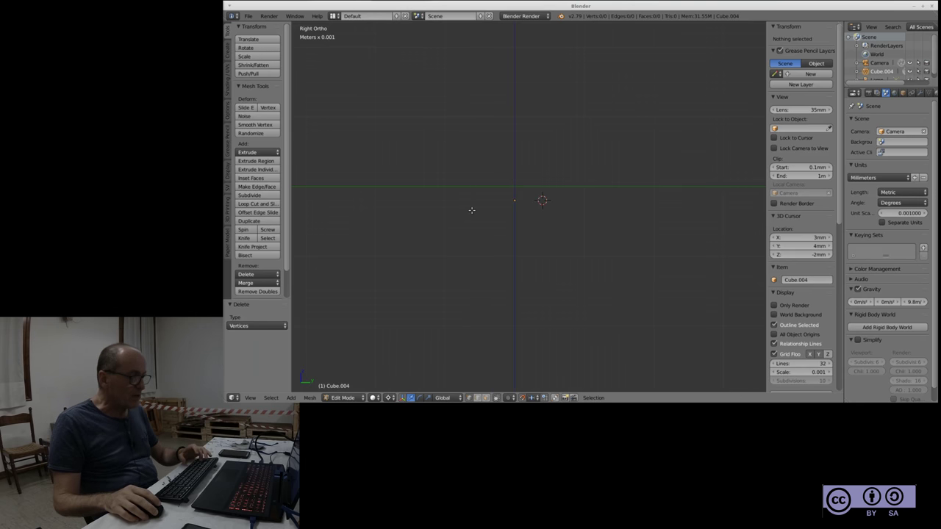
{"action": "middle_click_drag", "start_coordinate": [506, 204], "coordinate": [502, 210], "text": "shift"}
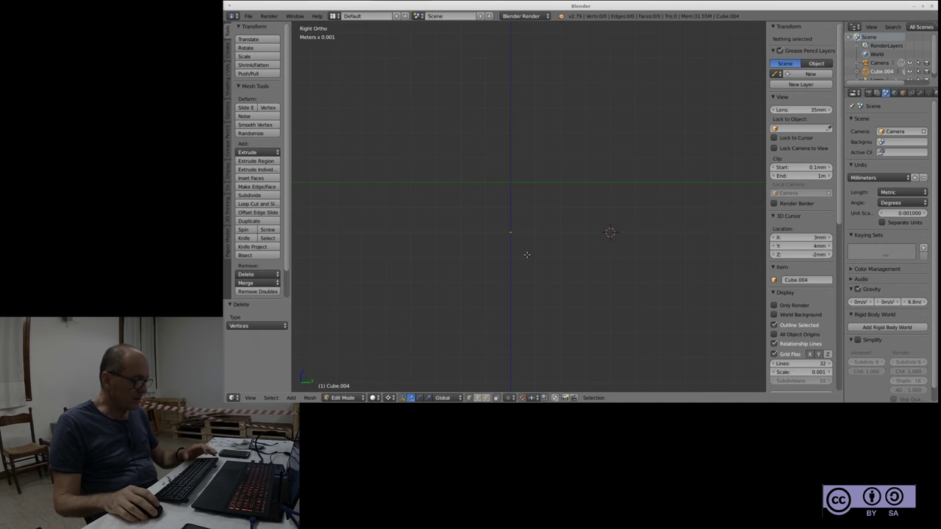
Return to Object Mode with the empty Cube.004 and zoom out
{"action": "key", "text": "Tab"}
{"action": "scroll", "coordinate": [529, 256], "scroll_direction": "down", "scroll_amount": 4}
{"action": "scroll", "coordinate": [546, 248], "scroll_direction": "down", "scroll_amount": 3}
{"action": "scroll", "coordinate": [547, 252], "scroll_direction": "down", "scroll_amount": 3}
{"action": "scroll", "coordinate": [561, 242], "scroll_direction": "down", "scroll_amount": 2}
{"action": "scroll", "coordinate": [563, 241], "scroll_direction": "down", "scroll_amount": 1}
{"action": "scroll", "coordinate": [563, 241], "scroll_direction": "down", "scroll_amount": 2}
{"action": "scroll", "coordinate": [579, 200], "scroll_direction": "up", "scroll_amount": 1}
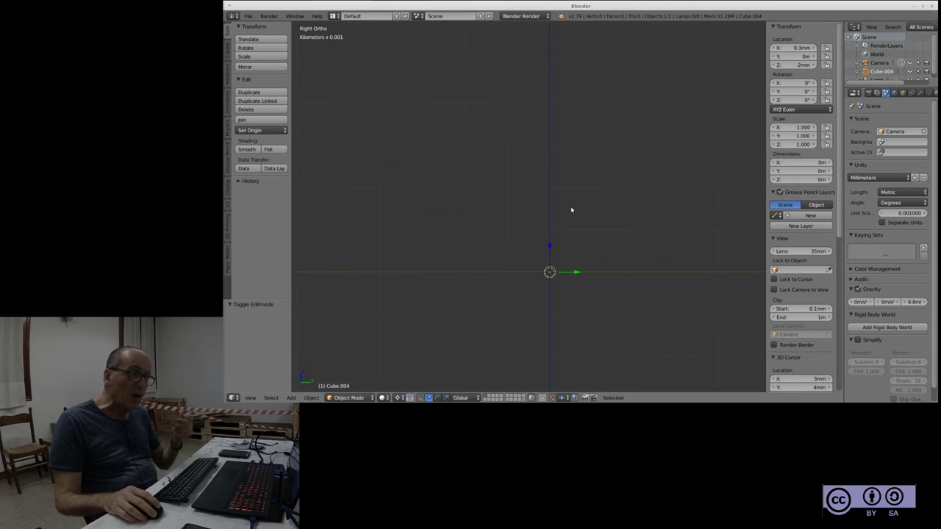
Delete the Cube.004 object, leaving only the Camera and Lamp in the scene
{"action": "scroll", "coordinate": [570, 208], "scroll_direction": "down", "scroll_amount": 1}
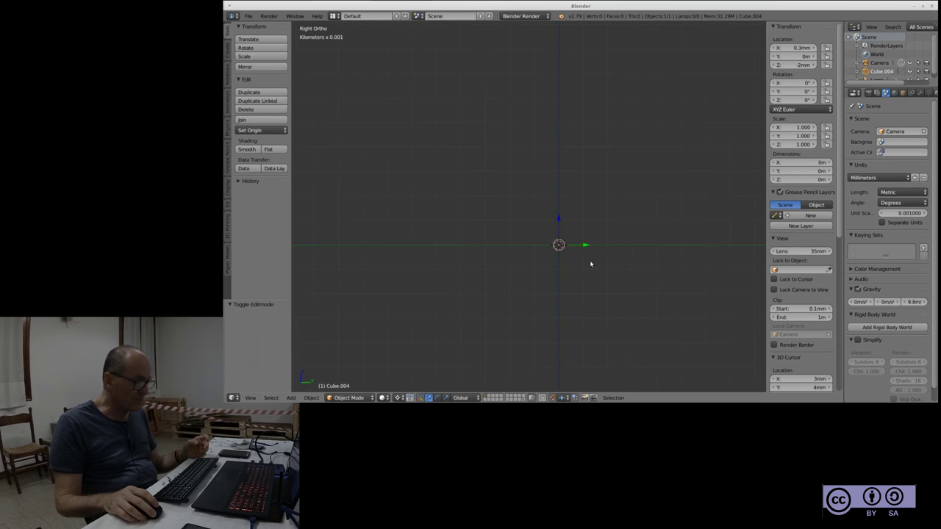
{"action": "key", "text": "a"}
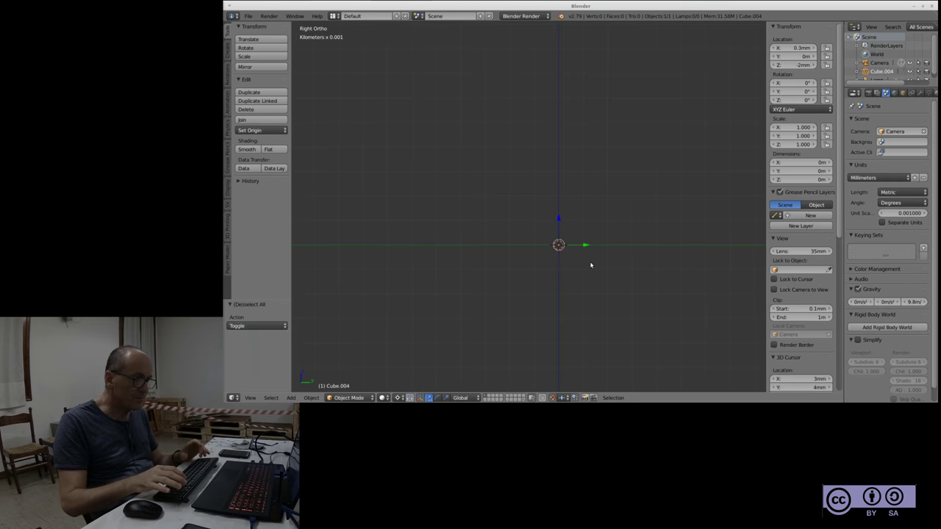
{"action": "key", "text": "x"}
{"action": "left_click", "coordinate": [591, 265]}
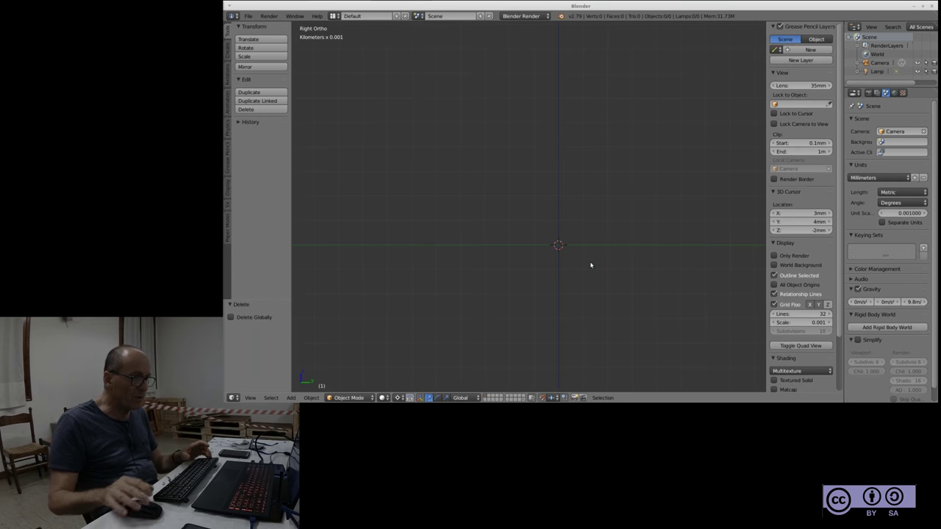
{"action": "middle_click_drag", "start_coordinate": [522, 221], "coordinate": [522, 247], "text": "shift"}
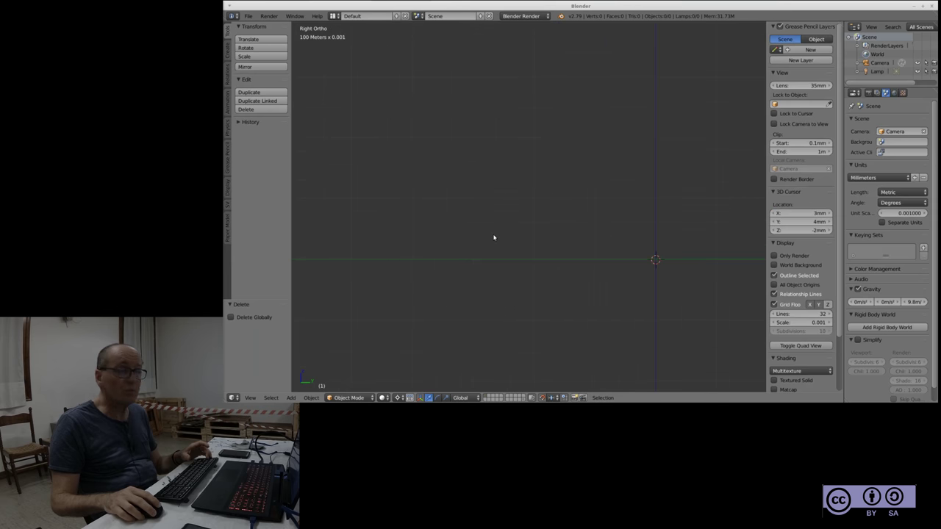
{"action": "scroll", "coordinate": [631, 261], "scroll_direction": "up", "scroll_amount": 1}
{"action": "scroll", "coordinate": [633, 260], "scroll_direction": "up", "scroll_amount": 4}
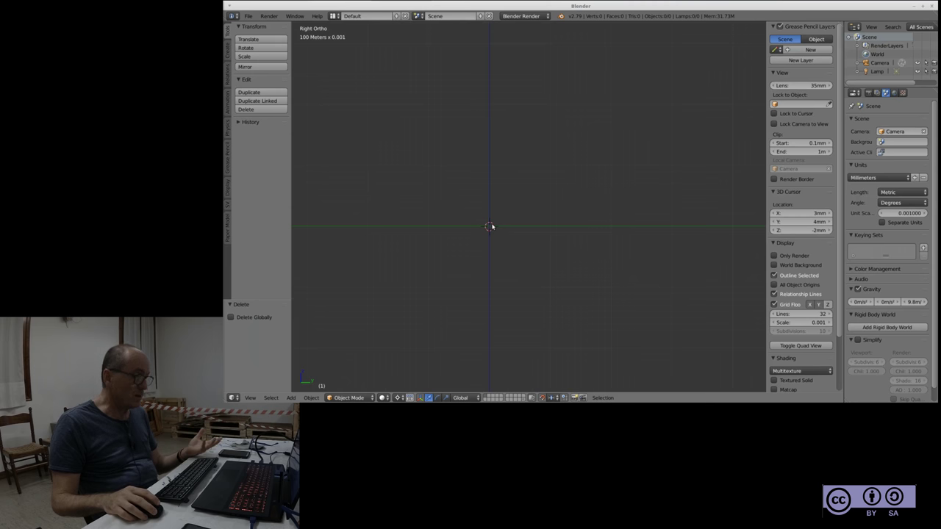
Place the 3D cursor at a new spot and add a Torus mesh there
{"action": "left_click", "coordinate": [537, 179]}
{"action": "left_click", "coordinate": [584, 118]}
{"action": "left_click", "coordinate": [404, 297]}
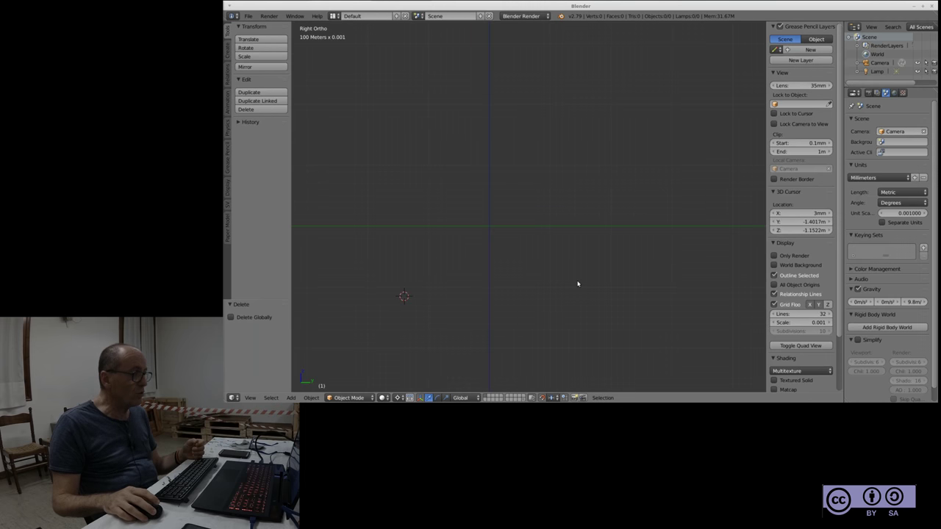
{"action": "left_click", "coordinate": [289, 398]}
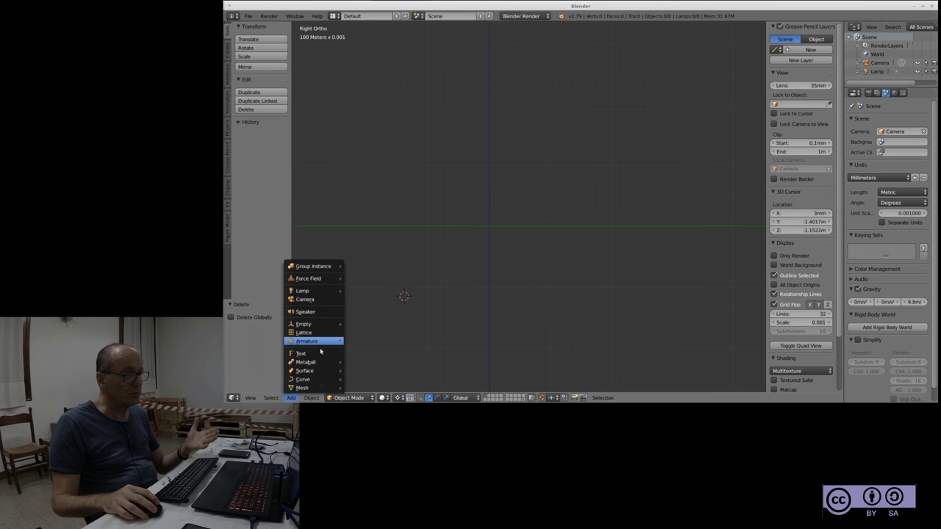
{"action": "left_click", "coordinate": [431, 204]}
{"action": "left_click", "coordinate": [288, 400]}
{"action": "scroll", "coordinate": [529, 231], "scroll_direction": "down", "scroll_amount": 3}
{"action": "key", "text": "shift+a"}
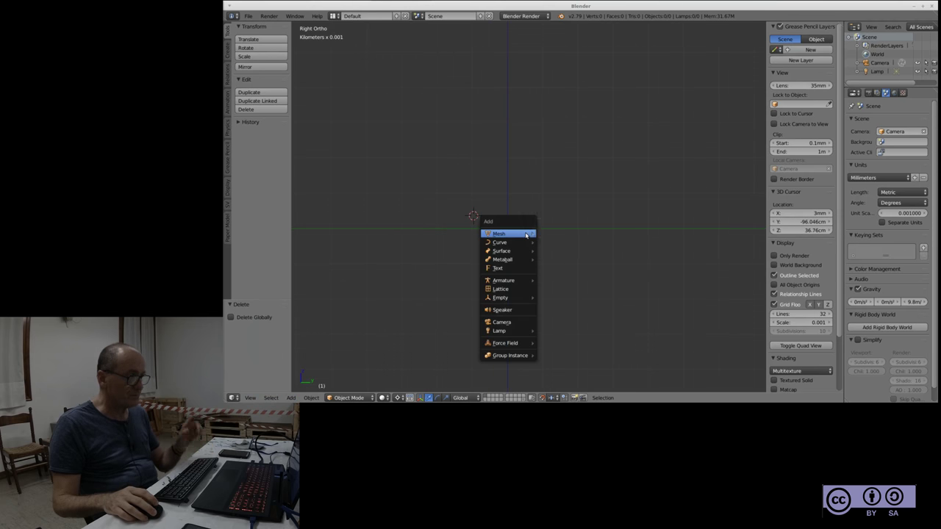
{"action": "mouse_move", "coordinate": [507, 233]}
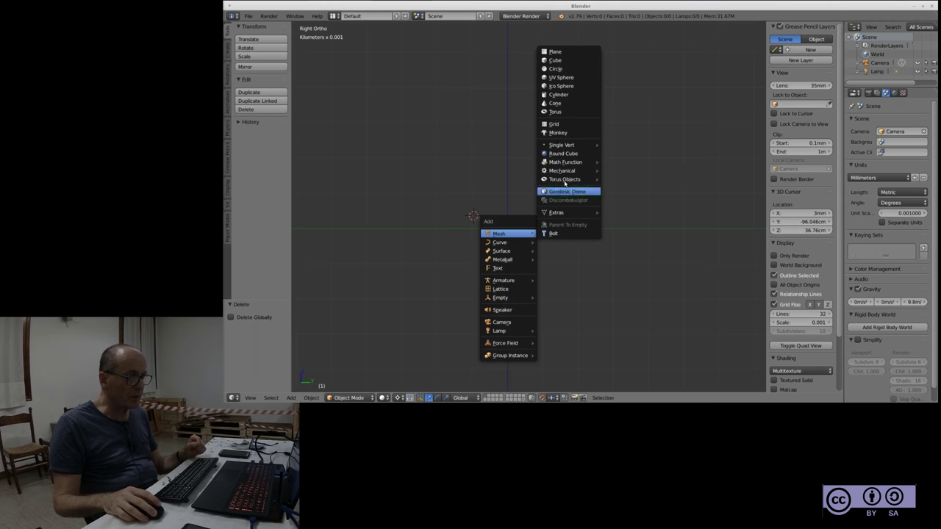
{"action": "left_click", "coordinate": [571, 113]}
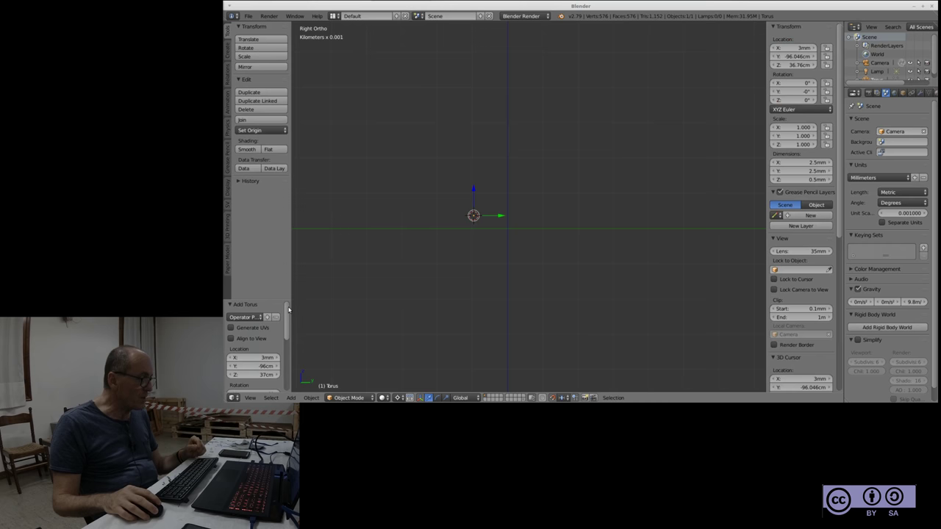
In the Add Torus panel, set Major Radius to 20 mm and Minor Radius to 0.5 mm
{"action": "scroll", "coordinate": [288, 310], "scroll_direction": "down", "scroll_amount": 1}
{"action": "scroll", "coordinate": [281, 320], "scroll_direction": "up", "scroll_amount": 1}
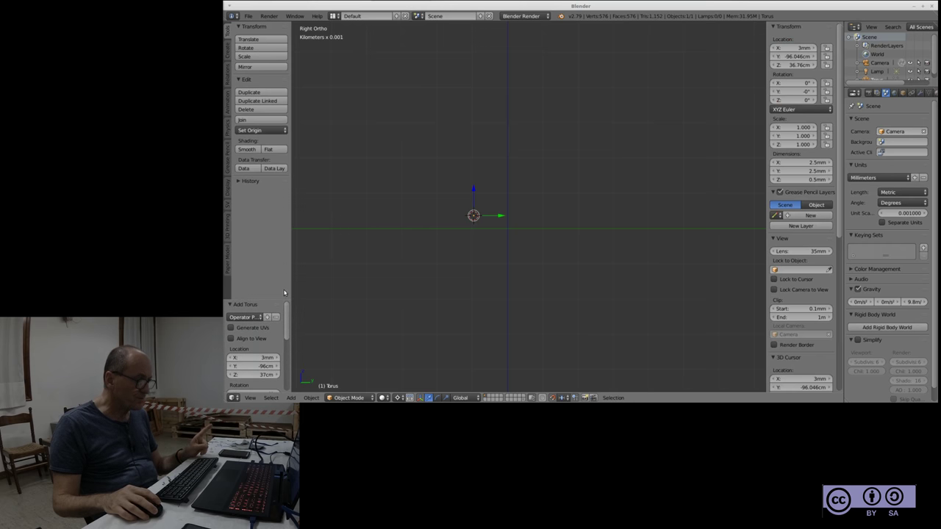
{"action": "left_click_drag", "start_coordinate": [280, 299], "coordinate": [283, 252]}
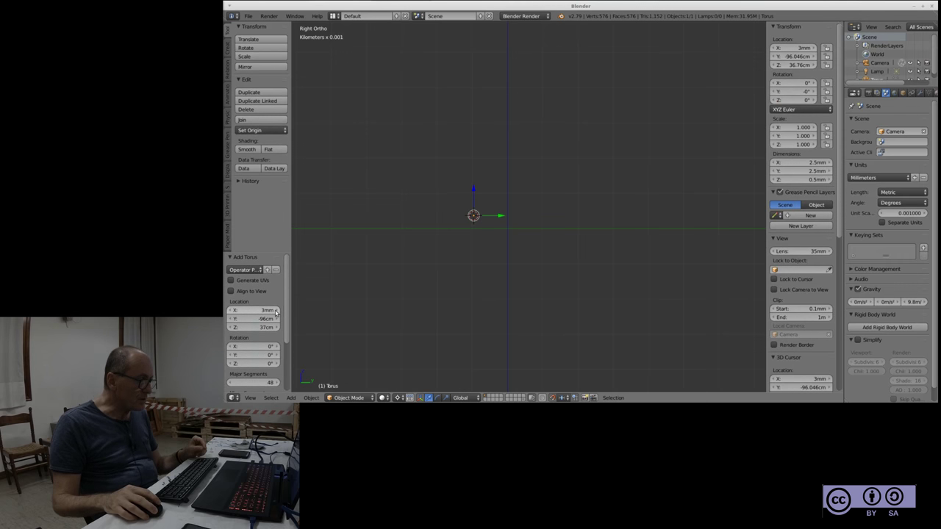
{"action": "scroll", "coordinate": [265, 335], "scroll_direction": "down", "scroll_amount": 1}
{"action": "scroll", "coordinate": [271, 336], "scroll_direction": "down", "scroll_amount": 2}
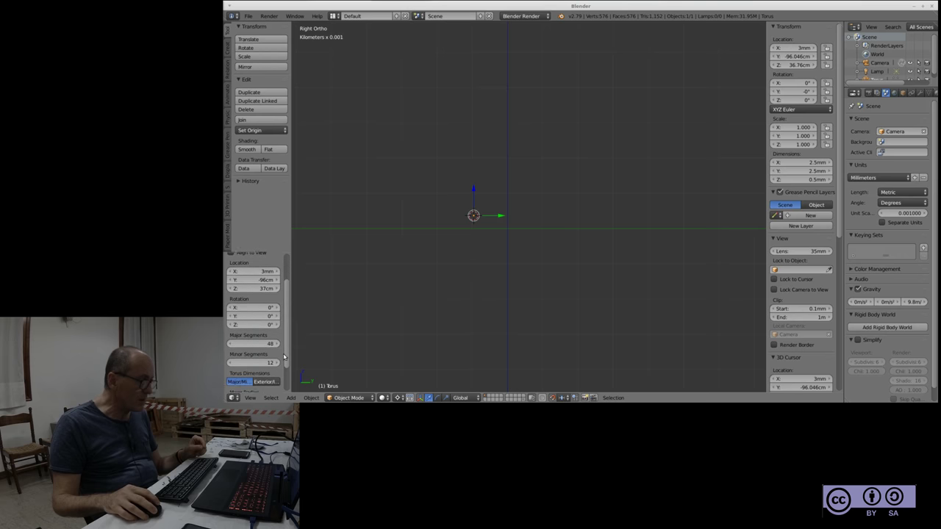
{"action": "scroll", "coordinate": [274, 339], "scroll_direction": "down", "scroll_amount": 2}
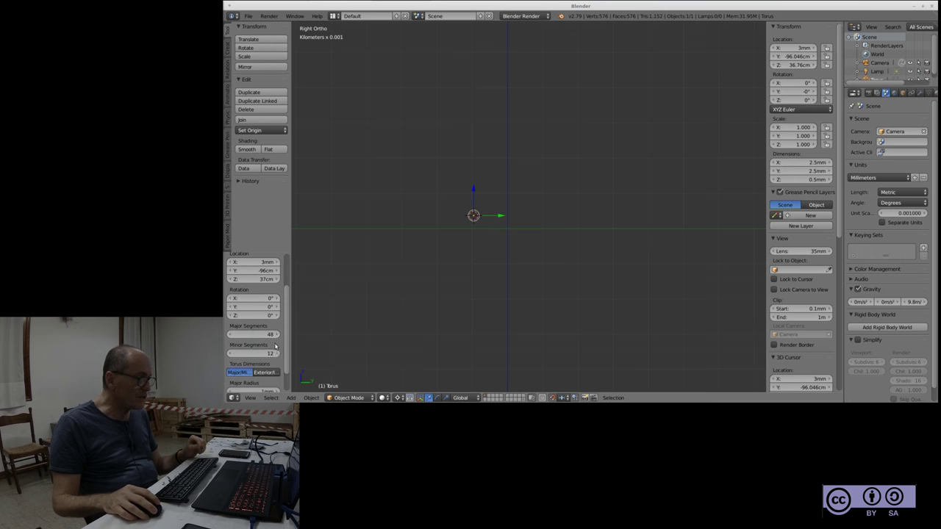
{"action": "left_click_drag", "start_coordinate": [289, 337], "coordinate": [287, 363]}
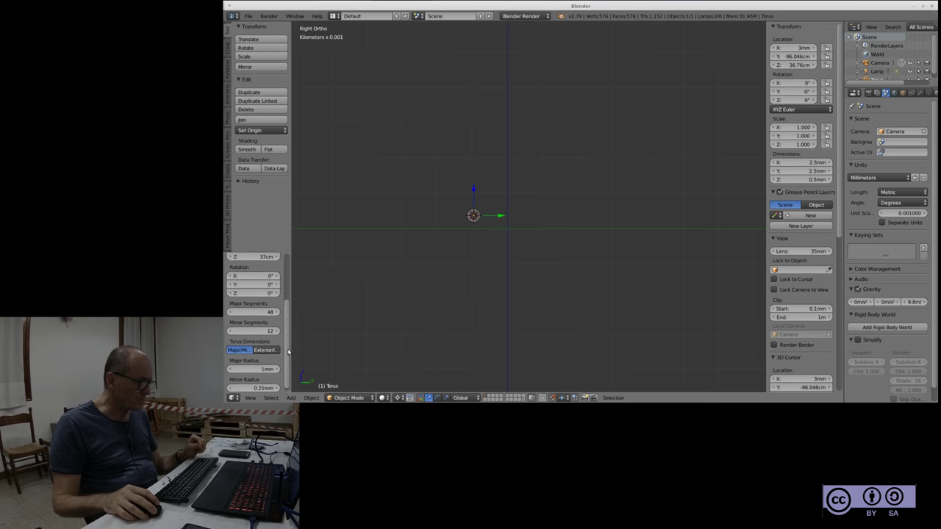
{"action": "left_click", "coordinate": [255, 370]}
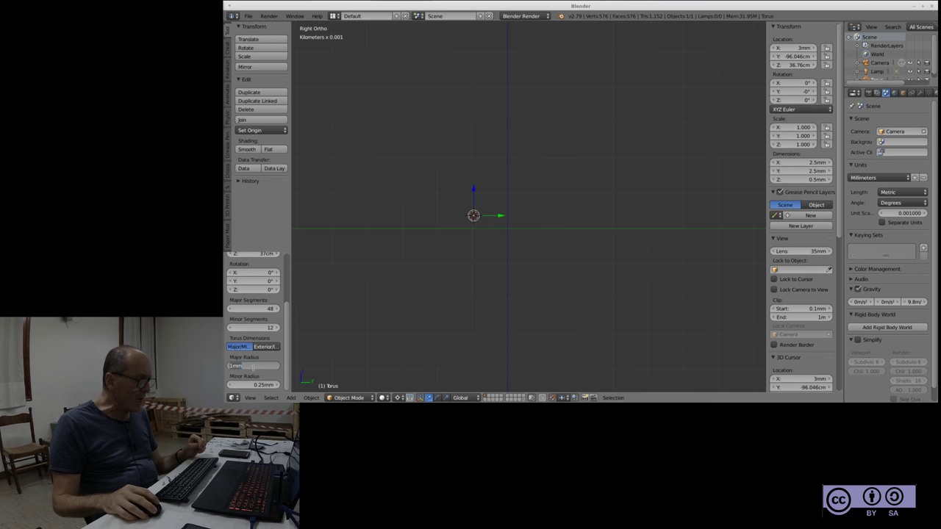
{"action": "type", "text": "20"}
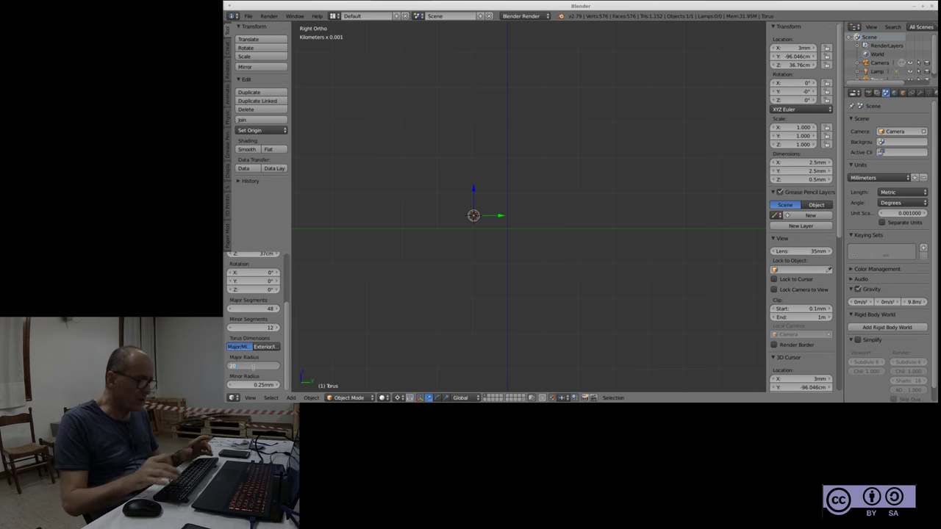
{"action": "key", "text": "Tab"}
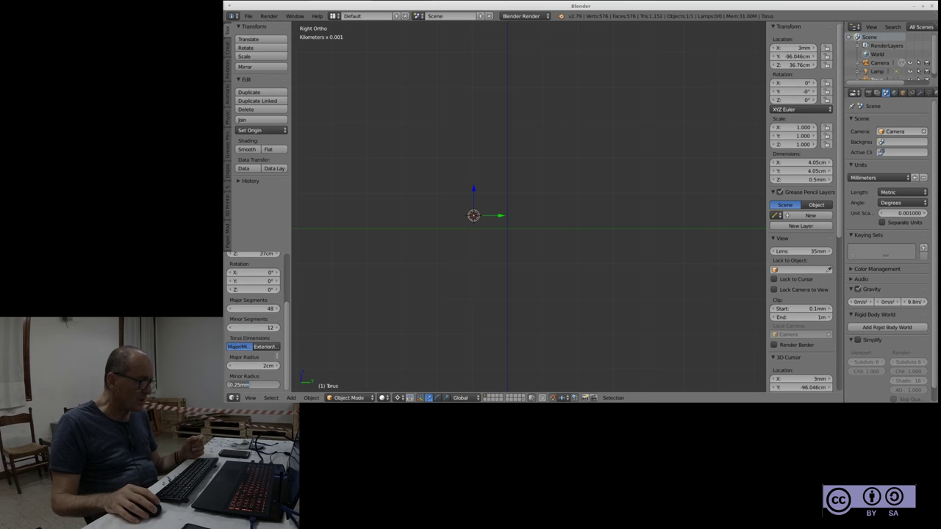
{"action": "key", "text": "Return"}
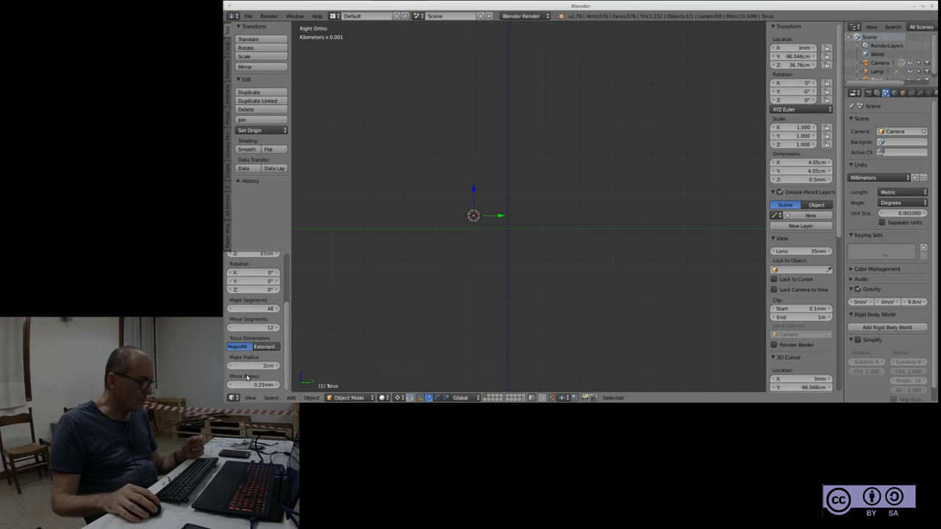
{"action": "left_click", "coordinate": [242, 386]}
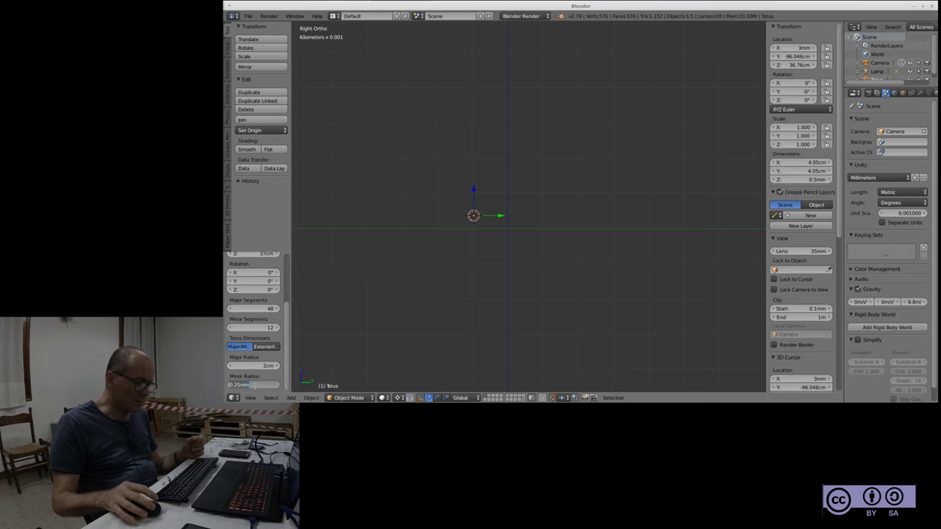
{"action": "type", "text": "0.5"}
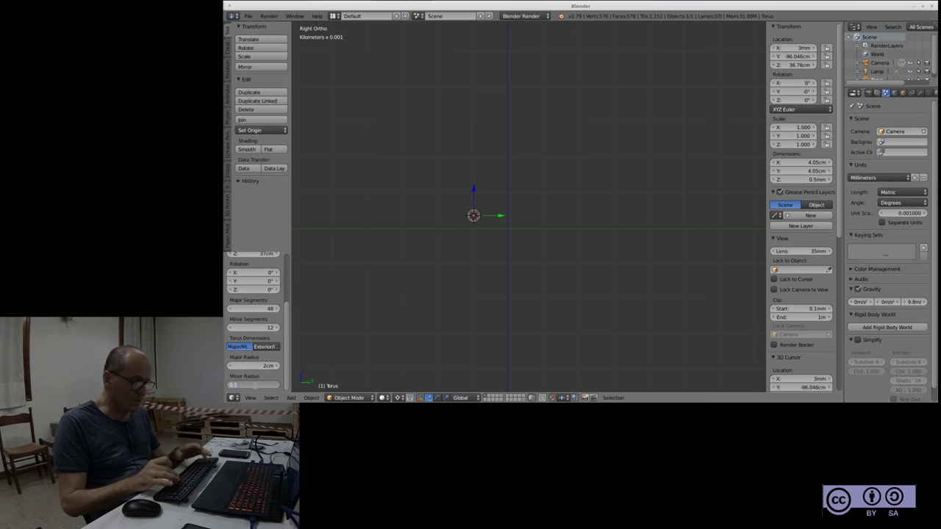
{"action": "key", "text": "Return"}
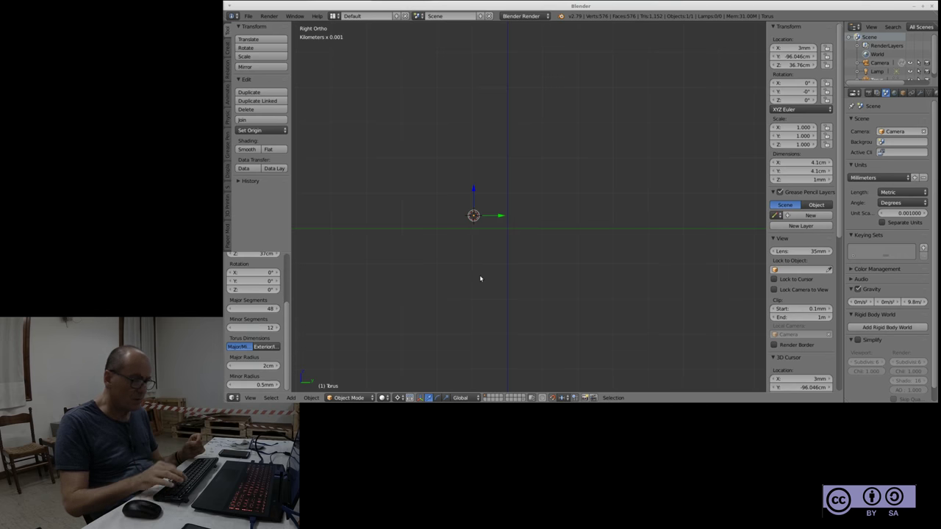
Orbit the view and switch to top view looking straight down at the torus
{"action": "scroll", "coordinate": [463, 213], "scroll_direction": "up", "scroll_amount": 2}
{"action": "scroll", "coordinate": [463, 213], "scroll_direction": "up", "scroll_amount": 2}
{"action": "scroll", "coordinate": [470, 227], "scroll_direction": "up", "scroll_amount": 2}
{"action": "scroll", "coordinate": [474, 243], "scroll_direction": "up", "scroll_amount": 2}
{"action": "scroll", "coordinate": [477, 253], "scroll_direction": "up", "scroll_amount": 3}
{"action": "scroll", "coordinate": [478, 252], "scroll_direction": "up", "scroll_amount": 2}
{"action": "scroll", "coordinate": [514, 246], "scroll_direction": "down", "scroll_amount": 3}
{"action": "mouse_move", "coordinate": [537, 242]}
{"action": "middle_mouse_down"}
{"action": "mouse_move", "coordinate": [569, 225]}
{"action": "mouse_move", "coordinate": [573, 269]}
{"action": "mouse_move", "coordinate": [527, 241]}
{"action": "mouse_move", "coordinate": [534, 220]}
{"action": "mouse_move", "coordinate": [561, 279]}
{"action": "middle_mouse_up"}
{"action": "scroll", "coordinate": [438, 270], "scroll_direction": "up", "scroll_amount": 3}
{"action": "scroll", "coordinate": [445, 266], "scroll_direction": "down", "scroll_amount": 3}
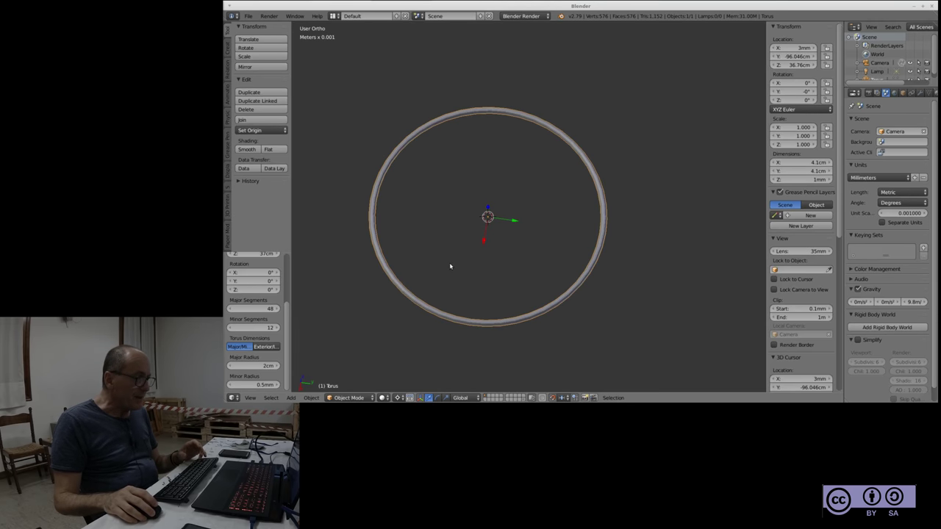
{"action": "scroll", "coordinate": [529, 265], "scroll_direction": "down", "scroll_amount": 4}
{"action": "mouse_move", "coordinate": [566, 325]}
{"action": "middle_mouse_down"}
{"action": "mouse_move", "coordinate": [569, 292]}
{"action": "mouse_move", "coordinate": [567, 299]}
{"action": "middle_mouse_up"}
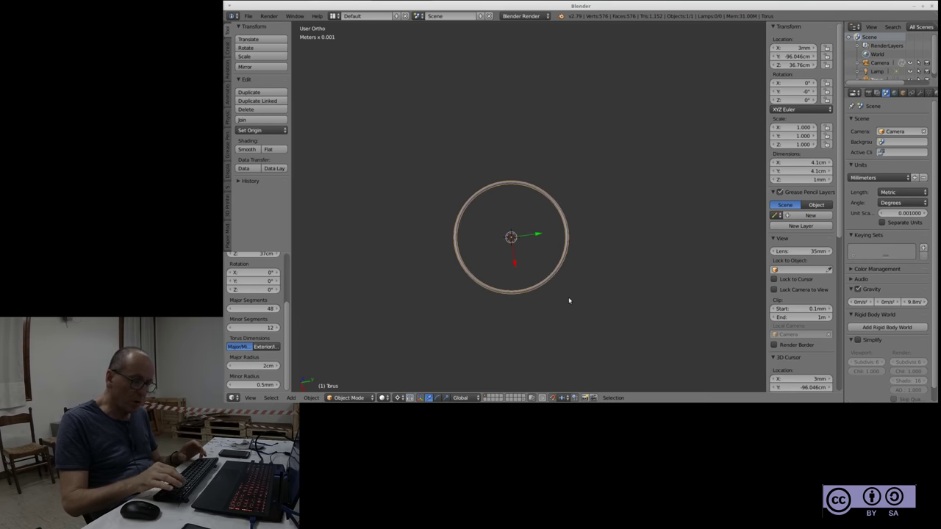
{"action": "key", "text": "KP_7"}
{"action": "scroll", "coordinate": [597, 202], "scroll_direction": "up", "scroll_amount": 4}
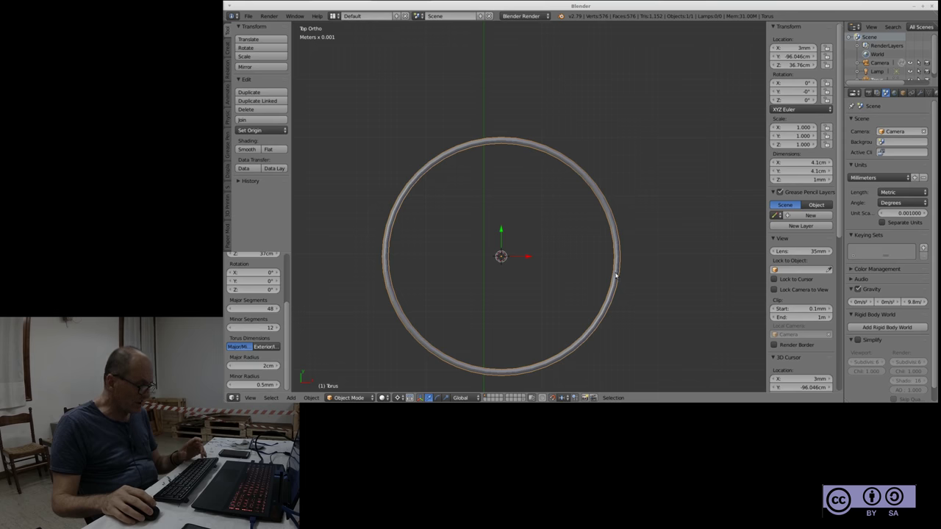
Enter Edit Mode on the torus, toggle vertex selection, then go back to Object Mode
{"action": "key", "text": "Tab"}
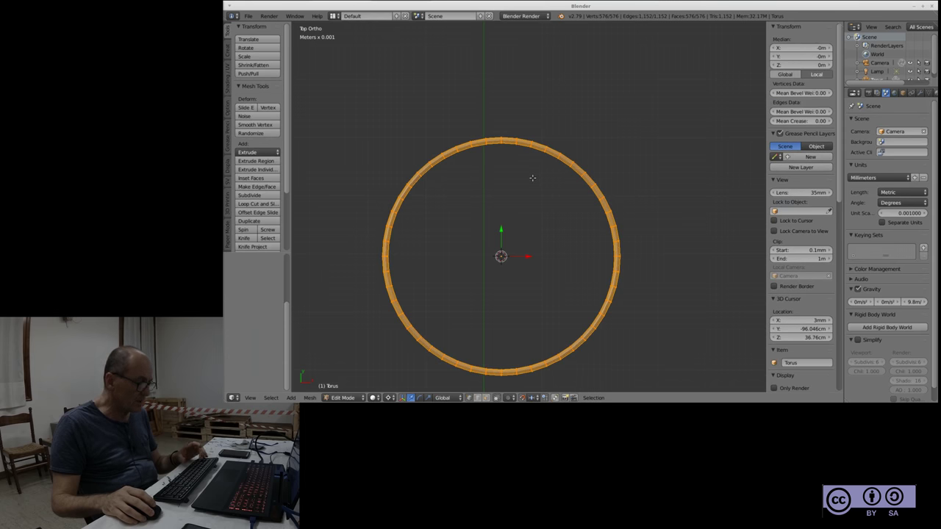
{"action": "key", "text": "a"}
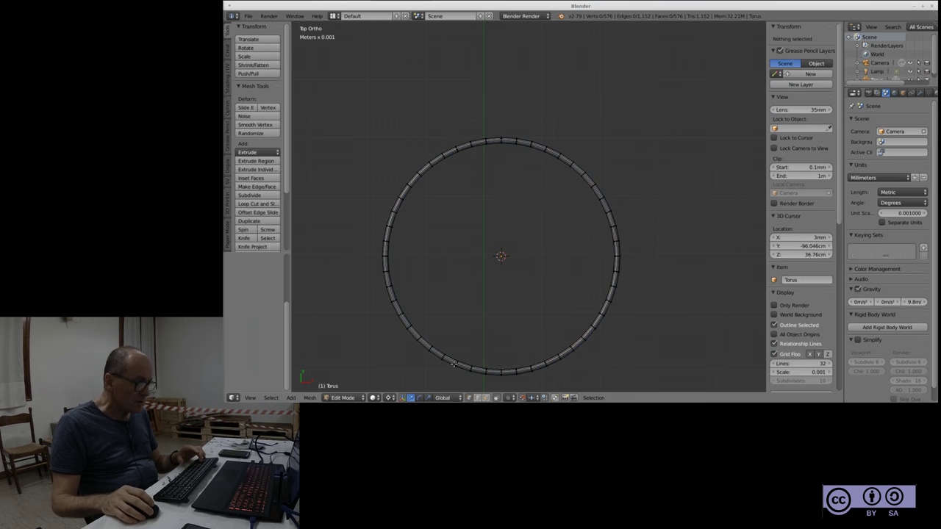
{"action": "scroll", "coordinate": [455, 360], "scroll_direction": "down", "scroll_amount": 2}
{"action": "scroll", "coordinate": [455, 360], "scroll_direction": "down", "scroll_amount": 1}
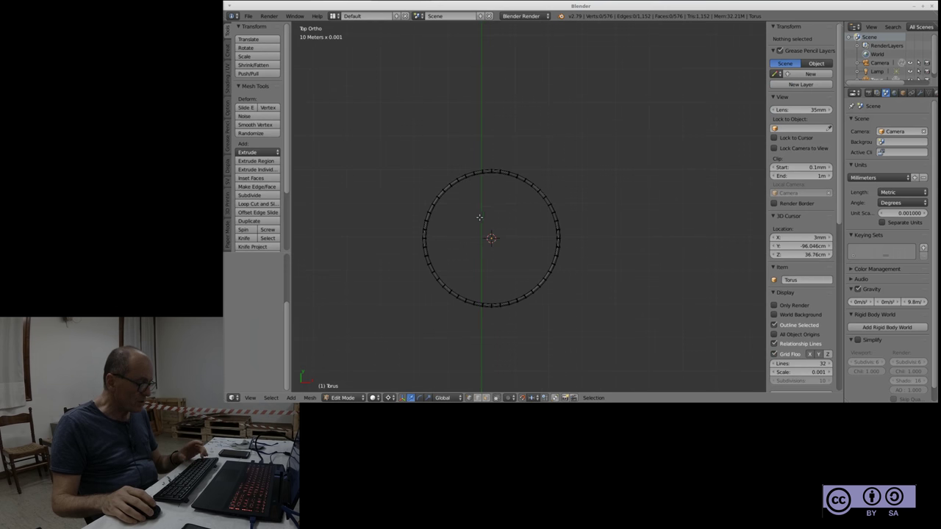
{"action": "key", "text": "a"}
{"action": "scroll", "coordinate": [597, 222], "scroll_direction": "down", "scroll_amount": 3}
{"action": "key", "text": "a"}
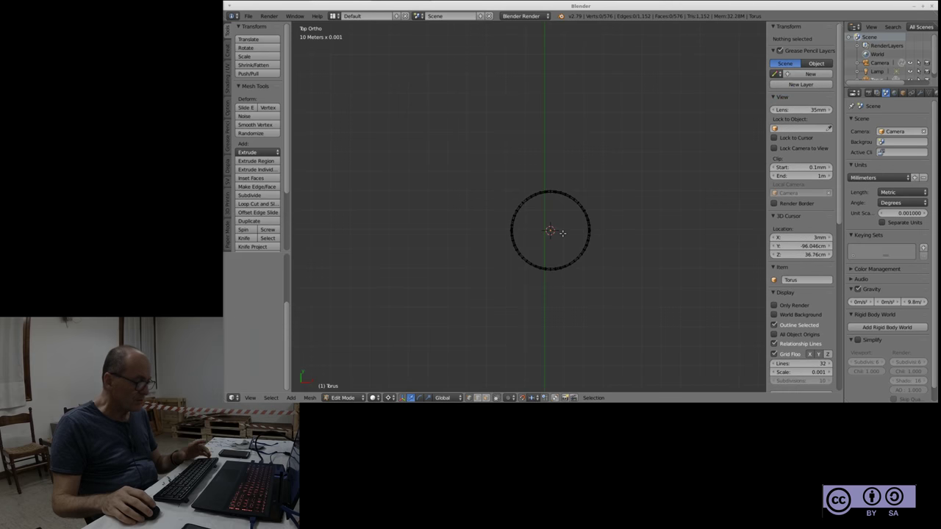
{"action": "scroll", "coordinate": [559, 224], "scroll_direction": "up", "scroll_amount": 1}
{"action": "scroll", "coordinate": [538, 212], "scroll_direction": "up", "scroll_amount": 3}
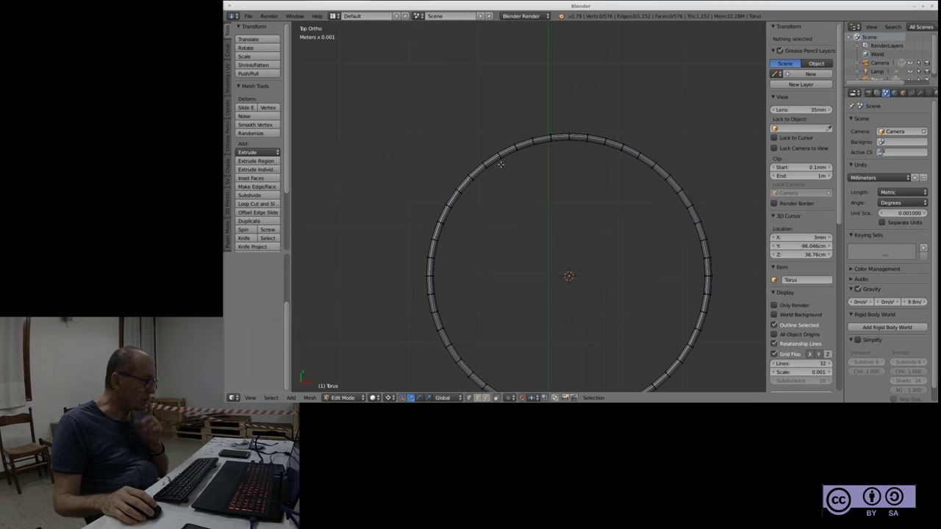
{"action": "scroll", "coordinate": [508, 158], "scroll_direction": "up", "scroll_amount": 1}
{"action": "scroll", "coordinate": [513, 156], "scroll_direction": "up", "scroll_amount": 2}
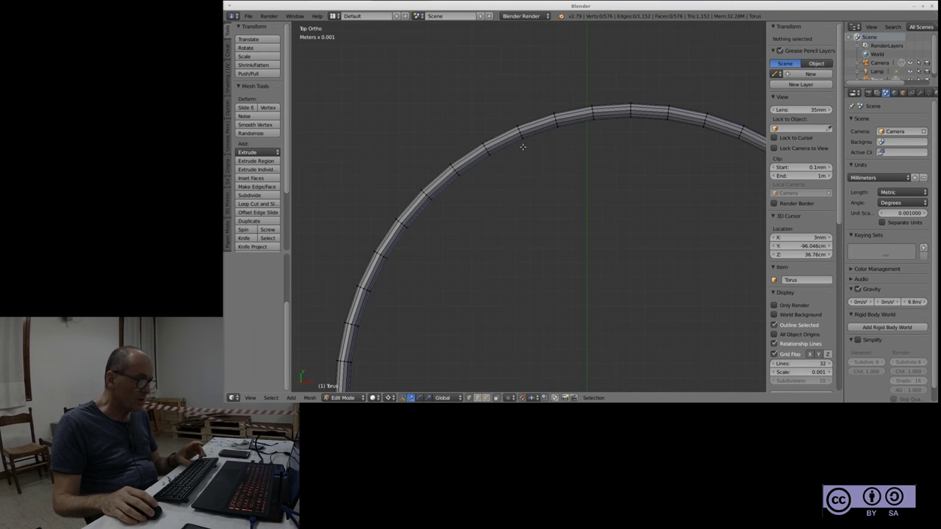
{"action": "scroll", "coordinate": [511, 218], "scroll_direction": "down", "scroll_amount": 6}
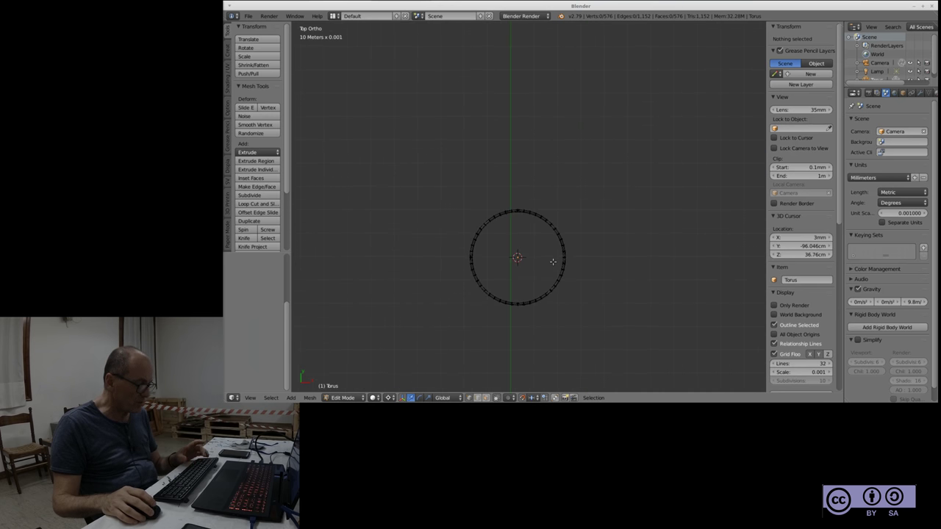
{"action": "key", "text": "Tab"}
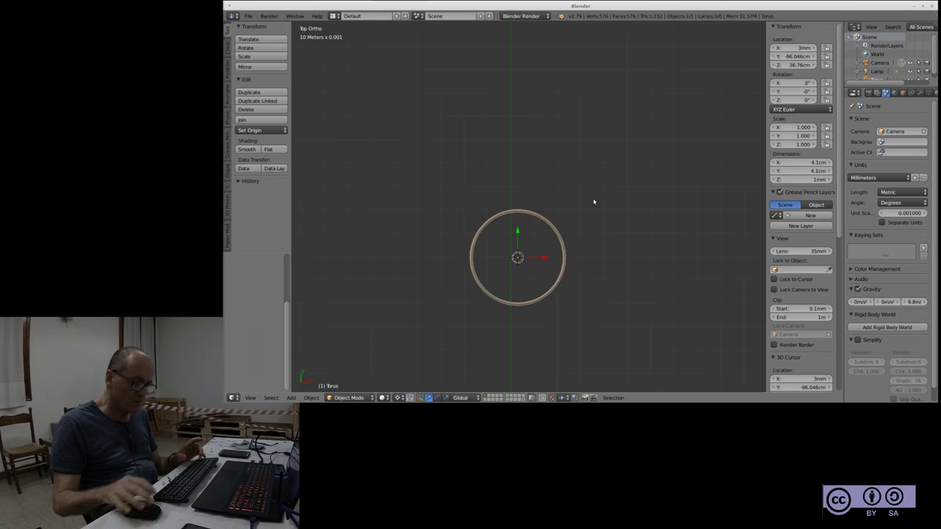
Delete the torus from the scene
{"action": "key", "text": "x"}
{"action": "left_click", "coordinate": [594, 201]}
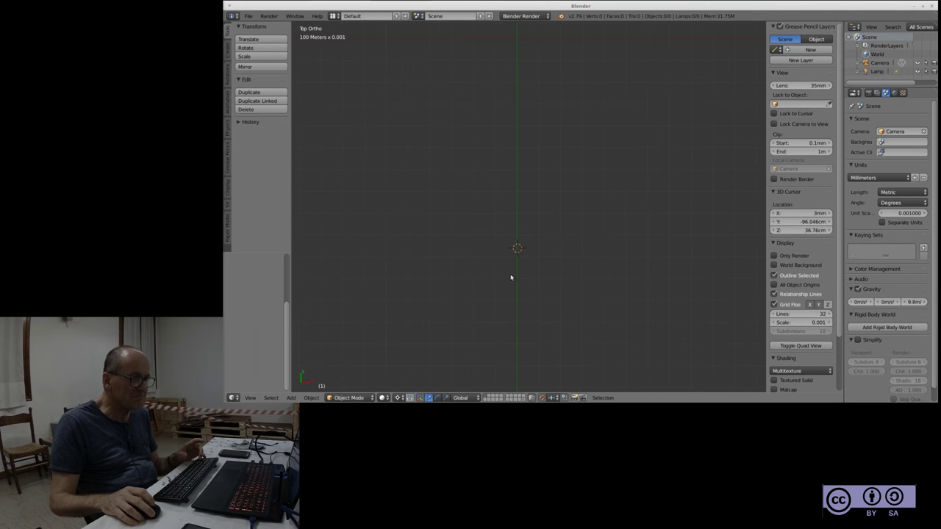
{"action": "scroll", "coordinate": [497, 169], "scroll_direction": "down", "scroll_amount": 3}
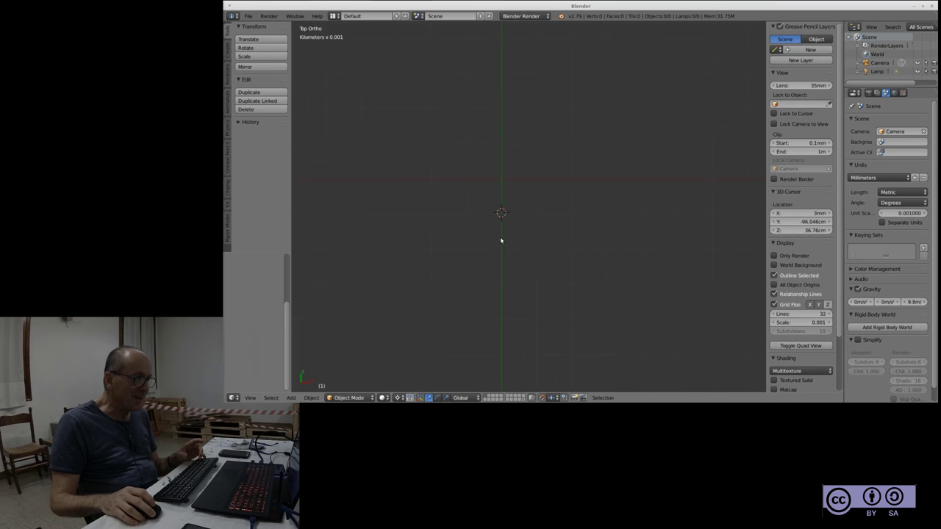
{"action": "scroll", "coordinate": [496, 188], "scroll_direction": "up", "scroll_amount": 2}
{"action": "scroll", "coordinate": [443, 294], "scroll_direction": "down", "scroll_amount": 2}
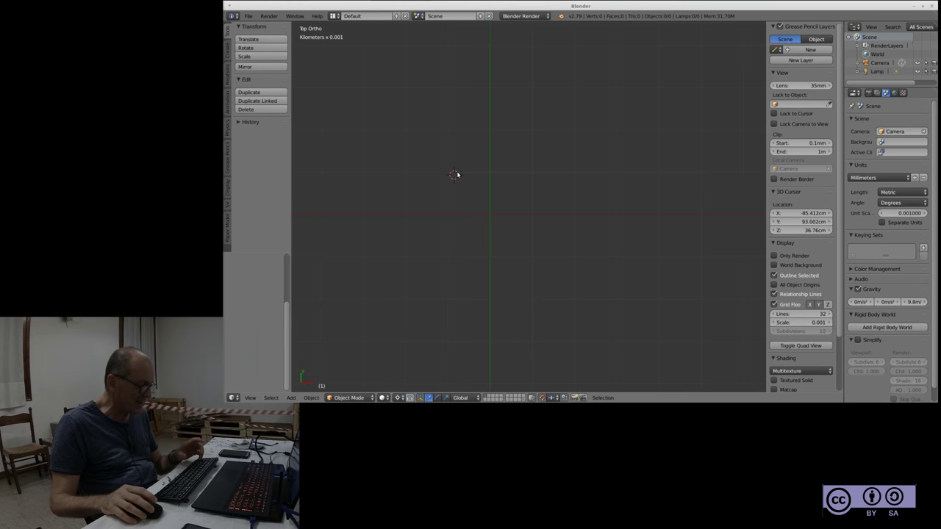
Add a cube at the 3D cursor and scale it by 3.4 to 6.8 mm
{"action": "key", "text": "shift+a"}
{"action": "left_click", "coordinate": [507, 182]}
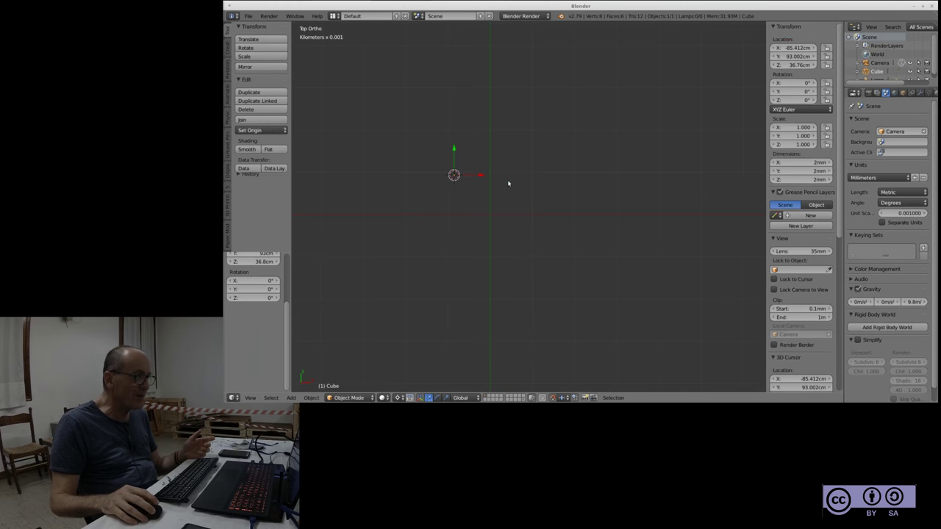
{"action": "scroll", "coordinate": [460, 197], "scroll_direction": "up", "scroll_amount": 2}
{"action": "scroll", "coordinate": [463, 192], "scroll_direction": "up", "scroll_amount": 1}
{"action": "scroll", "coordinate": [478, 184], "scroll_direction": "up", "scroll_amount": 2}
{"action": "scroll", "coordinate": [496, 172], "scroll_direction": "up", "scroll_amount": 2}
{"action": "scroll", "coordinate": [496, 173], "scroll_direction": "down", "scroll_amount": 2}
{"action": "scroll", "coordinate": [495, 174], "scroll_direction": "up", "scroll_amount": 3}
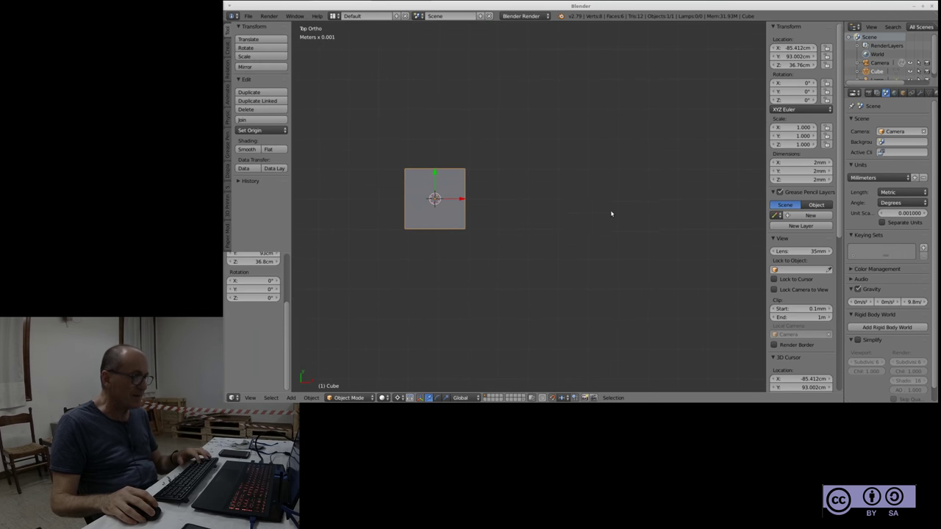
{"action": "key", "text": "s"}
{"action": "left_click", "coordinate": [544, 100]}
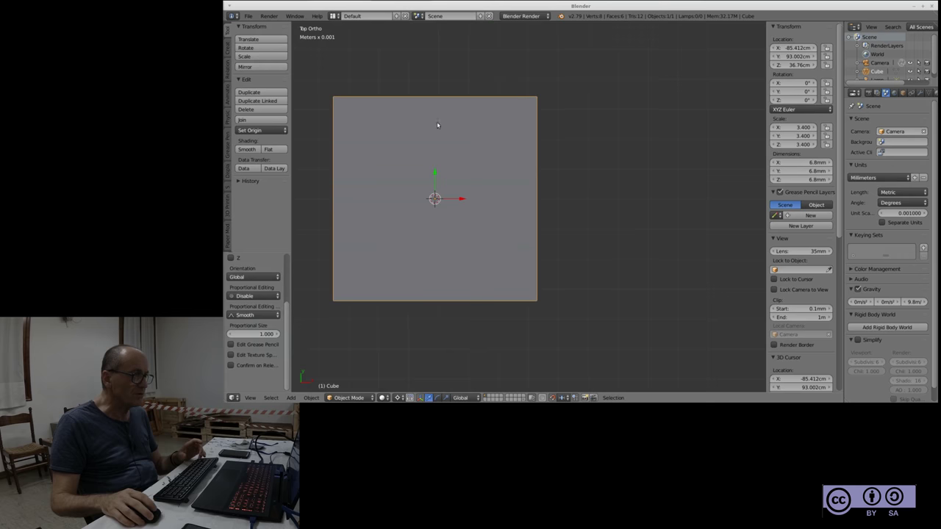
{"action": "scroll", "coordinate": [476, 238], "scroll_direction": "down", "scroll_amount": 5}
Place the 3D cursor beside the cube
{"action": "left_click", "coordinate": [525, 229]}
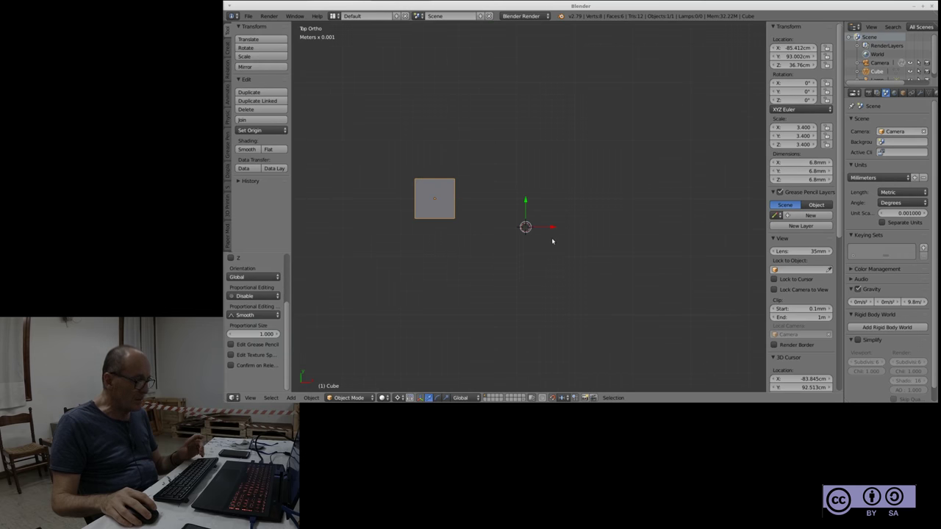
{"action": "left_click", "coordinate": [551, 216]}
{"action": "left_click", "coordinate": [516, 217]}
{"action": "left_click", "coordinate": [525, 239]}
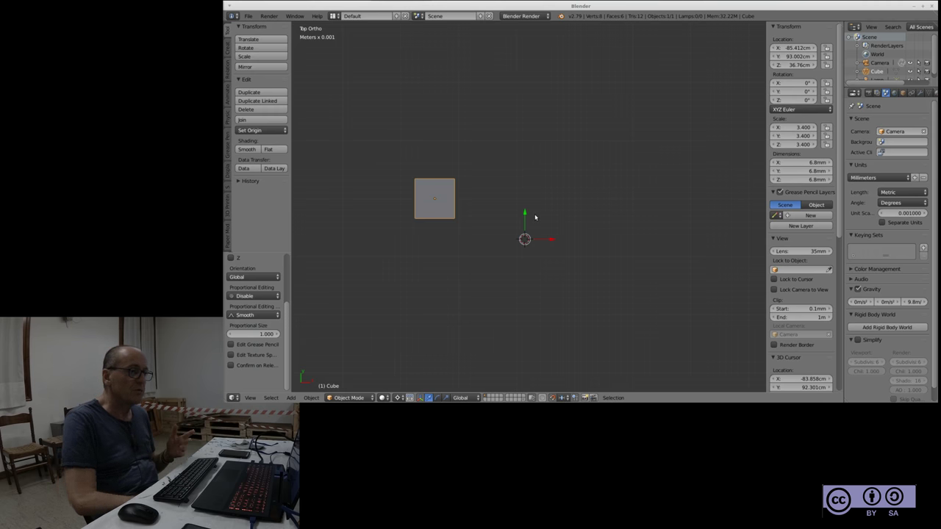
Add a cone up and right of the cube with 5 mm Radius 1 and 10 mm Depth, then orbit the view
{"action": "left_click", "coordinate": [611, 141]}
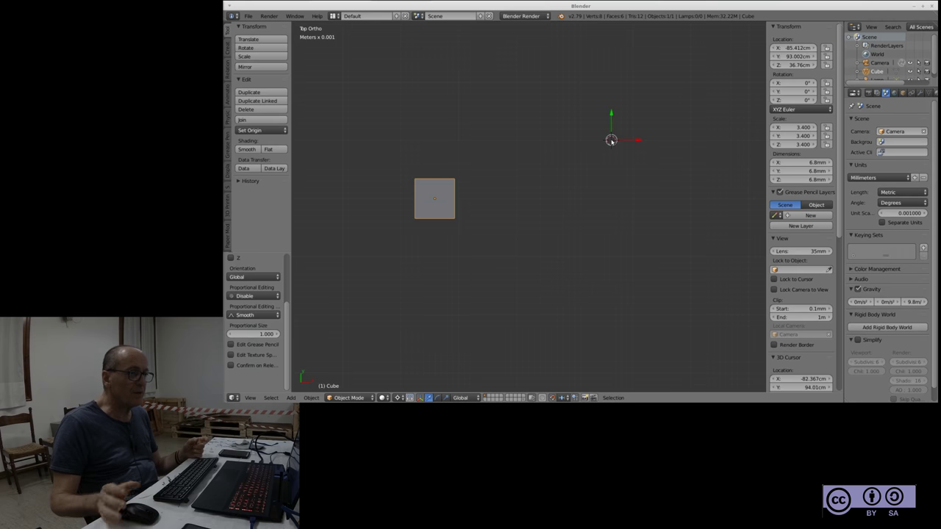
{"action": "key", "text": "shift+a"}
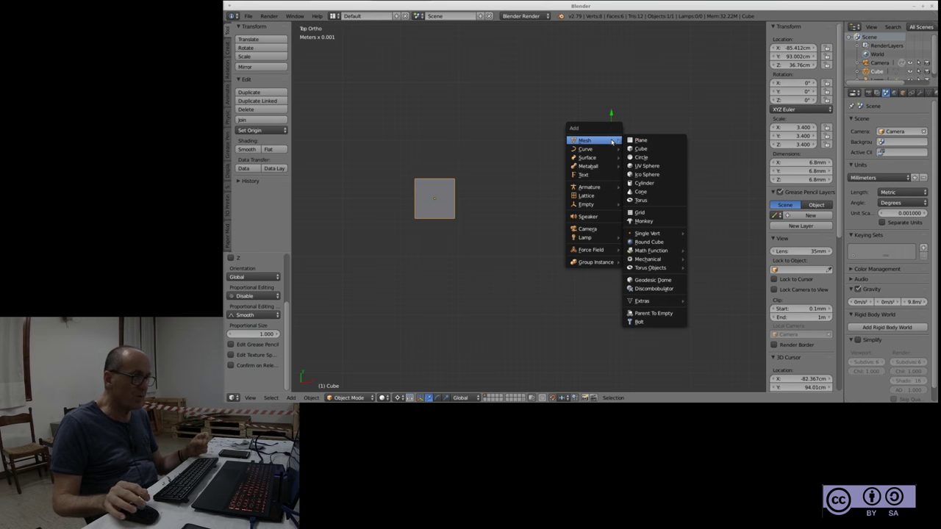
{"action": "left_click", "coordinate": [660, 191]}
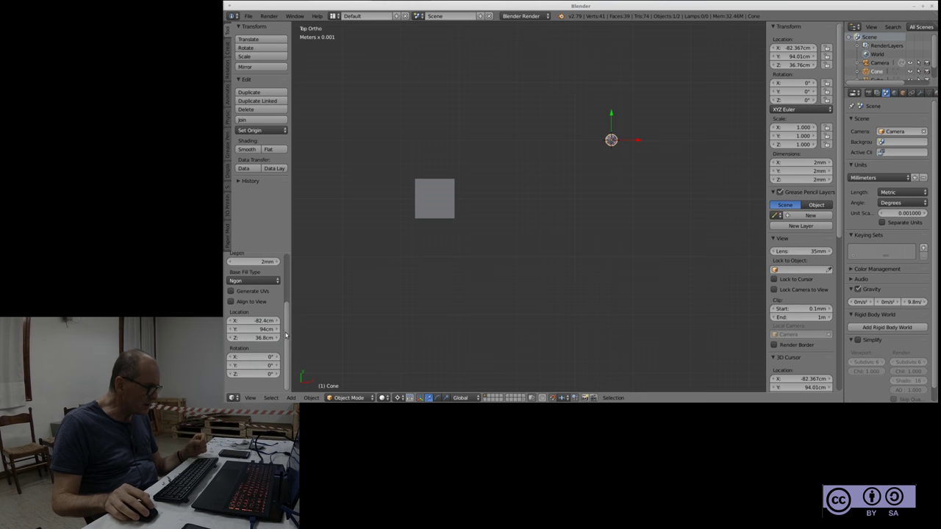
{"action": "left_click_drag", "start_coordinate": [286, 335], "coordinate": [295, 282]}
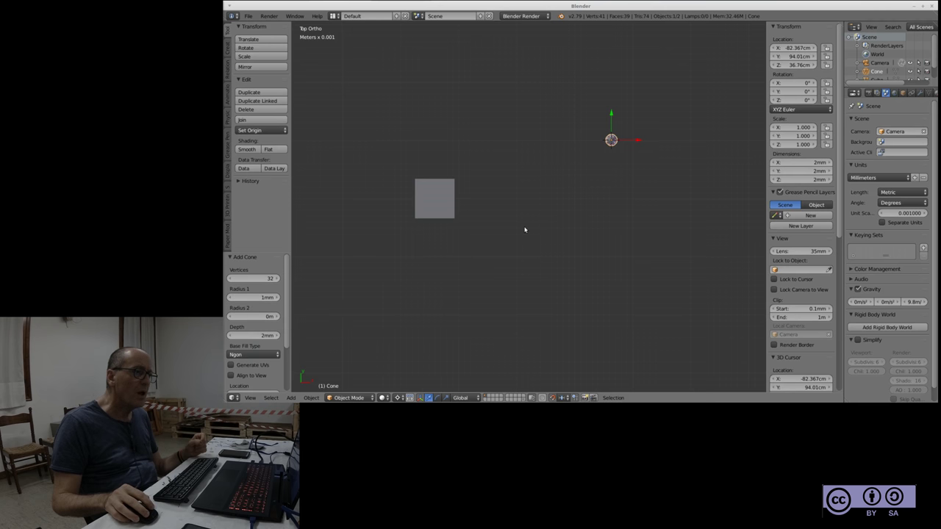
{"action": "left_click", "coordinate": [257, 298]}
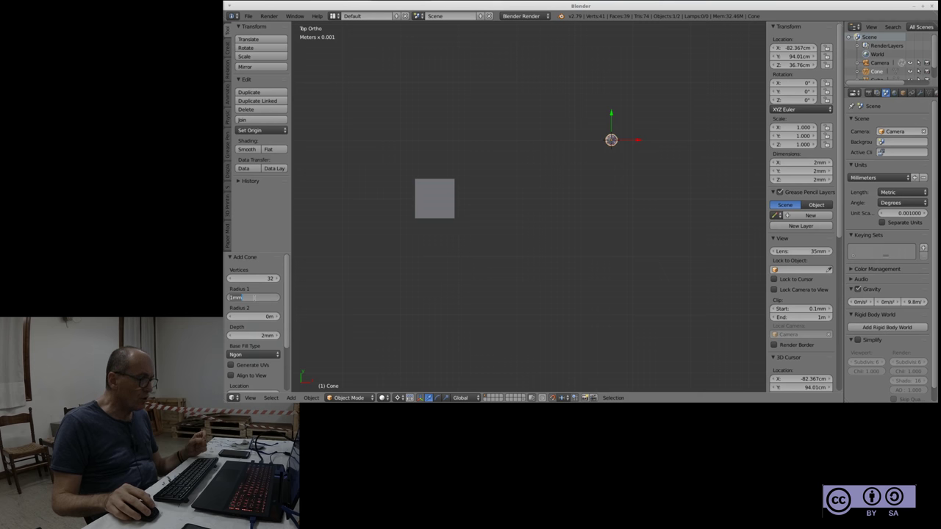
{"action": "type", "text": "5"}
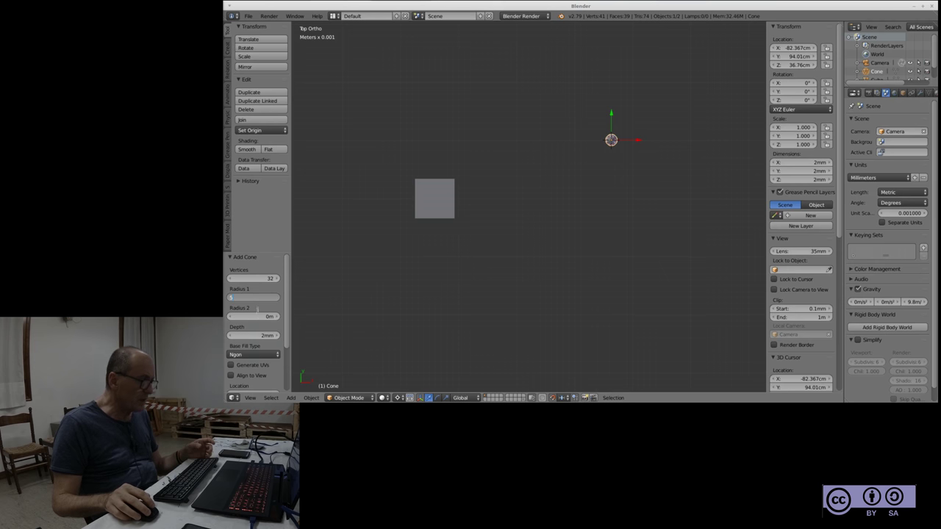
{"action": "key", "text": "Return"}
{"action": "left_click", "coordinate": [257, 337]}
{"action": "type", "text": "10"}
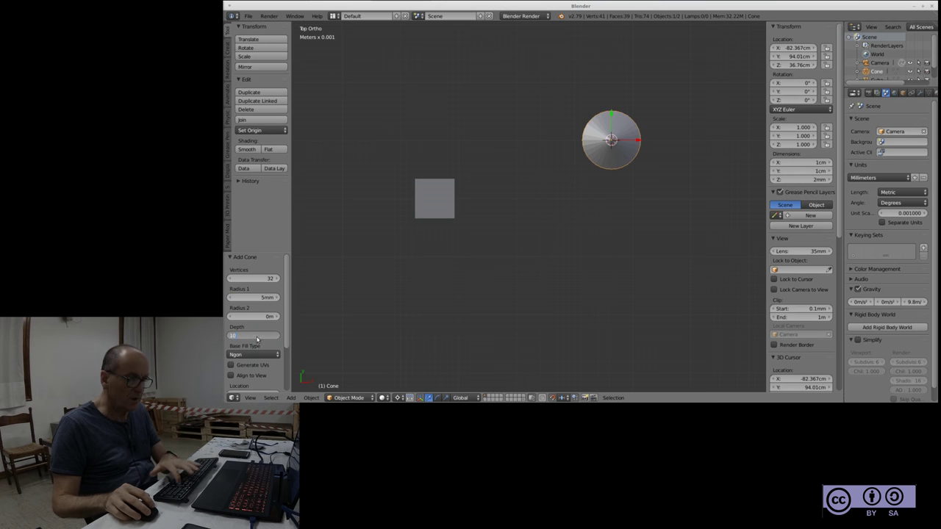
{"action": "key", "text": "Return"}
{"action": "left_click", "coordinate": [470, 300]}
{"action": "middle_click_drag", "start_coordinate": [569, 291], "coordinate": [561, 228]}
Move the cube to a new spot, then lower it along Z in front view
{"action": "right_click", "coordinate": [438, 276]}
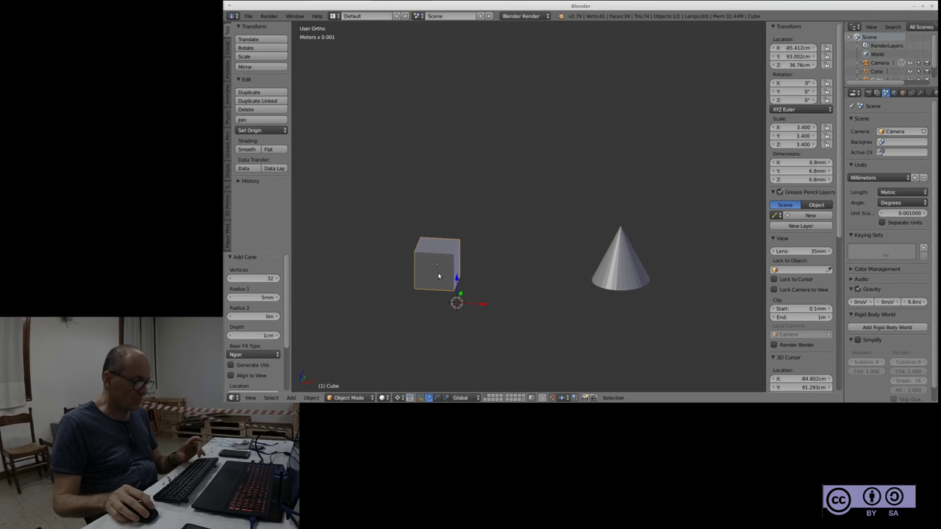
{"action": "key", "text": "g"}
{"action": "left_click", "coordinate": [514, 267]}
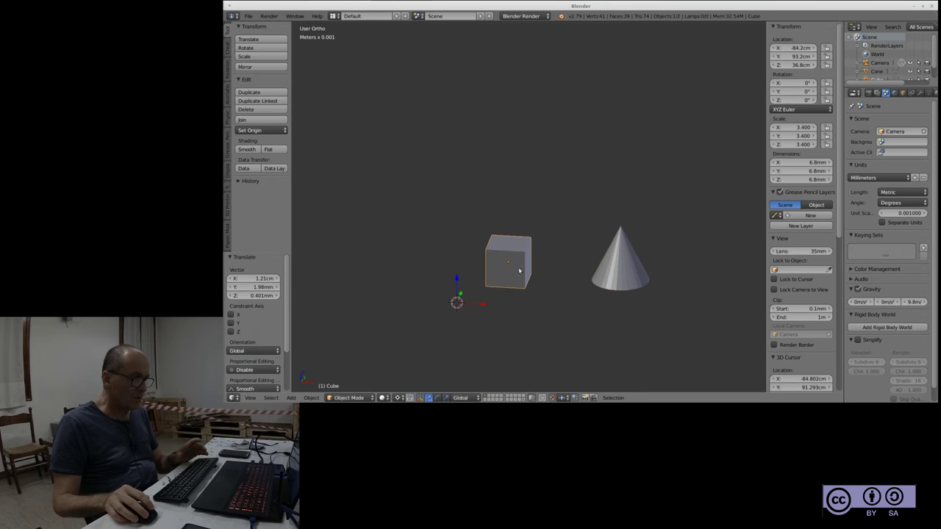
{"action": "key", "text": "KP_1"}
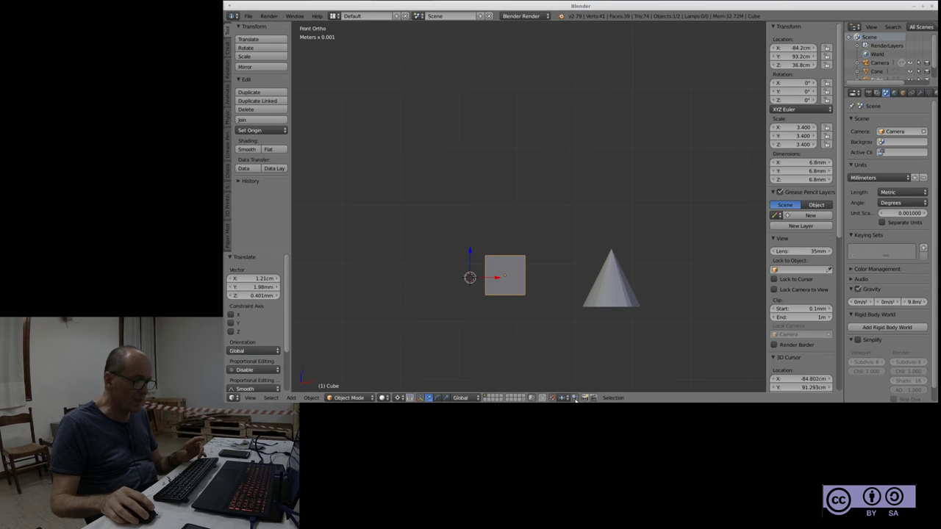
{"action": "mouse_move", "coordinate": [469, 248]}
{"action": "left_mouse_down"}
{"action": "mouse_move", "coordinate": [469, 277]}
{"action": "mouse_move", "coordinate": [471, 258]}
{"action": "left_mouse_up"}
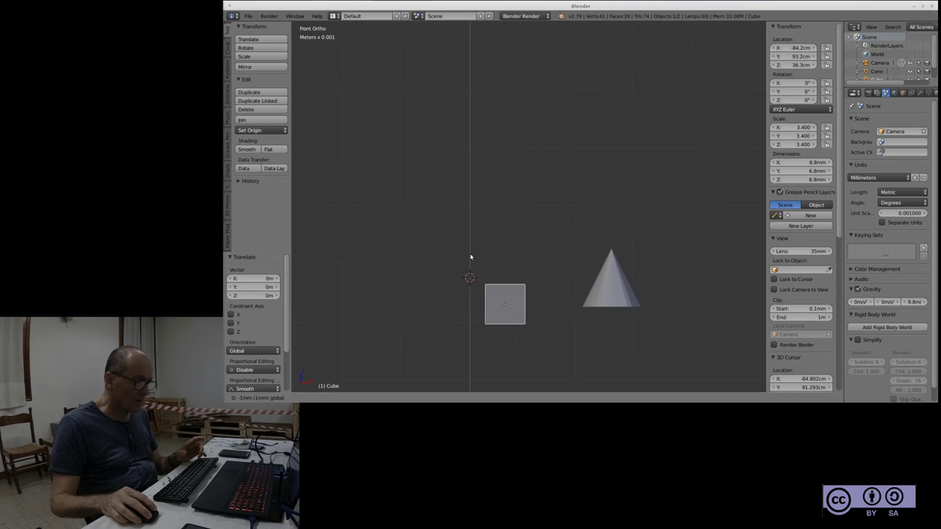
Lower the cone along Z so it rests on the ground beside the cube
{"action": "right_click", "coordinate": [605, 269]}
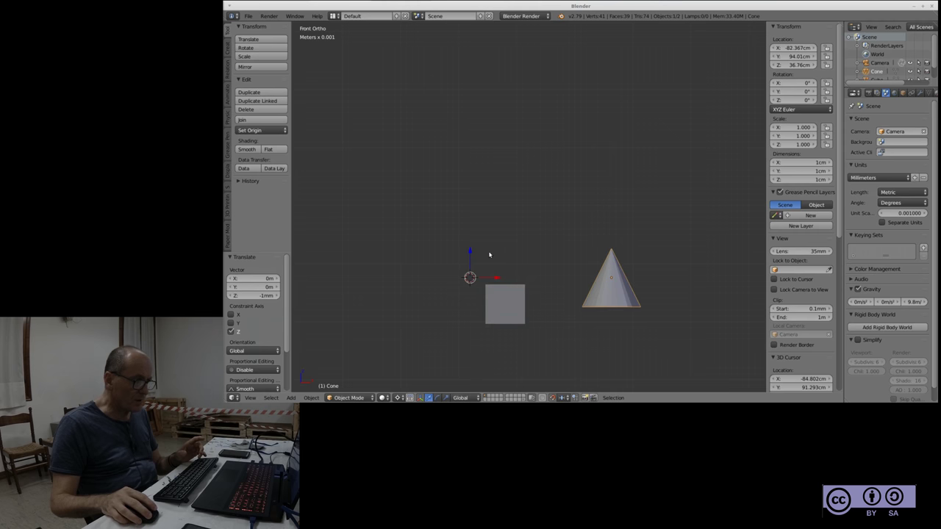
{"action": "left_click_drag", "start_coordinate": [472, 253], "coordinate": [471, 269]}
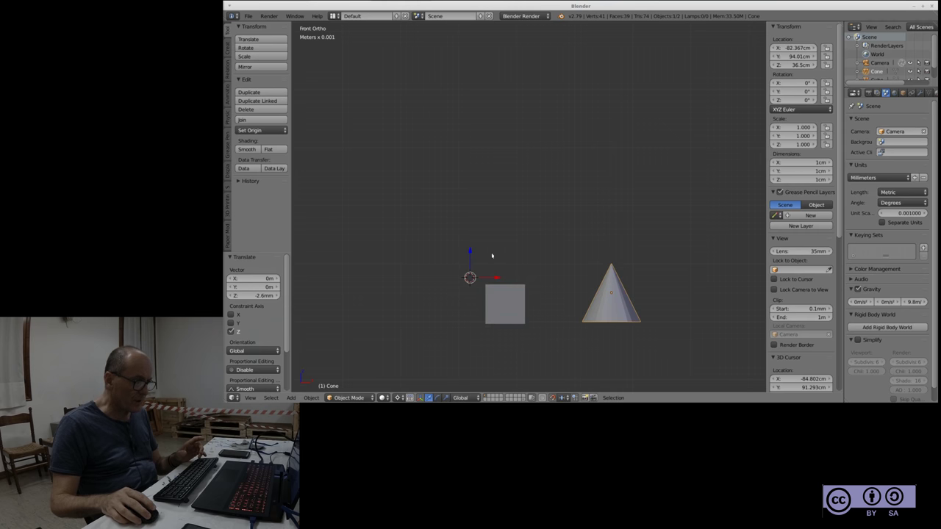
{"action": "scroll", "coordinate": [589, 272], "scroll_direction": "down", "scroll_amount": 3}
{"action": "middle_click_drag", "start_coordinate": [622, 301], "coordinate": [632, 326]}
{"action": "scroll", "coordinate": [632, 325], "scroll_direction": "up", "scroll_amount": 2}
{"action": "scroll", "coordinate": [555, 270], "scroll_direction": "up", "scroll_amount": 4}
{"action": "scroll", "coordinate": [555, 270], "scroll_direction": "down", "scroll_amount": 3}
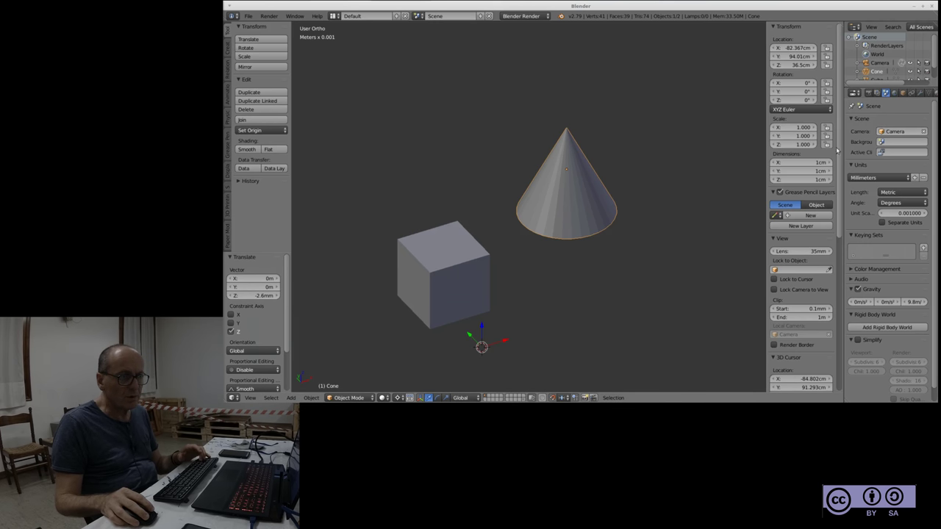
Widen the panels and show the cone's Object Data settings, leaving Auto Smooth off
{"action": "left_click_drag", "start_coordinate": [765, 159], "coordinate": [728, 158]}
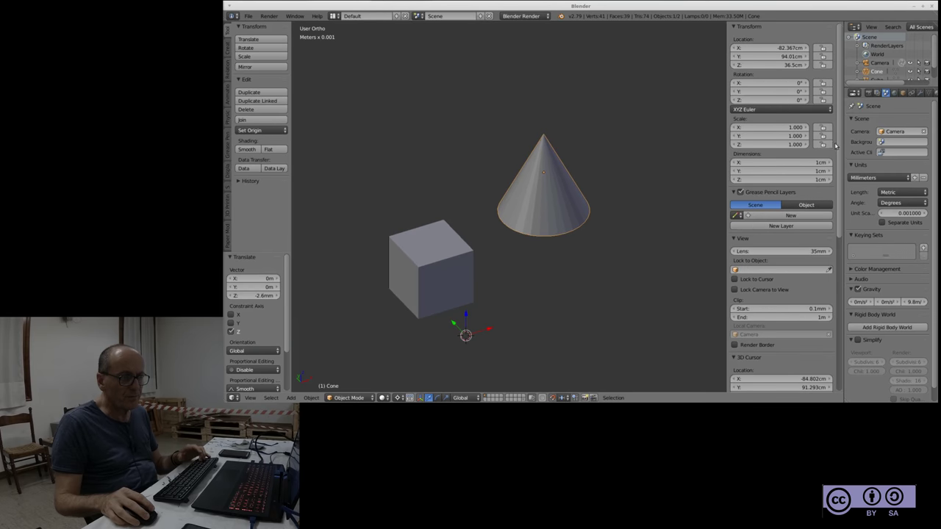
{"action": "left_click_drag", "start_coordinate": [843, 145], "coordinate": [814, 145]}
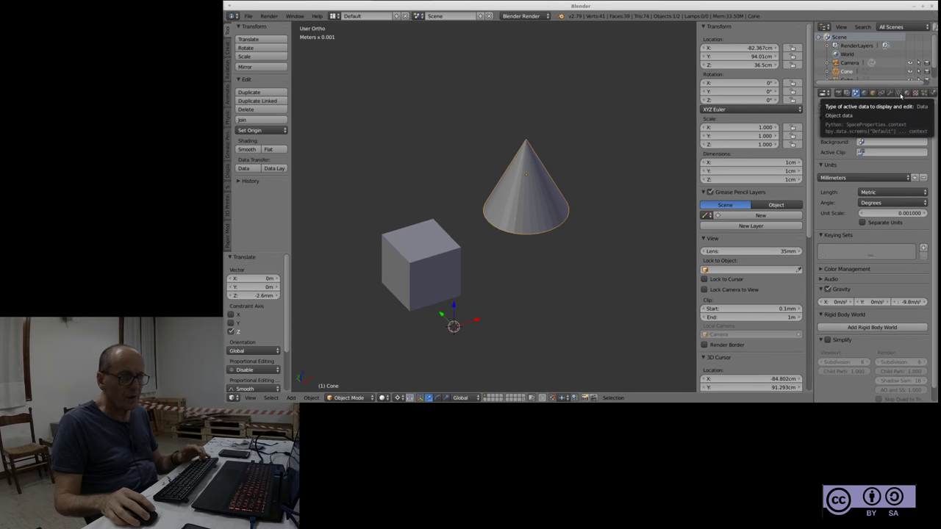
{"action": "left_click", "coordinate": [899, 93]}
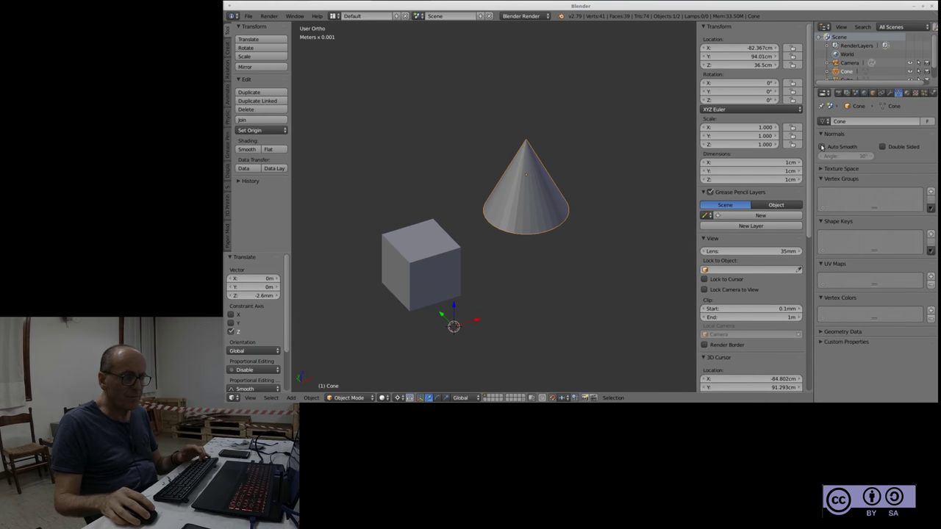
{"action": "left_click", "coordinate": [822, 147]}
{"action": "left_click", "coordinate": [821, 147]}
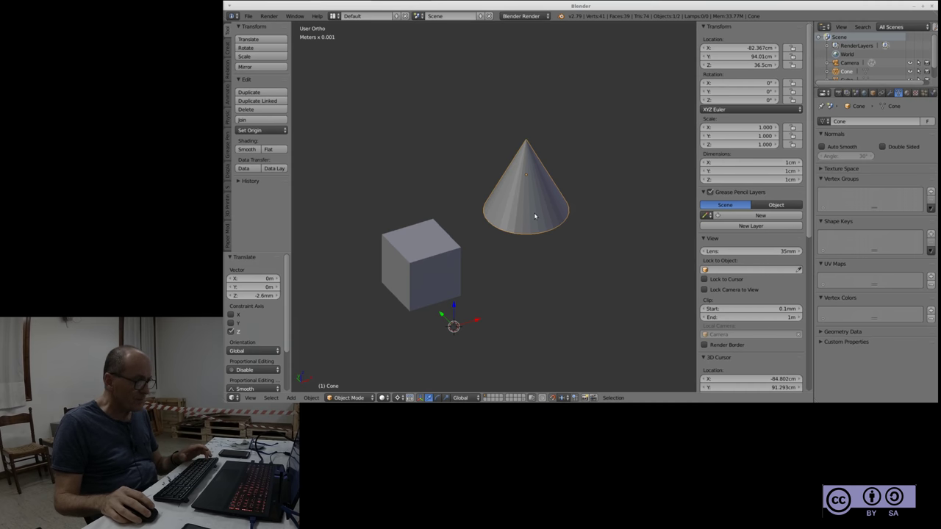
{"action": "key", "text": "Tab"}
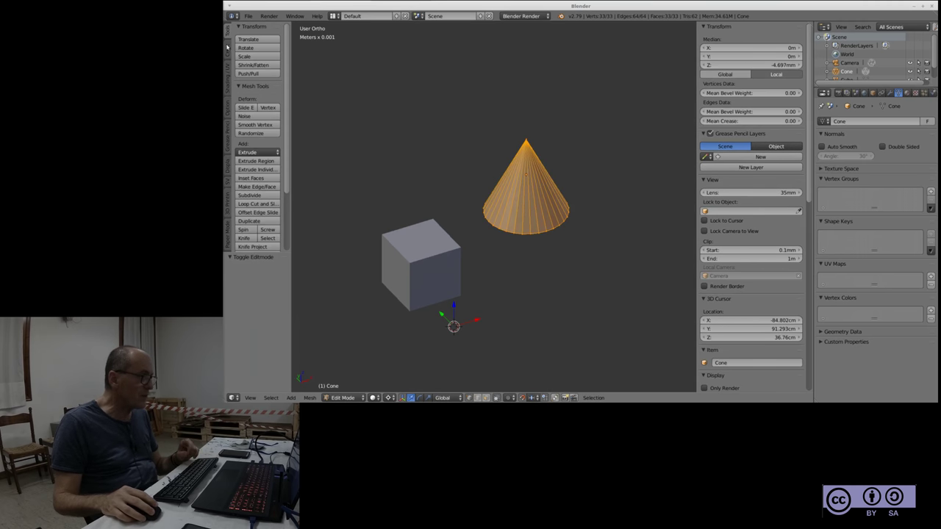
Set the cone's faces to Smooth shading, deselect all, and return to Object Mode
{"action": "left_click", "coordinate": [228, 85]}
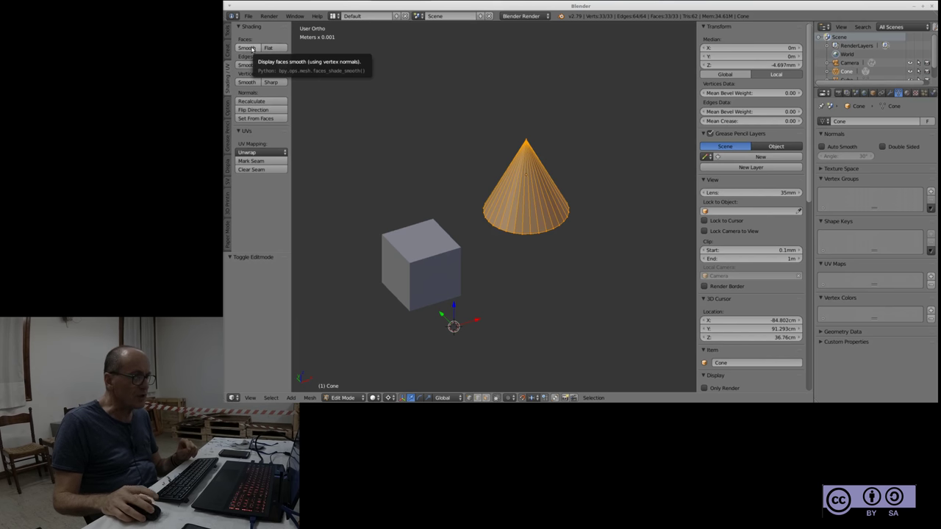
{"action": "left_click", "coordinate": [248, 48]}
{"action": "key", "text": "a"}
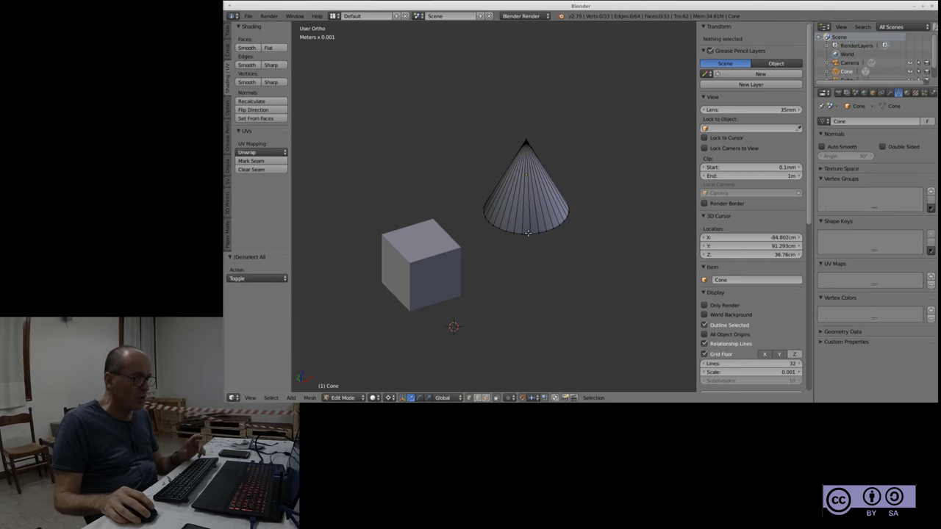
{"action": "key", "text": "Tab"}
{"action": "mouse_move", "coordinate": [580, 233]}
{"action": "middle_mouse_down"}
{"action": "mouse_move", "coordinate": [546, 245]}
{"action": "mouse_move", "coordinate": [561, 212]}
{"action": "mouse_move", "coordinate": [581, 221]}
{"action": "mouse_move", "coordinate": [574, 243]}
{"action": "middle_mouse_up"}
{"action": "scroll", "coordinate": [559, 191], "scroll_direction": "up", "scroll_amount": 4}
{"action": "scroll", "coordinate": [519, 223], "scroll_direction": "up", "scroll_amount": 1}
{"action": "scroll", "coordinate": [512, 220], "scroll_direction": "down", "scroll_amount": 2}
{"action": "mouse_move", "coordinate": [512, 220]}
{"action": "middle_mouse_down", "text": "shift"}
{"action": "mouse_move", "coordinate": [535, 215]}
{"action": "mouse_move", "coordinate": [525, 235]}
{"action": "mouse_move", "coordinate": [506, 210]}
{"action": "mouse_move", "coordinate": [521, 214]}
{"action": "mouse_move", "coordinate": [510, 219]}
{"action": "middle_mouse_up", "text": "shift"}
{"action": "scroll", "coordinate": [511, 218], "scroll_direction": "down", "scroll_amount": 3}
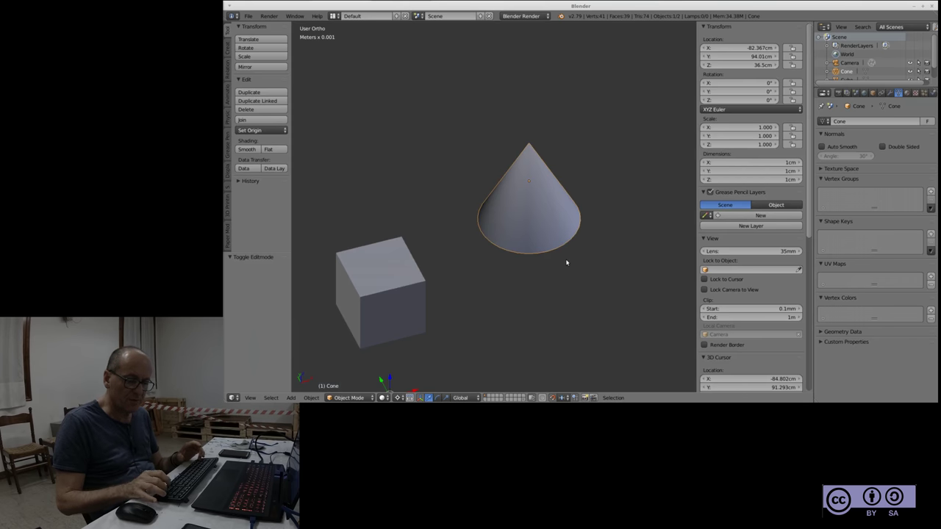
Zoom in on the cone's edge in Top Ortho and back out, then switch to Front Ortho
{"action": "key", "text": "KP_7"}
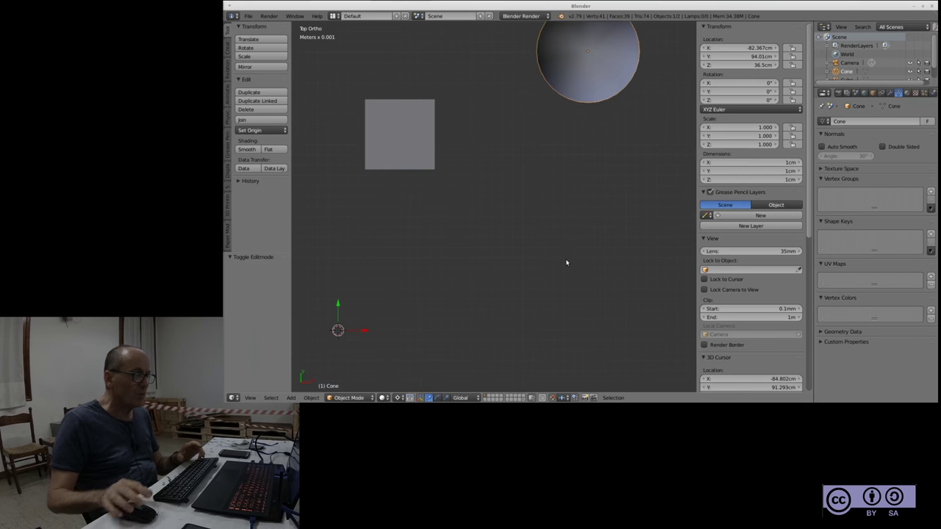
{"action": "scroll", "coordinate": [411, 309], "scroll_direction": "down", "scroll_amount": 4}
{"action": "scroll", "coordinate": [514, 154], "scroll_direction": "up", "scroll_amount": 3}
{"action": "scroll", "coordinate": [518, 148], "scroll_direction": "up", "scroll_amount": 4}
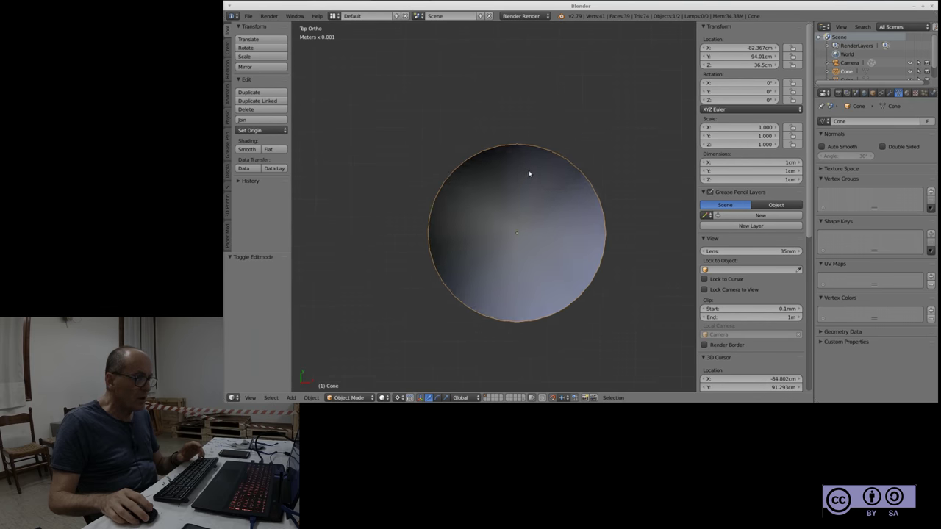
{"action": "scroll", "coordinate": [522, 150], "scroll_direction": "up", "scroll_amount": 3}
{"action": "scroll", "coordinate": [500, 114], "scroll_direction": "up", "scroll_amount": 2}
{"action": "scroll", "coordinate": [491, 110], "scroll_direction": "up", "scroll_amount": 2}
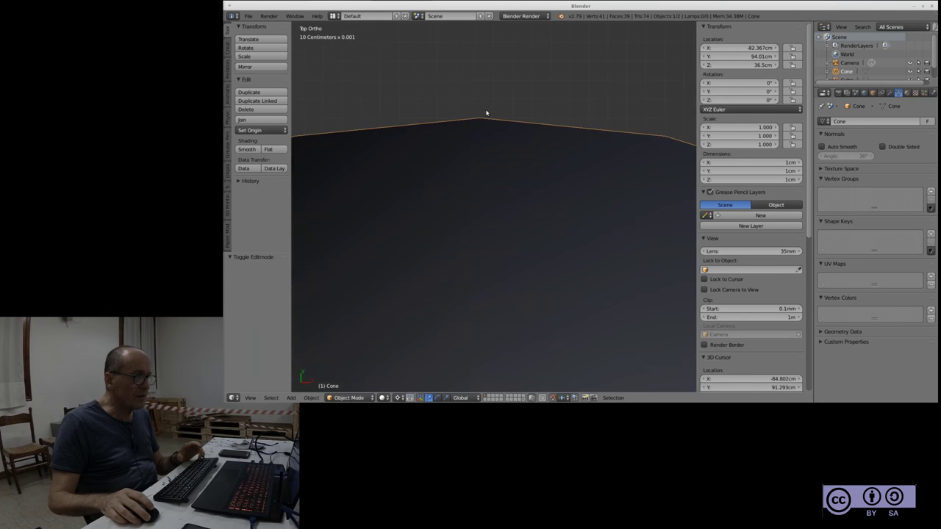
{"action": "scroll", "coordinate": [507, 120], "scroll_direction": "down", "scroll_amount": 1}
{"action": "scroll", "coordinate": [441, 126], "scroll_direction": "down", "scroll_amount": 1}
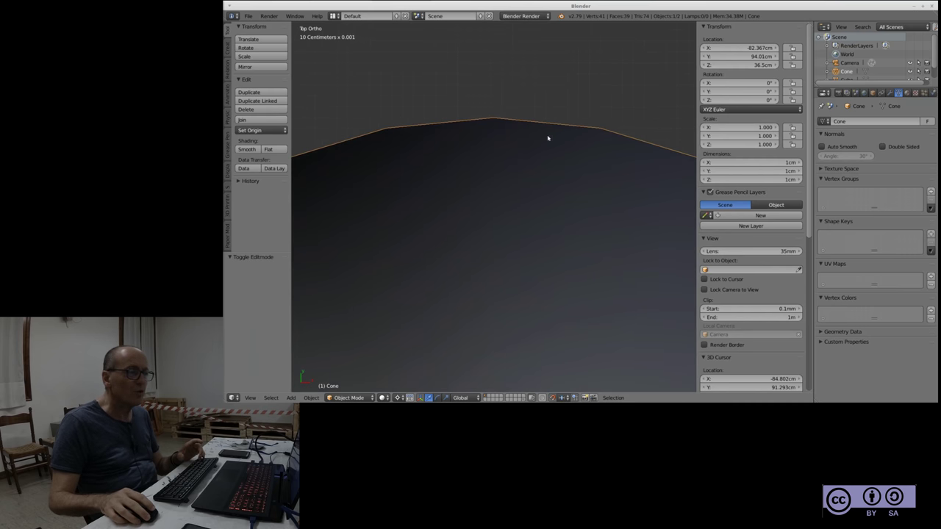
{"action": "scroll", "coordinate": [523, 118], "scroll_direction": "down", "scroll_amount": 4}
{"action": "scroll", "coordinate": [544, 220], "scroll_direction": "down", "scroll_amount": 2}
{"action": "scroll", "coordinate": [502, 222], "scroll_direction": "down", "scroll_amount": 3}
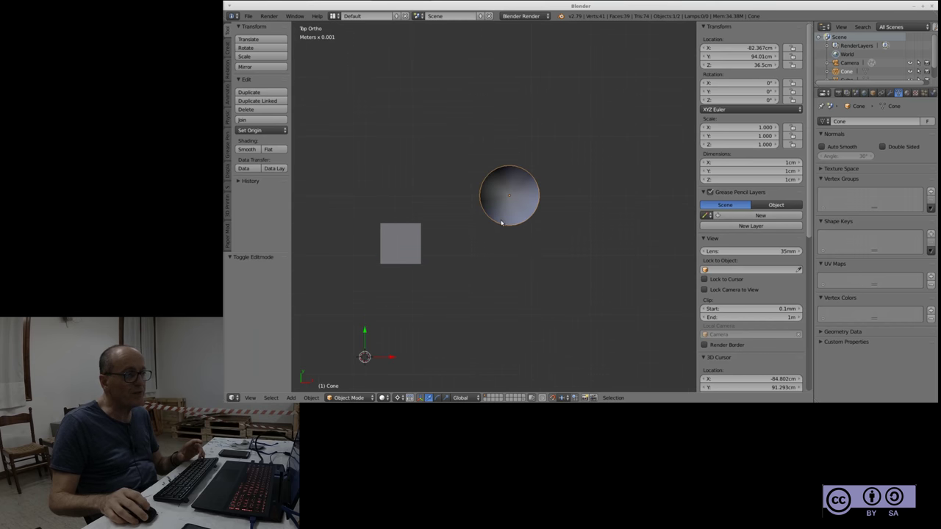
{"action": "mouse_move", "coordinate": [527, 244]}
{"action": "middle_mouse_down"}
{"action": "mouse_move", "coordinate": [542, 218]}
{"action": "mouse_move", "coordinate": [521, 193]}
{"action": "mouse_move", "coordinate": [540, 183]}
{"action": "mouse_move", "coordinate": [531, 222]}
{"action": "middle_mouse_up"}
{"action": "key", "text": "KP_1"}
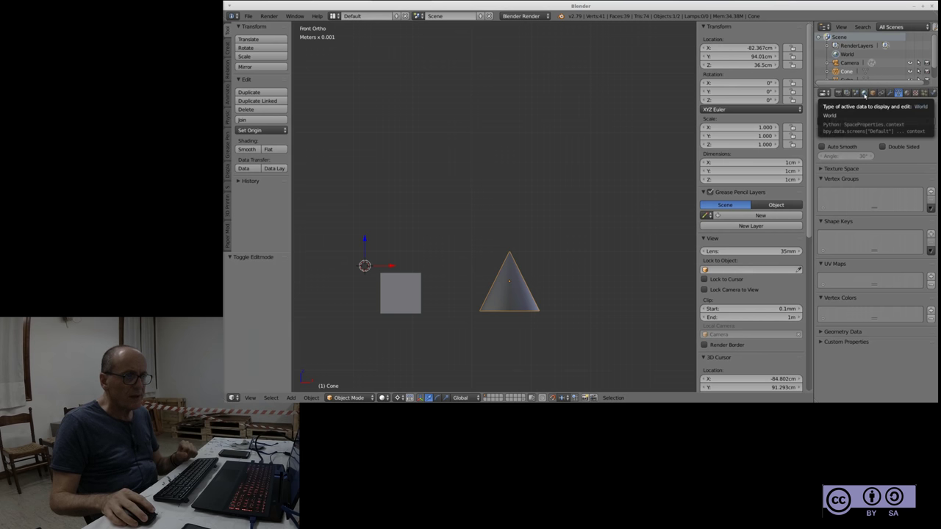
Show the World settings and set the render engine to Cycles Render
{"action": "left_click", "coordinate": [864, 94]}
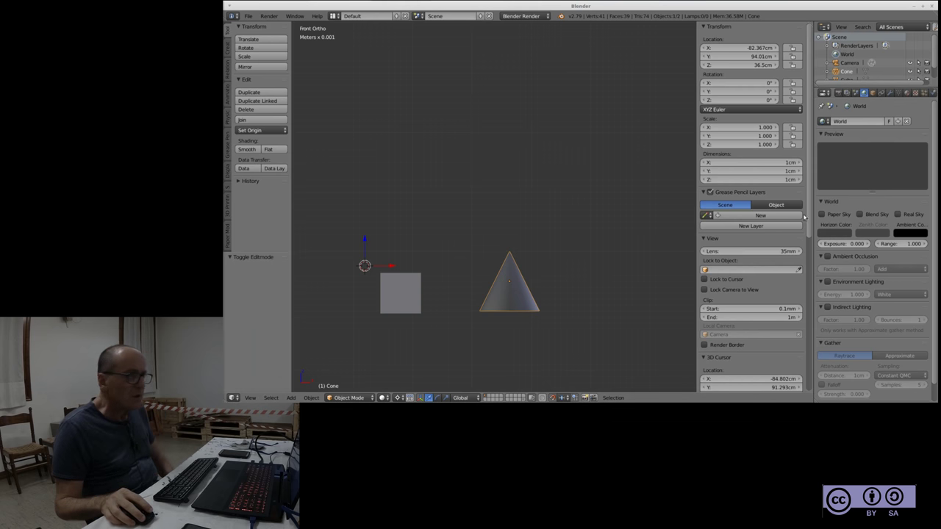
{"action": "left_click", "coordinate": [548, 16]}
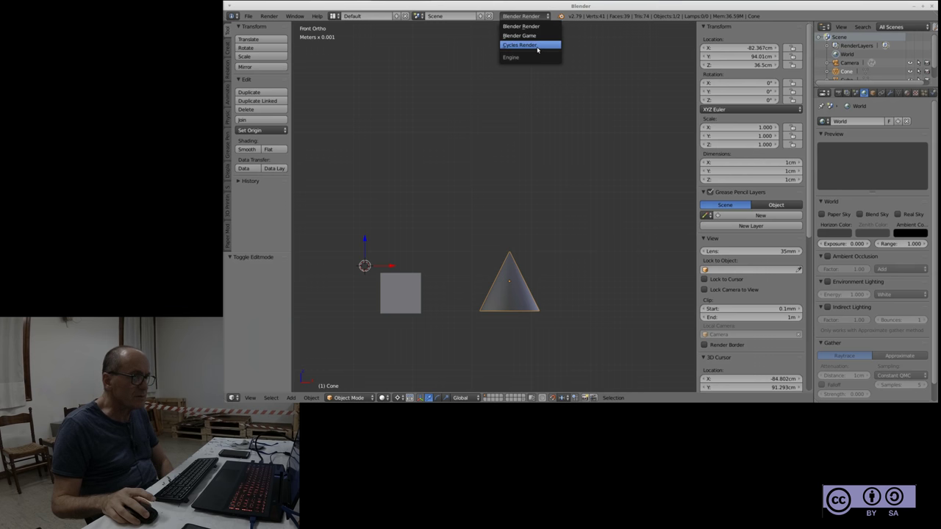
{"action": "left_click", "coordinate": [537, 47]}
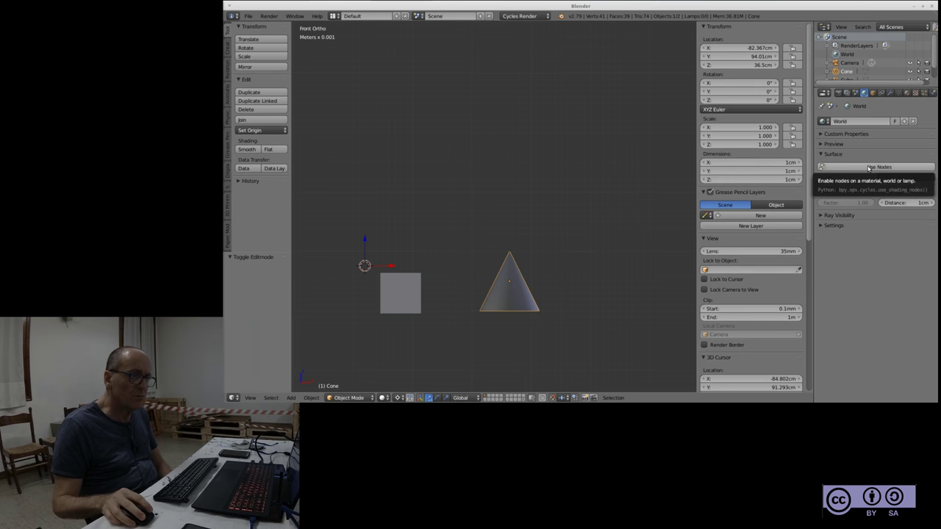
Enable Use Nodes for the World surface, giving a Background shader at strength 1.000
{"action": "left_click", "coordinate": [869, 168]}
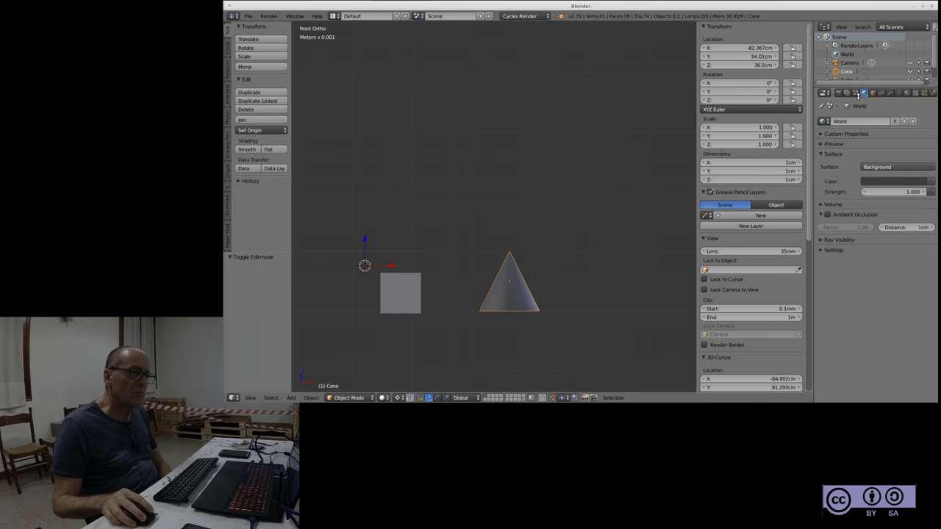
{"action": "scroll", "coordinate": [521, 128], "scroll_direction": "down", "scroll_amount": 1}
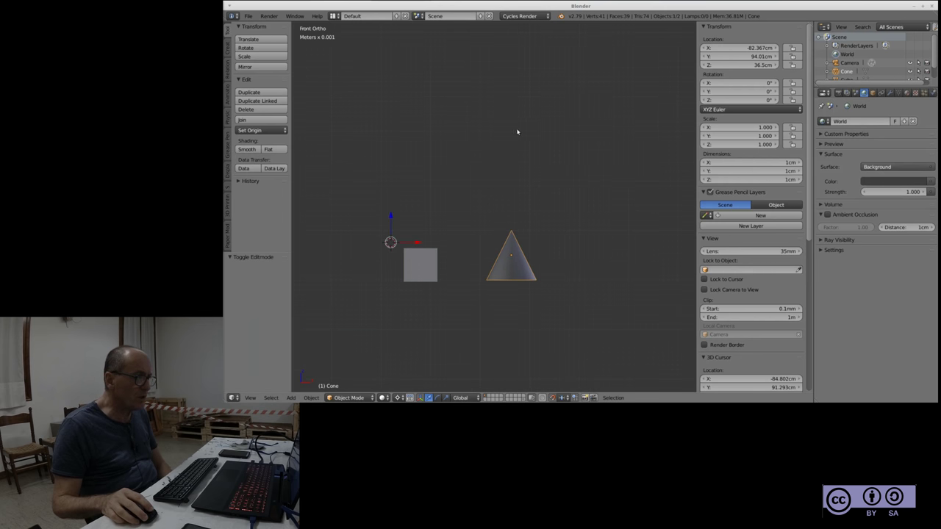
{"action": "scroll", "coordinate": [492, 191], "scroll_direction": "down", "scroll_amount": 2}
{"action": "scroll", "coordinate": [462, 261], "scroll_direction": "up", "scroll_amount": 2}
{"action": "scroll", "coordinate": [485, 278], "scroll_direction": "up", "scroll_amount": 1}
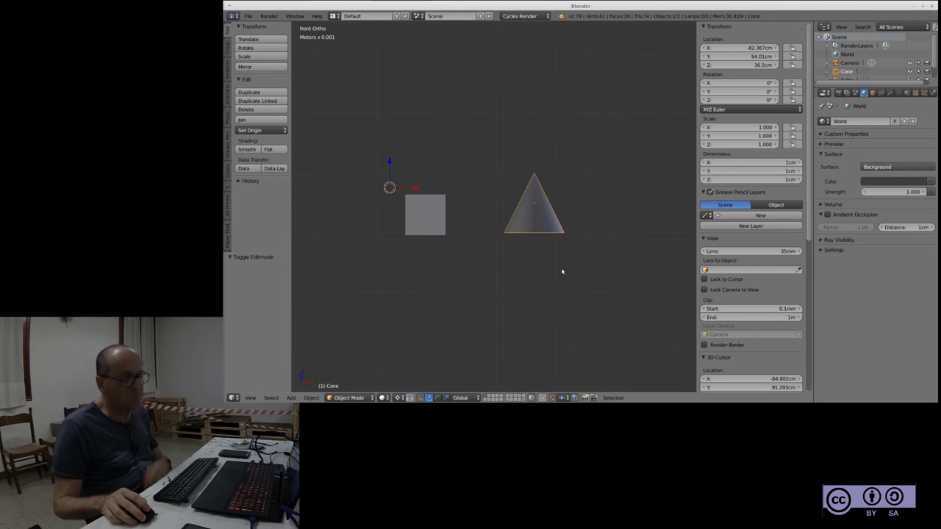
Select the cube and move it 5 mm along X toward the cone, keeping its original height
{"action": "right_click", "coordinate": [424, 226]}
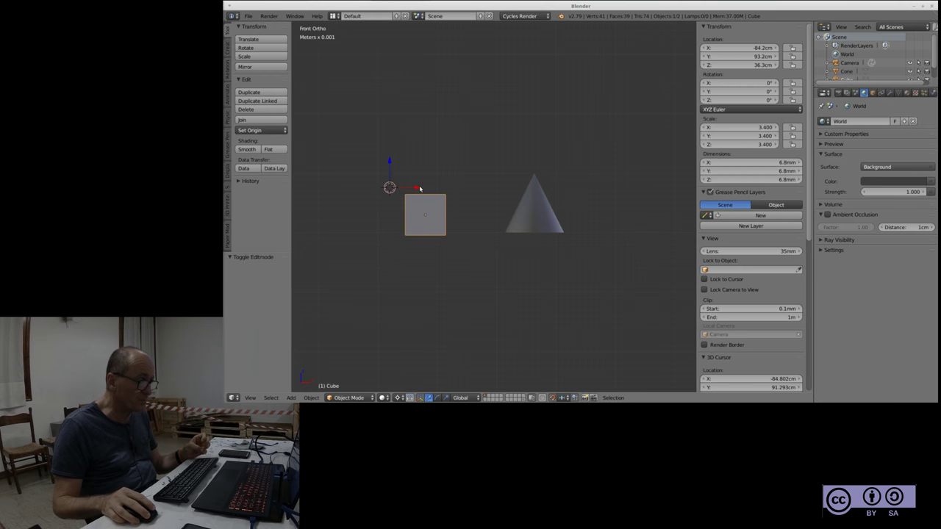
{"action": "left_click_drag", "start_coordinate": [417, 189], "coordinate": [450, 197]}
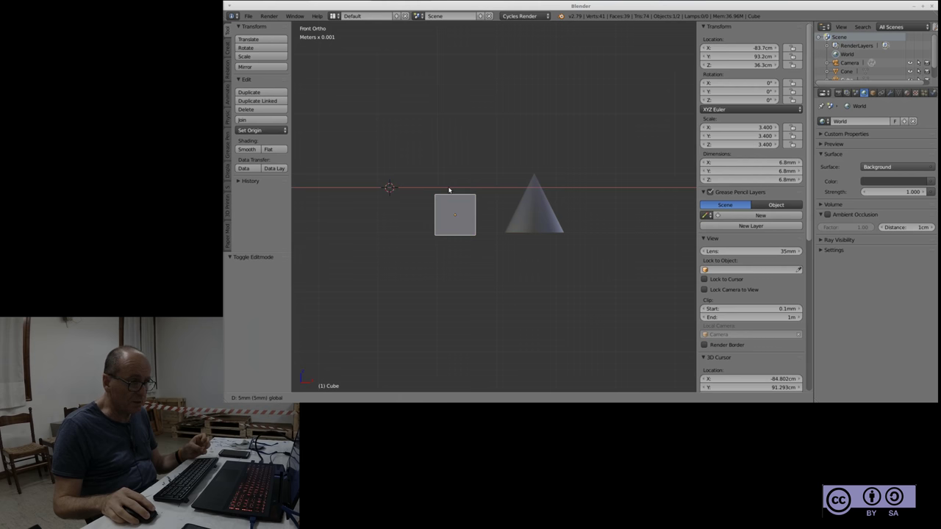
{"action": "scroll", "coordinate": [452, 213], "scroll_direction": "up", "scroll_amount": 2}
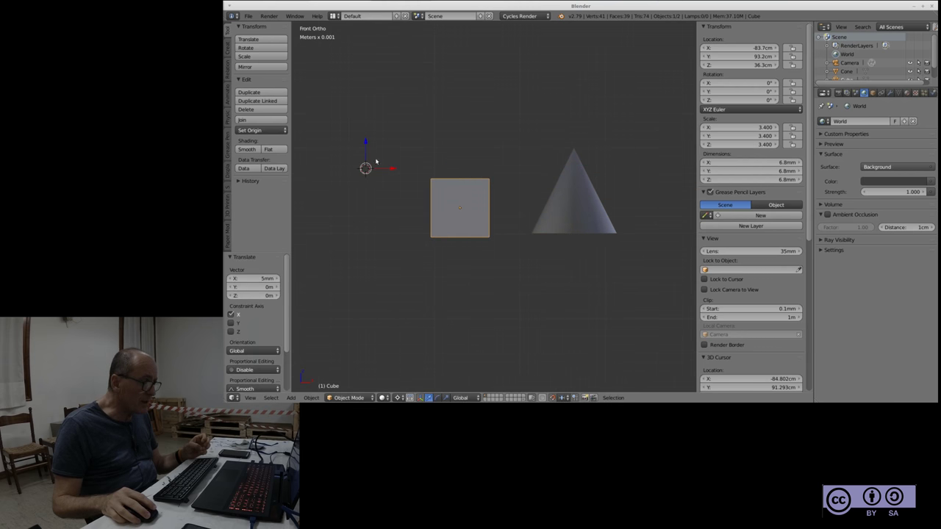
{"action": "left_click_drag", "start_coordinate": [366, 143], "coordinate": [367, 134]}
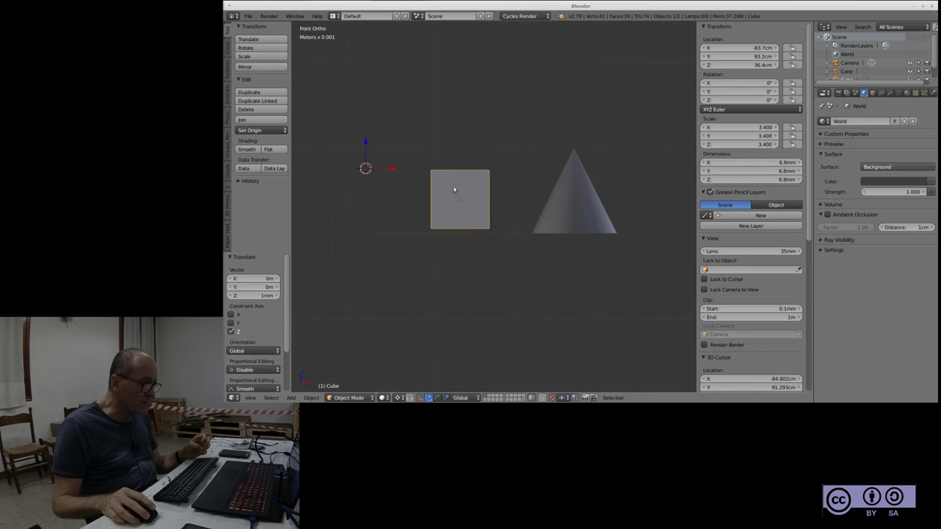
{"action": "scroll", "coordinate": [424, 213], "scroll_direction": "up", "scroll_amount": 3}
{"action": "scroll", "coordinate": [419, 207], "scroll_direction": "up", "scroll_amount": 2}
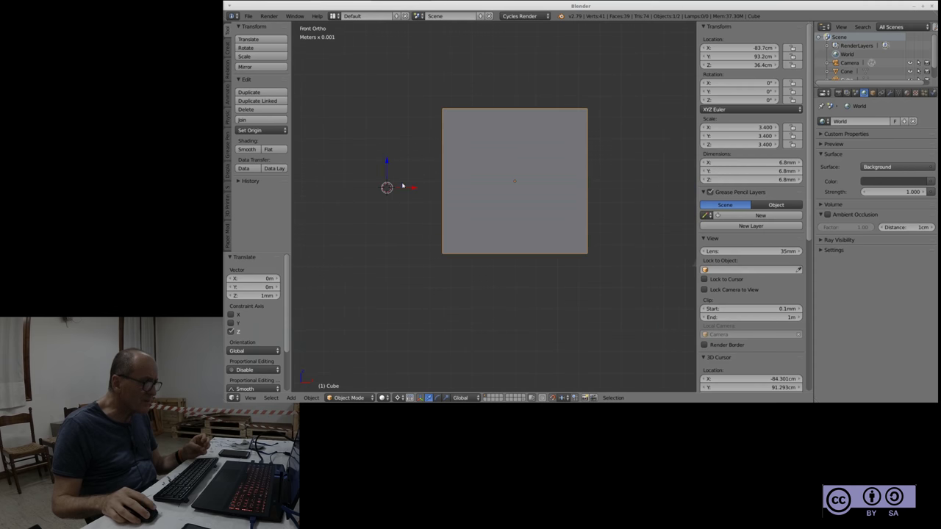
{"action": "left_click_drag", "start_coordinate": [387, 164], "coordinate": [388, 184]}
{"action": "scroll", "coordinate": [434, 206], "scroll_direction": "down", "scroll_amount": 4}
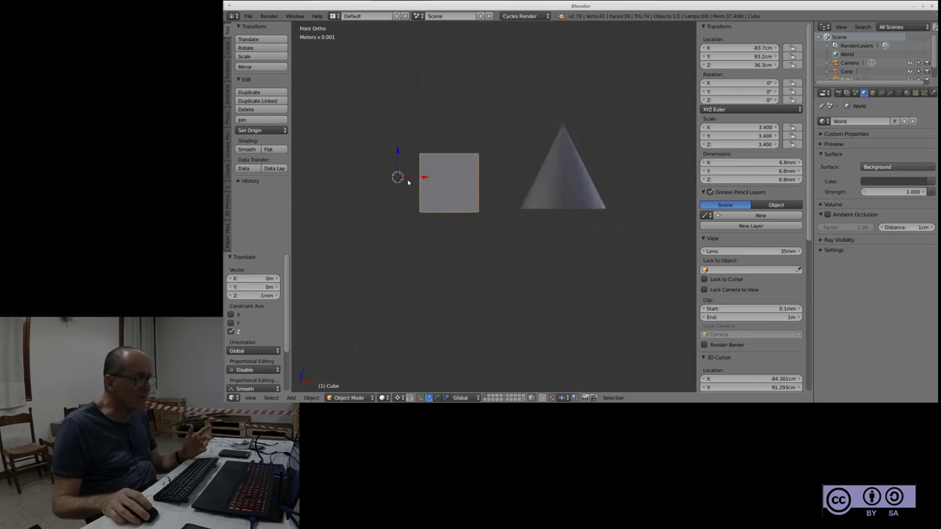
{"action": "scroll", "coordinate": [438, 215], "scroll_direction": "down", "scroll_amount": 4}
Split the 3D viewport into two stacked areas
{"action": "middle_click_drag", "start_coordinate": [508, 242], "coordinate": [522, 259]}
{"action": "scroll", "coordinate": [434, 168], "scroll_direction": "up", "scroll_amount": 1}
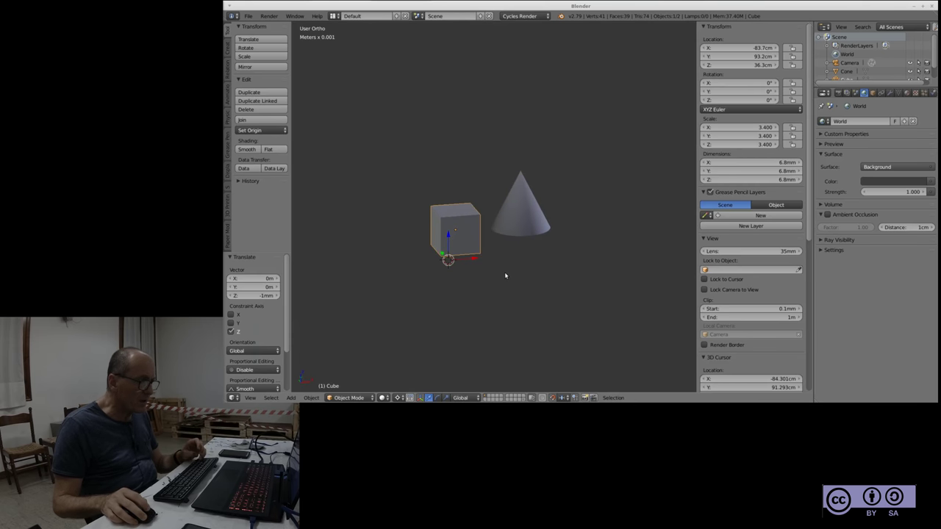
{"action": "scroll", "coordinate": [505, 276], "scroll_direction": "up", "scroll_amount": 3}
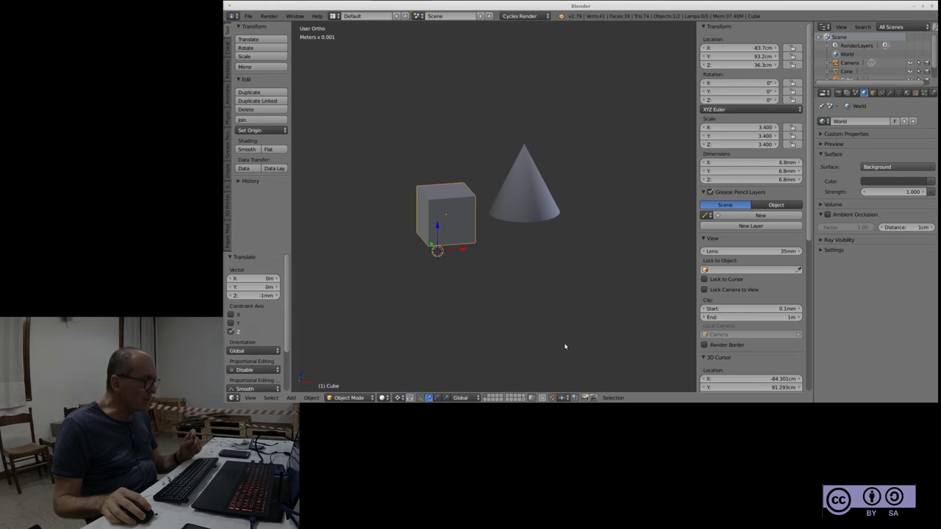
{"action": "left_click", "coordinate": [234, 397]}
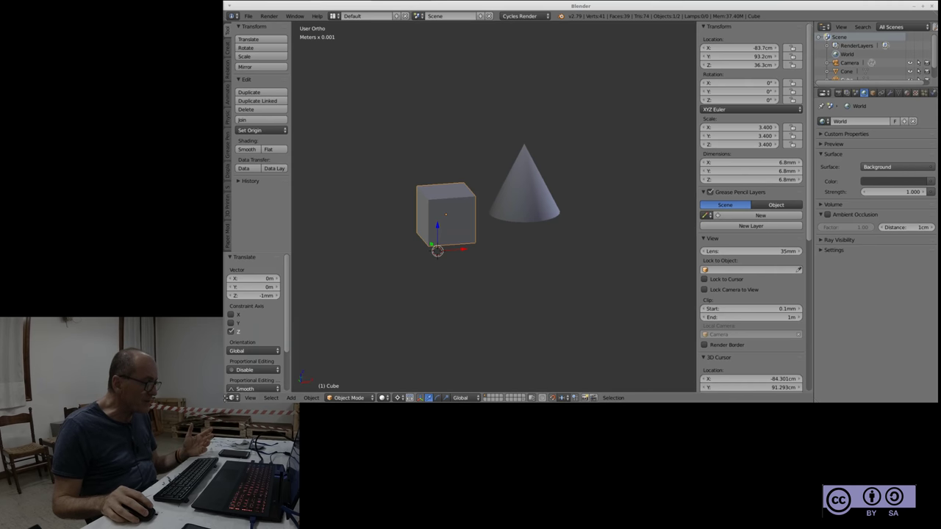
{"action": "left_click_drag", "start_coordinate": [225, 397], "coordinate": [353, 284]}
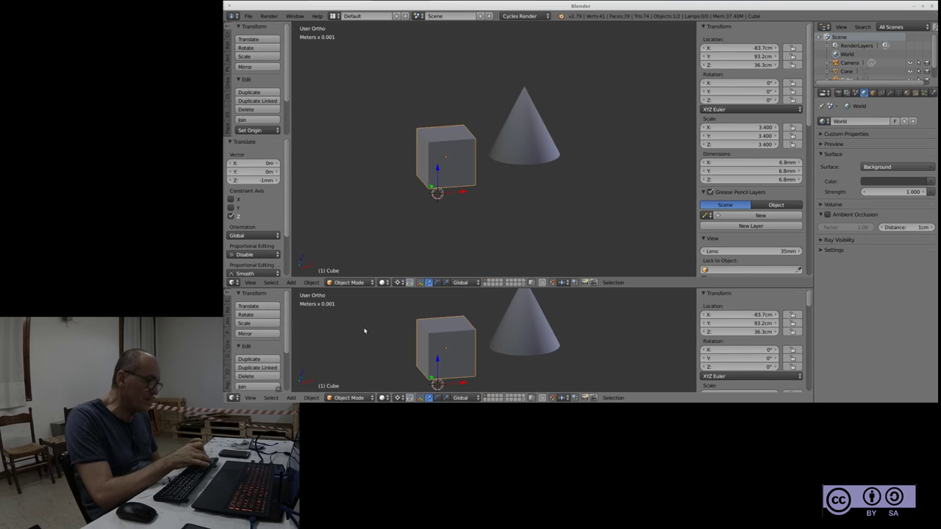
Change the lower viewport to the Node Editor with Shift+F3
{"action": "key", "text": "shift+F3"}
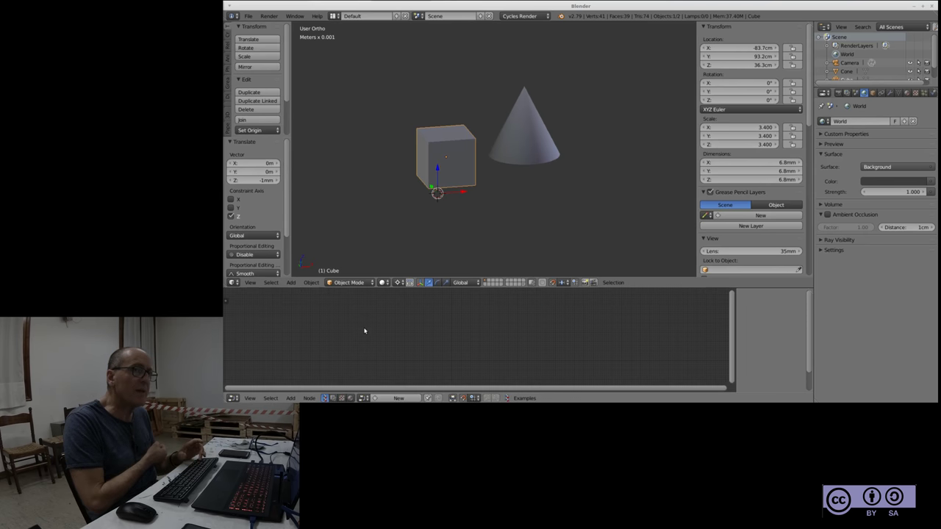
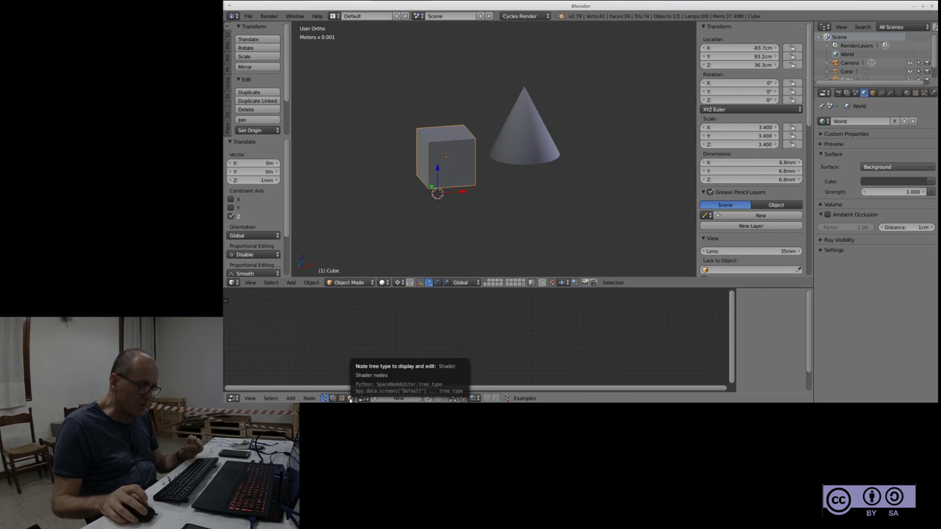
Display the World shader node tree, with its Background node, in the node editor
{"action": "left_click", "coordinate": [351, 399]}
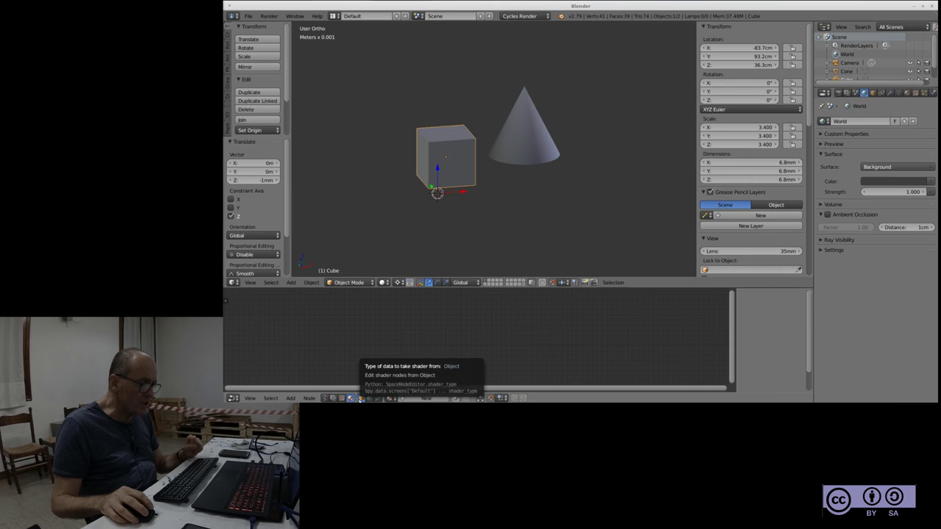
{"action": "left_click", "coordinate": [369, 397]}
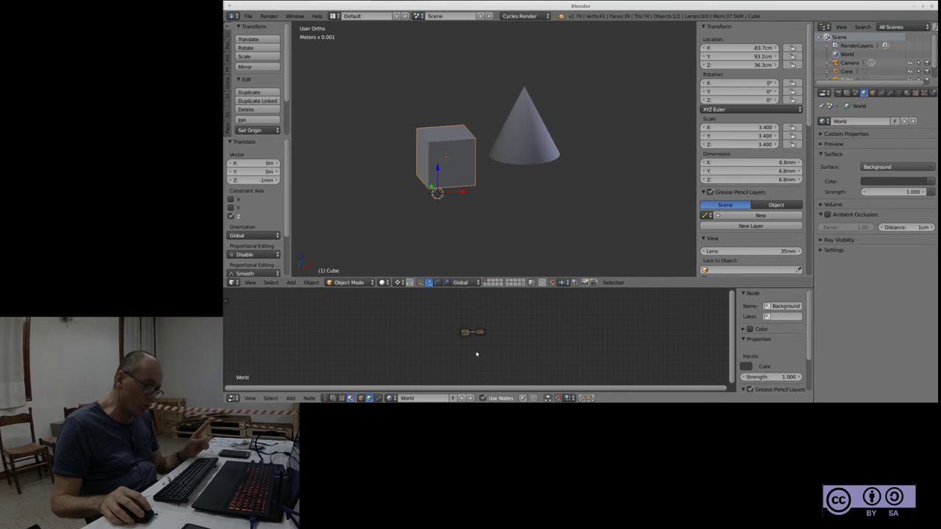
{"action": "scroll", "coordinate": [475, 334], "scroll_direction": "up", "scroll_amount": 2}
{"action": "scroll", "coordinate": [474, 333], "scroll_direction": "up", "scroll_amount": 2}
{"action": "scroll", "coordinate": [477, 327], "scroll_direction": "up", "scroll_amount": 2}
{"action": "scroll", "coordinate": [437, 350], "scroll_direction": "up", "scroll_amount": 1}
{"action": "scroll", "coordinate": [437, 351], "scroll_direction": "up", "scroll_amount": 2}
{"action": "scroll", "coordinate": [437, 352], "scroll_direction": "up", "scroll_amount": 1}
{"action": "scroll", "coordinate": [430, 352], "scroll_direction": "down", "scroll_amount": 1}
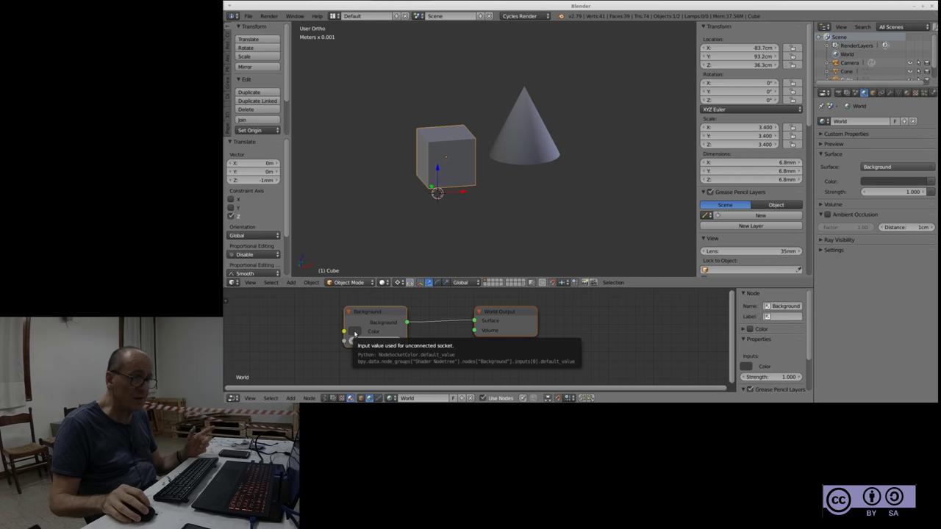
Set the World Background node's colour to a dark maroon on the colour wheel
{"action": "left_click", "coordinate": [355, 335]}
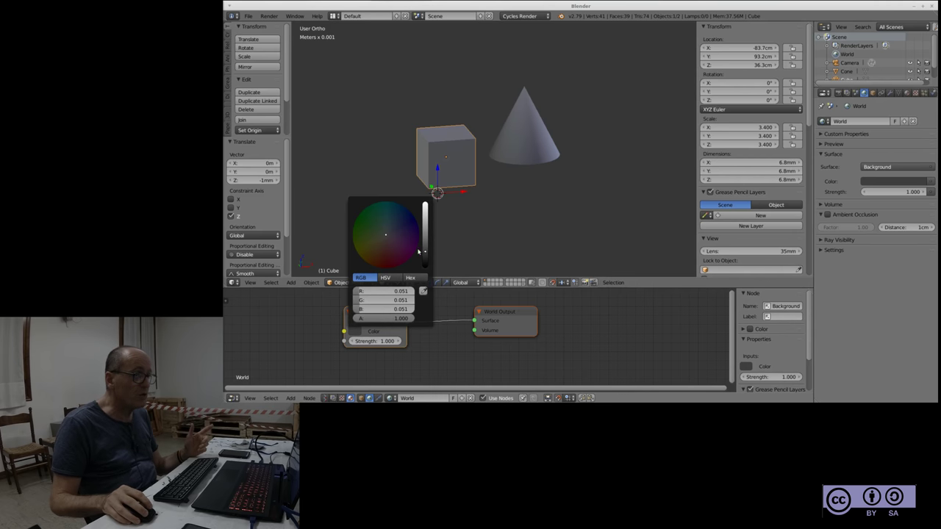
{"action": "mouse_move", "coordinate": [386, 234]}
{"action": "left_mouse_down"}
{"action": "mouse_move", "coordinate": [395, 227]}
{"action": "mouse_move", "coordinate": [369, 242]}
{"action": "left_mouse_up"}
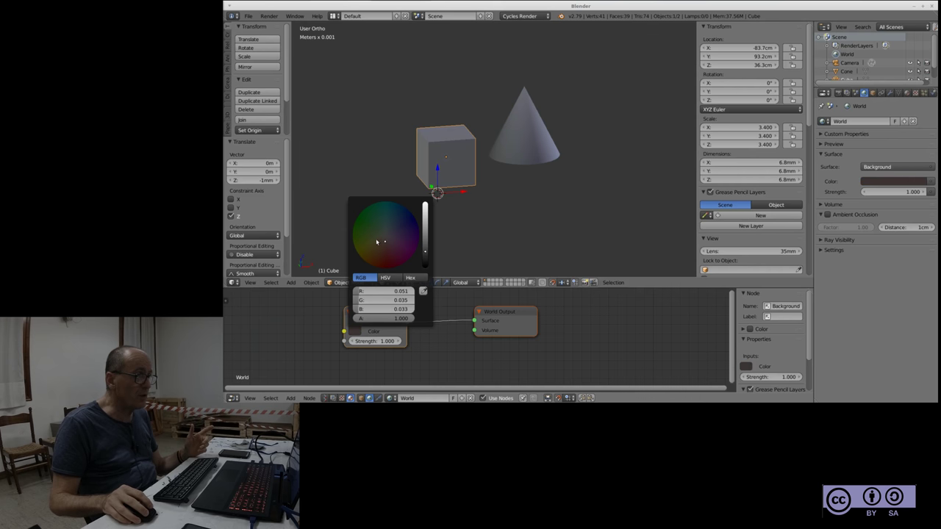
{"action": "left_click_drag", "start_coordinate": [380, 234], "coordinate": [395, 234]}
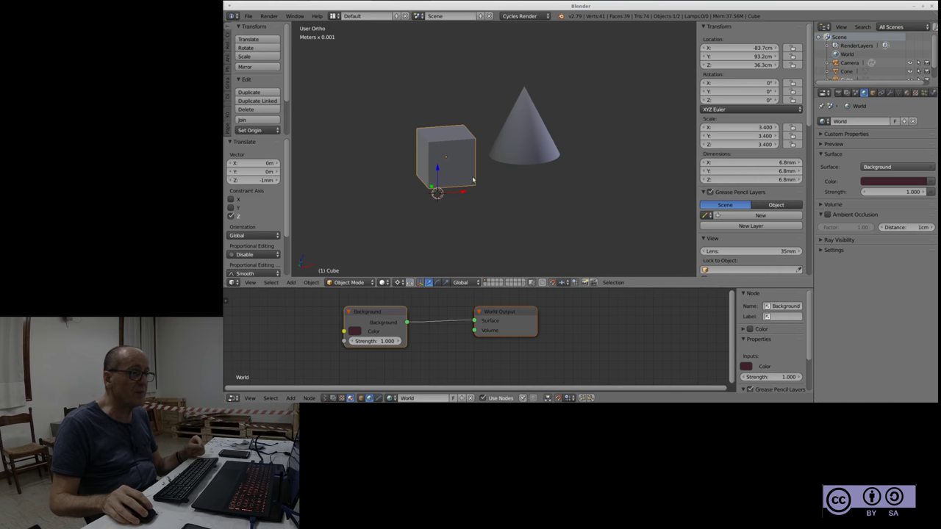
{"action": "left_click", "coordinate": [384, 282]}
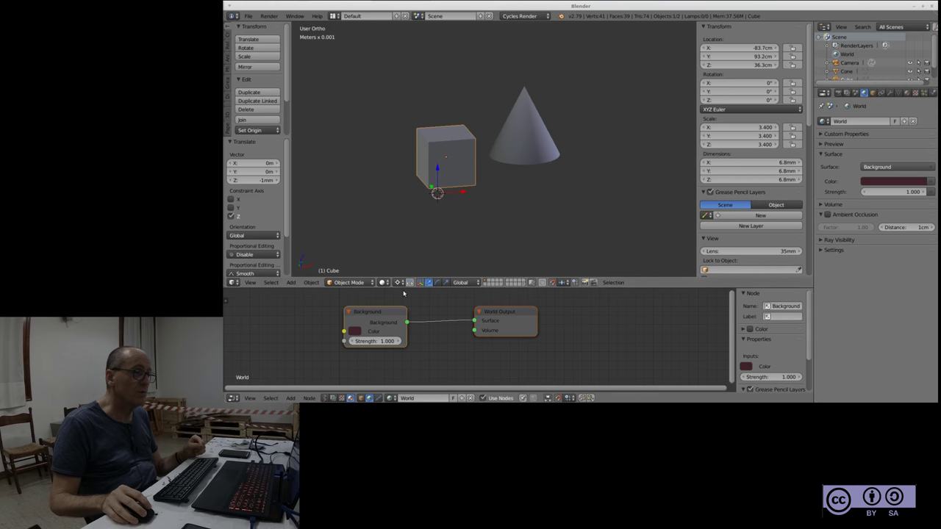
{"action": "left_click", "coordinate": [383, 282]}
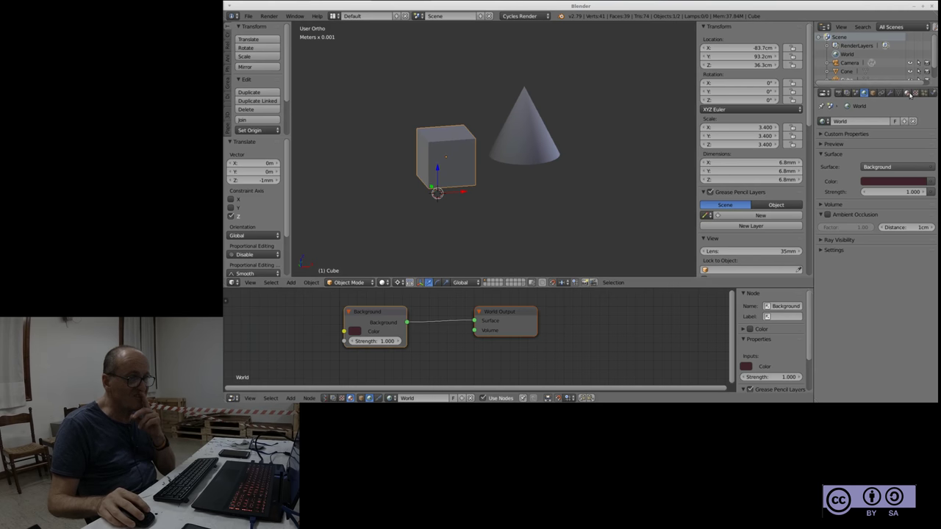
Create a new white diffuse material, Material.001, for the cube and expand its preview sphere
{"action": "left_click", "coordinate": [915, 93]}
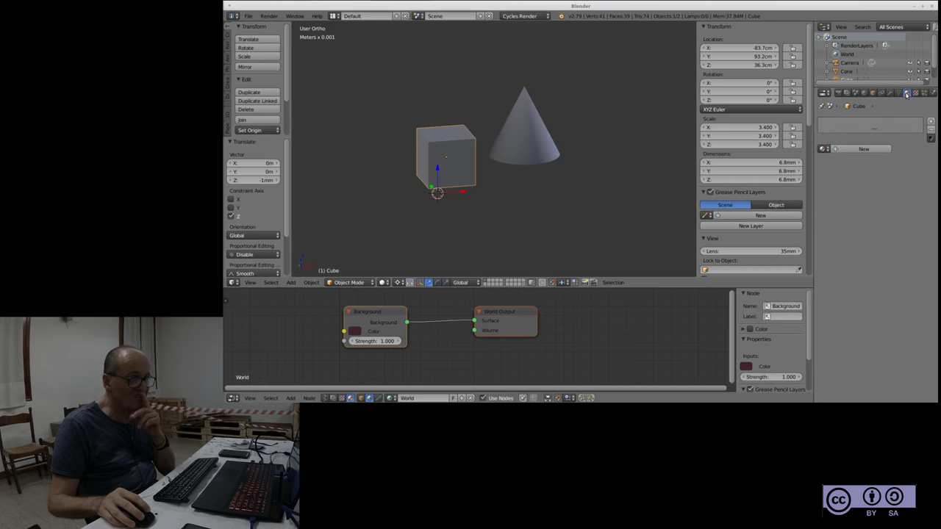
{"action": "left_click", "coordinate": [824, 149]}
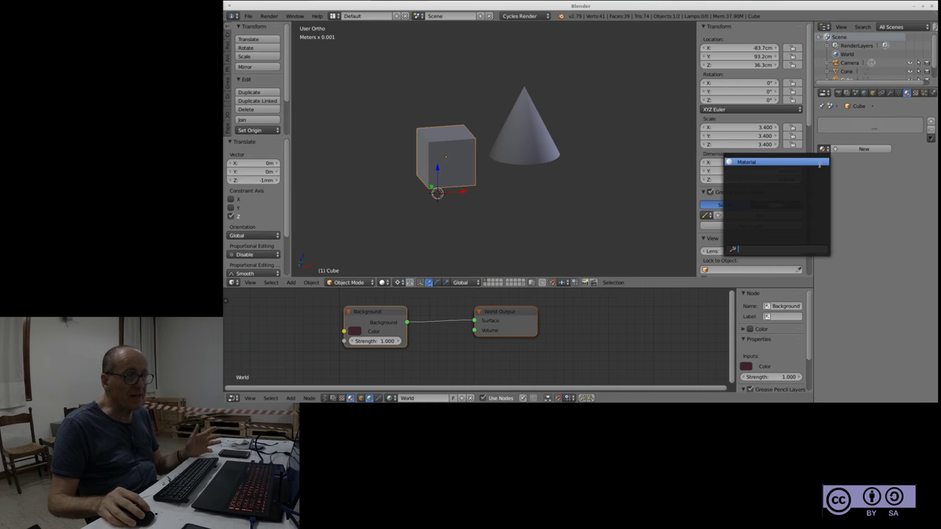
{"action": "left_click", "coordinate": [838, 151]}
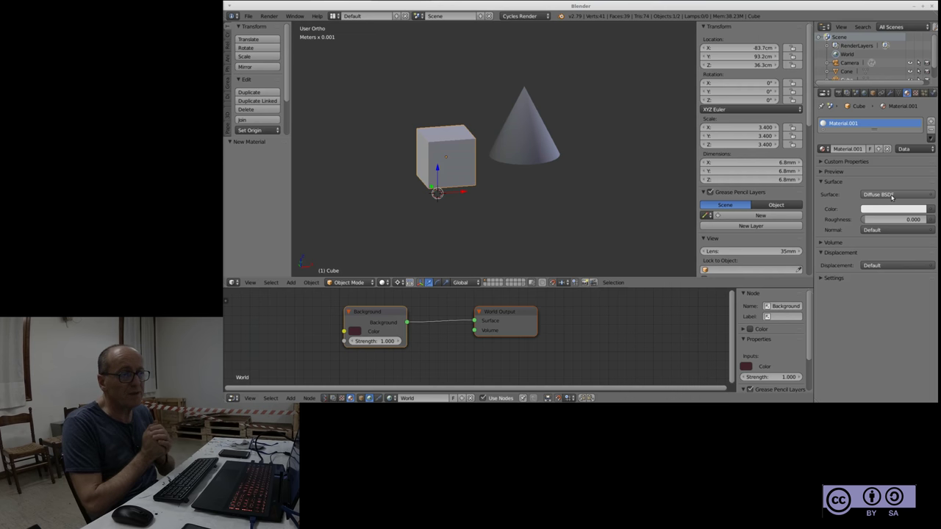
{"action": "left_click", "coordinate": [821, 172]}
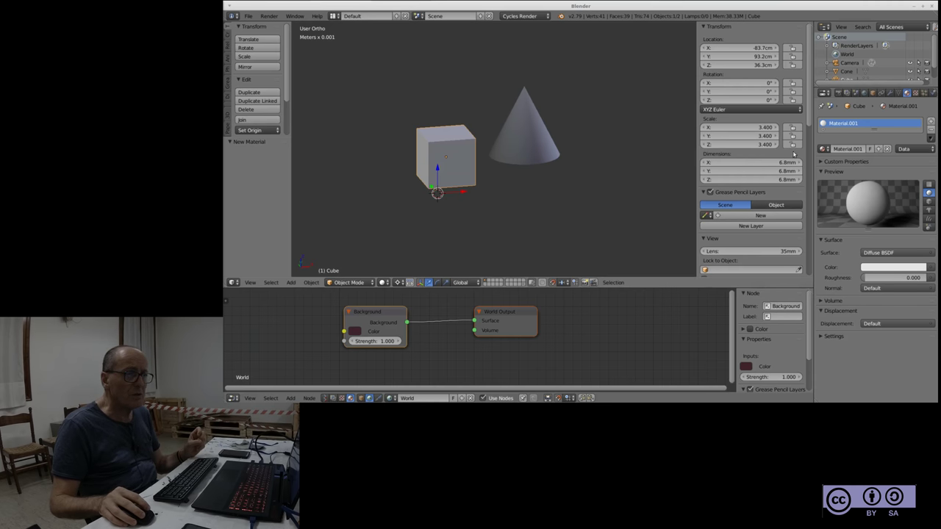
Rename the cube's material to 'Diffuse bianco', then select the cone
{"action": "left_click", "coordinate": [847, 148]}
{"action": "type", "text": "Diffuse bianco"}
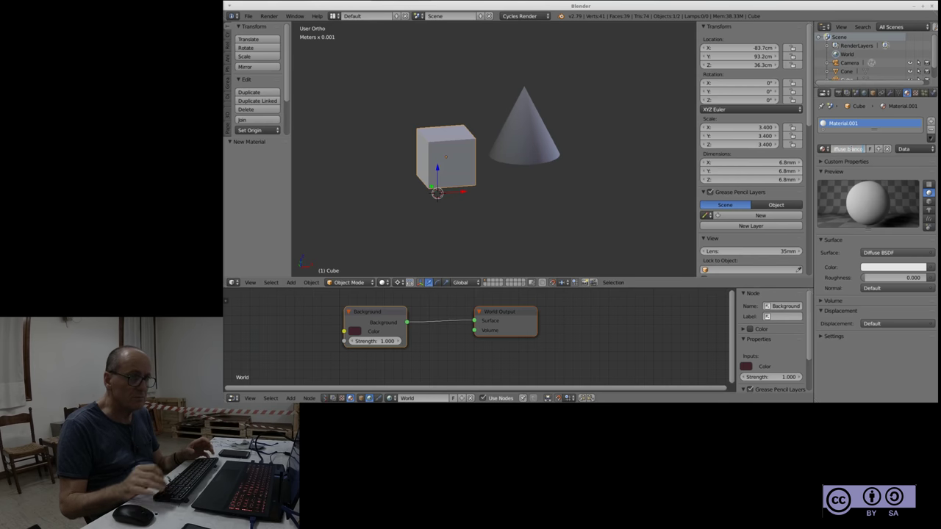
{"action": "left_click", "coordinate": [859, 127]}
{"action": "double_click", "coordinate": [859, 127]}
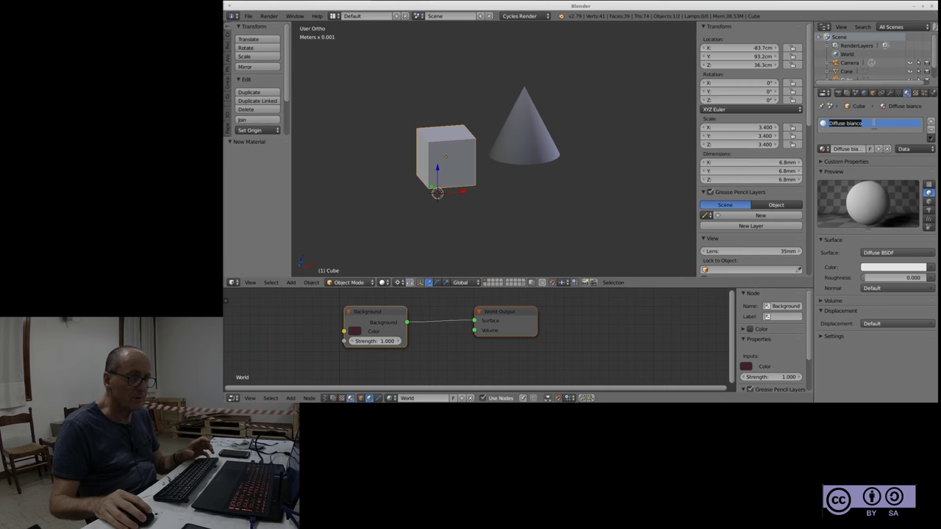
{"action": "key", "text": "Return"}
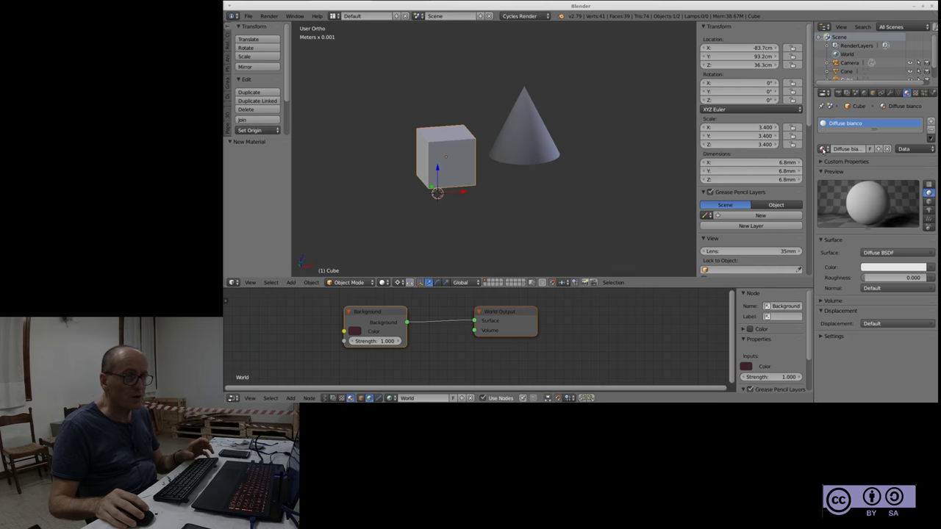
{"action": "left_click", "coordinate": [828, 149]}
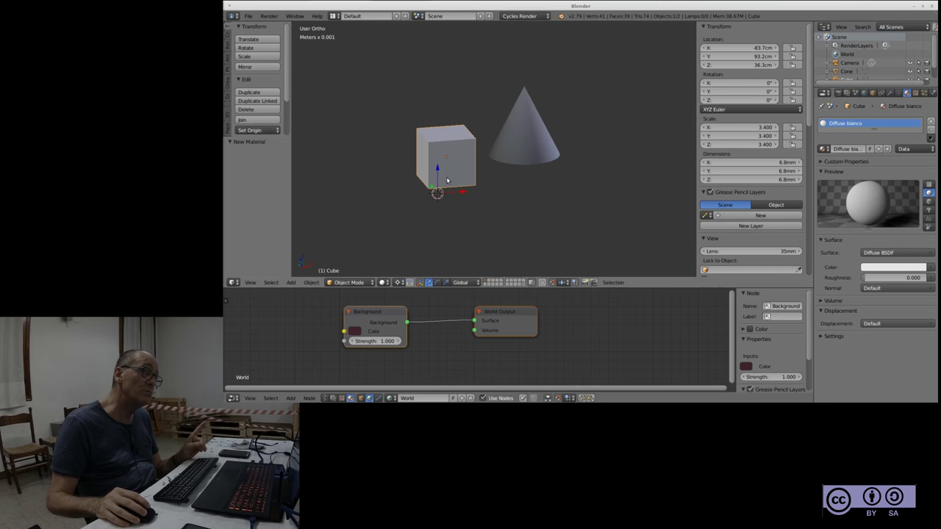
{"action": "right_click", "coordinate": [523, 142]}
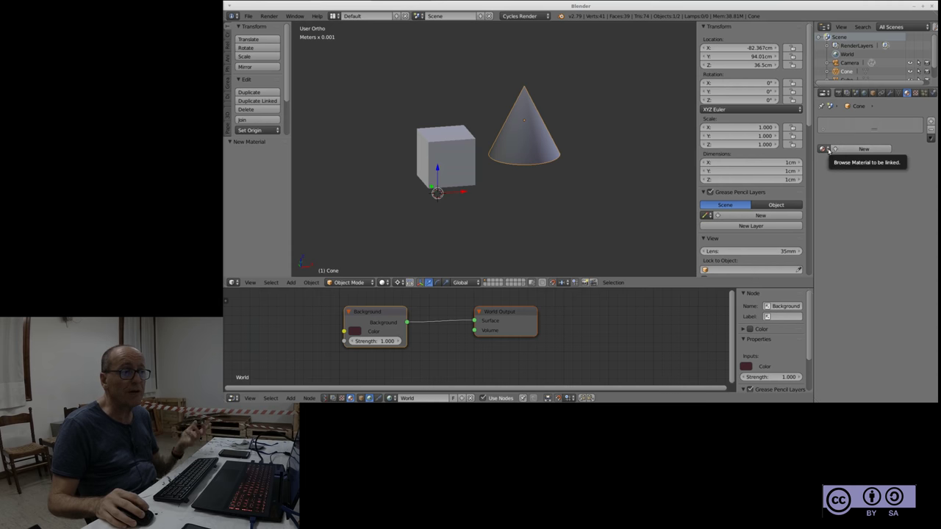
Assign the existing Diffuse bianco material to the cone
{"action": "left_click", "coordinate": [827, 149]}
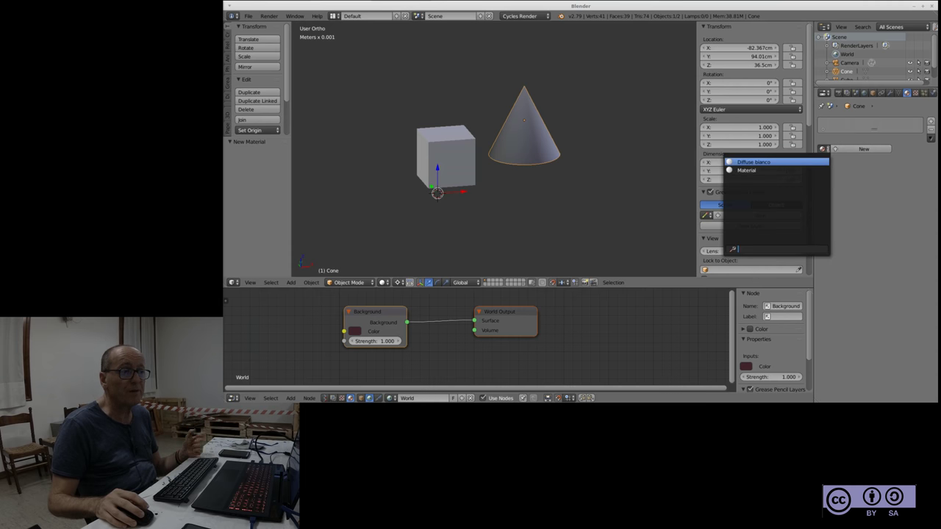
{"action": "left_click", "coordinate": [809, 163]}
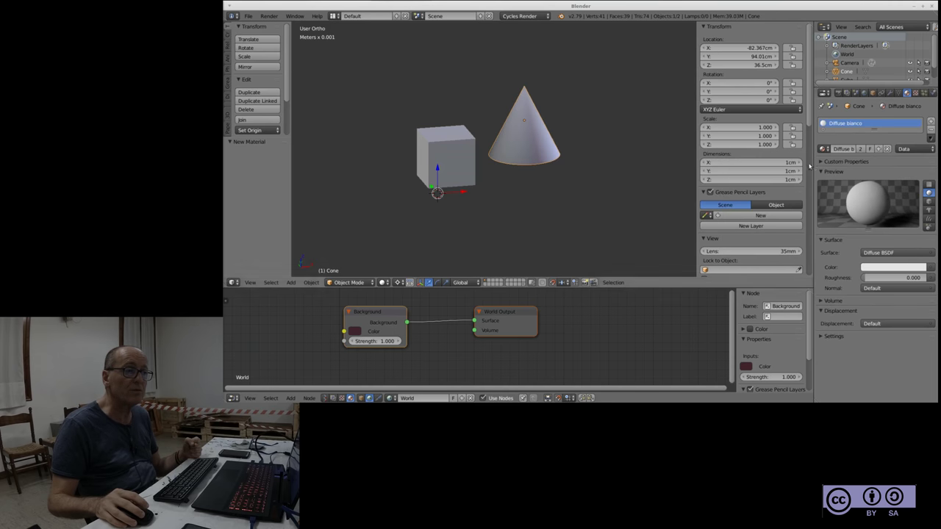
{"action": "left_click", "coordinate": [569, 205]}
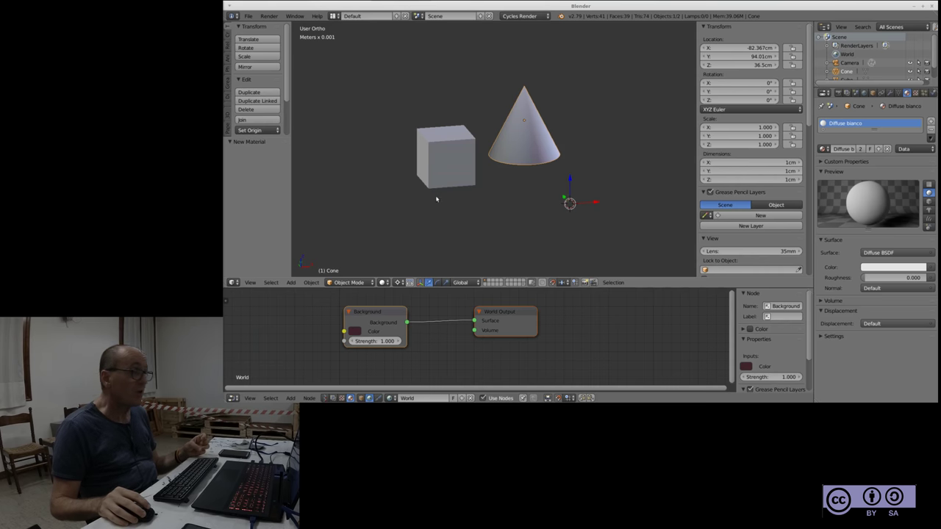
Switch the viewport to Material shading and frame the cube and cone
{"action": "left_click", "coordinate": [385, 283]}
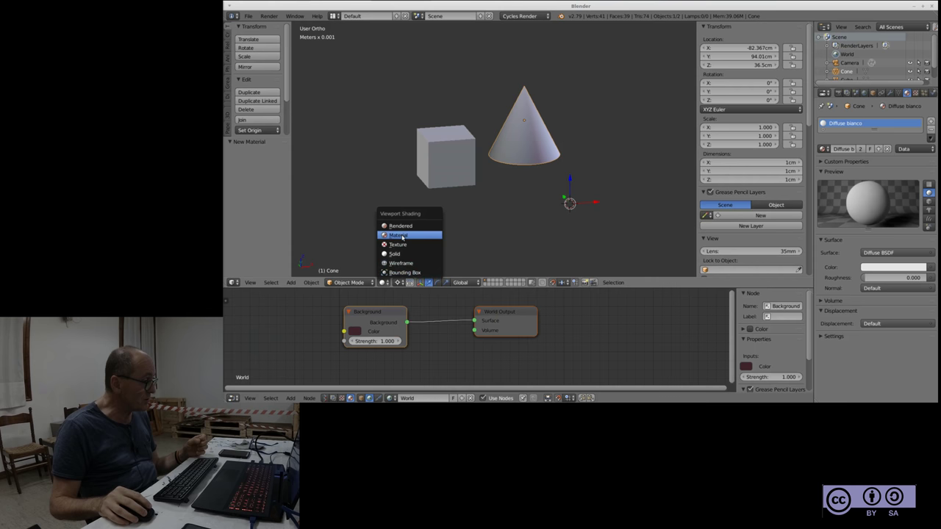
{"action": "left_click", "coordinate": [402, 236]}
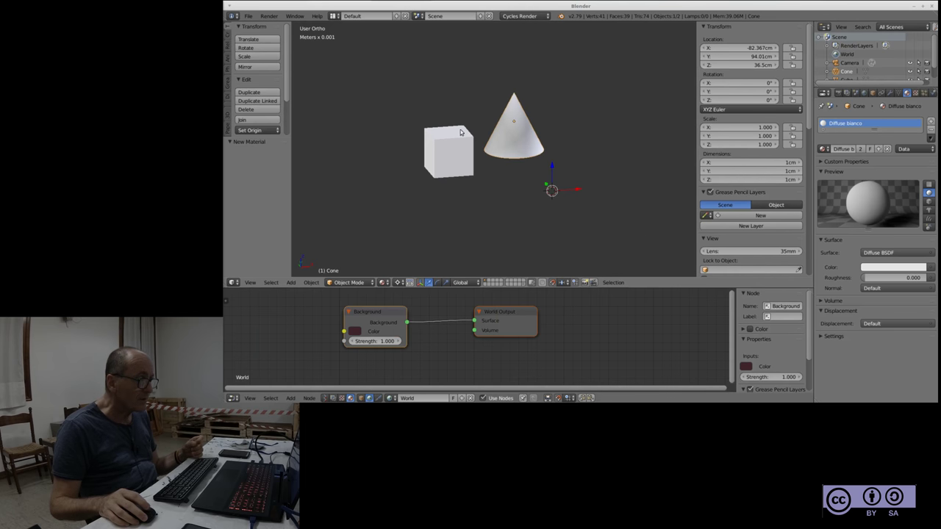
{"action": "scroll", "coordinate": [470, 137], "scroll_direction": "up", "scroll_amount": 3}
{"action": "scroll", "coordinate": [501, 130], "scroll_direction": "up", "scroll_amount": 1}
{"action": "scroll", "coordinate": [502, 130], "scroll_direction": "down", "scroll_amount": 1}
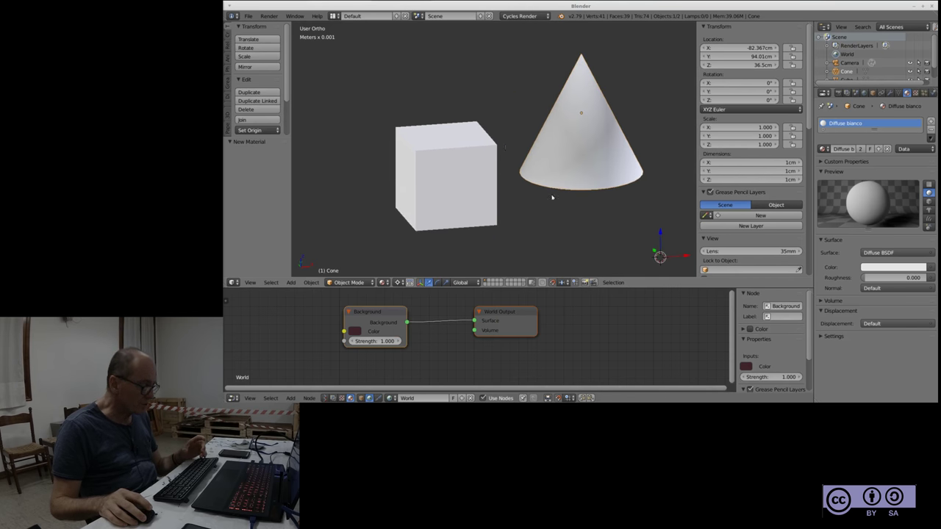
{"action": "mouse_move", "coordinate": [566, 222]}
{"action": "middle_mouse_down"}
{"action": "mouse_move", "coordinate": [569, 233]}
{"action": "mouse_move", "coordinate": [539, 251]}
{"action": "middle_mouse_up"}
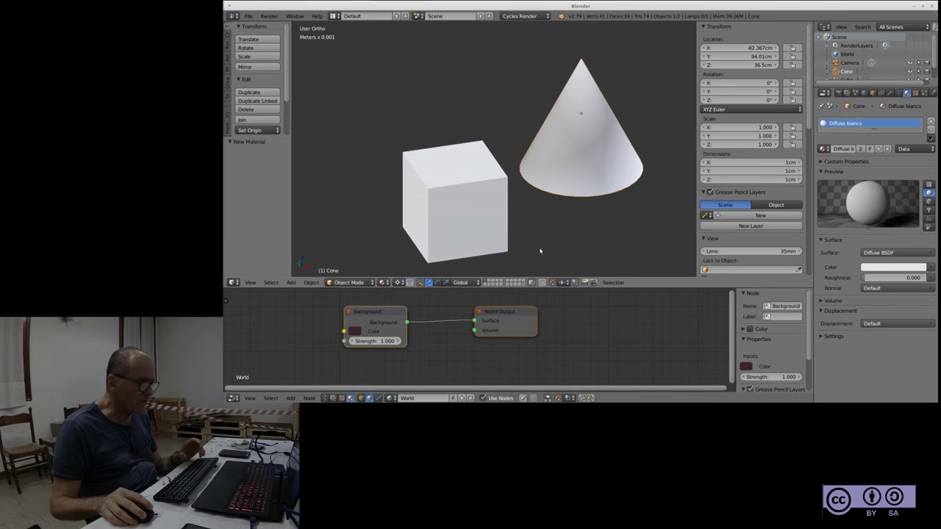
Switch the viewport to Rendered shading to preview the objects against the maroon world
{"action": "left_click", "coordinate": [356, 332]}
{"action": "left_click", "coordinate": [357, 333]}
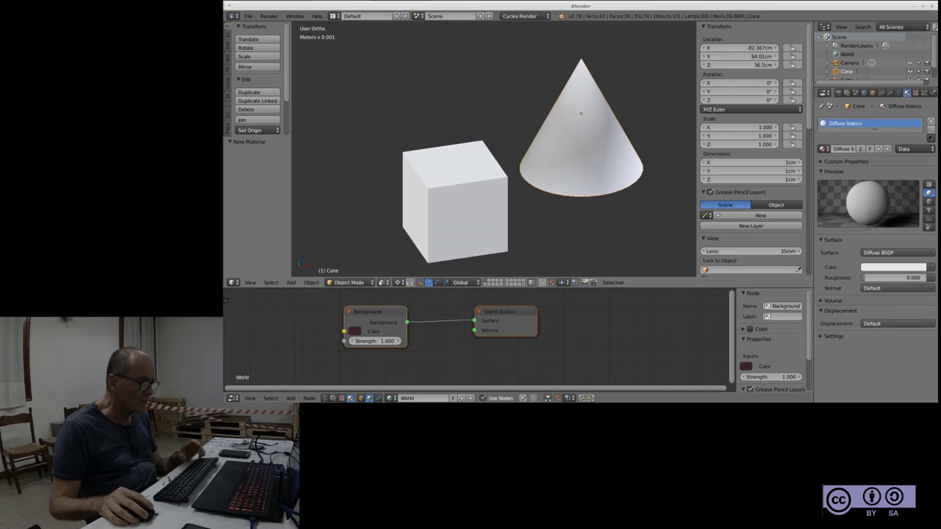
{"action": "left_click", "coordinate": [382, 282]}
{"action": "left_click", "coordinate": [401, 222]}
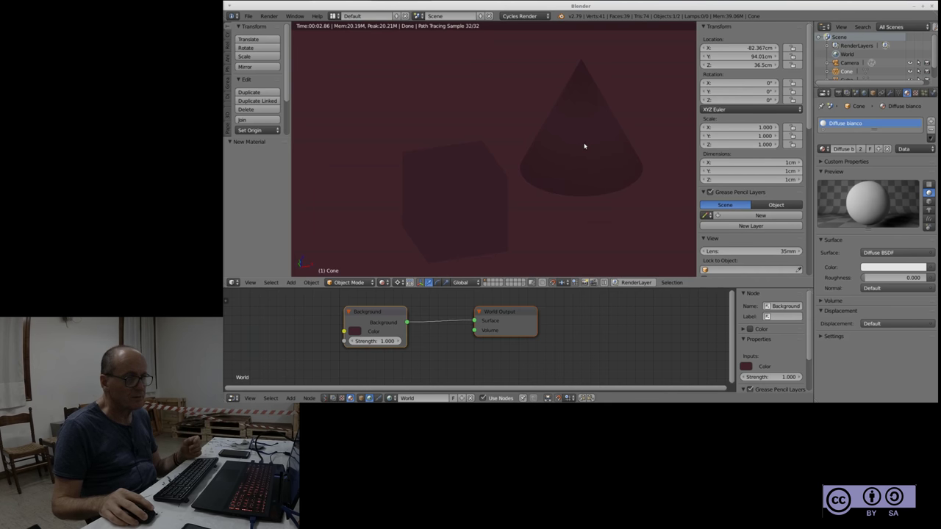
Orbit and zoom the rendered view around the cube and cone
{"action": "scroll", "coordinate": [500, 152], "scroll_direction": "down", "scroll_amount": 1}
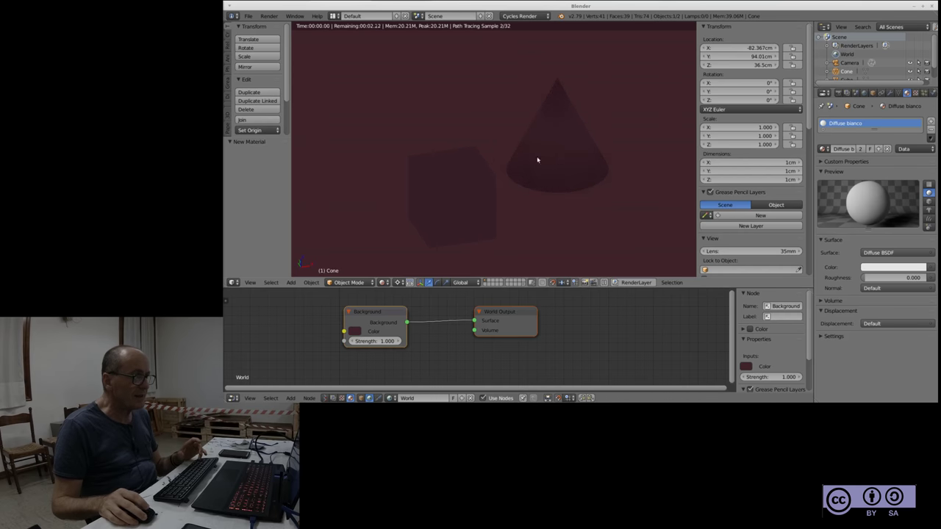
{"action": "mouse_move", "coordinate": [598, 197]}
{"action": "middle_mouse_down"}
{"action": "mouse_move", "coordinate": [536, 172]}
{"action": "mouse_move", "coordinate": [528, 193]}
{"action": "mouse_move", "coordinate": [517, 194]}
{"action": "middle_mouse_up"}
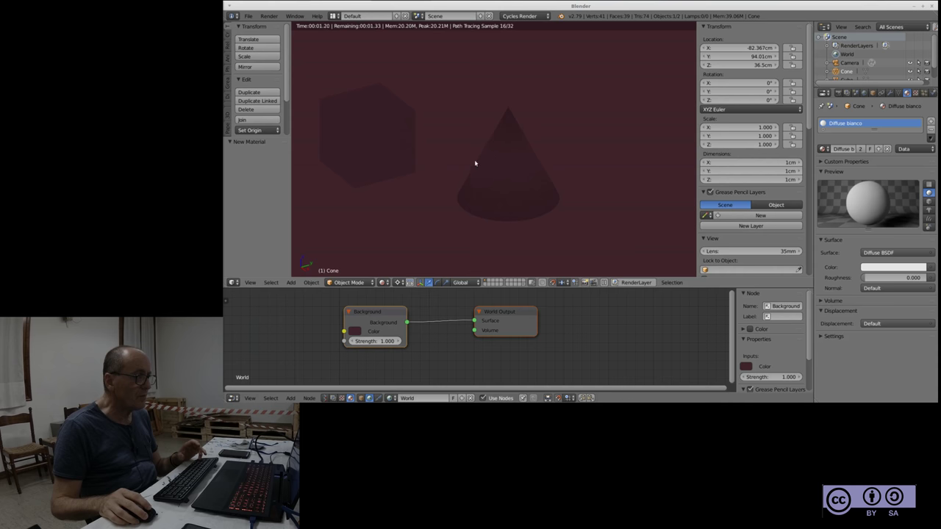
{"action": "mouse_move", "coordinate": [400, 135]}
{"action": "middle_mouse_down"}
{"action": "mouse_move", "coordinate": [605, 144]}
{"action": "mouse_move", "coordinate": [479, 99]}
{"action": "mouse_move", "coordinate": [406, 147]}
{"action": "middle_mouse_up"}
{"action": "scroll", "coordinate": [409, 153], "scroll_direction": "up", "scroll_amount": 2}
{"action": "scroll", "coordinate": [412, 160], "scroll_direction": "up", "scroll_amount": 1}
{"action": "scroll", "coordinate": [412, 160], "scroll_direction": "down", "scroll_amount": 1}
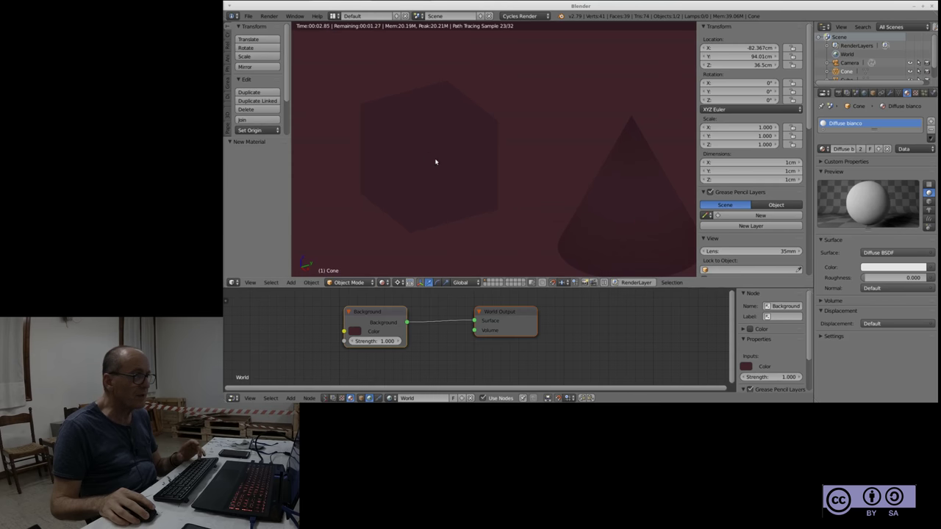
{"action": "scroll", "coordinate": [449, 161], "scroll_direction": "down", "scroll_amount": 3}
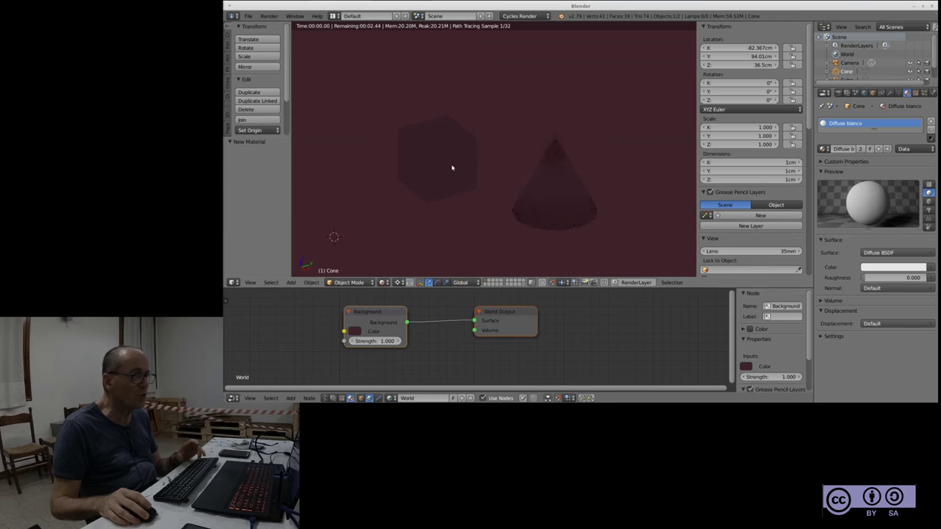
{"action": "middle_click_drag", "start_coordinate": [517, 232], "coordinate": [589, 224]}
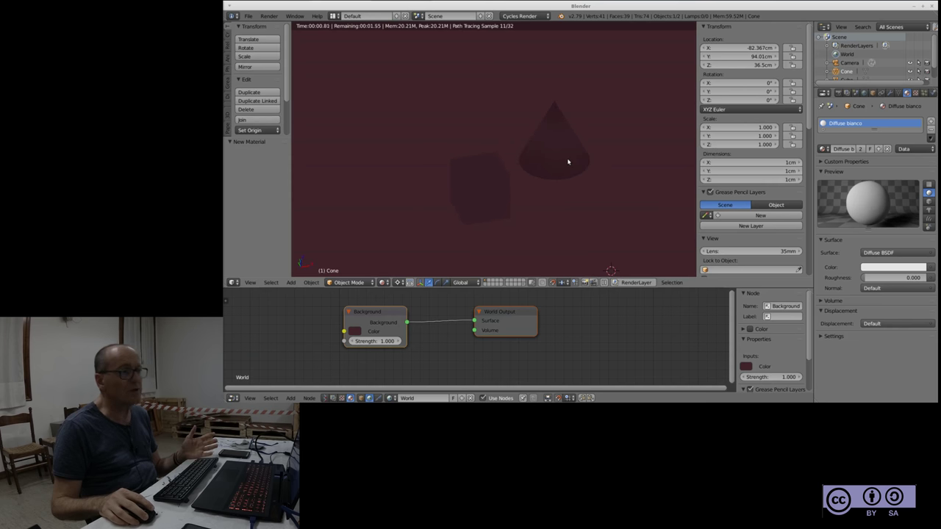
Change the World Background colour to dark green
{"action": "left_click", "coordinate": [355, 332]}
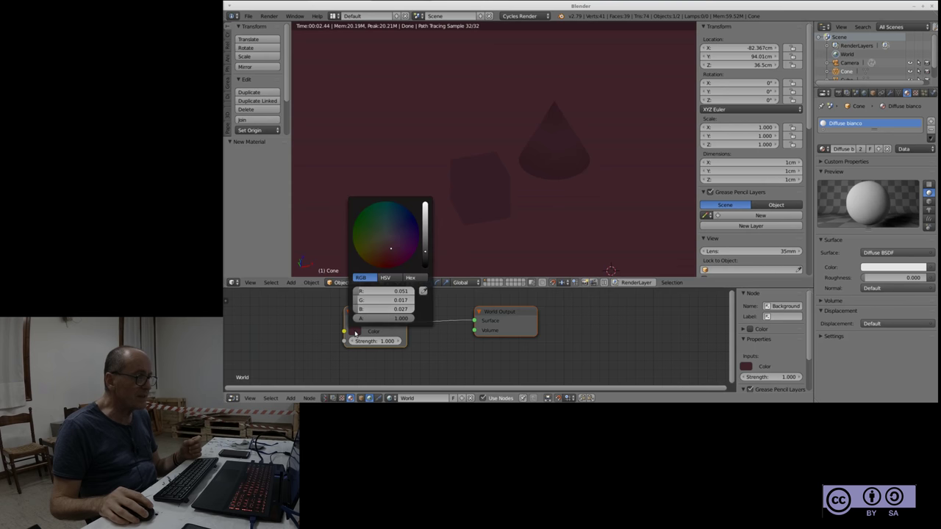
{"action": "left_click_drag", "start_coordinate": [390, 251], "coordinate": [365, 232]}
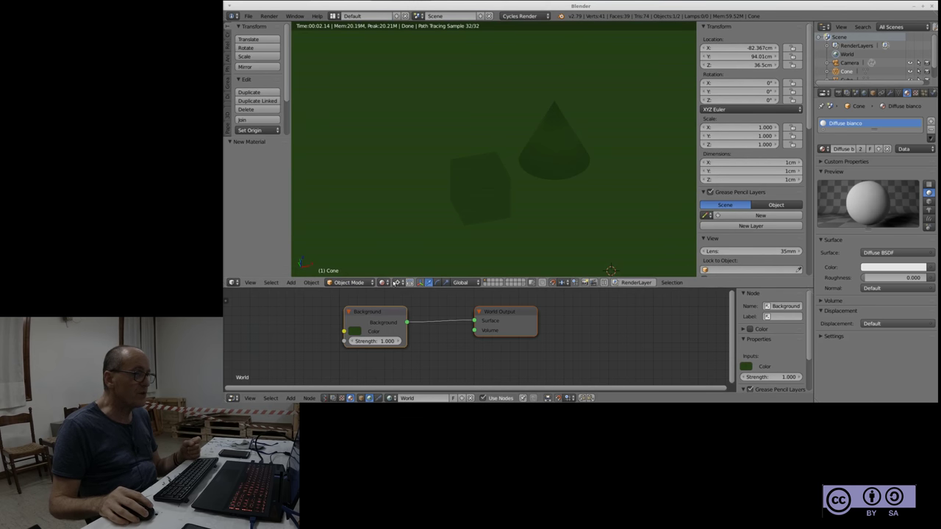
{"action": "left_click", "coordinate": [386, 285]}
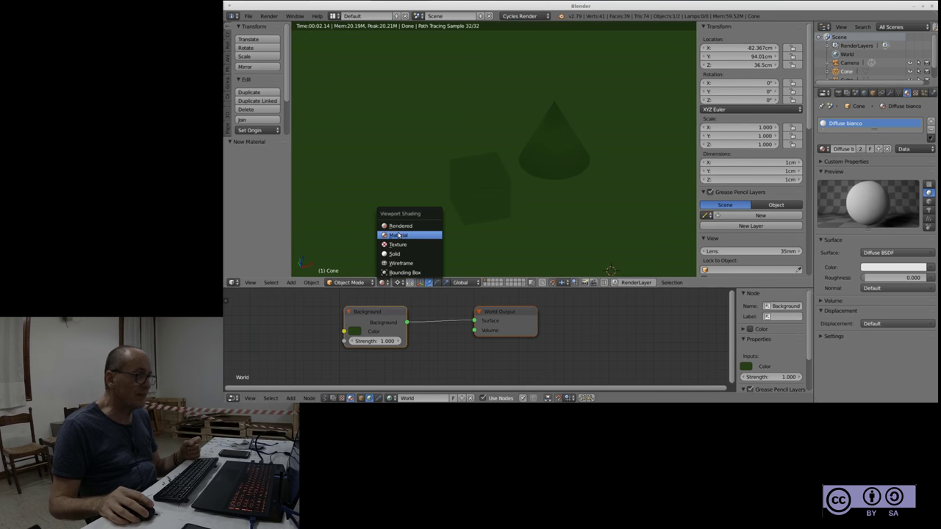
Switch the viewport back to Material shading and select the cube
{"action": "left_click", "coordinate": [400, 232]}
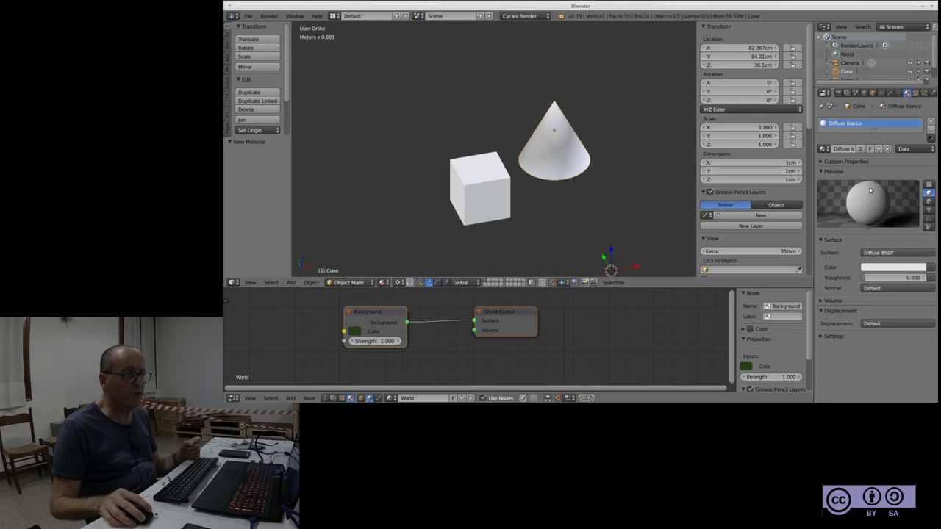
{"action": "right_click", "coordinate": [475, 182]}
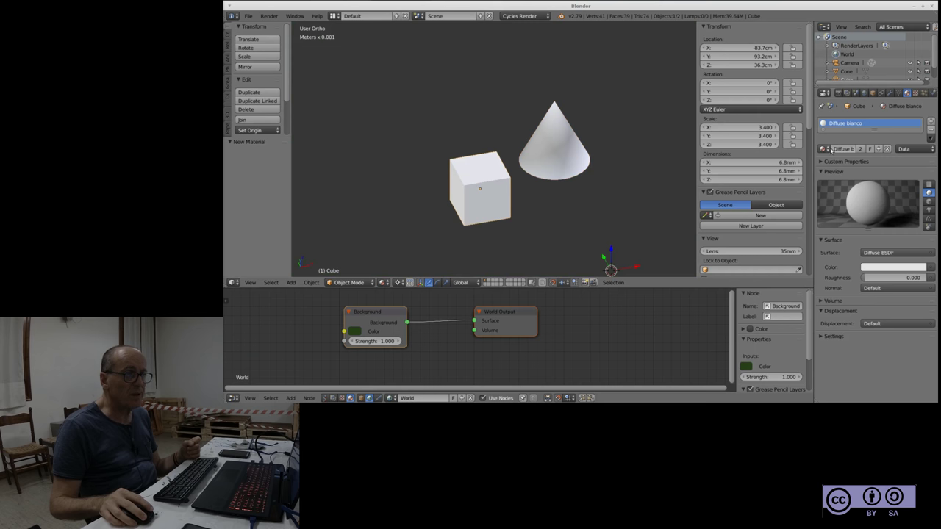
{"action": "left_click", "coordinate": [823, 148]}
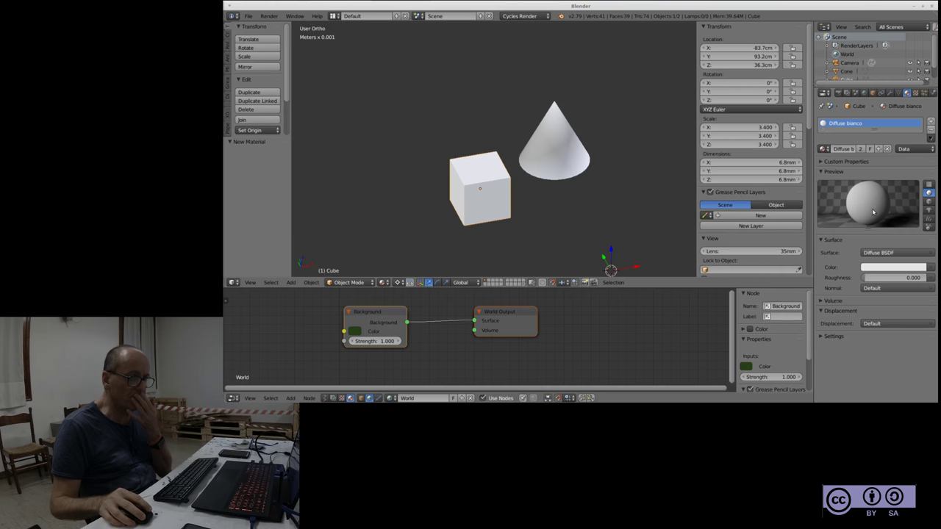
Set the shared material's colour to light blue and enter the name 'celeste chiaro'
{"action": "left_click", "coordinate": [882, 268]}
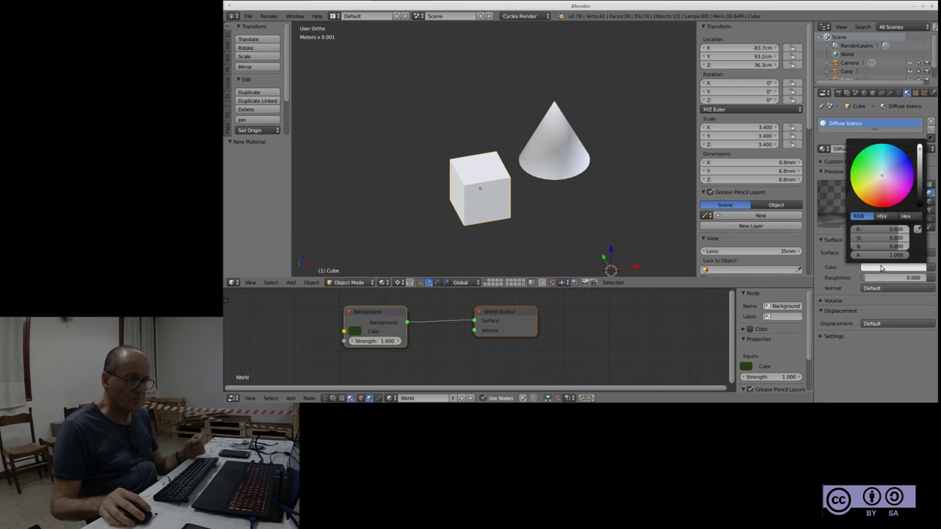
{"action": "left_click", "coordinate": [891, 164]}
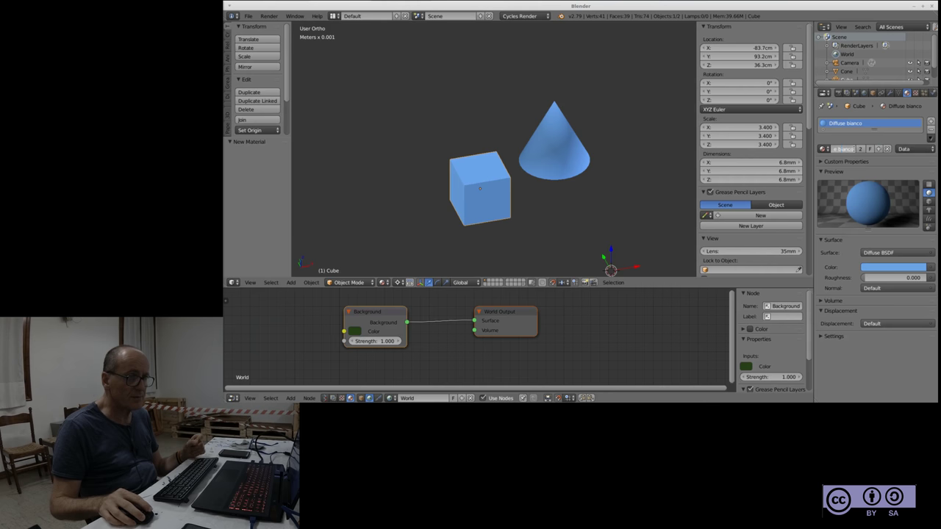
{"action": "type", "text": "celeste"}
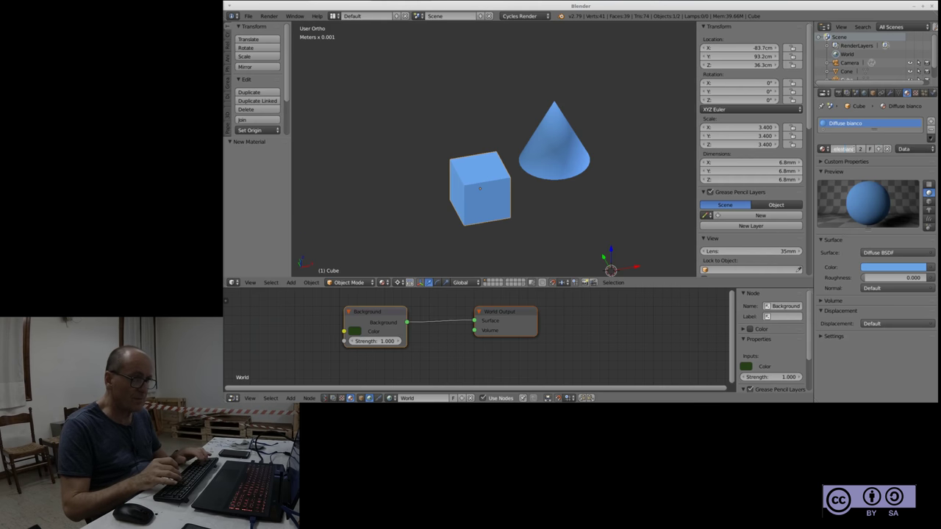
{"action": "type", "text": " chiaro"}
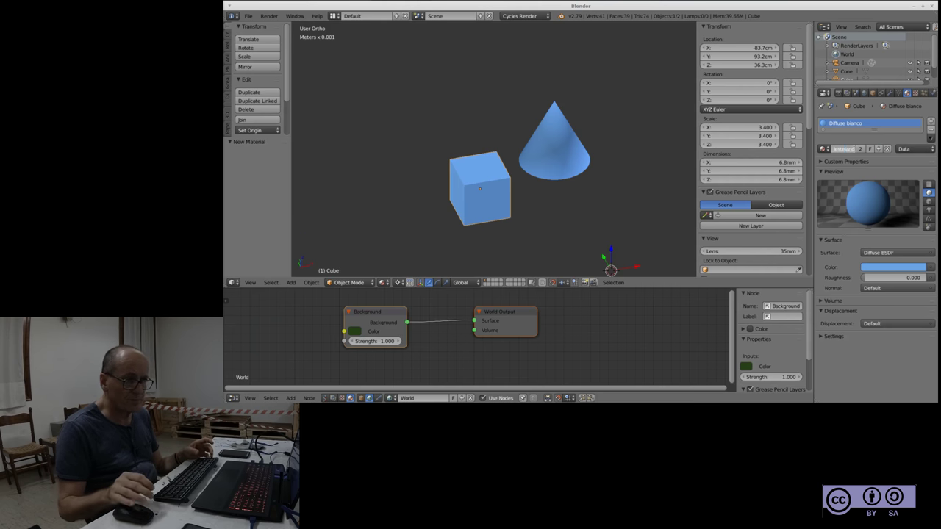
{"action": "key", "text": "Return"}
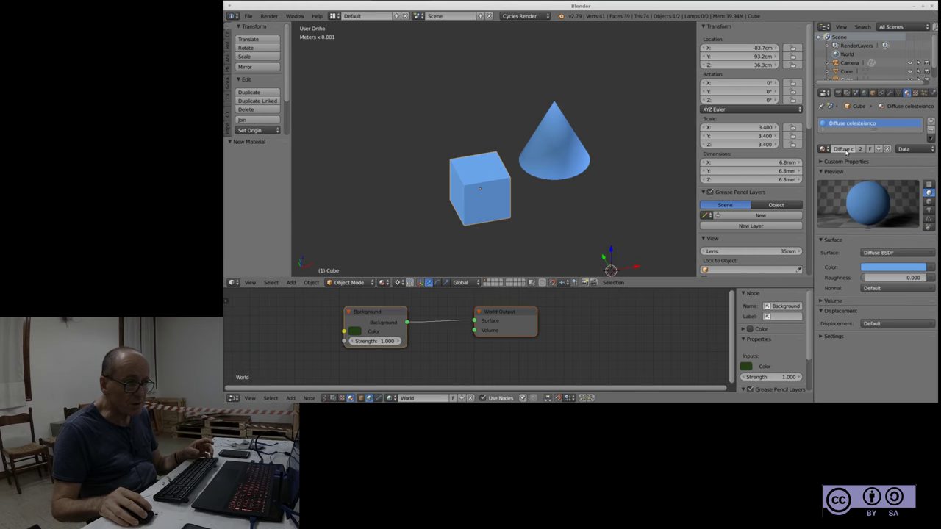
Correct the material name to 'Diffuse celeste', then select the cone
{"action": "double_click", "coordinate": [882, 124]}
{"action": "left_click", "coordinate": [882, 125]}
{"action": "key", "text": "BackSpace"}
{"action": "key", "text": "BackSpace"}
{"action": "key", "text": "BackSpace"}
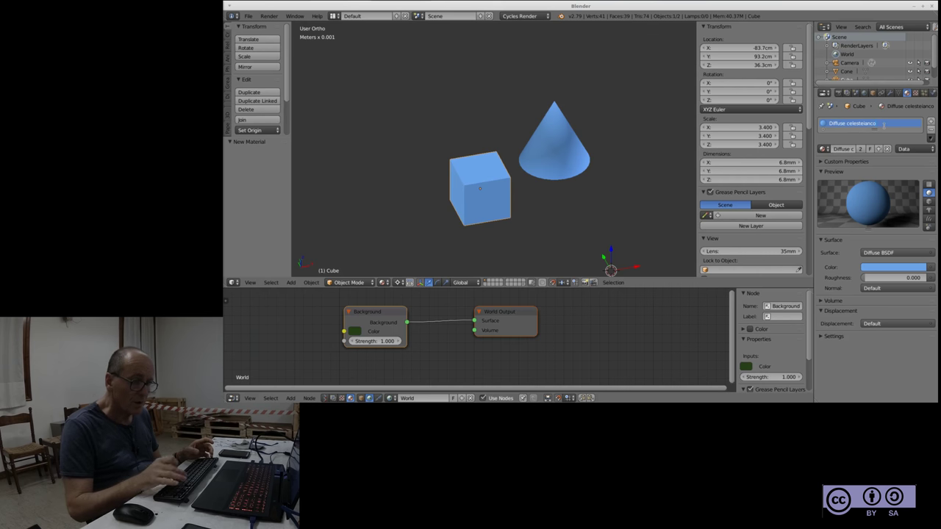
{"action": "key", "text": "BackSpace"}
{"action": "key", "text": "Return"}
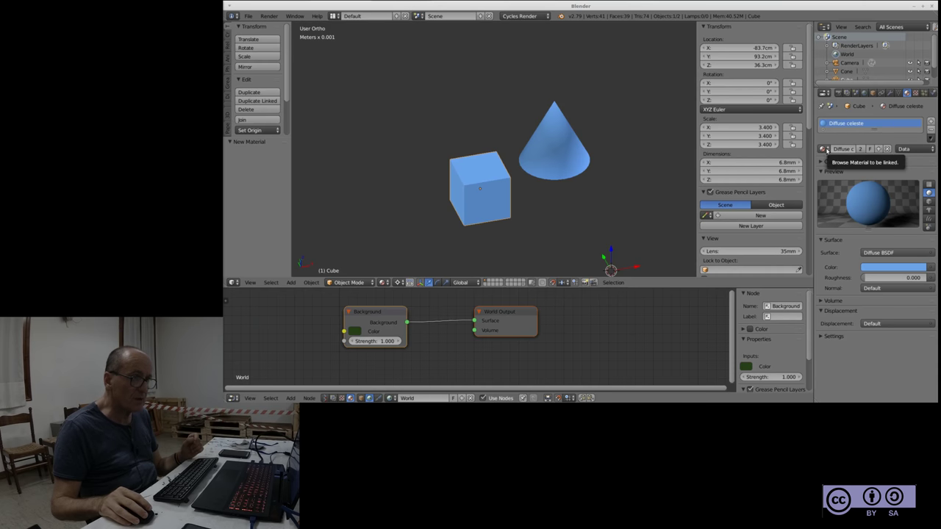
{"action": "left_click", "coordinate": [615, 196]}
{"action": "right_click", "coordinate": [615, 196]}
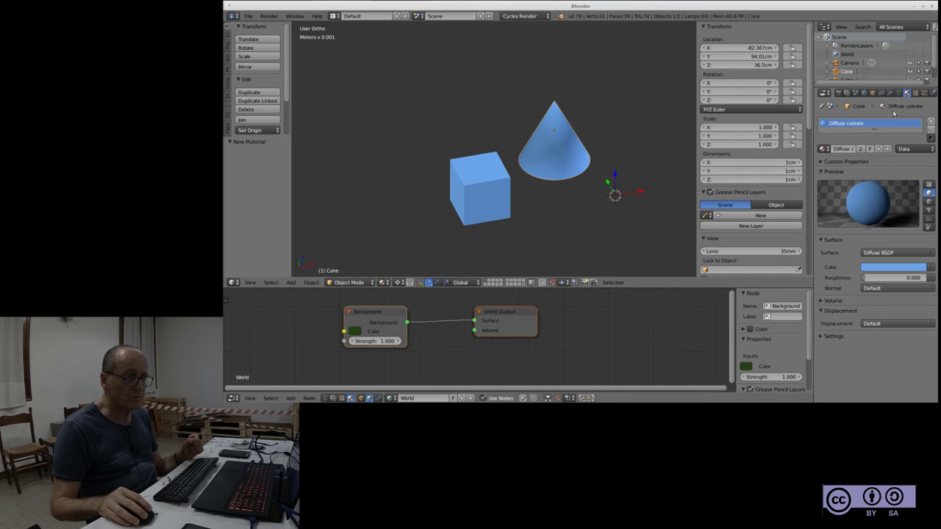
Make the cone's material a single-user copy named Diffuse celeste.001
{"action": "left_click", "coordinate": [824, 131]}
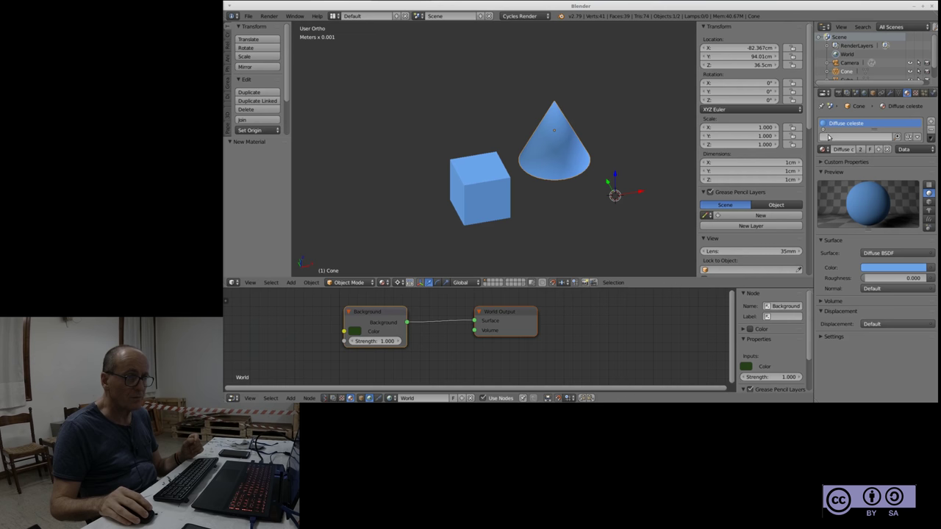
{"action": "left_click", "coordinate": [824, 130]}
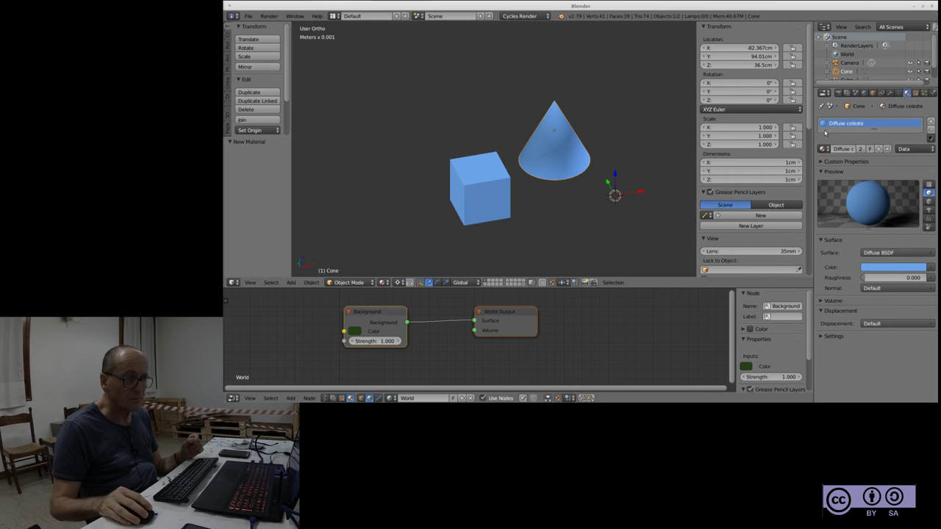
{"action": "left_click", "coordinate": [879, 150]}
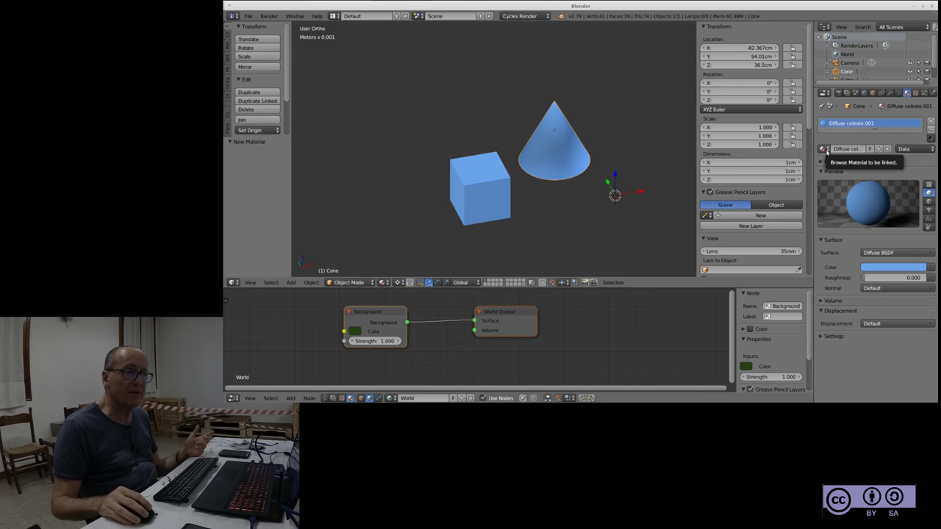
{"action": "left_click", "coordinate": [825, 150]}
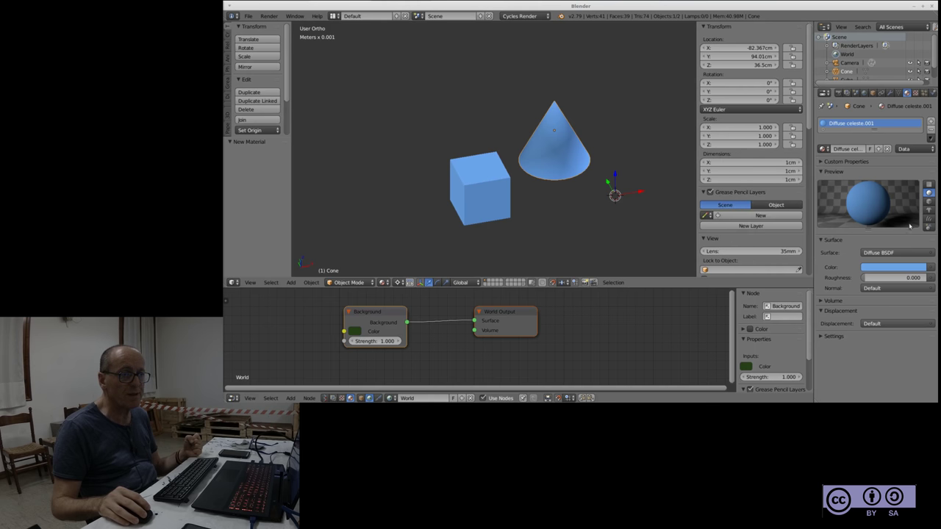
Recolour the cone's own material yellow and rename it from its celeste copy to 'Diffuse giallo'
{"action": "left_click", "coordinate": [901, 267]}
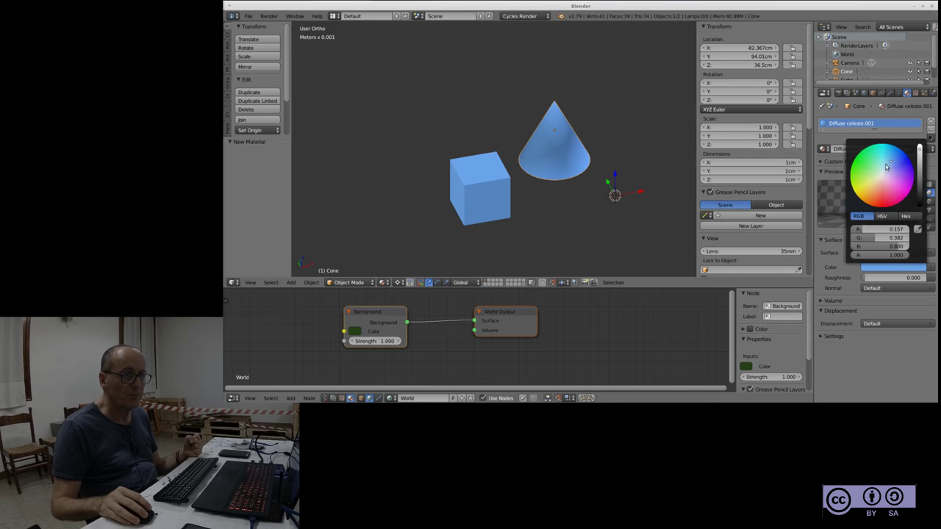
{"action": "mouse_move", "coordinate": [890, 161]}
{"action": "left_mouse_down"}
{"action": "mouse_move", "coordinate": [854, 189]}
{"action": "mouse_move", "coordinate": [867, 186]}
{"action": "left_mouse_up"}
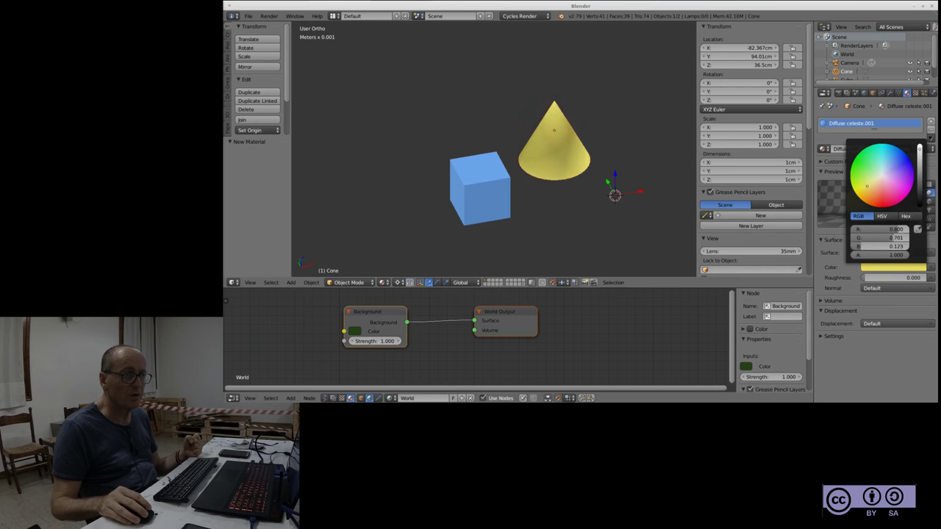
{"action": "left_click", "coordinate": [894, 337]}
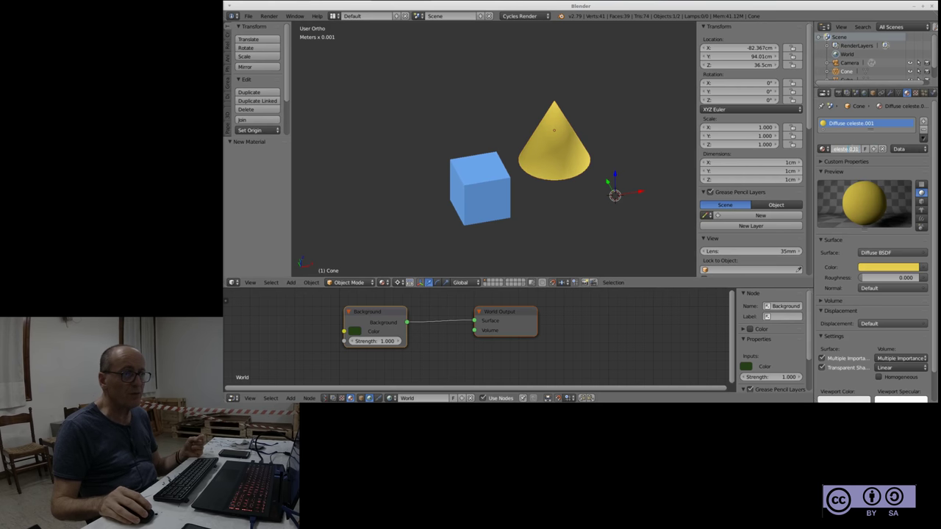
{"action": "key", "text": "BackSpace"}
{"action": "key", "text": "BackSpace"}
{"action": "key", "text": "BackSpace"}
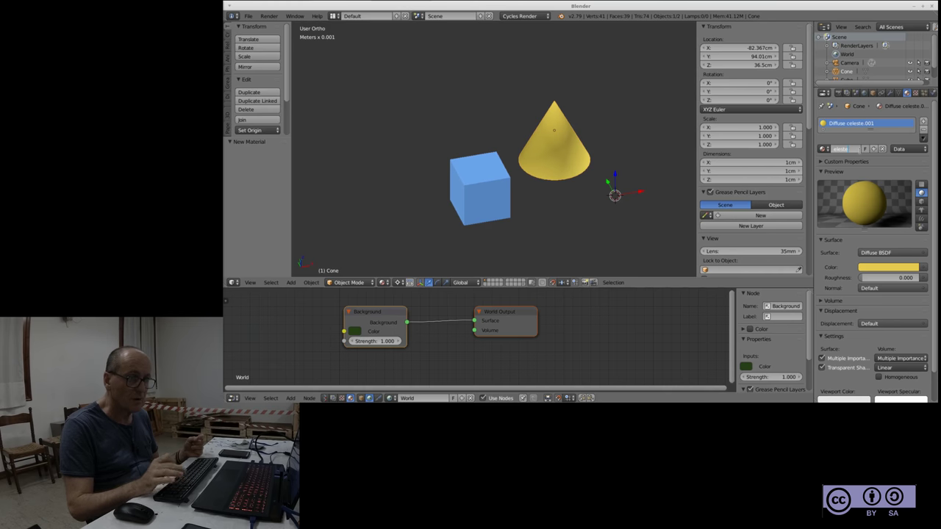
{"action": "key", "text": "ctrl+BackSpace"}
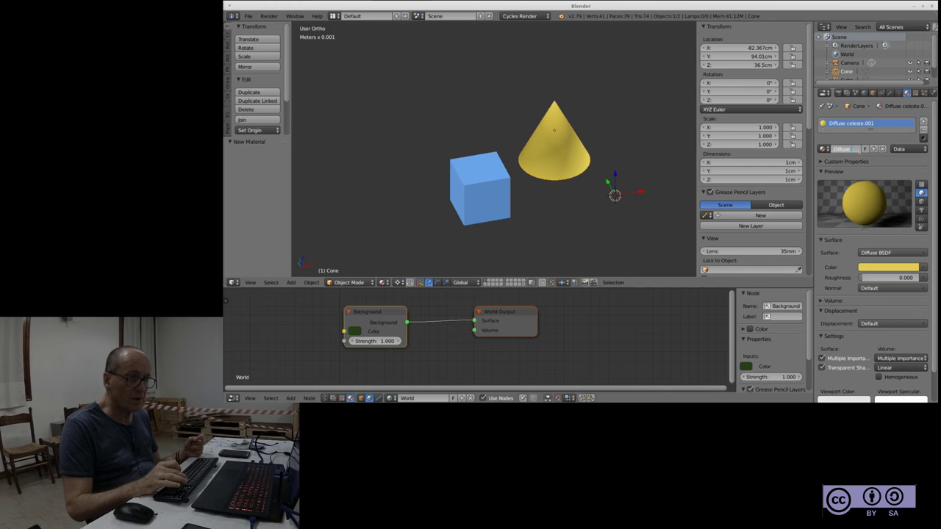
{"action": "type", "text": "giallo"}
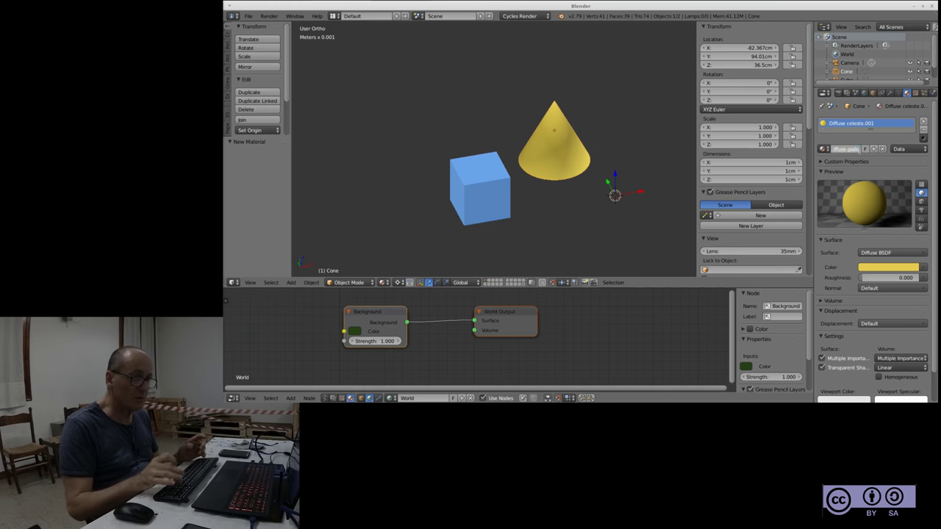
{"action": "key", "text": "Return"}
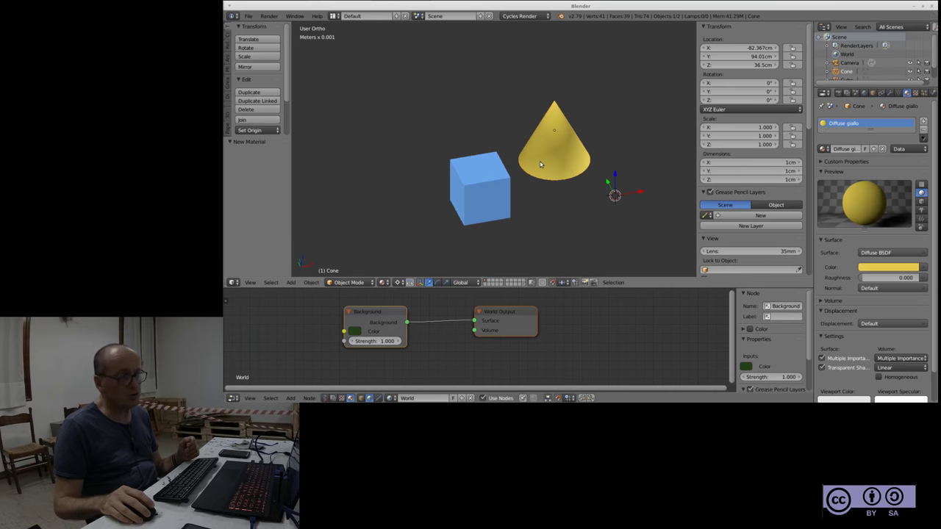
Set the world Background colour to grey with R, G and B each at 0.51
{"action": "left_click", "coordinate": [353, 331]}
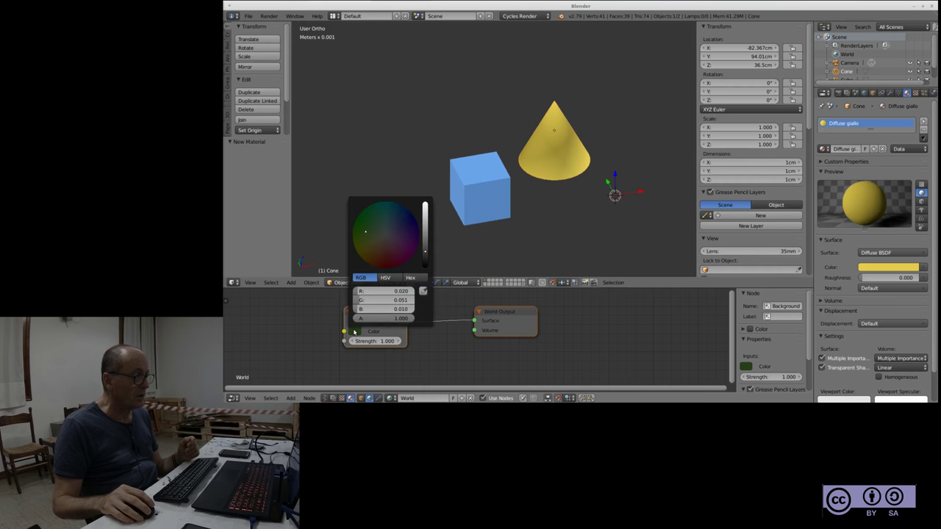
{"action": "left_click", "coordinate": [401, 291]}
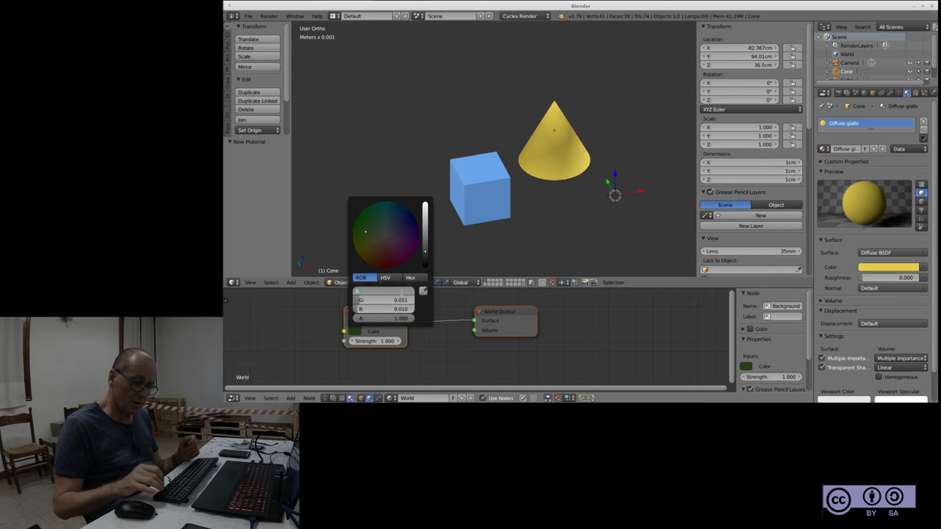
{"action": "type", "text": "0.51"}
{"action": "key", "text": "Tab"}
{"action": "type", "text": "0.51"}
{"action": "key", "text": "Tab"}
{"action": "type", "text": "0.51"}
{"action": "key", "text": "Return"}
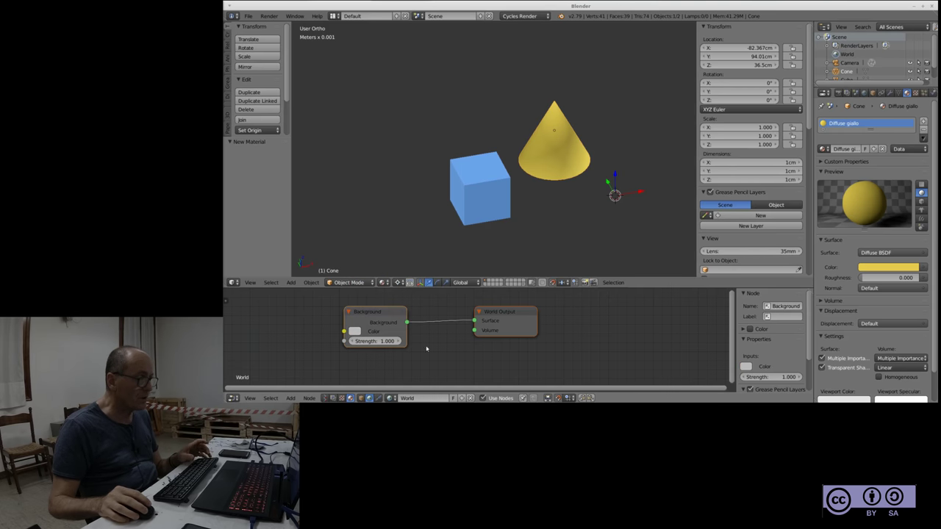
{"action": "left_click", "coordinate": [386, 285]}
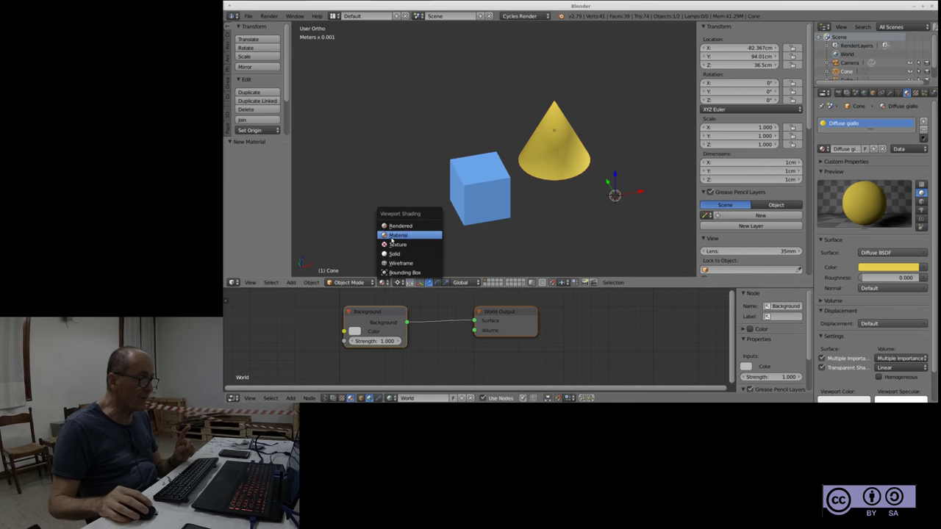
{"action": "left_click", "coordinate": [400, 224]}
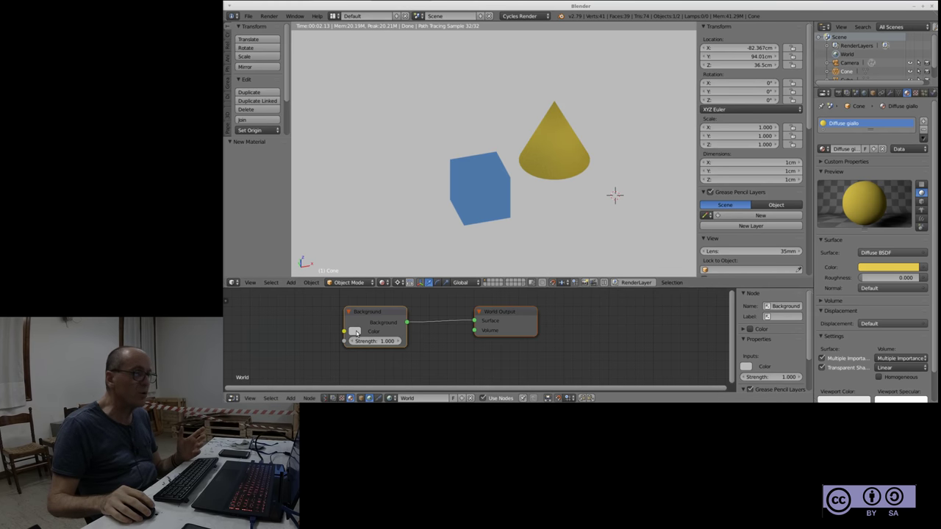
{"action": "key", "text": "g"}
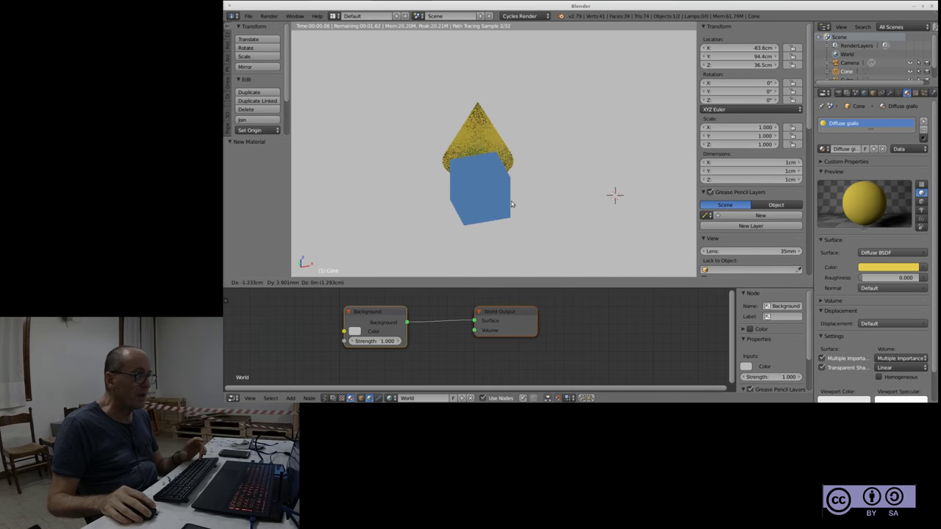
{"action": "left_click", "coordinate": [577, 199]}
{"action": "mouse_move", "coordinate": [578, 201]}
{"action": "middle_mouse_down"}
{"action": "mouse_move", "coordinate": [579, 222]}
{"action": "mouse_move", "coordinate": [563, 210]}
{"action": "middle_mouse_up"}
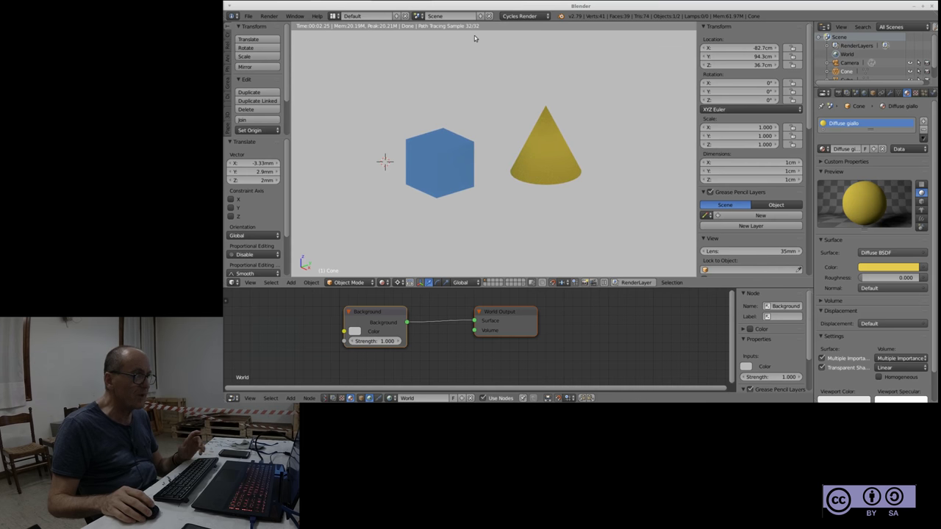
{"action": "scroll", "coordinate": [534, 149], "scroll_direction": "up", "scroll_amount": 3}
{"action": "scroll", "coordinate": [534, 150], "scroll_direction": "down", "scroll_amount": 1}
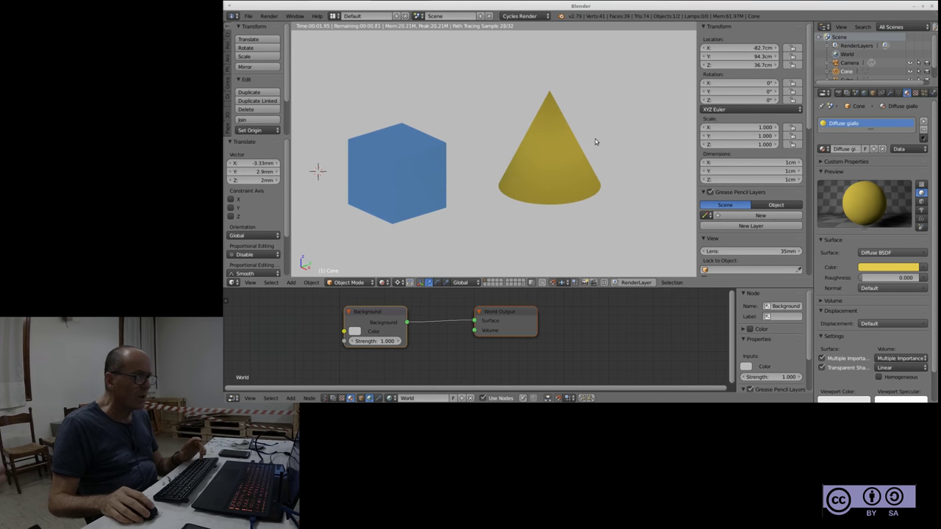
{"action": "scroll", "coordinate": [600, 150], "scroll_direction": "down", "scroll_amount": 1}
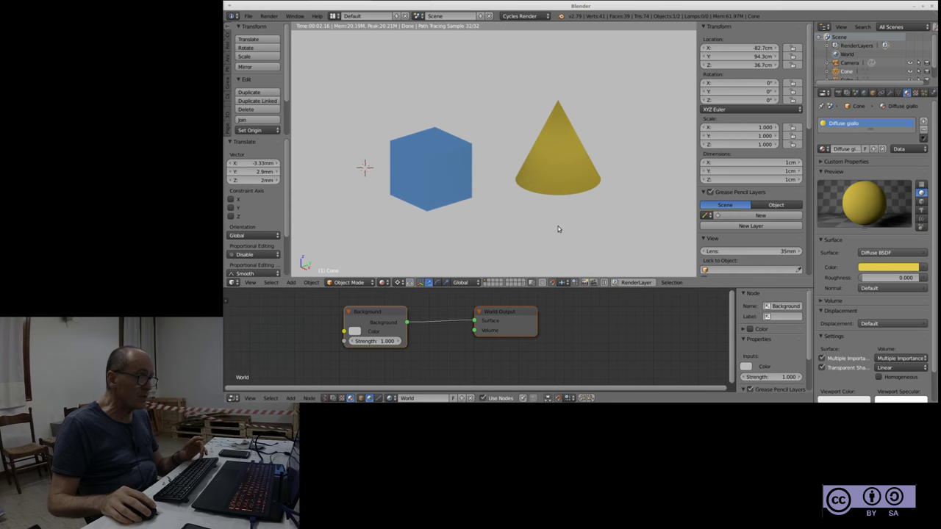
{"action": "scroll", "coordinate": [510, 209], "scroll_direction": "down", "scroll_amount": 1}
{"action": "middle_click_drag", "start_coordinate": [515, 219], "coordinate": [516, 213]}
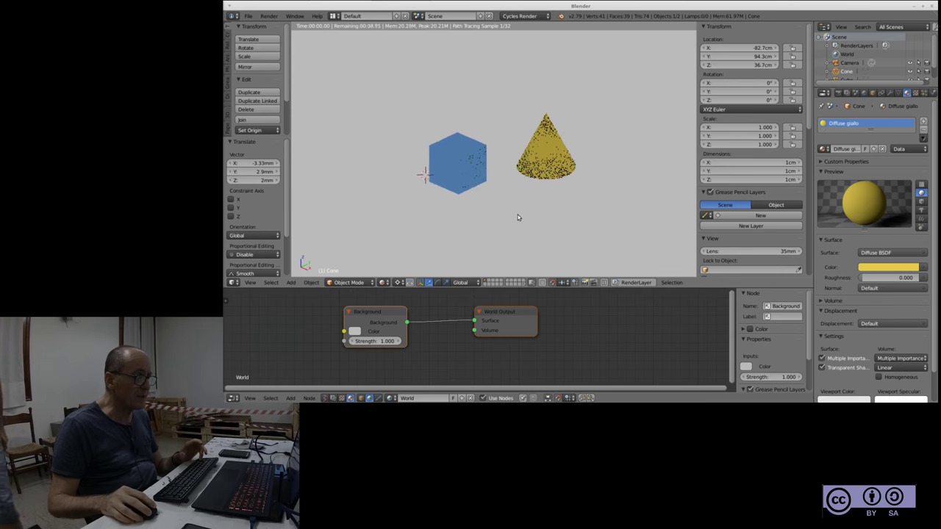
{"action": "left_click", "coordinate": [424, 175]}
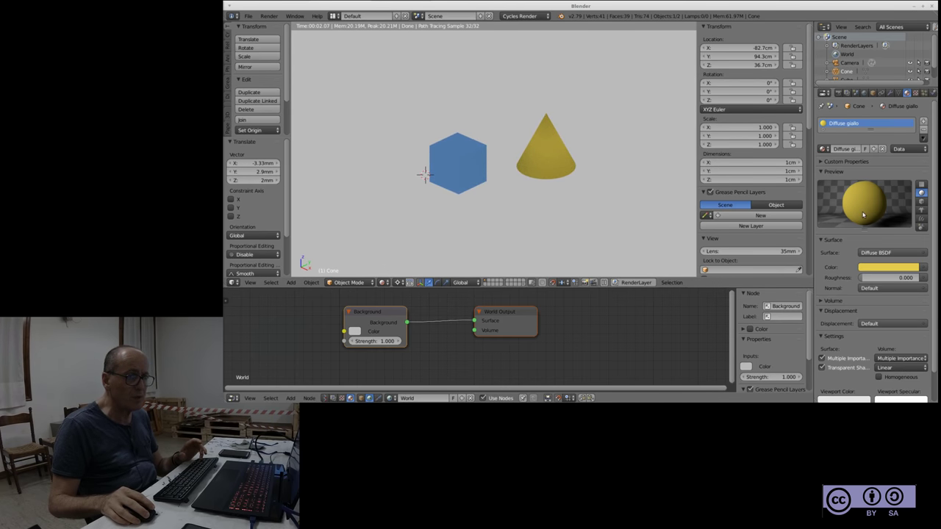
Select the blue cube and switch its material surface shader to Glossy BSDF
{"action": "right_click", "coordinate": [463, 170]}
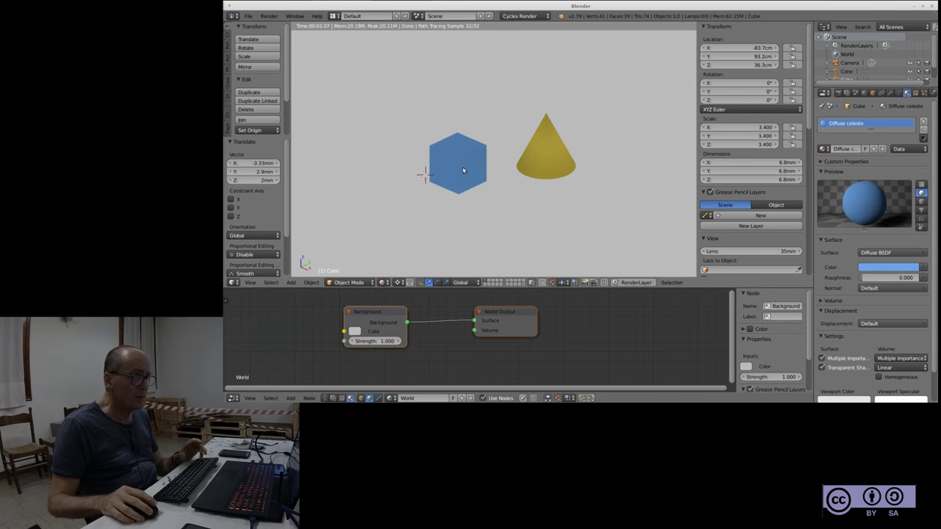
{"action": "left_click", "coordinate": [925, 253]}
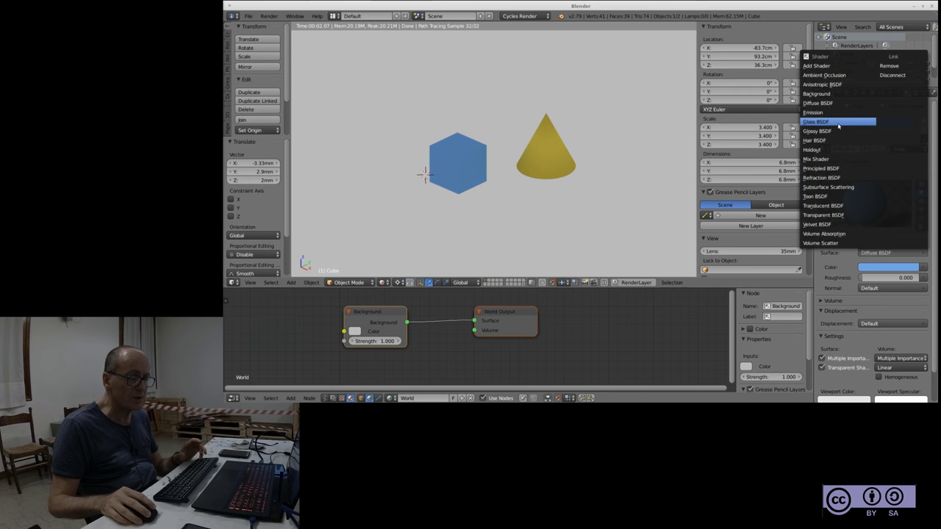
{"action": "left_click", "coordinate": [839, 132]}
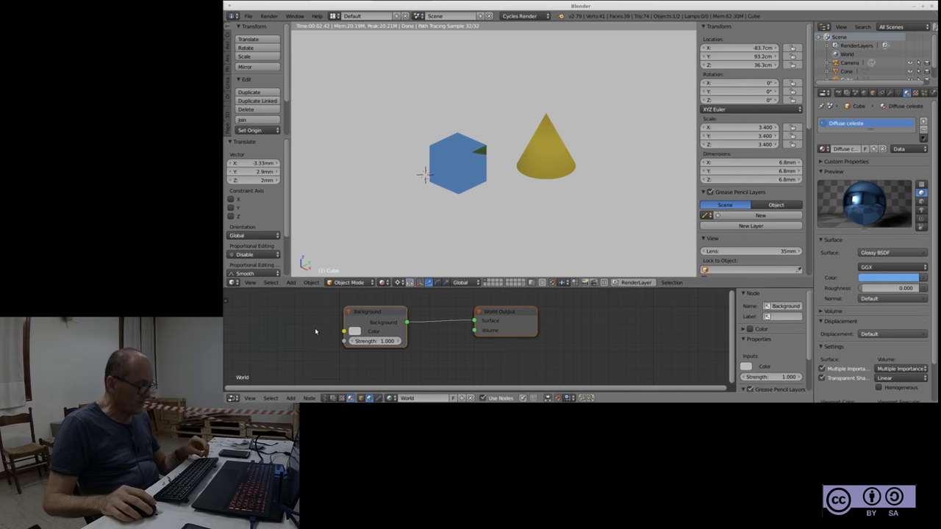
{"action": "key", "text": "shift+a"}
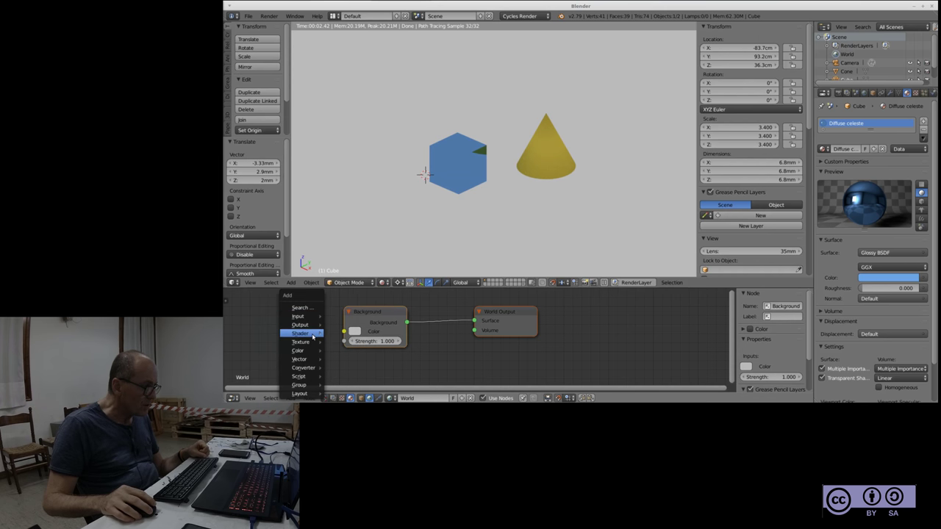
{"action": "mouse_move", "coordinate": [301, 341]}
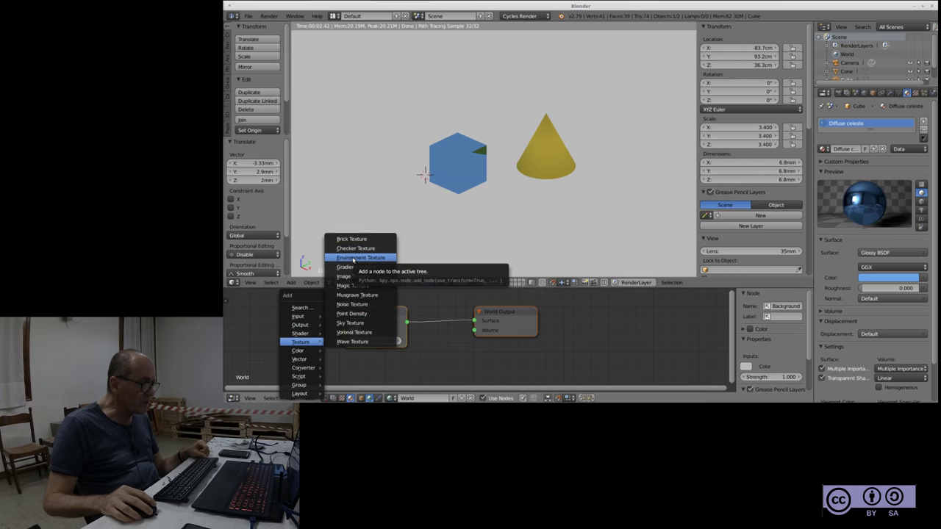
Place an Environment Texture node left of the world Background node and begin browsing for its image
{"action": "left_click", "coordinate": [353, 258]}
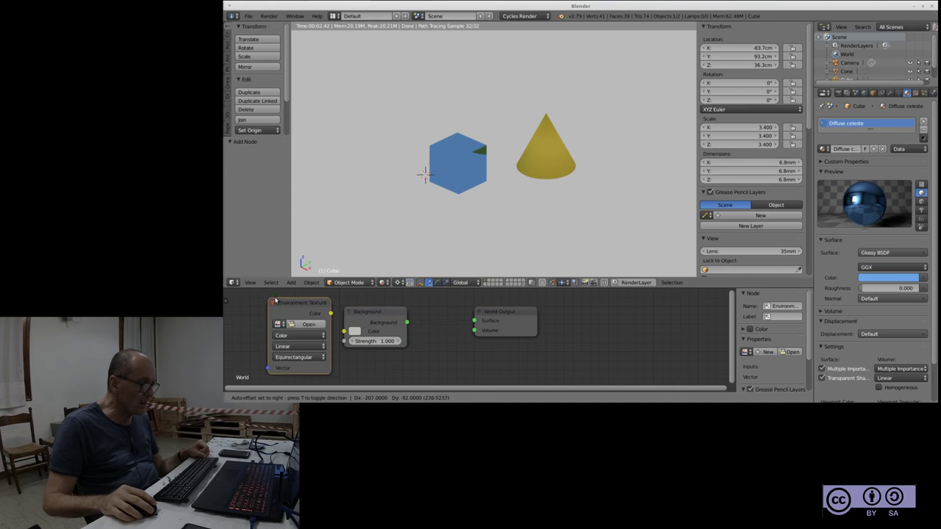
{"action": "left_click", "coordinate": [267, 302]}
{"action": "scroll", "coordinate": [441, 339], "scroll_direction": "down", "scroll_amount": 1}
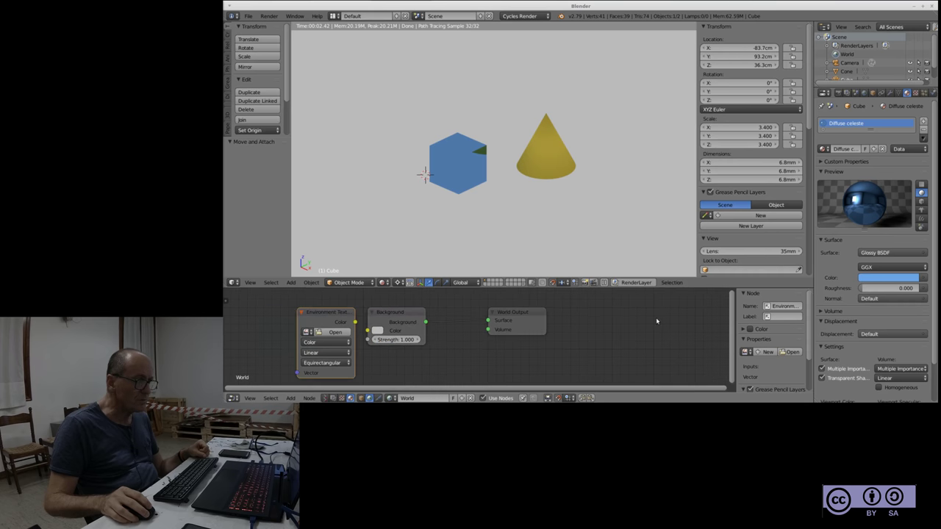
{"action": "scroll", "coordinate": [464, 337], "scroll_direction": "down", "scroll_amount": 1}
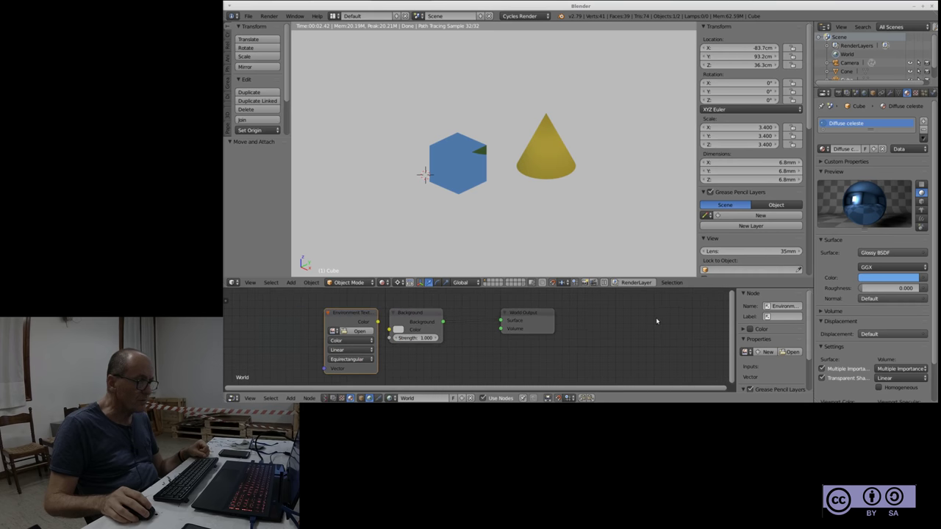
{"action": "left_click", "coordinate": [366, 332]}
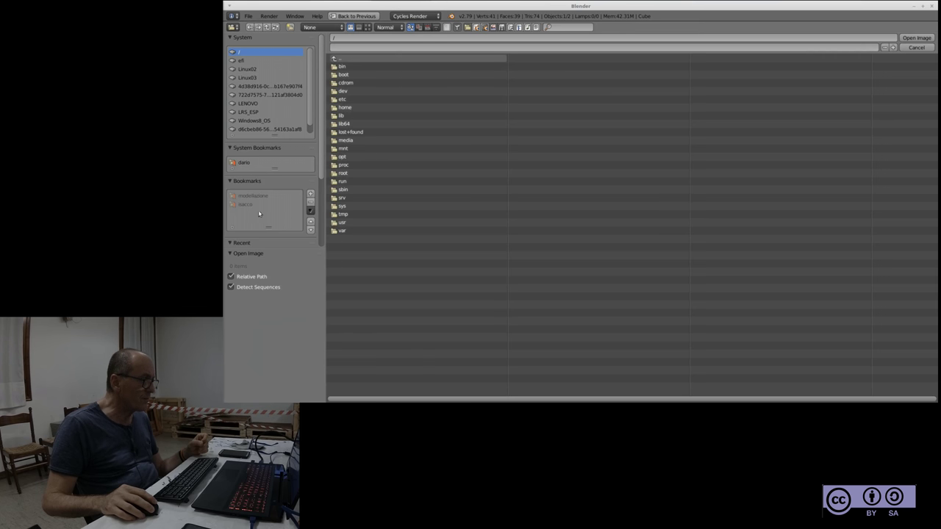
Load venice_sunset_8k.hdr from docs/diy/modellazione/HDRI into the Environment Texture node, then widen the node
{"action": "left_click", "coordinate": [282, 87]}
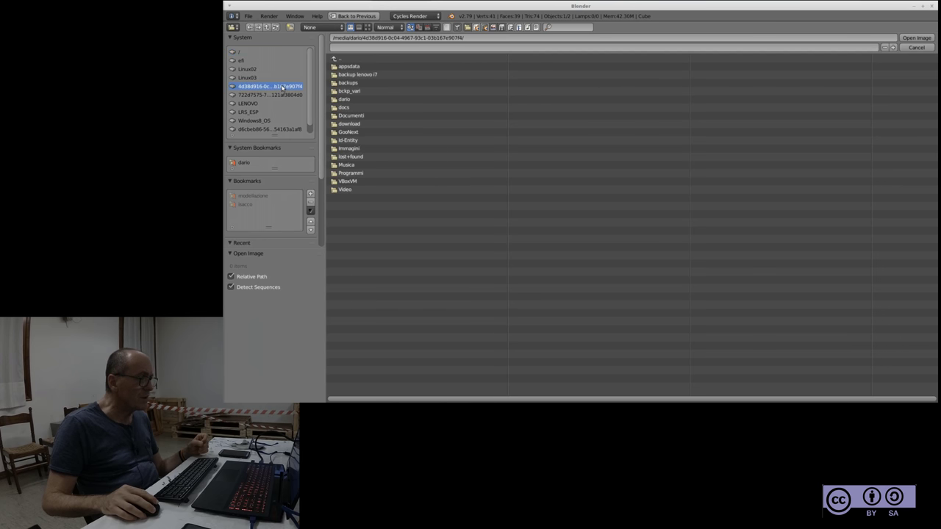
{"action": "left_click", "coordinate": [352, 107]}
{"action": "left_click", "coordinate": [350, 76]}
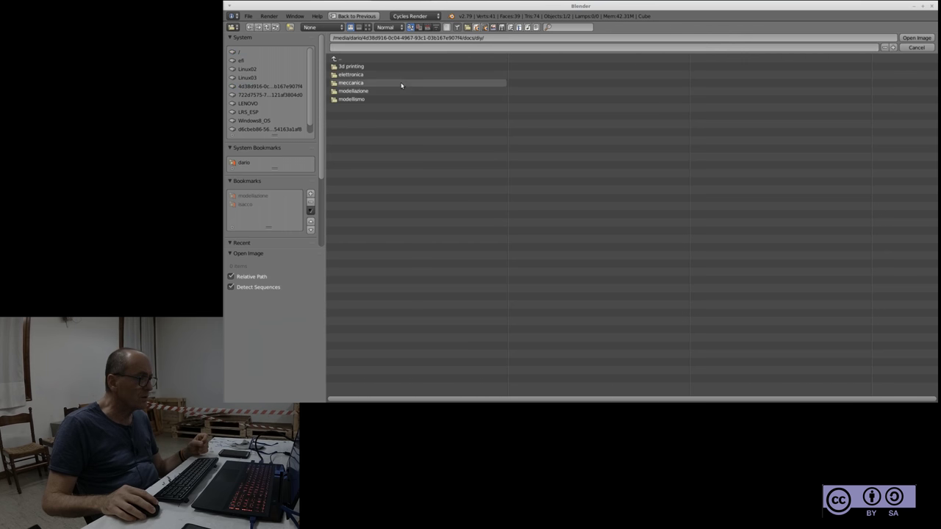
{"action": "left_click", "coordinate": [363, 91]}
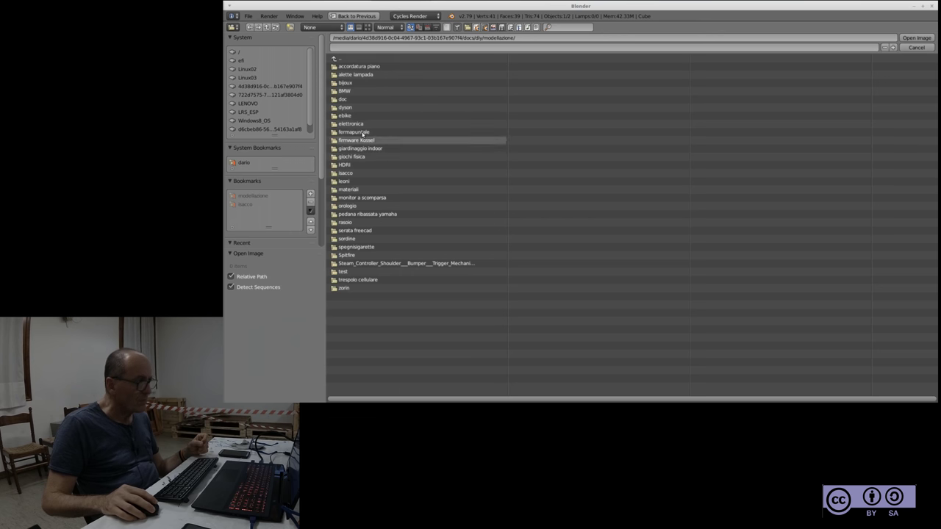
{"action": "left_click", "coordinate": [360, 82]}
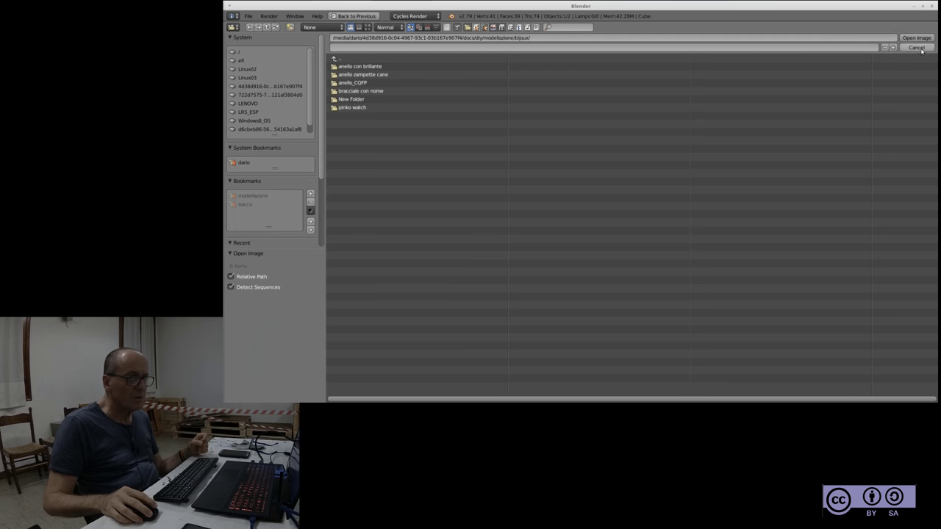
{"action": "left_click", "coordinate": [339, 62]}
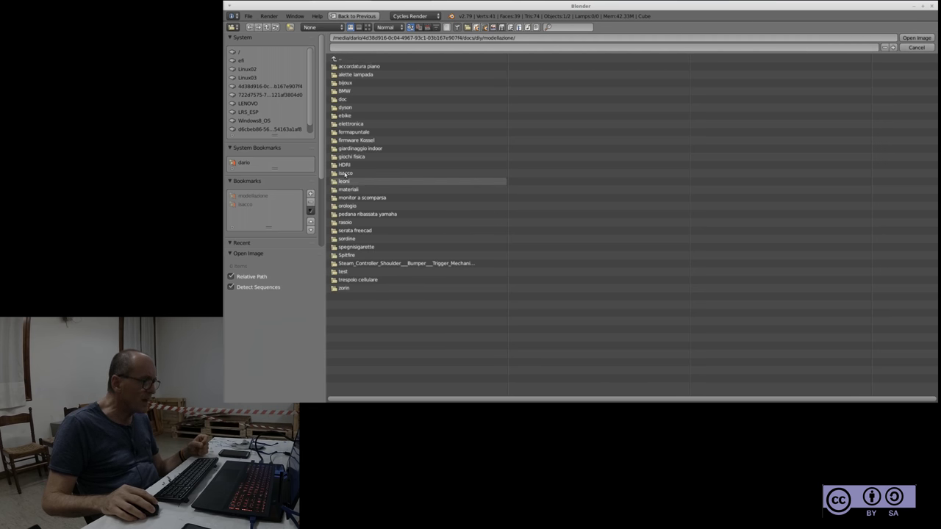
{"action": "left_click", "coordinate": [354, 160]}
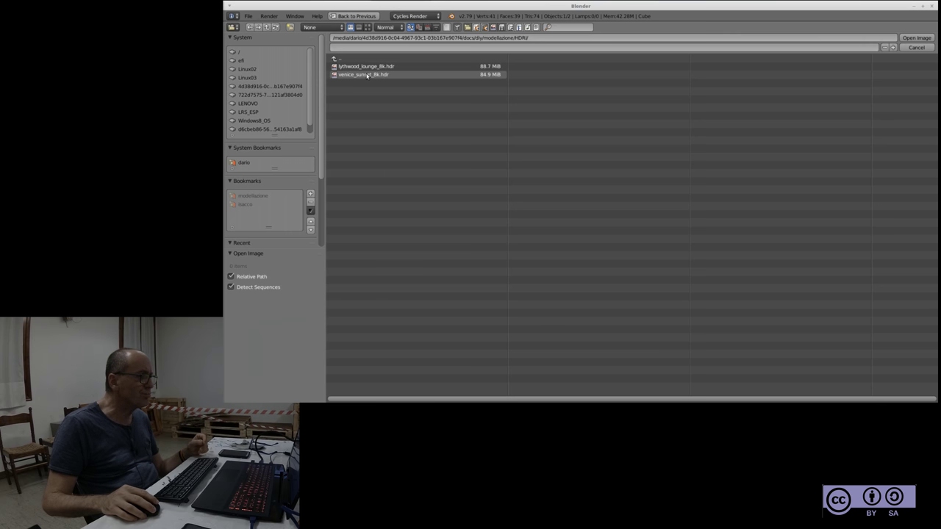
{"action": "left_click", "coordinate": [367, 76]}
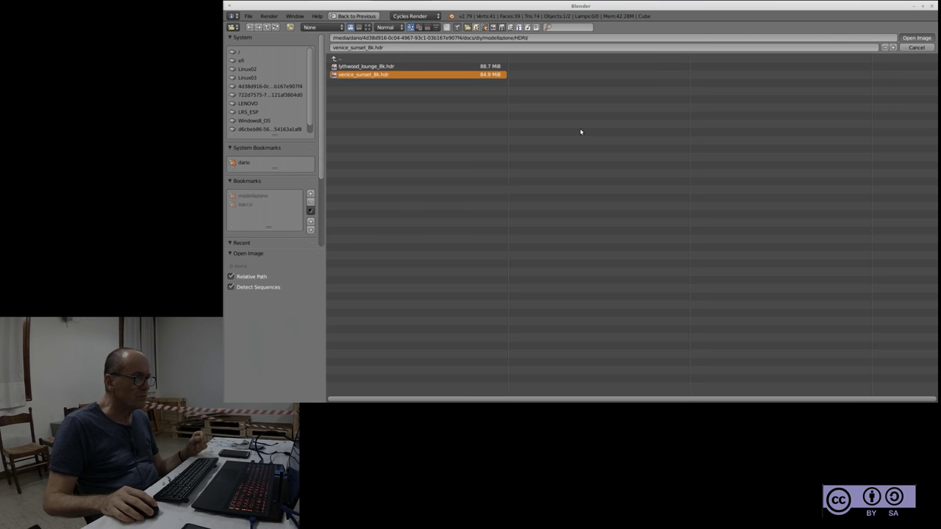
{"action": "key", "text": "Return"}
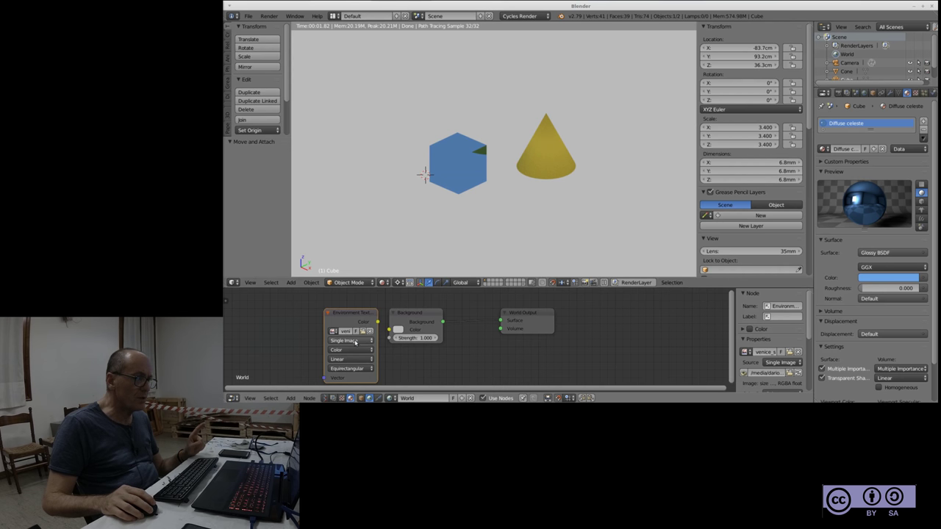
{"action": "left_click_drag", "start_coordinate": [326, 324], "coordinate": [267, 323]}
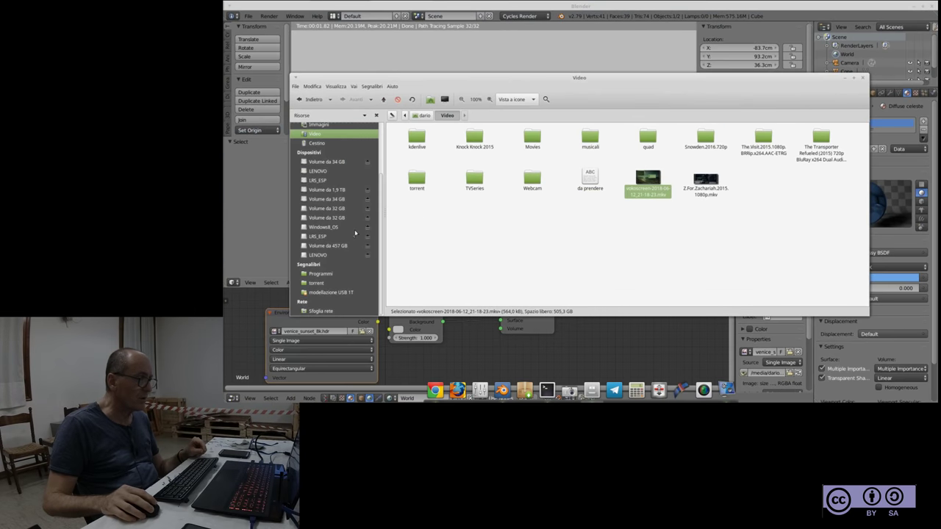
In Nemo, open the HDRI folder, try opening venice_sunset_8k.hdr, dismiss the error, and close the window
{"action": "left_click", "coordinate": [335, 294]}
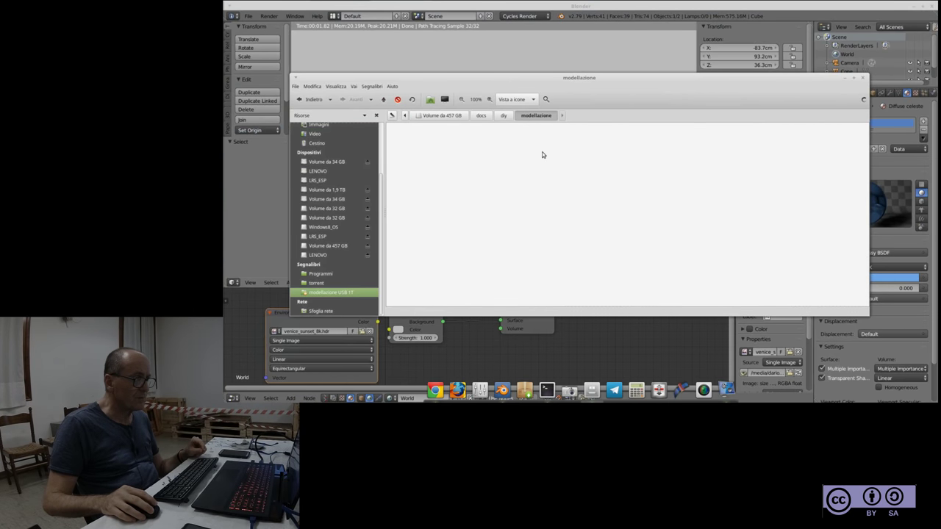
{"action": "double_click", "coordinate": [642, 168]}
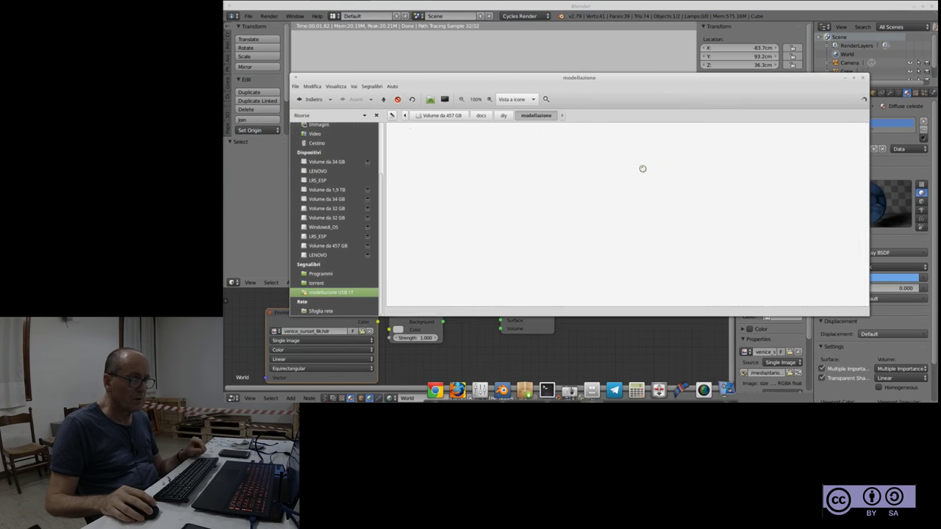
{"action": "right_click", "coordinate": [476, 146]}
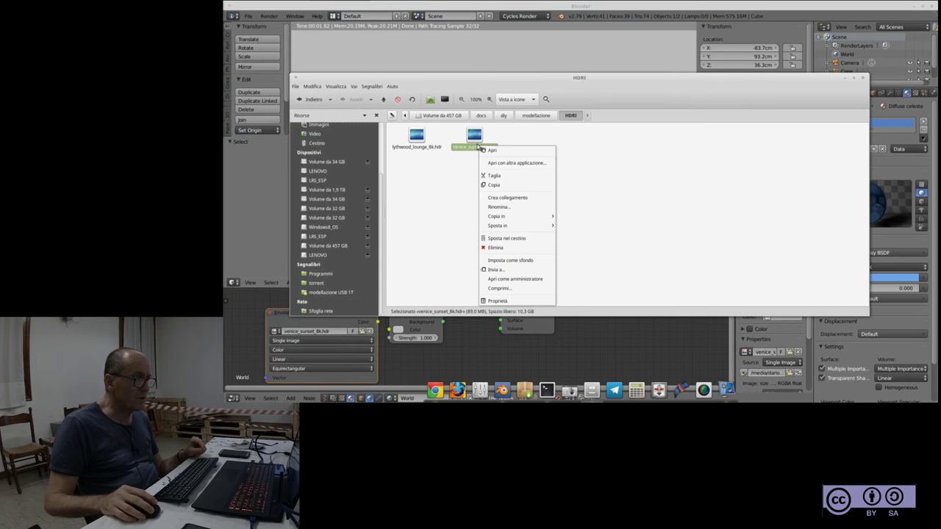
{"action": "key", "text": "Escape"}
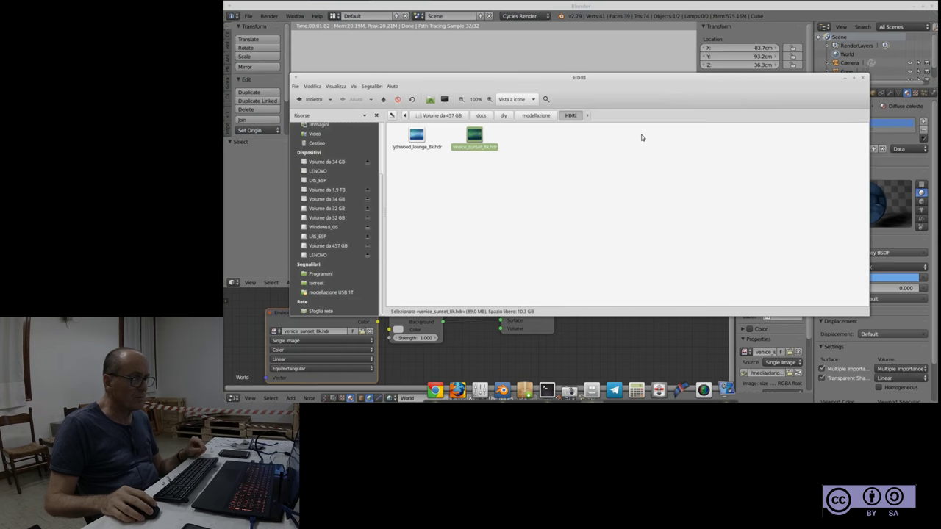
{"action": "key", "text": "Return"}
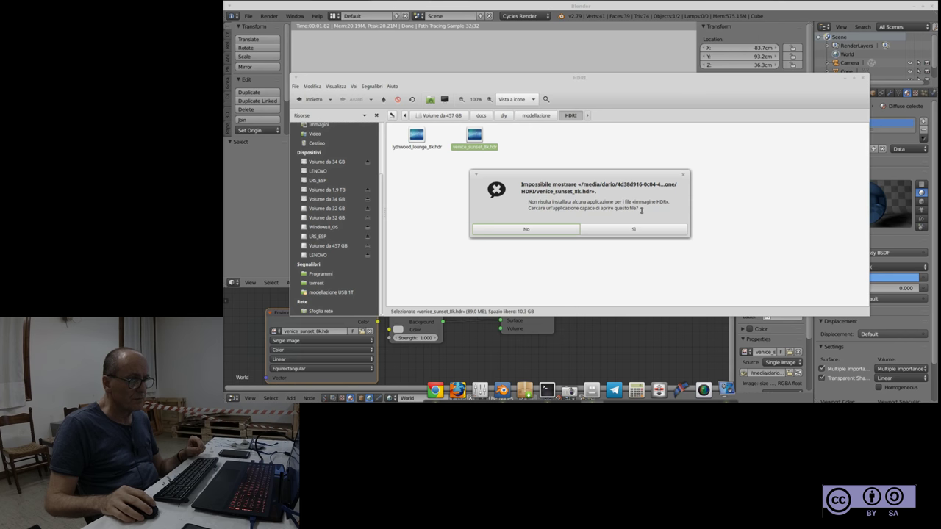
{"action": "left_click", "coordinate": [533, 228]}
{"action": "left_click", "coordinate": [695, 169]}
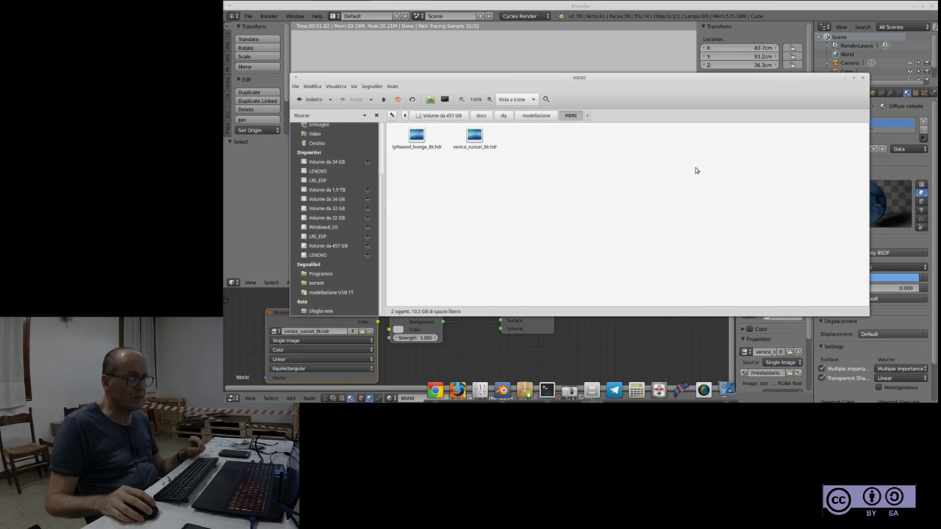
{"action": "left_click", "coordinate": [864, 78]}
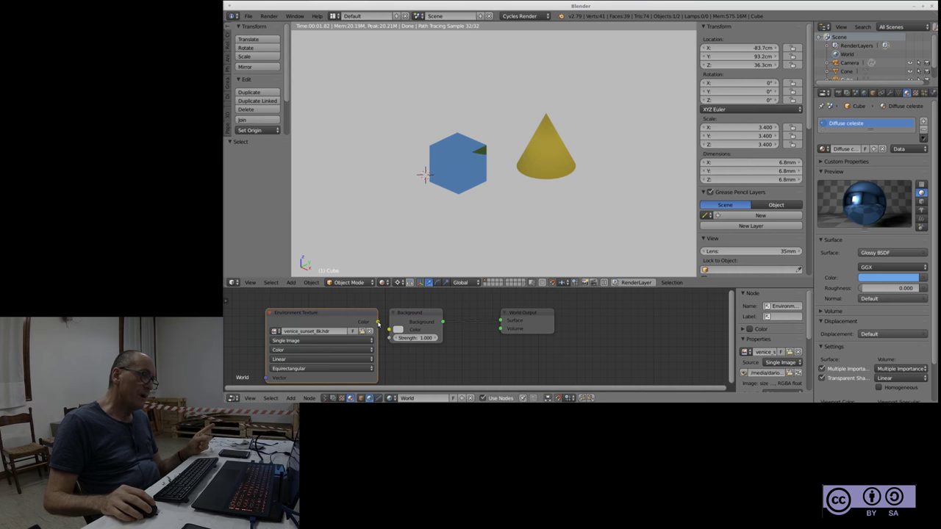
Wire the Environment Texture colour into the Background node and orbit to view the HDR world
{"action": "left_click_drag", "start_coordinate": [378, 324], "coordinate": [389, 329]}
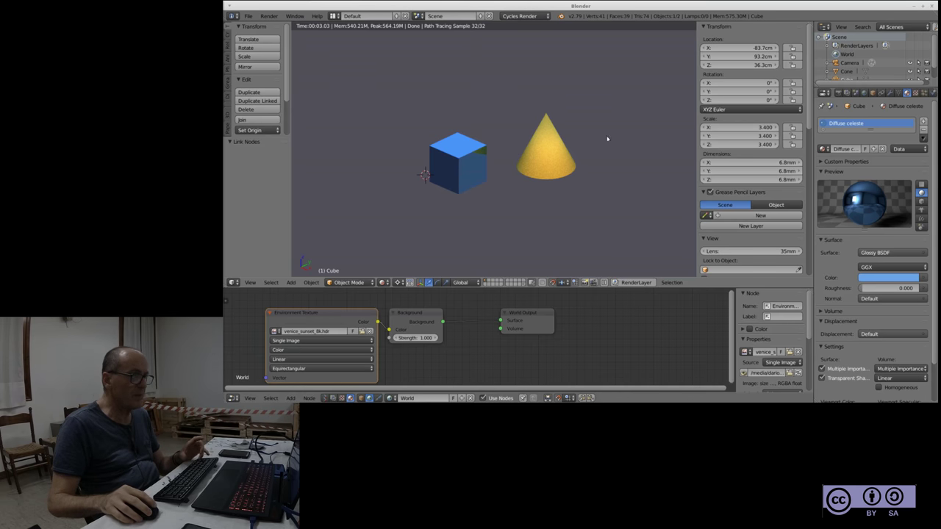
{"action": "middle_click_drag", "start_coordinate": [651, 148], "coordinate": [594, 155]}
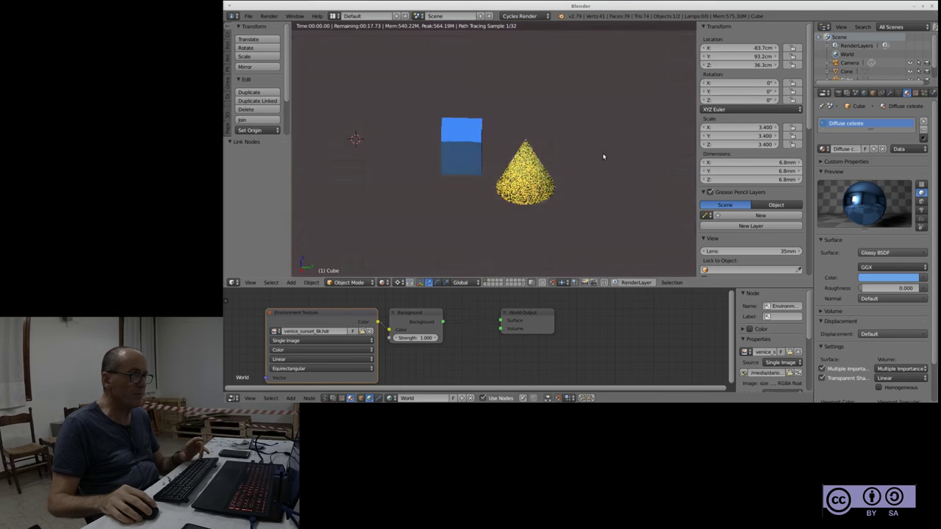
{"action": "mouse_move", "coordinate": [590, 151]}
{"action": "middle_mouse_down"}
{"action": "mouse_move", "coordinate": [481, 137]}
{"action": "mouse_move", "coordinate": [529, 158]}
{"action": "middle_mouse_up"}
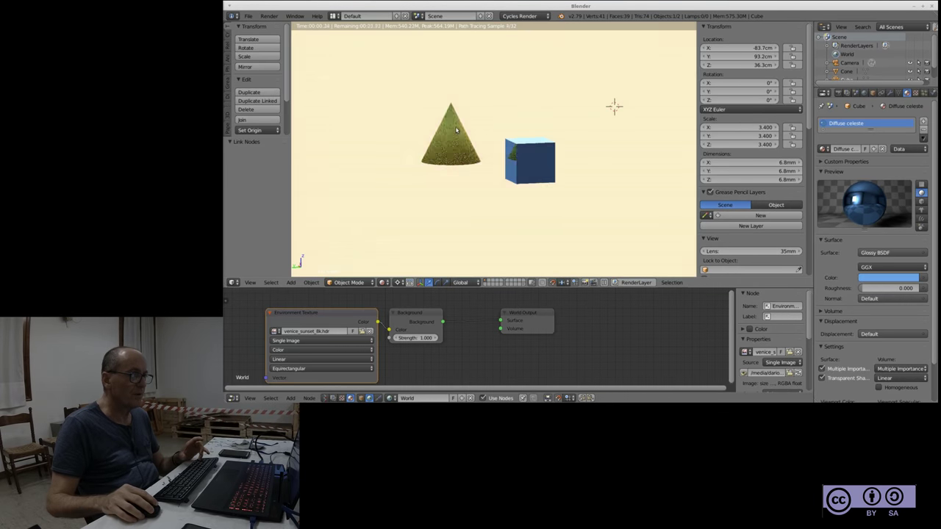
{"action": "scroll", "coordinate": [533, 169], "scroll_direction": "up", "scroll_amount": 1}
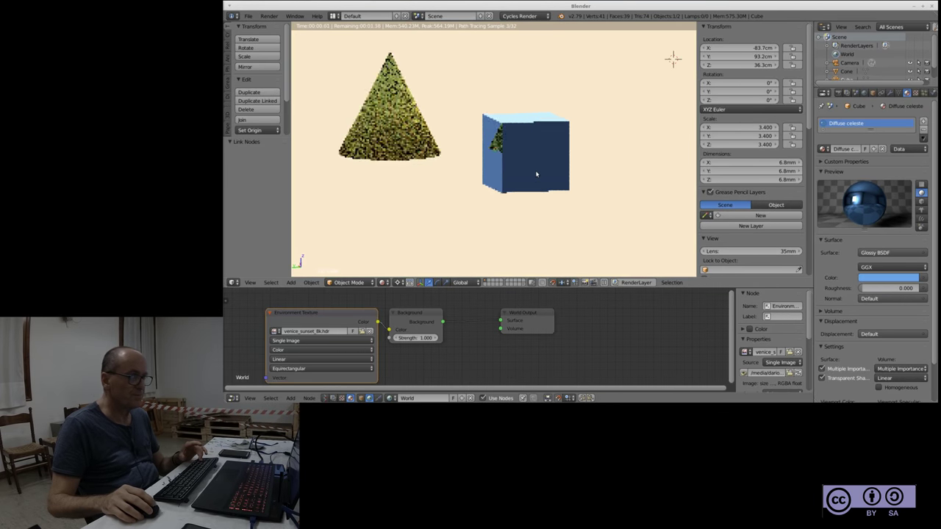
{"action": "scroll", "coordinate": [531, 164], "scroll_direction": "up", "scroll_amount": 2}
{"action": "scroll", "coordinate": [530, 160], "scroll_direction": "up", "scroll_amount": 1}
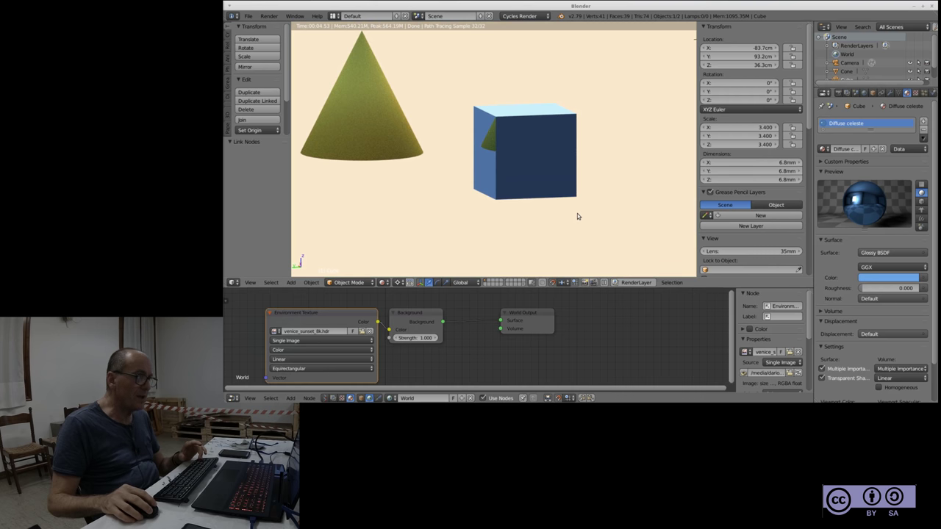
Switch to front view, zoom out, check the Background strength, and orbit the rendered objects
{"action": "key", "text": "KP_1"}
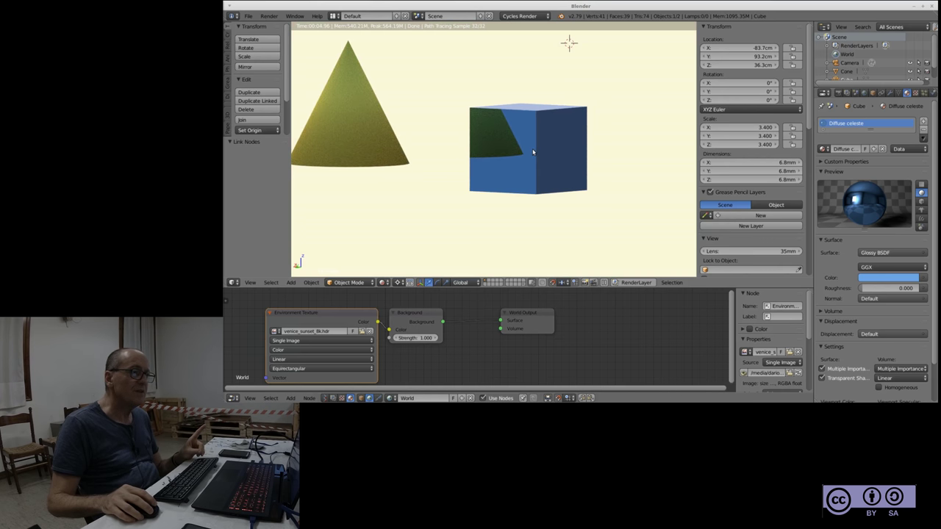
{"action": "scroll", "coordinate": [591, 180], "scroll_direction": "down", "scroll_amount": 4}
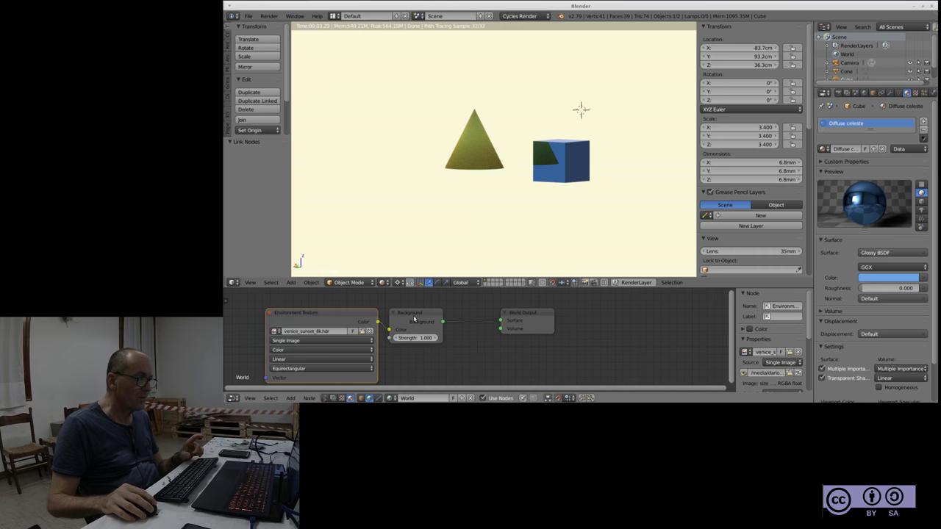
{"action": "left_click", "coordinate": [406, 332]}
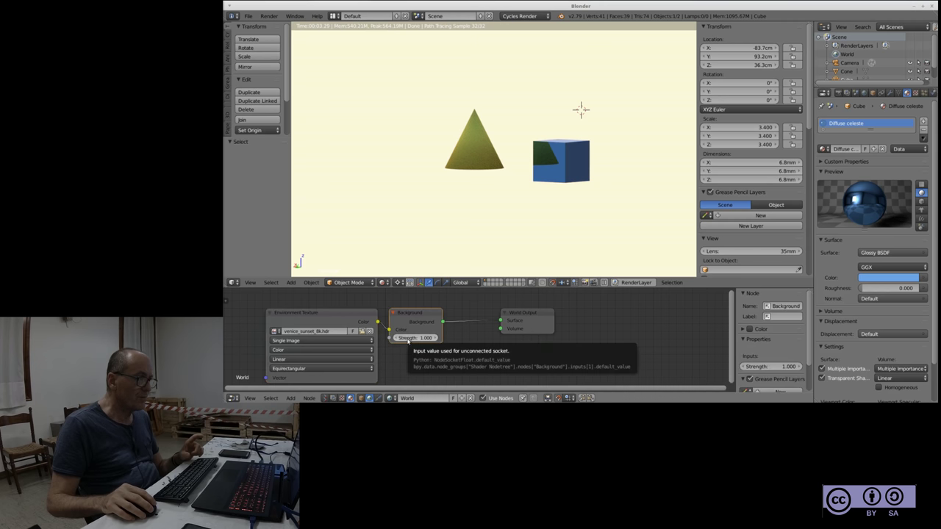
{"action": "middle_click_drag", "start_coordinate": [559, 208], "coordinate": [588, 221]}
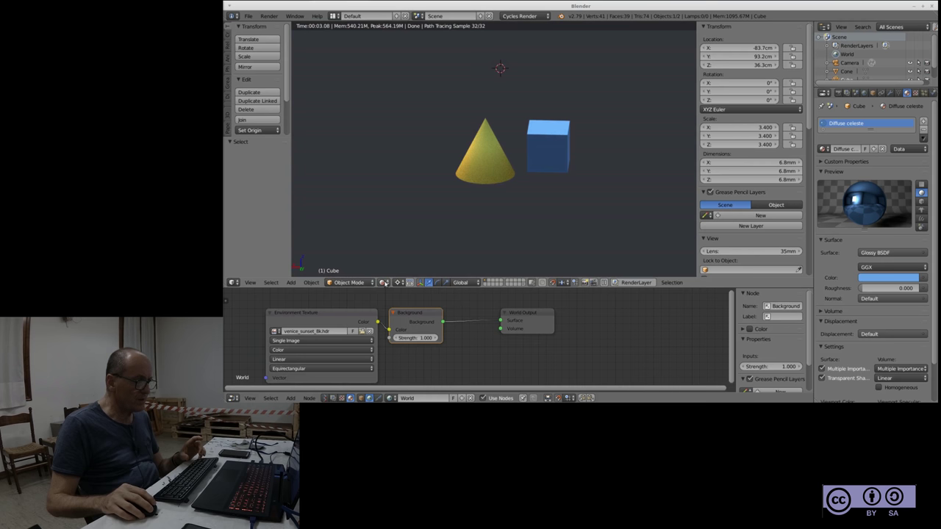
{"action": "left_click", "coordinate": [384, 282]}
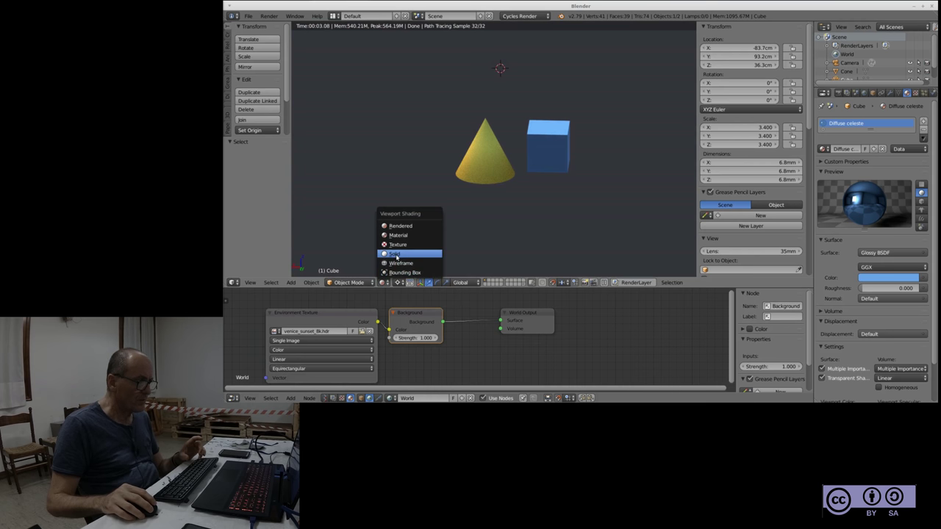
In solid shading, add a UV sphere scaled to 9.7 and shade its faces smooth
{"action": "left_click", "coordinate": [396, 254]}
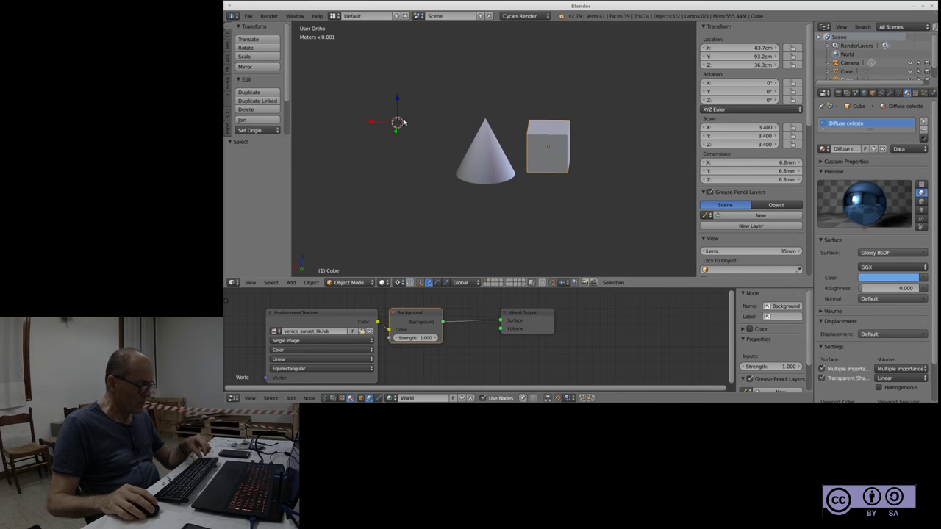
{"action": "key", "text": "shift+a"}
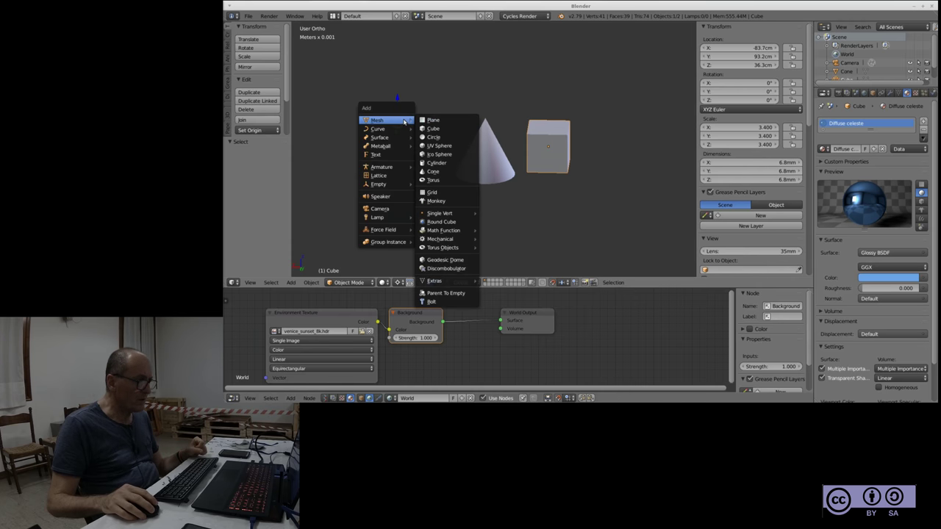
{"action": "left_click", "coordinate": [450, 147]}
{"action": "key", "text": "s"}
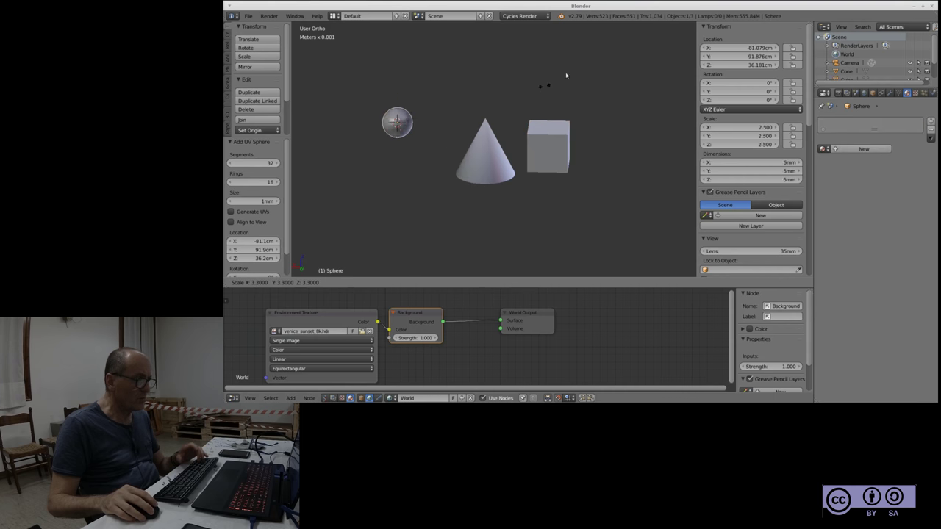
{"action": "left_click", "coordinate": [542, 266]}
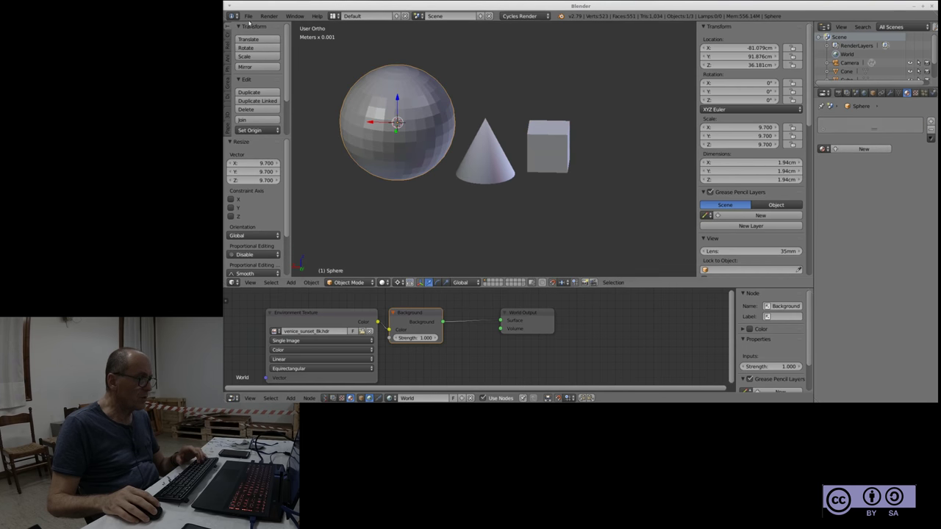
{"action": "key", "text": "Tab"}
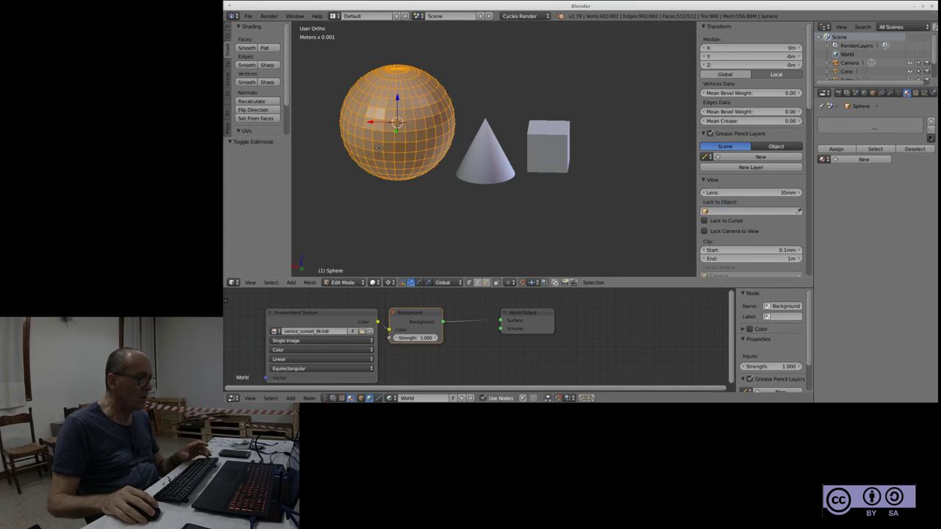
{"action": "left_click", "coordinate": [247, 48]}
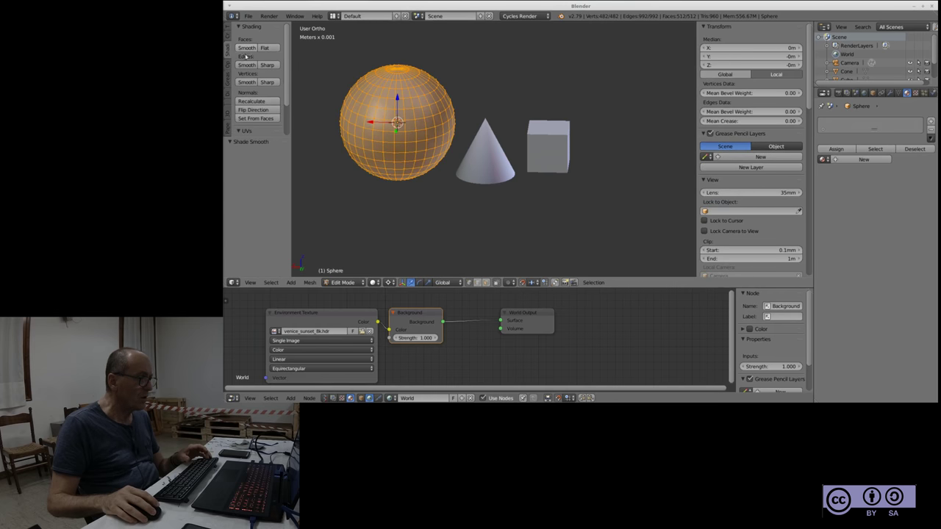
{"action": "key", "text": "Tab"}
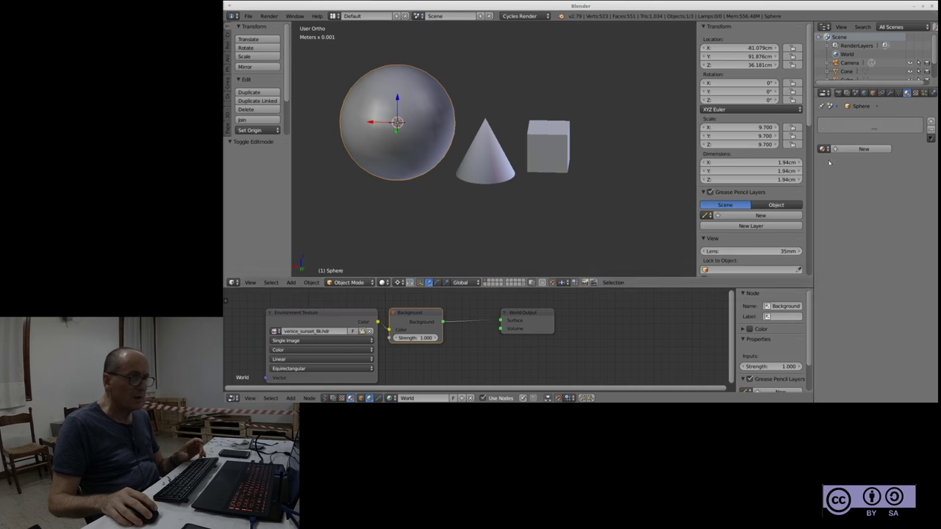
Assign the Diffuse giallo material to the sphere and make its surface a Glossy BSDF
{"action": "left_click", "coordinate": [916, 93]}
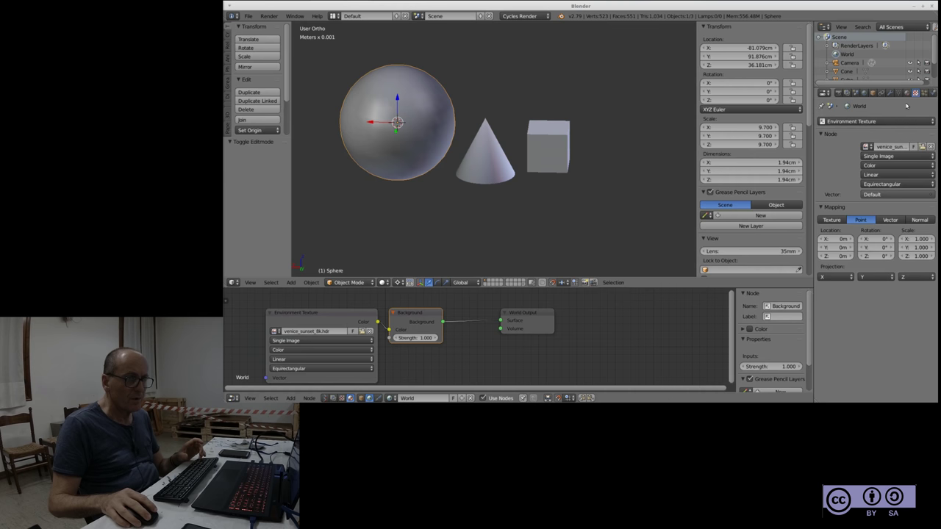
{"action": "left_click", "coordinate": [907, 94]}
{"action": "left_click", "coordinate": [824, 149]}
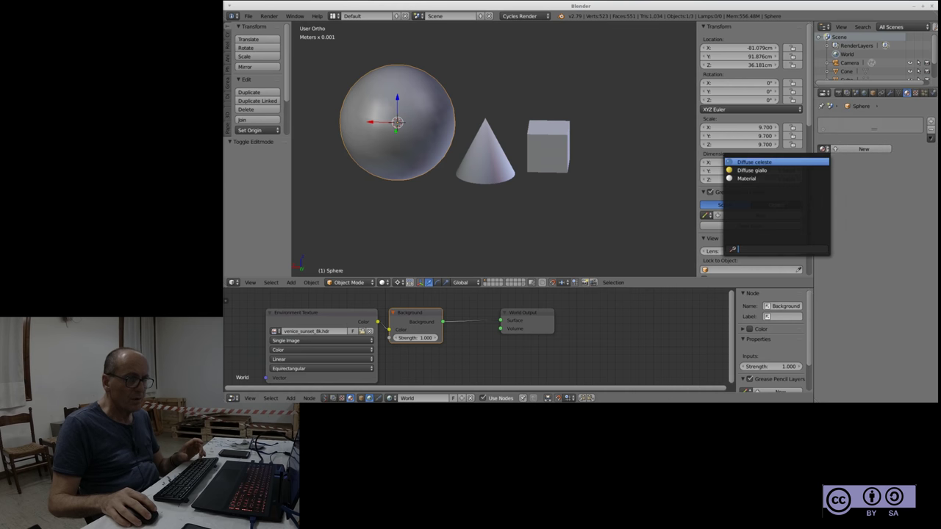
{"action": "left_click", "coordinate": [749, 171]}
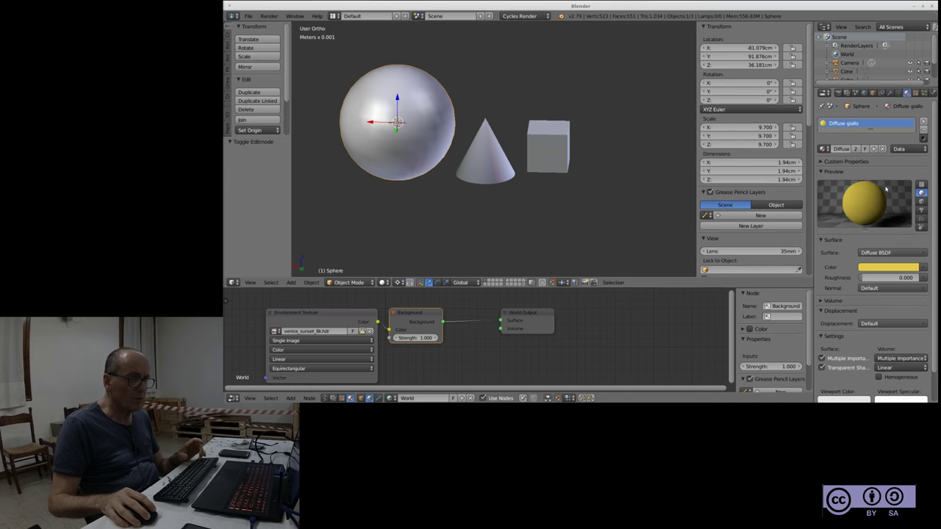
{"action": "left_click", "coordinate": [890, 253]}
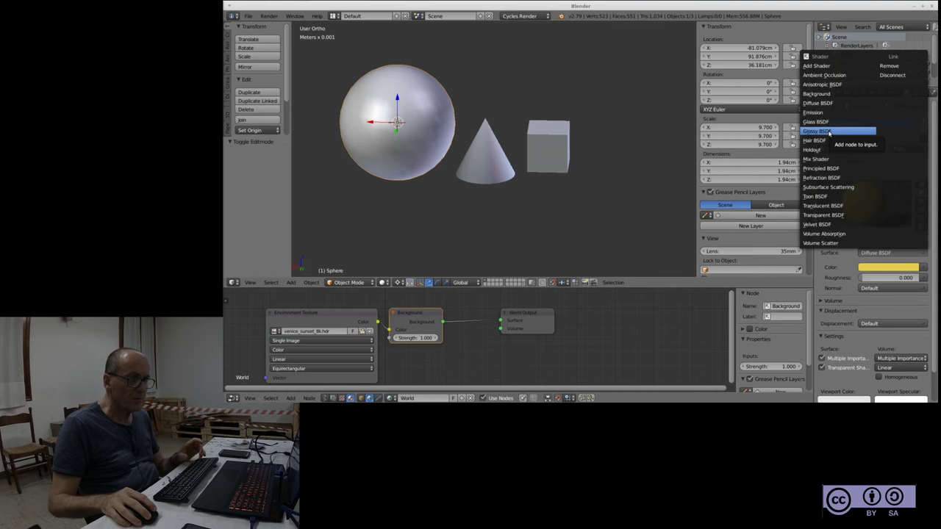
{"action": "left_click", "coordinate": [829, 131]}
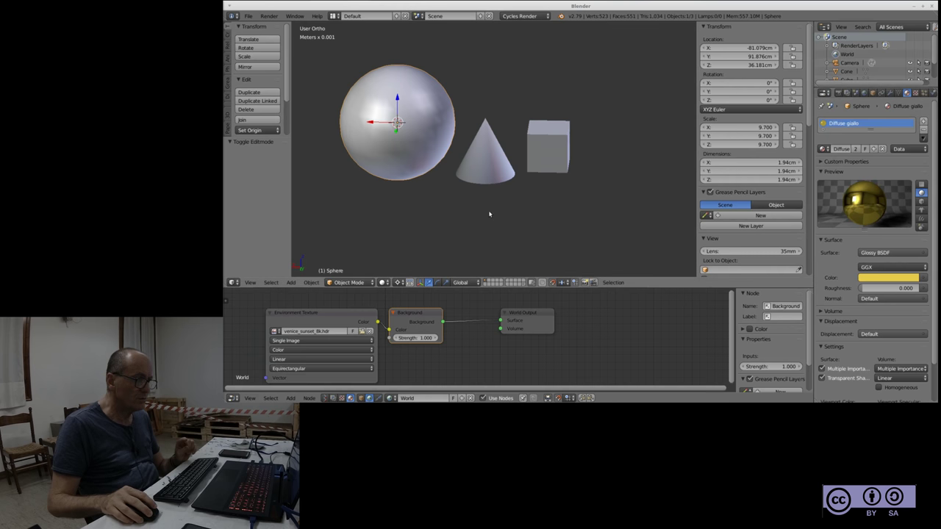
Place the 3D cursor below the sphere and switch the viewport to Material preview
{"action": "left_click", "coordinate": [401, 283]}
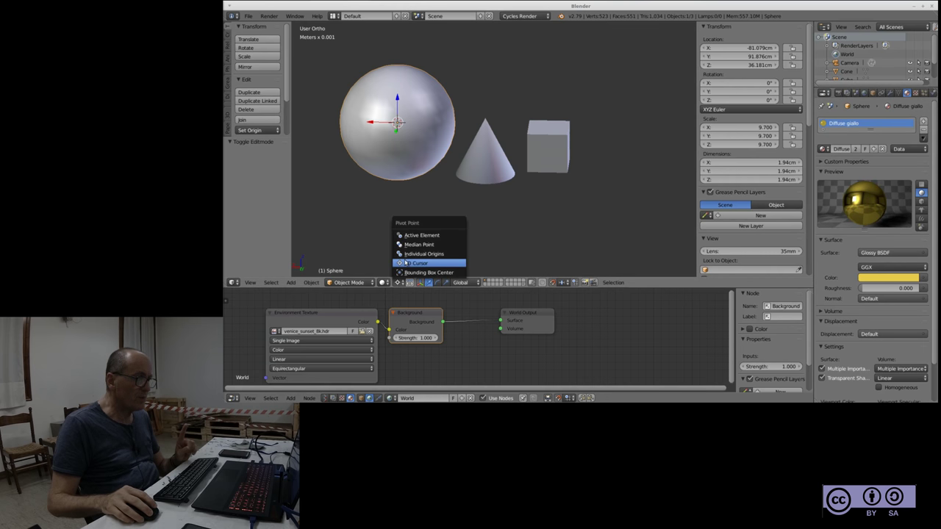
{"action": "left_click", "coordinate": [353, 214]}
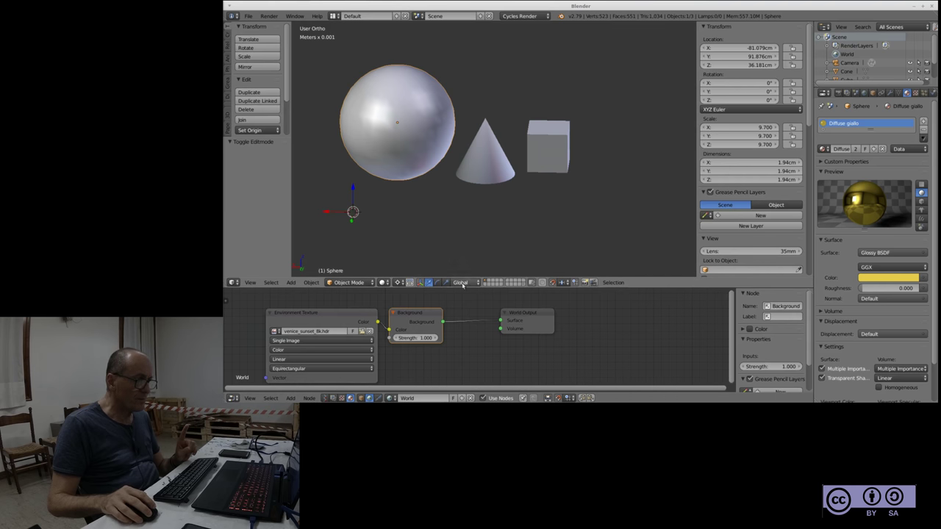
{"action": "left_click", "coordinate": [384, 283]}
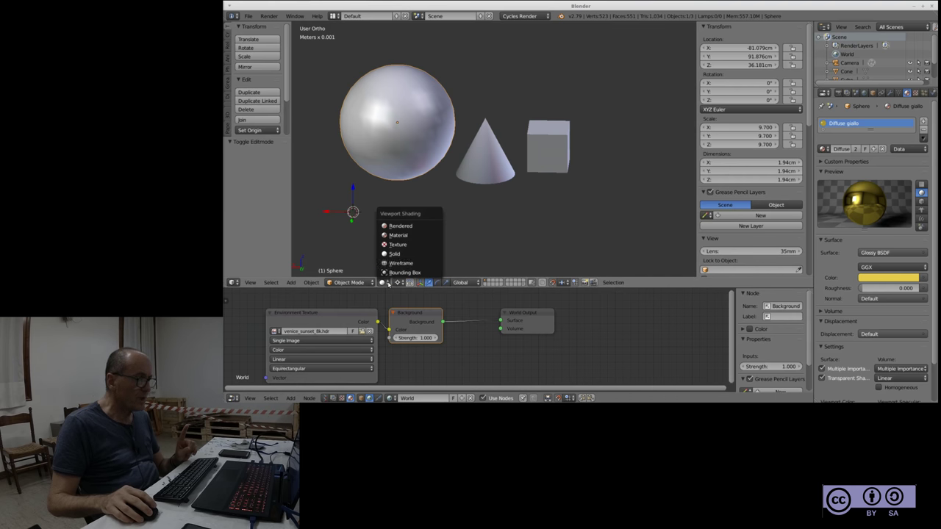
{"action": "left_click", "coordinate": [401, 237]}
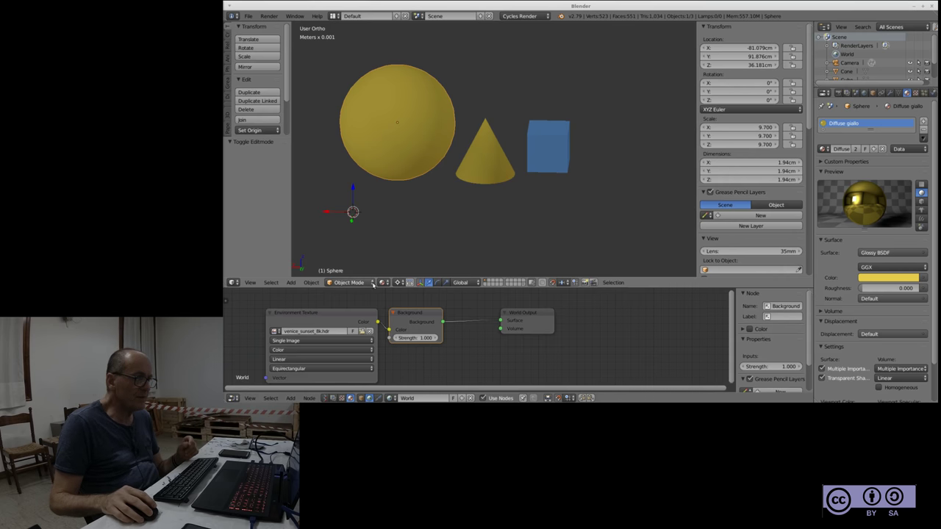
{"action": "left_click", "coordinate": [383, 283]}
Switch to Rendered shading, then zoom and orbit to see the sphere reflecting the Venice HDR
{"action": "left_click", "coordinate": [399, 226]}
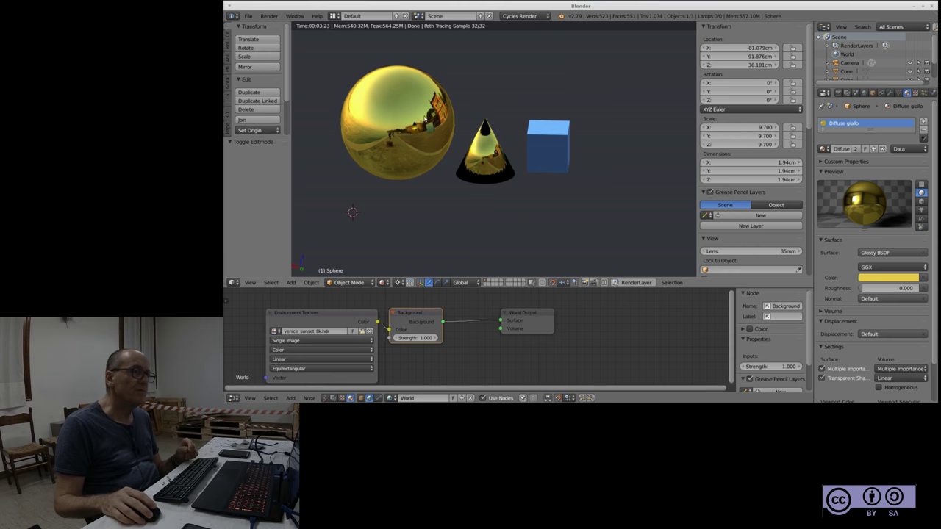
{"action": "scroll", "coordinate": [377, 95], "scroll_direction": "up", "scroll_amount": 3}
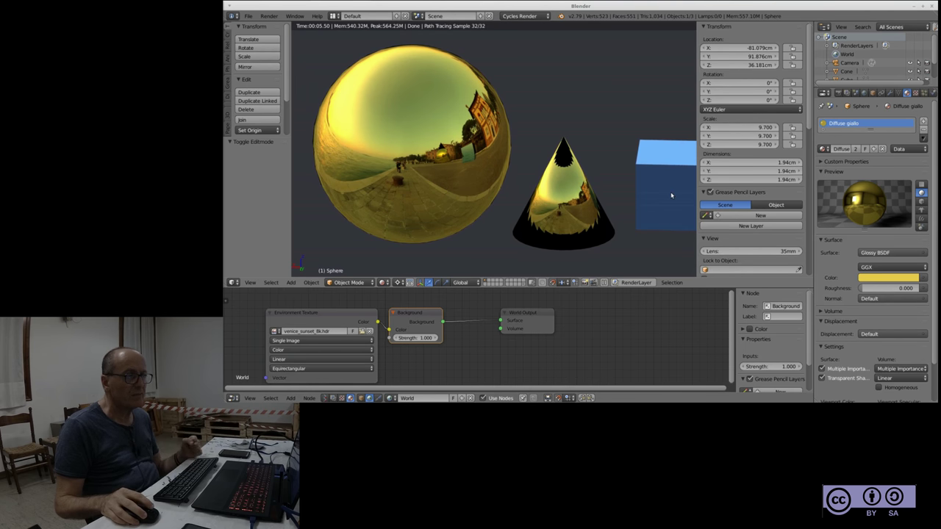
{"action": "middle_click_drag", "start_coordinate": [657, 219], "coordinate": [538, 206]}
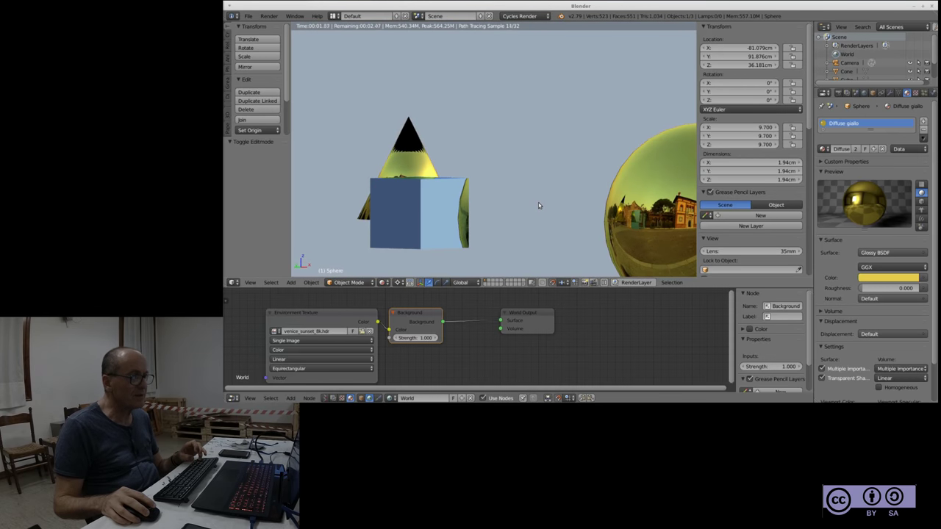
{"action": "middle_click_drag", "start_coordinate": [541, 204], "coordinate": [536, 197]}
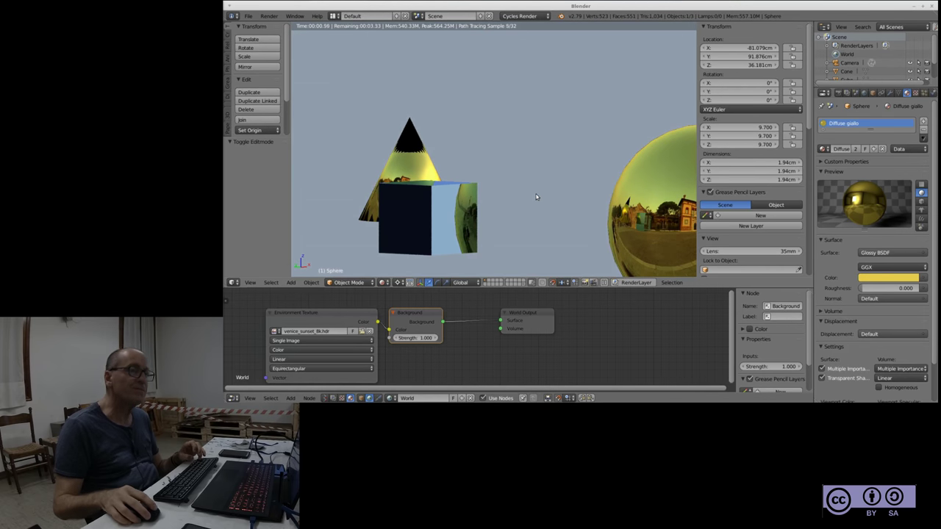
{"action": "scroll", "coordinate": [486, 99], "scroll_direction": "down", "scroll_amount": 2}
{"action": "scroll", "coordinate": [487, 96], "scroll_direction": "down", "scroll_amount": 2}
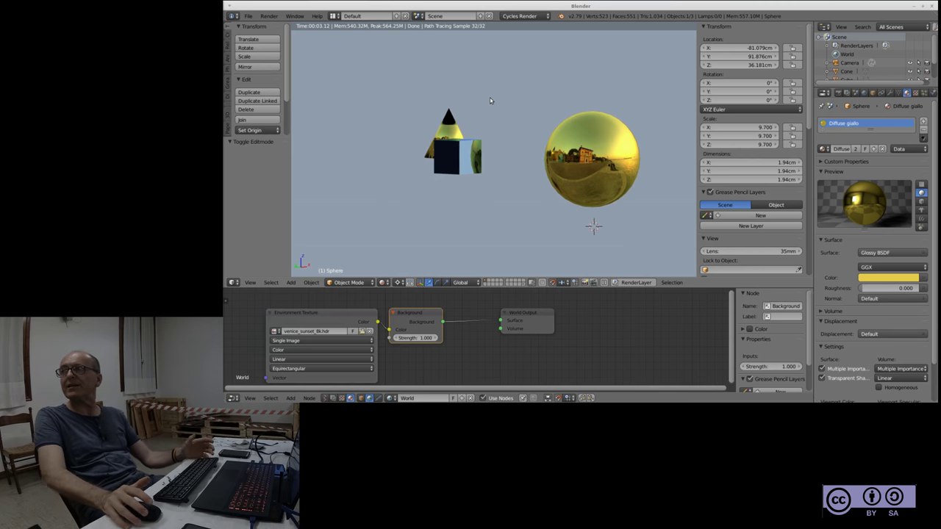
{"action": "scroll", "coordinate": [491, 100], "scroll_direction": "down", "scroll_amount": 1}
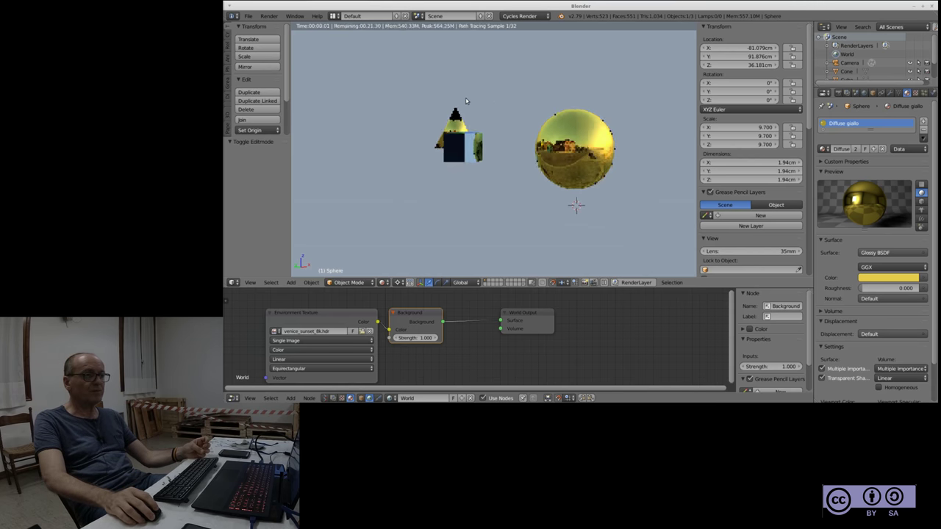
{"action": "scroll", "coordinate": [414, 101], "scroll_direction": "down", "scroll_amount": 2}
{"action": "scroll", "coordinate": [455, 139], "scroll_direction": "down", "scroll_amount": 1}
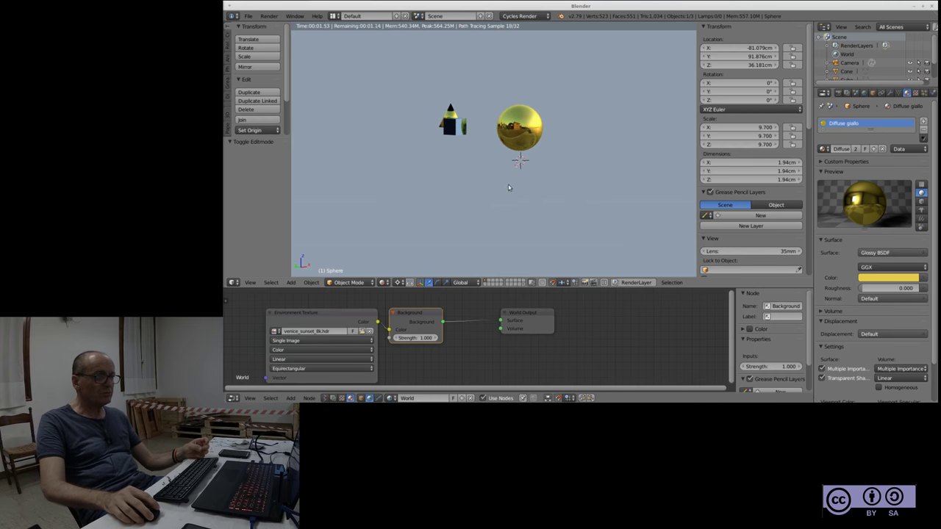
{"action": "middle_click_drag", "start_coordinate": [501, 212], "coordinate": [497, 208]}
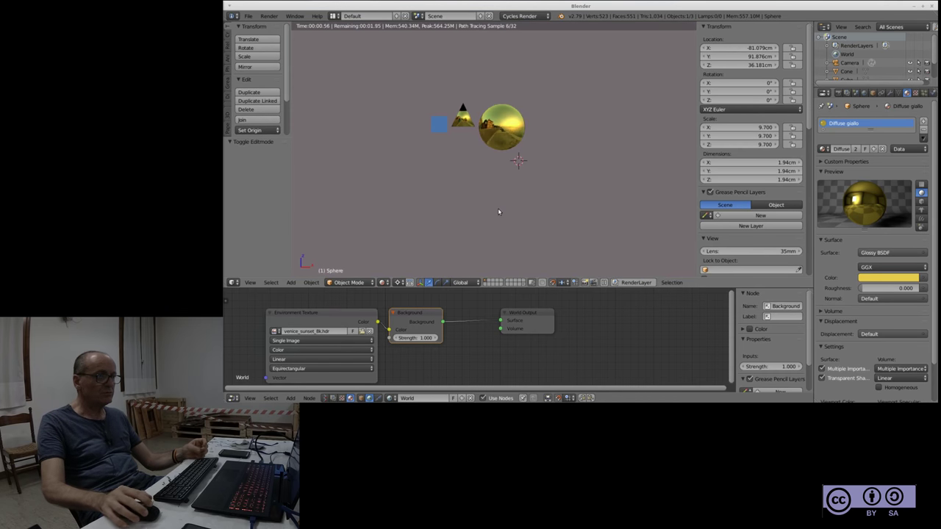
{"action": "scroll", "coordinate": [498, 190], "scroll_direction": "down", "scroll_amount": 1}
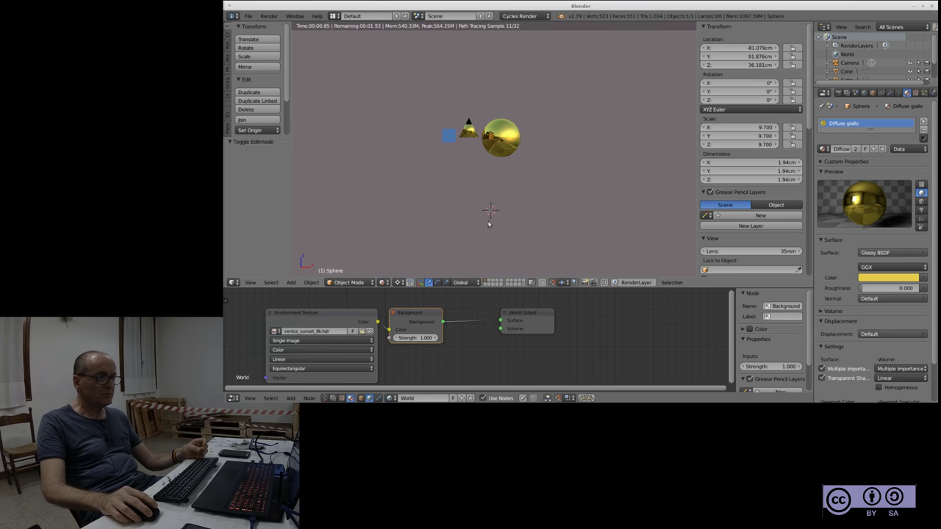
Add a mesh plane to the scene
{"action": "key", "text": "shift+a"}
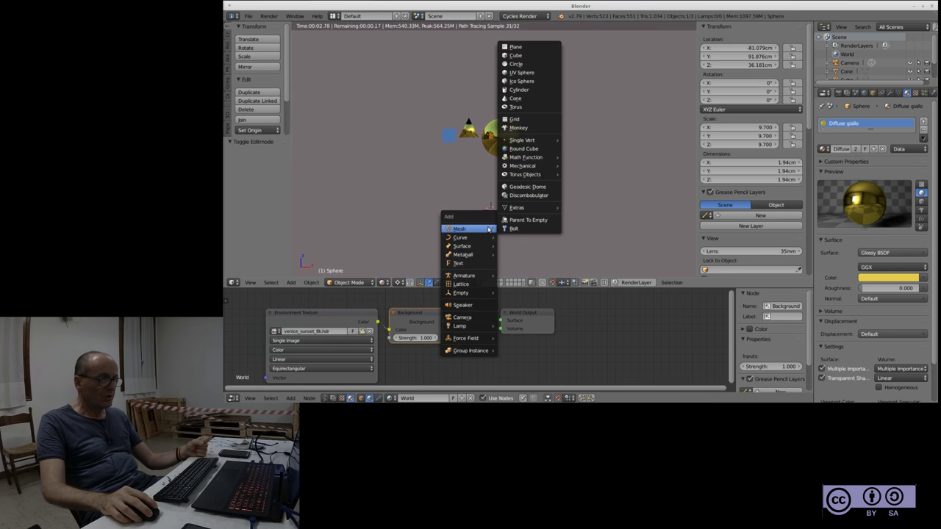
{"action": "left_click", "coordinate": [541, 50]}
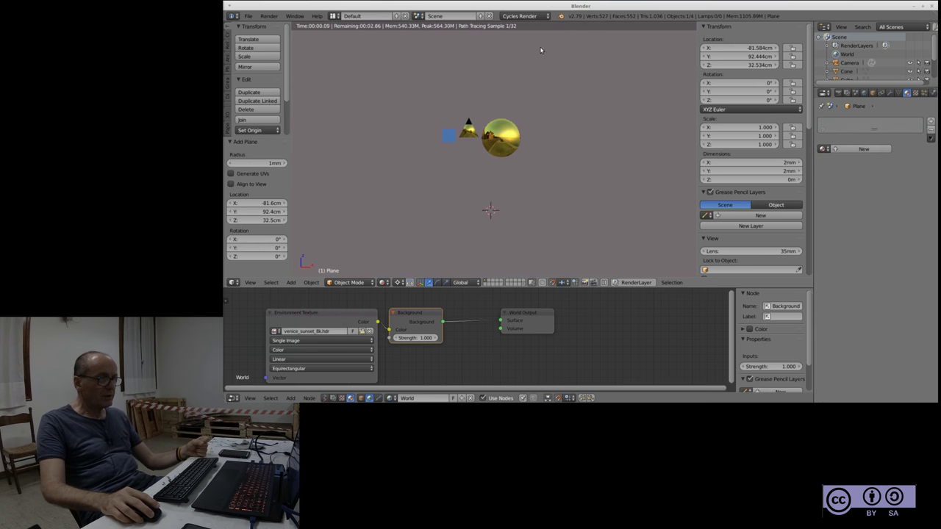
{"action": "scroll", "coordinate": [503, 220], "scroll_direction": "down", "scroll_amount": 3, "text": "shift"}
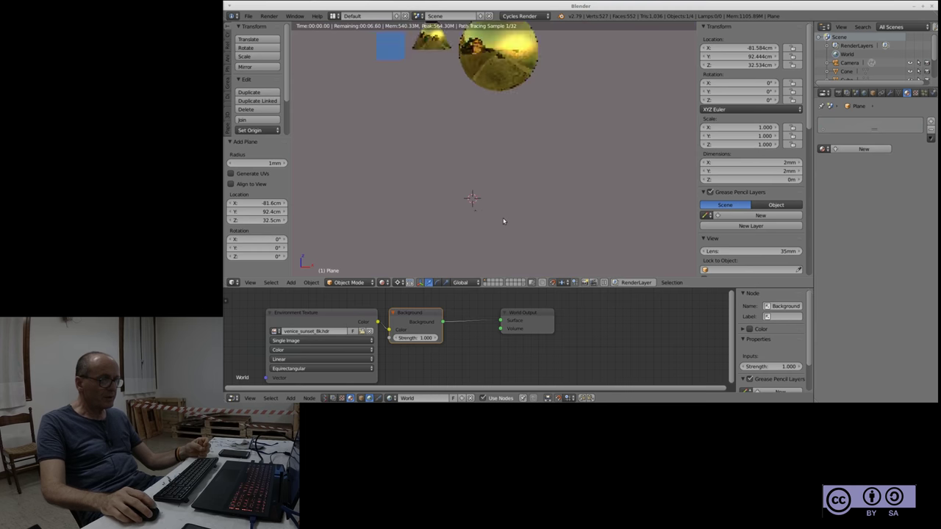
{"action": "scroll", "coordinate": [494, 193], "scroll_direction": "down", "scroll_amount": 2}
{"action": "scroll", "coordinate": [482, 203], "scroll_direction": "down", "scroll_amount": 2}
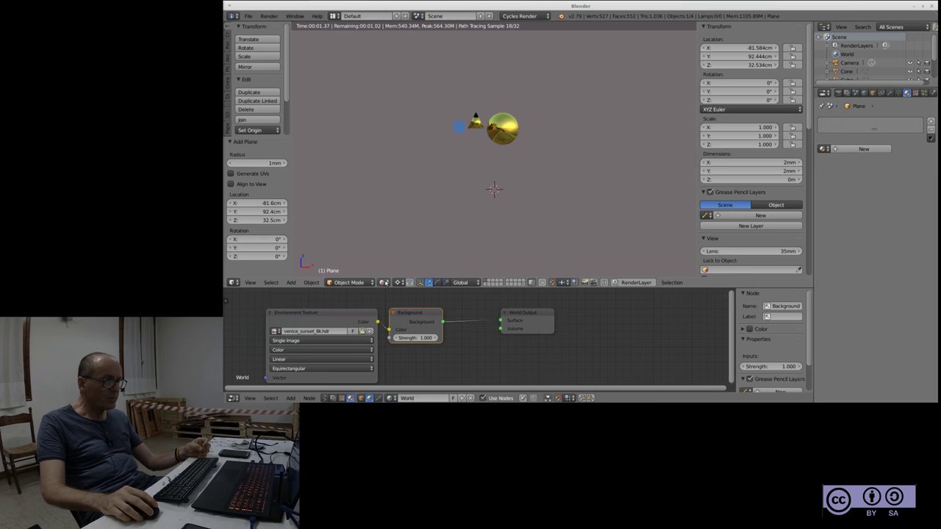
Switch the viewport to Solid shading and look straight down from the top view
{"action": "left_click", "coordinate": [384, 282]}
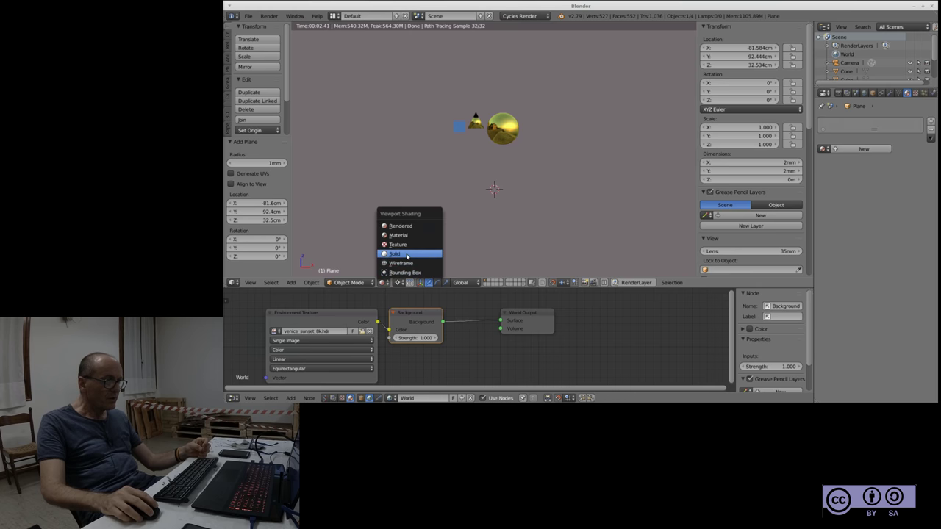
{"action": "left_click", "coordinate": [407, 255]}
{"action": "scroll", "coordinate": [493, 188], "scroll_direction": "up", "scroll_amount": 2}
{"action": "scroll", "coordinate": [498, 193], "scroll_direction": "up", "scroll_amount": 2}
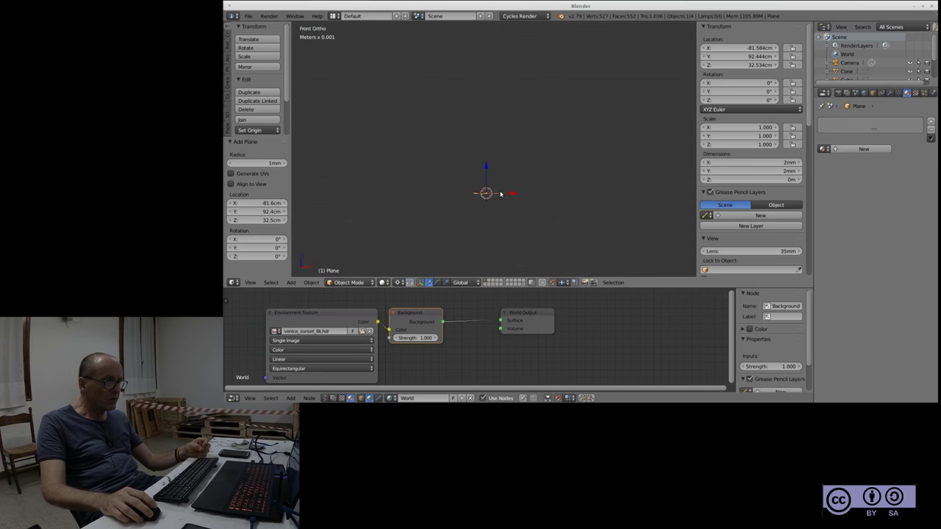
{"action": "key", "text": "KP_7"}
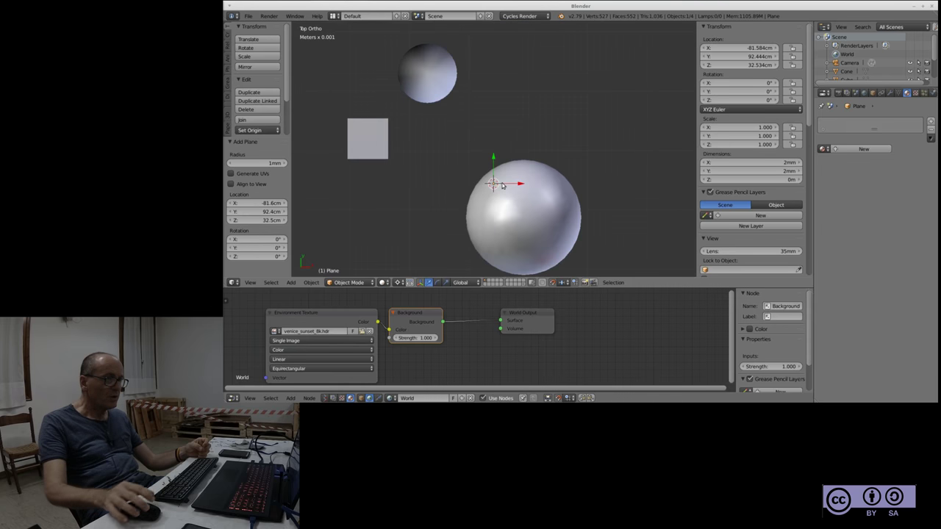
{"action": "scroll", "coordinate": [502, 184], "scroll_direction": "down", "scroll_amount": 3}
{"action": "scroll", "coordinate": [507, 158], "scroll_direction": "up", "scroll_amount": 4}
{"action": "scroll", "coordinate": [502, 168], "scroll_direction": "up", "scroll_amount": 1}
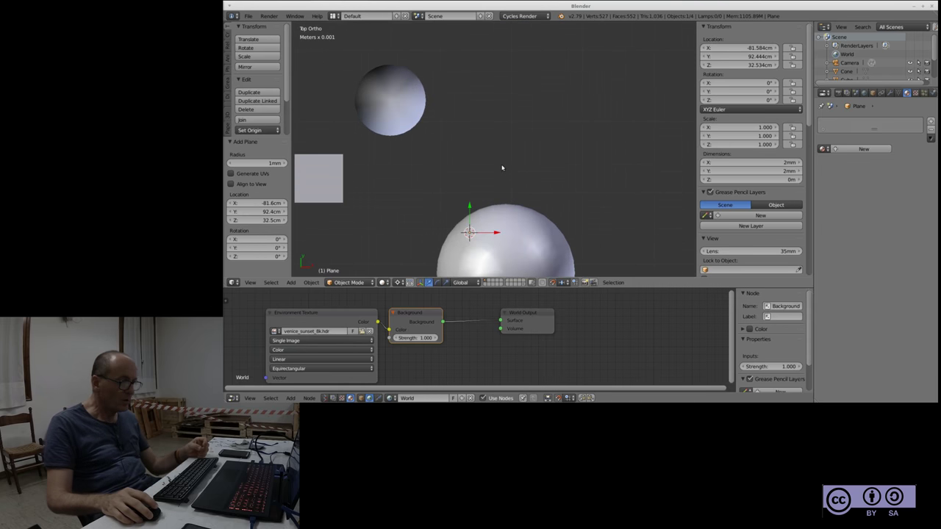
Scale the plane up to 35.8 times its size beneath the sphere, cone and cube
{"action": "key", "text": "s"}
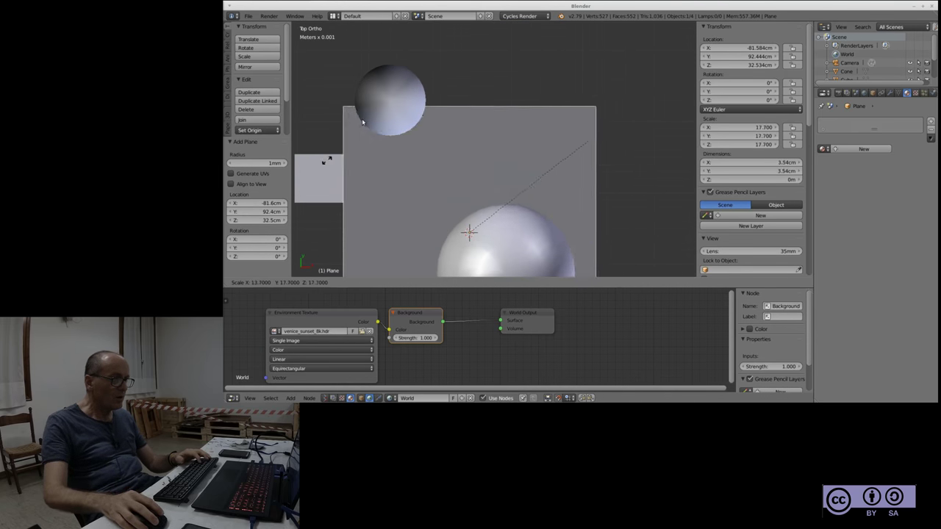
{"action": "left_click", "coordinate": [578, 87]}
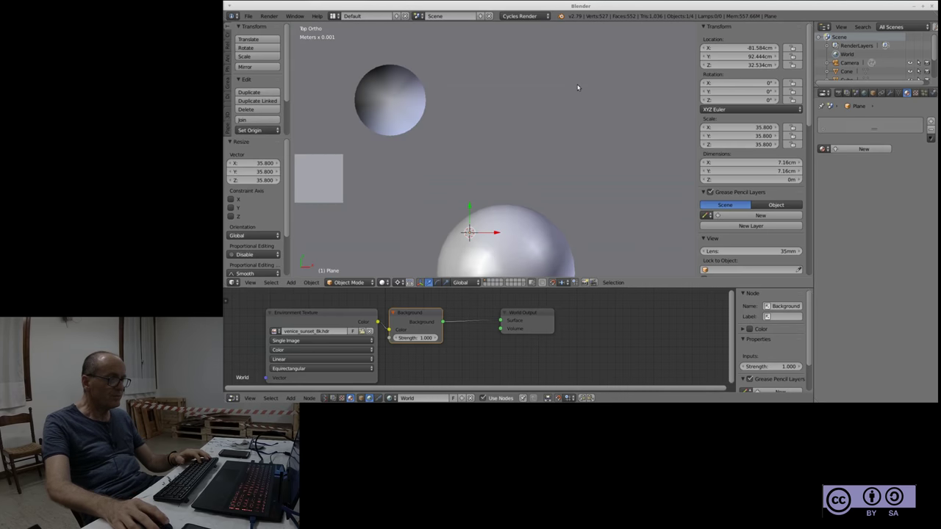
{"action": "scroll", "coordinate": [563, 116], "scroll_direction": "down", "scroll_amount": 3}
{"action": "scroll", "coordinate": [563, 115], "scroll_direction": "down", "scroll_amount": 5}
{"action": "scroll", "coordinate": [563, 147], "scroll_direction": "down", "scroll_amount": 1}
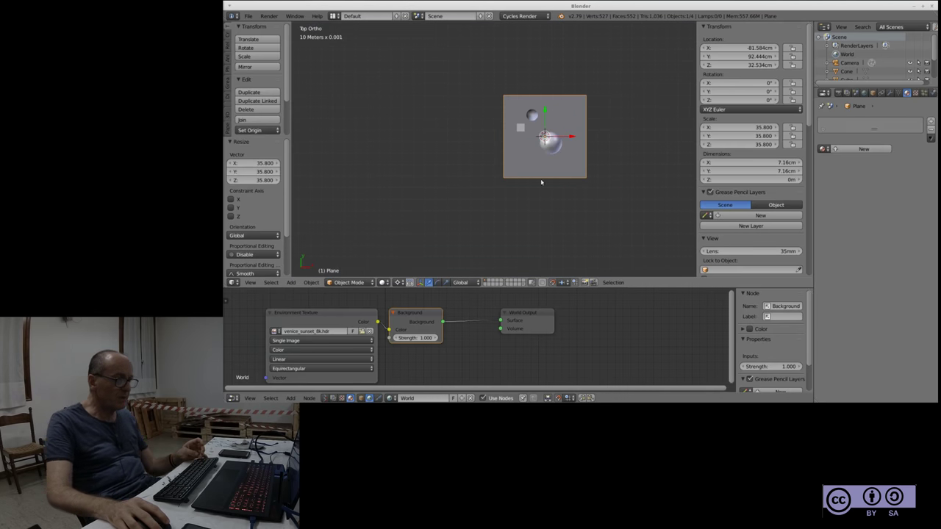
Create a new material for the plane in the Material properties
{"action": "left_click", "coordinate": [915, 94]}
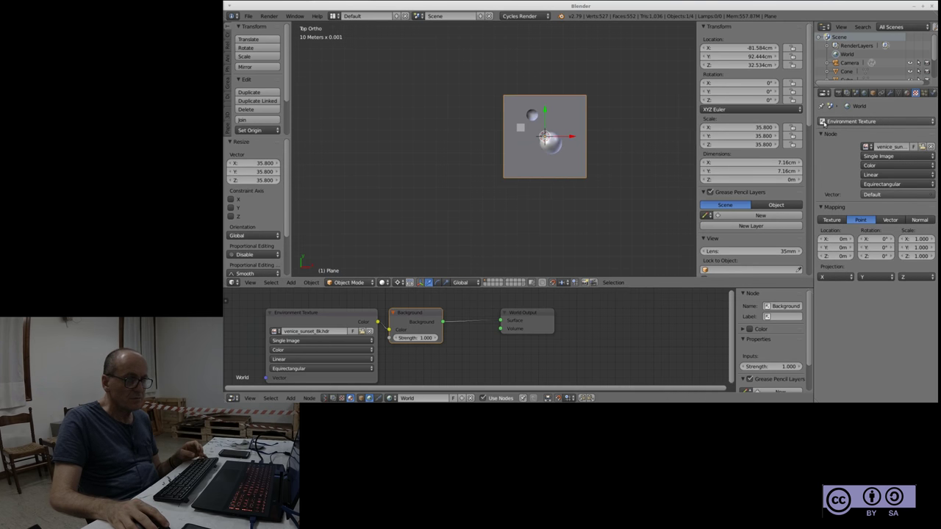
{"action": "left_click", "coordinate": [907, 93]}
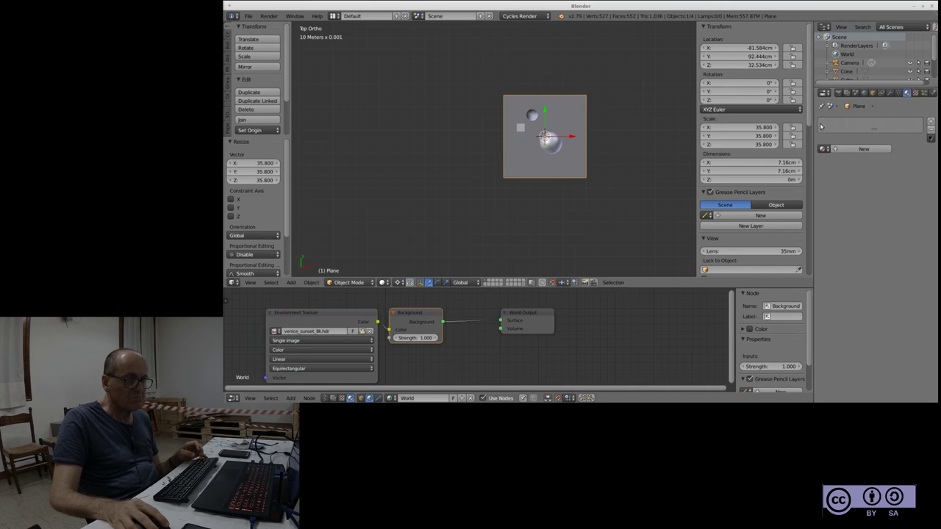
{"action": "left_click", "coordinate": [823, 149]}
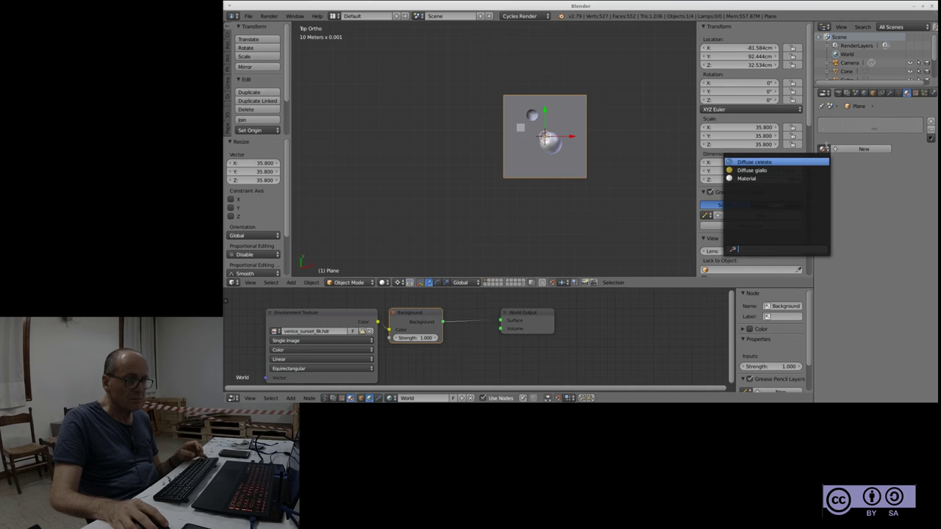
{"action": "left_click", "coordinate": [836, 150]}
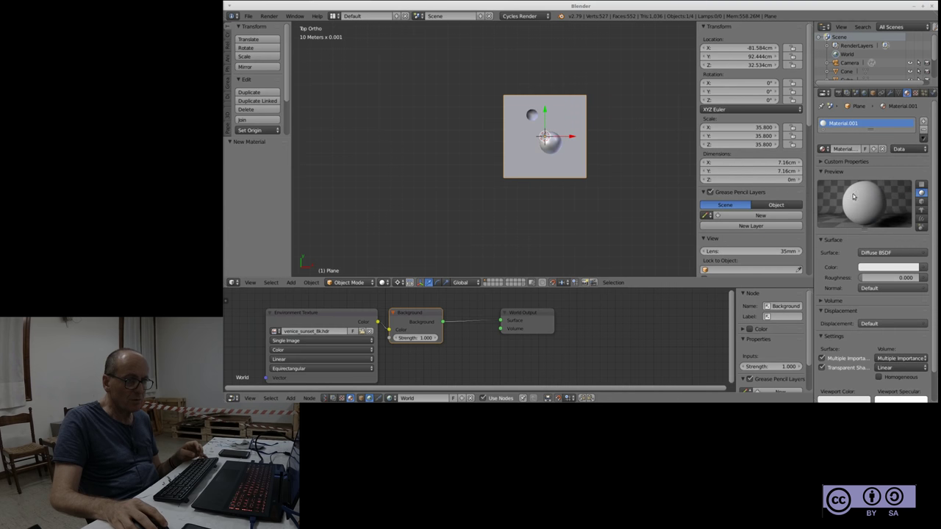
Set the plane's material colour to orange (0.800, 0.242, 0.074) and switch to Texture shading
{"action": "left_click", "coordinate": [877, 271]}
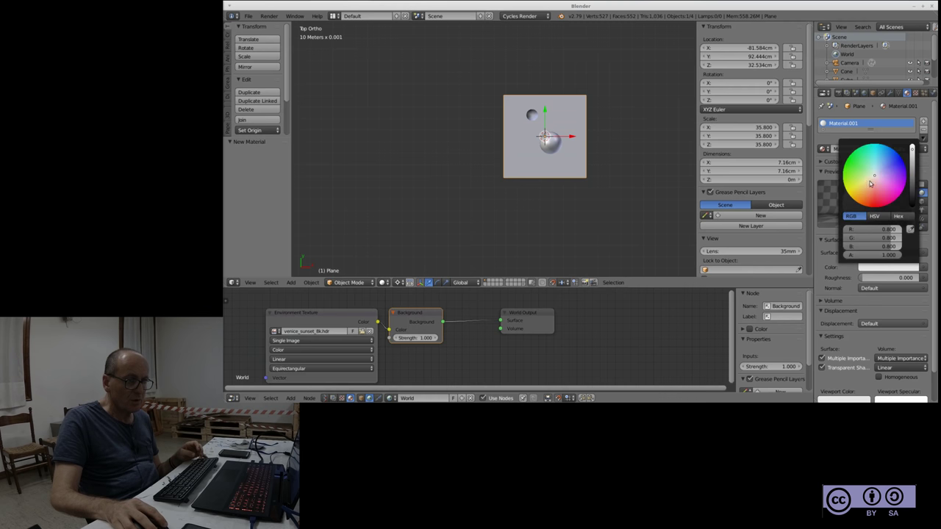
{"action": "left_click_drag", "start_coordinate": [873, 175], "coordinate": [865, 195]}
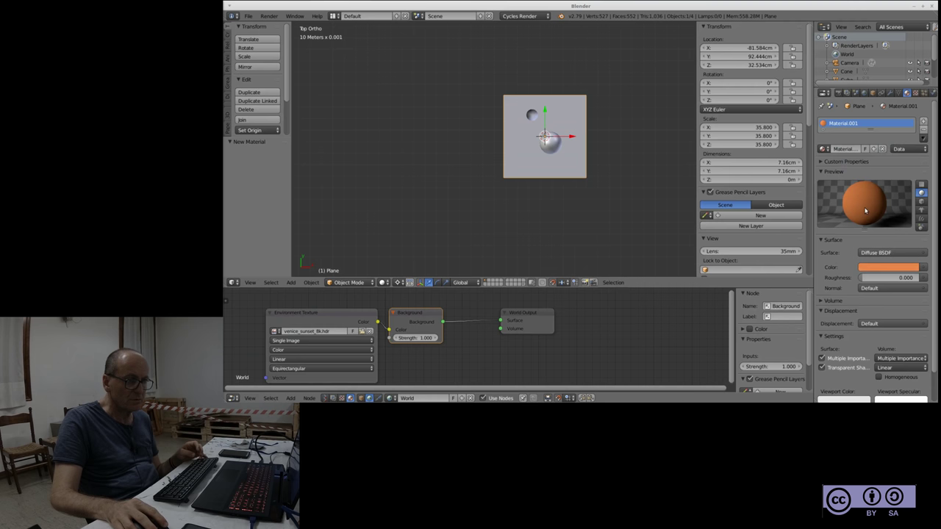
{"action": "left_click", "coordinate": [588, 194]}
{"action": "left_click", "coordinate": [382, 282]}
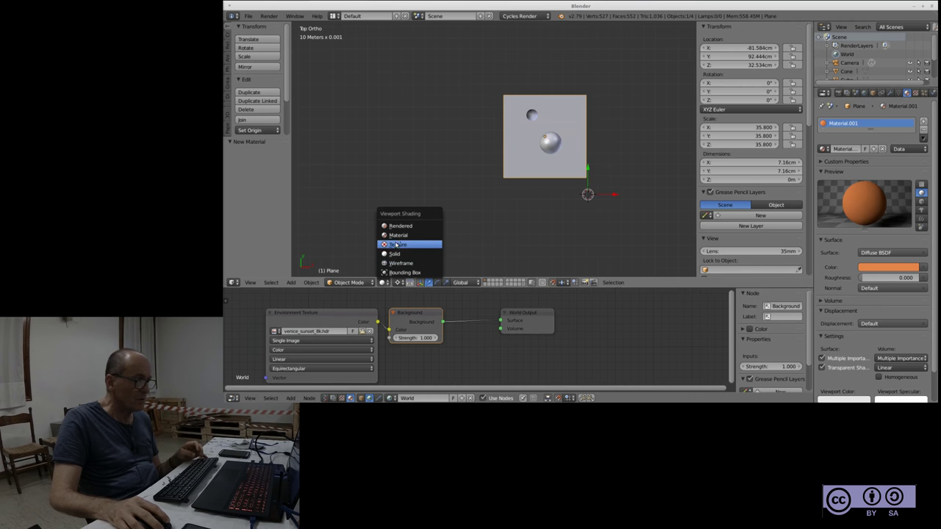
{"action": "left_click", "coordinate": [404, 233]}
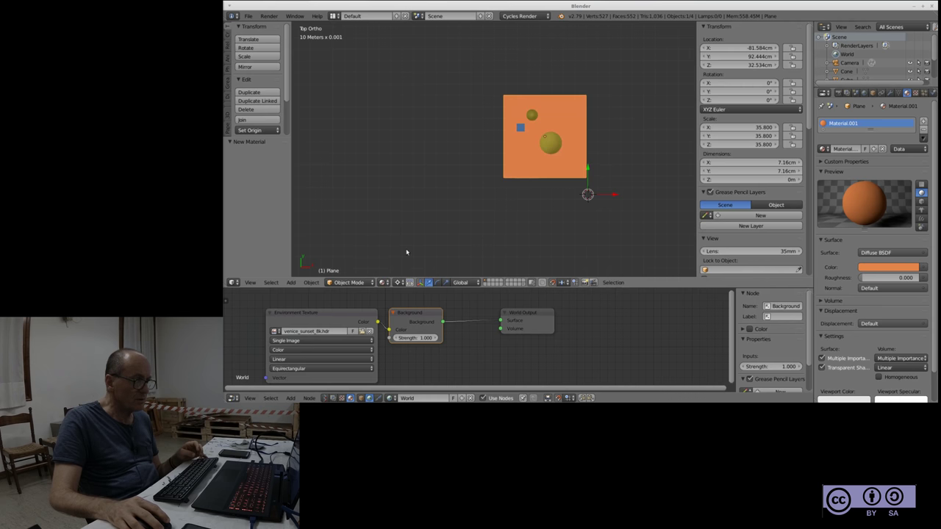
Raise the plane slightly along Z to 34.8 cm and frame it in the view
{"action": "middle_click_drag", "start_coordinate": [598, 227], "coordinate": [625, 152]}
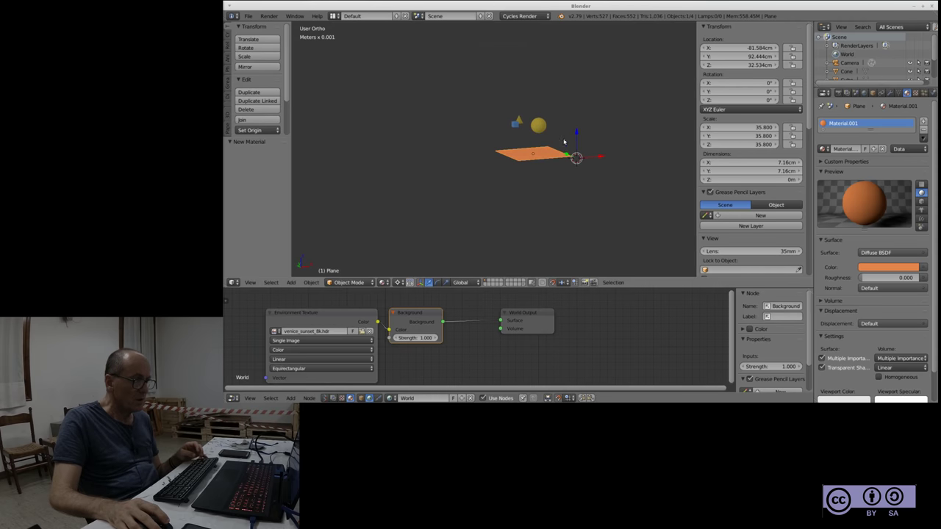
{"action": "left_click_drag", "start_coordinate": [577, 135], "coordinate": [578, 118]}
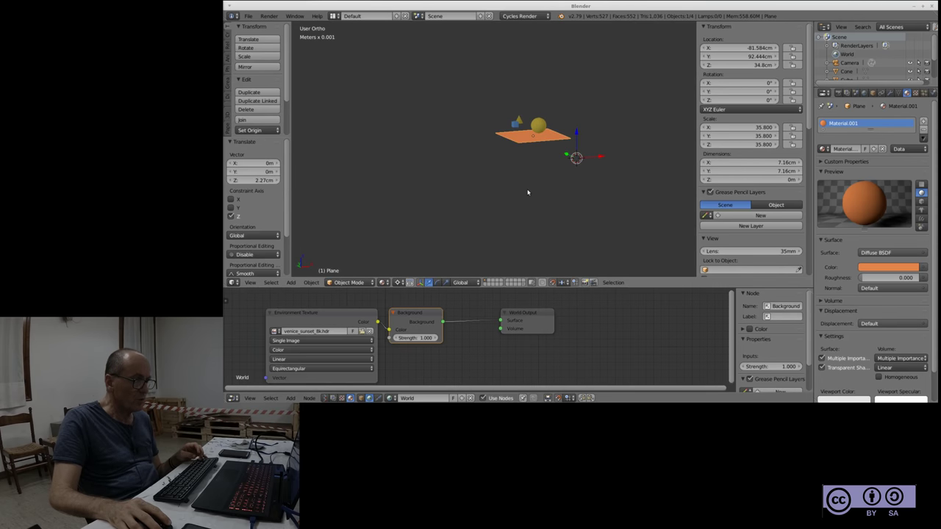
{"action": "key", "text": "KP_Decimal"}
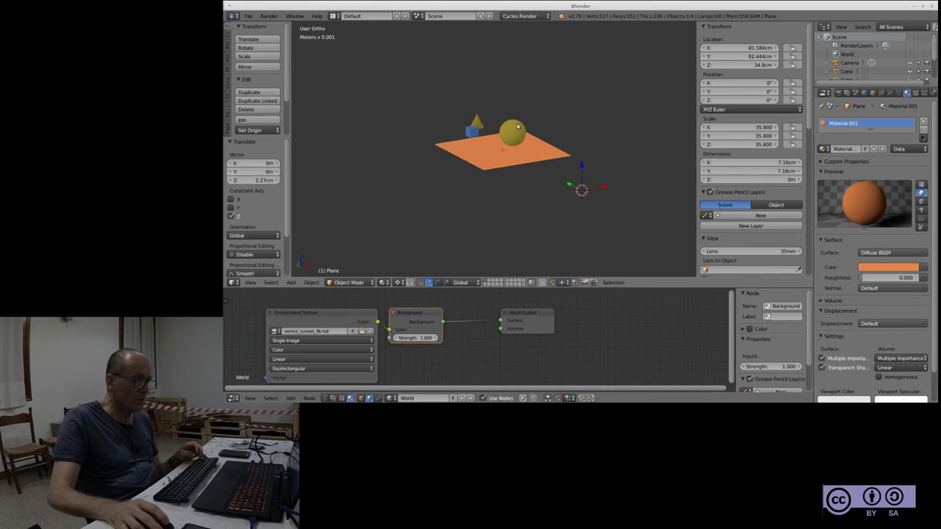
Orbit down onto the objects and switch the viewport to Rendered shading
{"action": "middle_click_drag", "start_coordinate": [503, 196], "coordinate": [536, 210]}
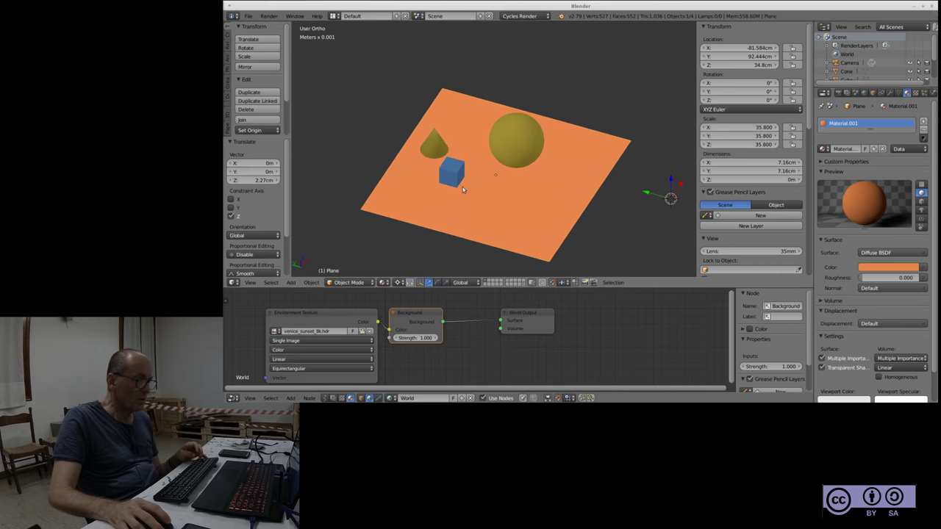
{"action": "scroll", "coordinate": [421, 175], "scroll_direction": "up", "scroll_amount": 2}
{"action": "scroll", "coordinate": [471, 194], "scroll_direction": "up", "scroll_amount": 3}
{"action": "middle_click_drag", "start_coordinate": [562, 168], "coordinate": [581, 180]}
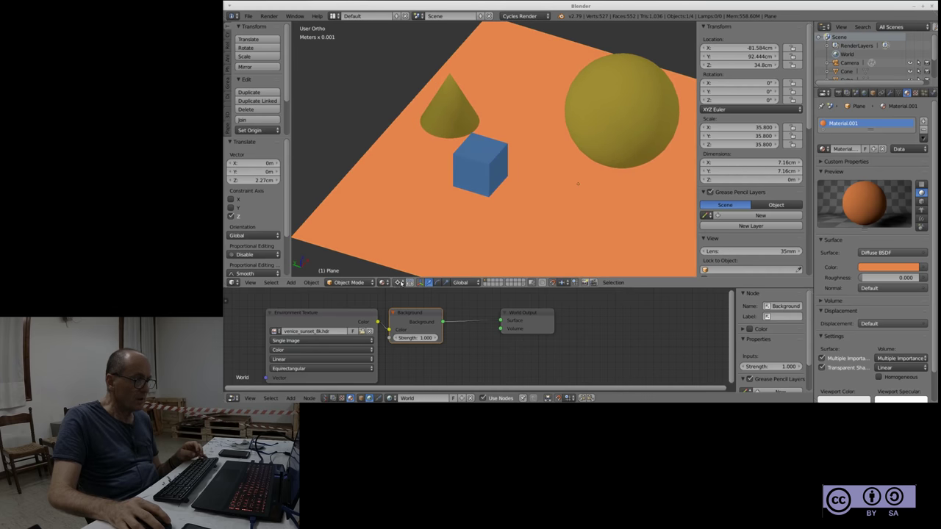
{"action": "left_click", "coordinate": [382, 282]}
{"action": "left_click", "coordinate": [399, 225]}
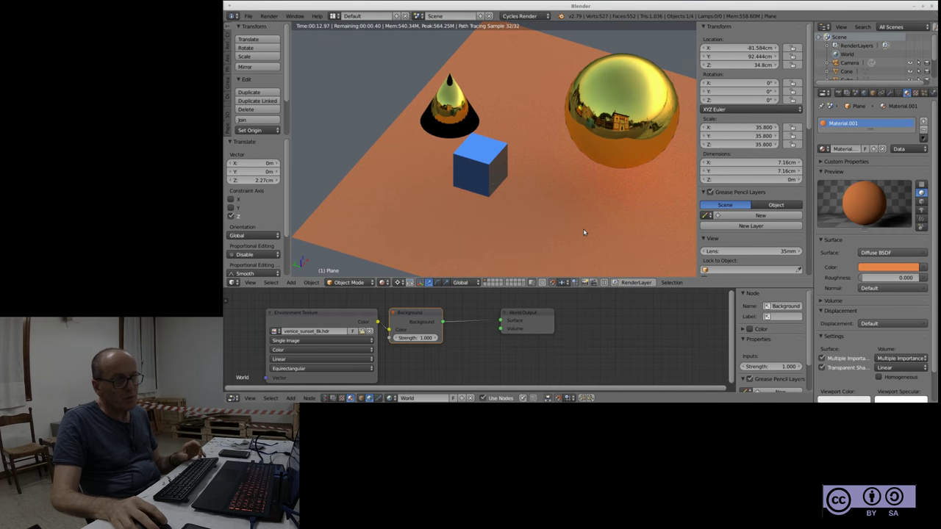
{"action": "middle_click_drag", "start_coordinate": [584, 233], "coordinate": [558, 174]}
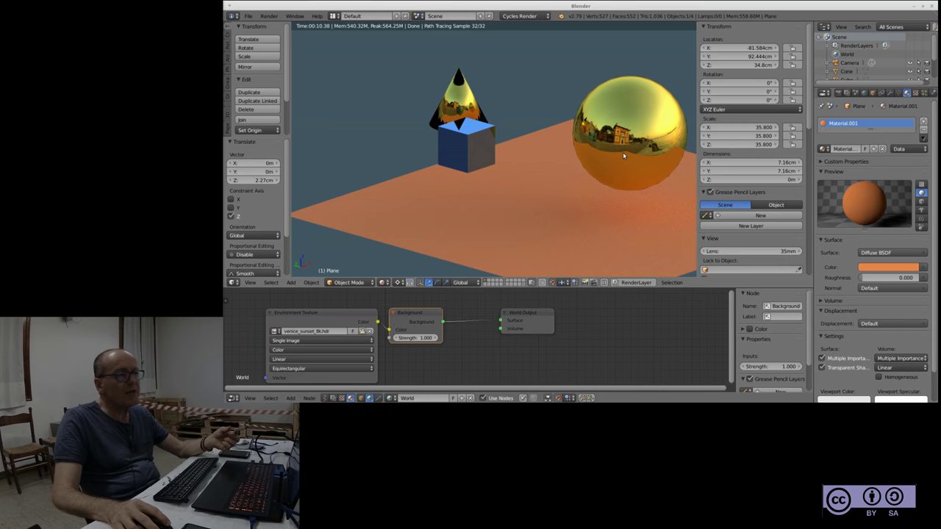
Select the blue cube and change its surface shader from Glossy BSDF to Glass BSDF
{"action": "right_click", "coordinate": [462, 148]}
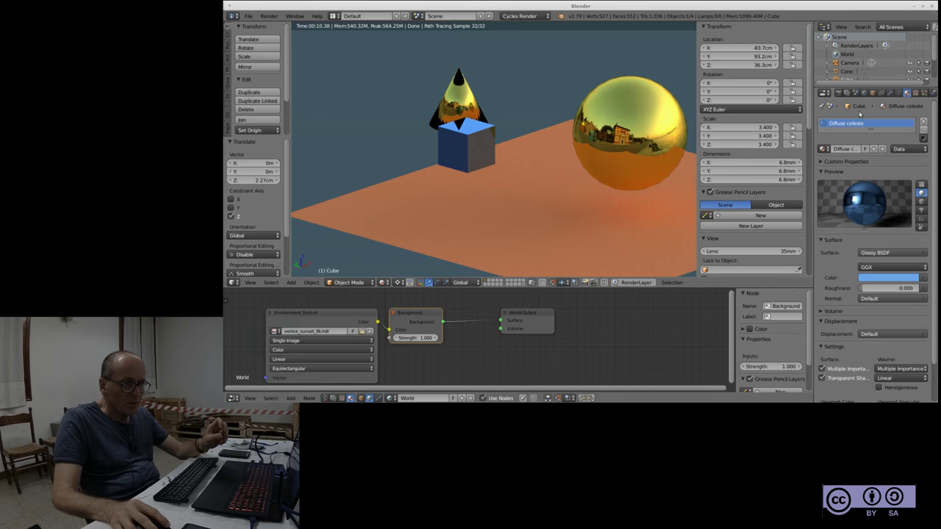
{"action": "left_click", "coordinate": [896, 252]}
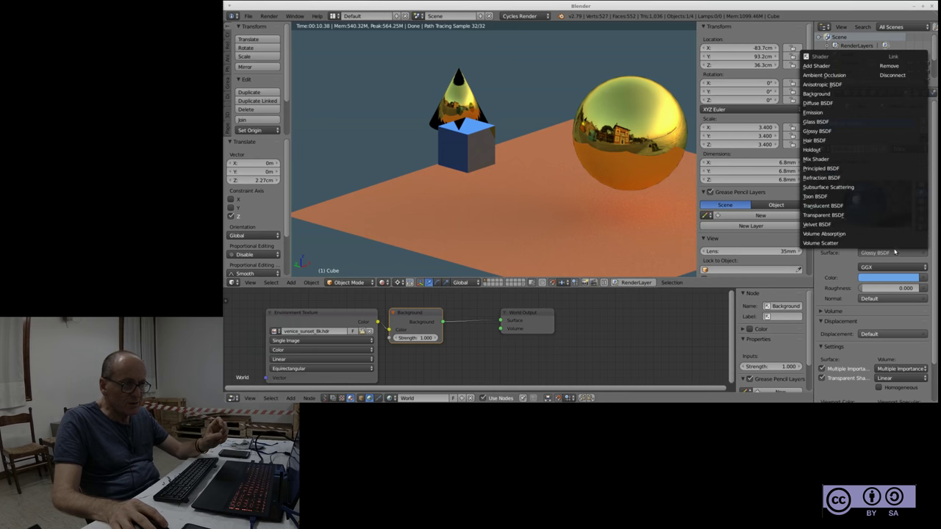
{"action": "left_click", "coordinate": [831, 125]}
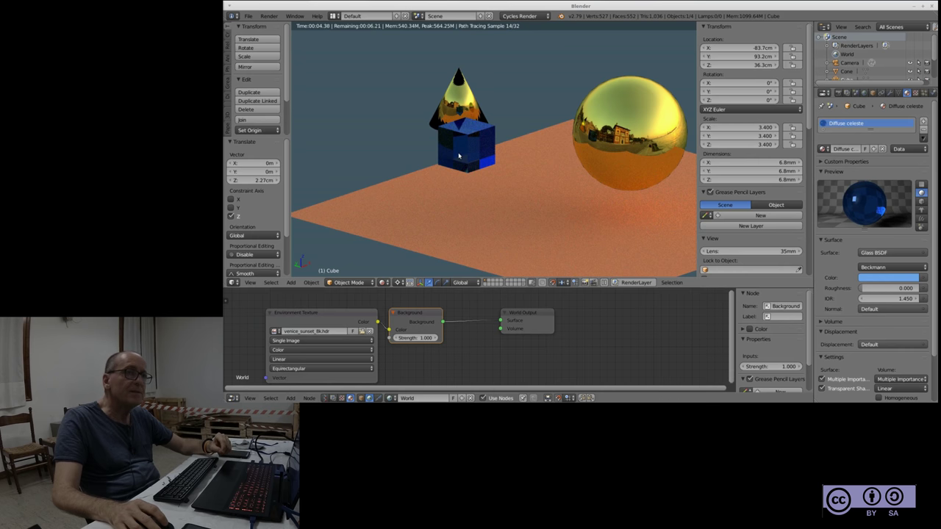
{"action": "scroll", "coordinate": [449, 146], "scroll_direction": "up", "scroll_amount": 2}
{"action": "scroll", "coordinate": [448, 146], "scroll_direction": "up", "scroll_amount": 2}
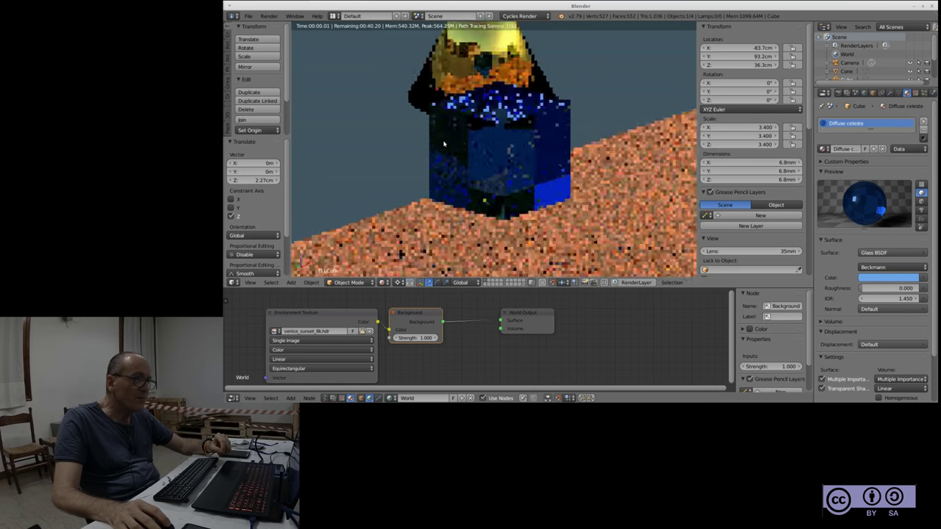
{"action": "scroll", "coordinate": [448, 146], "scroll_direction": "up", "scroll_amount": 3}
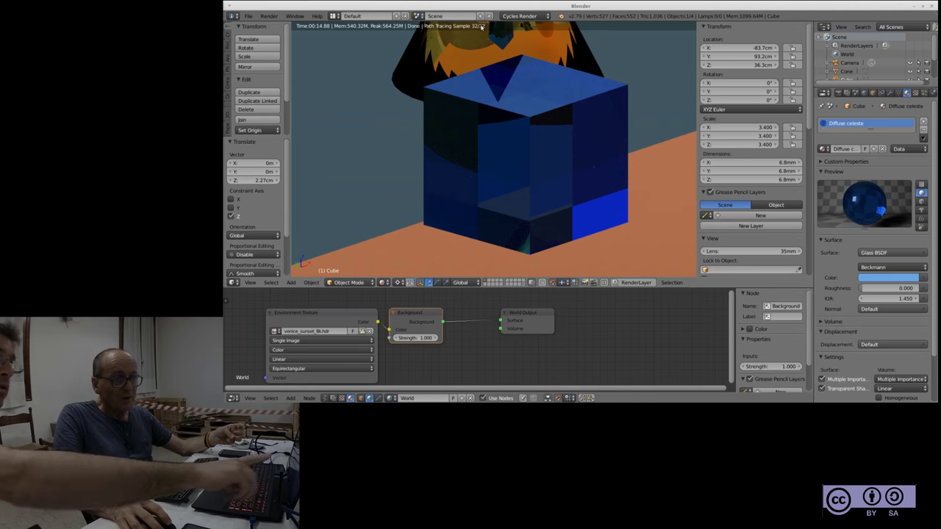
{"action": "left_click", "coordinate": [838, 94]}
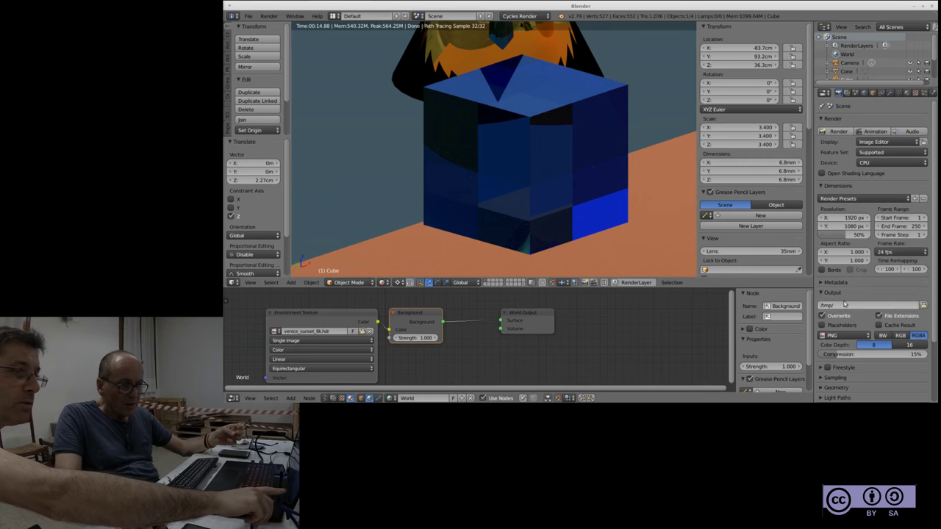
{"action": "scroll", "coordinate": [846, 310], "scroll_direction": "down", "scroll_amount": 3}
{"action": "scroll", "coordinate": [847, 315], "scroll_direction": "down", "scroll_amount": 2}
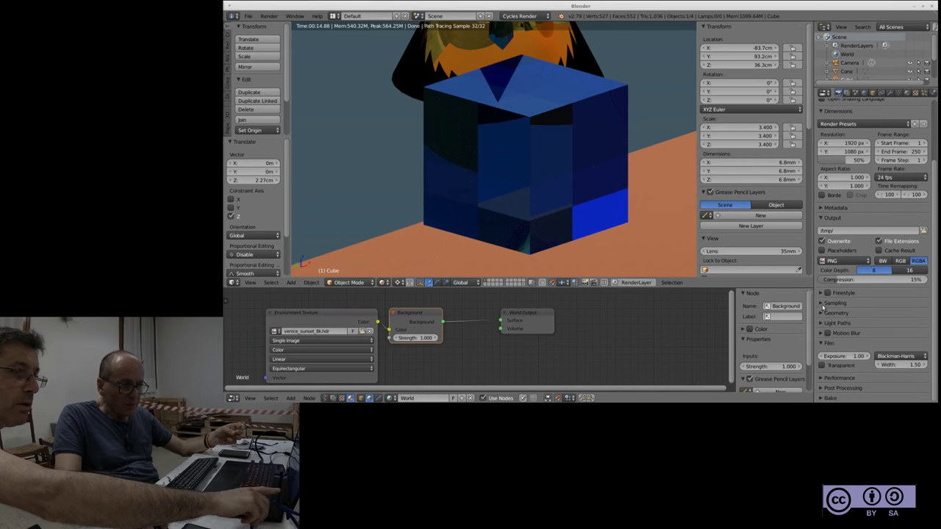
{"action": "left_click", "coordinate": [845, 303]}
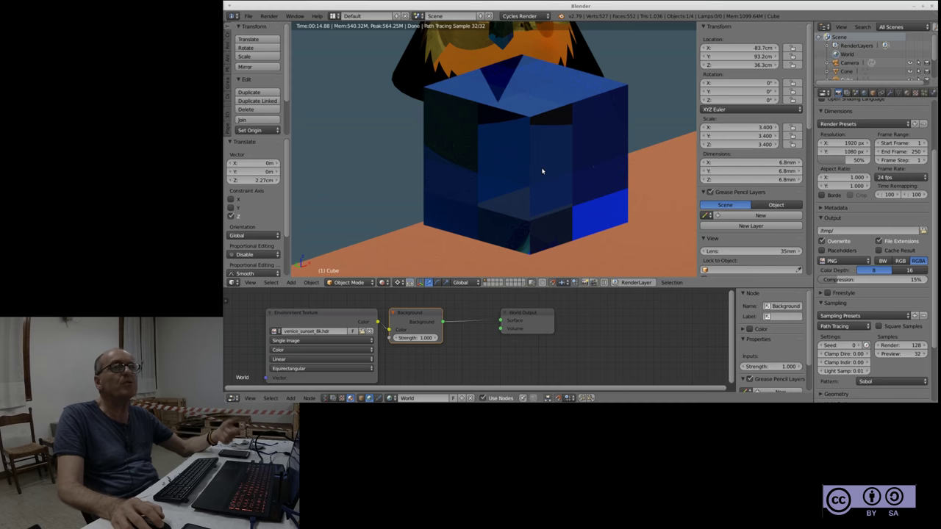
Zoom out and orbit the rendered view to frame the cone, cube and sphere on the orange floor
{"action": "scroll", "coordinate": [535, 196], "scroll_direction": "down", "scroll_amount": 1}
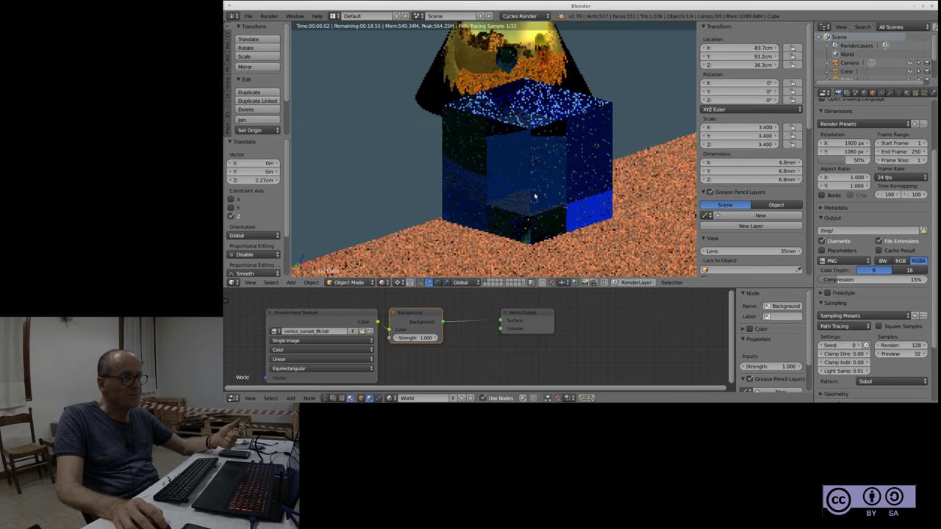
{"action": "scroll", "coordinate": [534, 196], "scroll_direction": "down", "scroll_amount": 1}
{"action": "scroll", "coordinate": [539, 191], "scroll_direction": "down", "scroll_amount": 1}
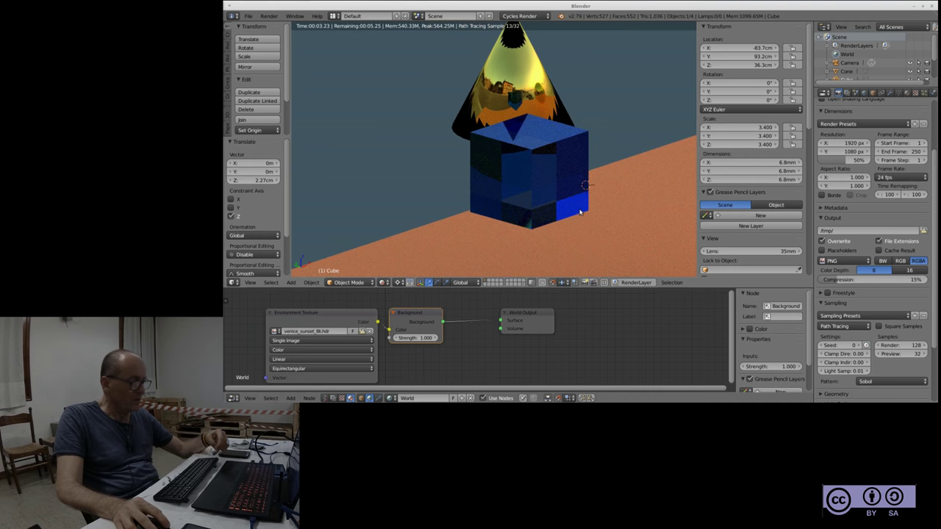
{"action": "key", "text": "KP_0"}
{"action": "mouse_move", "coordinate": [621, 212]}
{"action": "middle_mouse_down"}
{"action": "mouse_move", "coordinate": [665, 219]}
{"action": "mouse_move", "coordinate": [598, 196]}
{"action": "middle_mouse_up"}
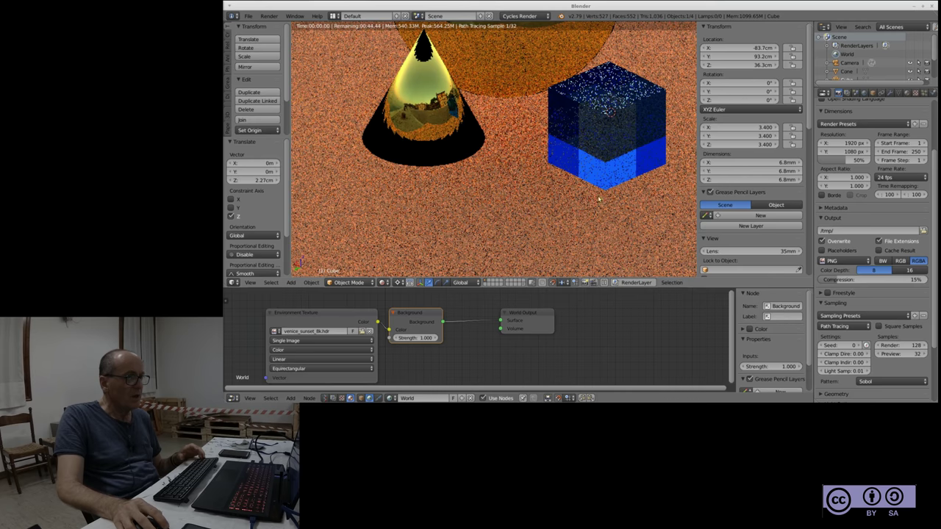
{"action": "scroll", "coordinate": [494, 233], "scroll_direction": "down", "scroll_amount": 2}
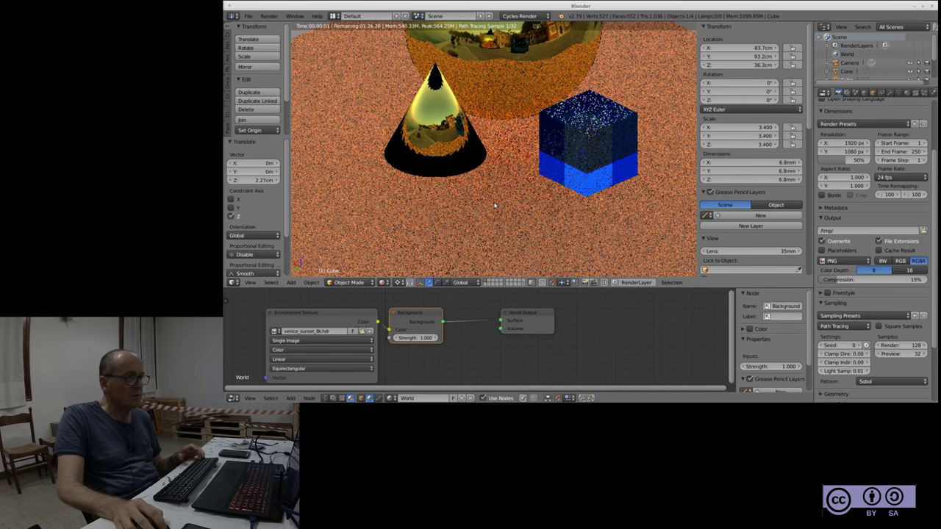
{"action": "scroll", "coordinate": [497, 206], "scroll_direction": "down", "scroll_amount": 2}
{"action": "scroll", "coordinate": [529, 116], "scroll_direction": "down", "scroll_amount": 1}
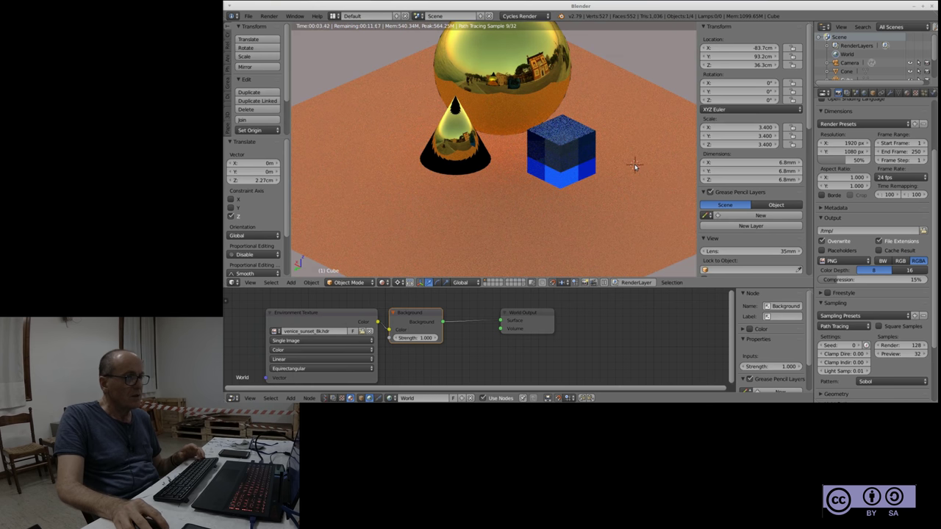
{"action": "middle_click_drag", "start_coordinate": [635, 166], "coordinate": [602, 145]}
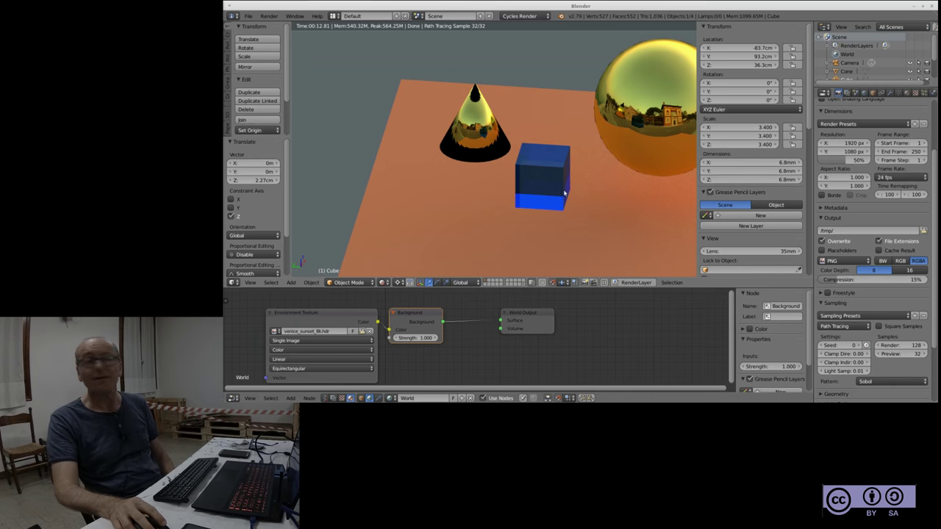
In Chrome, turn the Sketchfab ring to show its blue gem, then open a new tab
{"action": "key", "text": "alt+Tab"}
{"action": "left_click", "coordinate": [310, 230]}
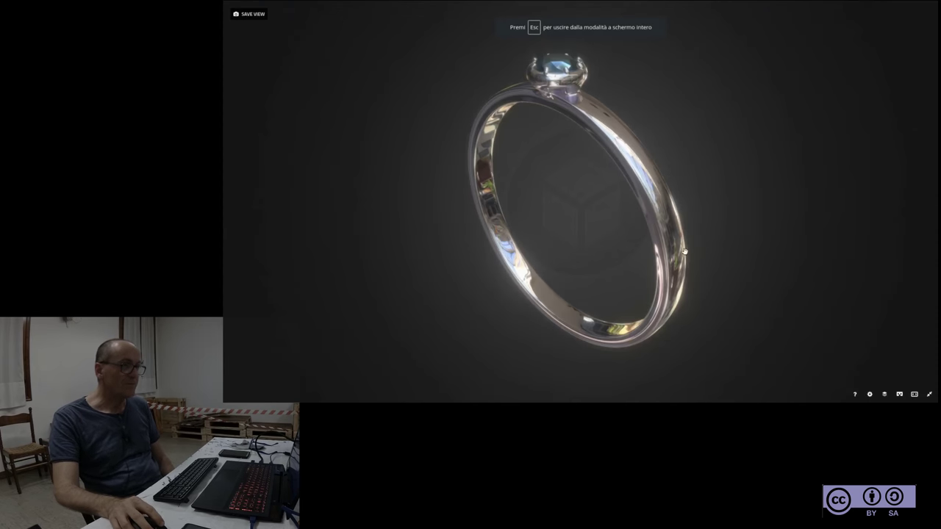
{"action": "mouse_move", "coordinate": [642, 204]}
{"action": "left_mouse_down"}
{"action": "mouse_move", "coordinate": [624, 237]}
{"action": "mouse_move", "coordinate": [641, 253]}
{"action": "mouse_move", "coordinate": [644, 208]}
{"action": "left_mouse_up"}
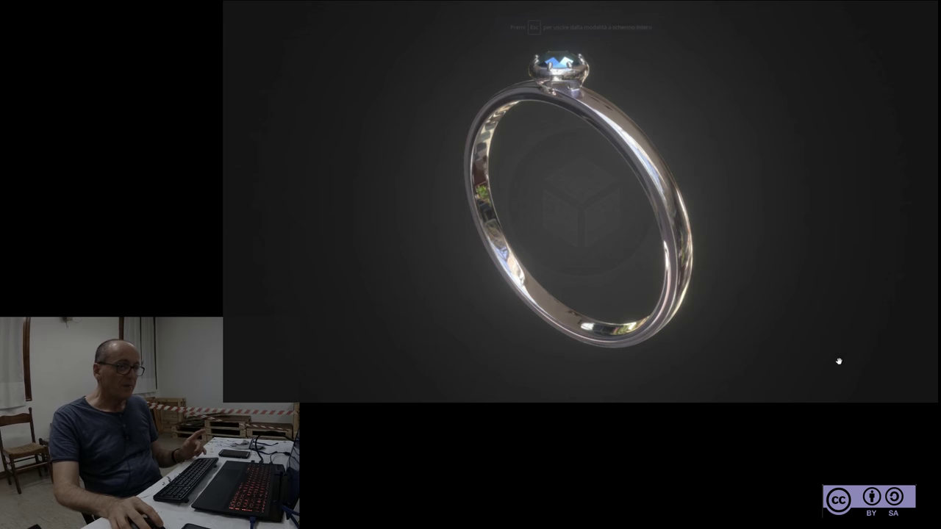
{"action": "left_click", "coordinate": [927, 395]}
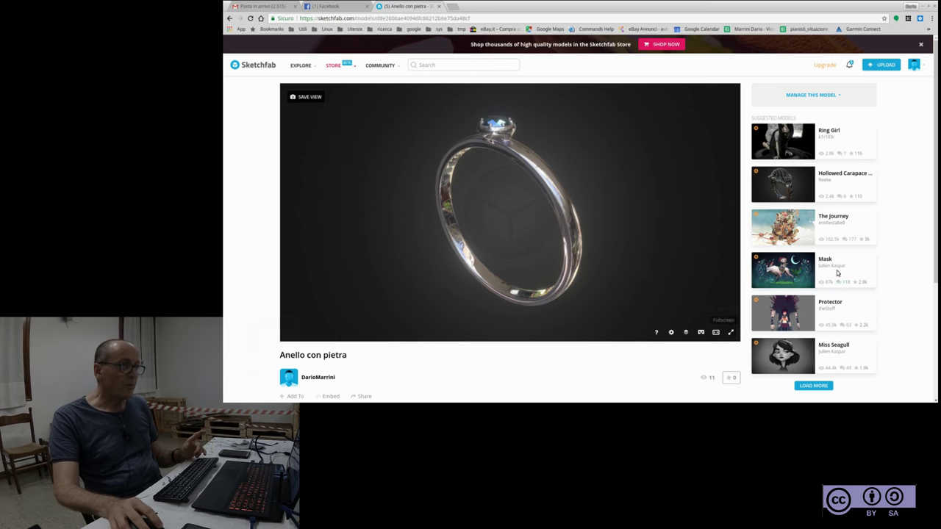
{"action": "left_click", "coordinate": [451, 6]}
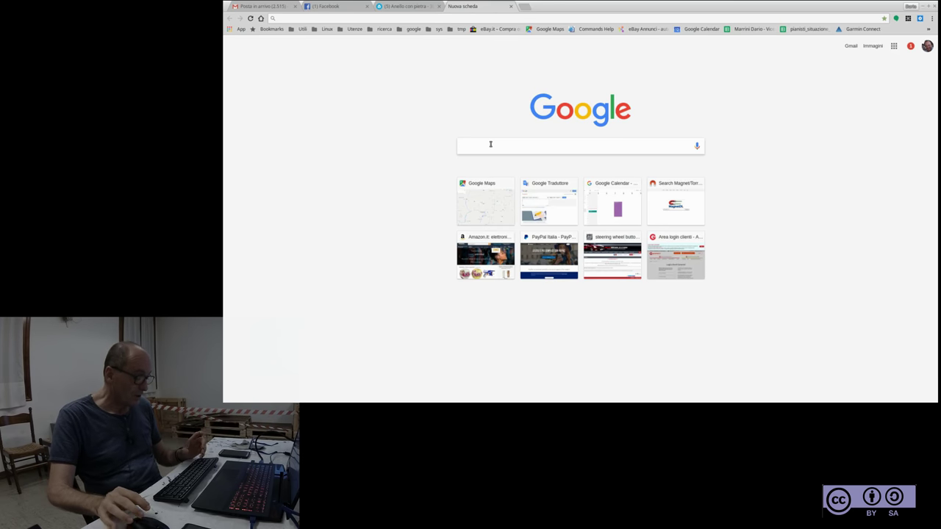
Search Google for 'Eevee blender' and open the EEVEE F.A.Q. result in a new tab
{"action": "type", "text": "Eevee"}
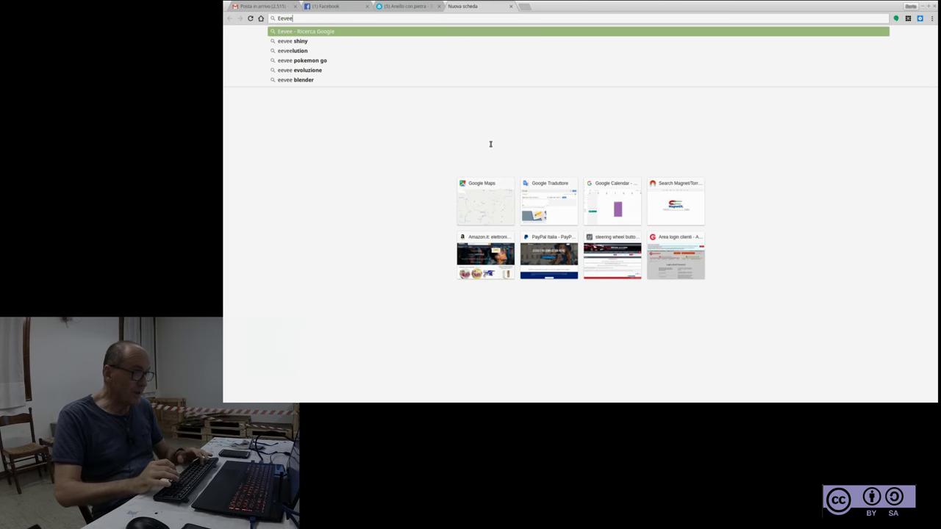
{"action": "type", "text": " blender"}
{"action": "key", "text": "Return"}
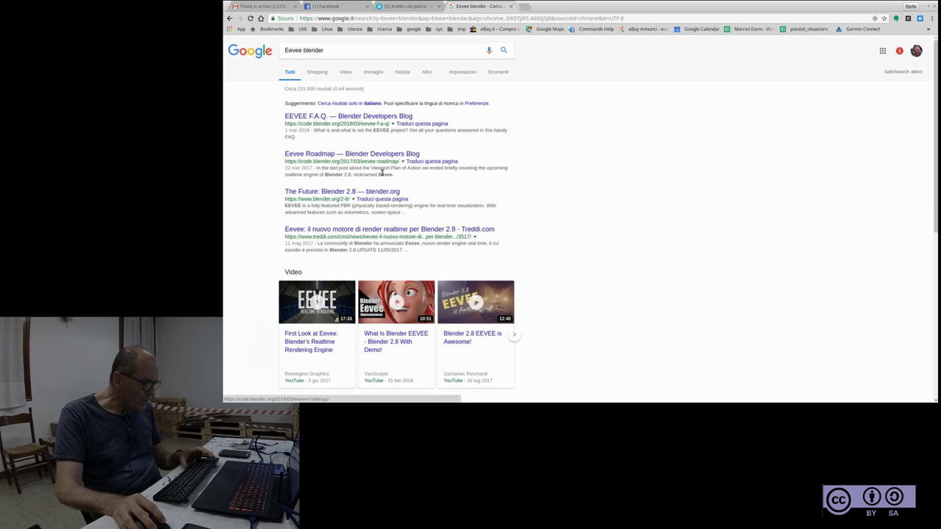
{"action": "left_click", "coordinate": [375, 233]}
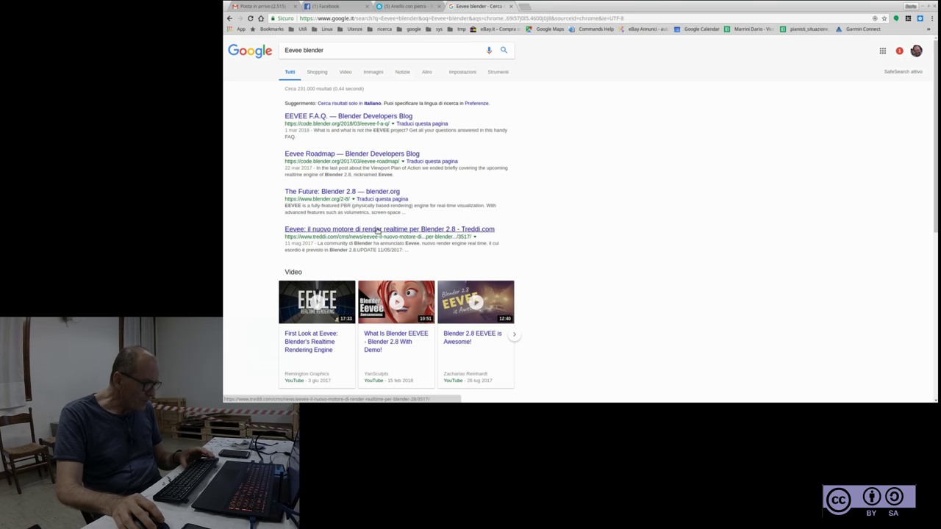
{"action": "right_click", "coordinate": [387, 116]}
{"action": "left_click", "coordinate": [412, 121]}
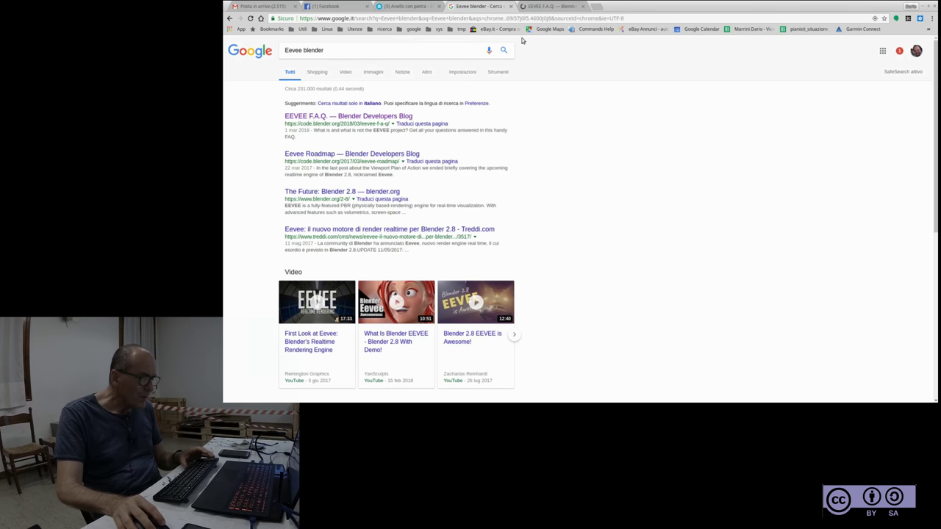
{"action": "left_click", "coordinate": [552, 6]}
{"action": "left_click", "coordinate": [459, 7]}
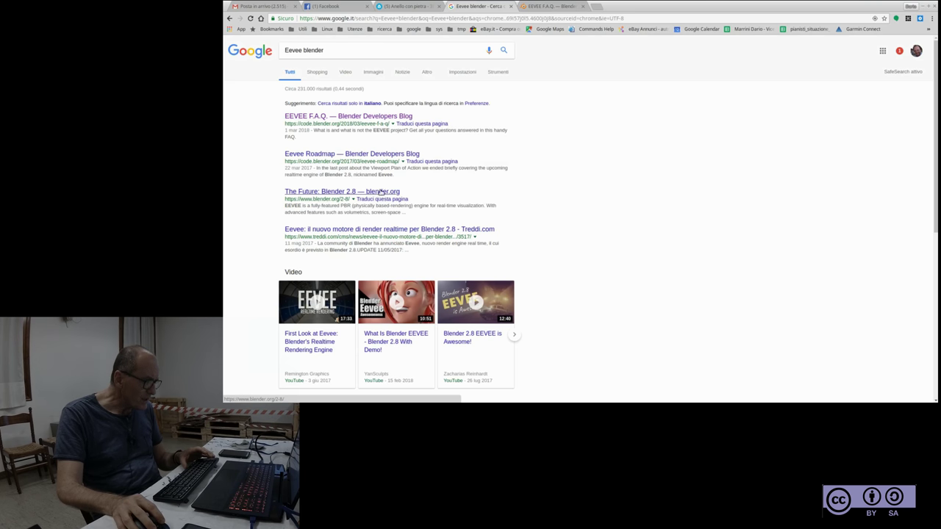
Open 'The Future: Blender 2.8' in a new tab and scroll to its EEVEE Viewport section
{"action": "right_click", "coordinate": [381, 191]}
{"action": "left_click", "coordinate": [408, 197]}
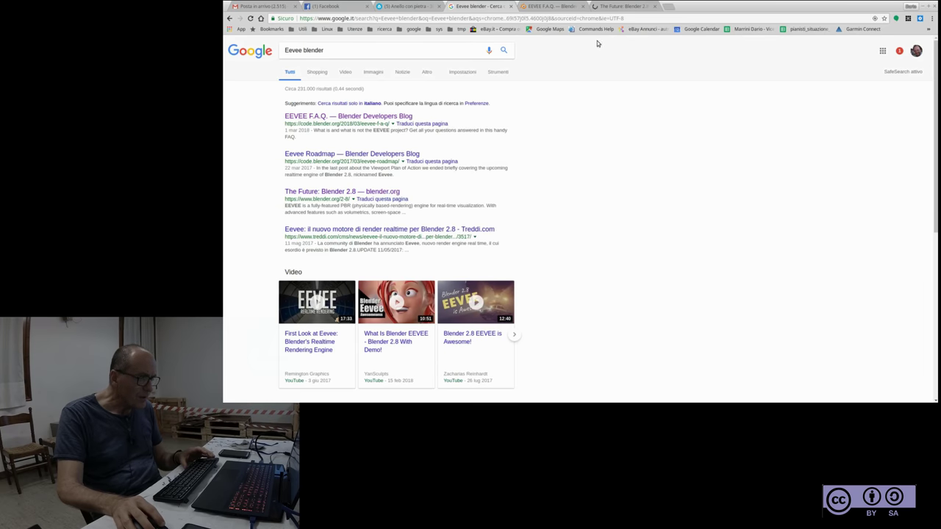
{"action": "left_click", "coordinate": [627, 6]}
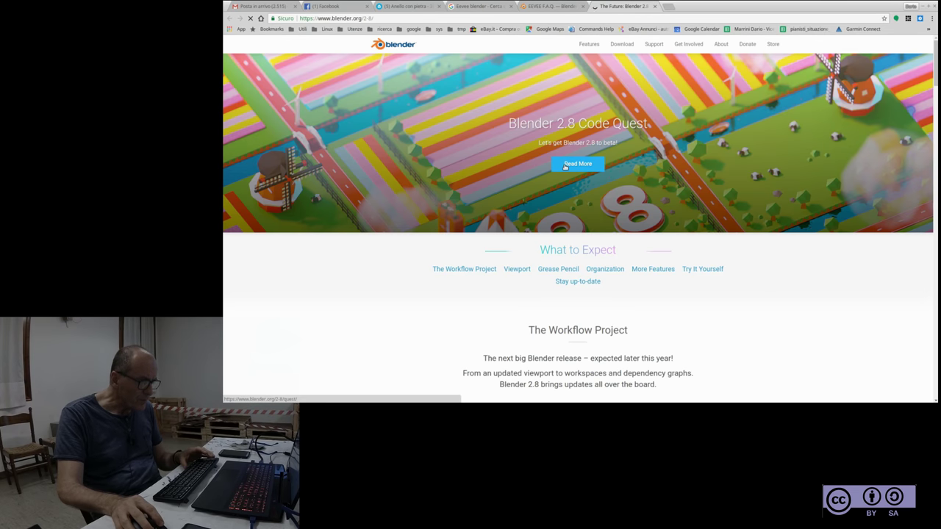
{"action": "scroll", "coordinate": [608, 239], "scroll_direction": "down", "scroll_amount": 1}
{"action": "scroll", "coordinate": [607, 270], "scroll_direction": "down", "scroll_amount": 1}
{"action": "scroll", "coordinate": [609, 269], "scroll_direction": "down", "scroll_amount": 2}
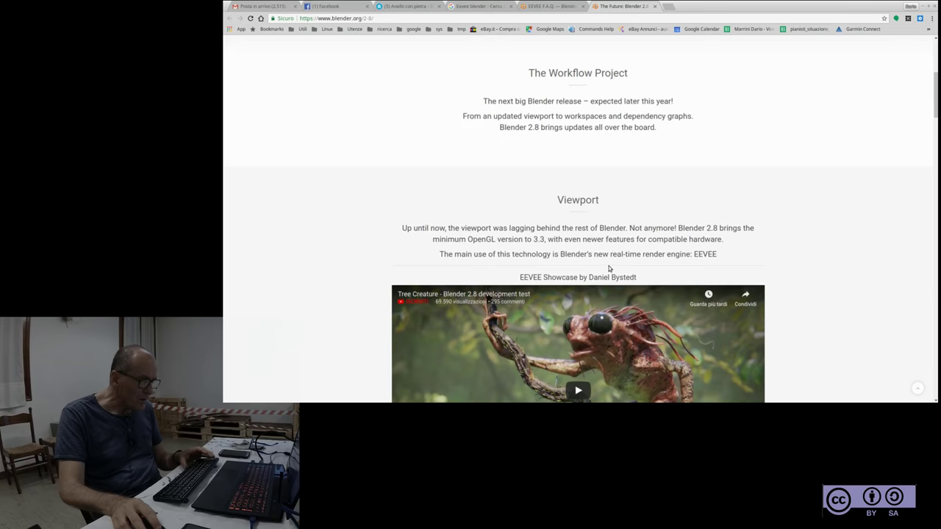
{"action": "scroll", "coordinate": [609, 269], "scroll_direction": "down", "scroll_amount": 1}
{"action": "scroll", "coordinate": [719, 248], "scroll_direction": "down", "scroll_amount": 2}
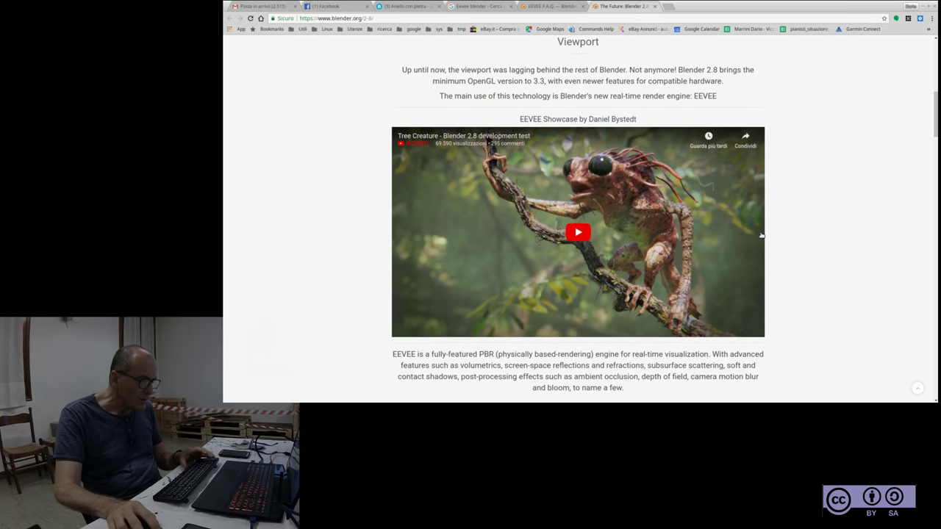
{"action": "scroll", "coordinate": [720, 257], "scroll_direction": "up", "scroll_amount": 2}
{"action": "scroll", "coordinate": [666, 279], "scroll_direction": "up", "scroll_amount": 2}
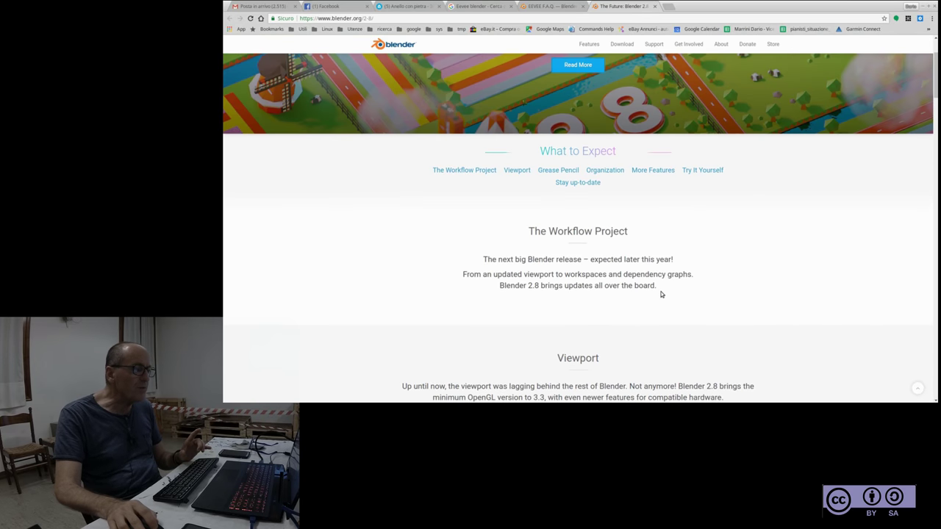
{"action": "scroll", "coordinate": [661, 294], "scroll_direction": "up", "scroll_amount": 1}
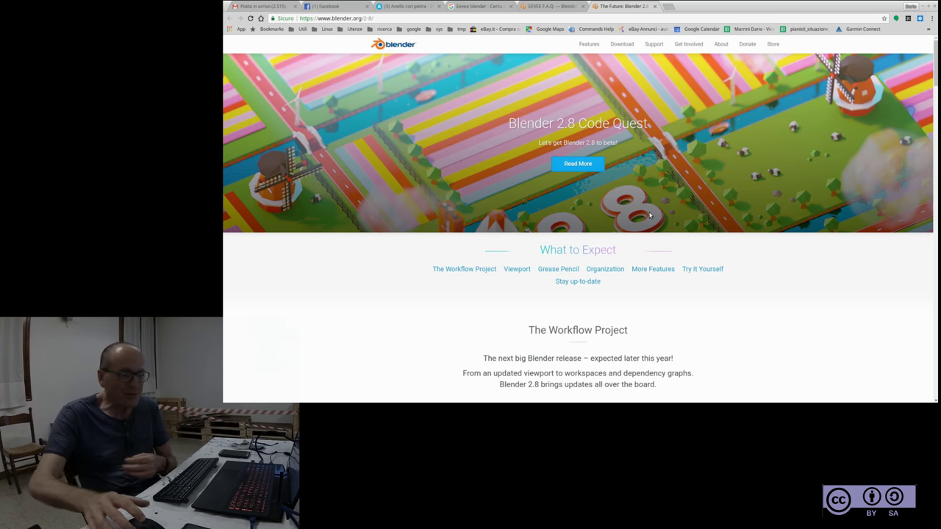
{"action": "scroll", "coordinate": [613, 318], "scroll_direction": "down", "scroll_amount": 2}
{"action": "scroll", "coordinate": [620, 308], "scroll_direction": "down", "scroll_amount": 3}
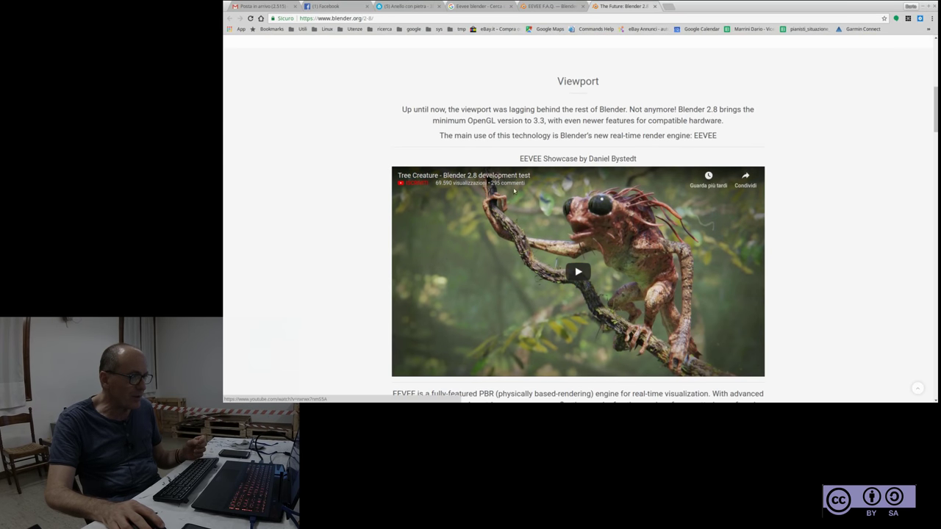
Play the Tree Creature video fullscreen, pause it at 0:53, and exit fullscreen
{"action": "left_click", "coordinate": [578, 272]}
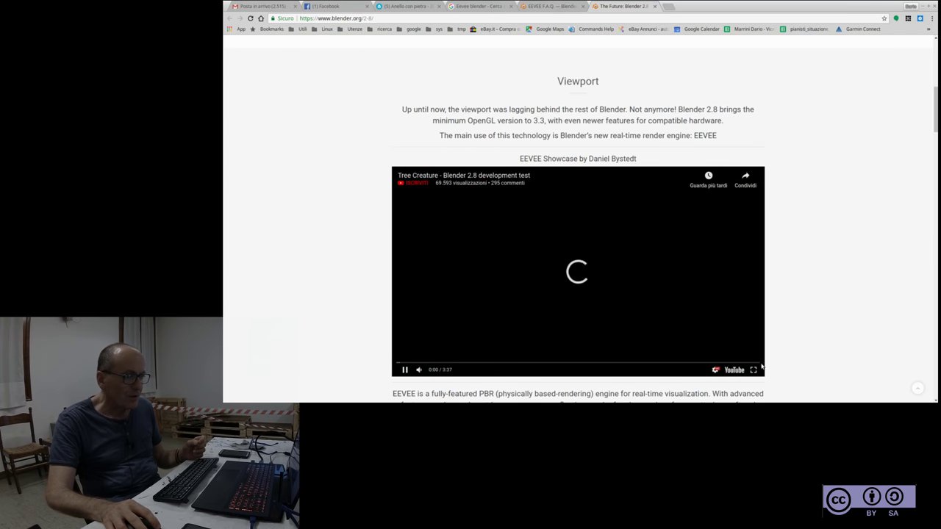
{"action": "left_click", "coordinate": [753, 370]}
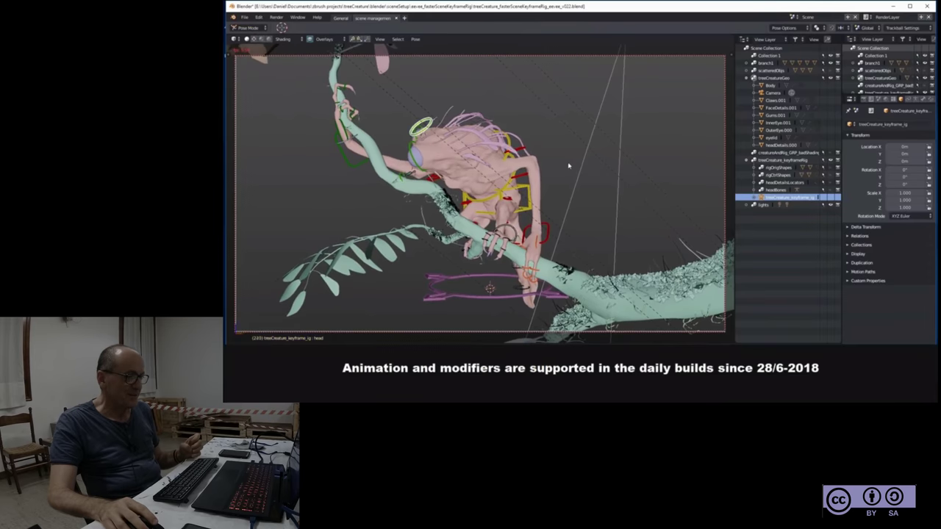
{"action": "key", "text": "space"}
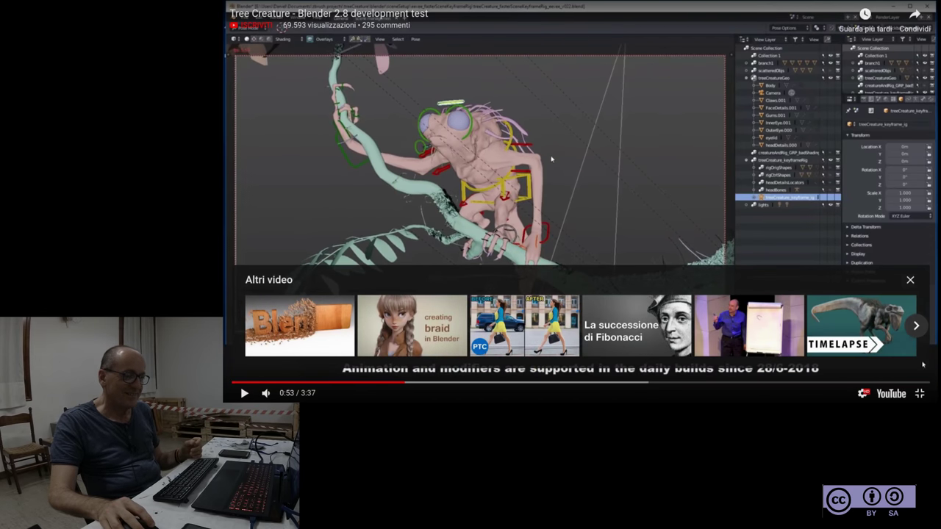
{"action": "left_click", "coordinate": [918, 393]}
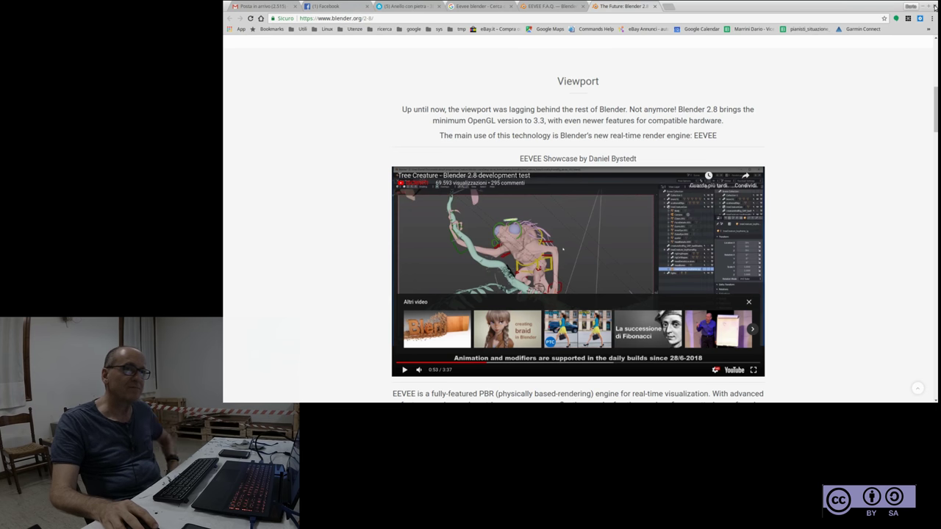
Switch back to the Blender bangle file and rotate the view so the paw-print cutouts face forward
{"action": "key", "text": "alt+Tab"}
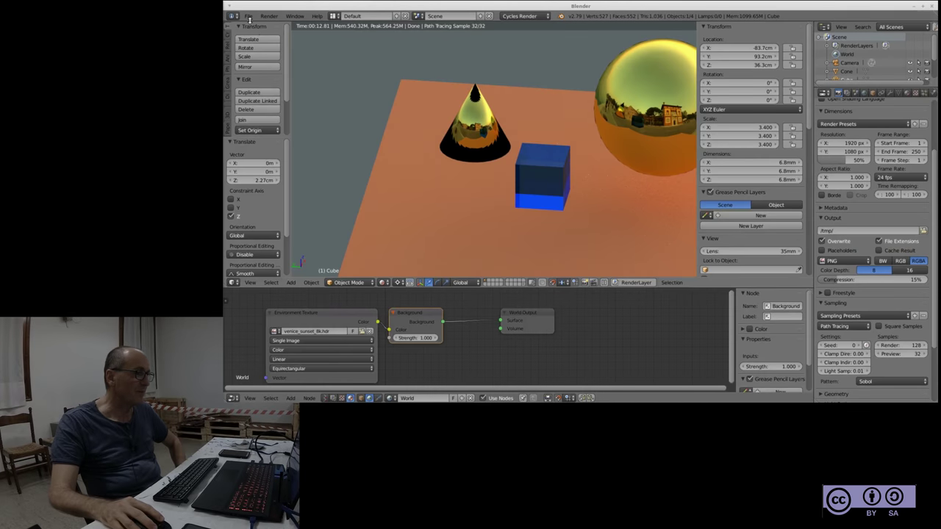
{"action": "left_click", "coordinate": [248, 16]}
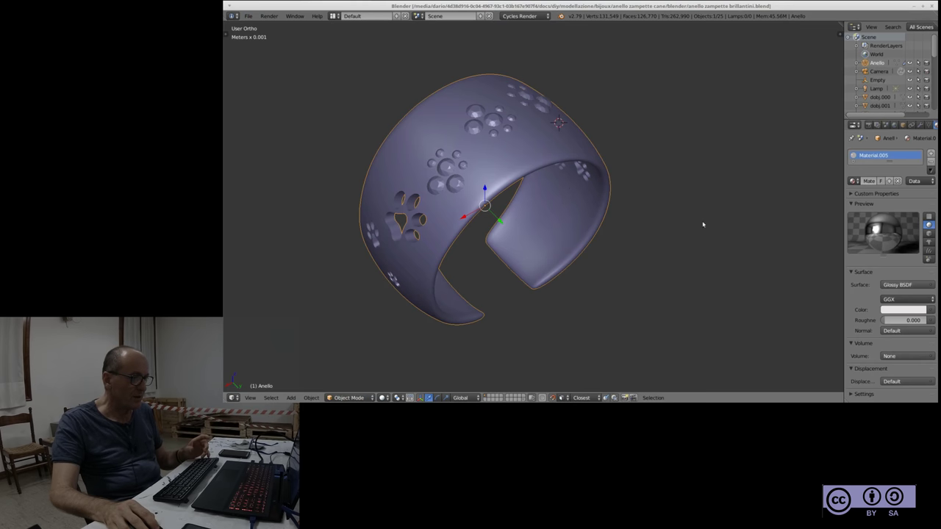
{"action": "middle_click_drag", "start_coordinate": [513, 136], "coordinate": [476, 175]}
{"action": "scroll", "coordinate": [477, 175], "scroll_direction": "up", "scroll_amount": 2}
{"action": "scroll", "coordinate": [475, 184], "scroll_direction": "up", "scroll_amount": 1}
{"action": "scroll", "coordinate": [473, 192], "scroll_direction": "down", "scroll_amount": 1}
{"action": "scroll", "coordinate": [472, 202], "scroll_direction": "down", "scroll_amount": 1}
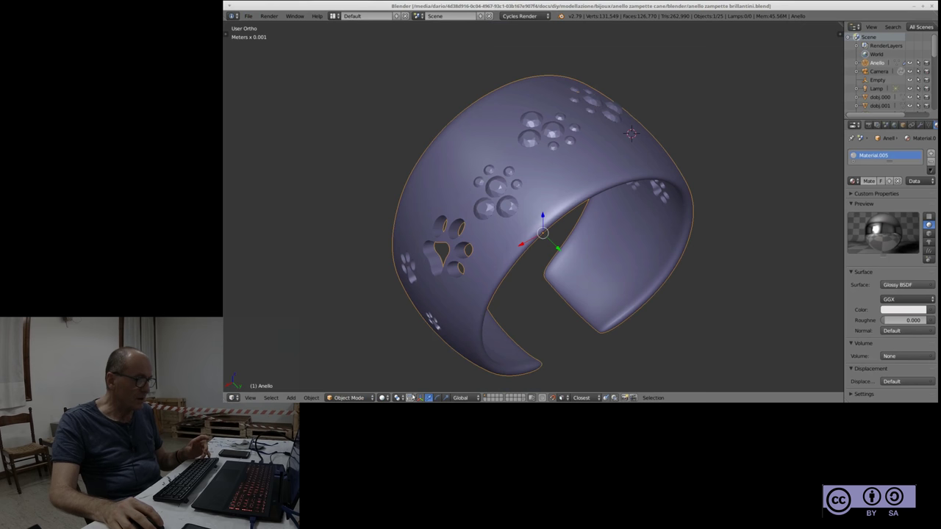
{"action": "left_click", "coordinate": [382, 397]}
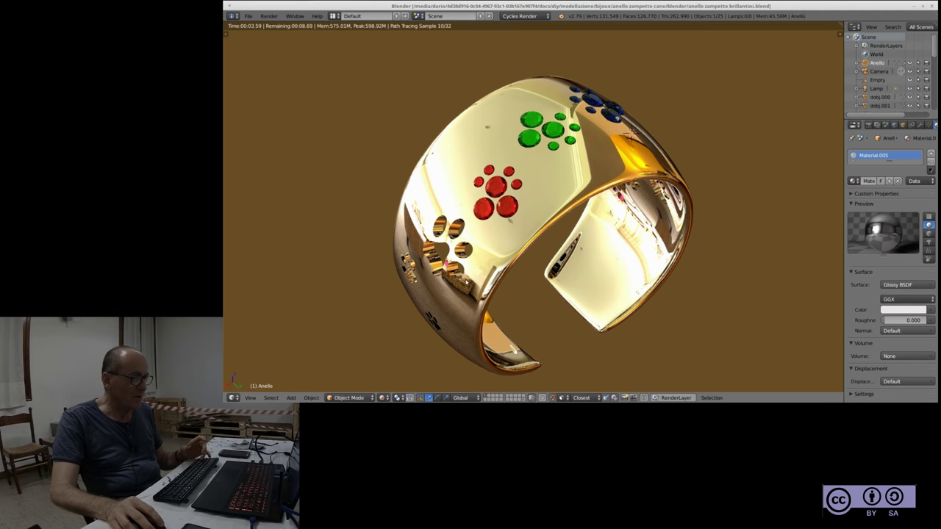
Zoom in on the red, green and blue gems, then orbit to show the bangle's open side
{"action": "mouse_move", "coordinate": [632, 134]}
{"action": "middle_mouse_down"}
{"action": "mouse_move", "coordinate": [548, 262]}
{"action": "mouse_move", "coordinate": [610, 231]}
{"action": "mouse_move", "coordinate": [570, 254]}
{"action": "middle_mouse_up"}
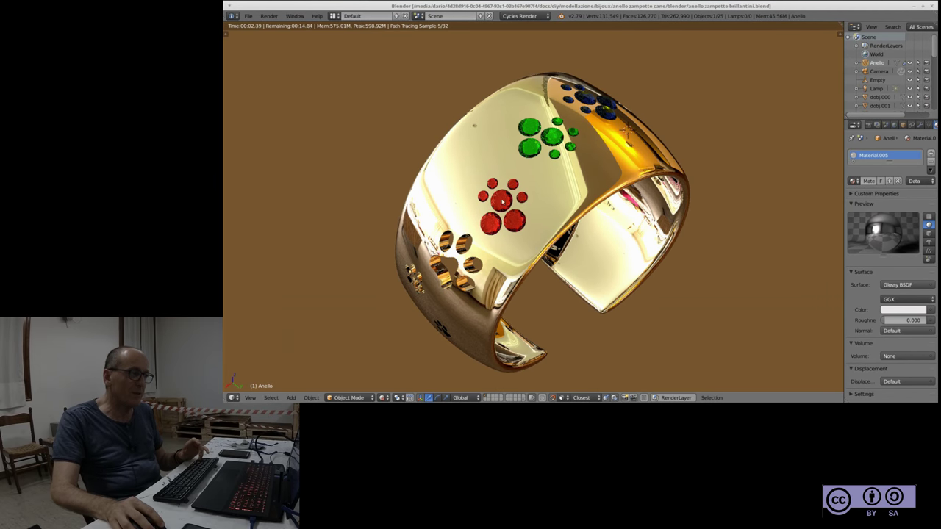
{"action": "mouse_move", "coordinate": [611, 148]}
{"action": "middle_mouse_down"}
{"action": "mouse_move", "coordinate": [646, 206]}
{"action": "mouse_move", "coordinate": [609, 216]}
{"action": "middle_mouse_up"}
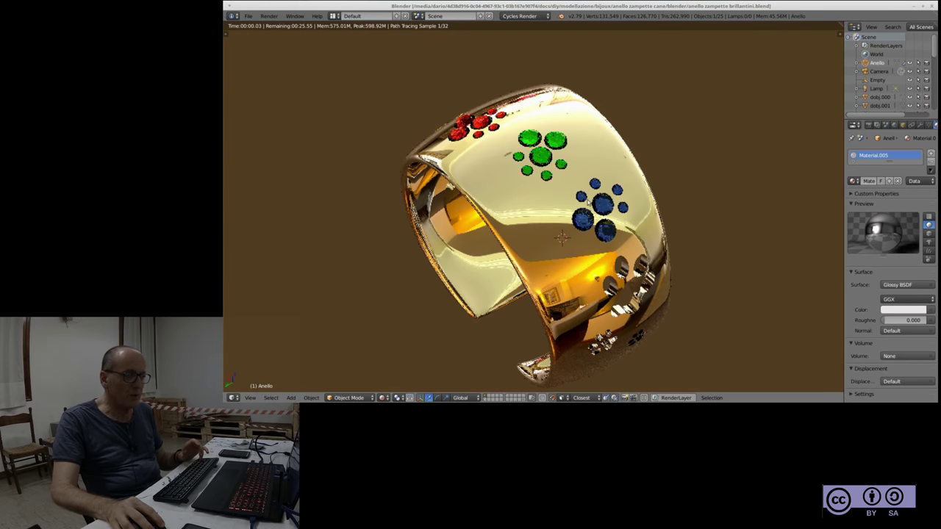
{"action": "scroll", "coordinate": [609, 229], "scroll_direction": "up", "scroll_amount": 3}
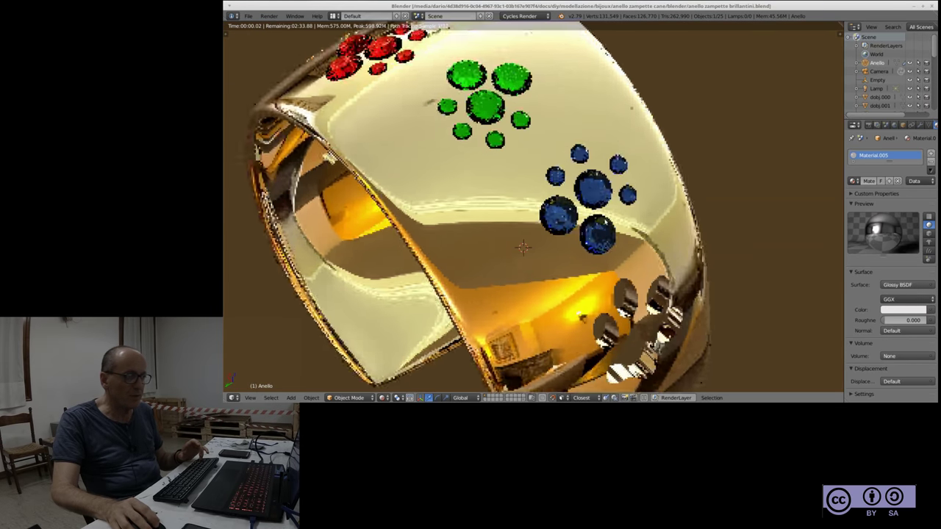
{"action": "scroll", "coordinate": [560, 219], "scroll_direction": "up", "scroll_amount": 3}
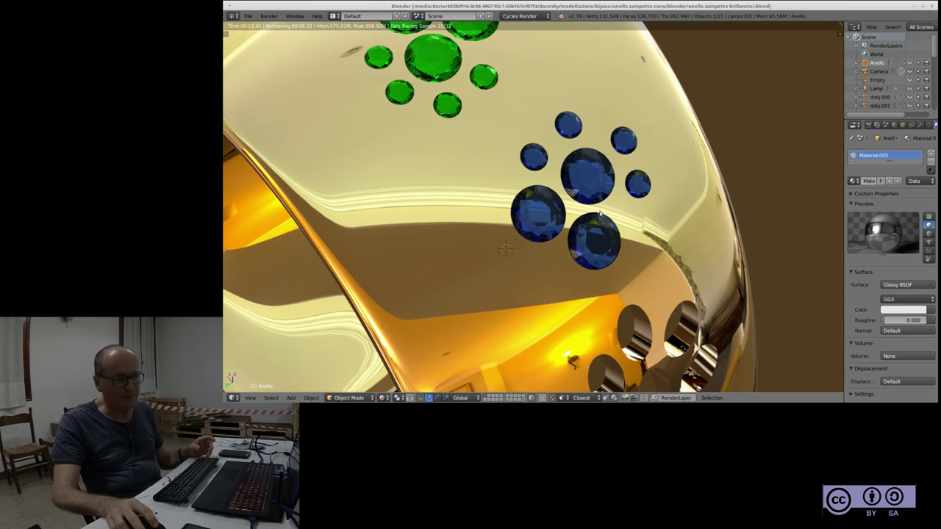
{"action": "scroll", "coordinate": [588, 198], "scroll_direction": "down", "scroll_amount": 3}
{"action": "scroll", "coordinate": [639, 251], "scroll_direction": "down", "scroll_amount": 3}
{"action": "middle_click_drag", "start_coordinate": [584, 245], "coordinate": [637, 253]}
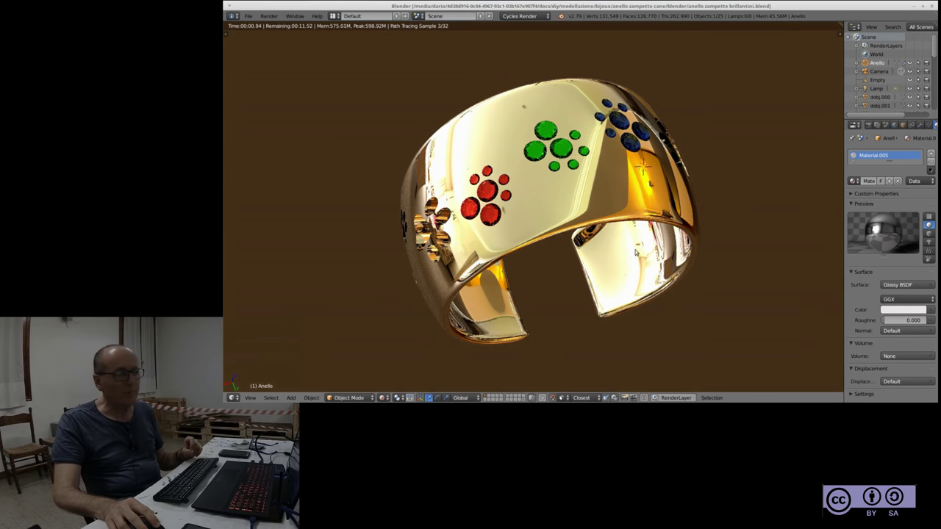
{"action": "middle_click_drag", "start_coordinate": [568, 211], "coordinate": [586, 219]}
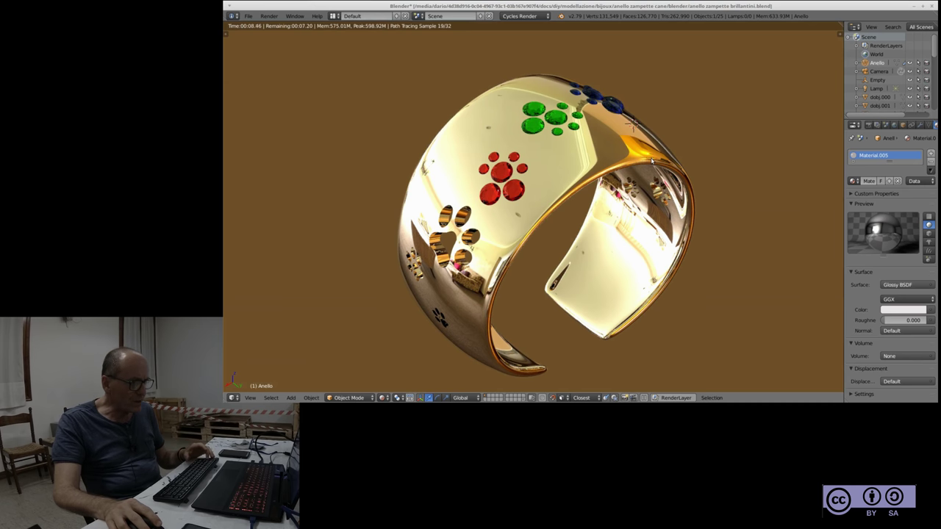
{"action": "left_click", "coordinate": [383, 398]}
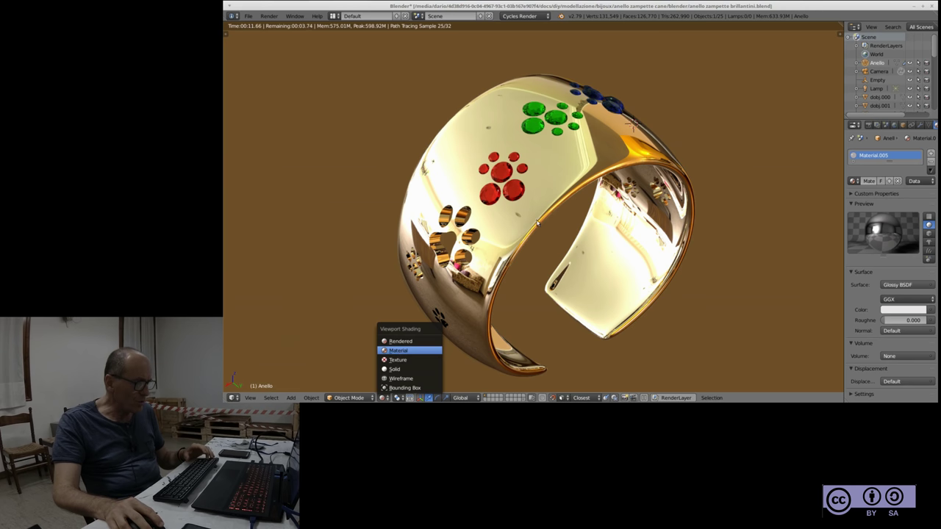
Show the bangle in solid shading and enter Edit Mode, orbiting to a side view of its cage
{"action": "key", "text": "s"}
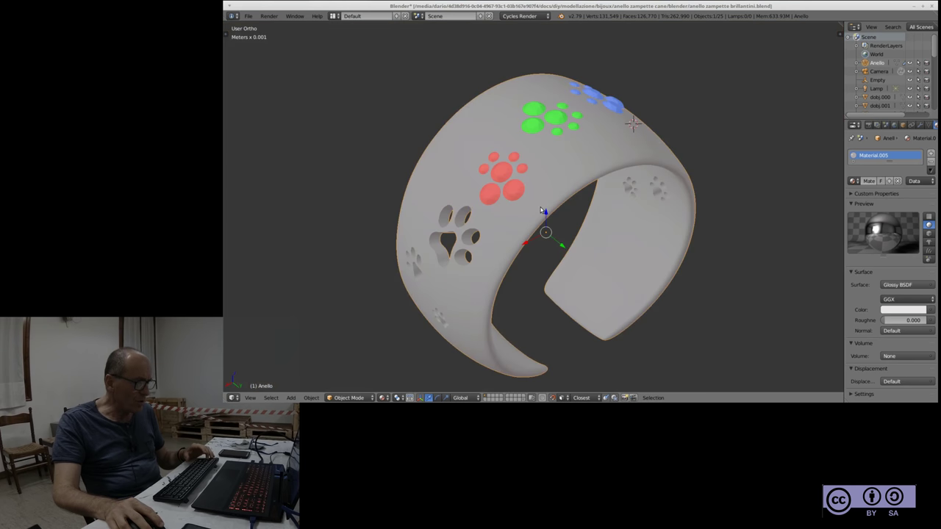
{"action": "key", "text": "Tab"}
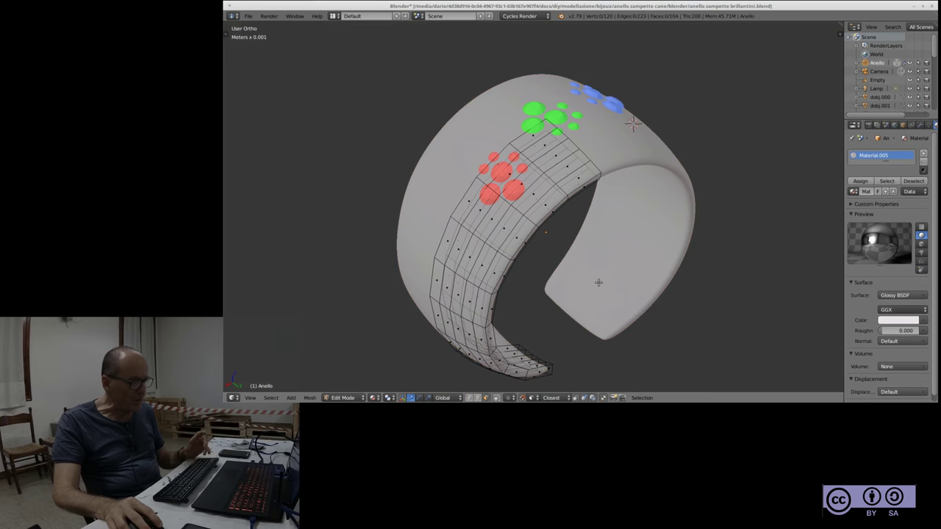
{"action": "mouse_move", "coordinate": [587, 286]}
{"action": "middle_mouse_down"}
{"action": "mouse_move", "coordinate": [644, 248]}
{"action": "mouse_move", "coordinate": [550, 248]}
{"action": "mouse_move", "coordinate": [532, 275]}
{"action": "mouse_move", "coordinate": [611, 231]}
{"action": "mouse_move", "coordinate": [559, 266]}
{"action": "middle_mouse_up"}
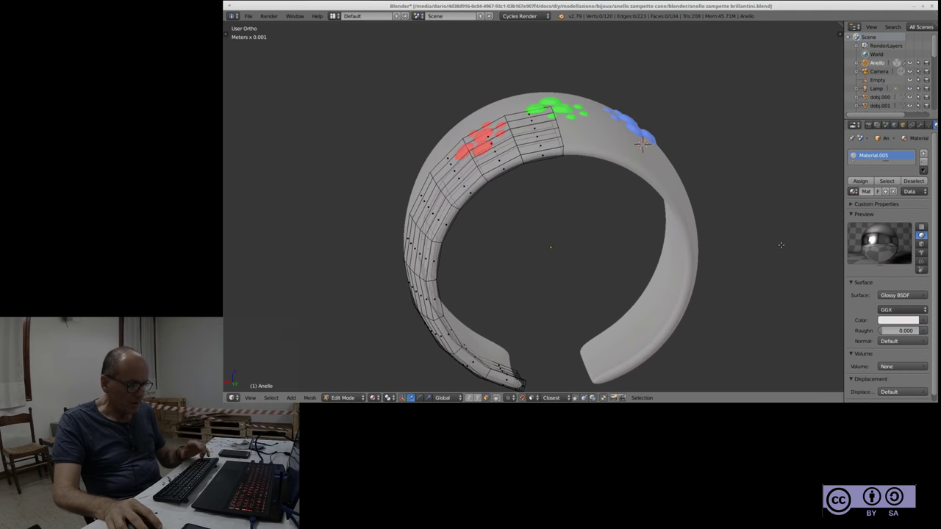
Open the view sidebar and the Modifiers tab, and widen the properties panel
{"action": "key", "text": "n"}
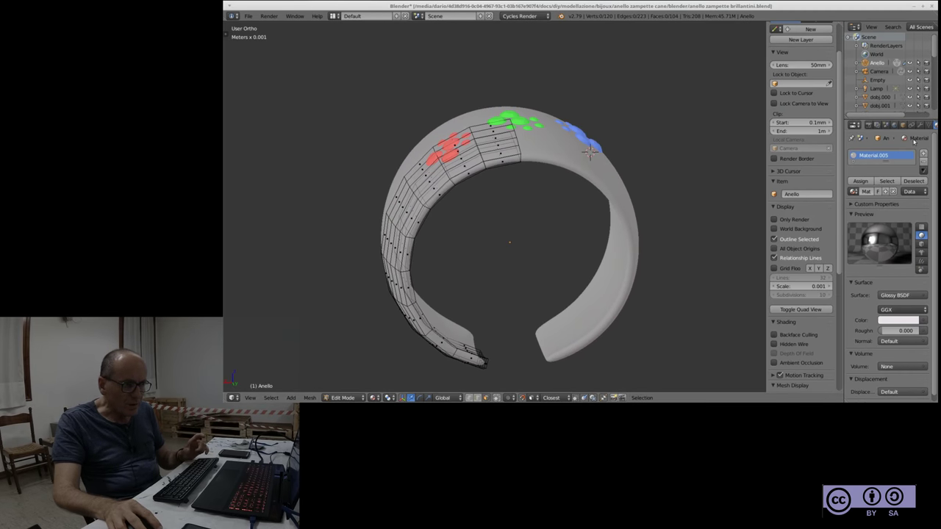
{"action": "left_click", "coordinate": [919, 126]}
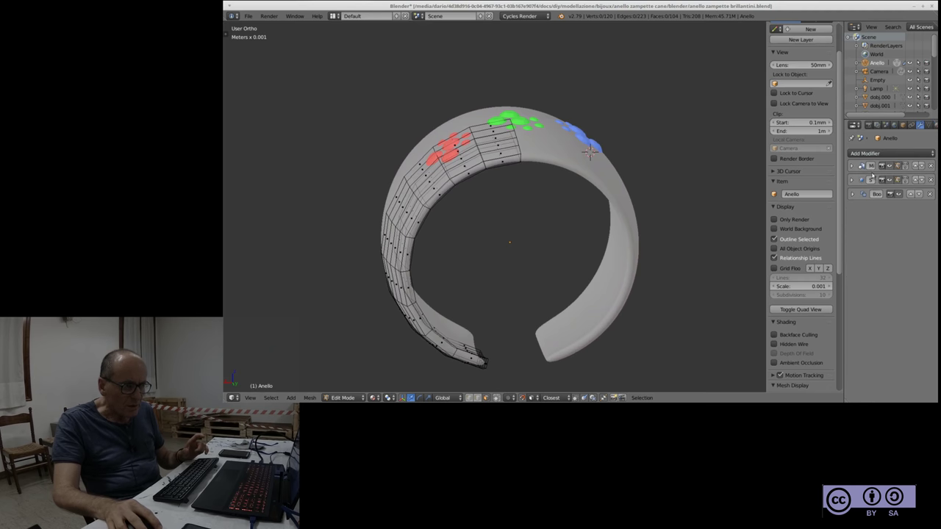
{"action": "left_click_drag", "start_coordinate": [843, 216], "coordinate": [764, 216]}
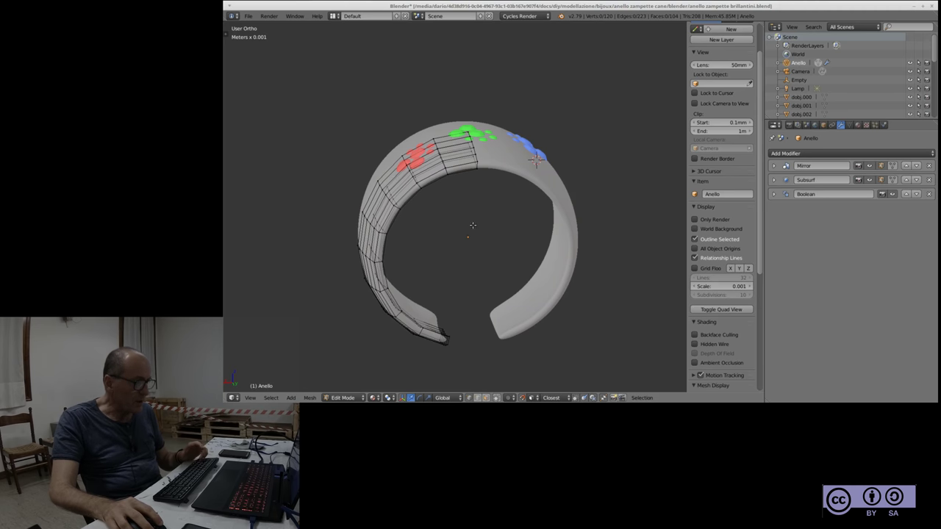
Expand Subsurf, enable its edit-mode display, and uncheck Optimal Display to reveal subdivided wires
{"action": "left_click", "coordinate": [774, 180]}
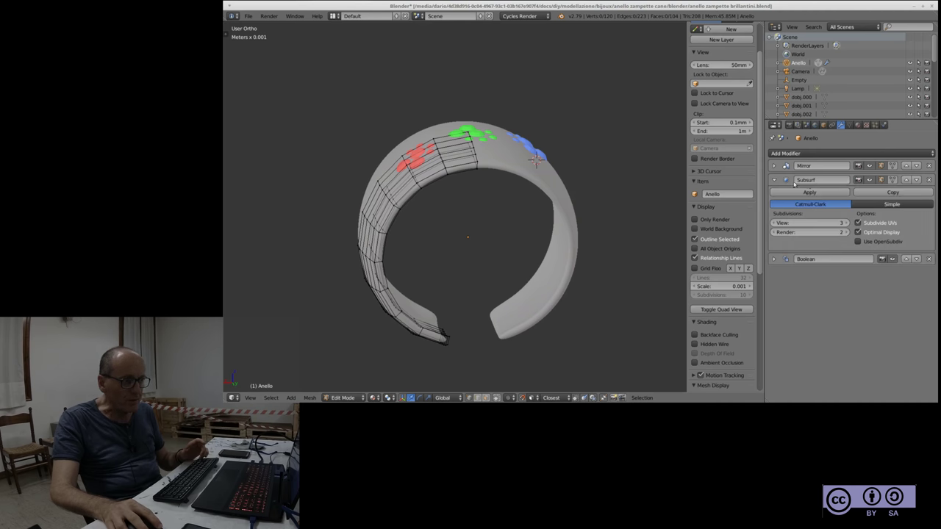
{"action": "left_click", "coordinate": [868, 183]}
{"action": "mouse_move", "coordinate": [481, 277]}
{"action": "middle_mouse_down"}
{"action": "mouse_move", "coordinate": [530, 273]}
{"action": "mouse_move", "coordinate": [599, 295]}
{"action": "middle_mouse_up"}
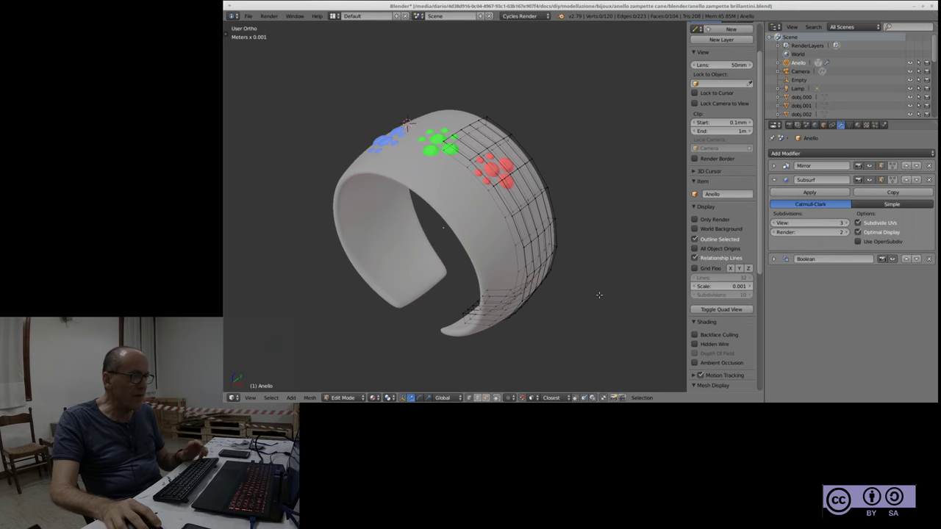
{"action": "scroll", "coordinate": [447, 141], "scroll_direction": "up", "scroll_amount": 6}
{"action": "scroll", "coordinate": [464, 180], "scroll_direction": "down", "scroll_amount": 2}
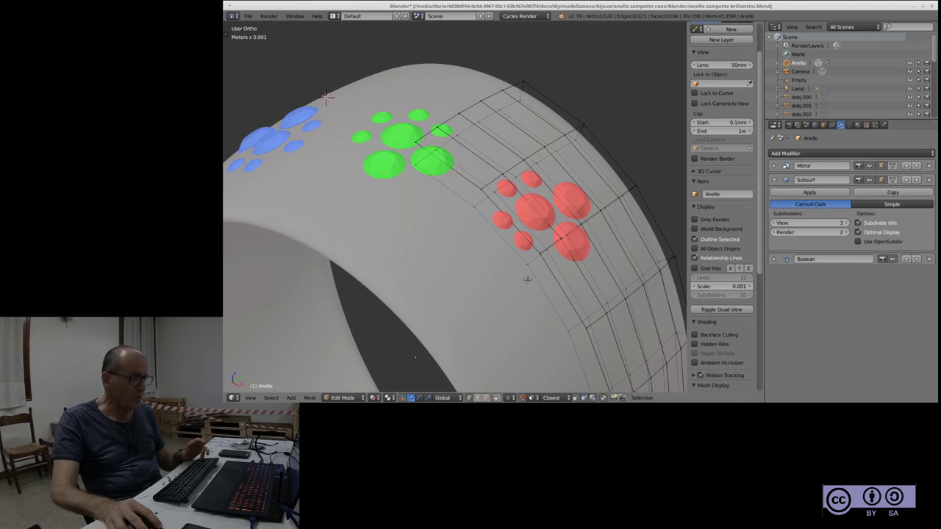
{"action": "middle_click_drag", "start_coordinate": [527, 278], "coordinate": [484, 232]}
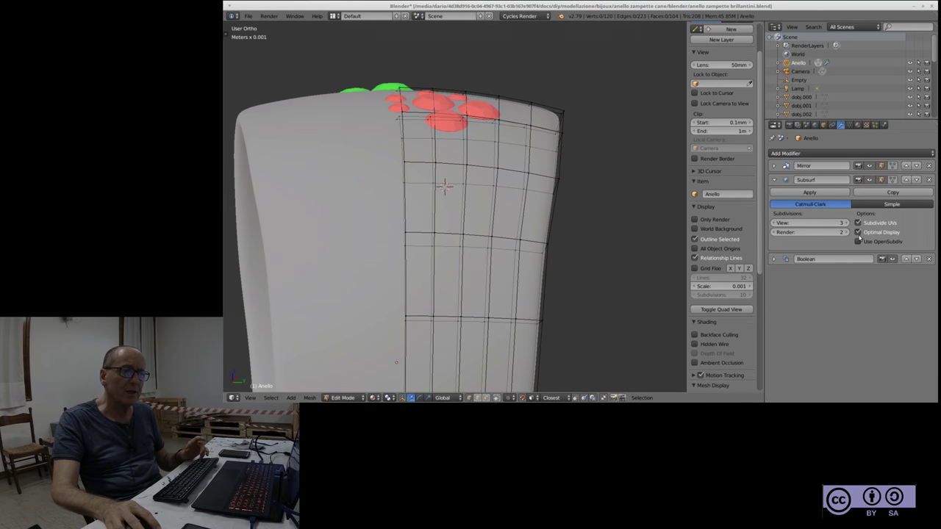
{"action": "left_click", "coordinate": [857, 232]}
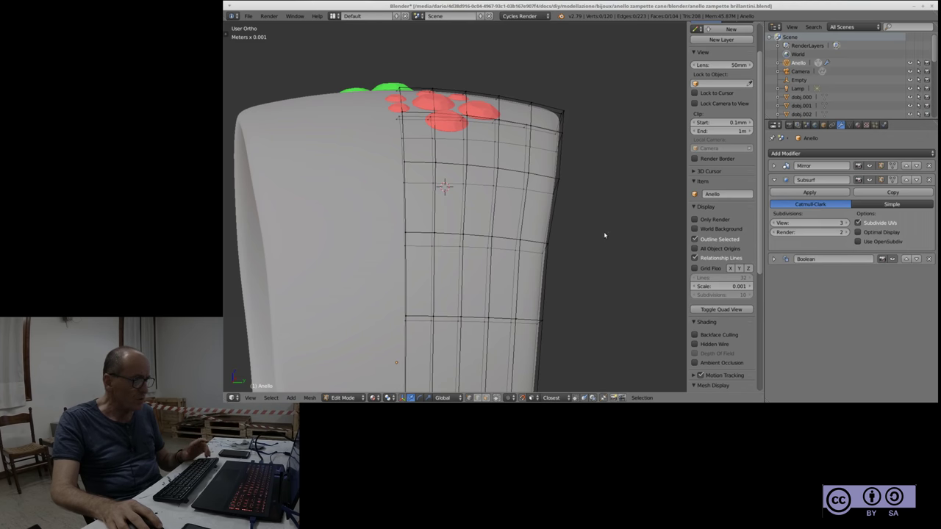
Switch the bangle to wireframe display and return to Edit Mode, orbiting around the subdivided ring
{"action": "key", "text": "Tab"}
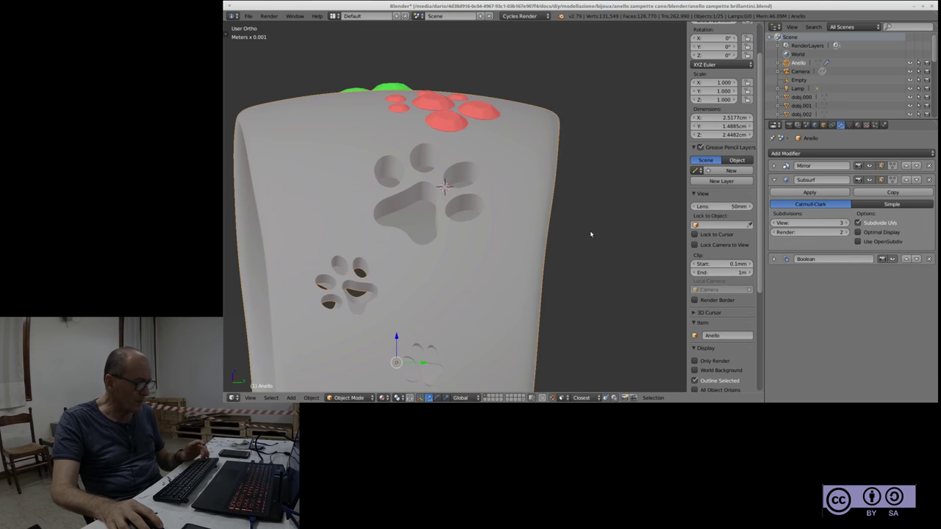
{"action": "key", "text": "z"}
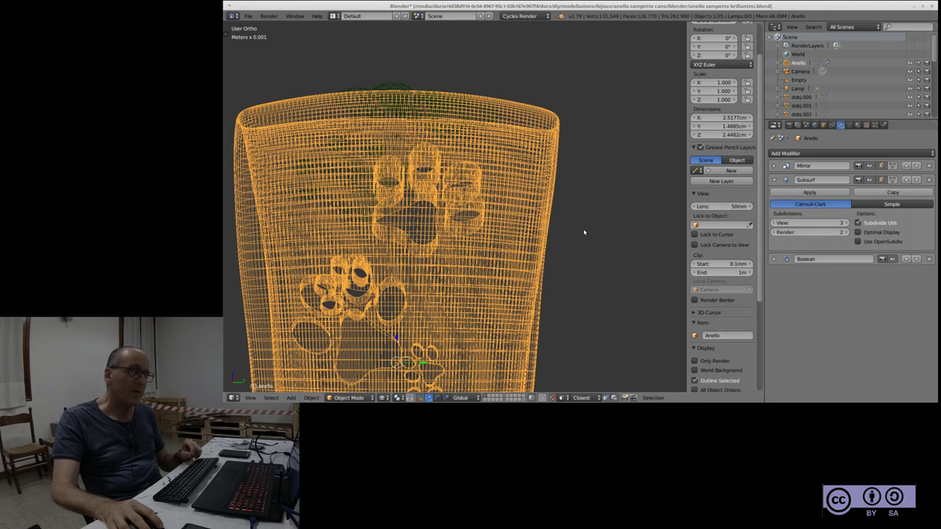
{"action": "key", "text": "Tab"}
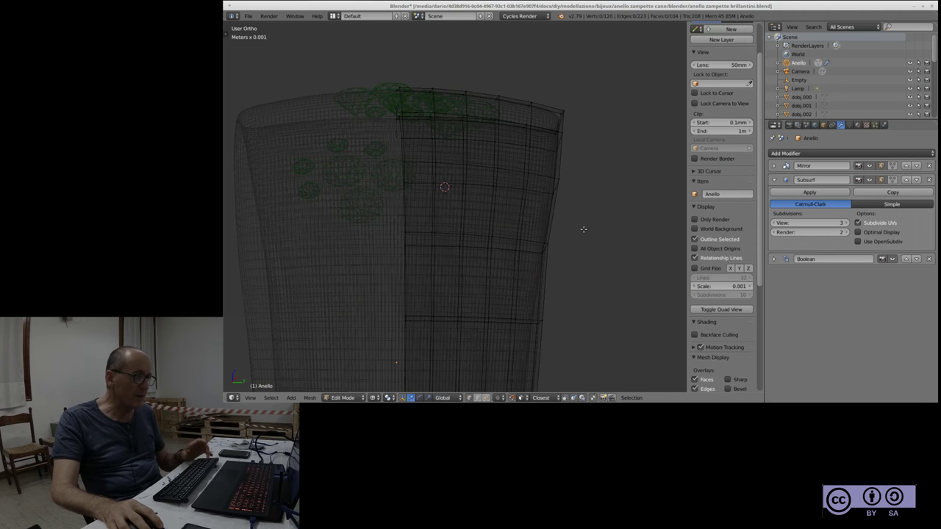
{"action": "mouse_move", "coordinate": [564, 230]}
{"action": "middle_mouse_down"}
{"action": "mouse_move", "coordinate": [578, 235]}
{"action": "mouse_move", "coordinate": [578, 266]}
{"action": "mouse_move", "coordinate": [599, 273]}
{"action": "mouse_move", "coordinate": [510, 175]}
{"action": "middle_mouse_up"}
{"action": "scroll", "coordinate": [510, 175], "scroll_direction": "up", "scroll_amount": 2}
{"action": "scroll", "coordinate": [559, 164], "scroll_direction": "up", "scroll_amount": 2}
{"action": "scroll", "coordinate": [558, 164], "scroll_direction": "down", "scroll_amount": 2}
{"action": "scroll", "coordinate": [556, 170], "scroll_direction": "down", "scroll_amount": 5}
{"action": "mouse_move", "coordinate": [557, 217]}
{"action": "middle_mouse_down"}
{"action": "mouse_move", "coordinate": [519, 193]}
{"action": "mouse_move", "coordinate": [498, 158]}
{"action": "mouse_move", "coordinate": [481, 168]}
{"action": "mouse_move", "coordinate": [498, 191]}
{"action": "mouse_move", "coordinate": [507, 185]}
{"action": "middle_mouse_up"}
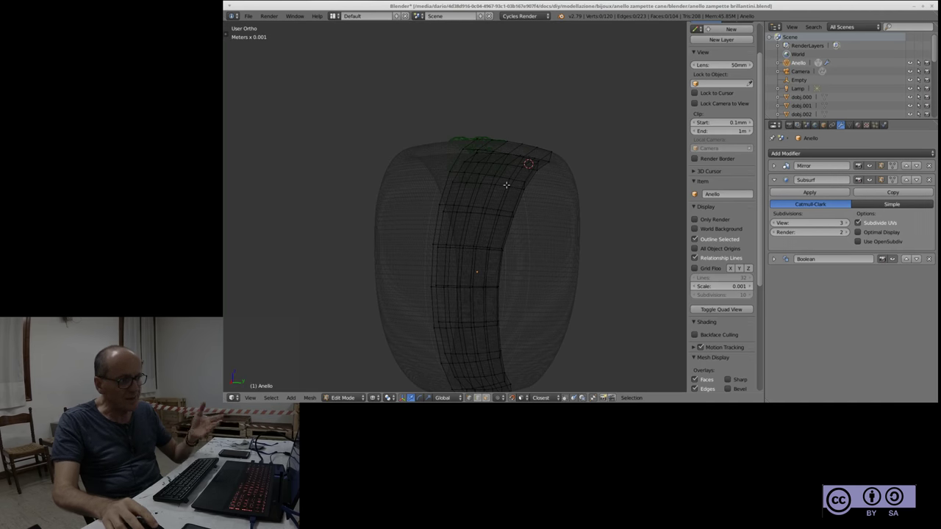
Zoom and tilt the view to inspect the ring band from above and from the side
{"action": "scroll", "coordinate": [481, 160], "scroll_direction": "up", "scroll_amount": 5}
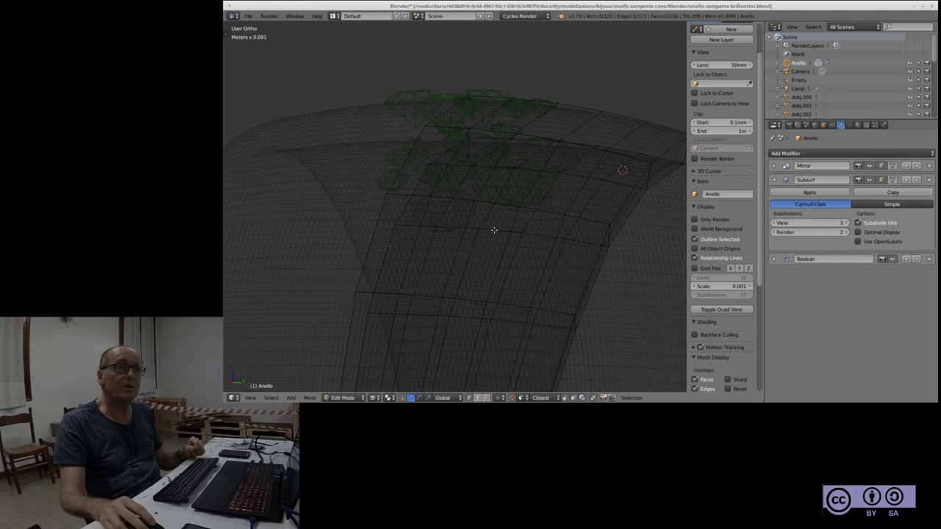
{"action": "scroll", "coordinate": [430, 237], "scroll_direction": "down", "scroll_amount": 3}
{"action": "scroll", "coordinate": [412, 258], "scroll_direction": "down", "scroll_amount": 2}
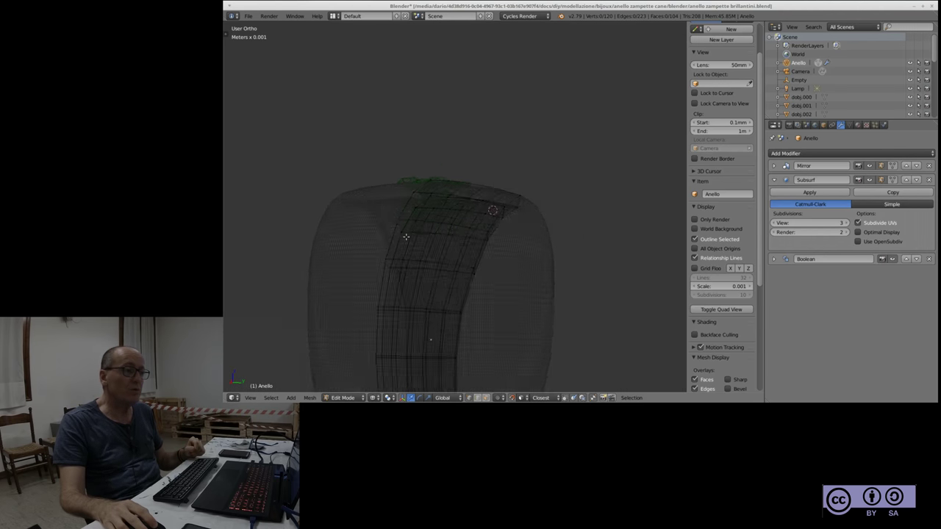
{"action": "scroll", "coordinate": [402, 281], "scroll_direction": "down", "scroll_amount": 2}
{"action": "mouse_move", "coordinate": [406, 284]}
{"action": "middle_mouse_down"}
{"action": "mouse_move", "coordinate": [382, 309]}
{"action": "mouse_move", "coordinate": [436, 224]}
{"action": "middle_mouse_up"}
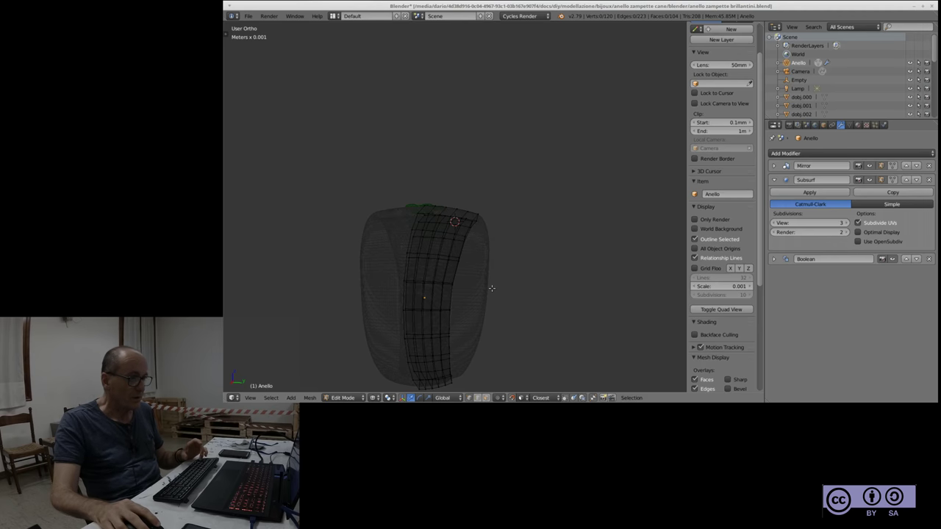
{"action": "middle_click_drag", "start_coordinate": [491, 288], "coordinate": [545, 354]}
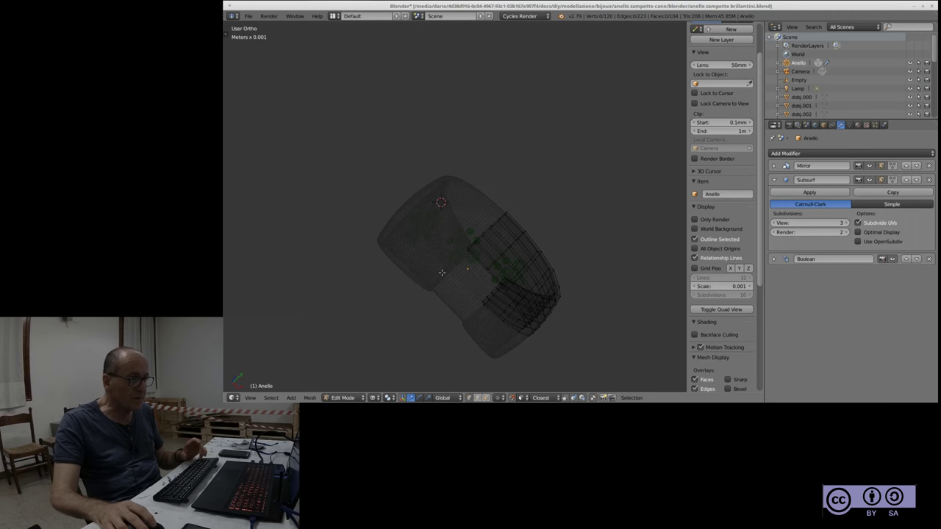
{"action": "scroll", "coordinate": [441, 273], "scroll_direction": "up", "scroll_amount": 5}
{"action": "mouse_move", "coordinate": [469, 275]}
{"action": "middle_mouse_down"}
{"action": "mouse_move", "coordinate": [515, 227]}
{"action": "mouse_move", "coordinate": [462, 210]}
{"action": "middle_mouse_up"}
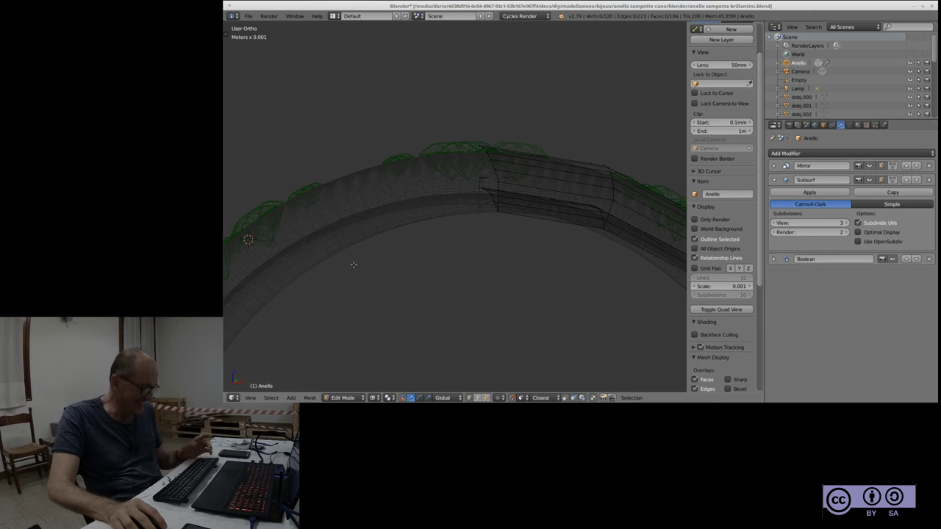
Toggle Edit Mode again, deselect all, and close the Blender window
{"action": "key", "text": "Tab"}
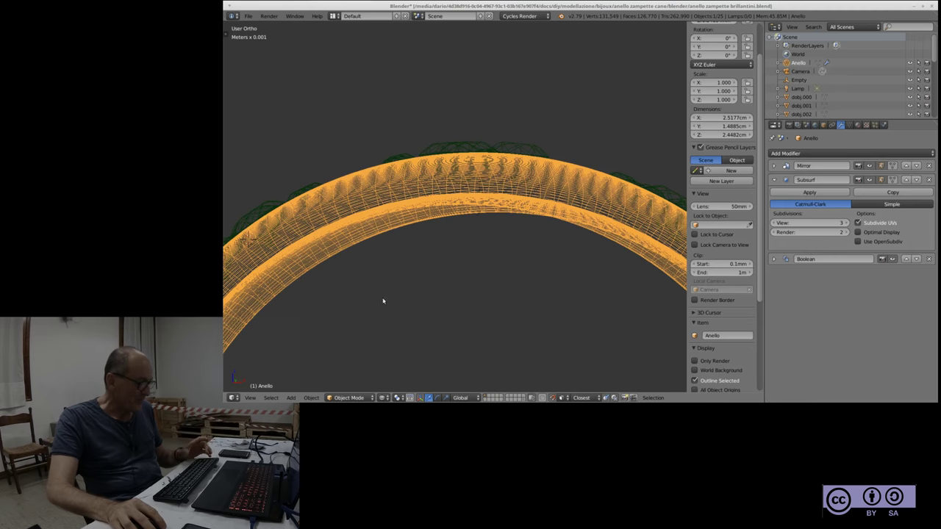
{"action": "key", "text": "Tab"}
{"action": "key", "text": "Tab"}
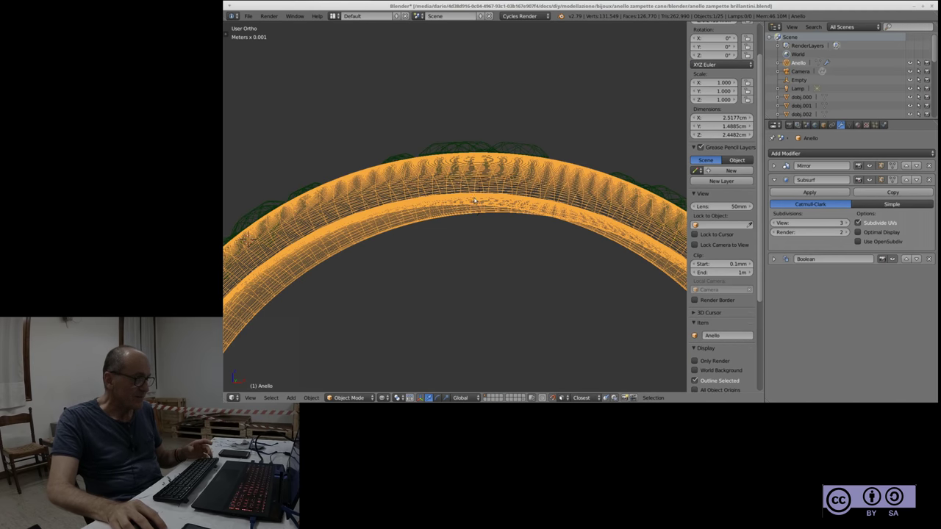
{"action": "key", "text": "a"}
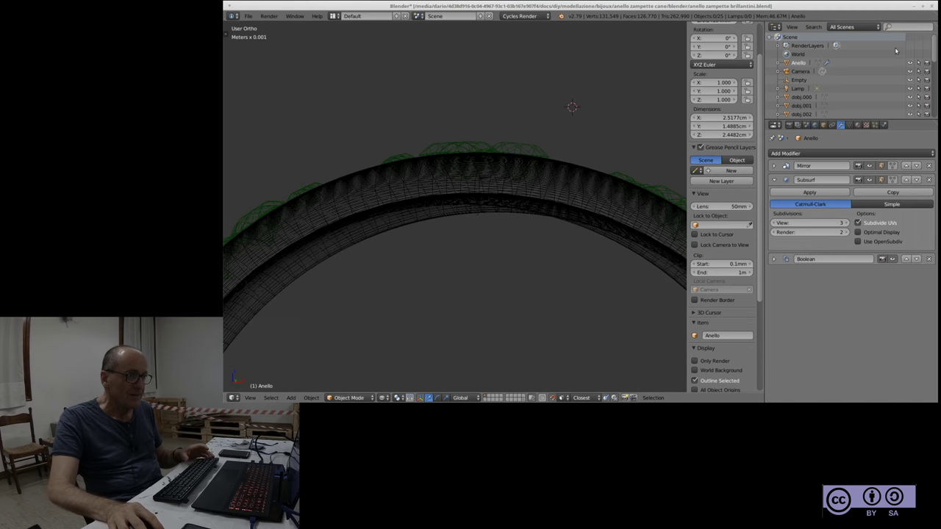
{"action": "left_click", "coordinate": [932, 5]}
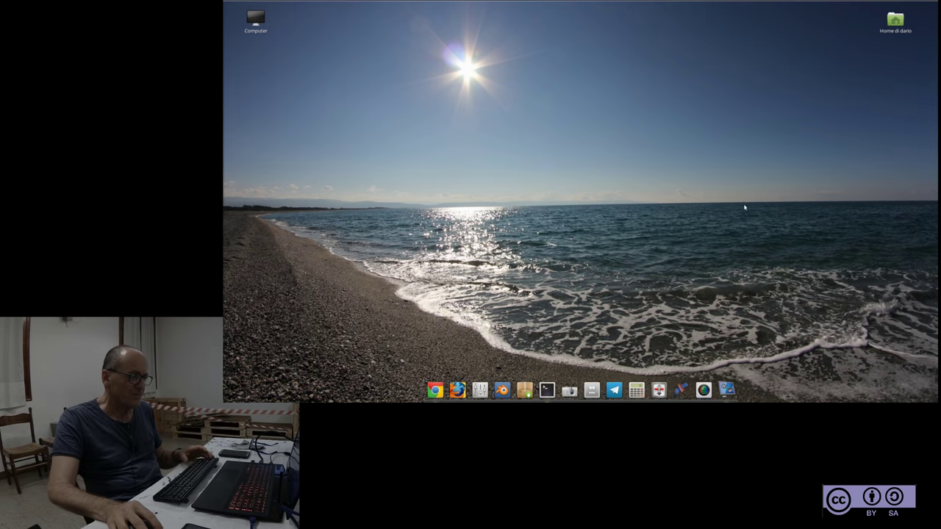